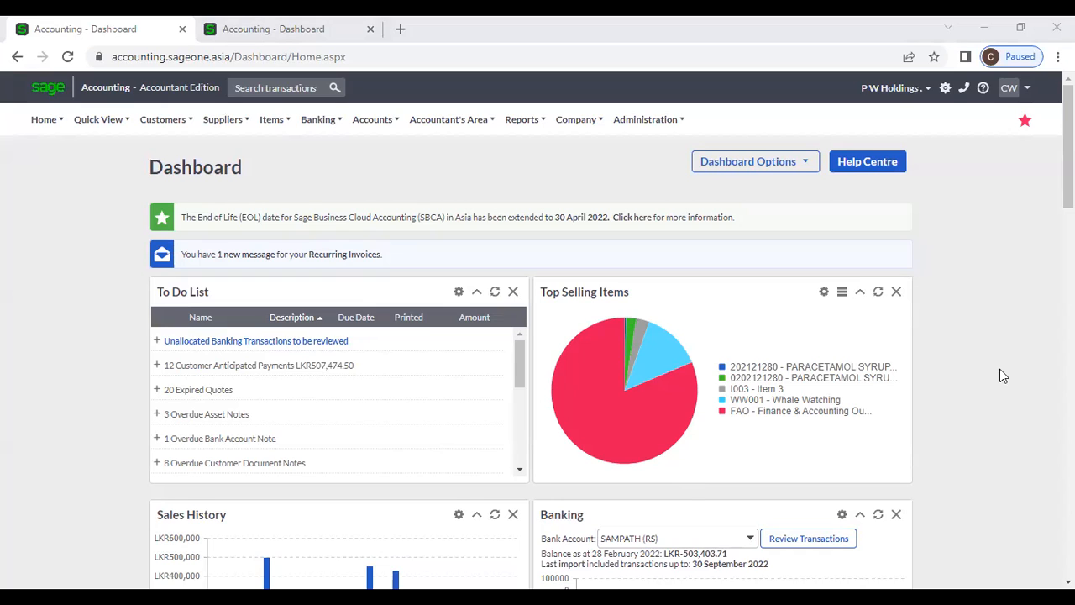
- Open the Supplier Purchase Orders list from the Suppliers menu
left_click(223, 120)
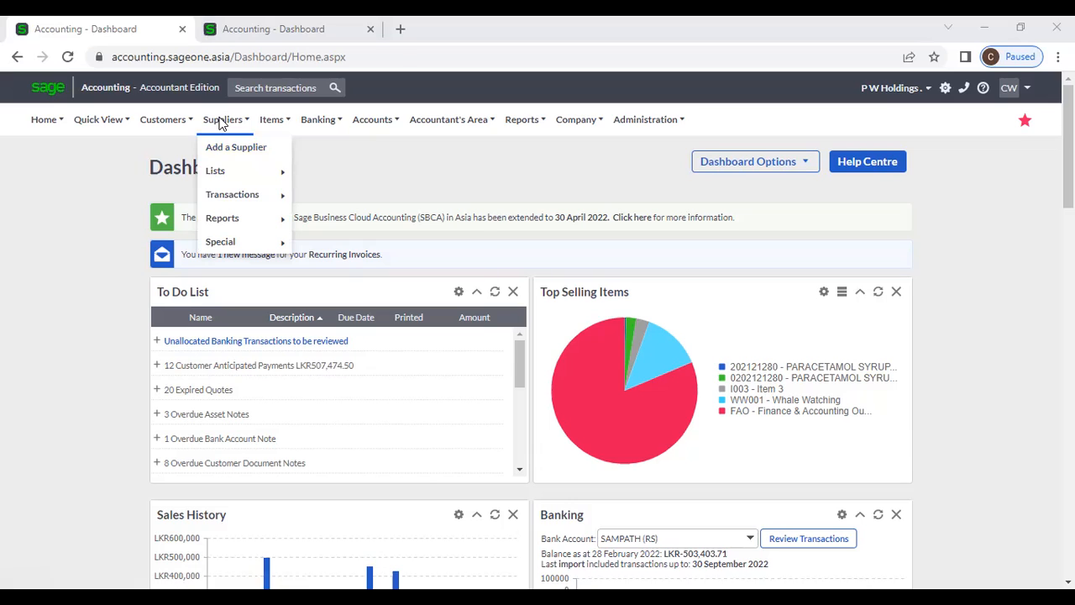
mouse_move(229, 203)
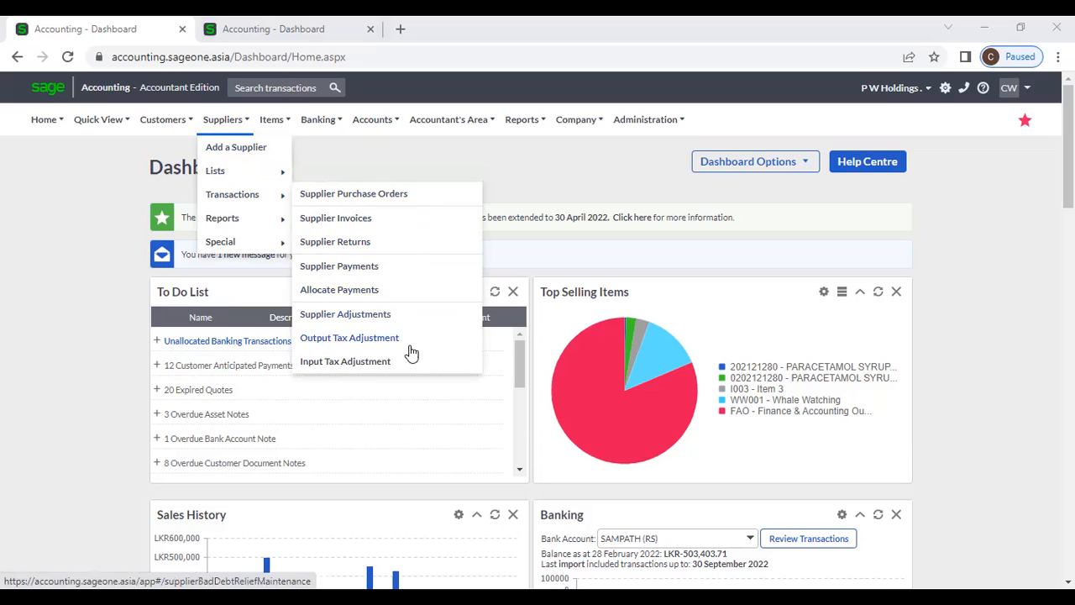
left_click(400, 204)
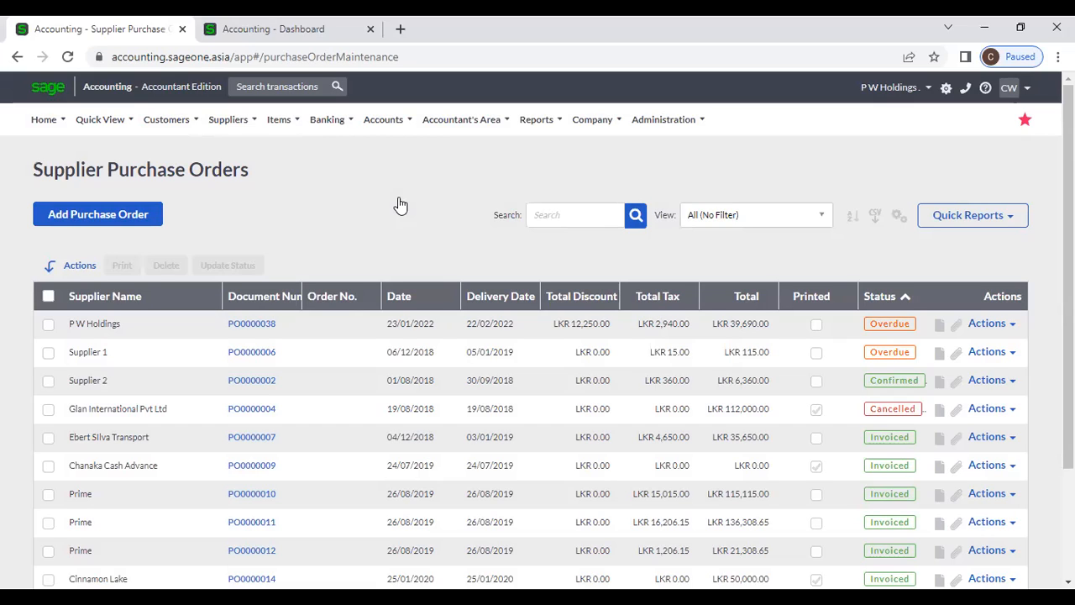
- Reopen the Supplier Purchase Orders list and start a new purchase order
left_click(228, 120)
mouse_move(265, 205)
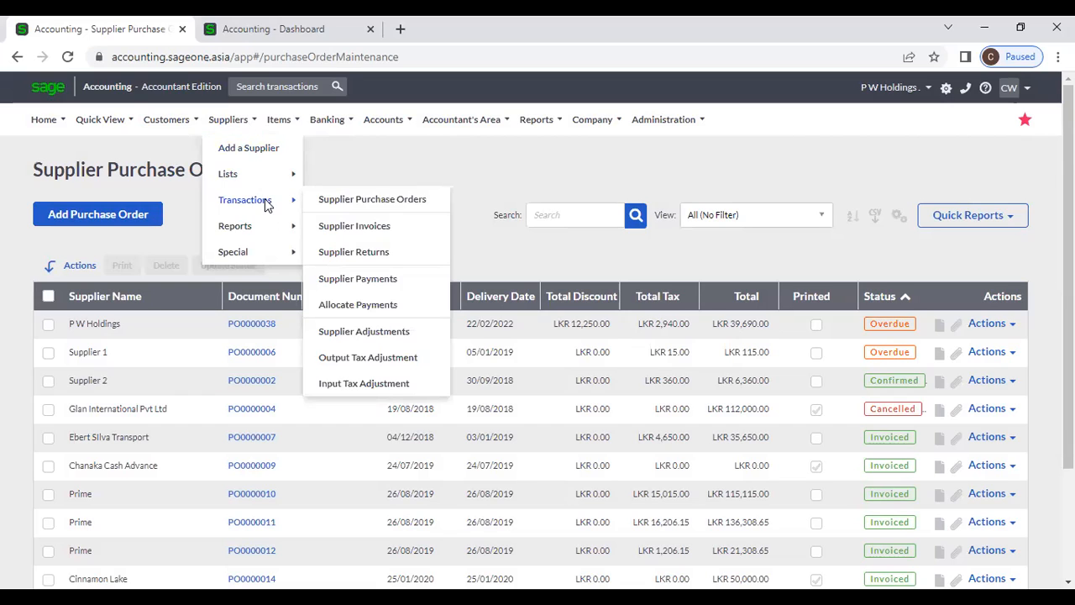
left_click(401, 202)
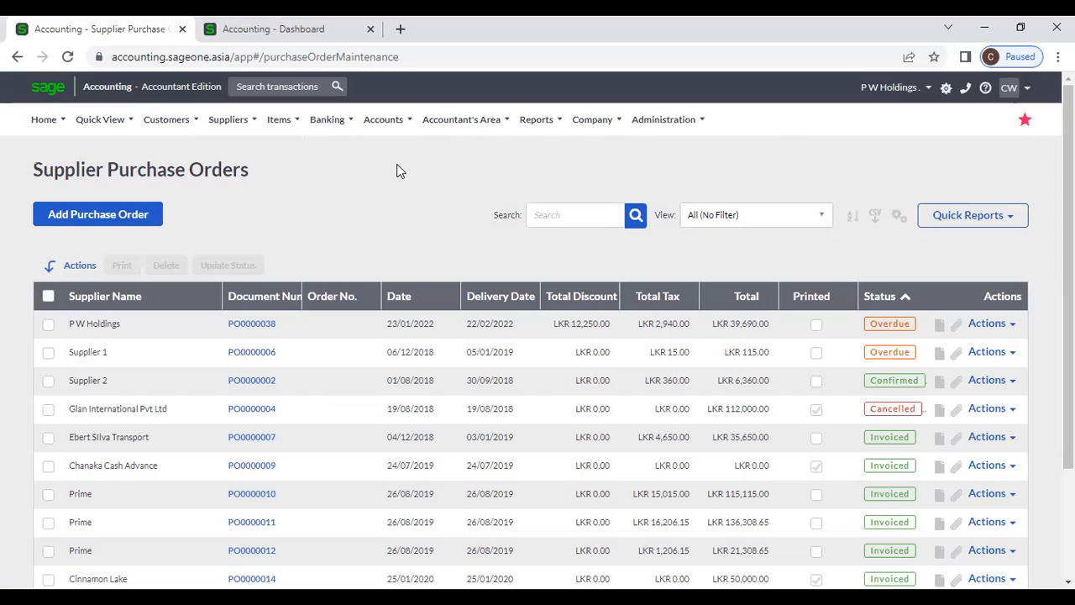
left_click(147, 220)
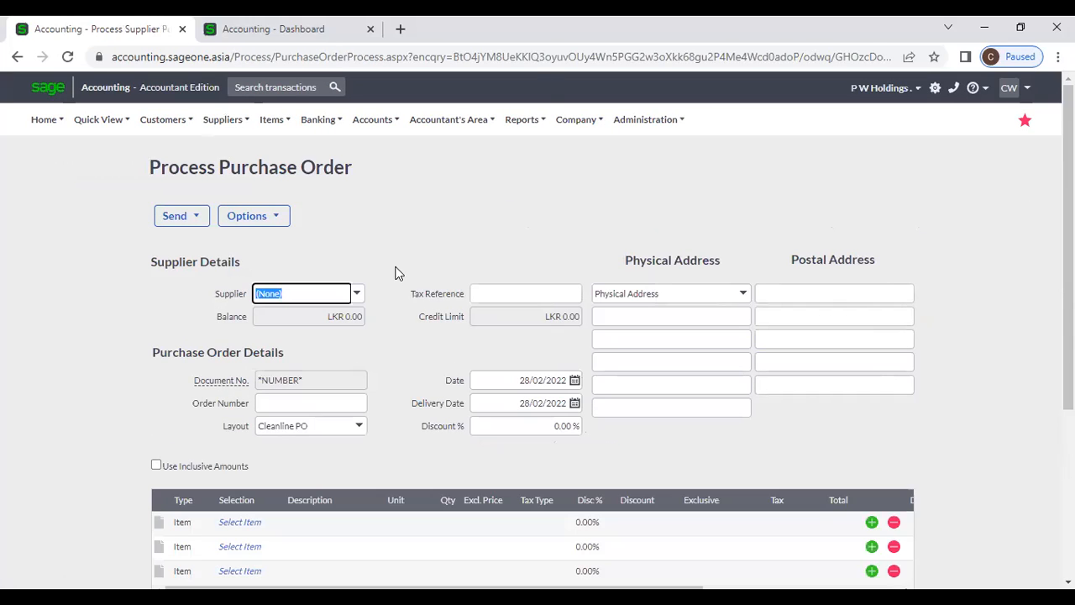
- Choose P W Holdings as supplier, auto-filling 25.00% discount and 30/03/2022 delivery date
left_click(358, 295)
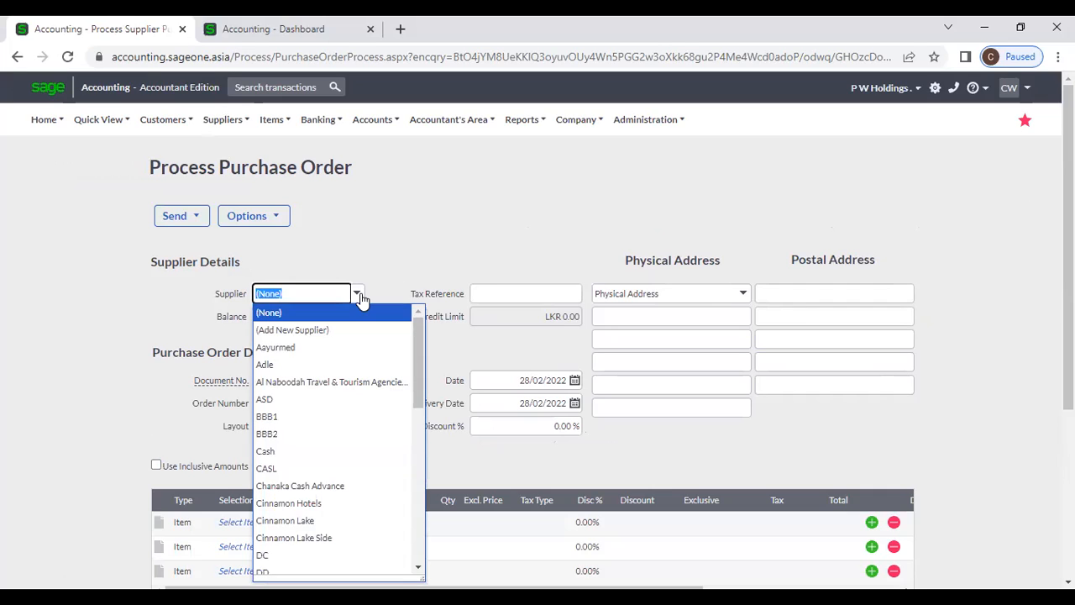
type("p")
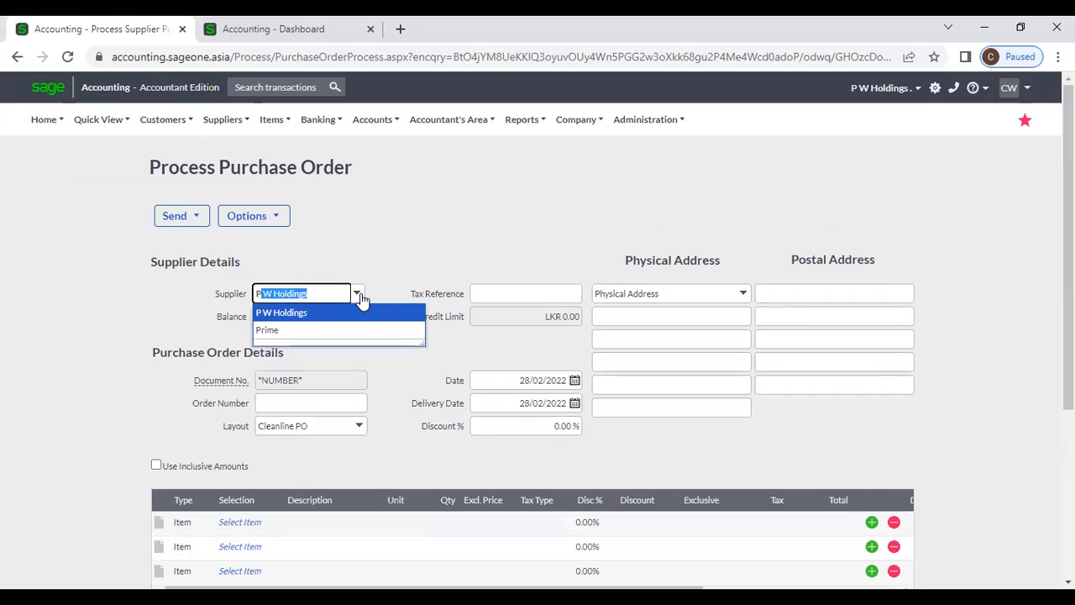
left_click(370, 319)
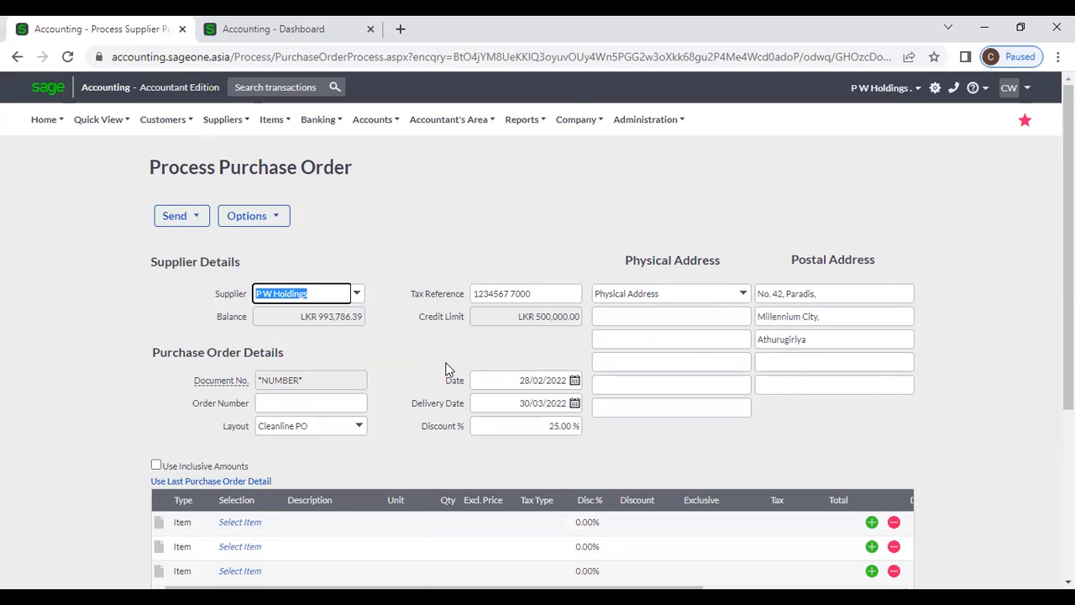
scroll(413, 361, "down", 1)
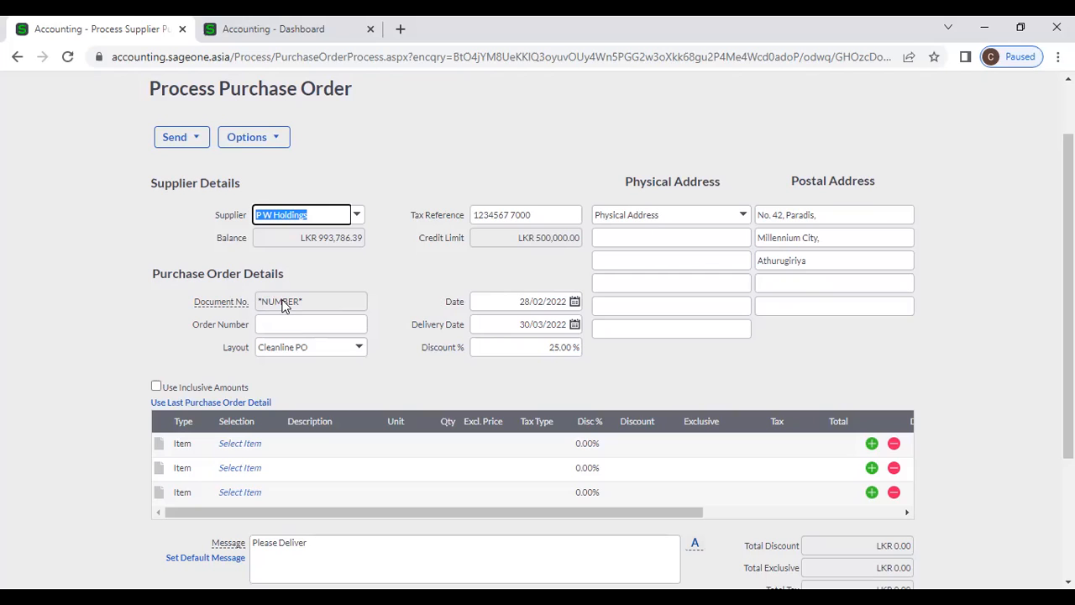
mouse_move(239, 301)
- Add item 02-SSC-2539 to the first line at an excl. price of 8,000
left_click(237, 445)
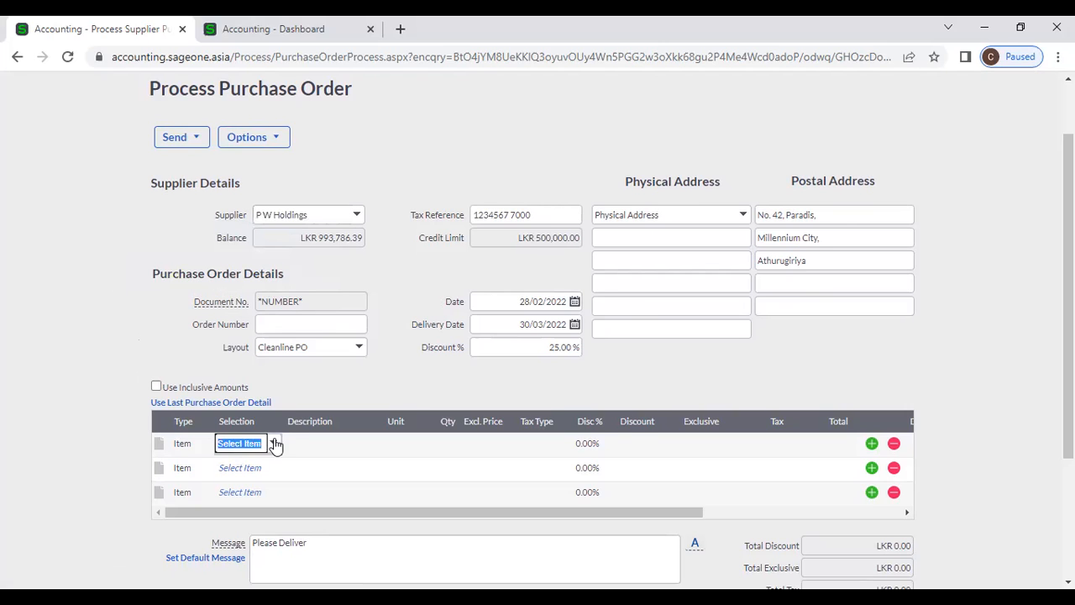
left_click(275, 444)
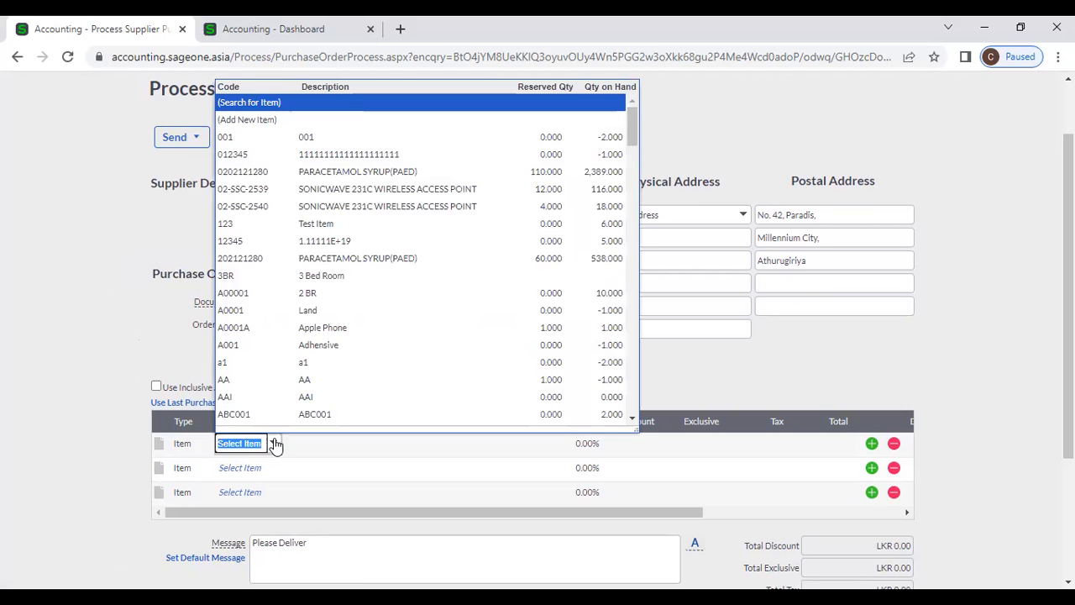
left_click(336, 190)
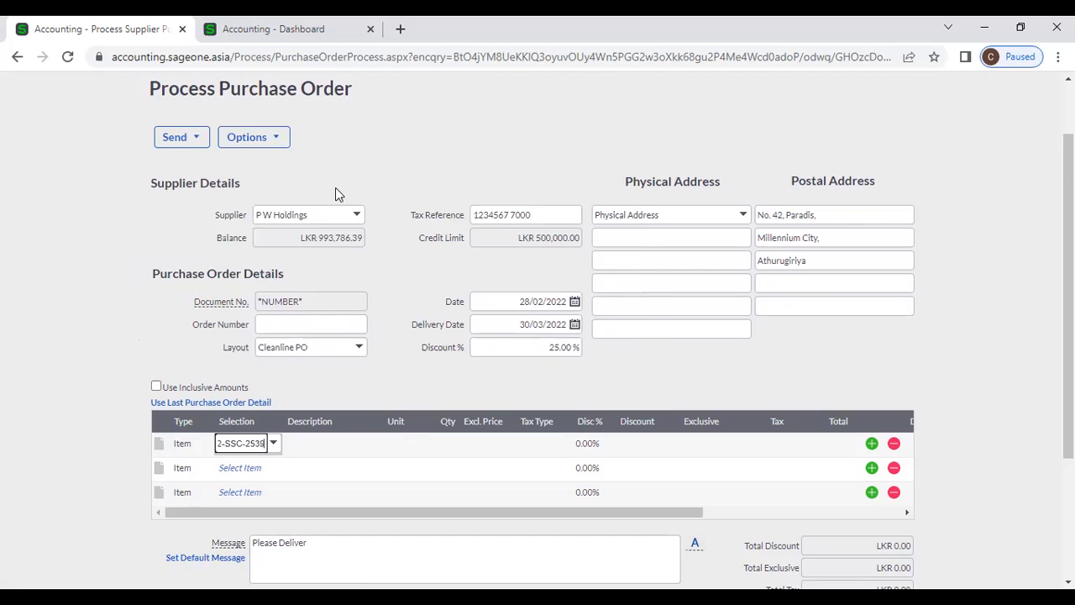
key("Tab")
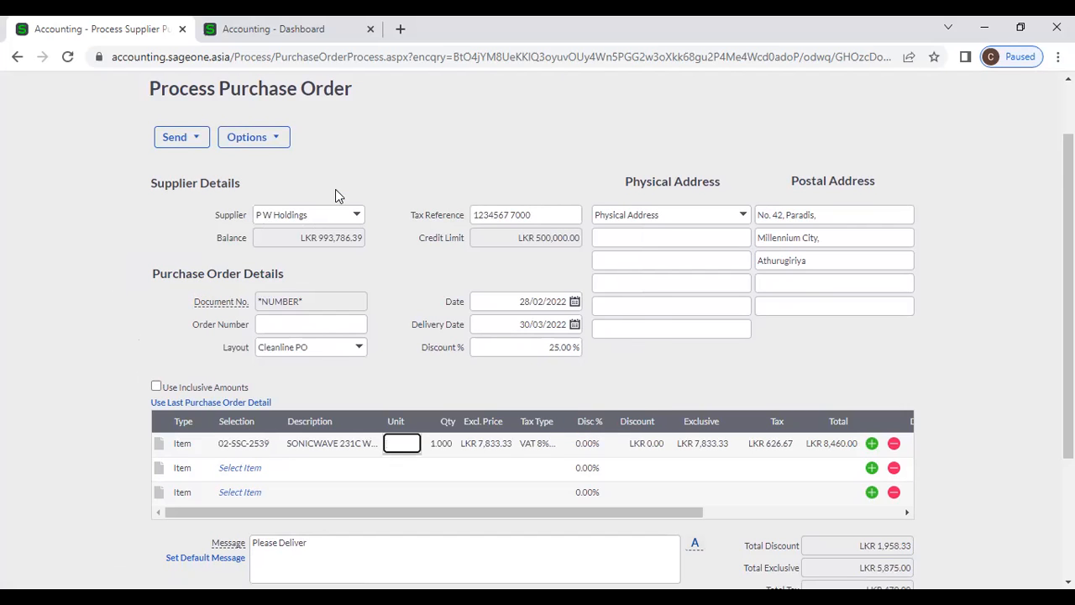
key("Tab")
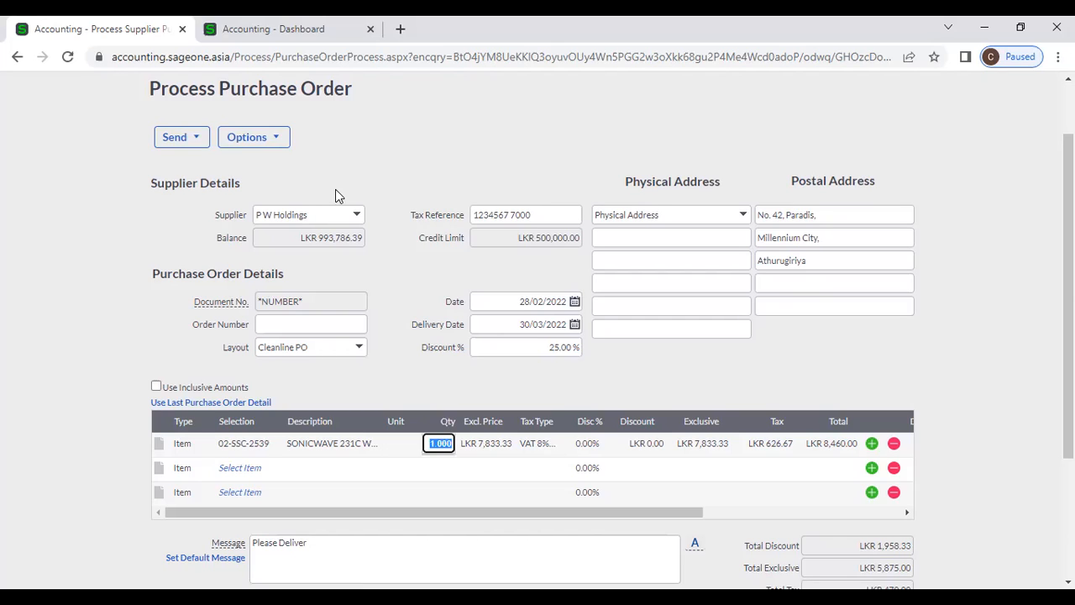
key("Tab")
type("8000")
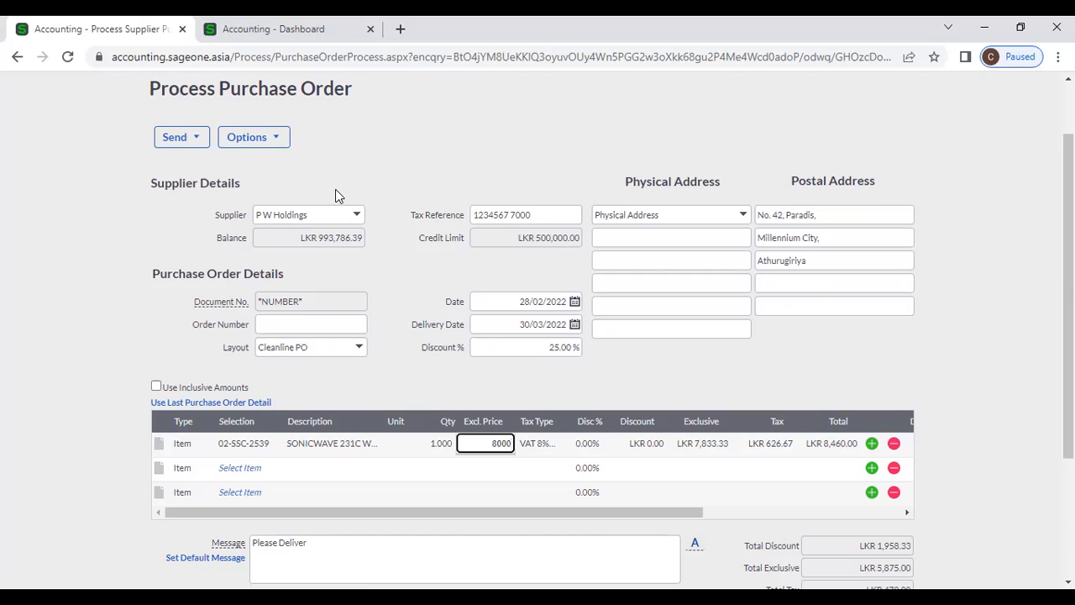
key("Tab")
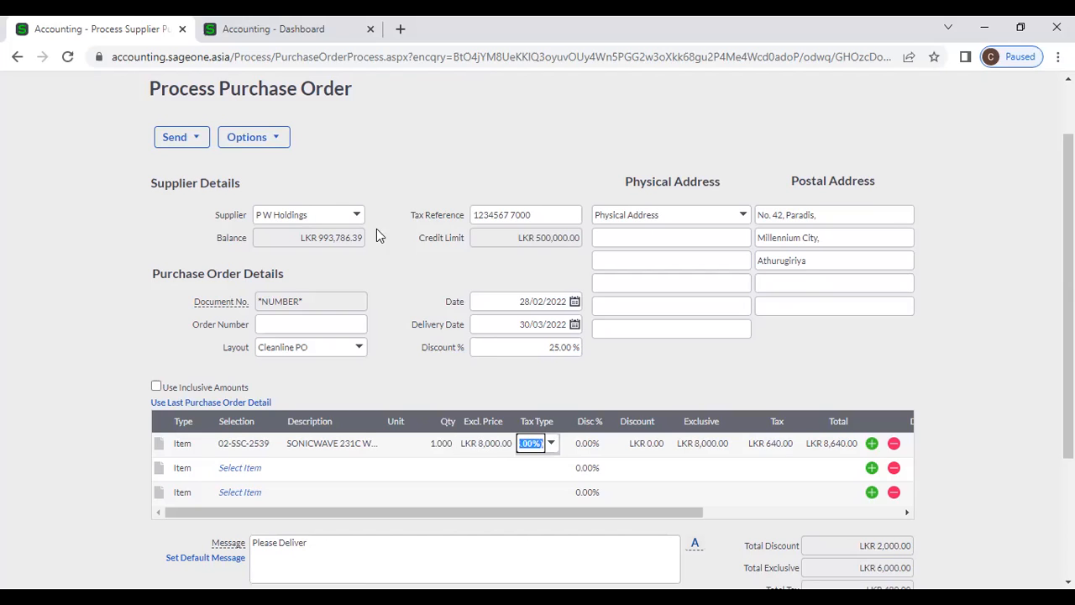
- Keep VAT 8% as the line's tax type and step through its discount fields
left_click(551, 444)
left_click(552, 451)
key("Tab")
key("Tab")
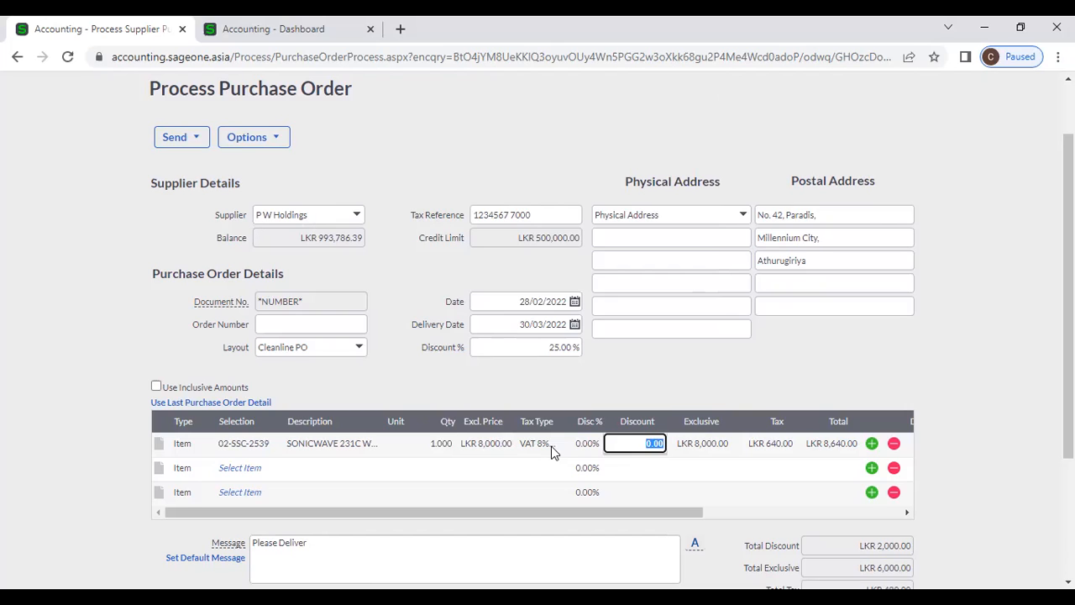
left_click(586, 445)
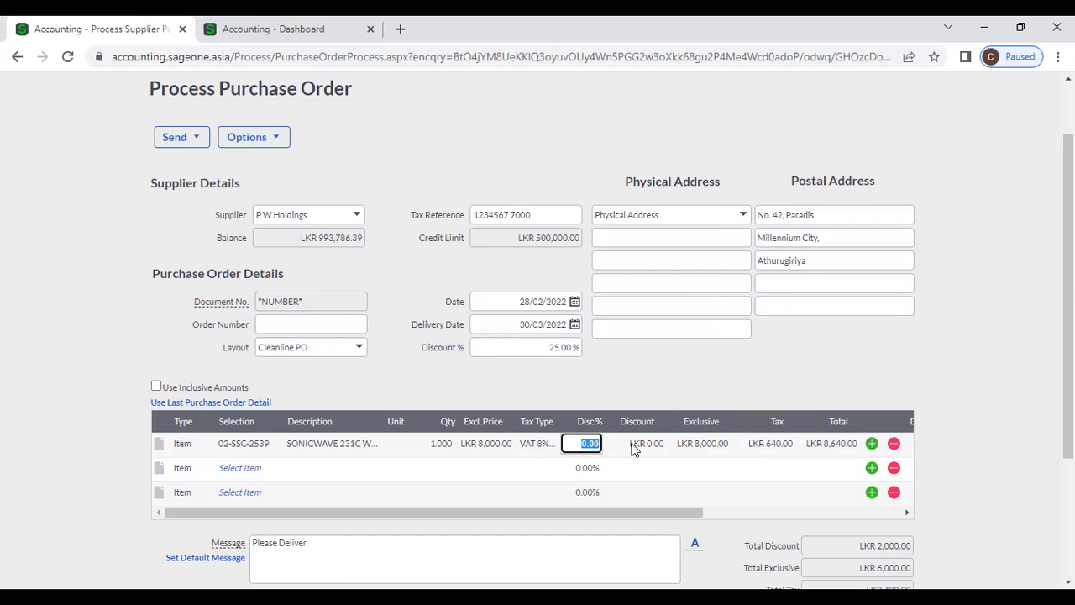
left_click(634, 447)
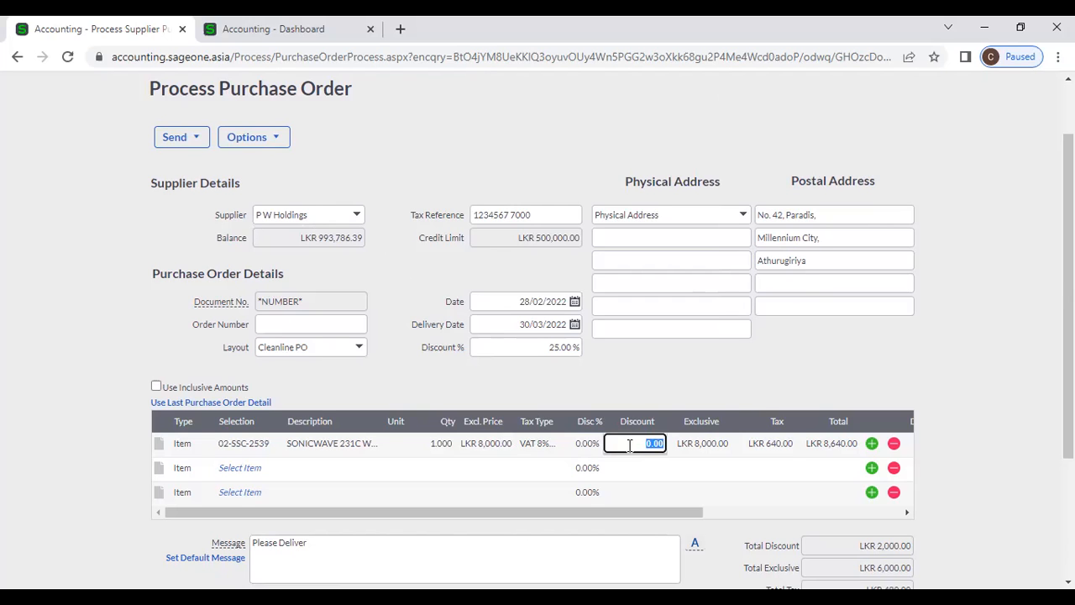
scroll(632, 445, "down", 2)
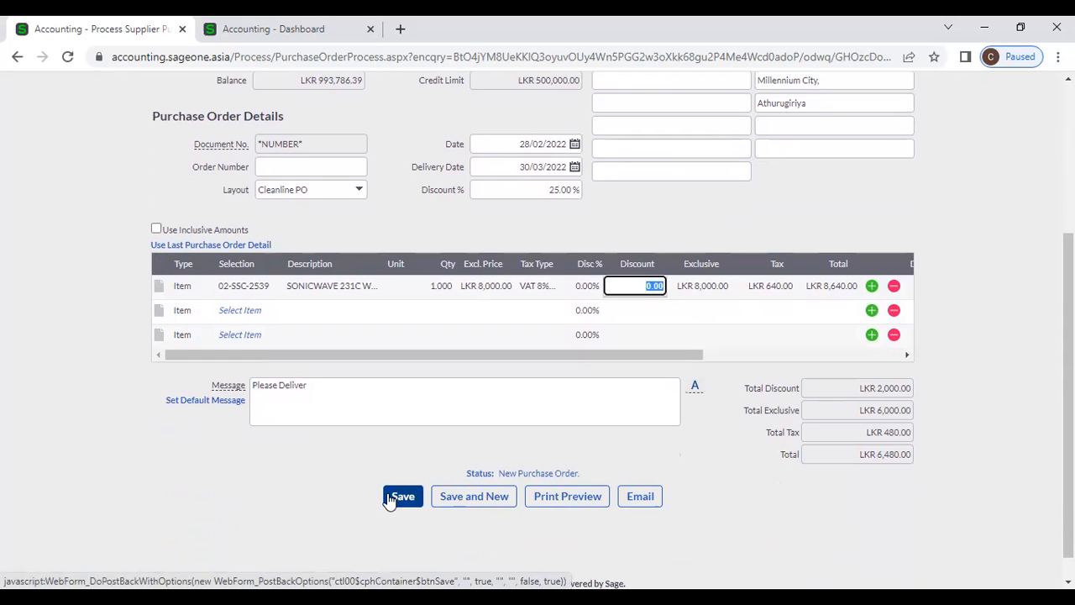
scroll(389, 500, "up", 3)
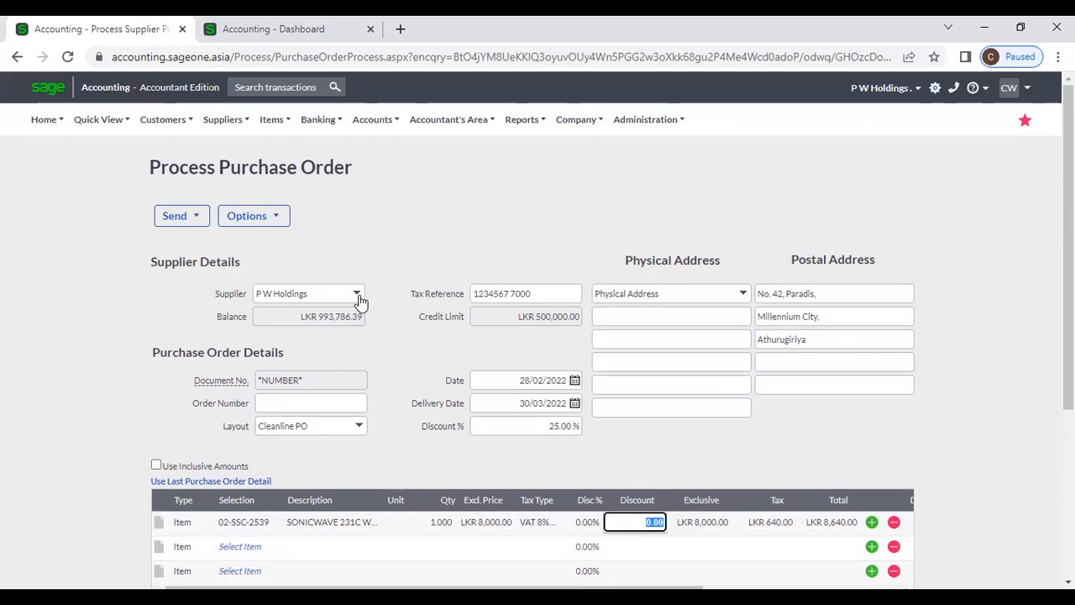
- Set the 02-SSC-2539 line's quantity to 2
left_click(357, 295)
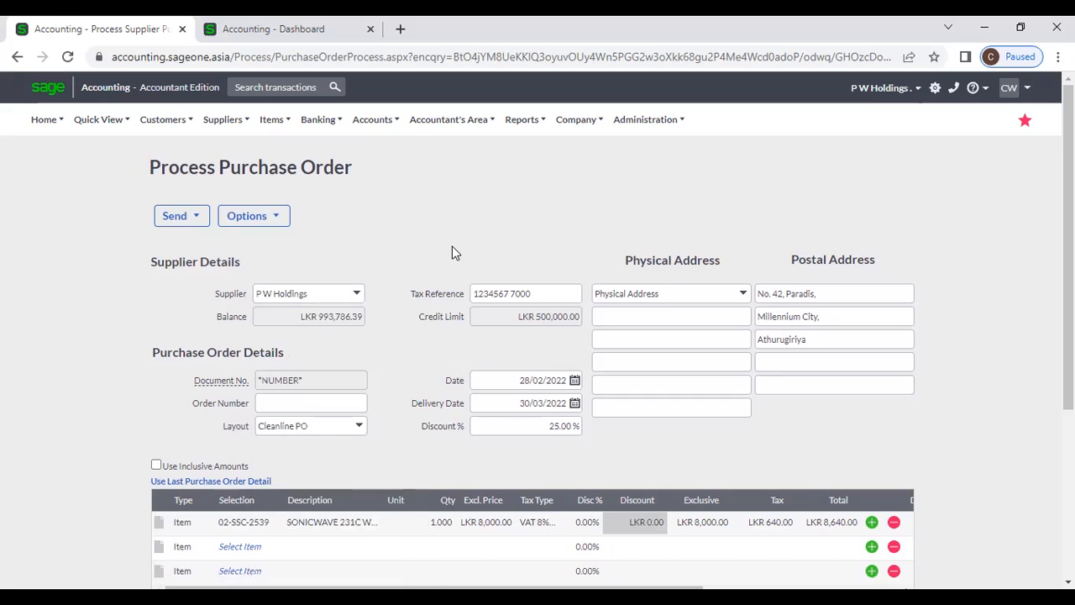
scroll(428, 285, "down", 1)
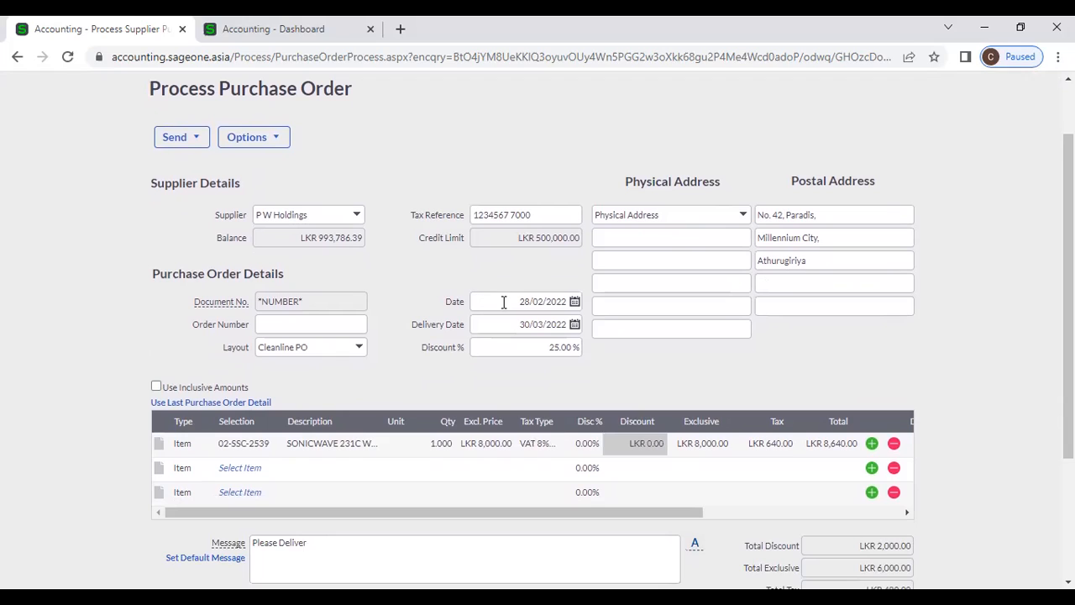
left_click(244, 444)
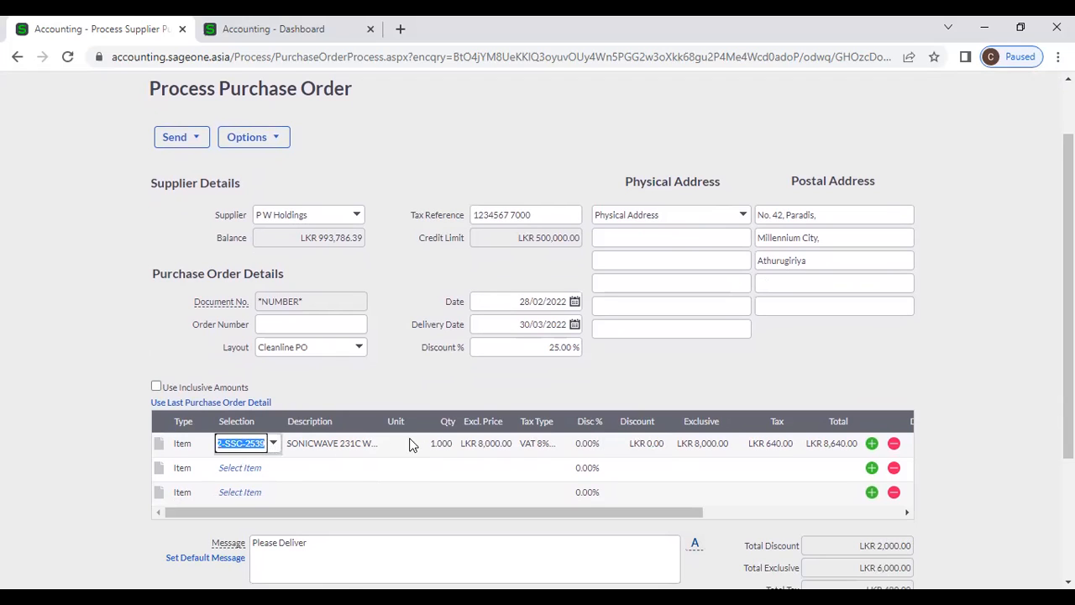
left_click(338, 448)
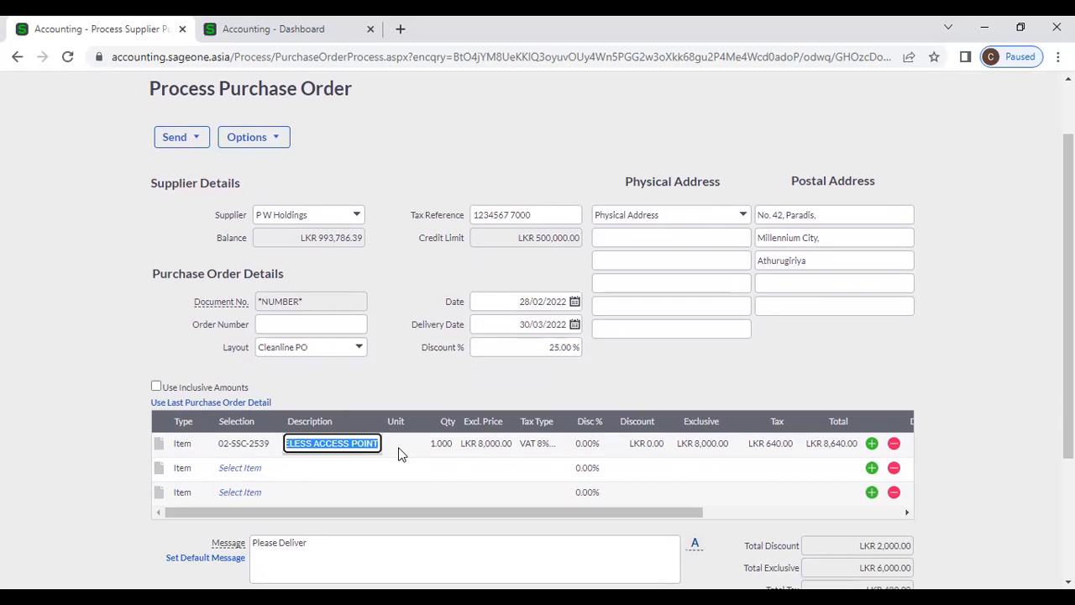
left_click(442, 445)
type("2")
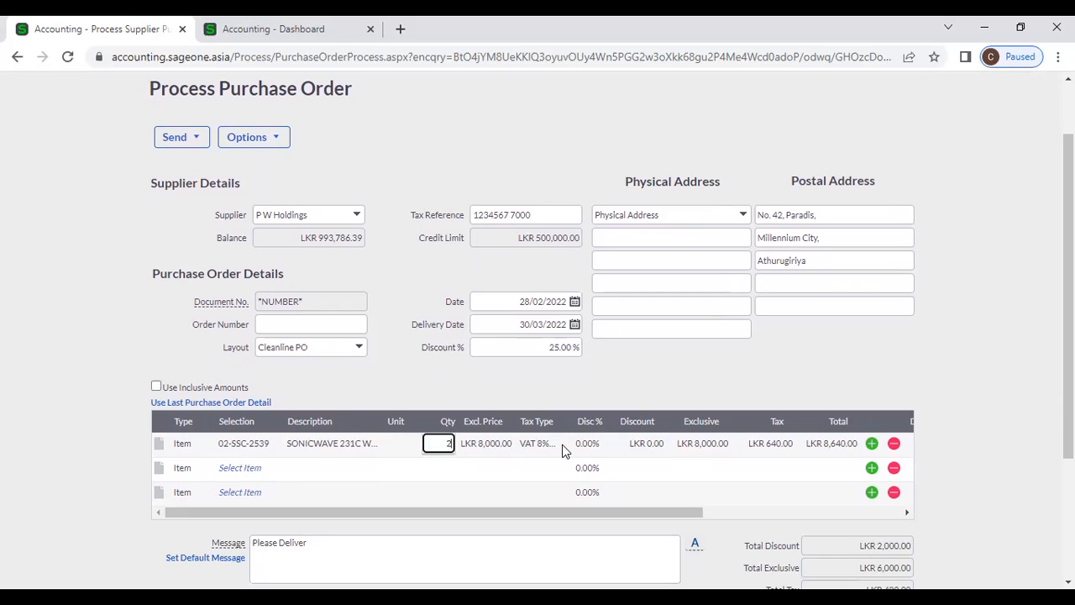
key("Tab")
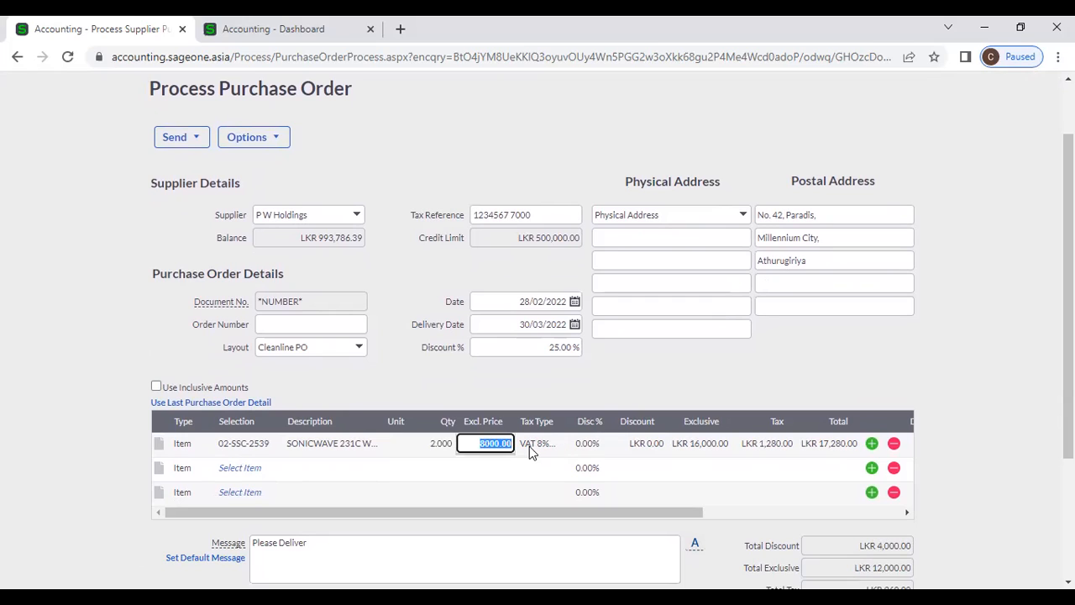
- Keep VAT 8% and leave the line discount at LKR 0.00, totalling LKR 12,960.00
key("Tab")
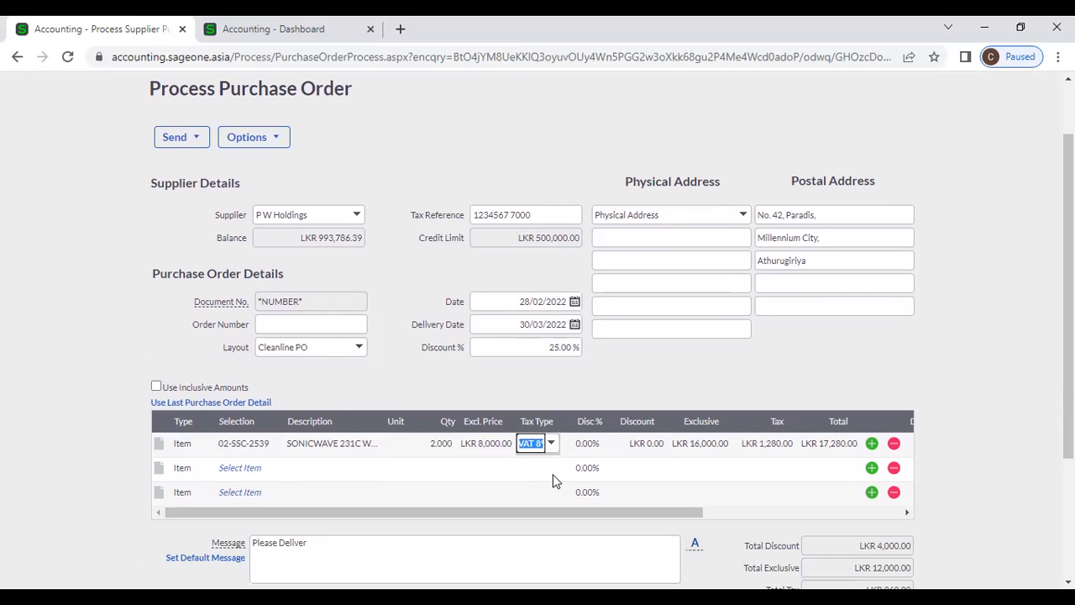
key("Tab")
left_click(538, 443)
left_click(552, 445)
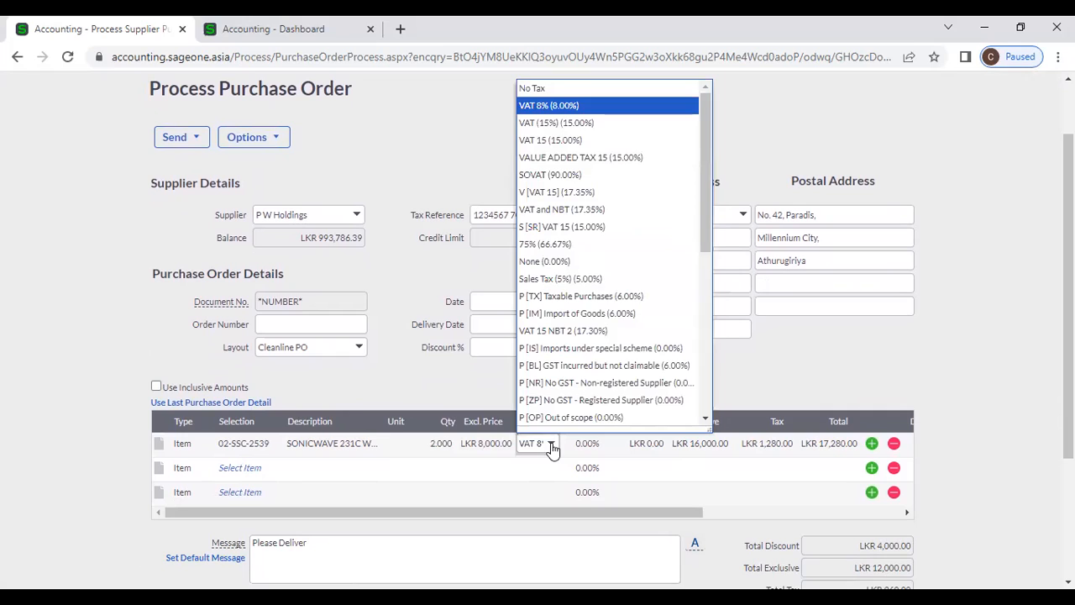
left_click(551, 445)
left_click(591, 445)
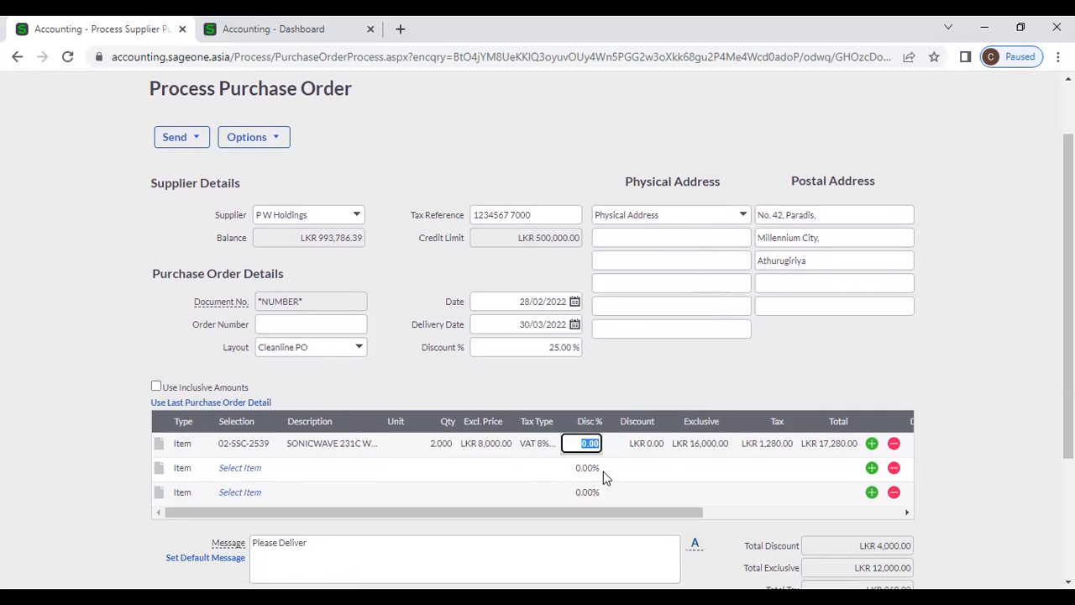
left_click(637, 444)
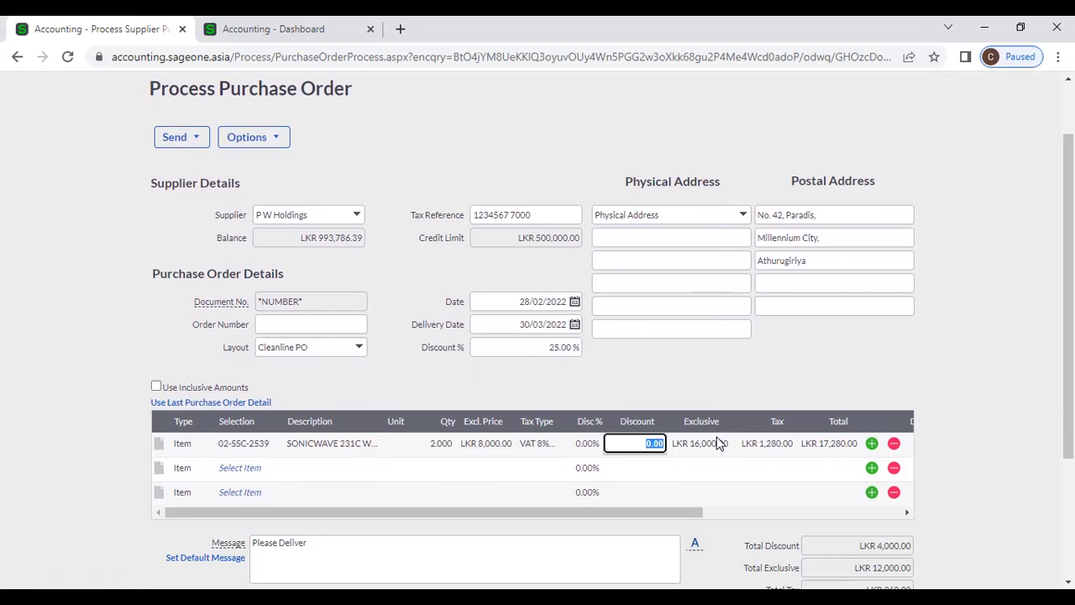
scroll(751, 452, "down", 3)
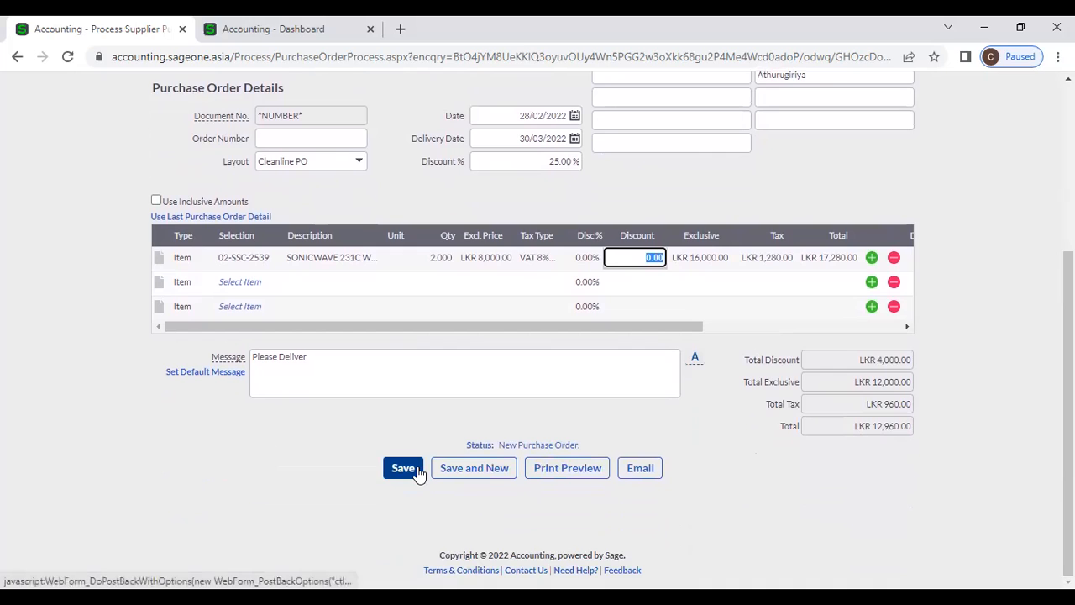
scroll(327, 451, "up", 2)
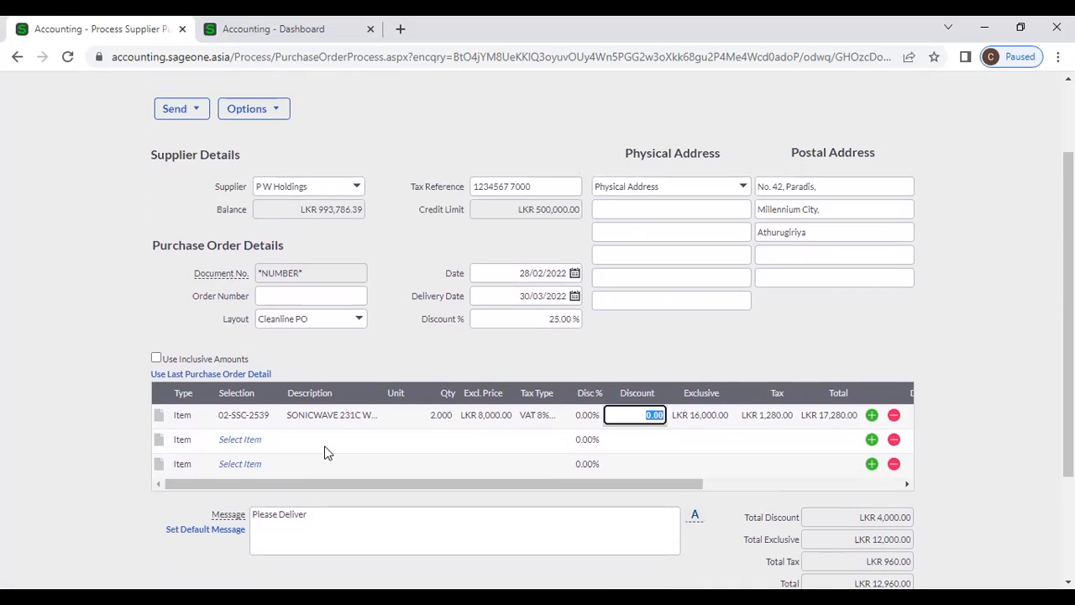
left_click(374, 351)
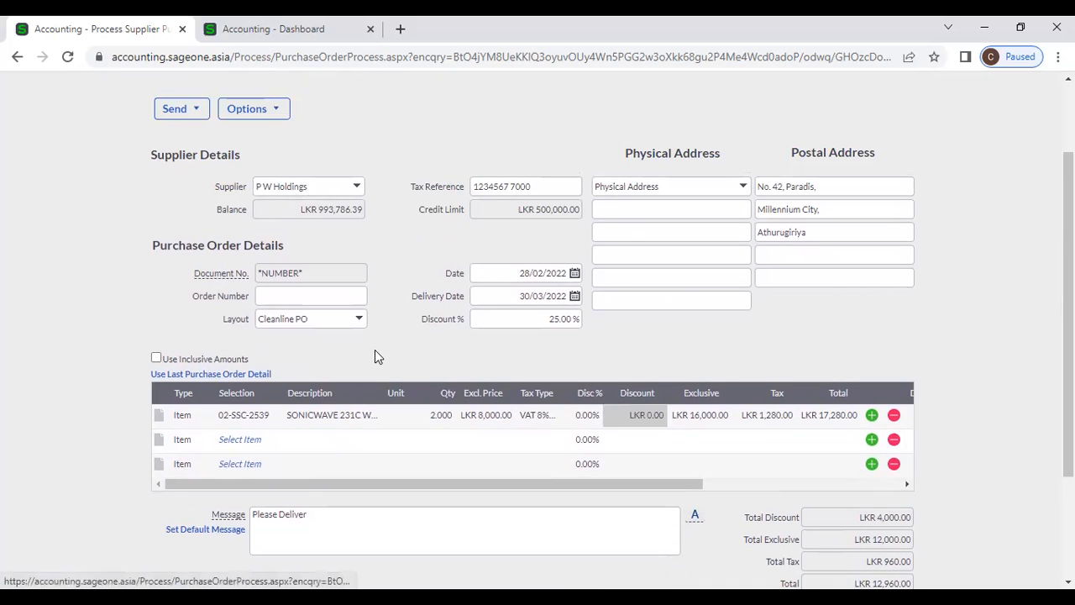
right_click(114, 31)
- Duplicate the purchase order browser tab
left_click(151, 144)
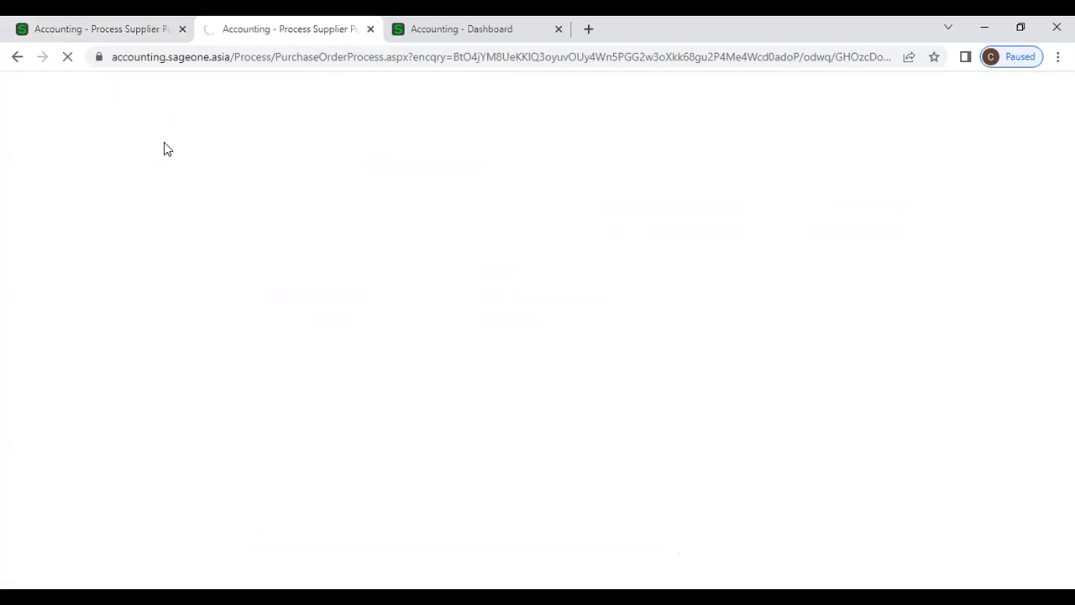
left_click(101, 28)
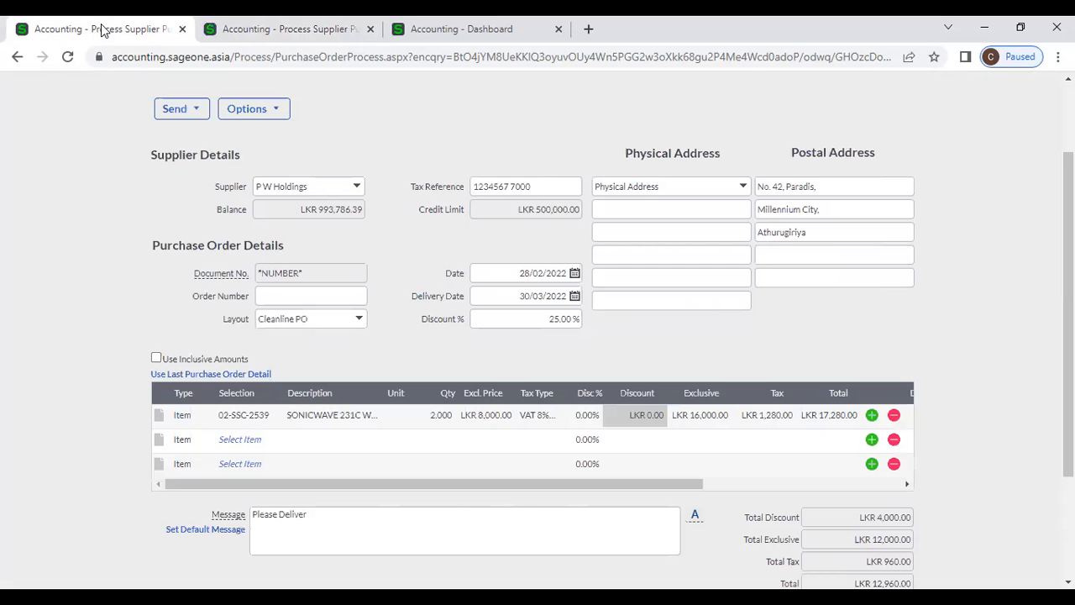
left_click(277, 29)
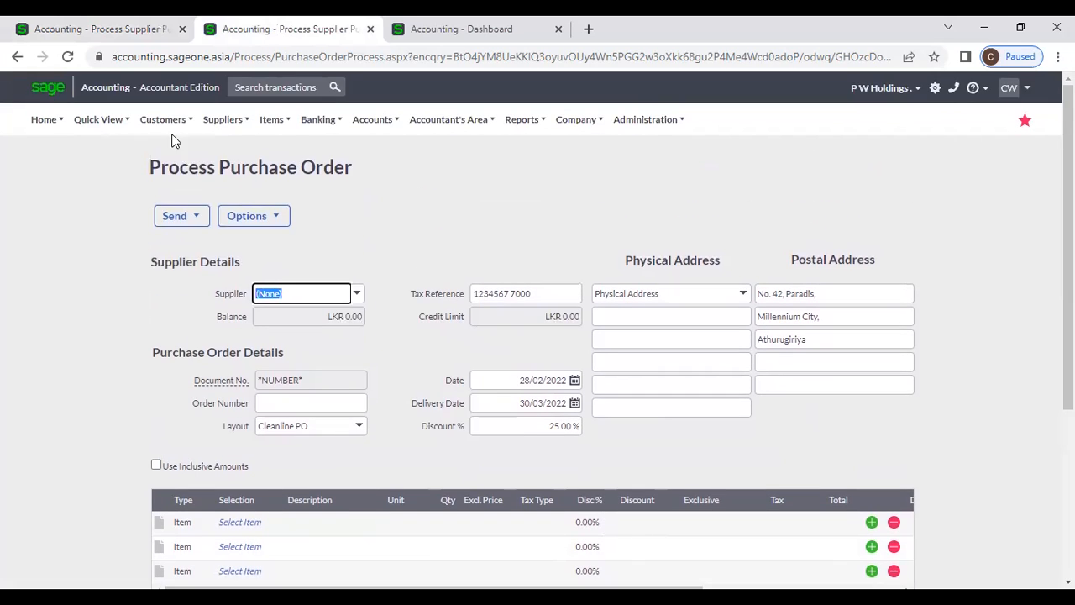
- In the duplicate tab, search the supplier list for 'P W' and open P W Holdings
mouse_move(223, 119)
mouse_move(241, 172)
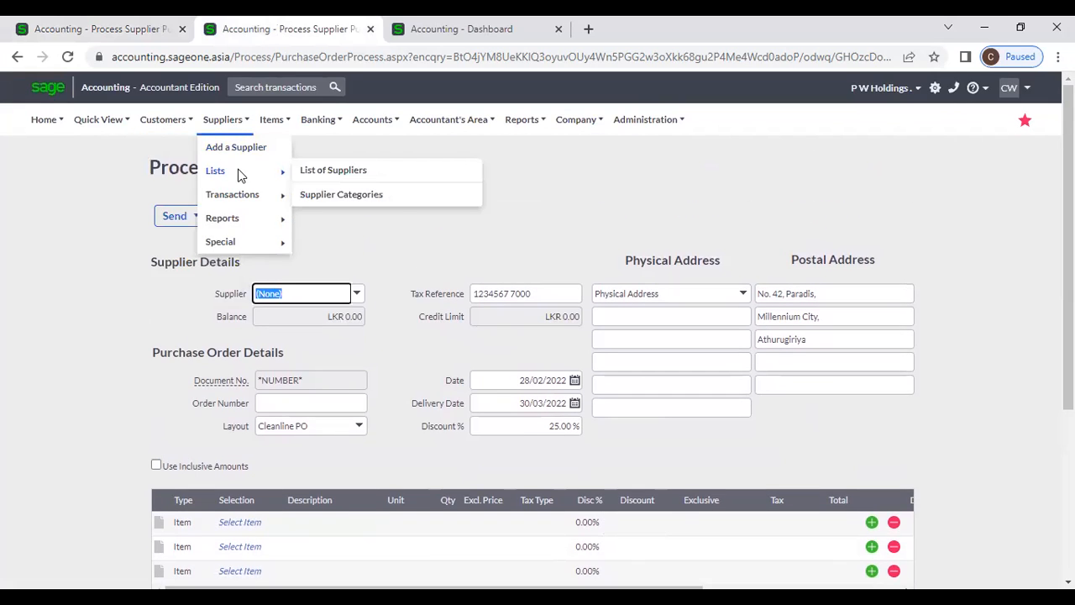
left_click(350, 170)
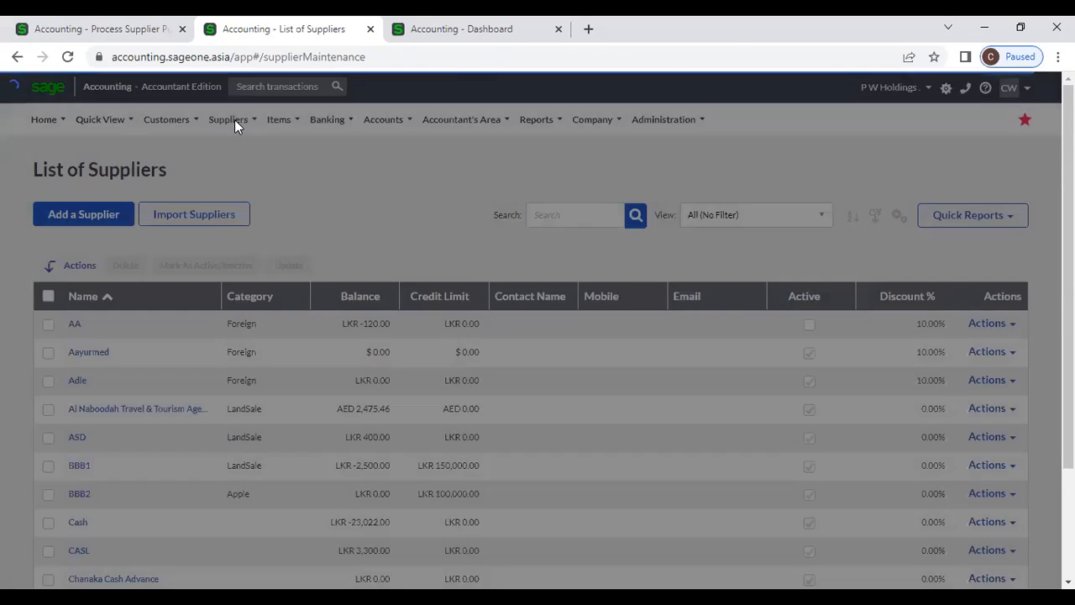
mouse_move(235, 119)
mouse_move(248, 177)
left_click(342, 175)
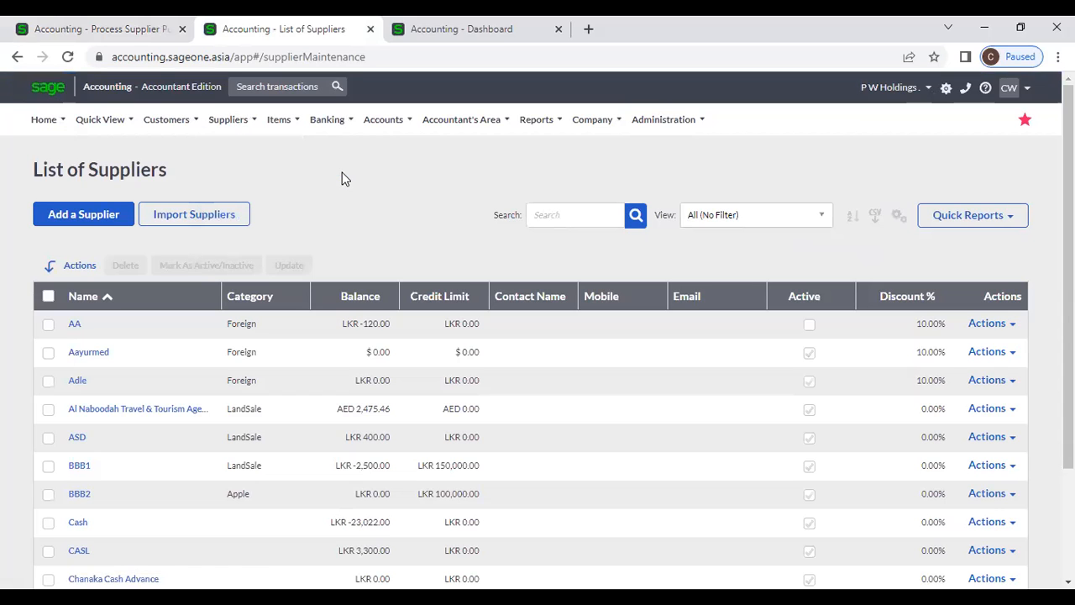
left_click(546, 212)
type("P W")
key("Return")
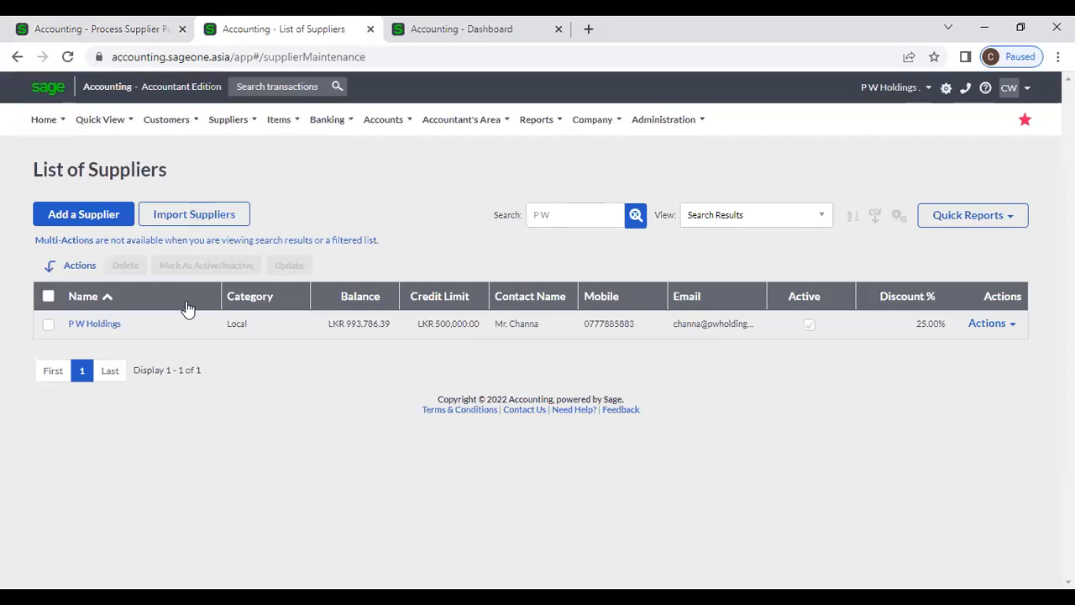
left_click(81, 327)
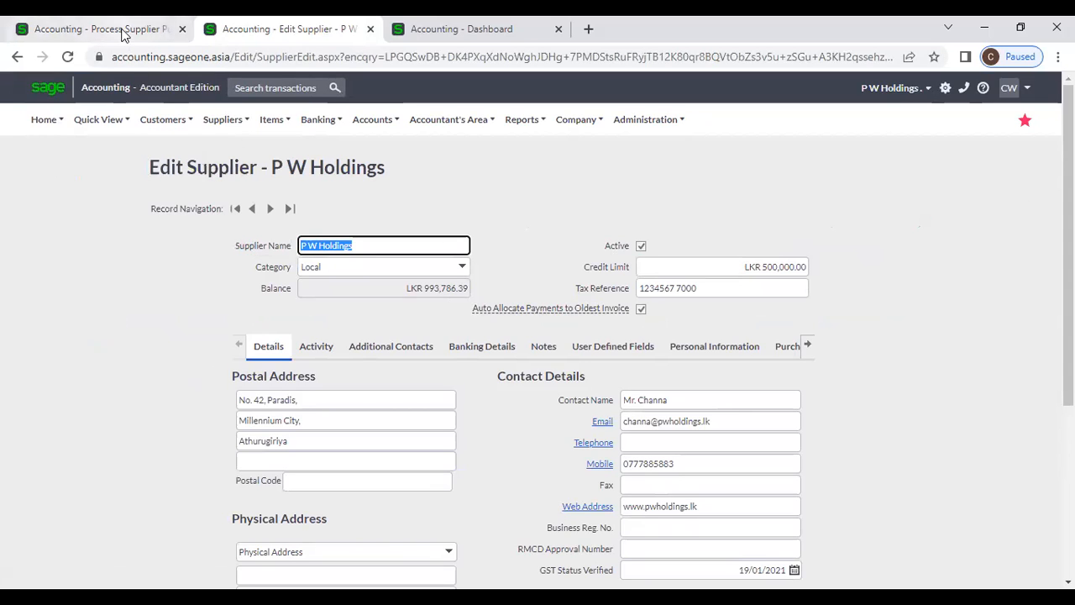
- Compare the supplier's credit limit with the purchase order's credit limit
left_click(147, 29)
left_click(290, 28)
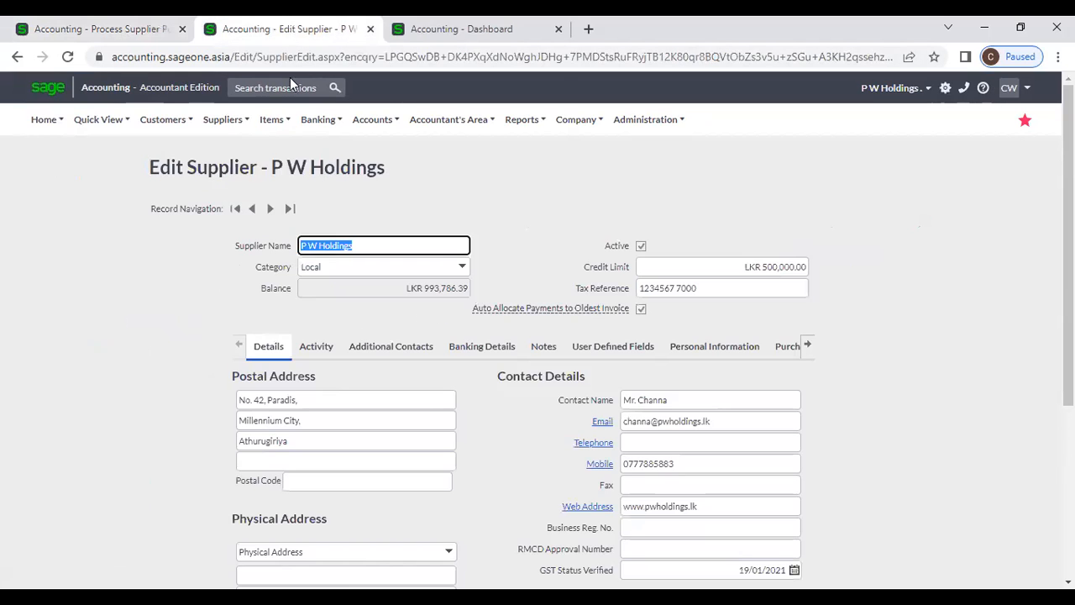
left_click(741, 267)
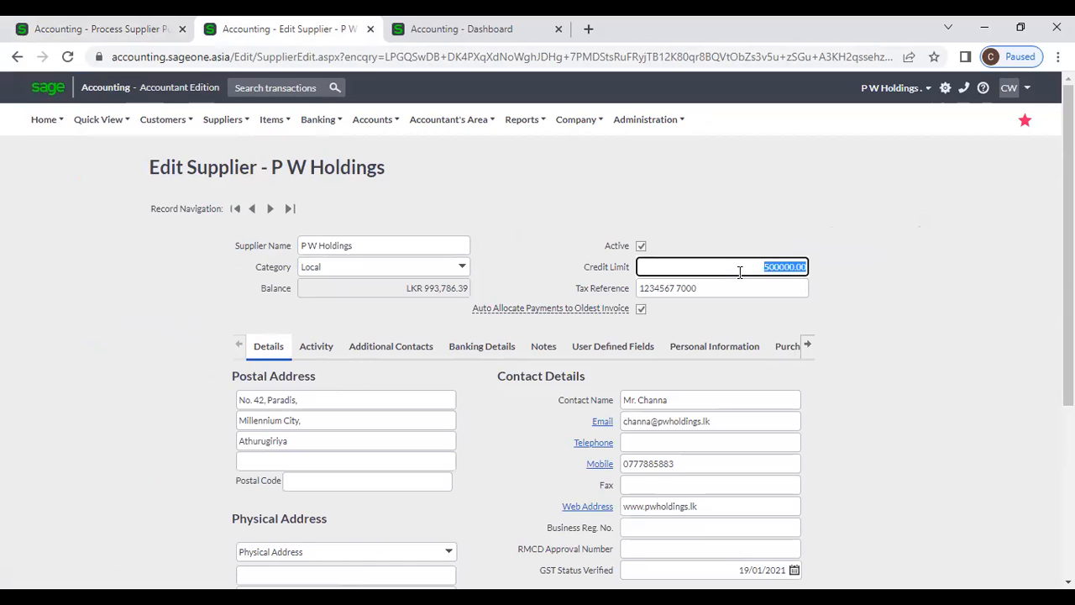
left_click(109, 29)
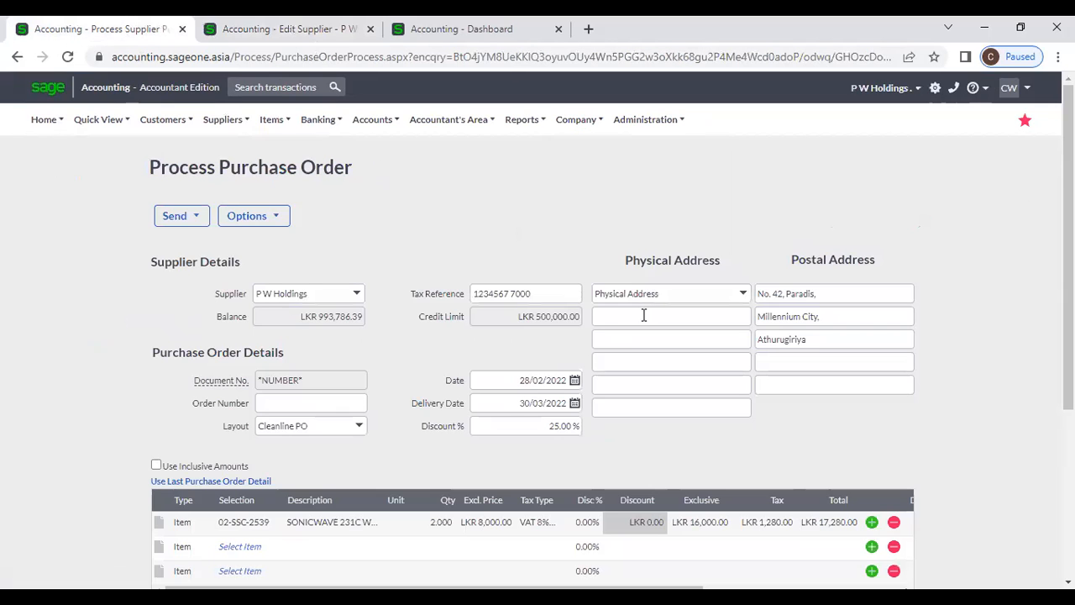
left_click_drag(506, 319, 575, 322)
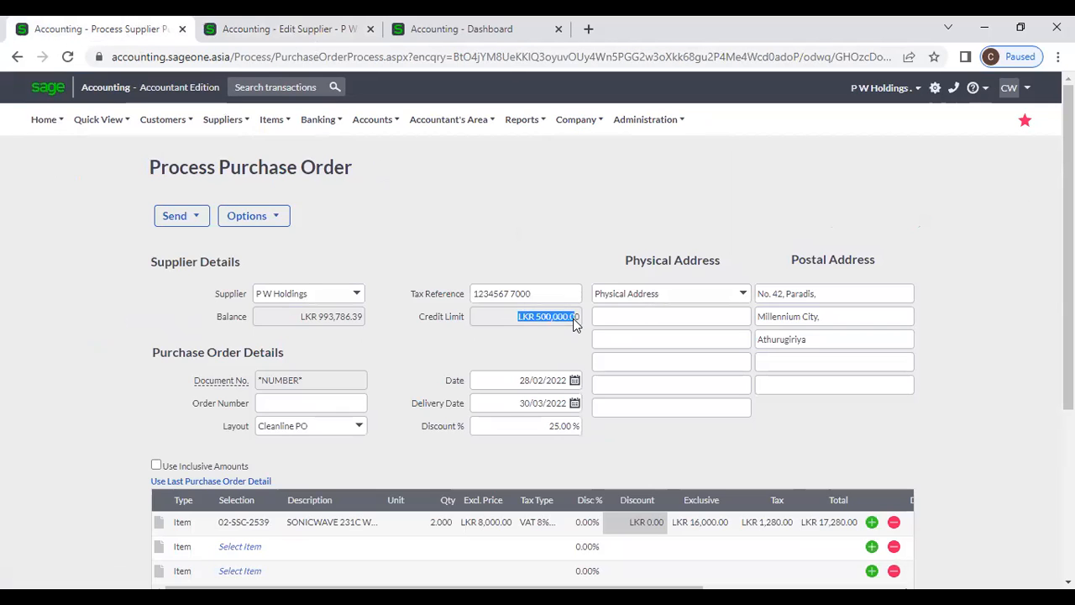
left_click(542, 356)
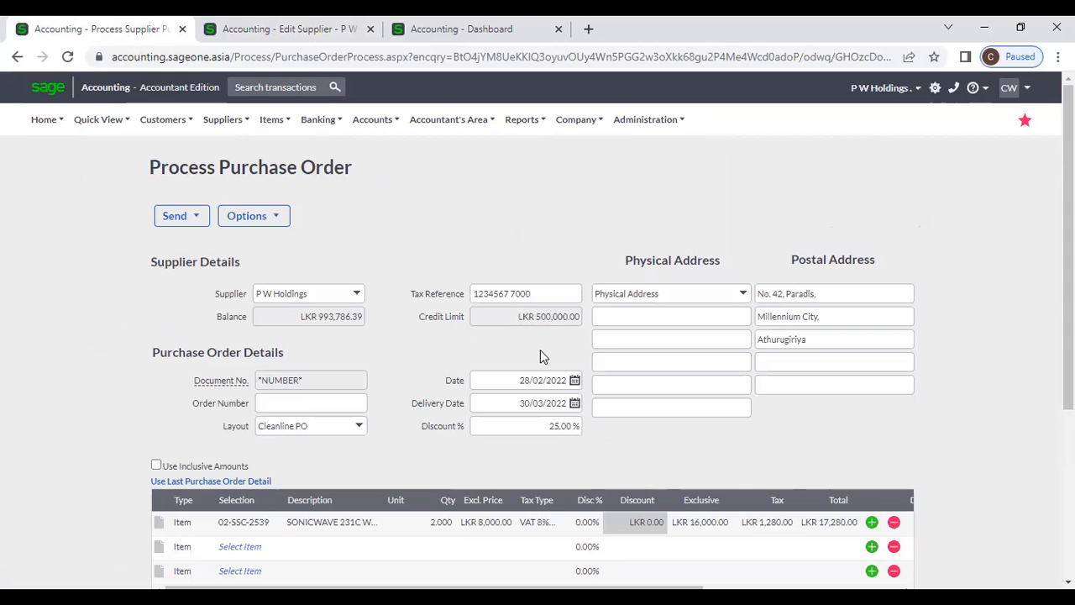
- Compare the supplier's tax reference with the purchase order's tax reference
left_click(277, 29)
left_click(679, 290)
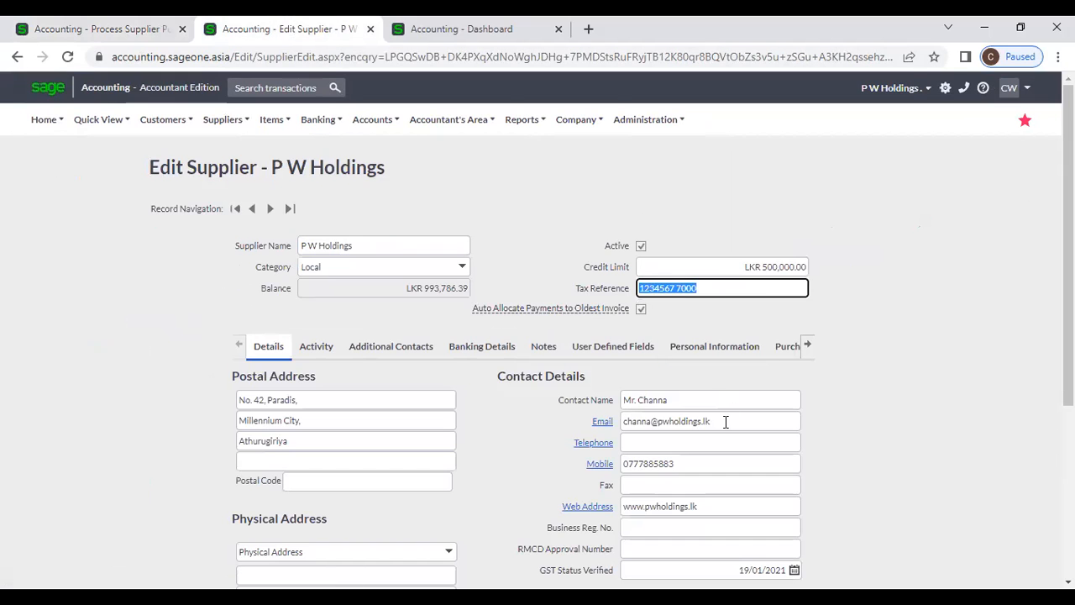
scroll(726, 422, "down", 3)
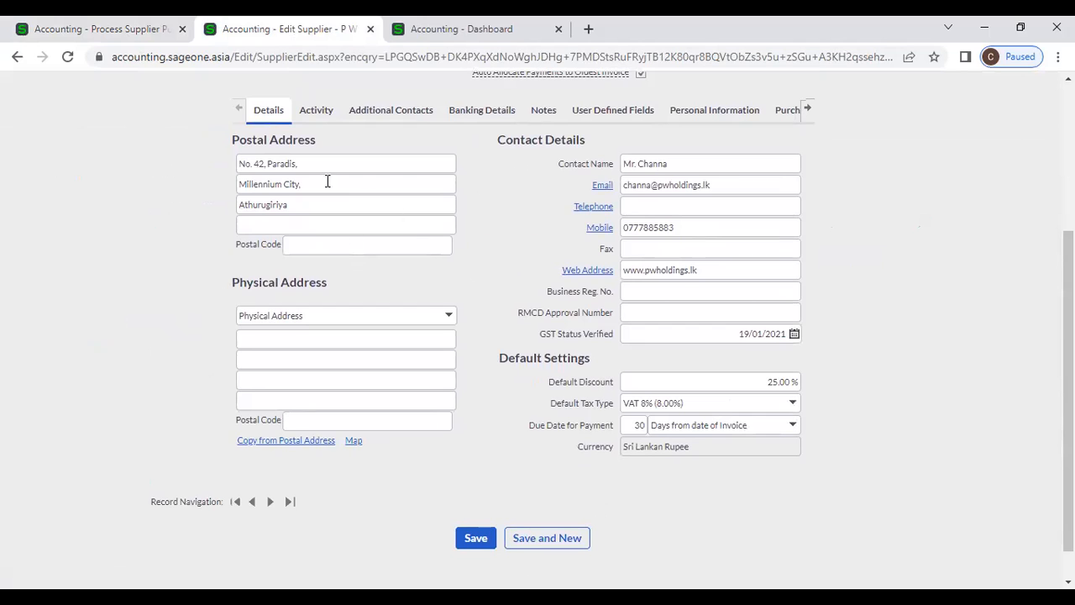
left_click(116, 28)
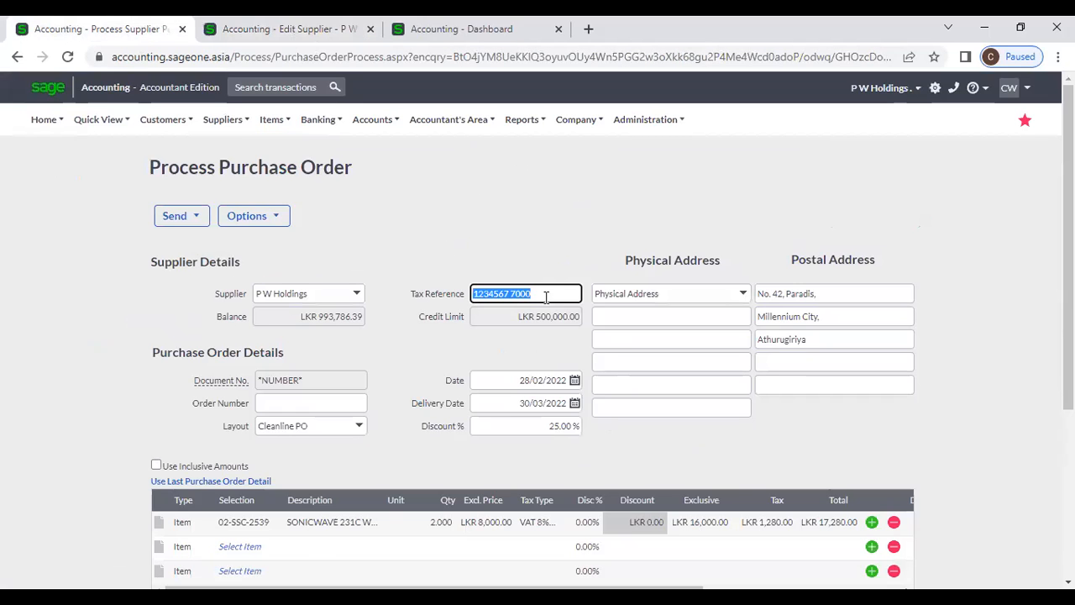
- Check the supplier's payment due days against the purchase order date
left_click(284, 29)
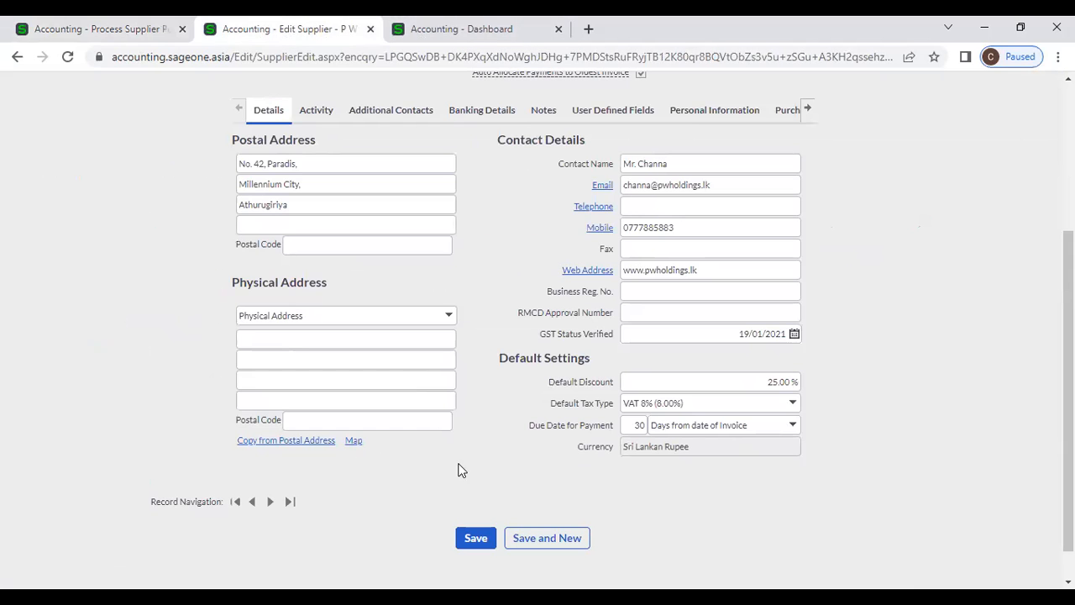
double_click(638, 426)
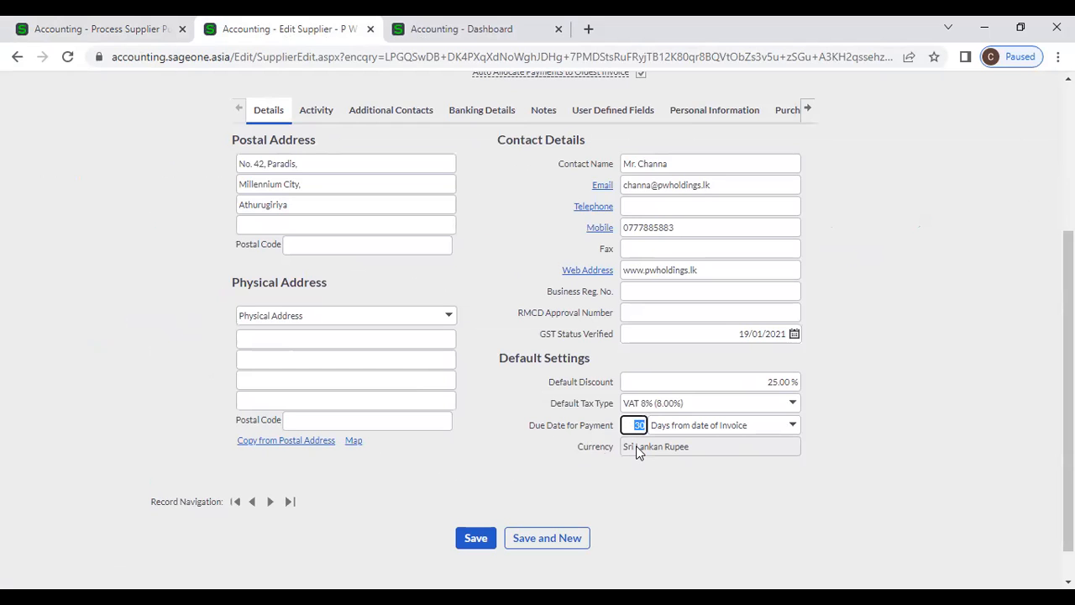
left_click(112, 29)
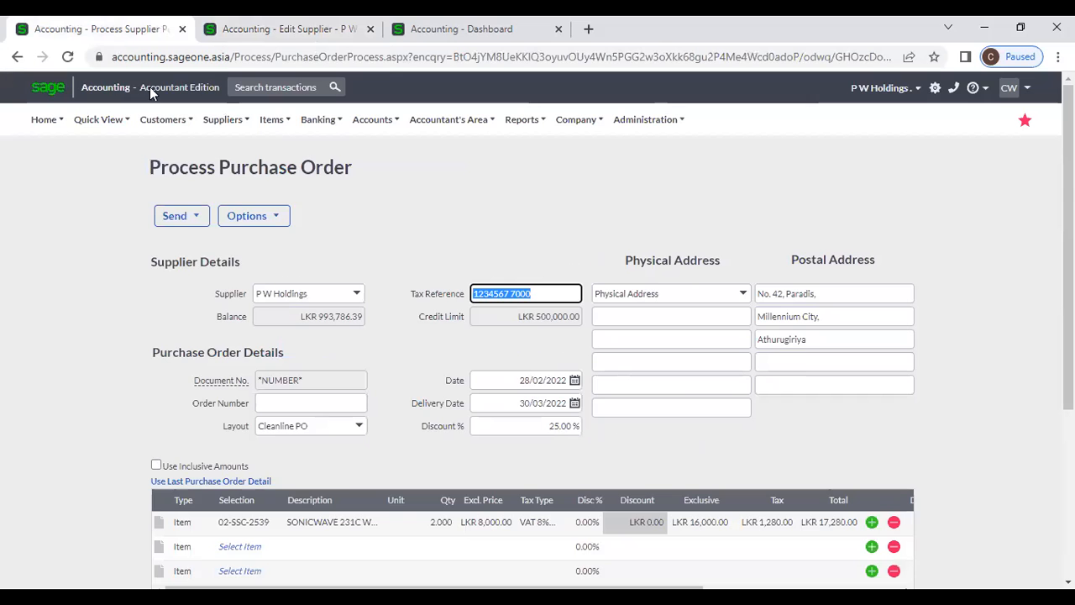
left_click(515, 383)
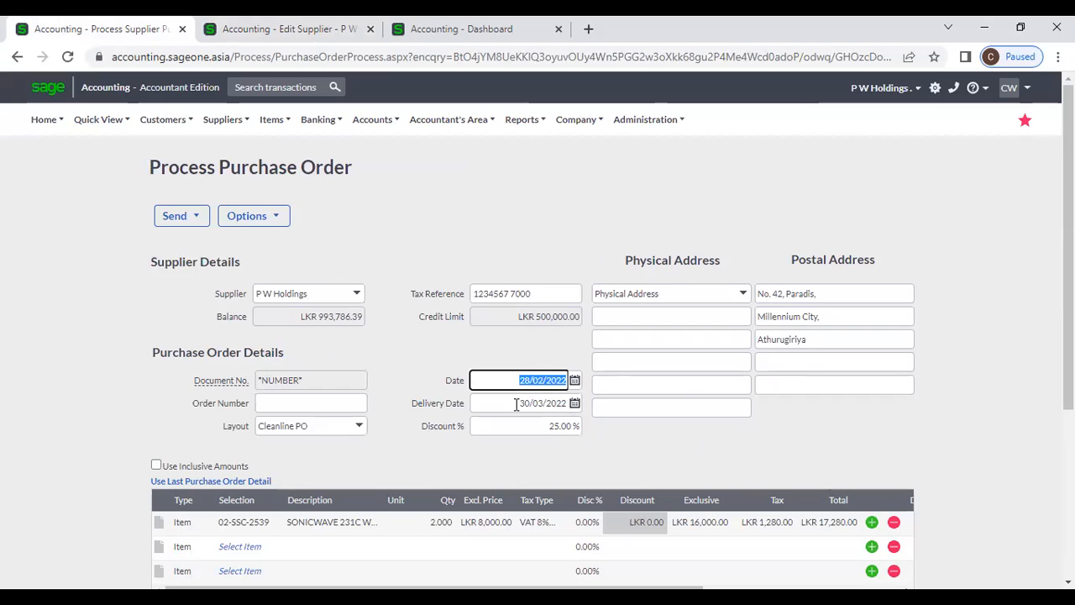
- Compare the order's delivery date and 25.00% discount with the supplier's default discount
left_click(516, 404)
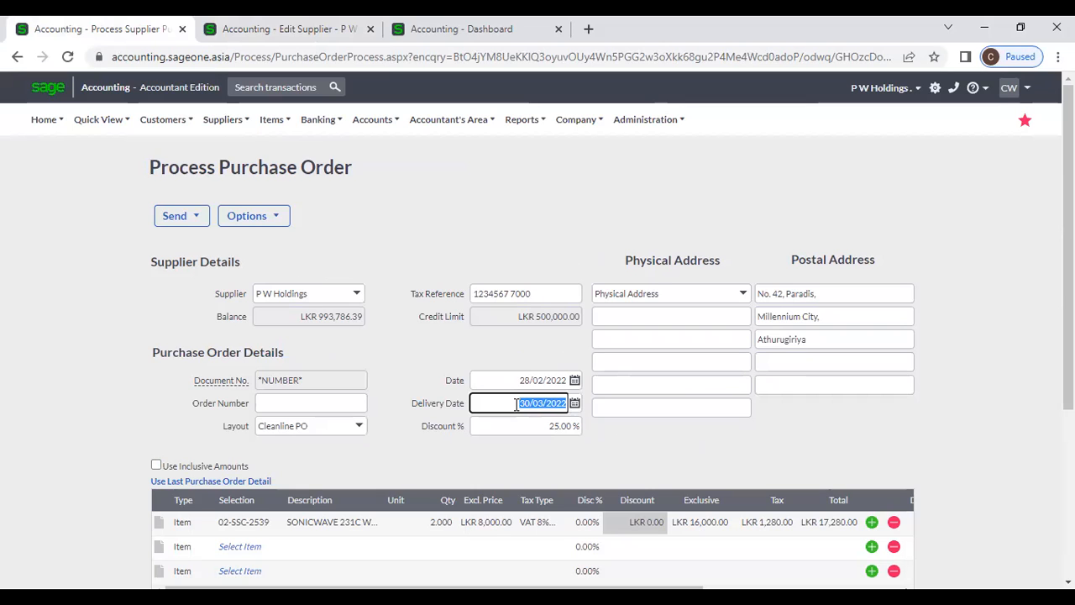
left_click(235, 56)
left_click(241, 29)
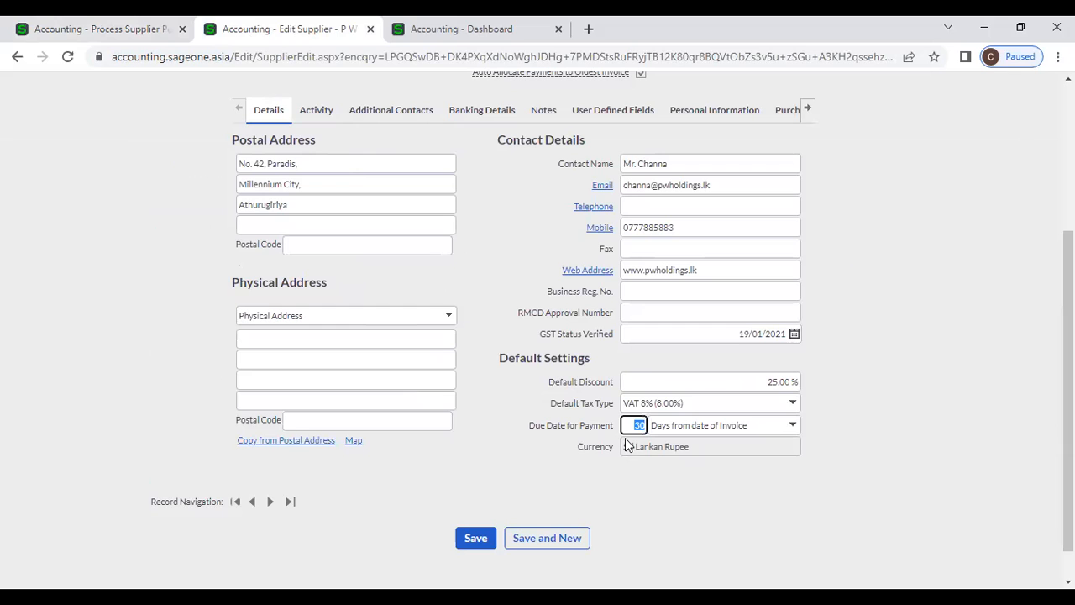
left_click(78, 28)
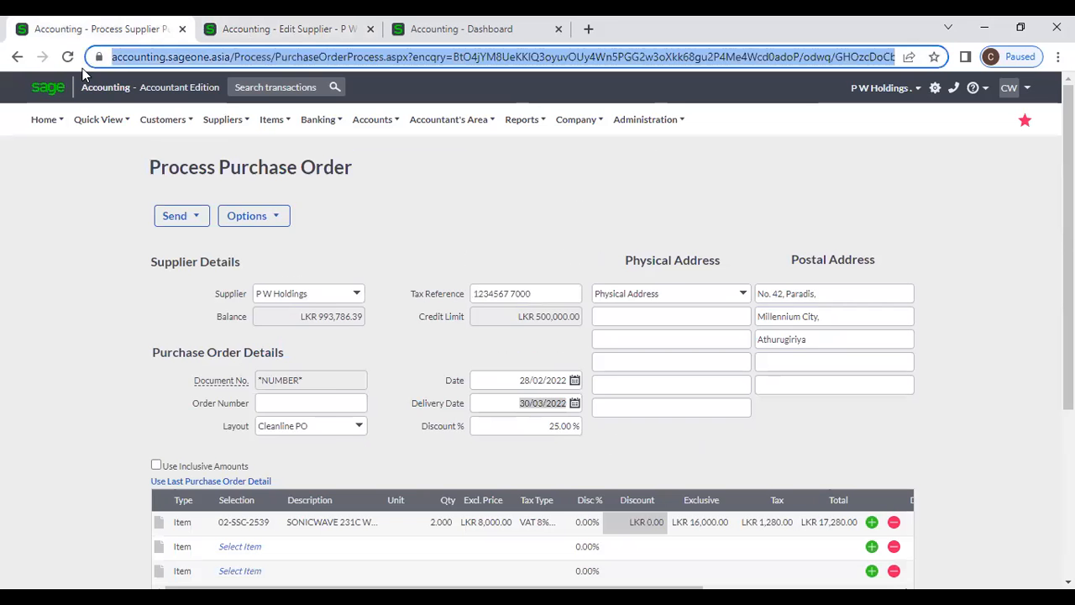
left_click(515, 423)
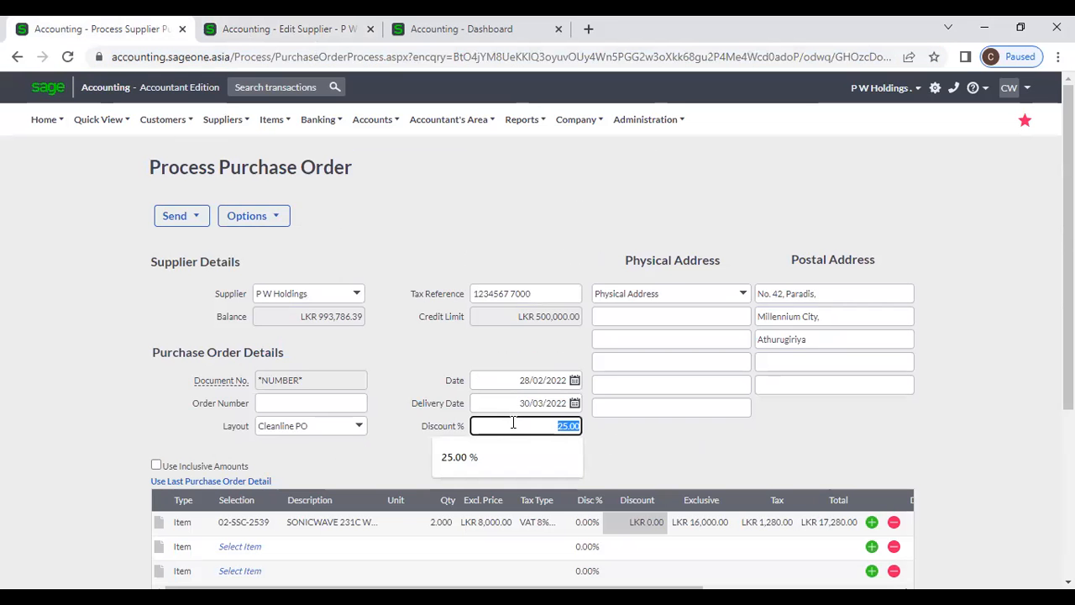
left_click(291, 29)
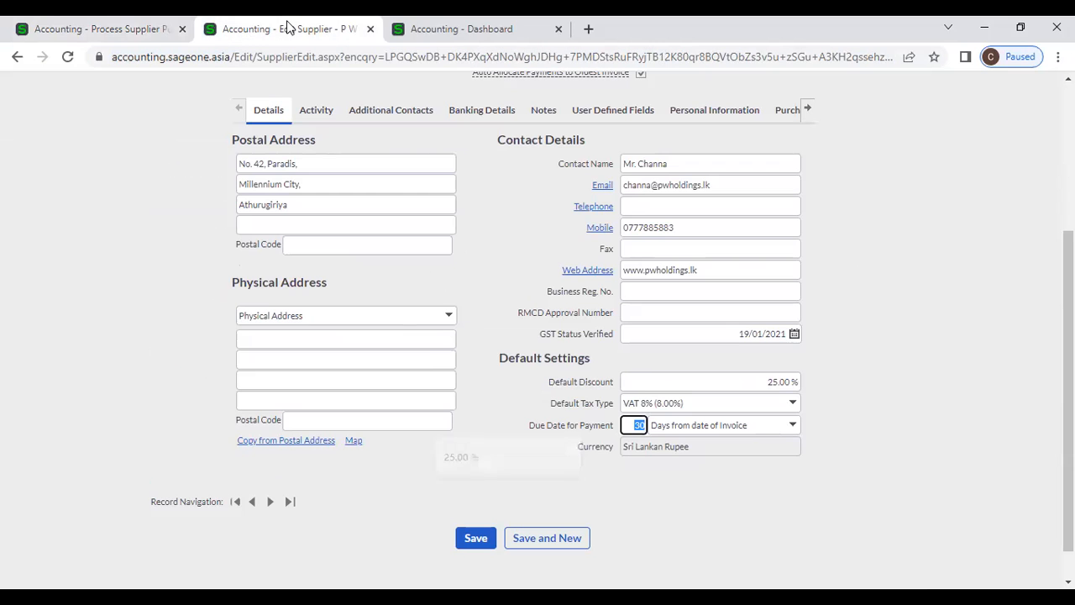
left_click(746, 382)
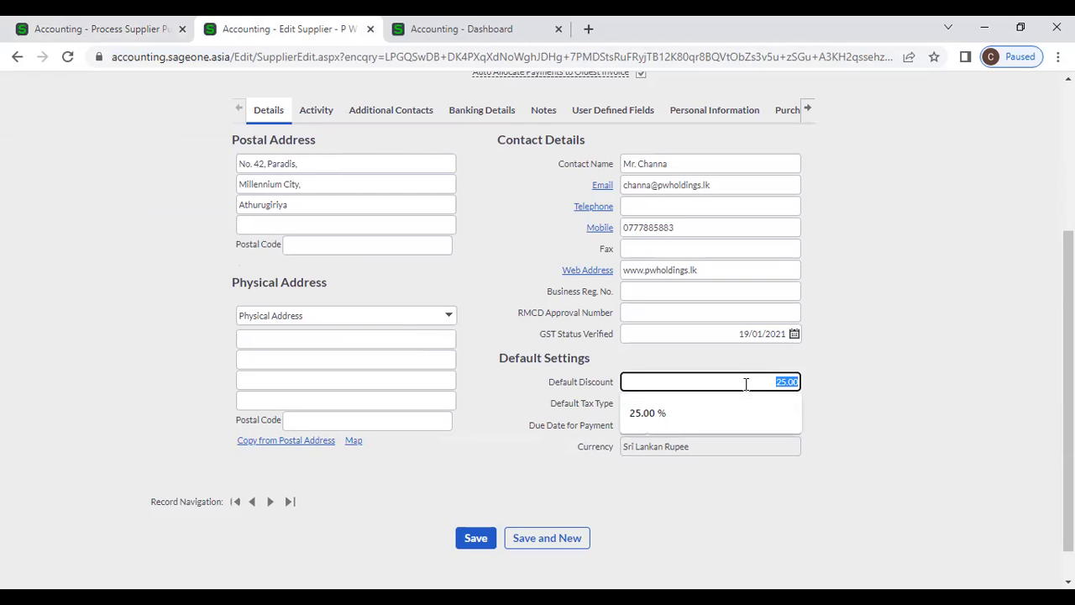
left_click(859, 427)
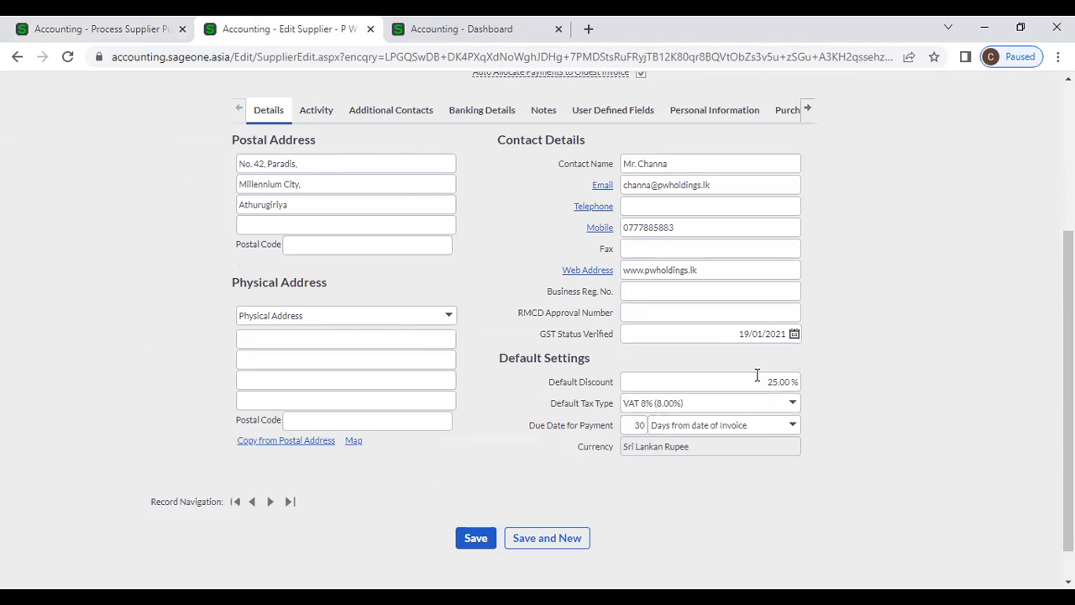
left_click(93, 28)
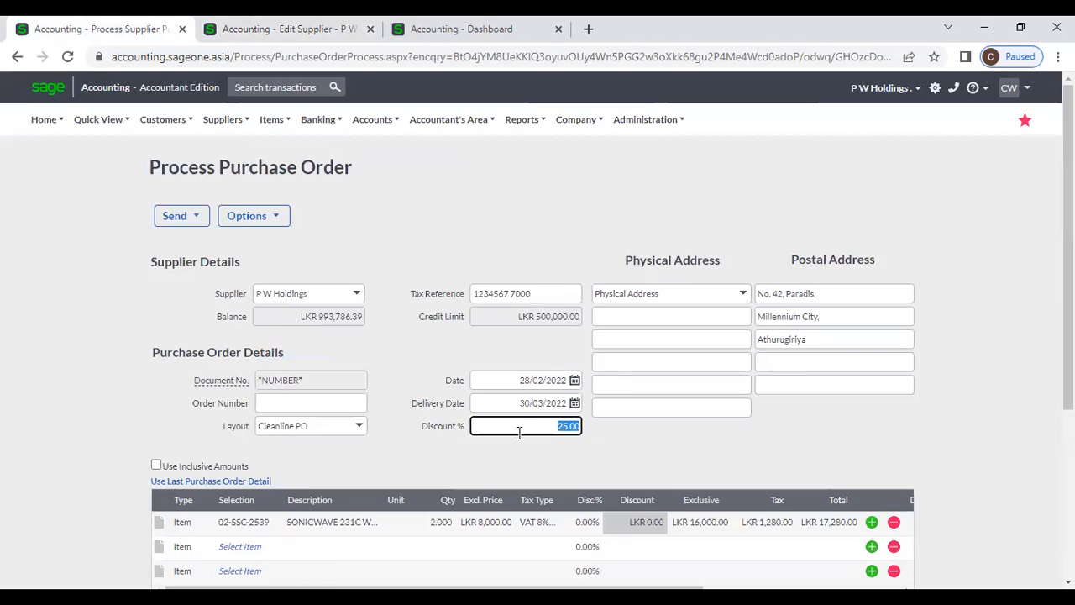
left_click(595, 437)
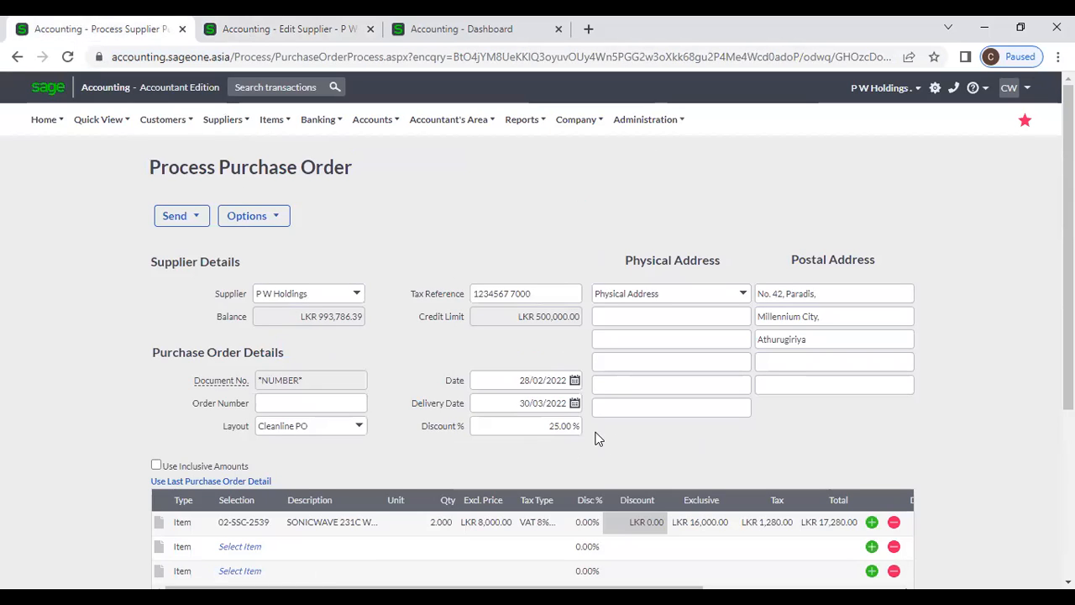
- Clear the order discount to 0.00%, giving LKR 17,280.00, and show the supplier record
left_click(548, 431)
scroll(710, 437, "down", 2)
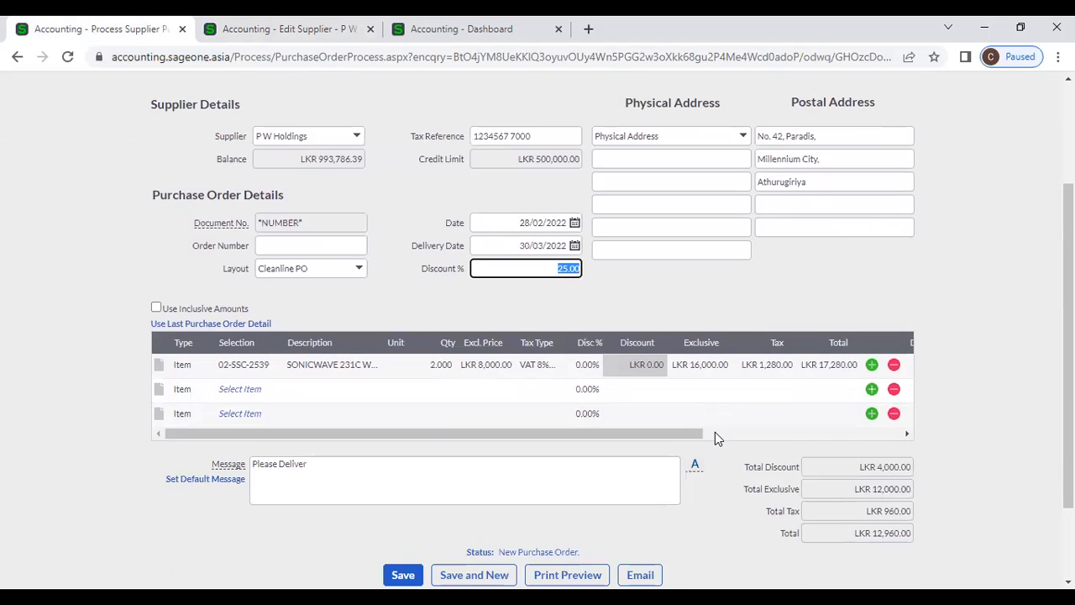
key("BackSpace")
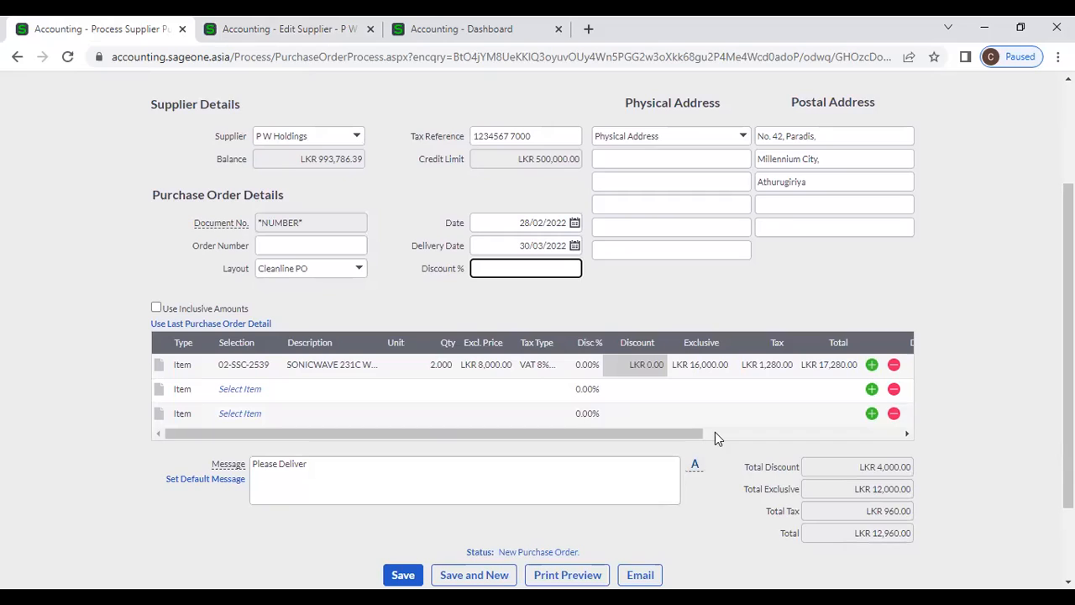
left_click(629, 309)
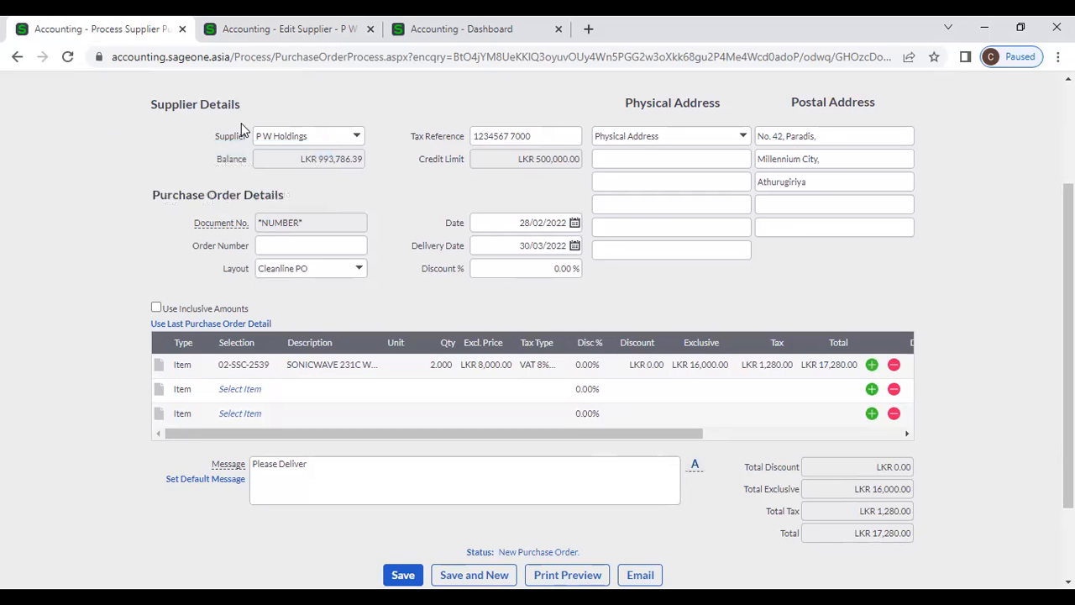
left_click(262, 30)
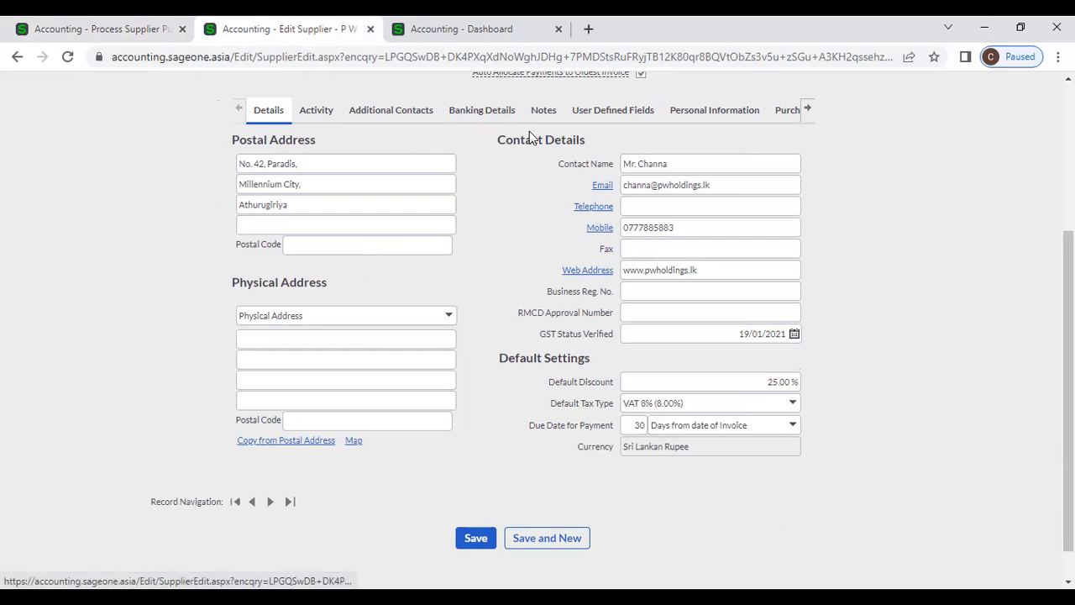
scroll(531, 135, "up", 3)
- Check Company Settings document numbers, showing next purchase order PO0000039, then return to the order
left_click(568, 124)
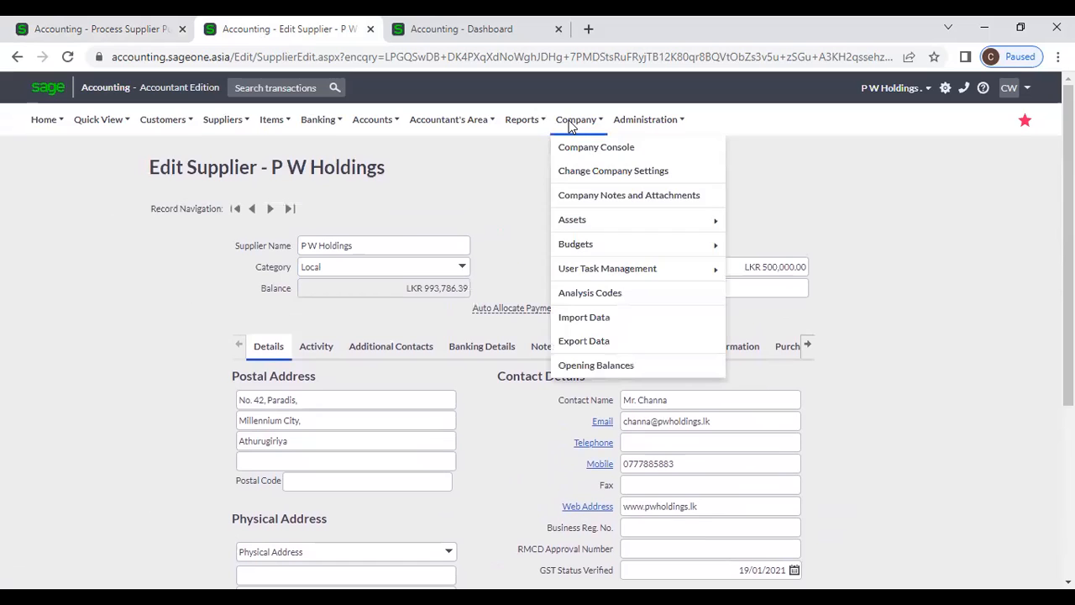
left_click(581, 172)
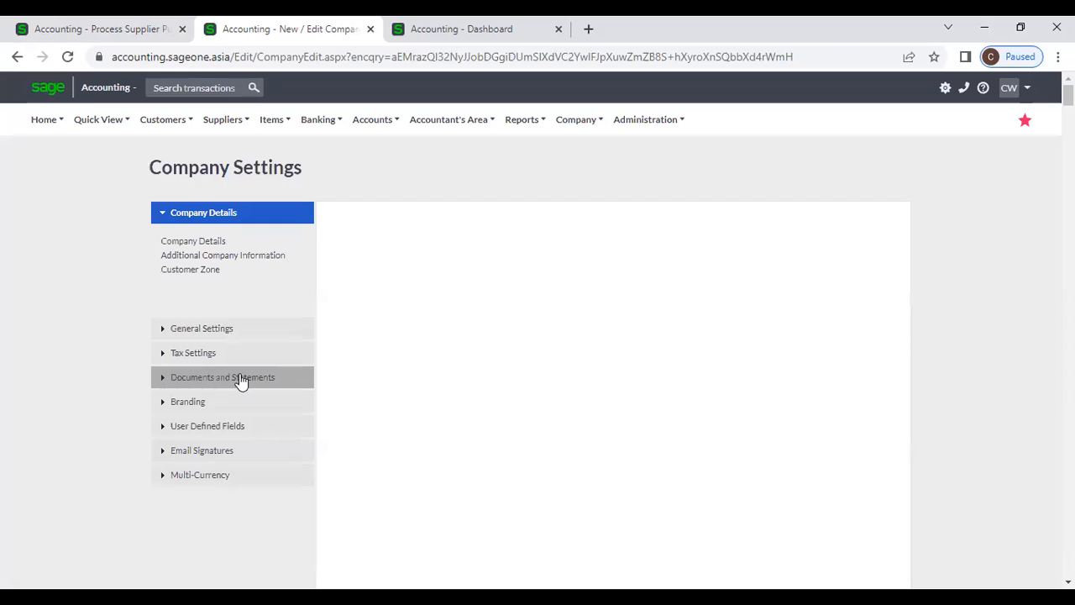
left_click(240, 378)
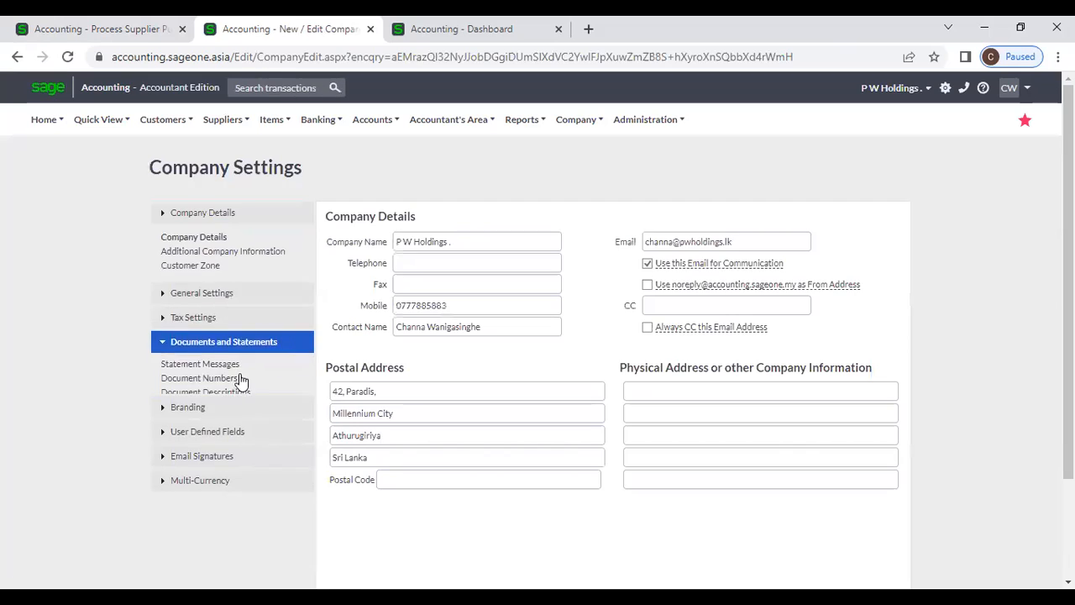
left_click(216, 329)
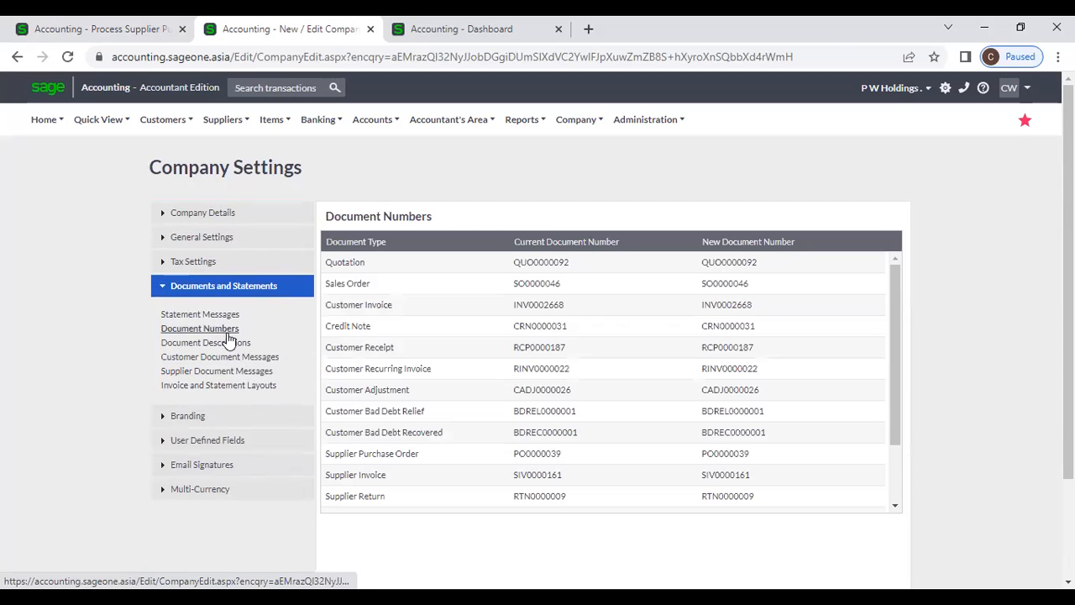
left_click(75, 29)
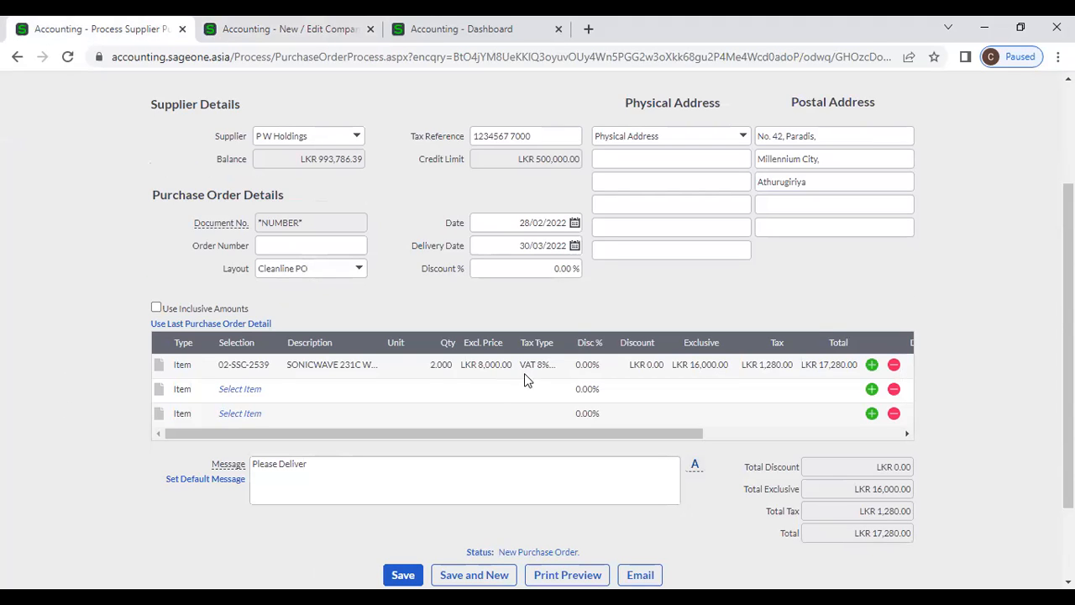
left_click(359, 269)
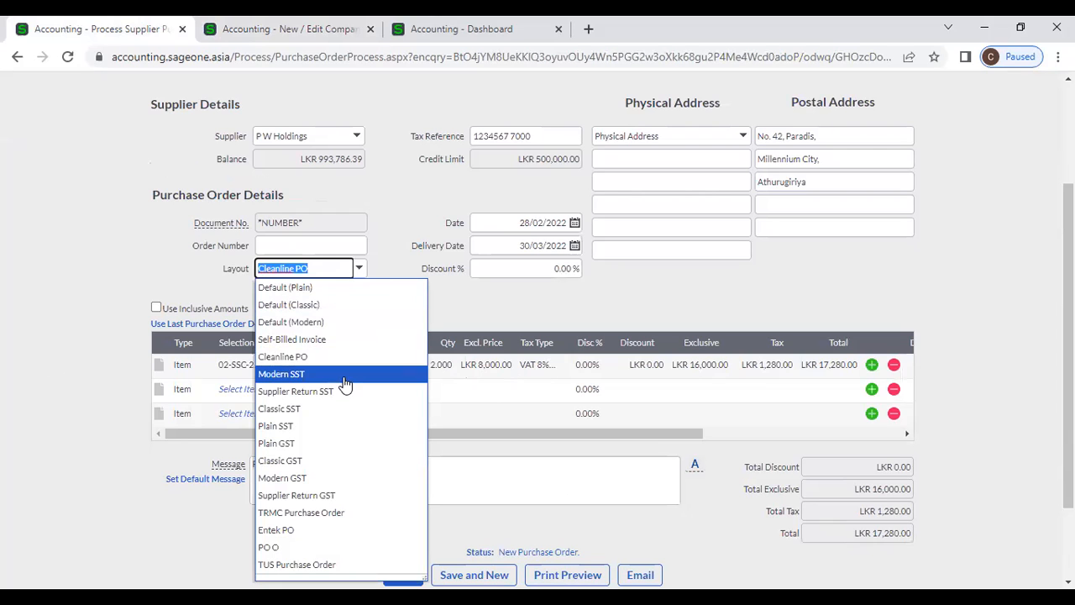
left_click(490, 302)
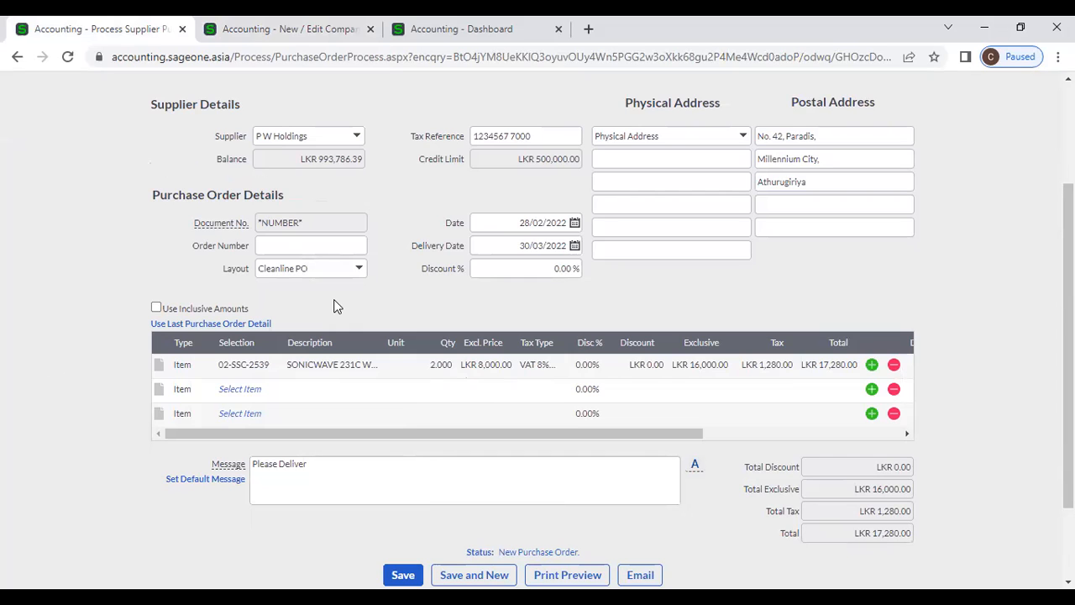
scroll(333, 306, "down", 1)
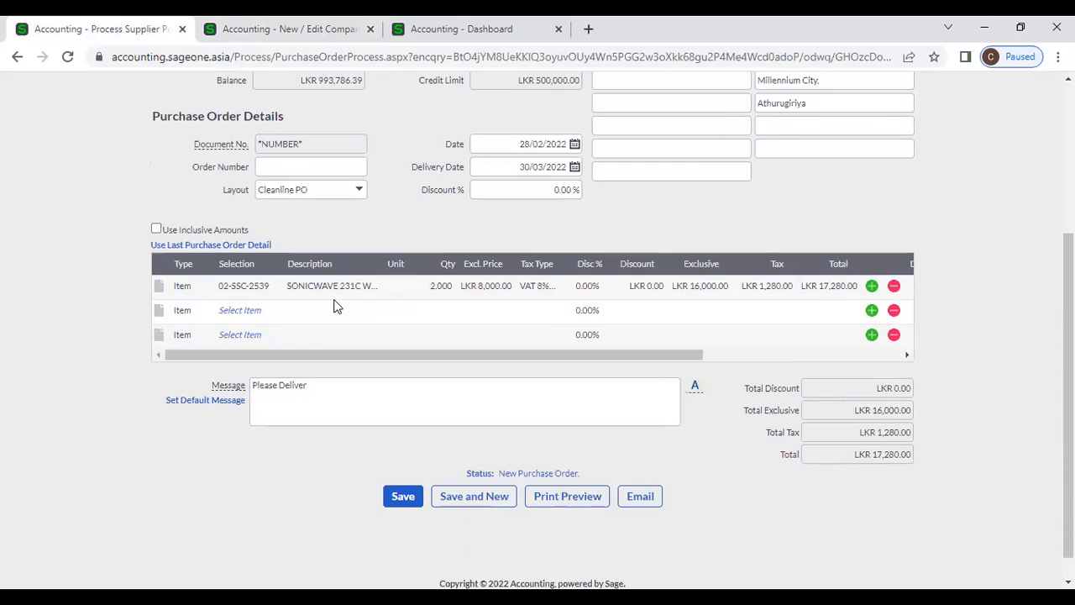
left_click(252, 311)
left_click(273, 311)
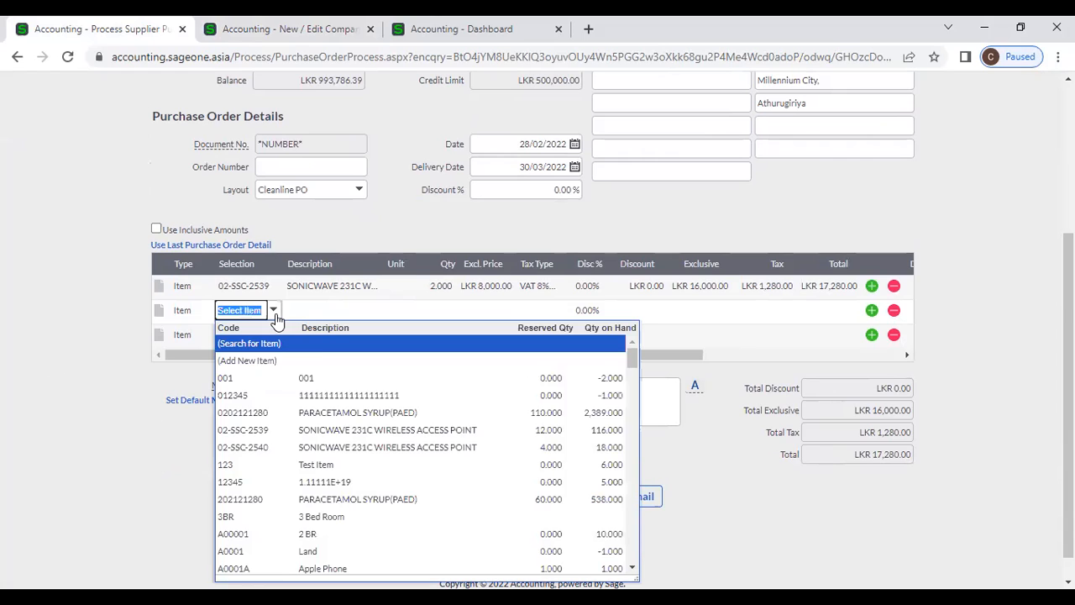
left_click(349, 413)
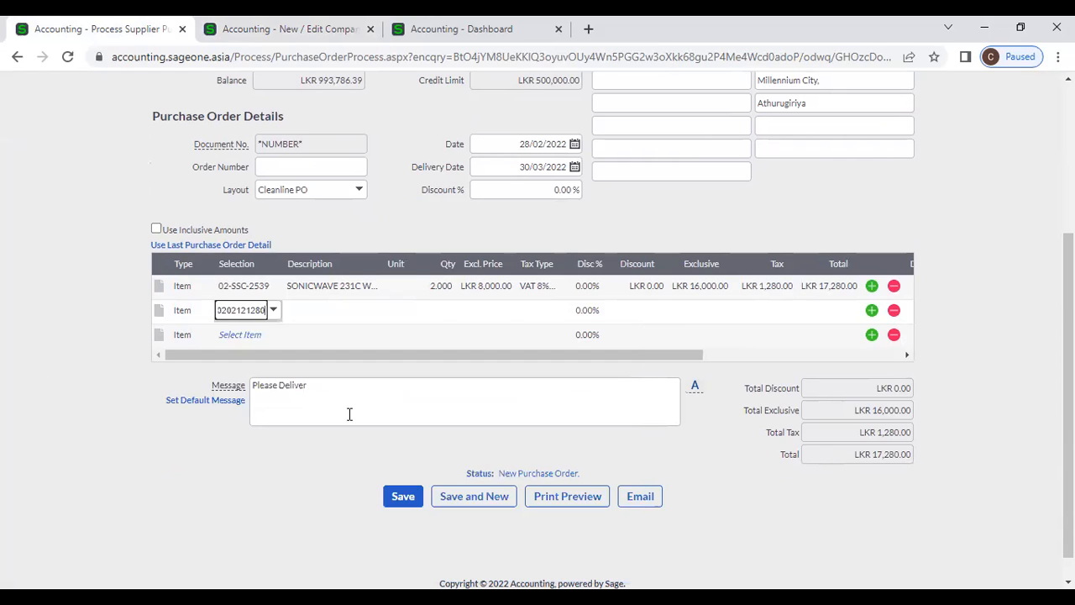
left_click(238, 336)
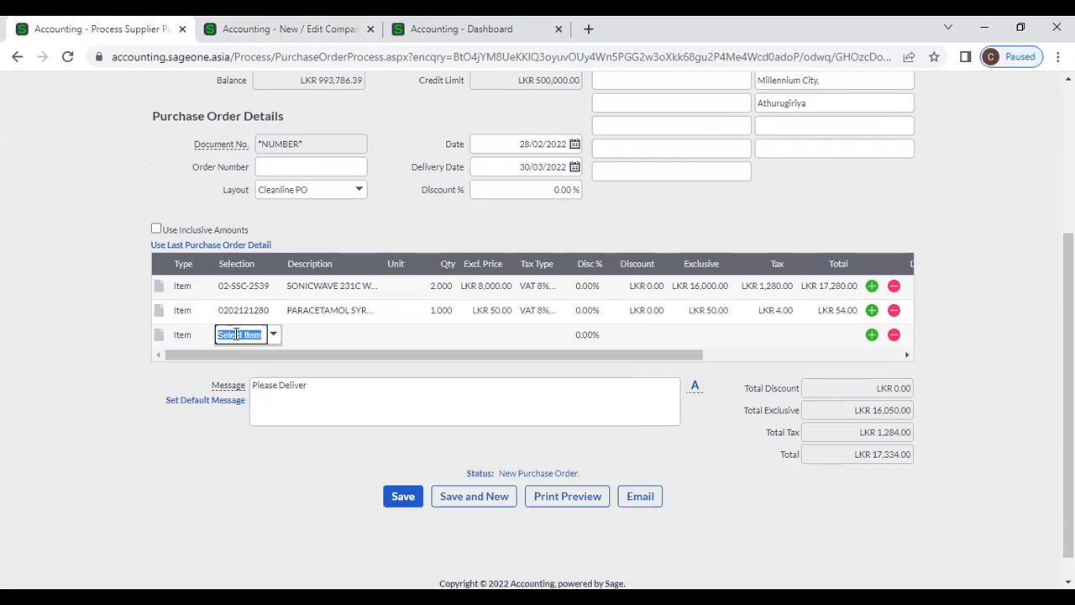
type("a")
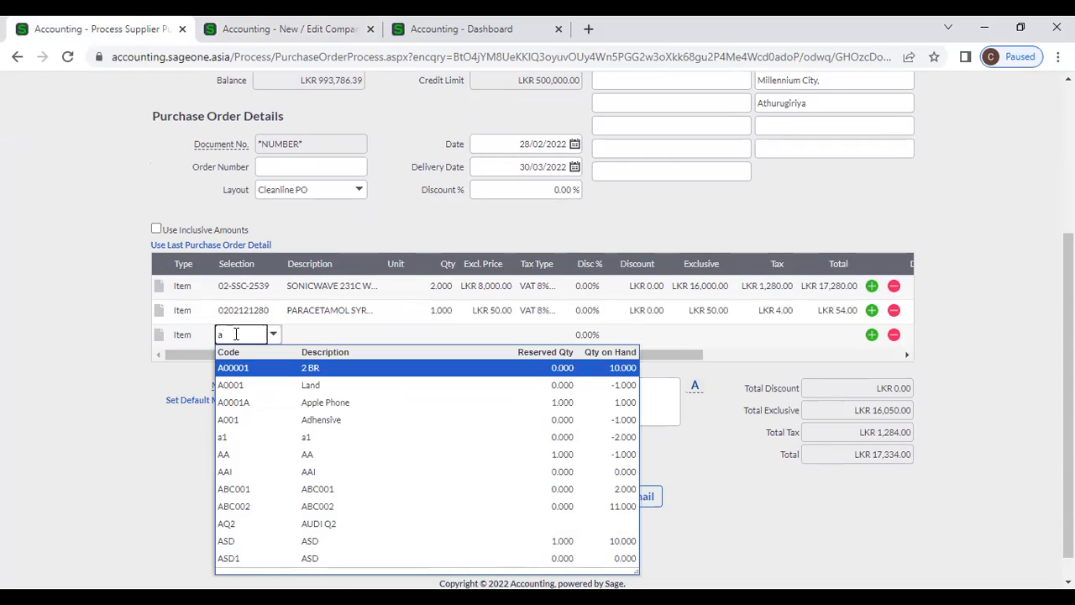
type("c")
left_click_drag(250, 337, 185, 335)
type("F")
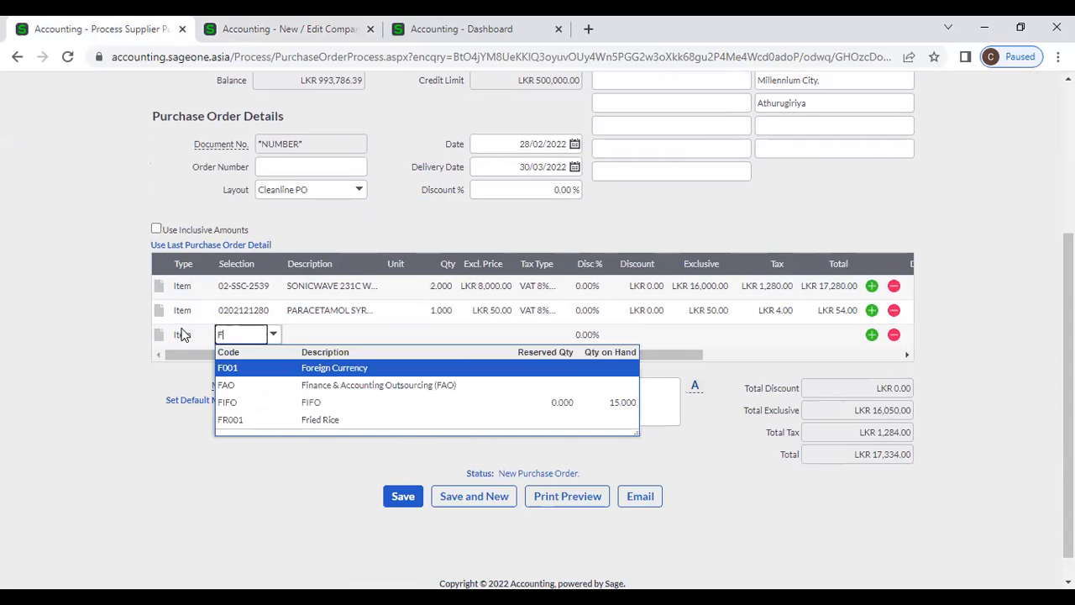
left_click(300, 388)
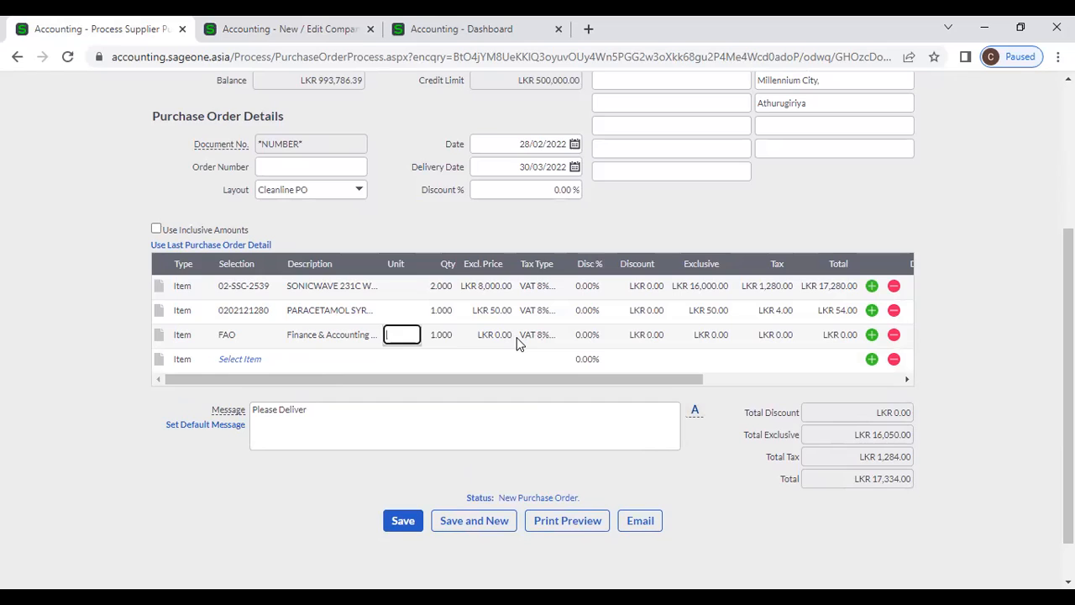
- Change the first line's quantity to 5, bringing the total to LKR 43,254.00
left_click(438, 287)
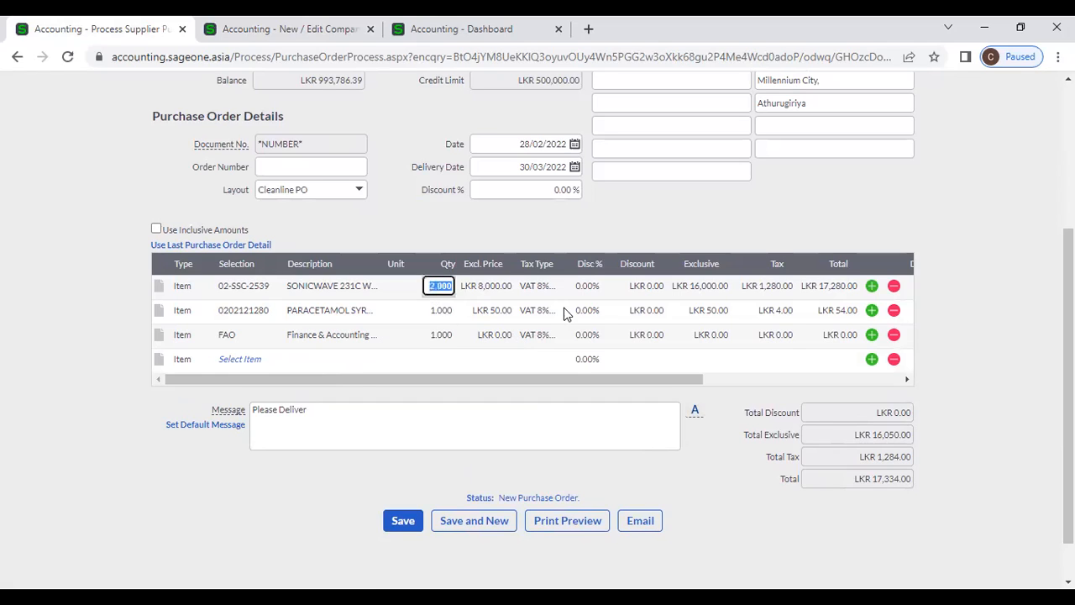
type("5")
key("Tab")
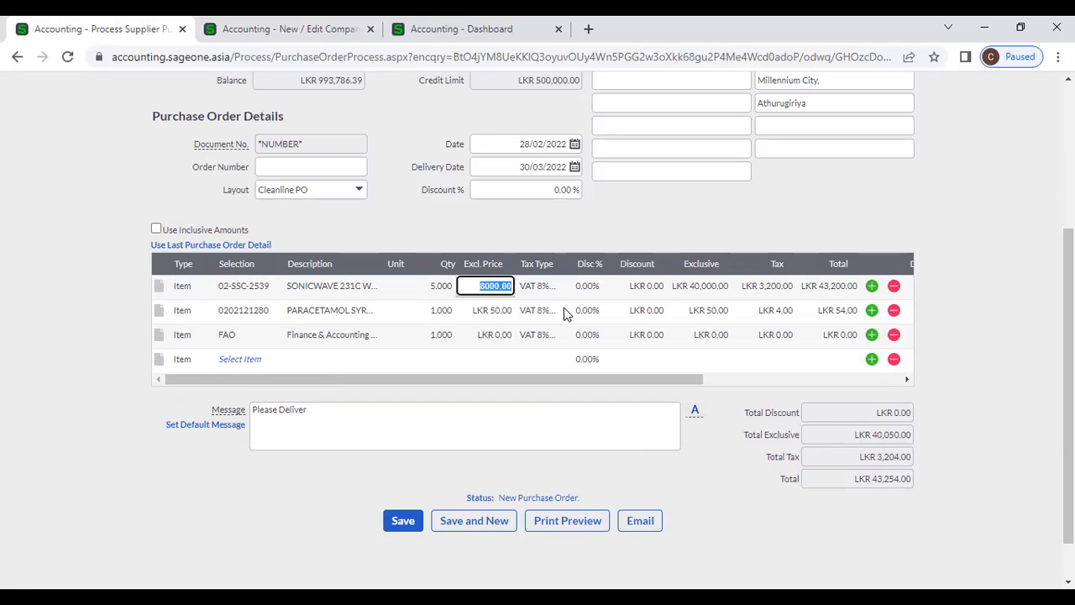
left_click(630, 225)
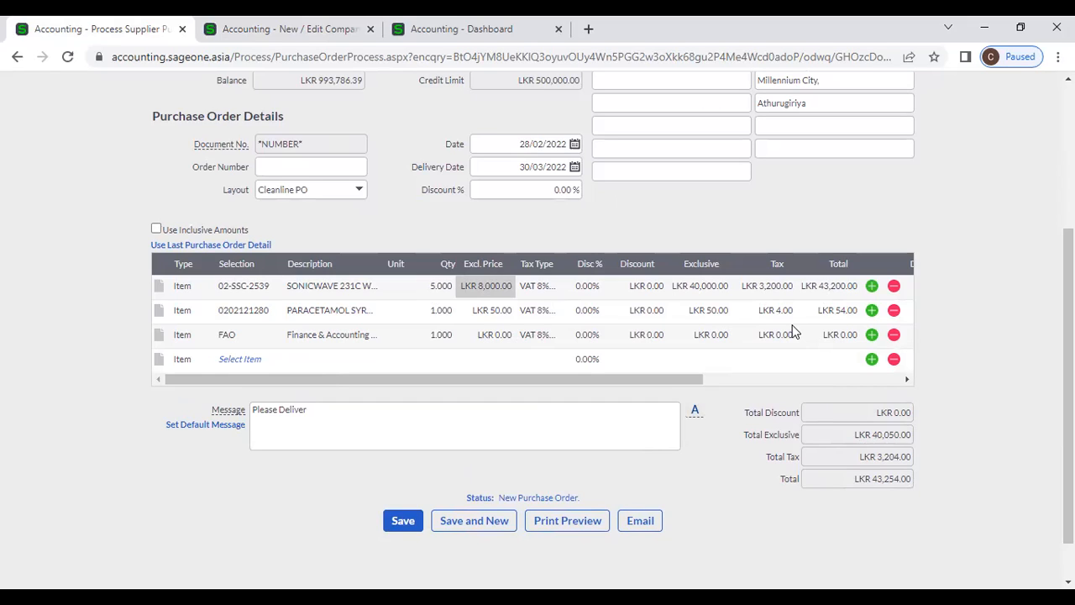
left_click(548, 189)
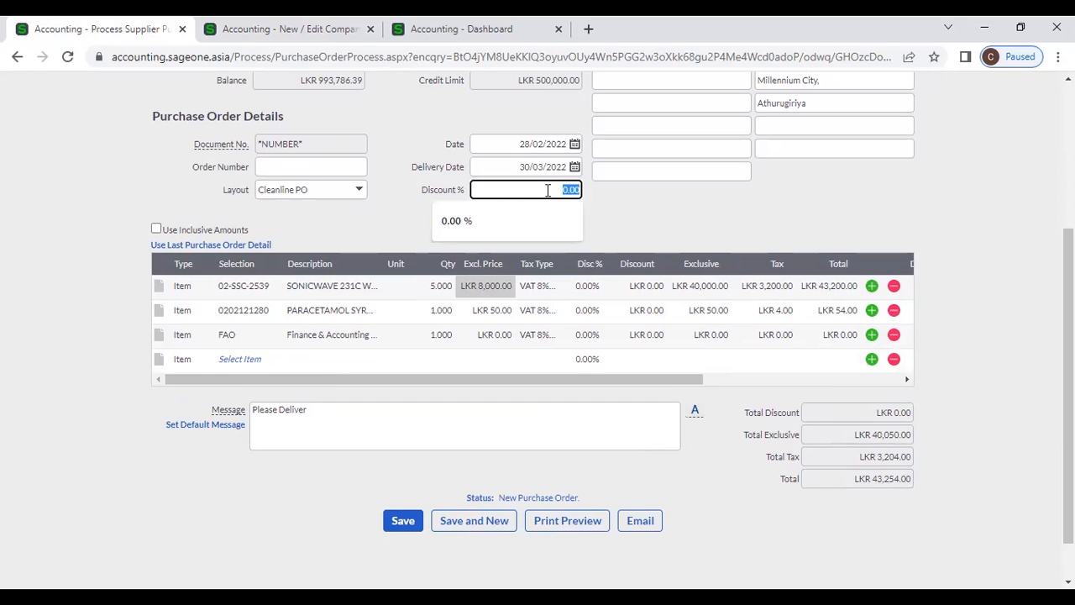
type("1")
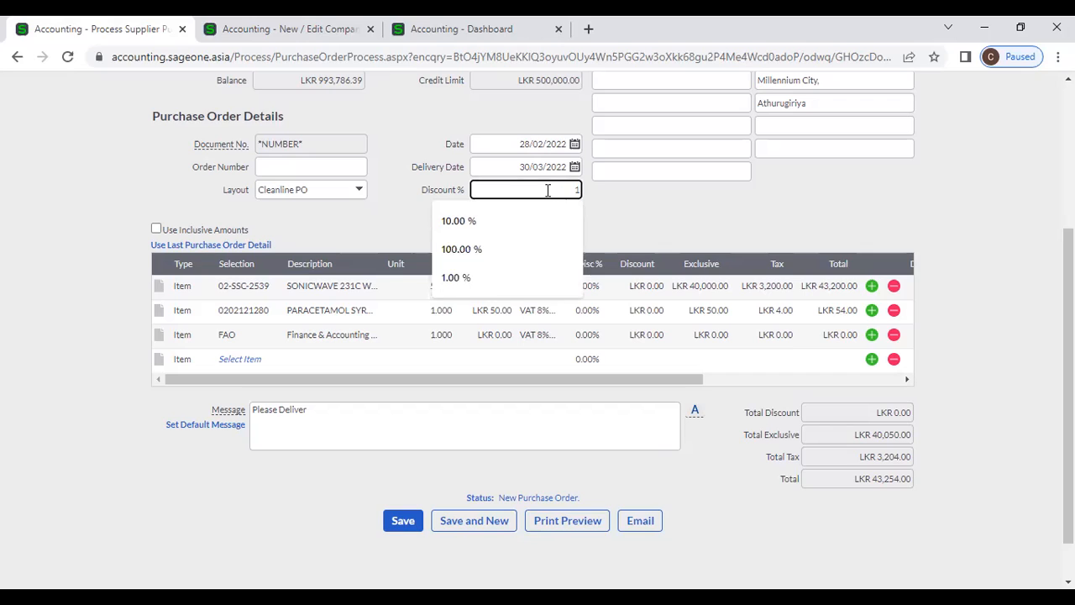
type("0")
left_click(659, 223)
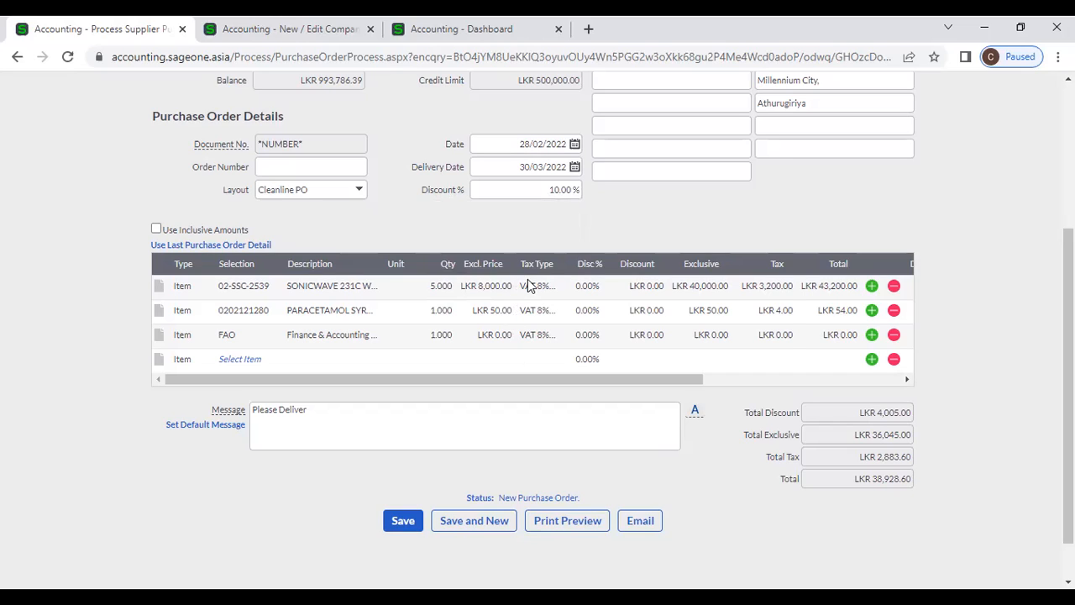
left_click(545, 192)
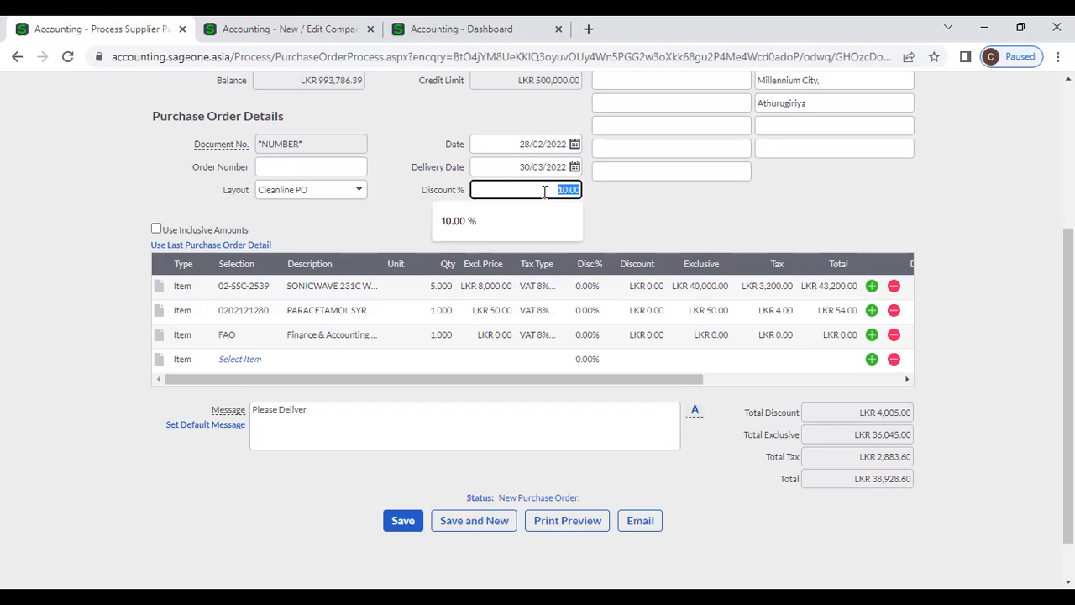
left_click(629, 216)
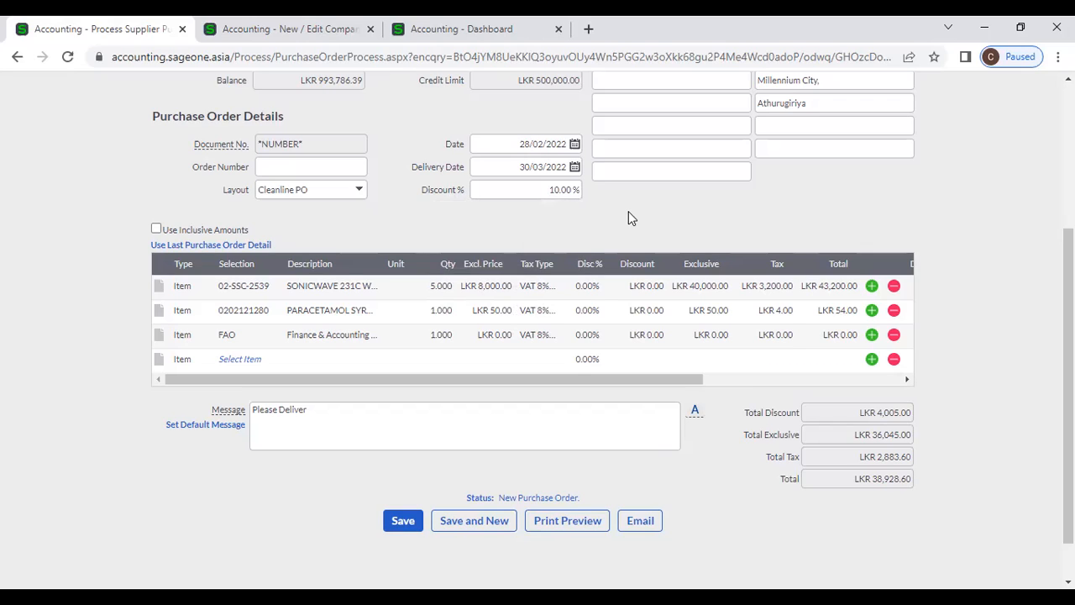
left_click(546, 189)
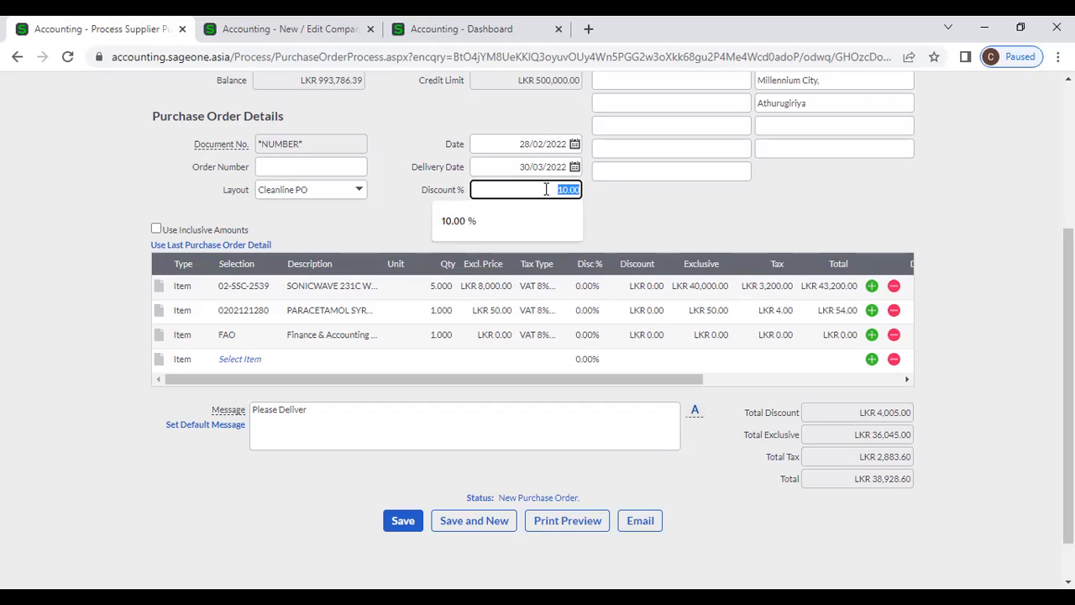
key("BackSpace")
left_click(681, 238)
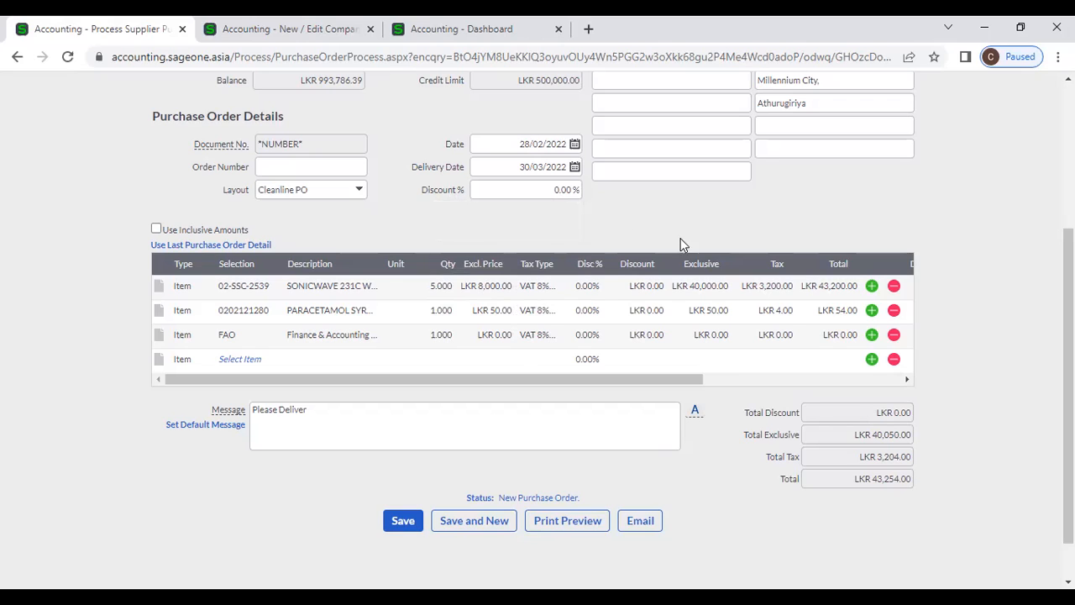
left_click(591, 287)
- Give all three order lines a 10% discount
type("10")
left_click(612, 220)
left_click(591, 310)
type("10")
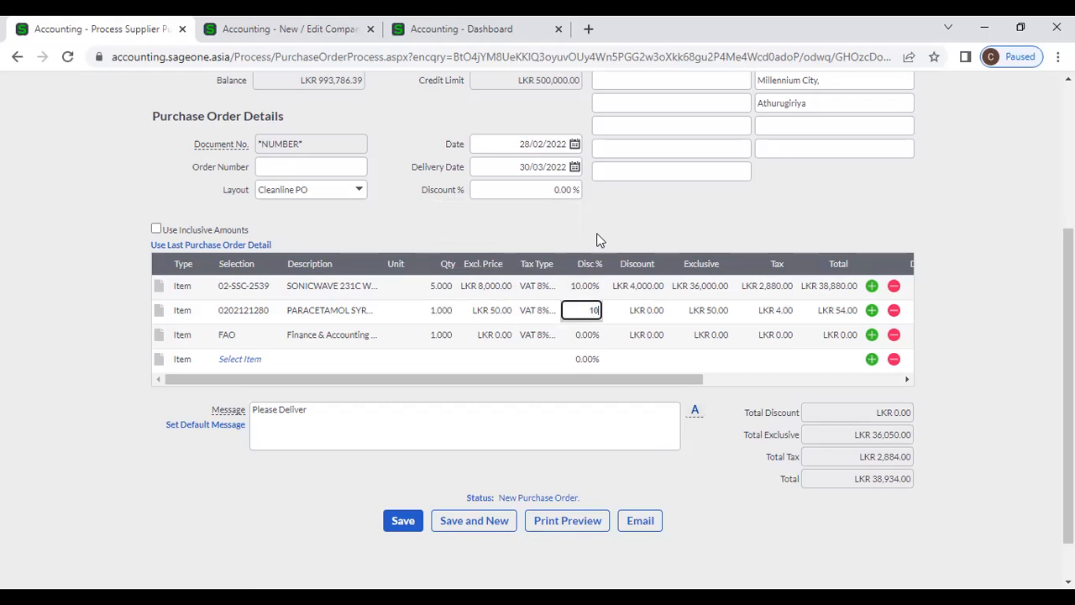
left_click(601, 235)
left_click(591, 336)
type("10")
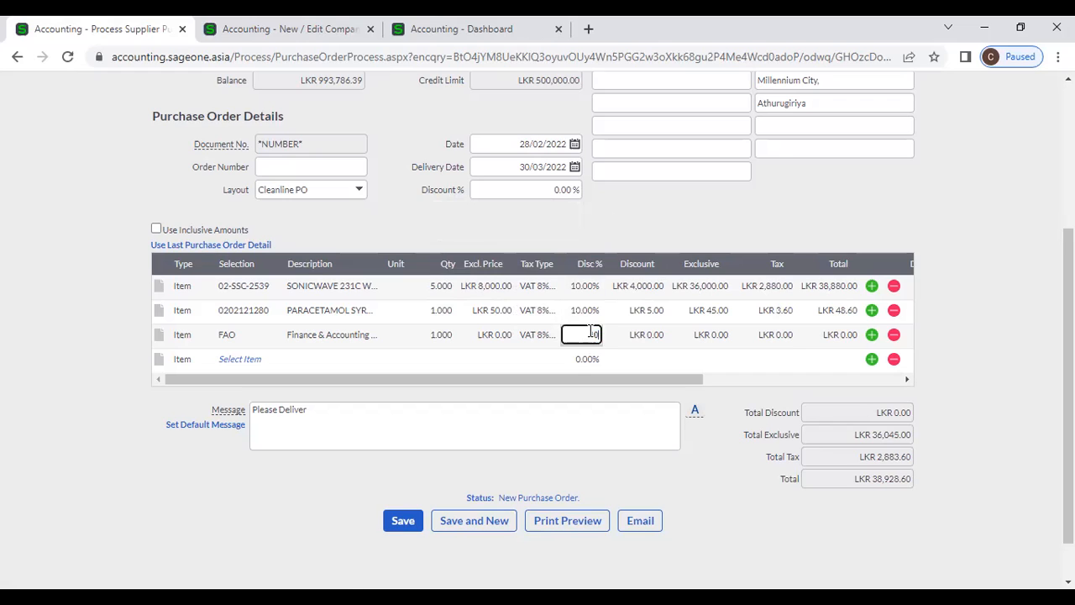
left_click(612, 224)
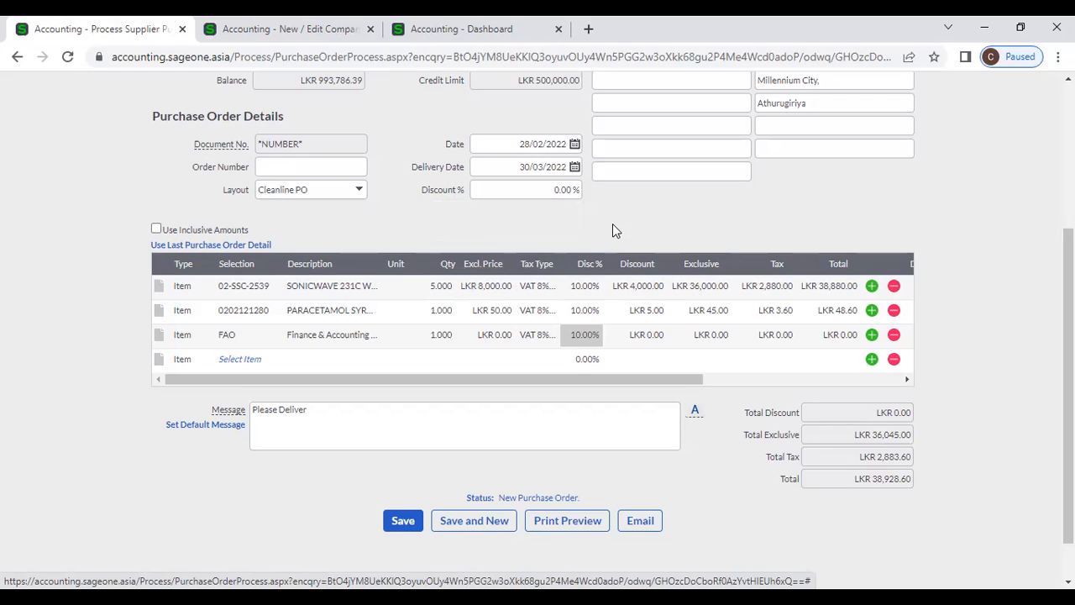
- Revise the line discounts to 5%, 20% and 10%, totalling LKR 41,083.20
left_click(576, 286)
type("5")
left_click(607, 233)
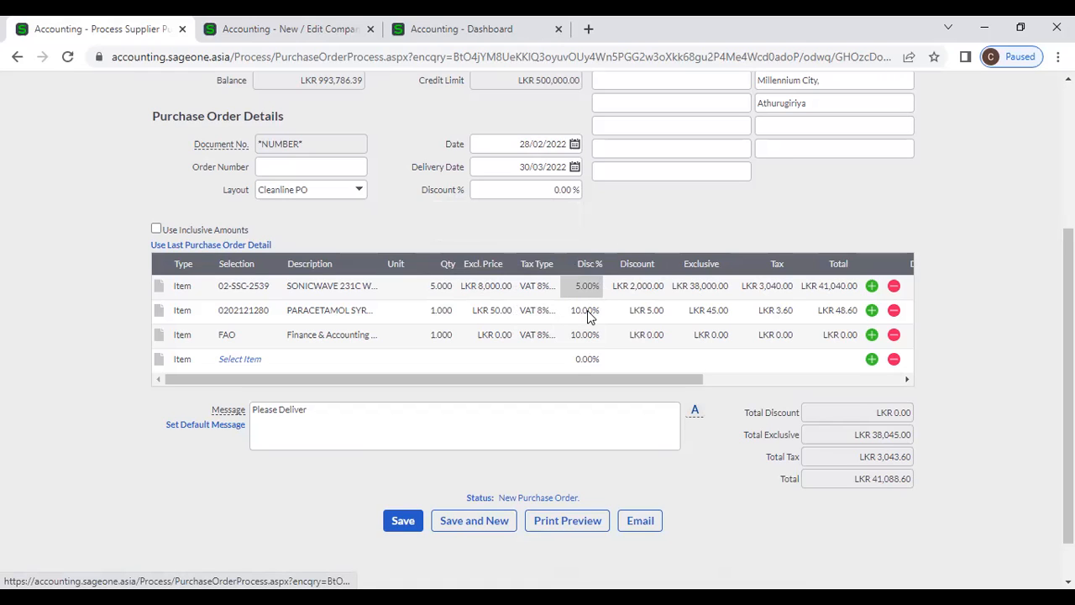
left_click(590, 313)
type("20")
left_click(610, 238)
left_click(588, 336)
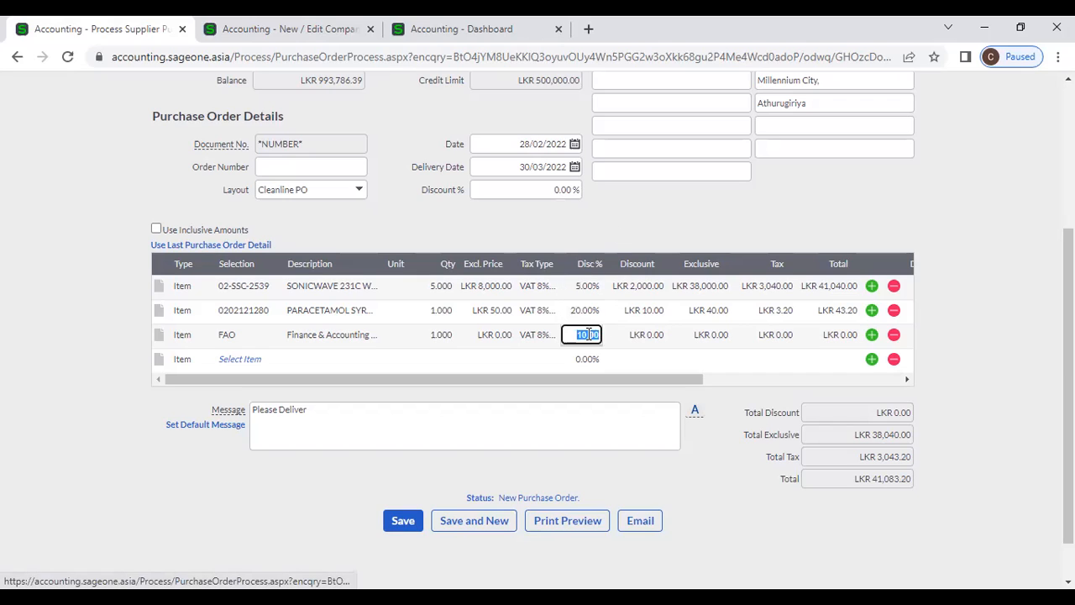
left_click(665, 223)
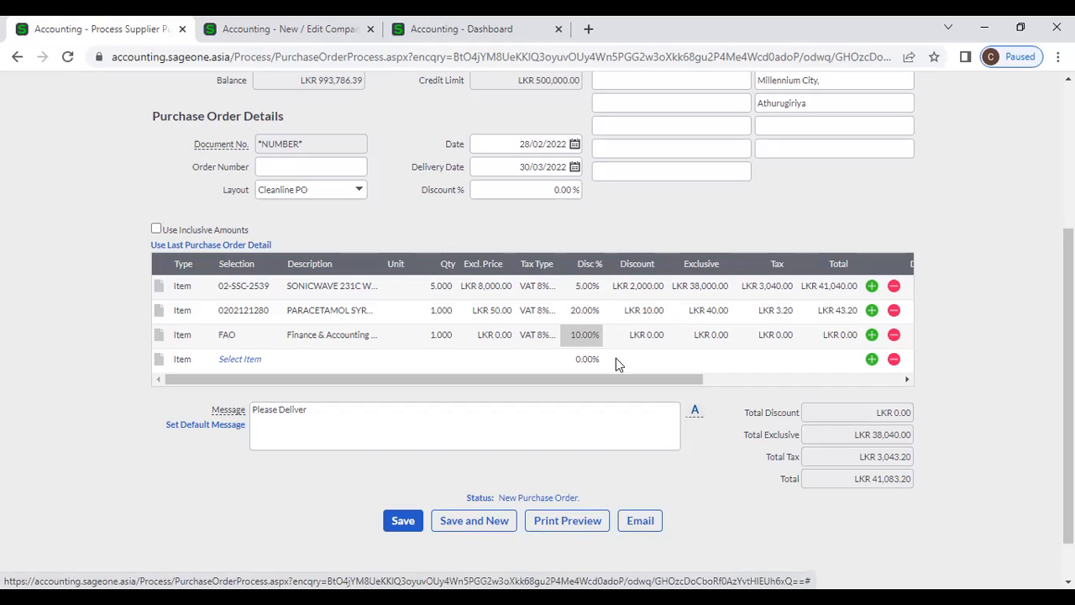
left_click(578, 290)
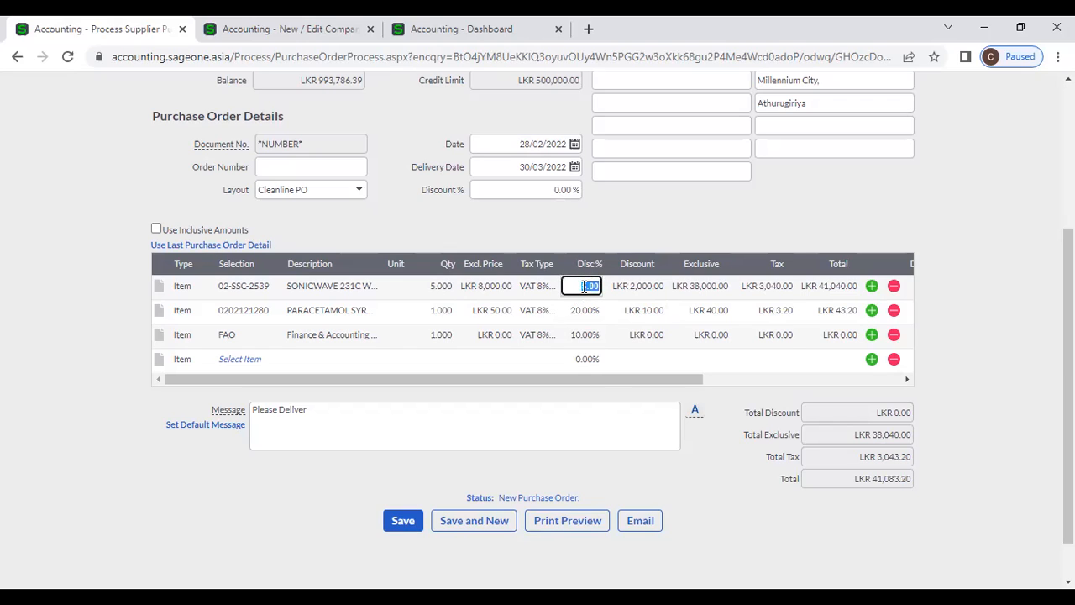
left_click(603, 224)
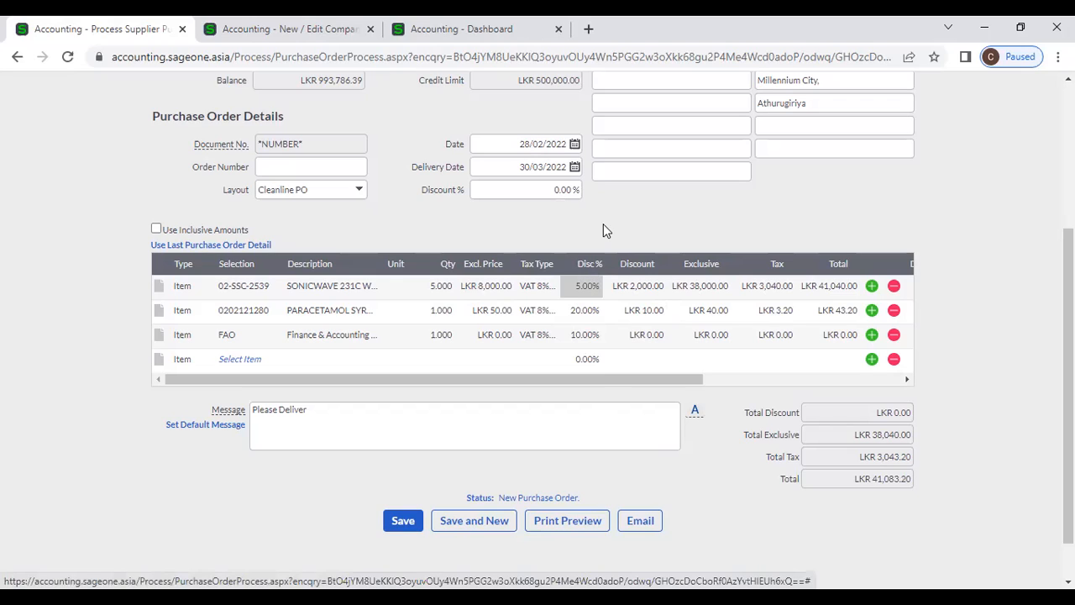
left_click(625, 286)
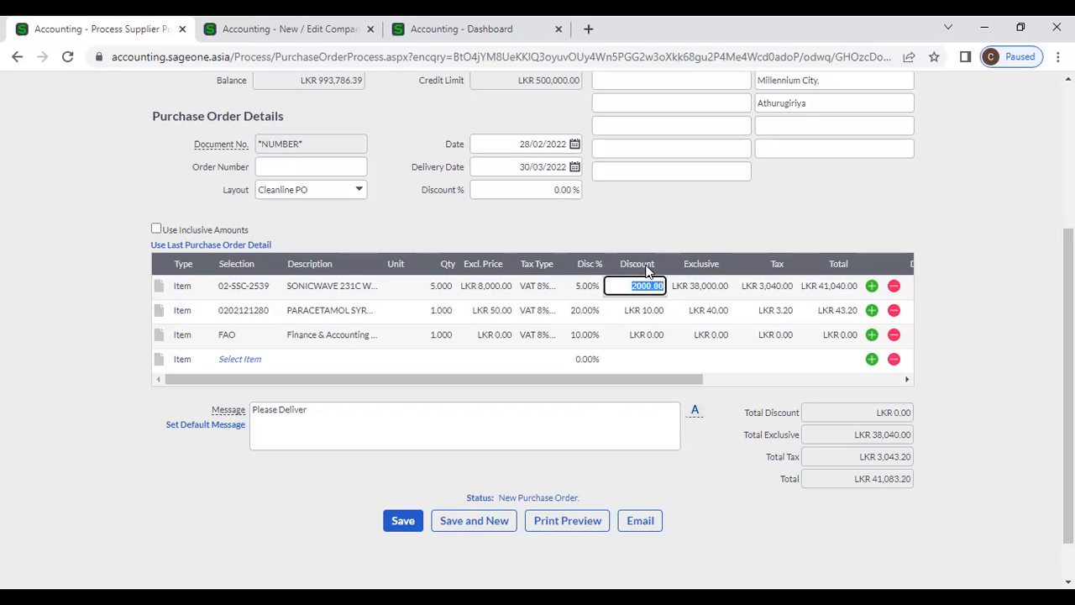
- Give the first line an LKR 1,500.00 discount (3.75%)
key("BackSpace")
type("1500")
left_click(751, 215)
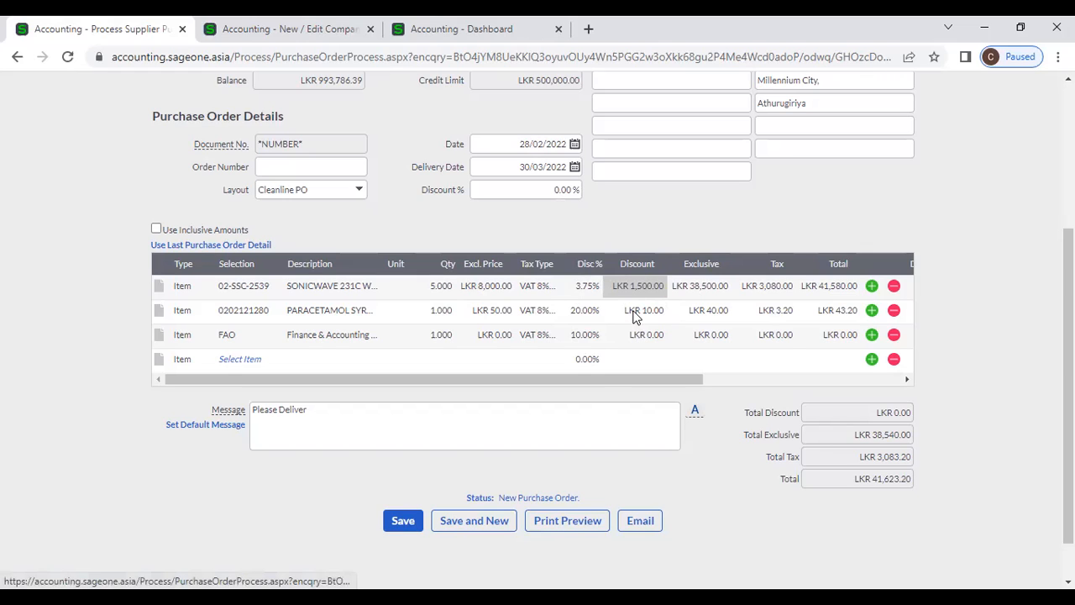
- Correct the paracetamol line's discount from 50 to LKR 5.00 and enter 100000 as the FAO price
left_click(636, 312)
type("50")
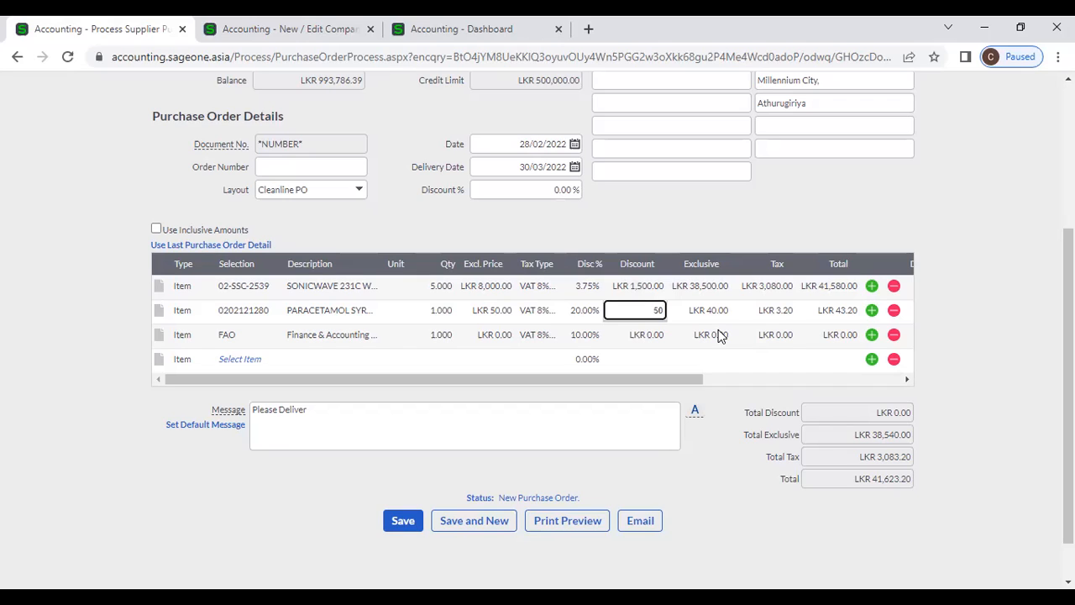
left_click(656, 230)
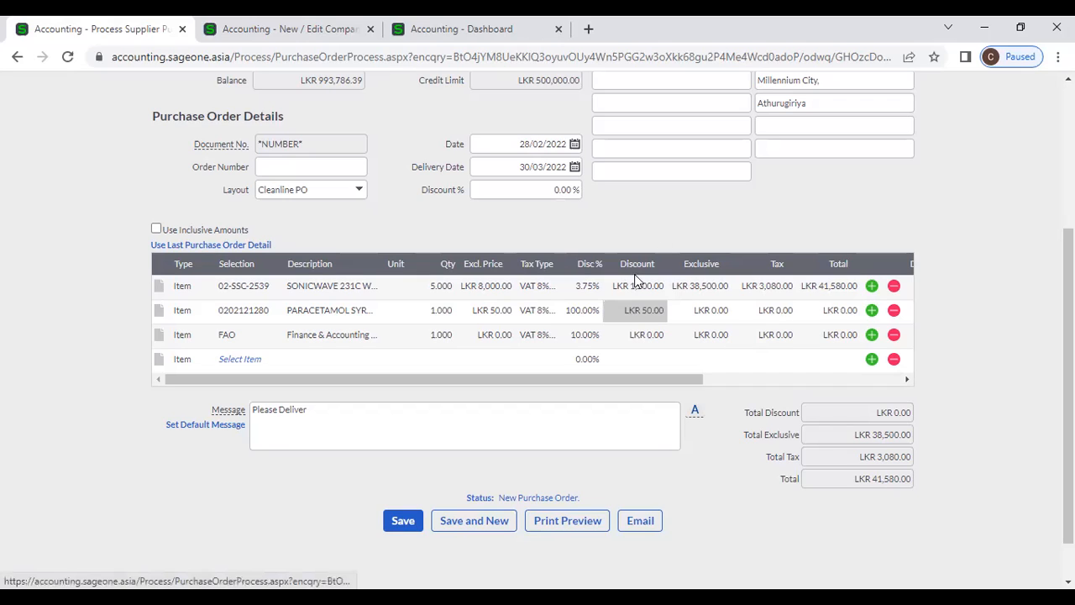
left_click(632, 335)
left_click(639, 313)
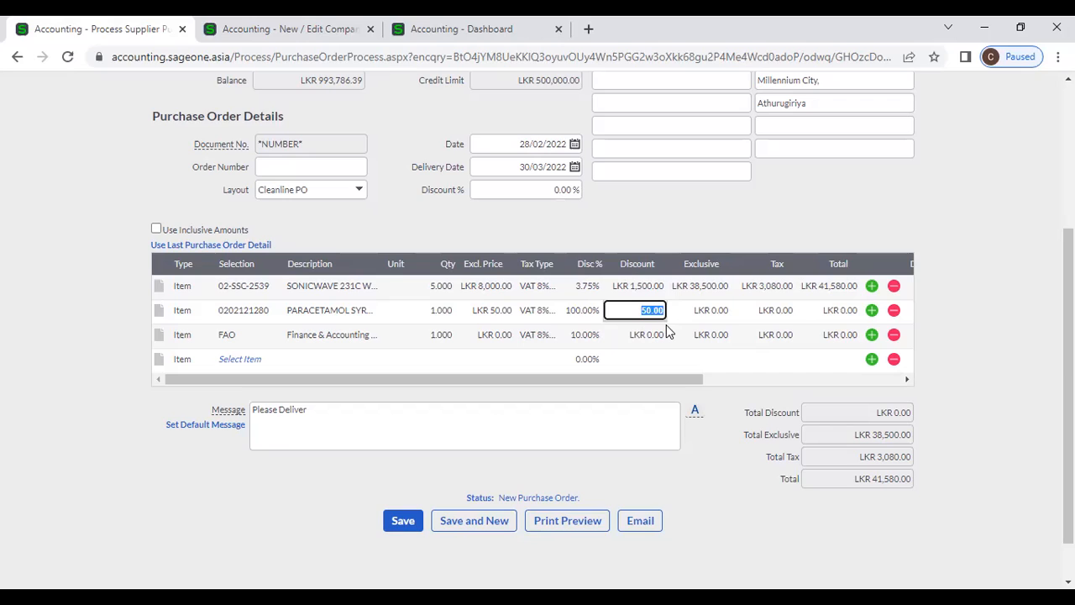
type("5")
left_click(686, 216)
left_click(653, 333)
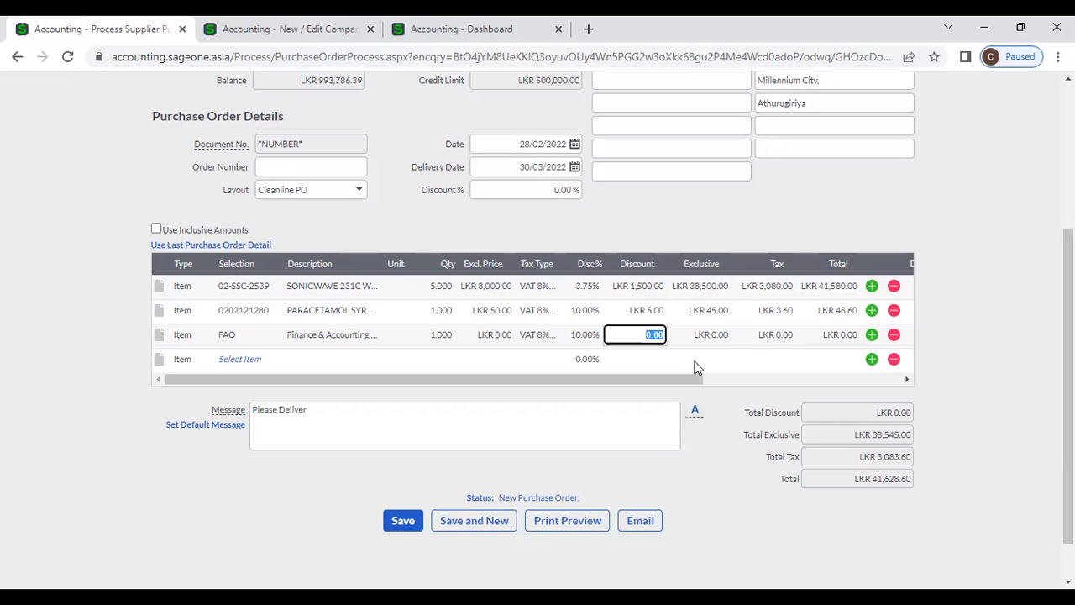
left_click(501, 335)
type("10000")
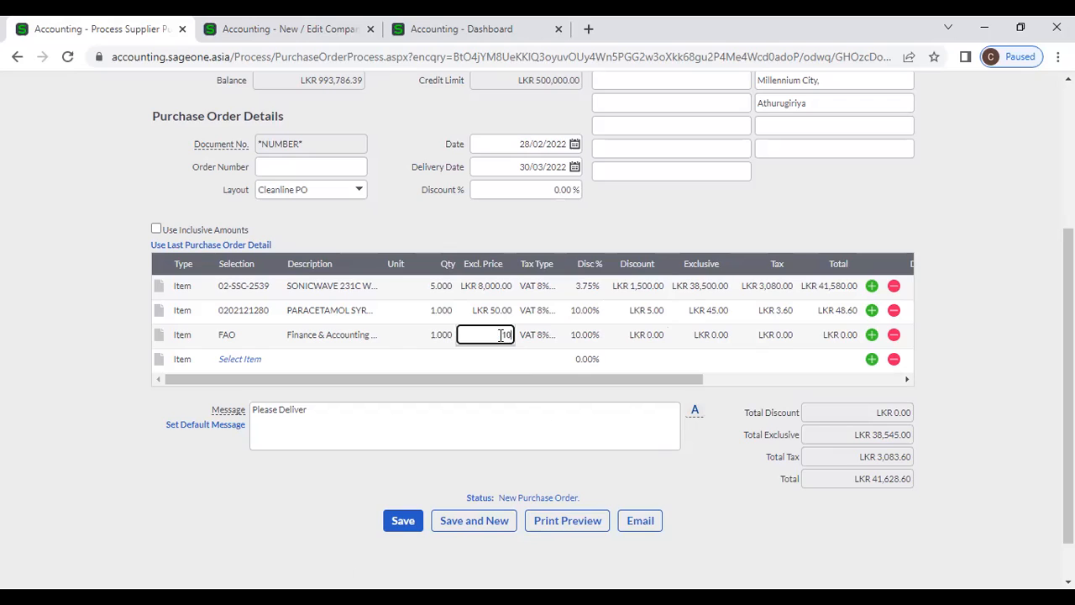
type("0")
- Price the FAO line at LKR 100,000 with an LKR 5,000 discount
key("Tab")
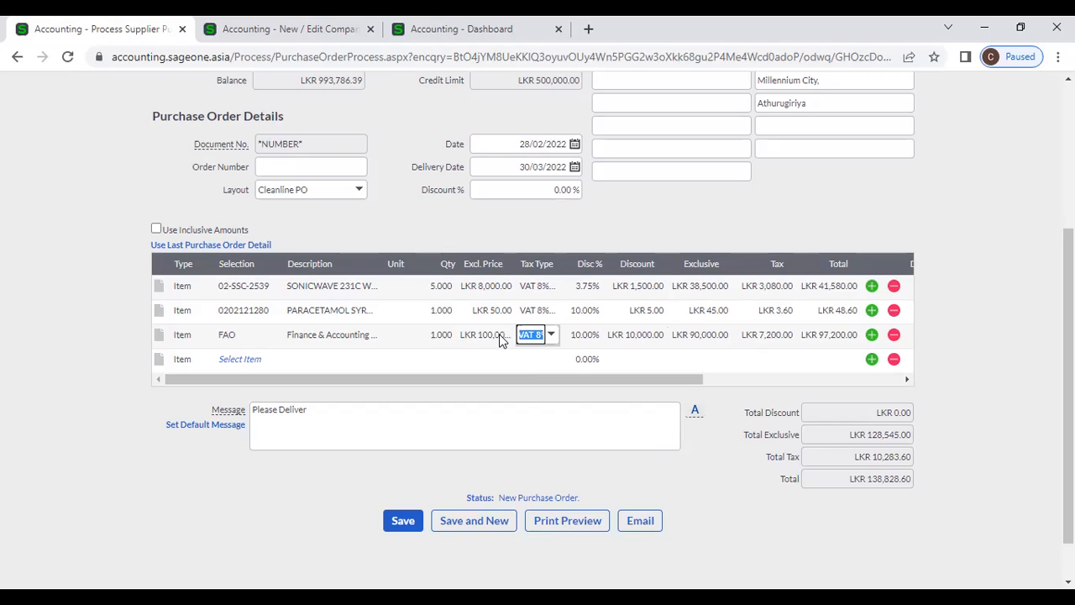
key("Tab")
key("Tab")
type("5,00")
type("0")
key("Tab")
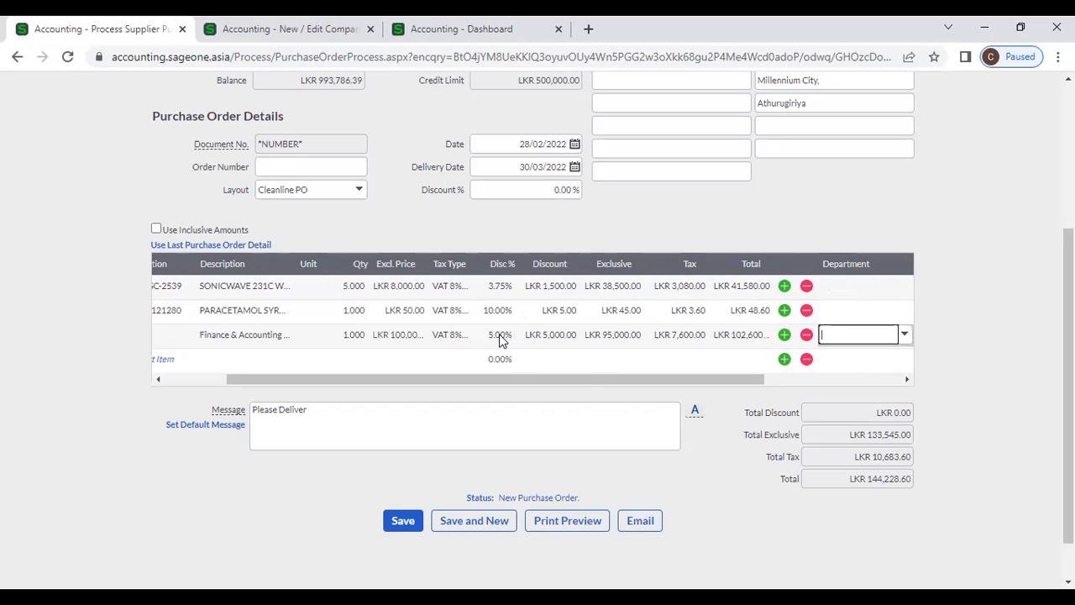
left_click_drag(586, 384, 524, 384)
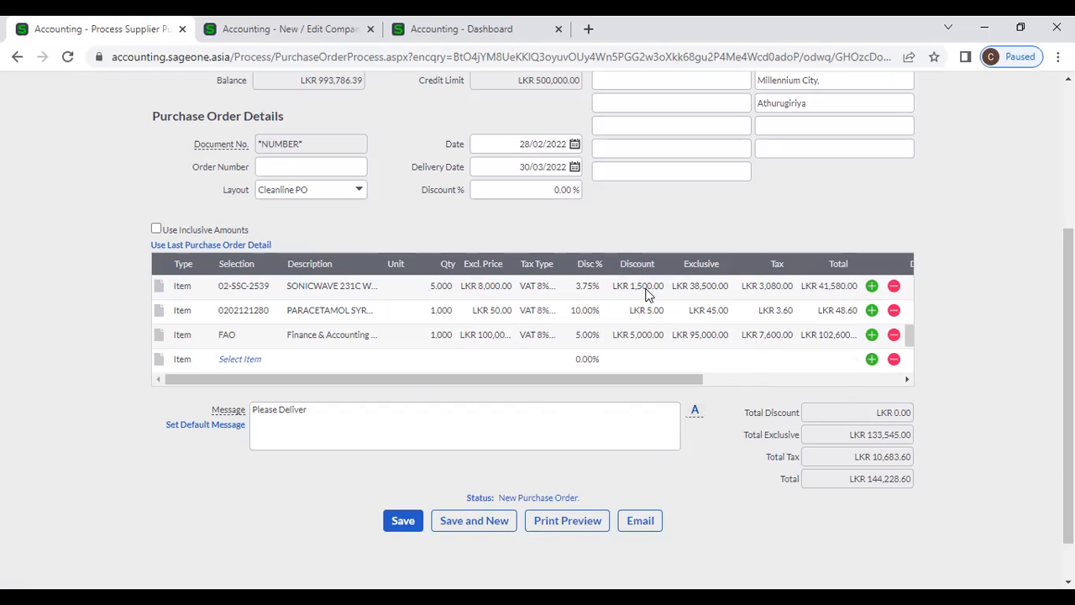
- Recheck the first line's discount percentage and discount amount
left_click(590, 287)
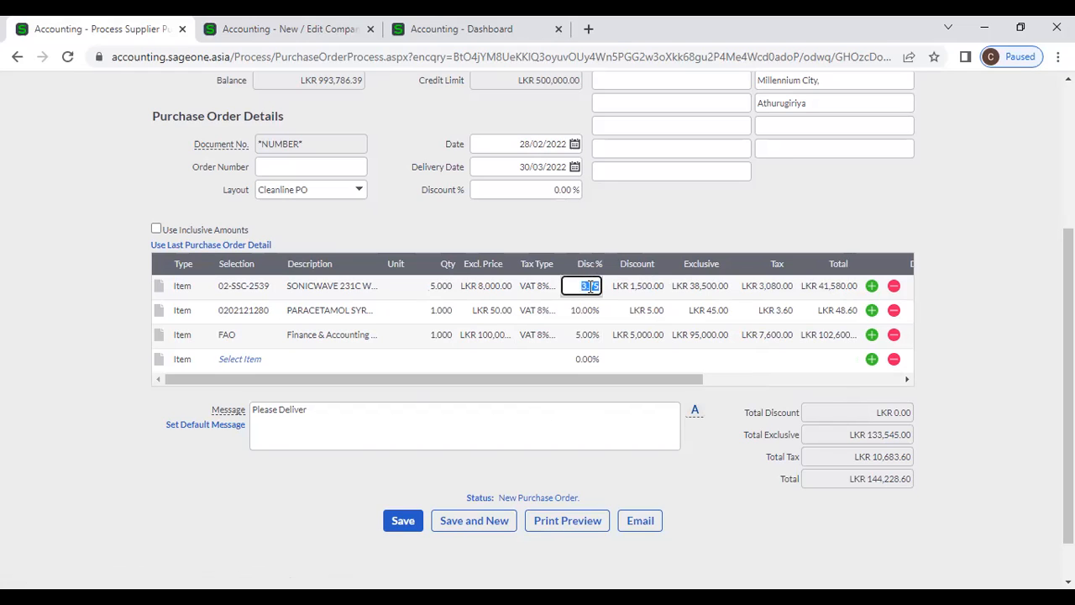
left_click(648, 287)
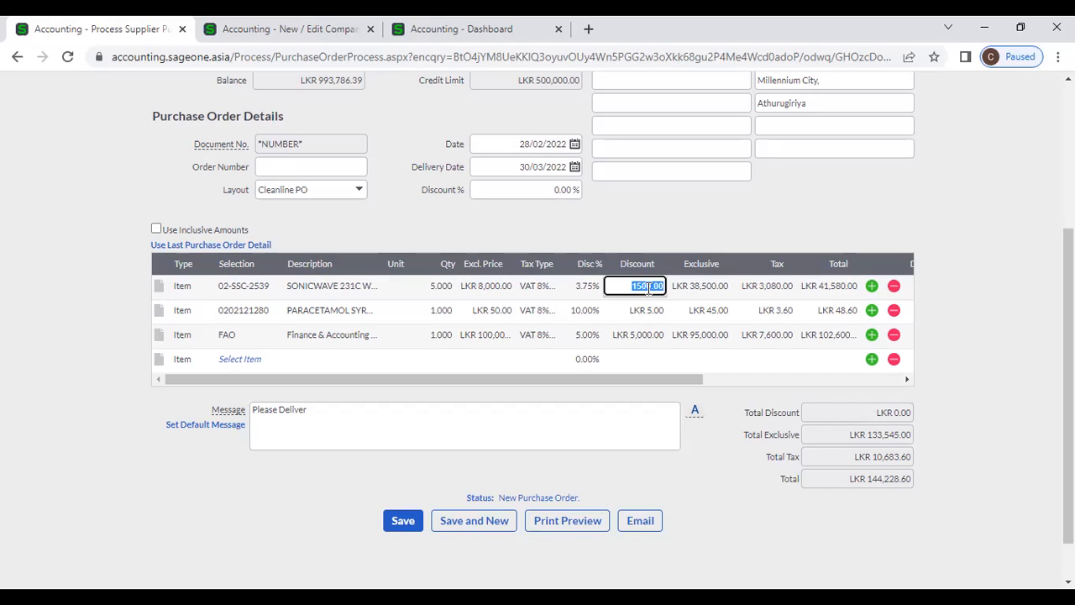
left_click(576, 287)
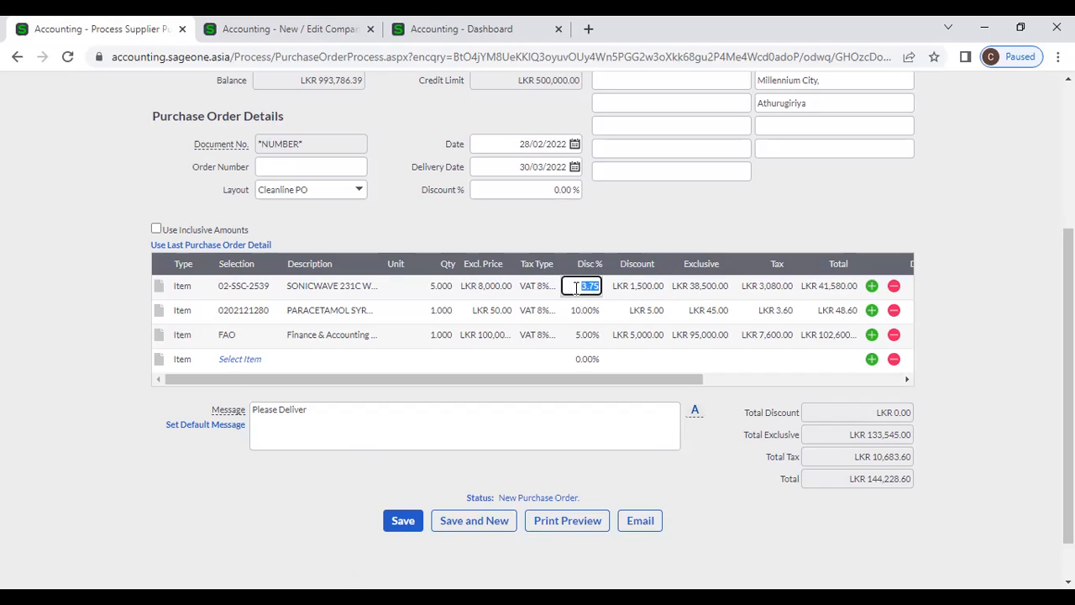
left_click(634, 229)
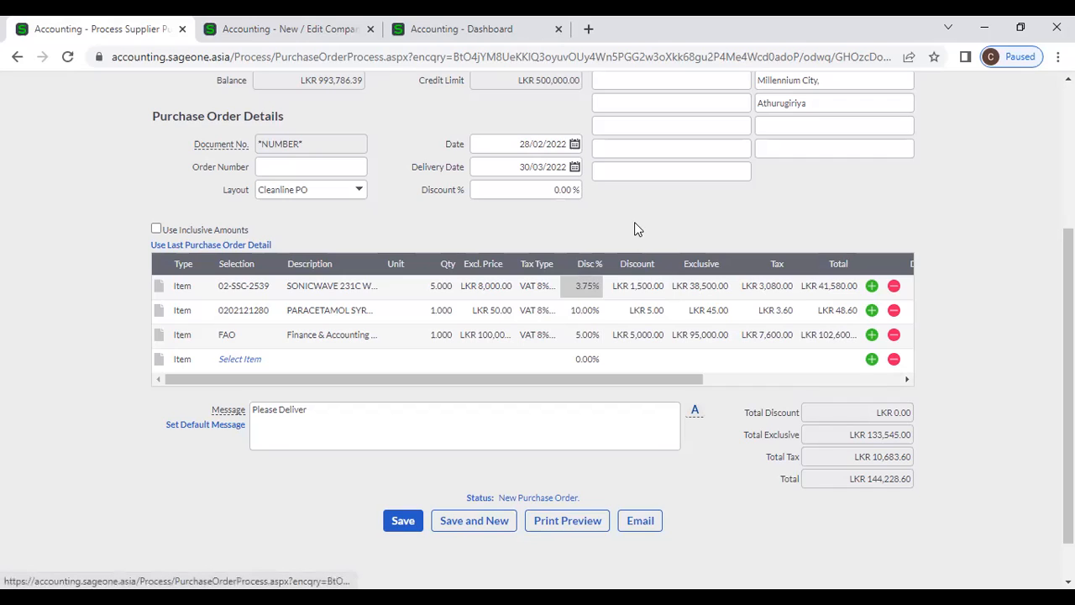
- Toggle Use Inclusive Amounts twice, leaving prices tax-exclusive, and add two blank item lines
left_click(156, 230)
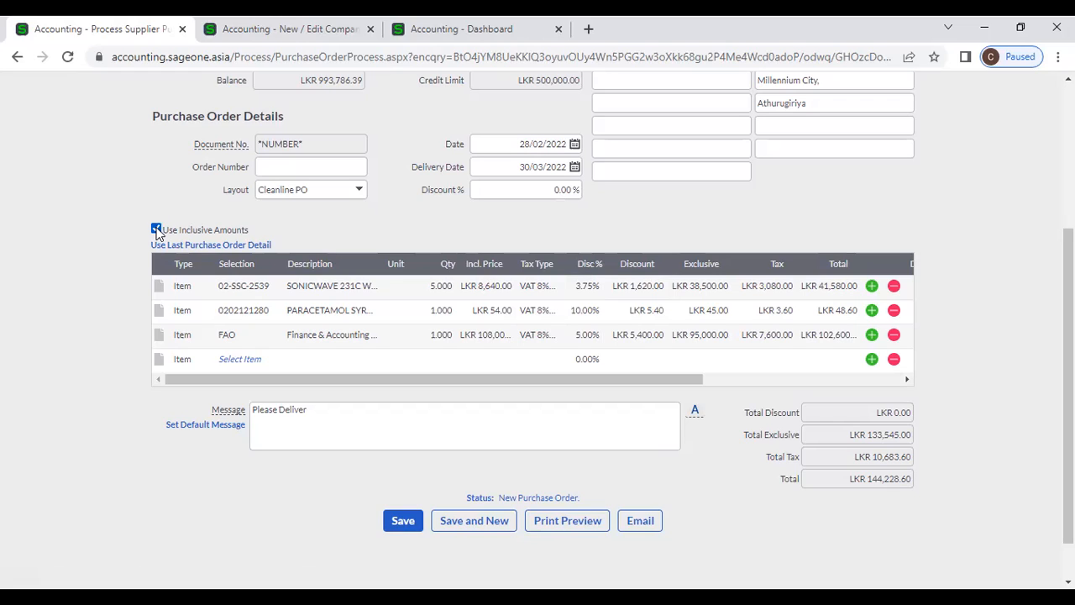
left_click(156, 230)
left_click(157, 230)
left_click(156, 230)
double_click(872, 336)
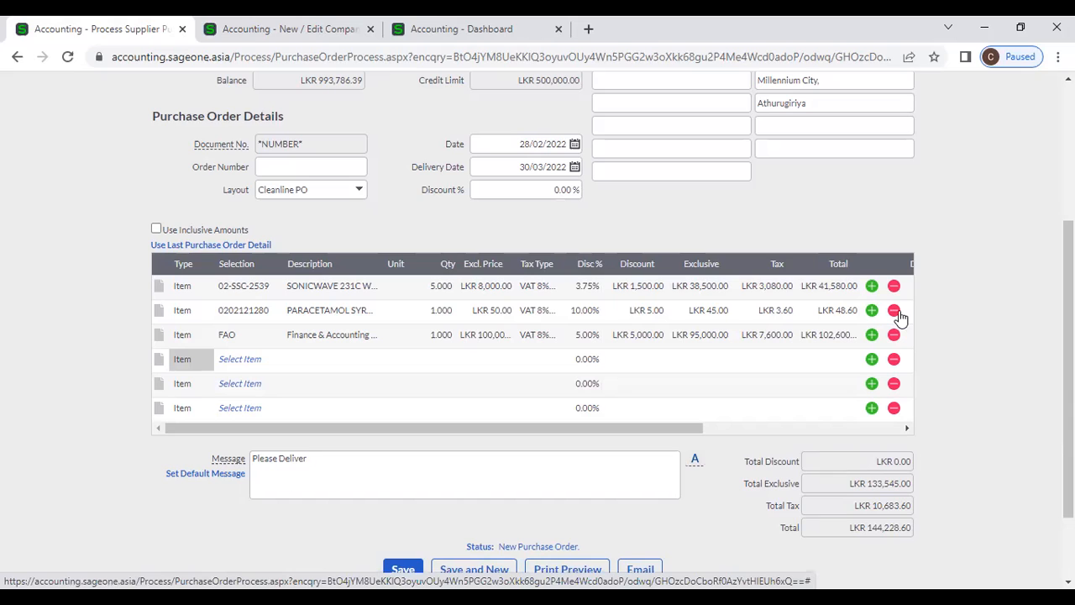
- Delete the PARACETAMOL line and the three empty item lines
left_click(897, 313)
left_click(894, 336)
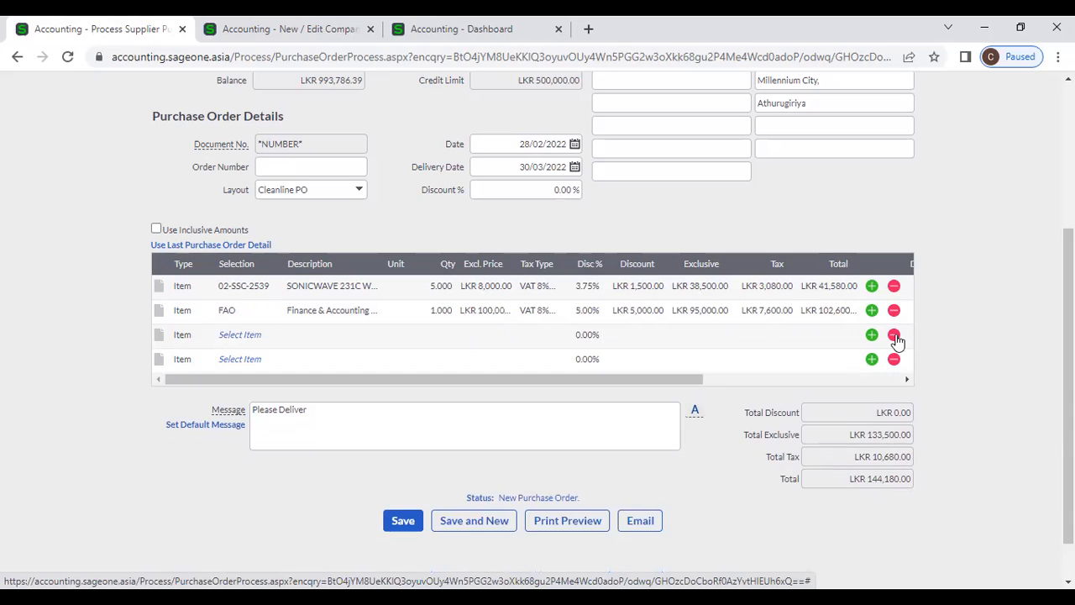
left_click(894, 336)
left_click(894, 337)
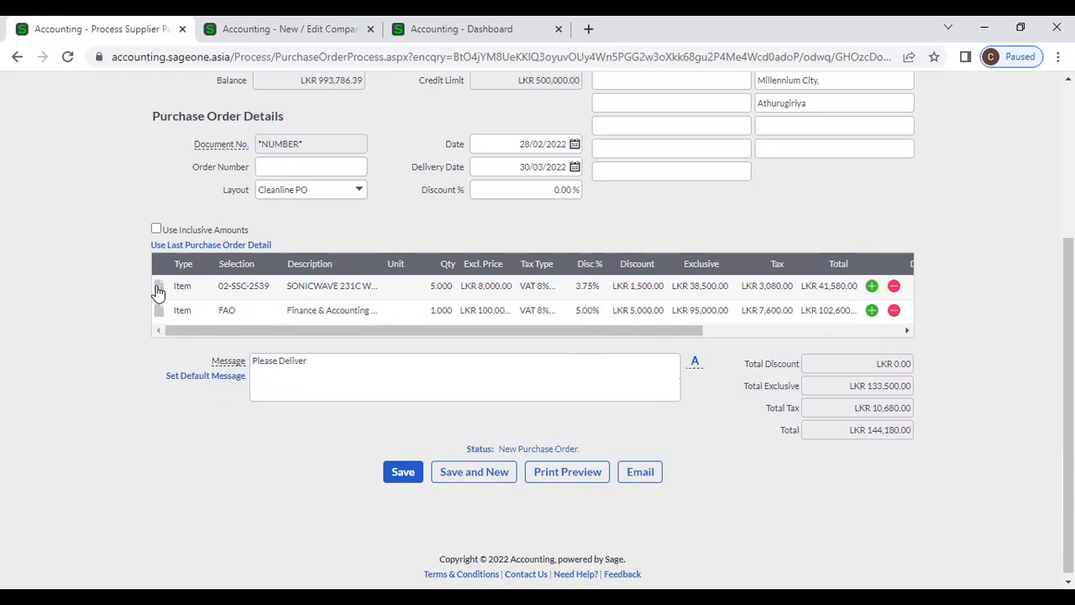
- Add the comment 'Specification' under the first order line
left_click_drag(158, 290, 158, 290)
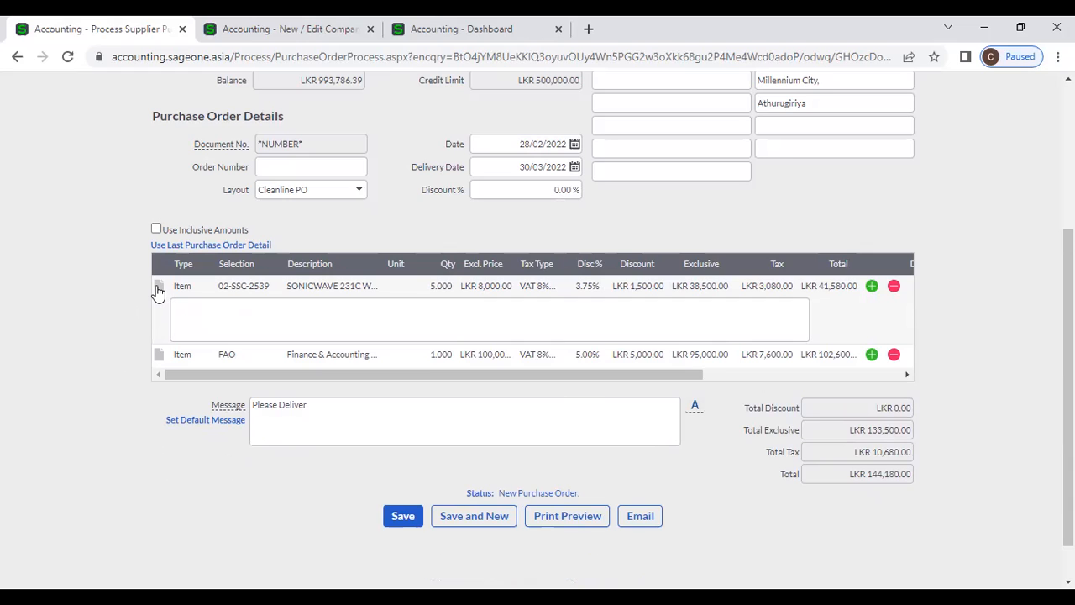
left_click(177, 316)
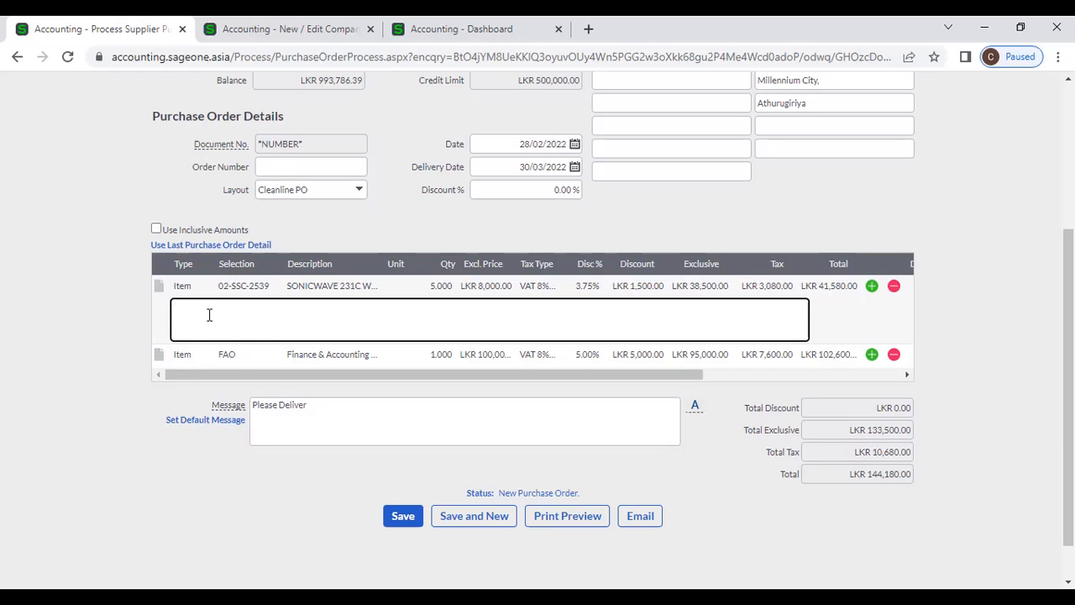
type("Specification")
left_click_drag(283, 310, 179, 305)
left_click(225, 308)
- Leave an empty comment box under the FAO line, then go to Company Settings
left_click(162, 356)
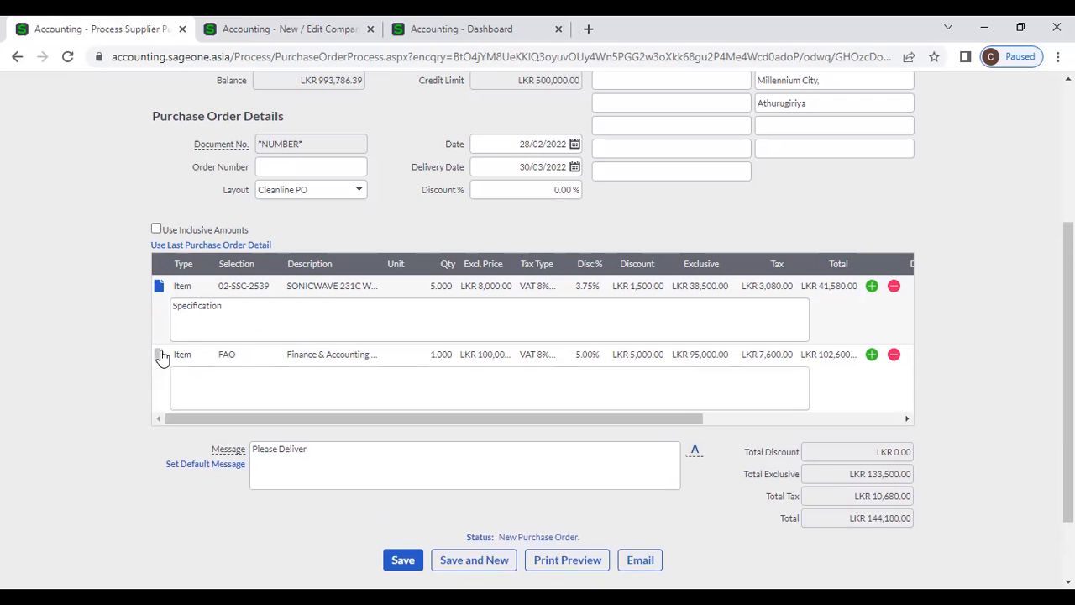
left_click(195, 380)
type("A")
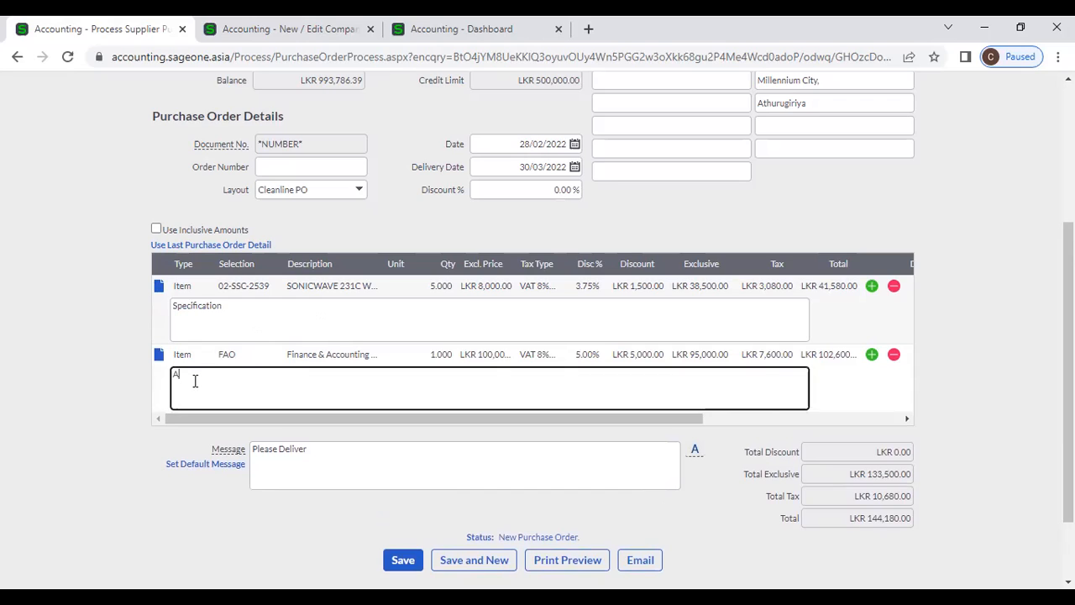
key("BackSpace")
left_click(160, 353)
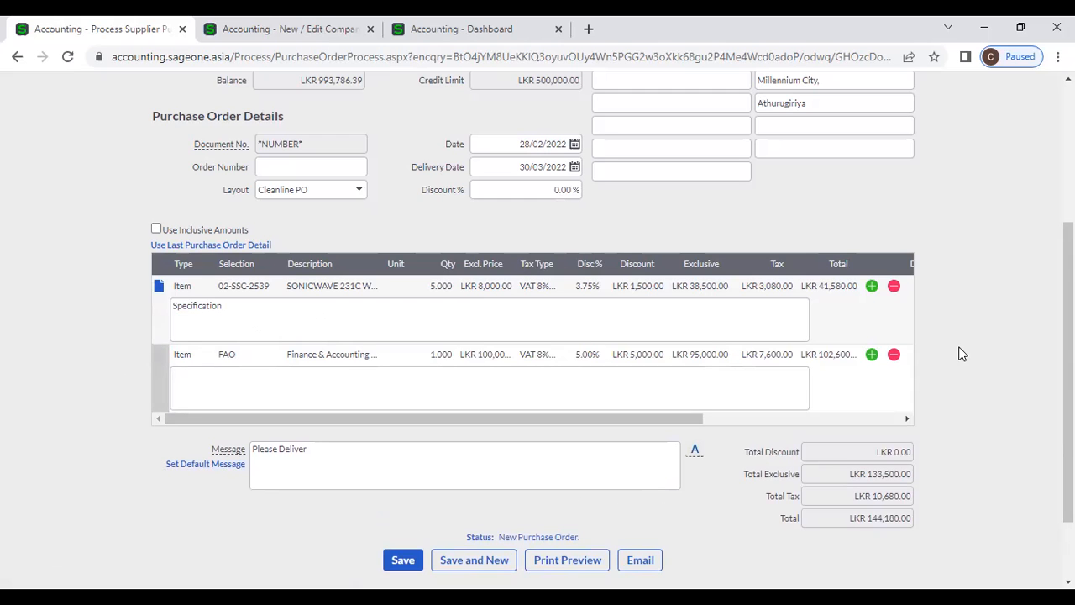
scroll(963, 354, "down", 2)
scroll(963, 353, "up", 2)
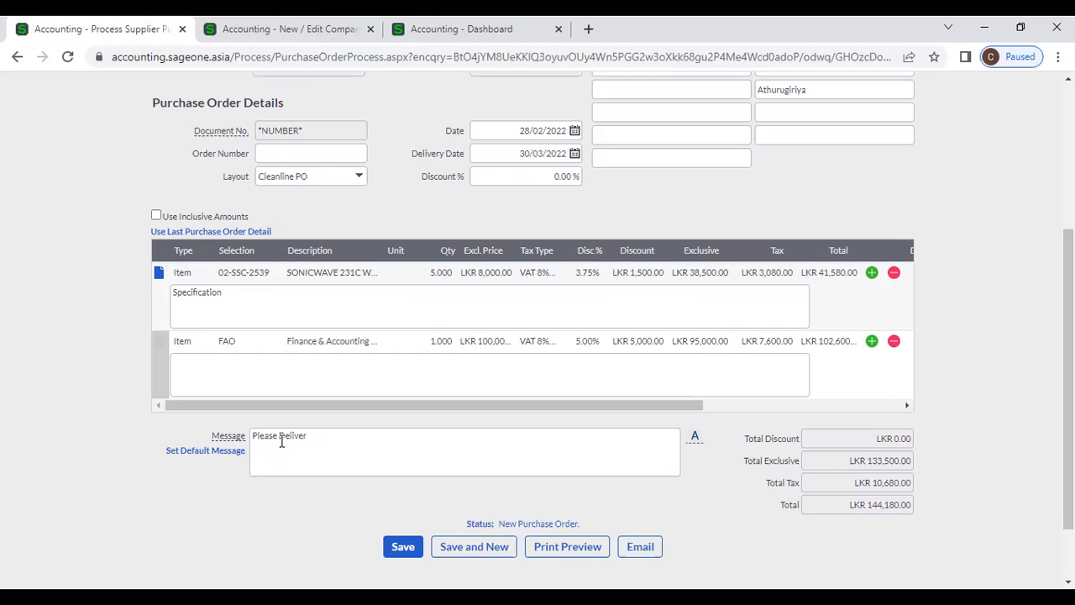
left_click(252, 30)
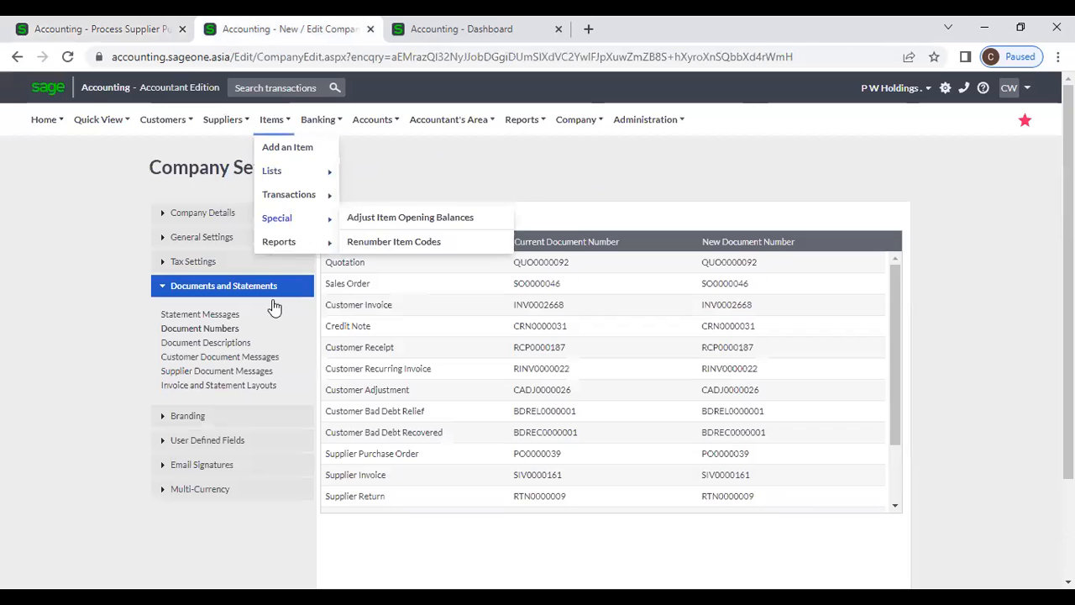
- Review Supplier Document Messages, where Purchase Order defaults to 'Please Deliver'
left_click(247, 372)
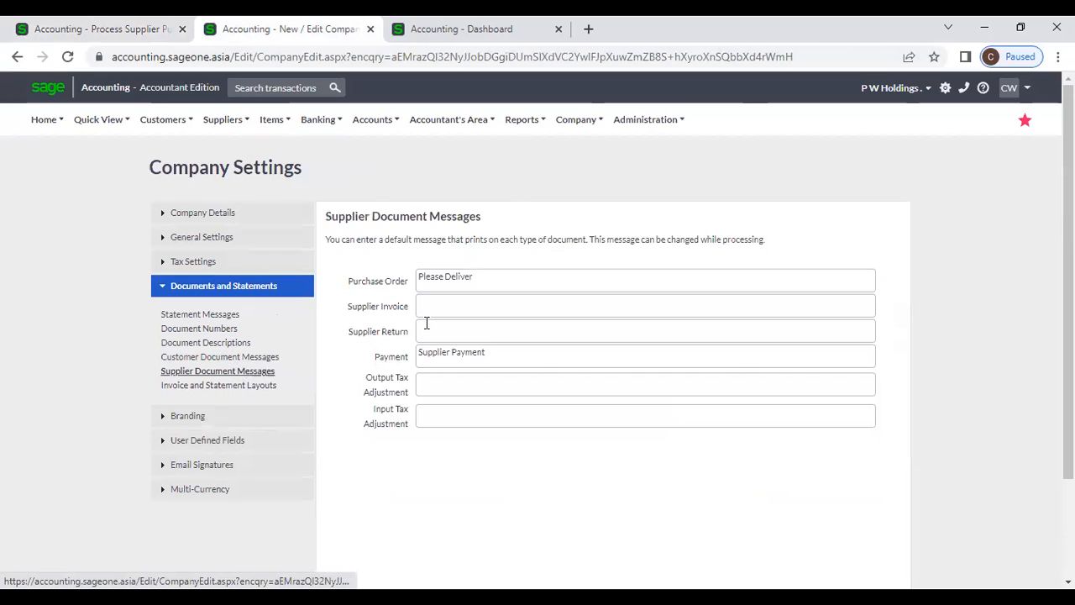
left_click(485, 276)
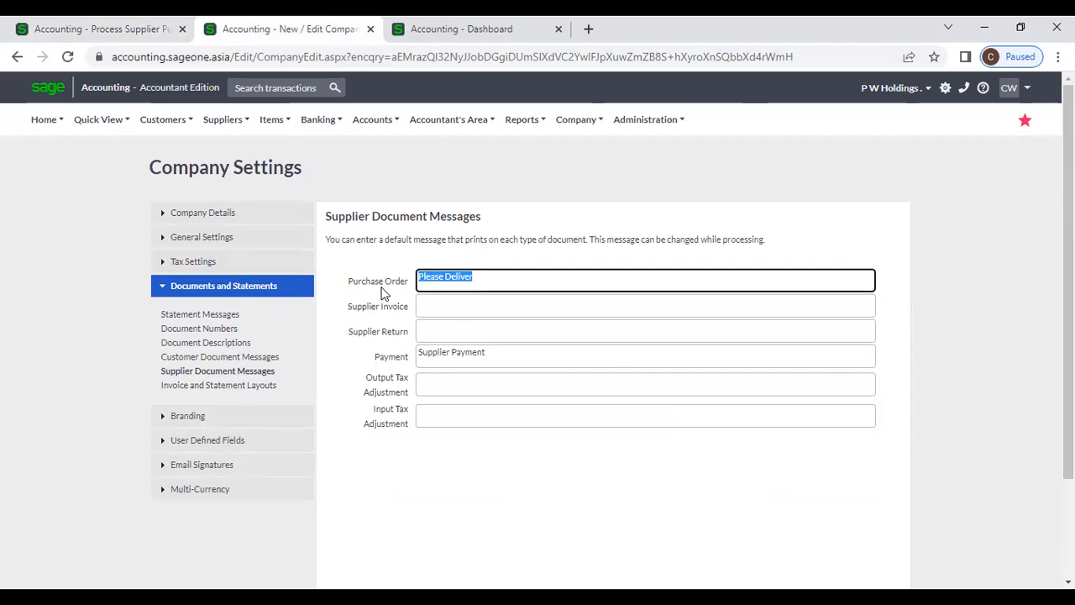
left_click_drag(354, 283, 410, 282)
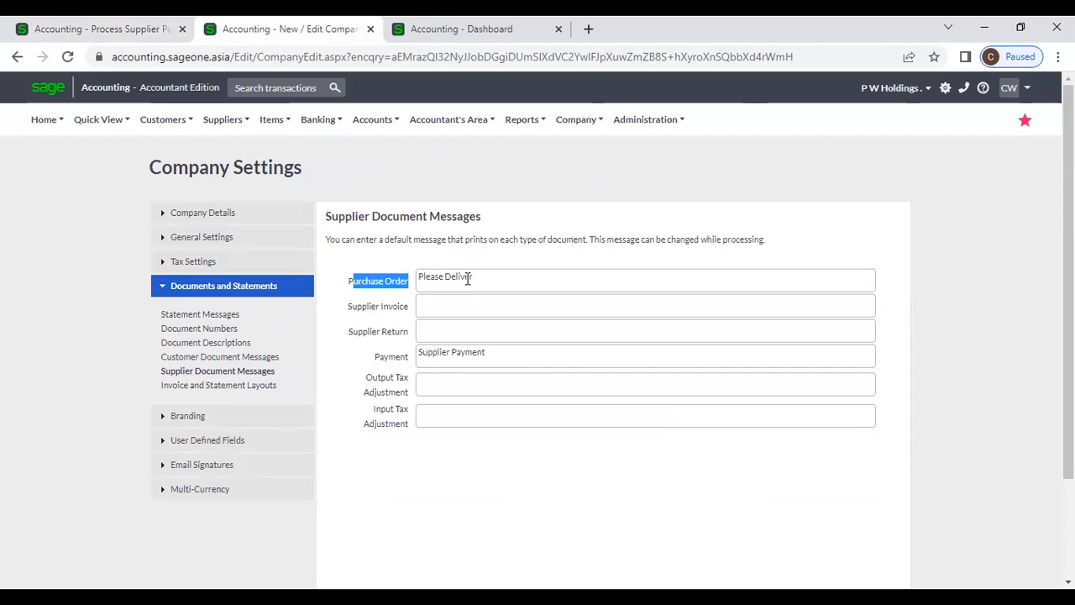
- Back on the order, start a second message line 'No. 0' after 'Please Deliver'
left_click(138, 32)
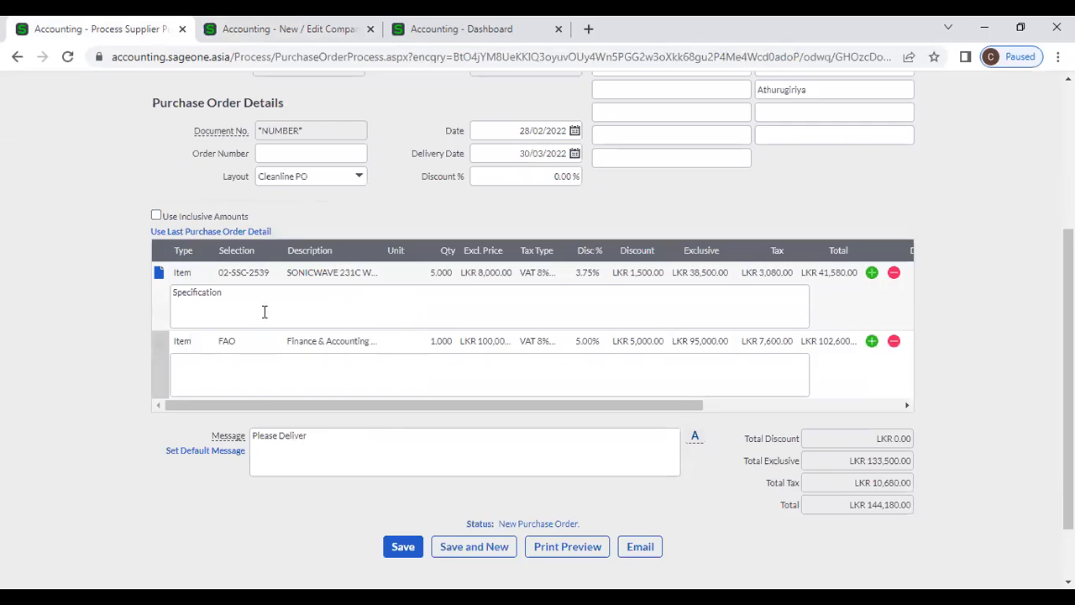
left_click(337, 434)
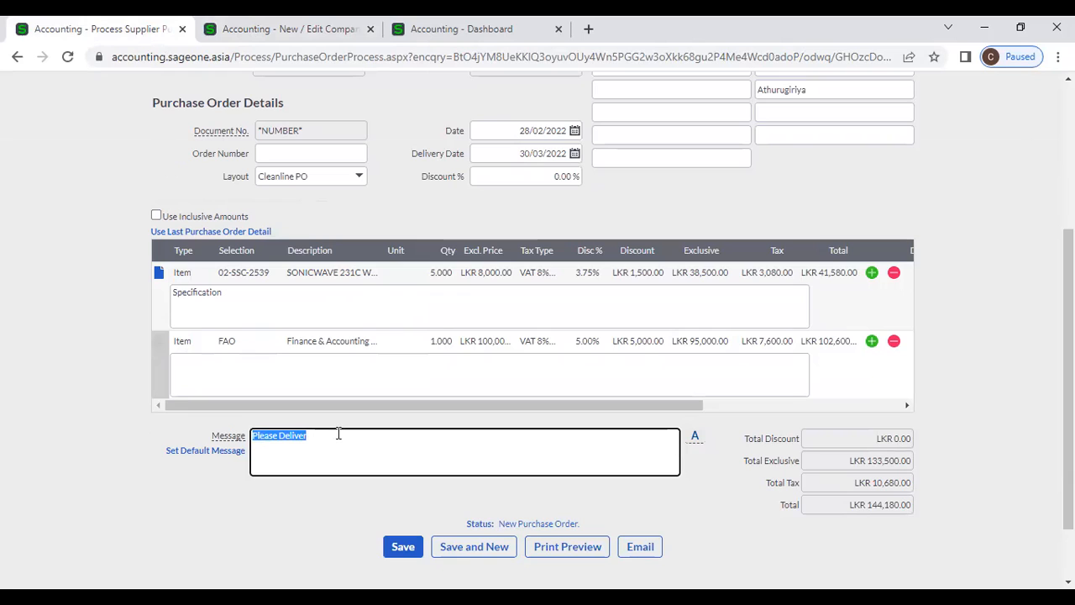
left_click(337, 434)
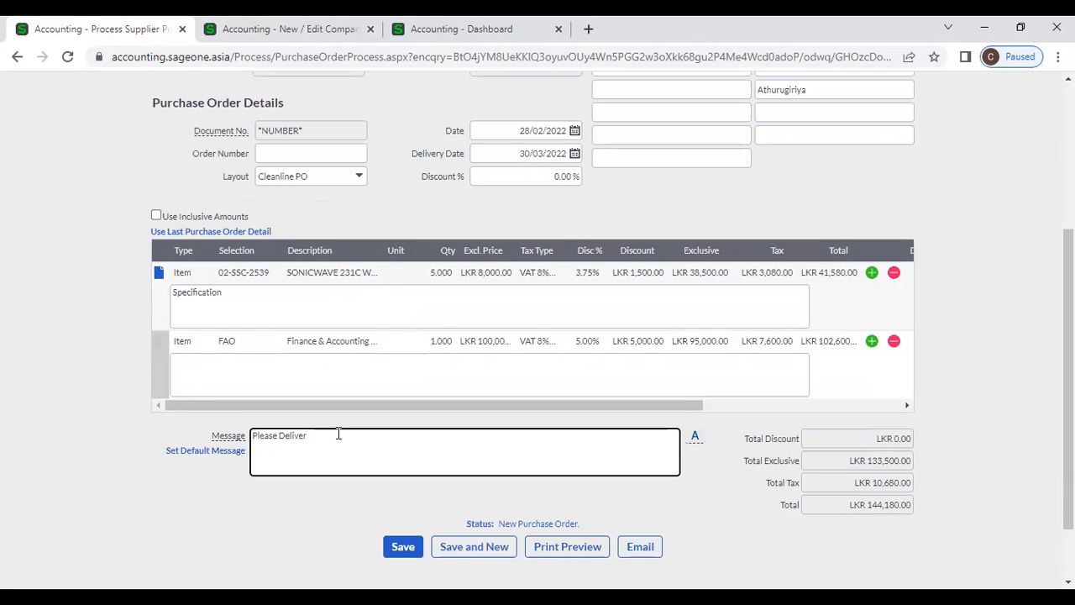
key("Return")
type("No. 0")
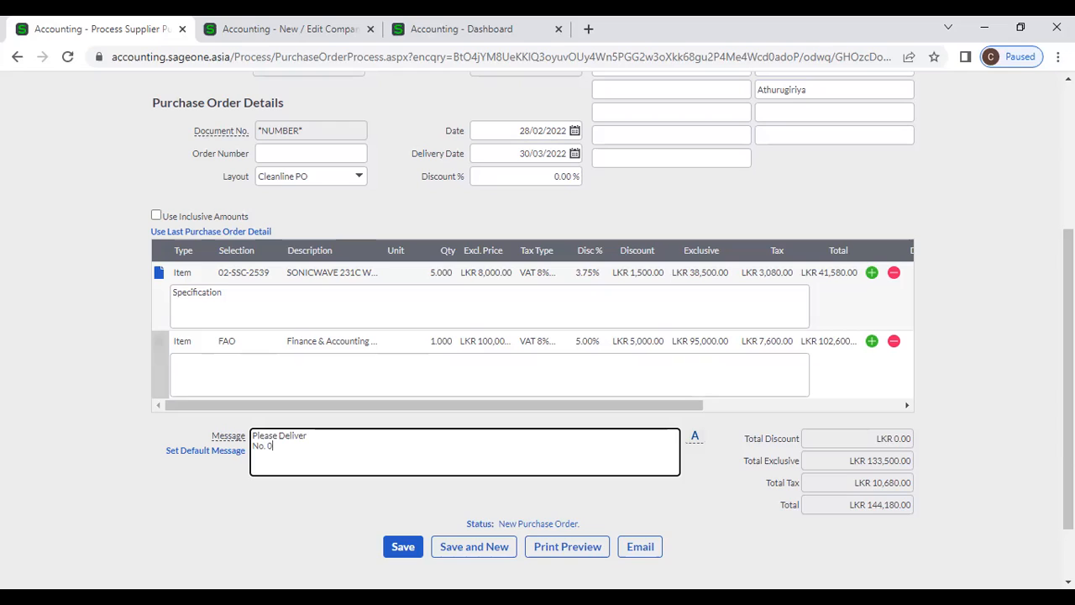
key("Tab")
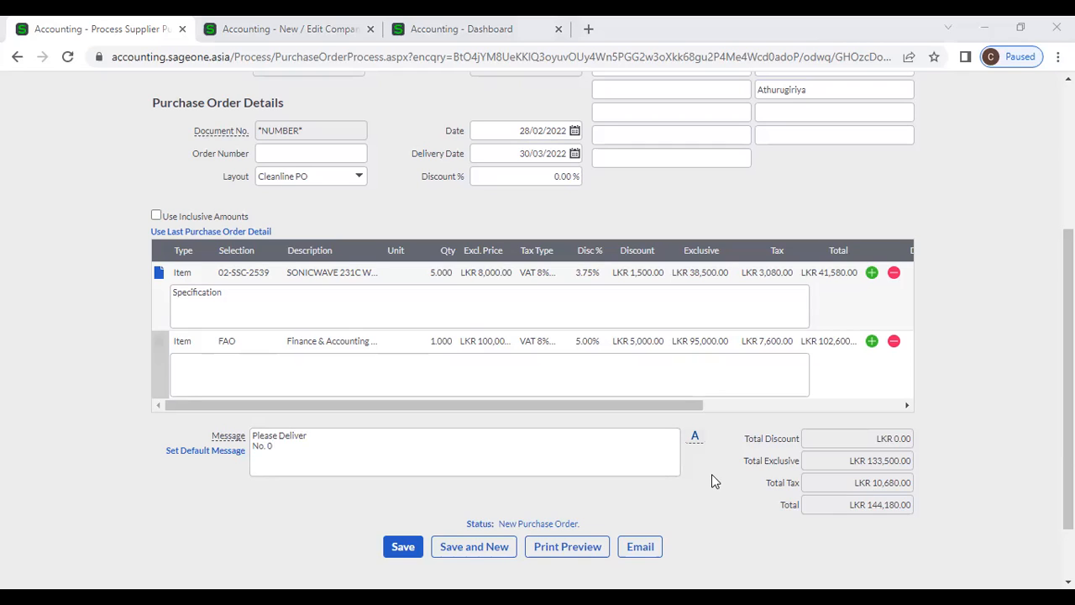
left_click(971, 396)
left_click(304, 448)
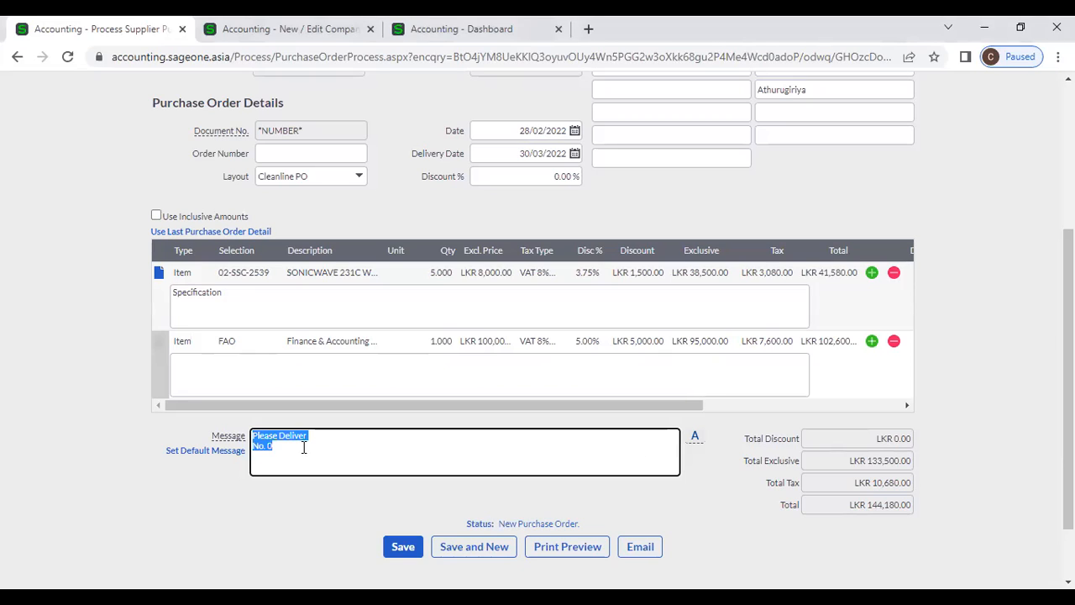
left_click(304, 448)
type("7")
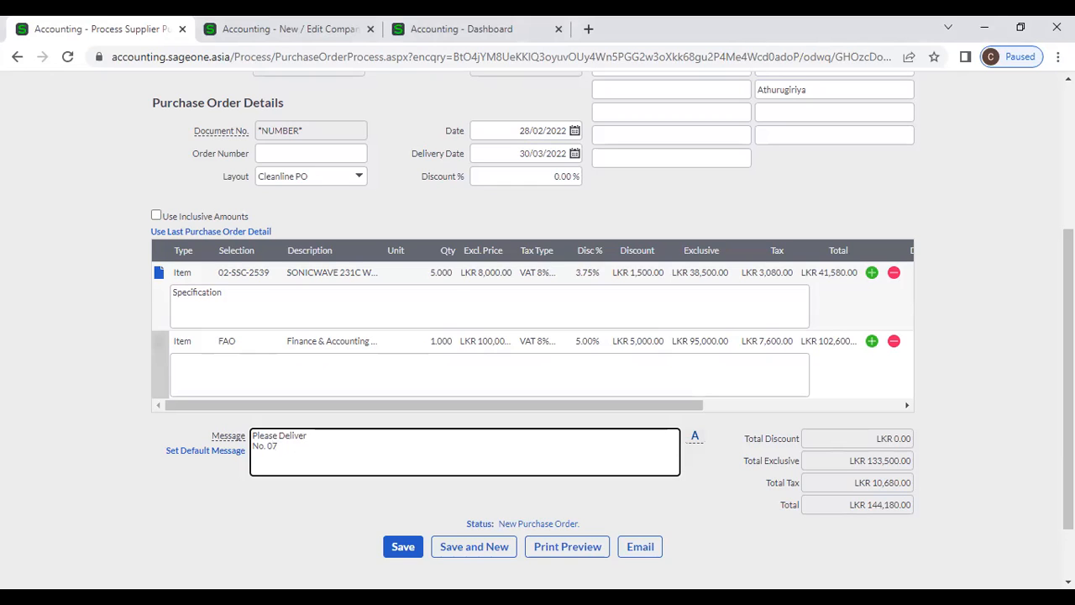
left_click(101, 521)
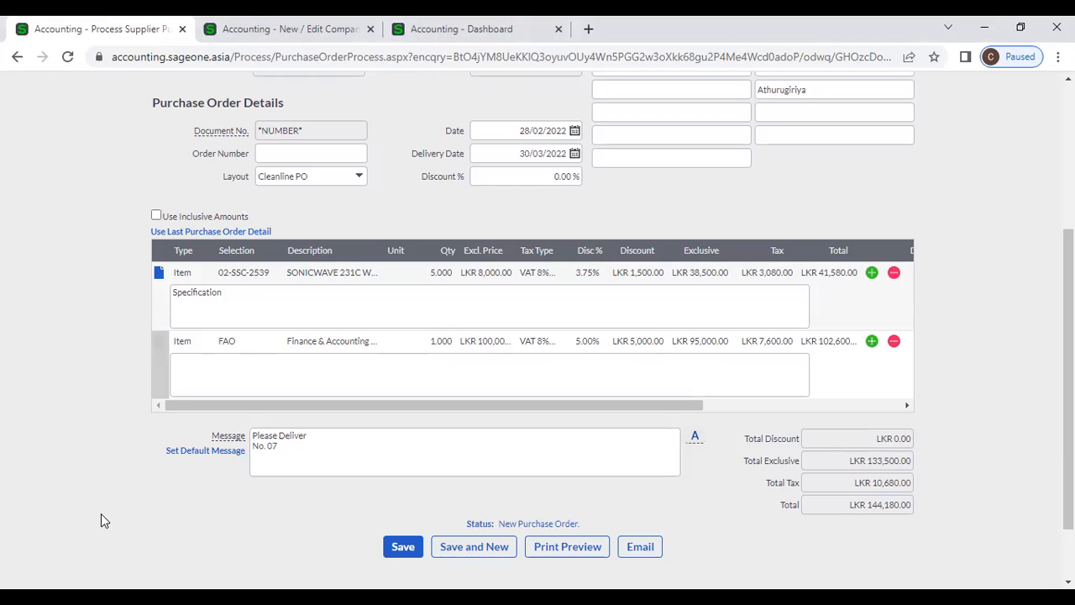
scroll(101, 515, "down", 2)
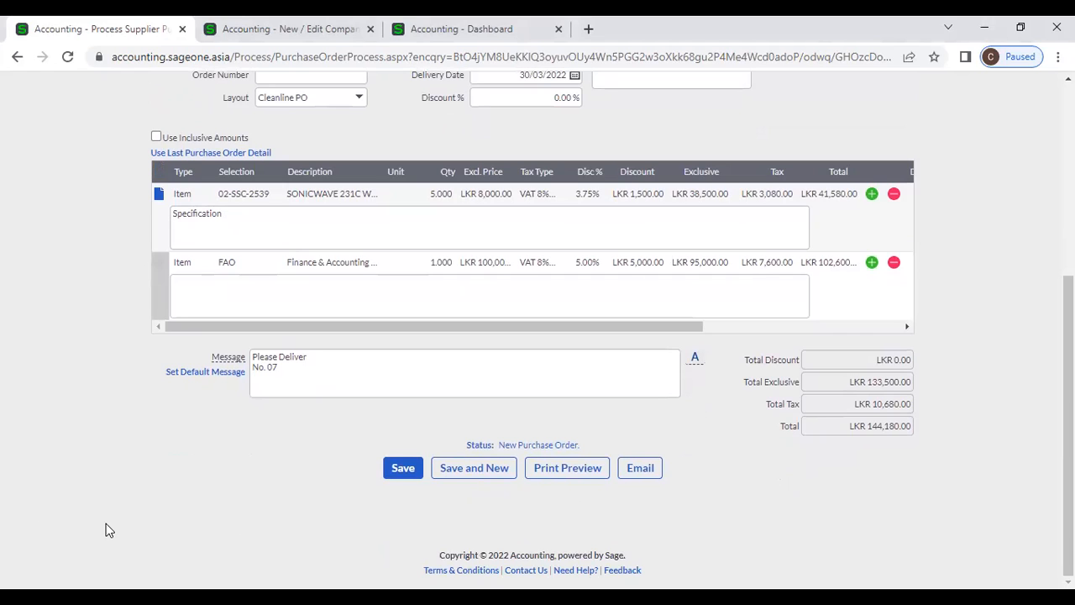
scroll(149, 491, "up", 2)
left_click_drag(253, 435, 304, 447)
left_click(304, 446)
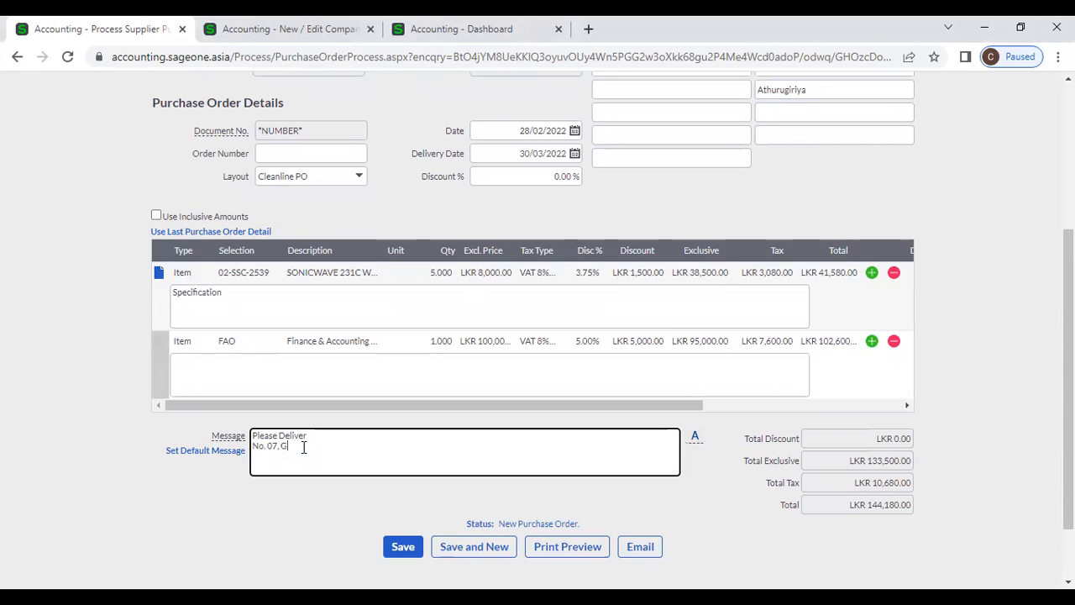
left_click(289, 510)
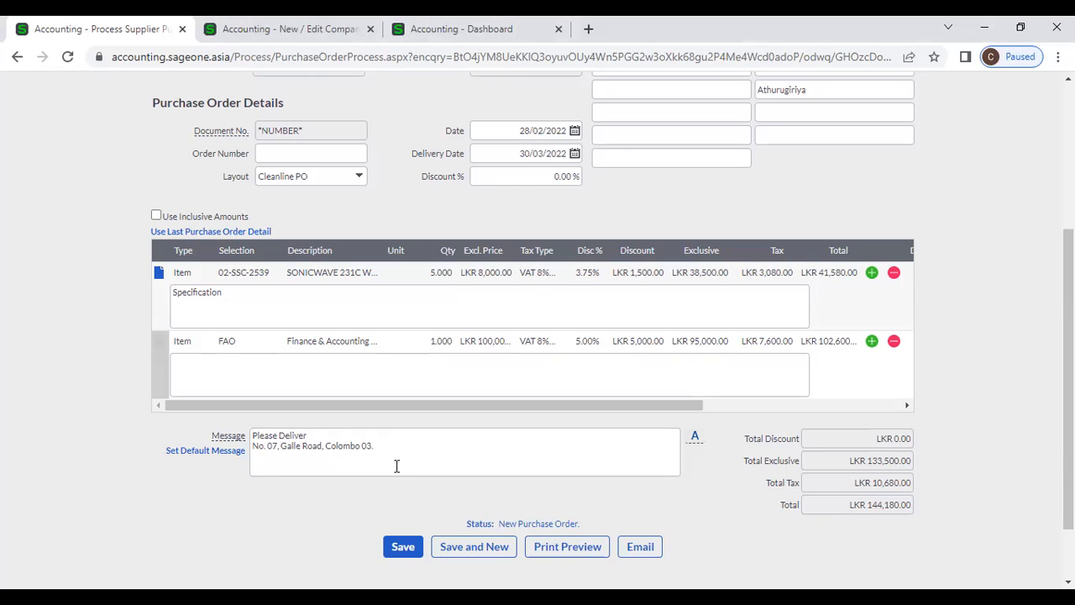
- Cancel a new saved-message draft and apply the existing Deliver message instead
left_click(693, 440)
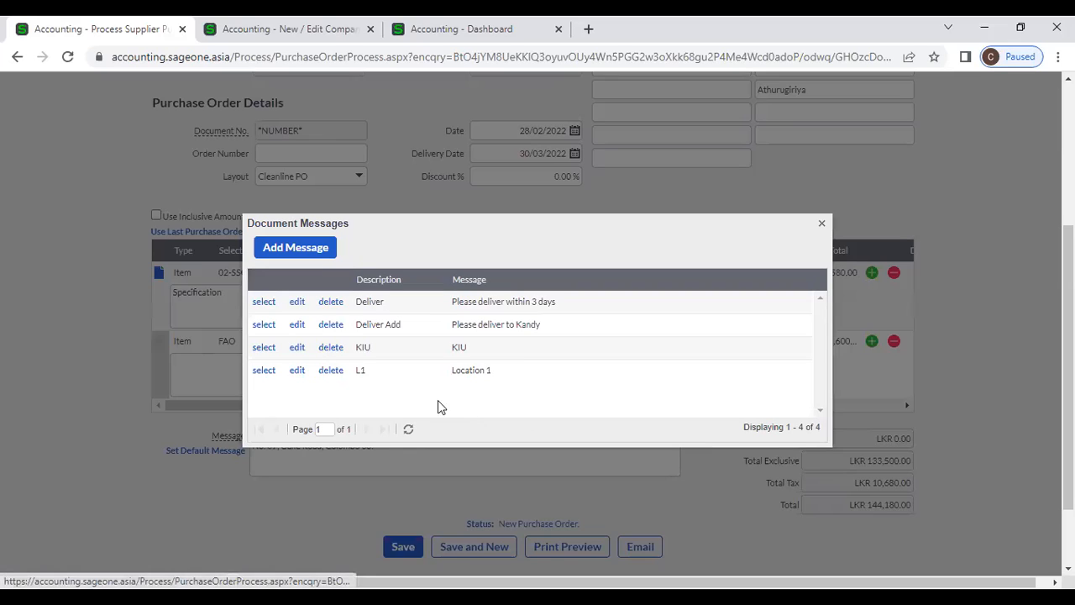
left_click(318, 250)
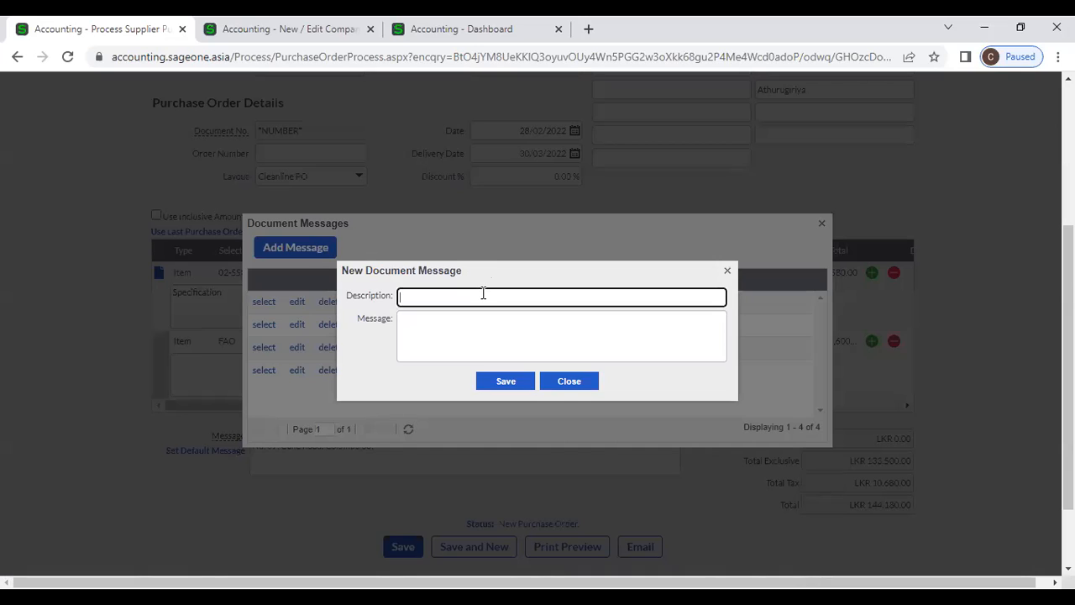
left_click(568, 381)
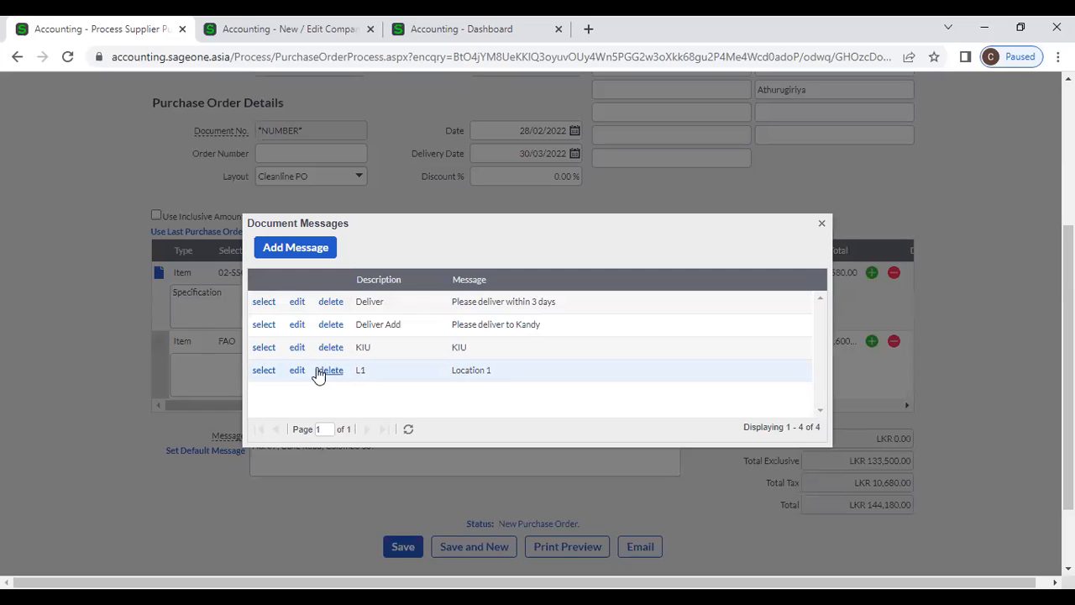
left_click(263, 324)
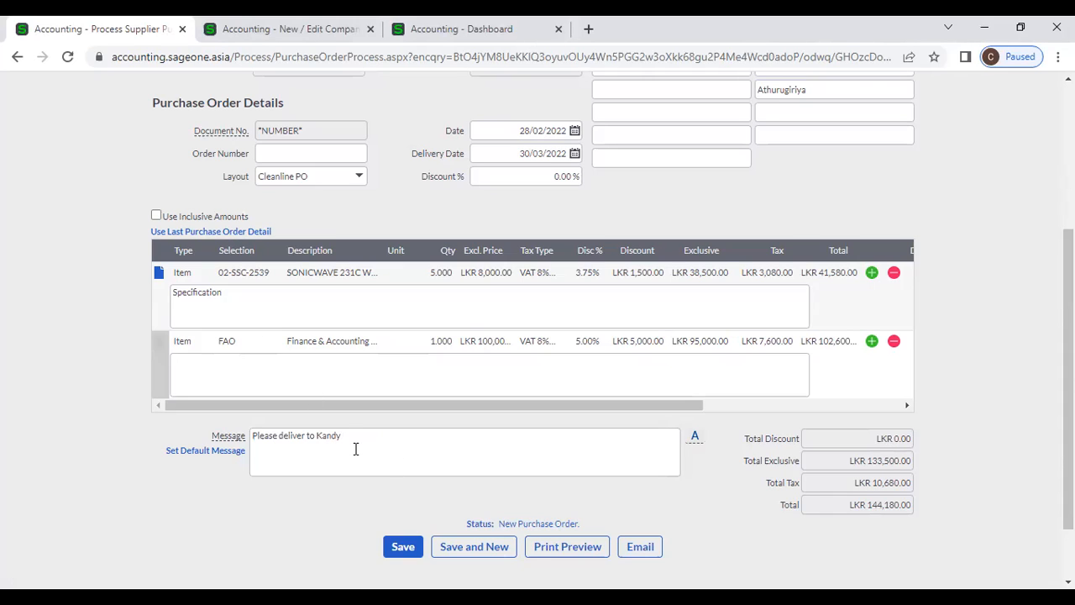
- Save a new message SLIIT reading 'Deliver to Malabe' and apply it to the order
left_click(696, 441)
left_click(295, 250)
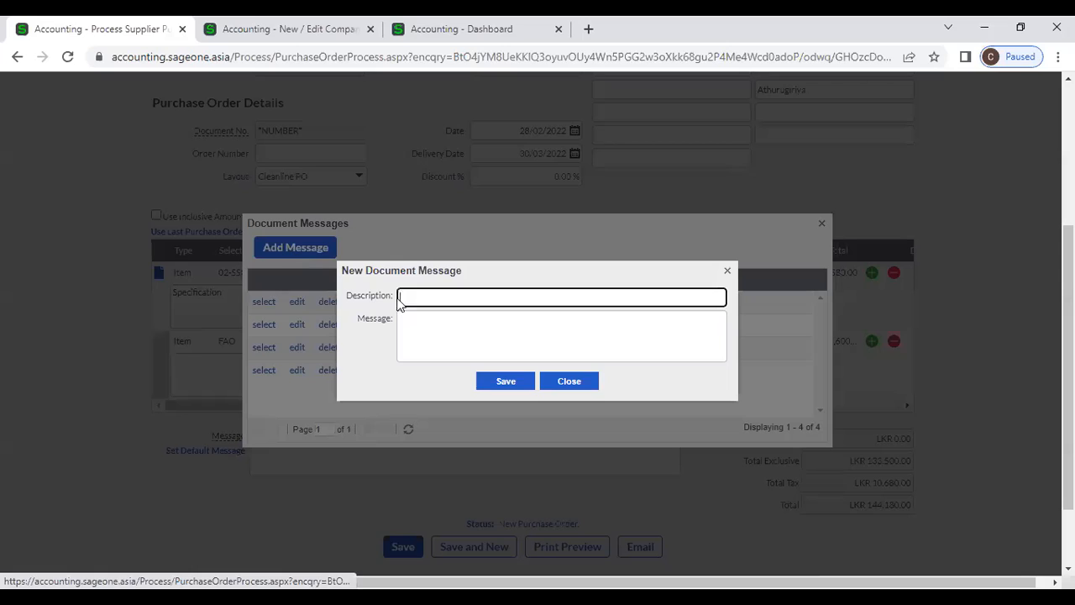
type("S")
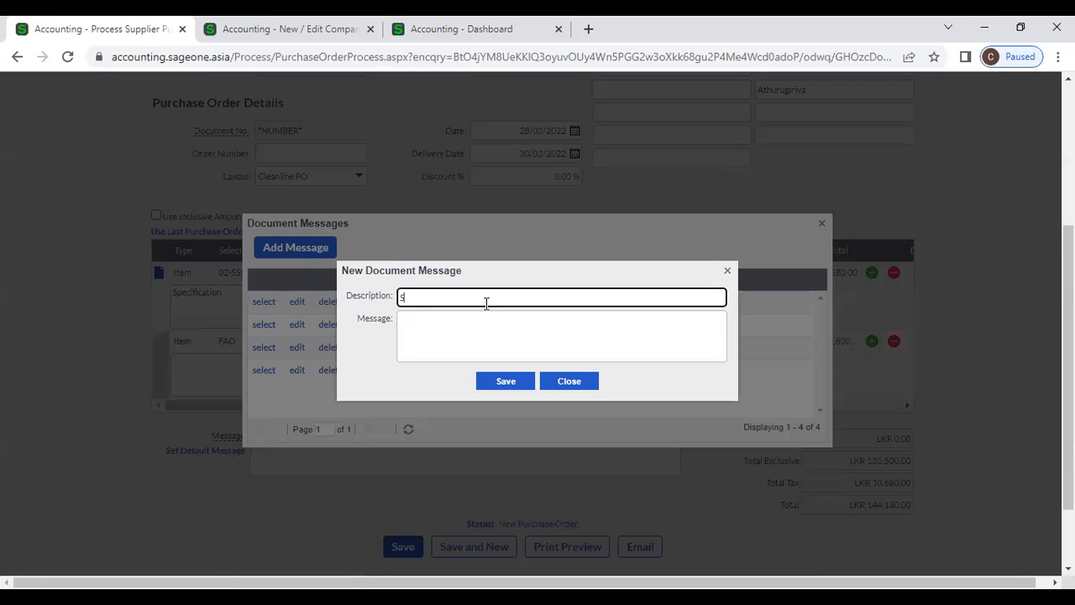
type("LIIT")
left_click(493, 334)
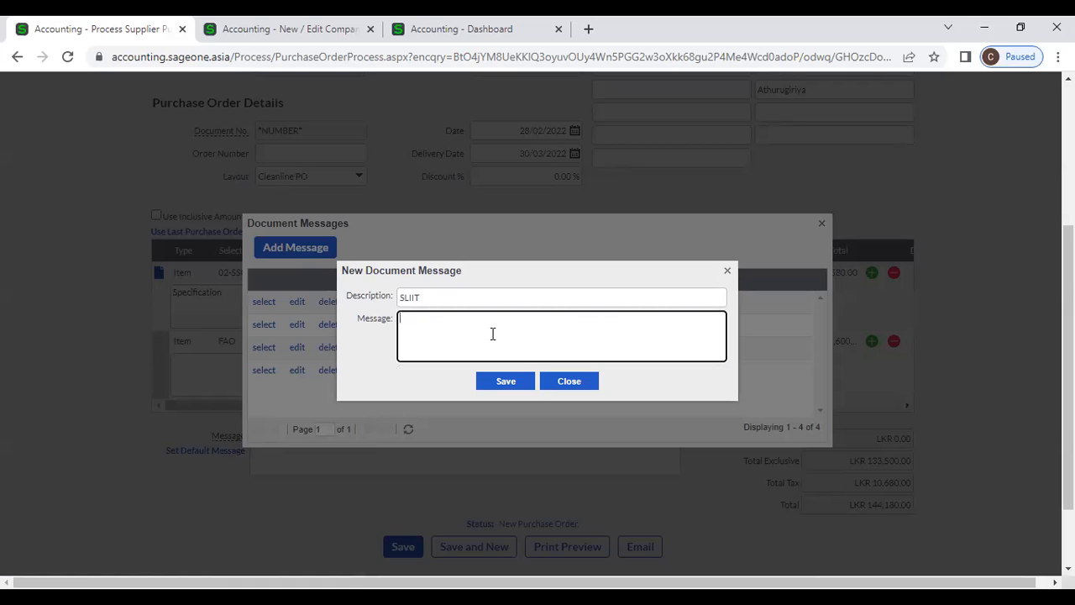
type("Deliver to Malabe")
left_click(513, 381)
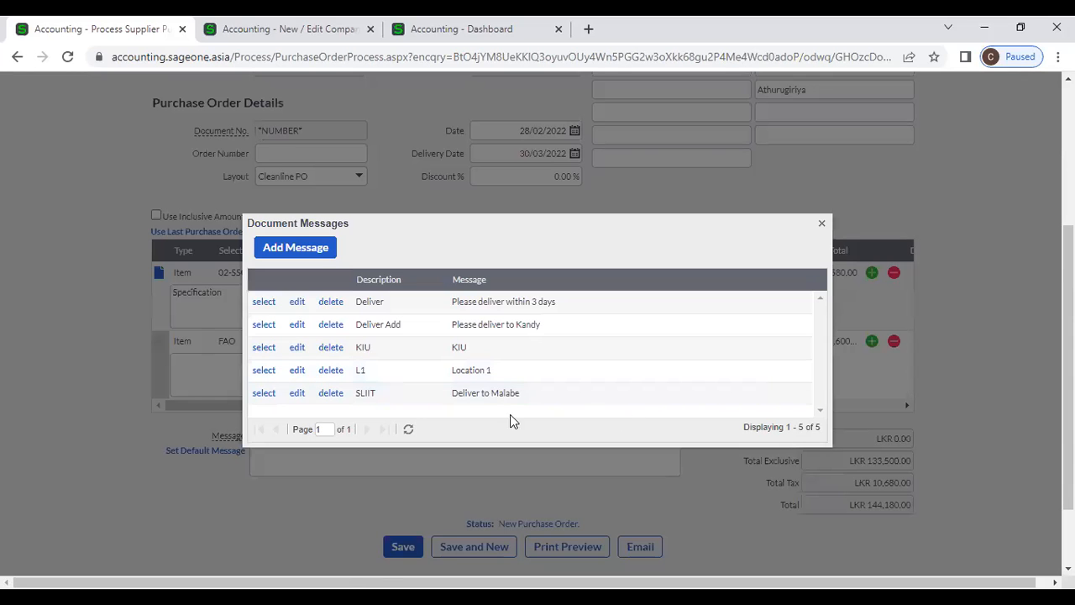
left_click(264, 394)
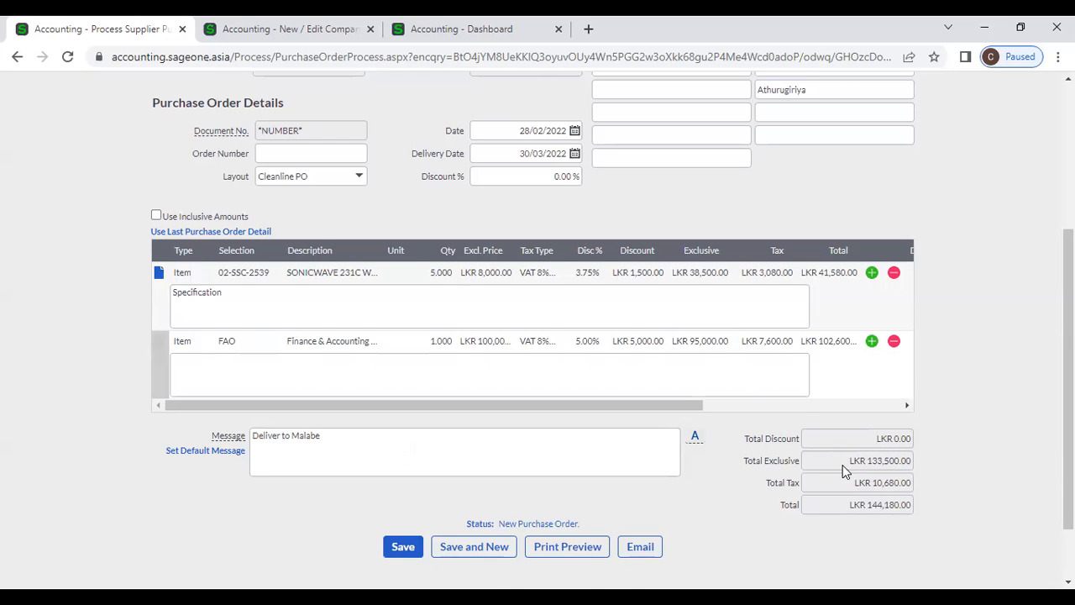
- Save the order as pending PO0000039 (LKR 144,180.00) and open PO0000038
scroll(771, 373, "down", 2)
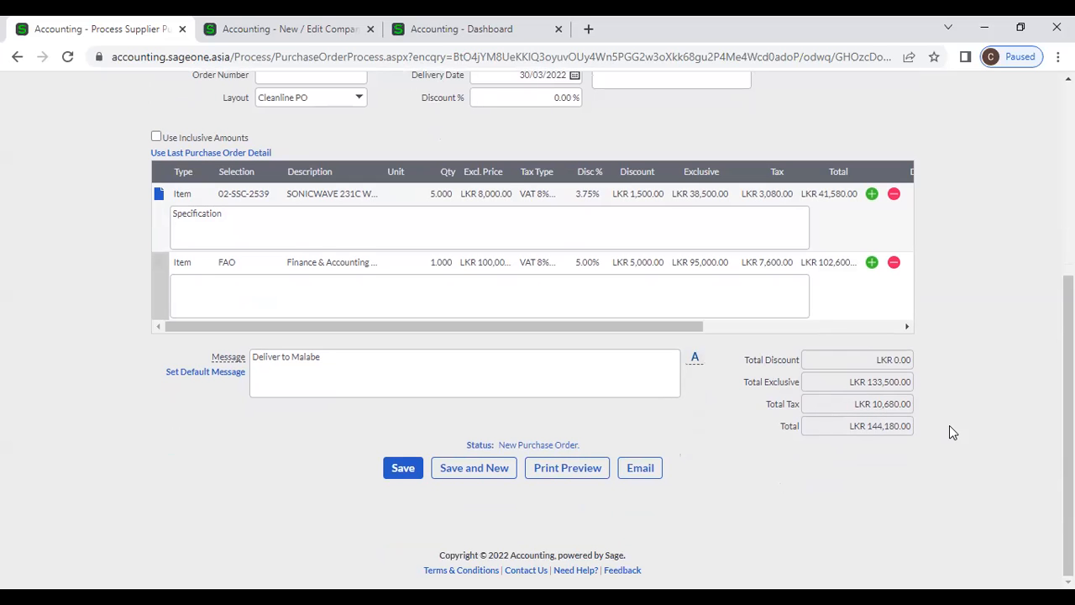
scroll(781, 426, "up", 3)
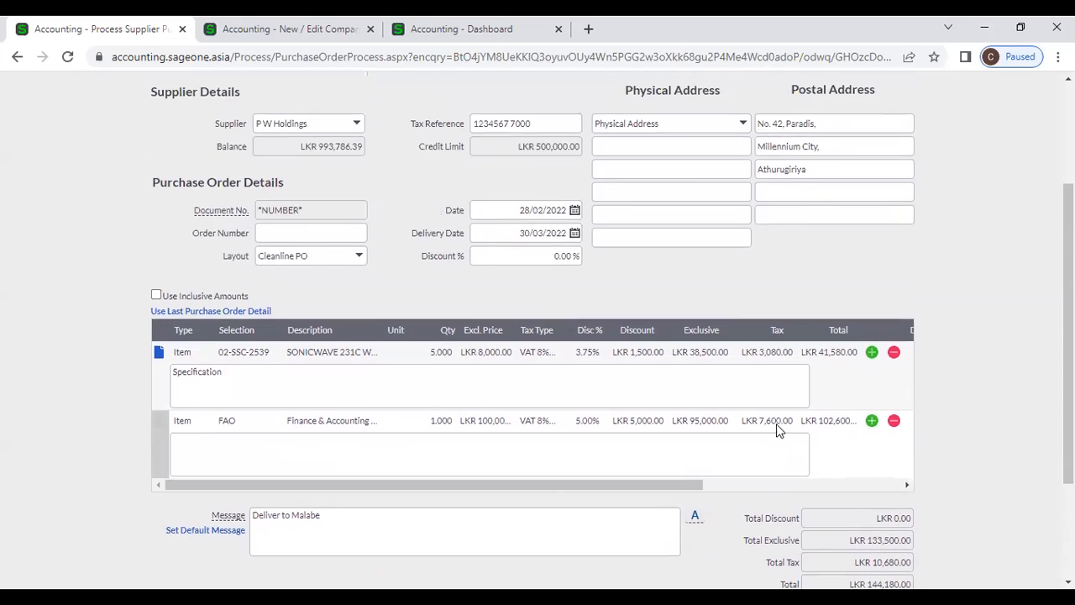
scroll(781, 430, "up", 3)
scroll(780, 432, "down", 6)
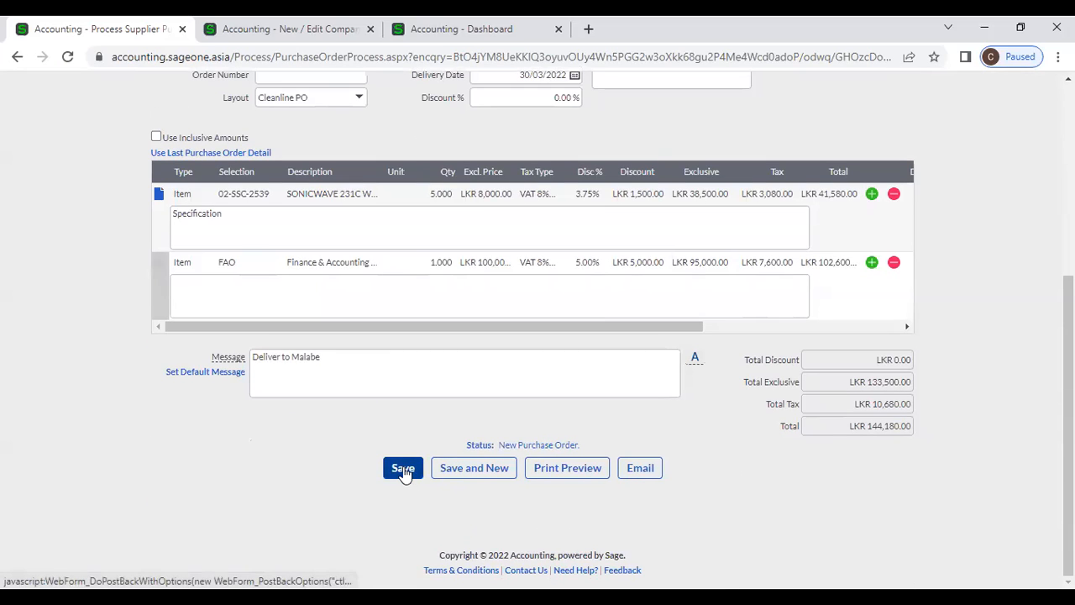
left_click(403, 468)
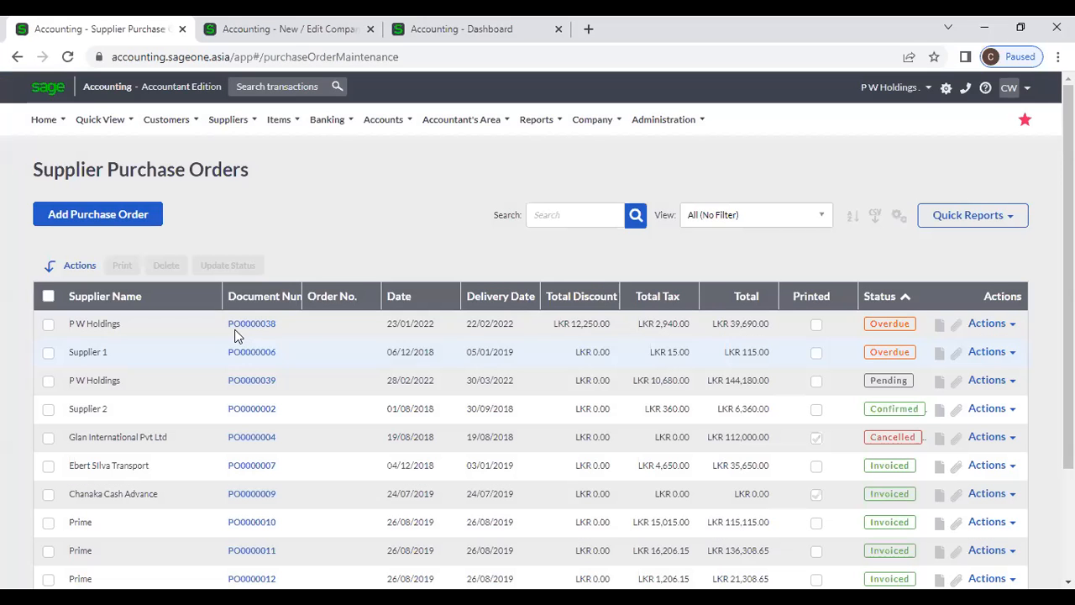
left_click(241, 328)
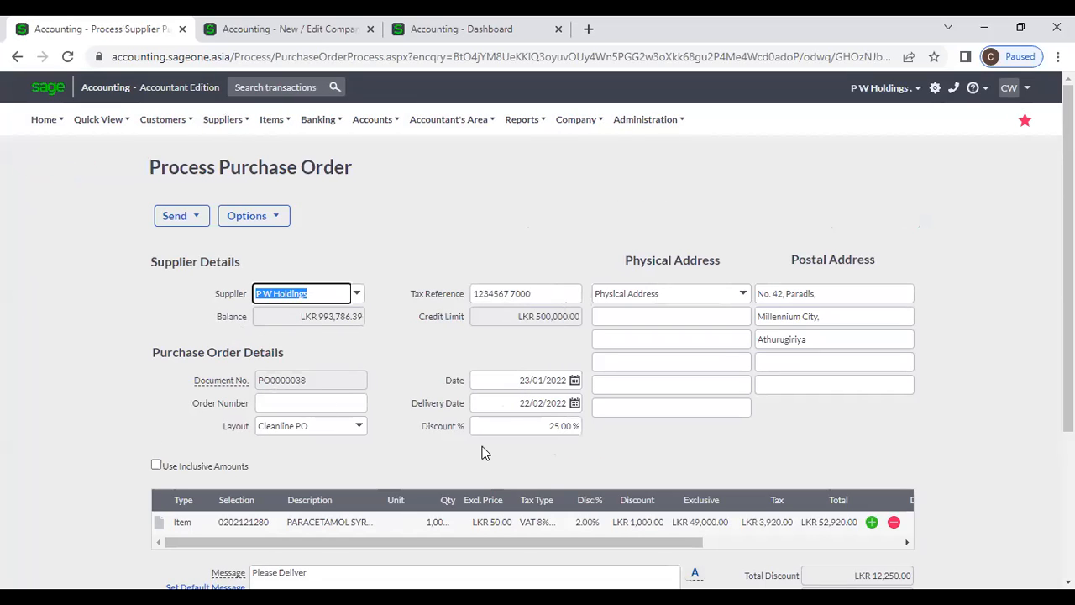
- Review PO0000038's paracetamol line, 25% discount and LKR 39,690.00 total
left_click(412, 381)
scroll(398, 401, "down", 2)
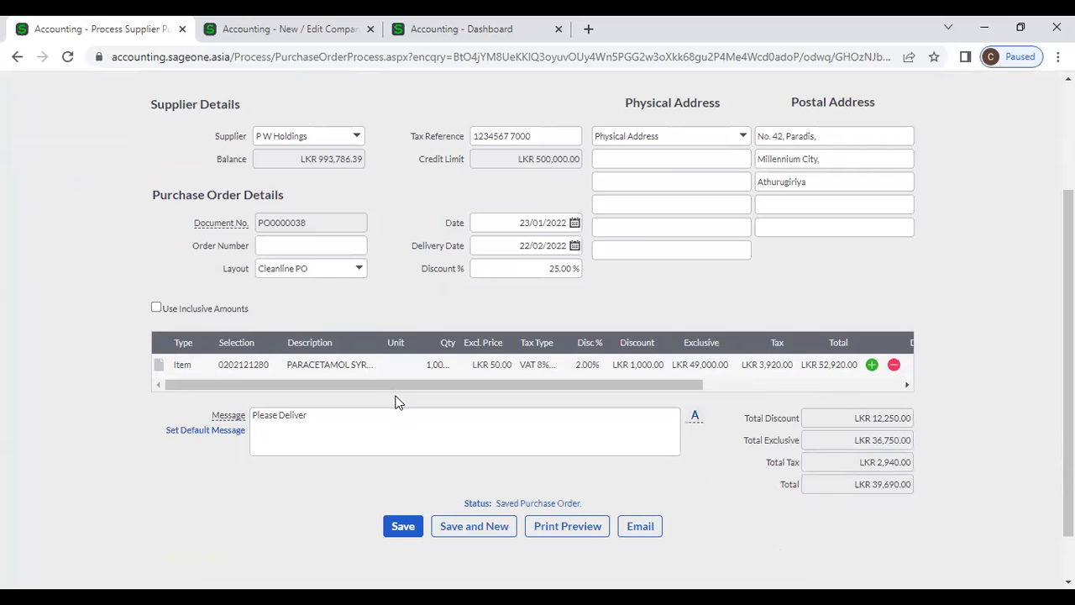
scroll(599, 418, "down", 1)
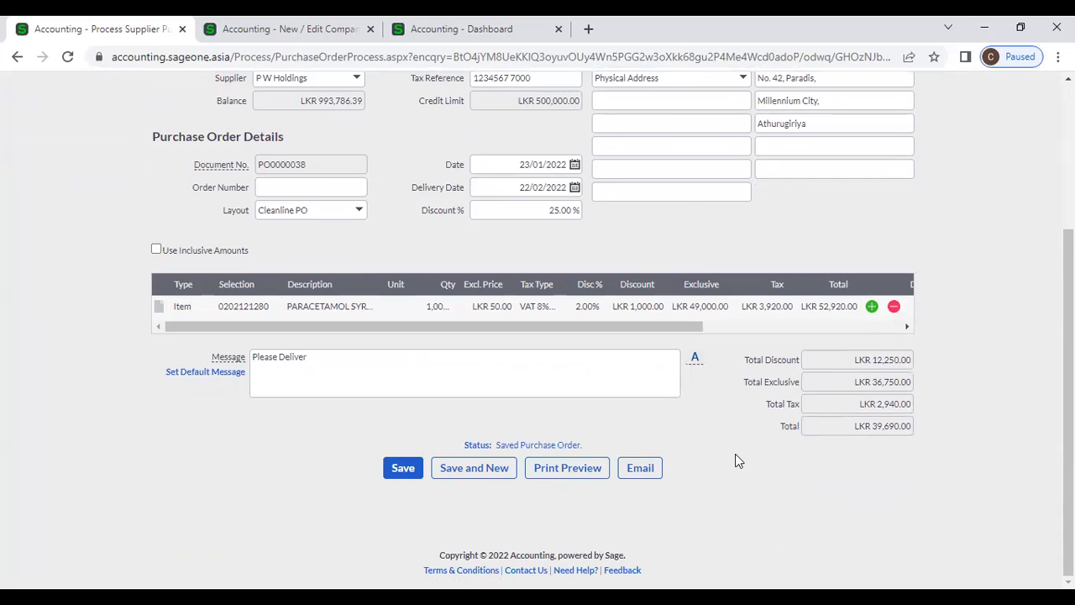
scroll(735, 454, "up", 2)
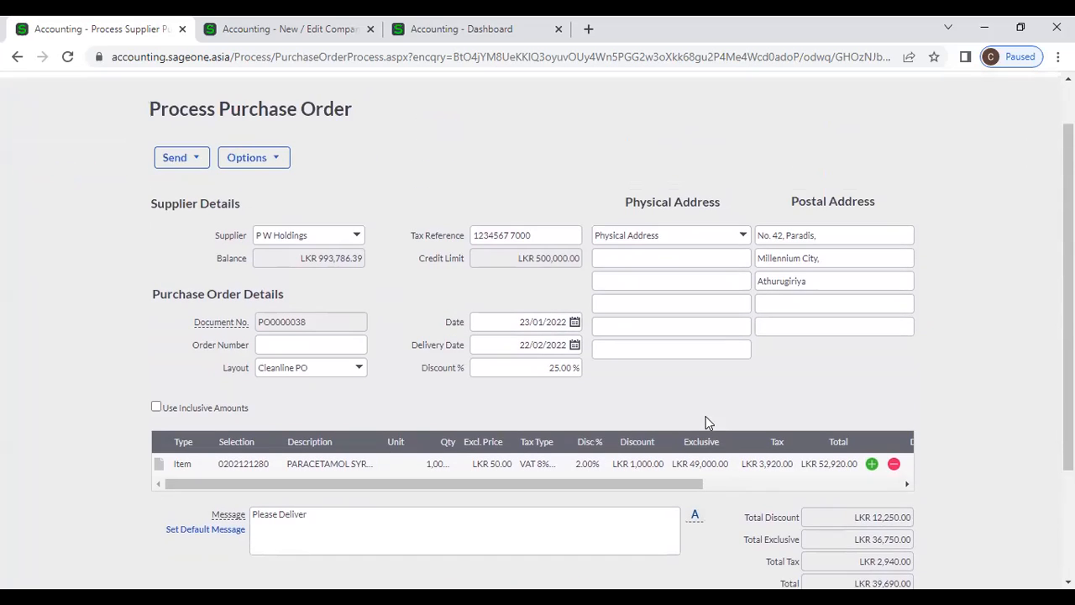
scroll(706, 423, "up", 1)
left_click(223, 119)
- Go to the Supplier Purchase Orders list and start another blank purchase order
mouse_move(220, 176)
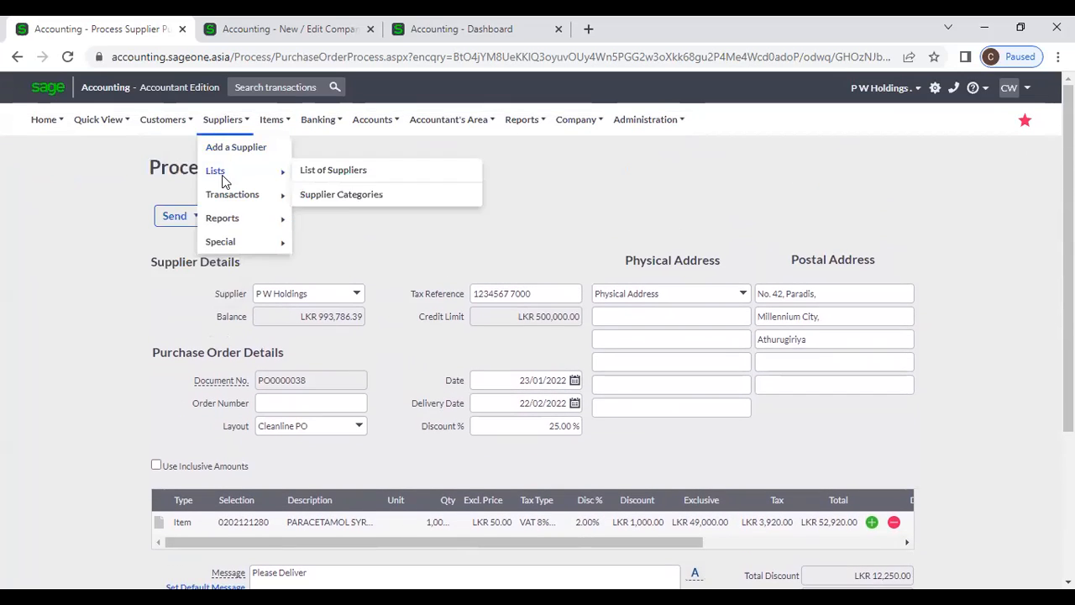
left_click(374, 182)
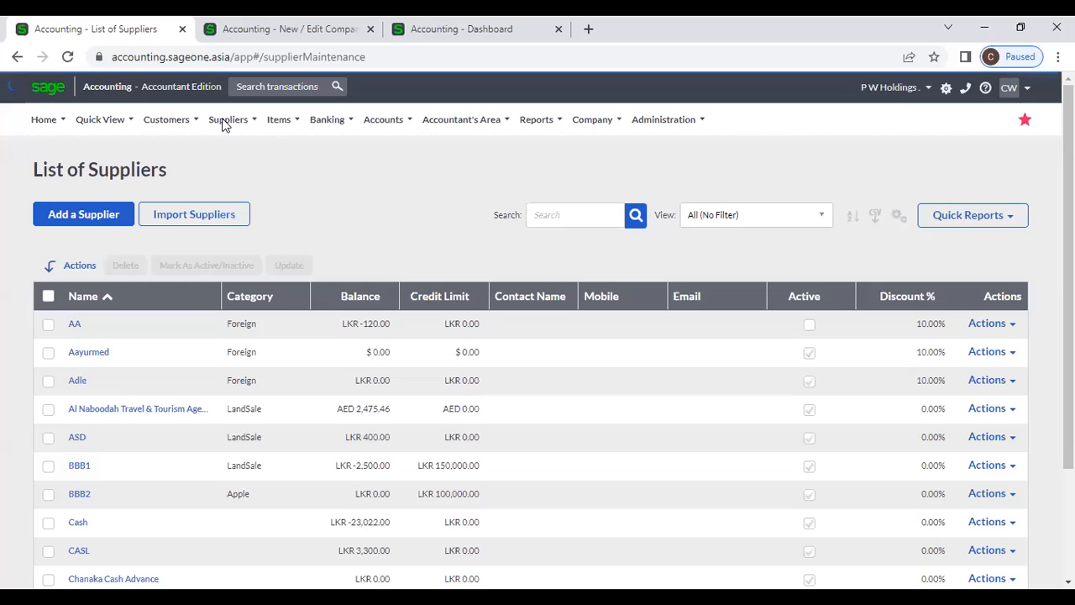
left_click(224, 120)
mouse_move(251, 209)
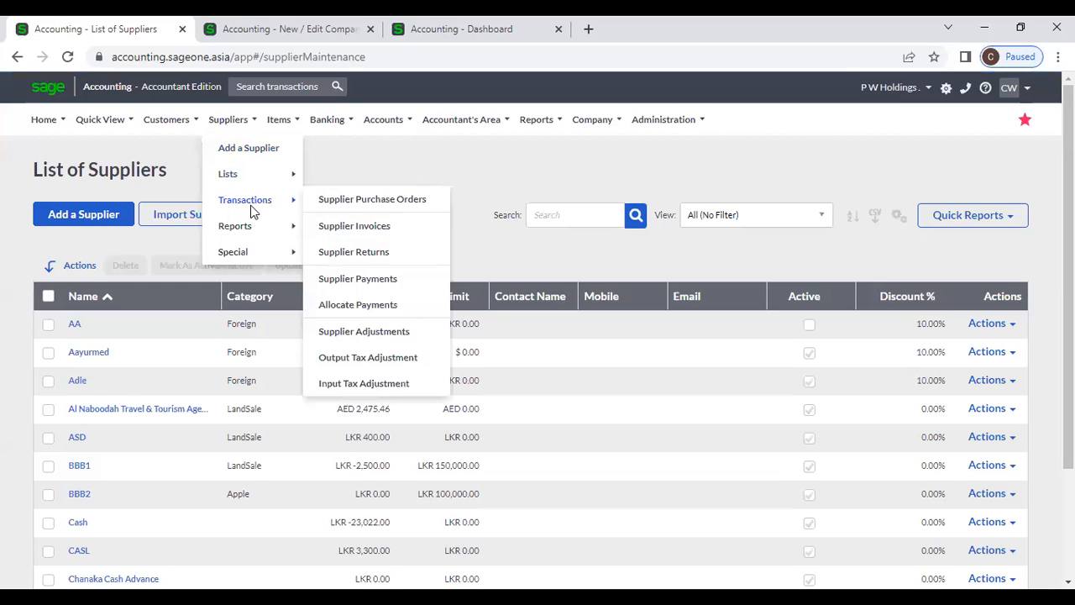
left_click(362, 202)
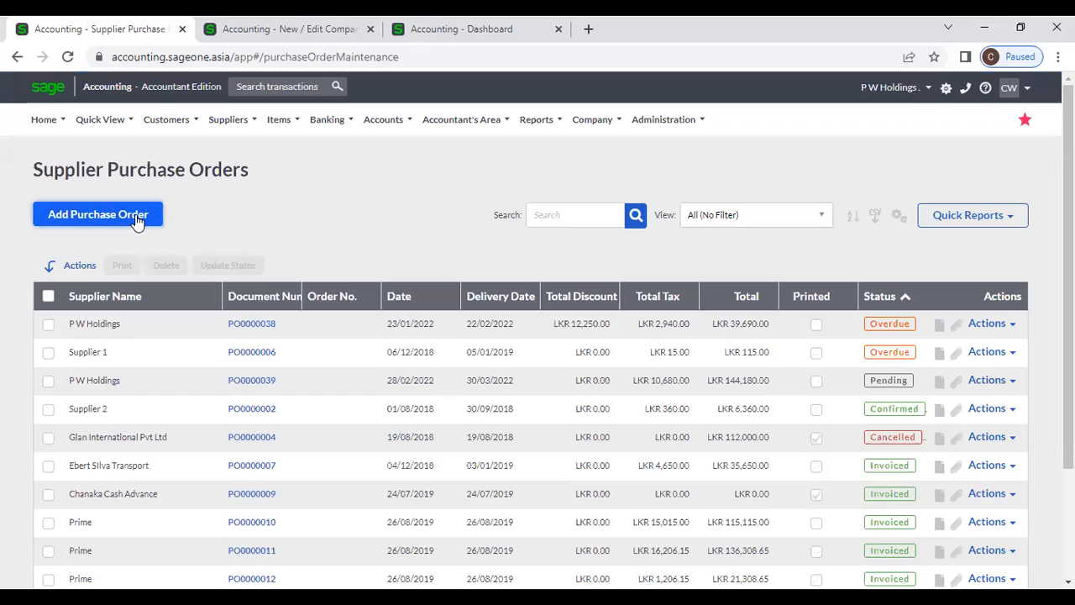
left_click(138, 220)
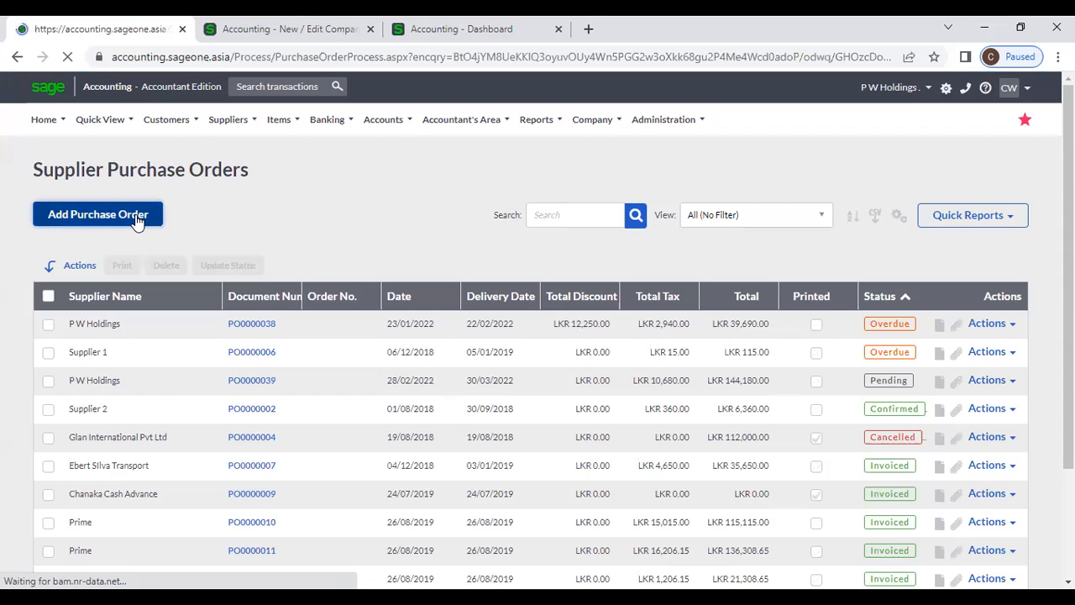
scroll(400, 274, "down", 1)
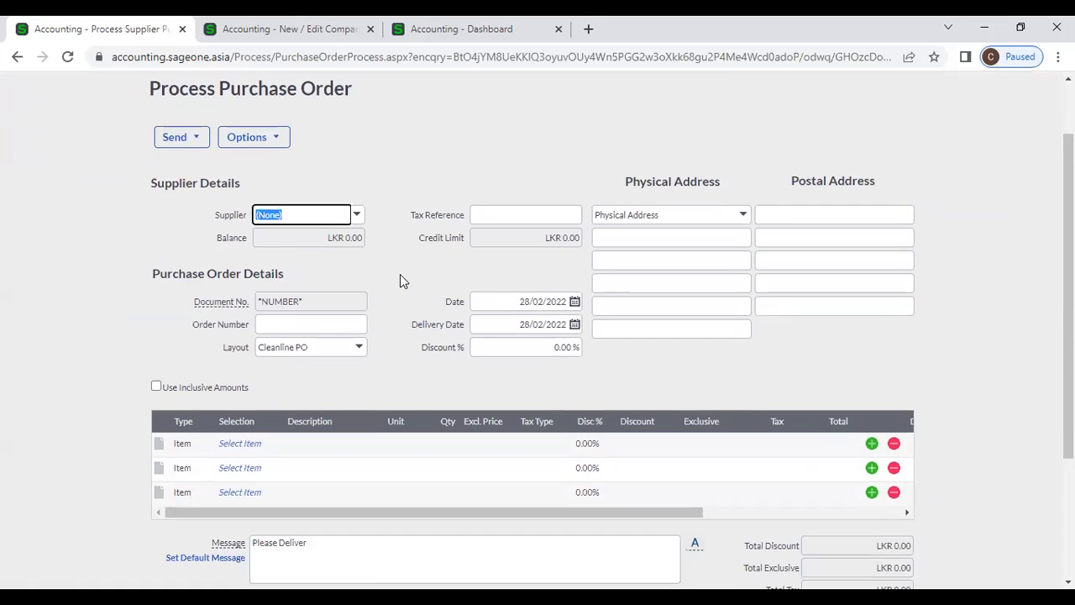
- Pick P W Holdings as supplier, reset it to (None), then choose P W Holdings again
left_click(360, 220)
type("p")
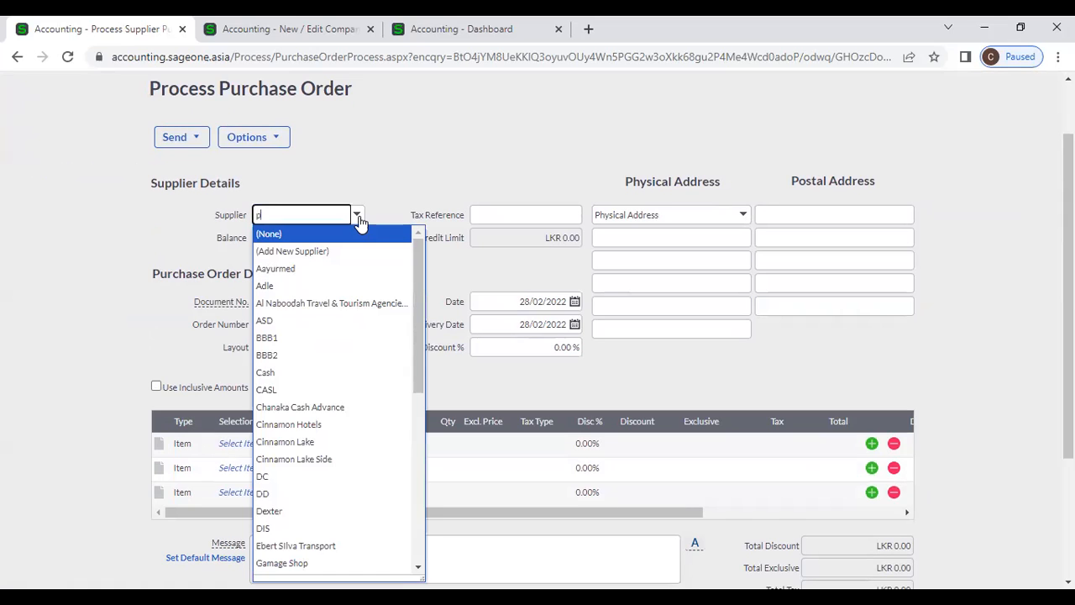
left_click(359, 235)
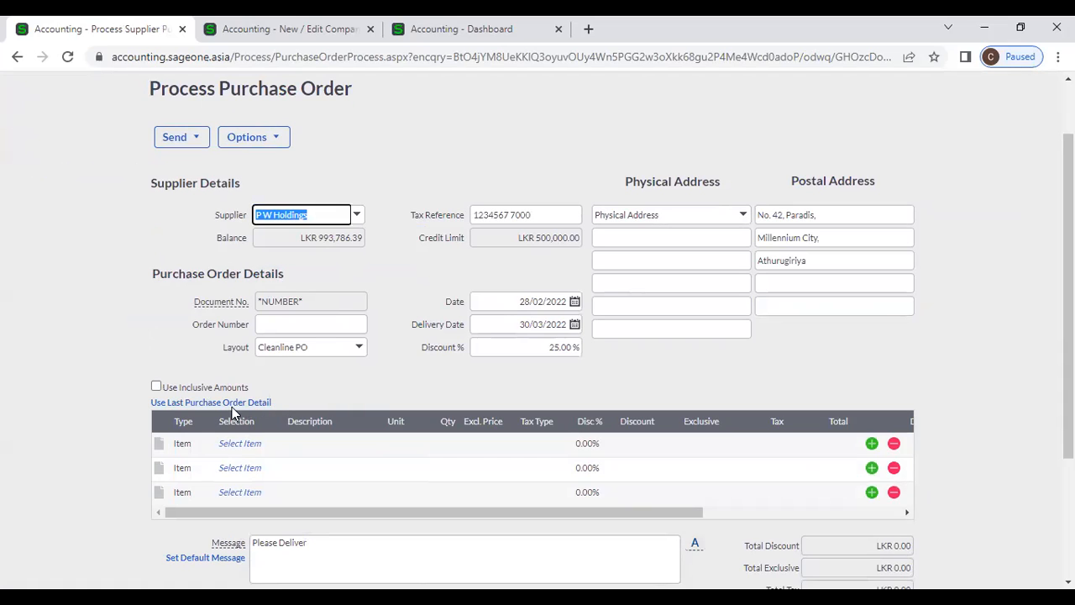
left_click(358, 219)
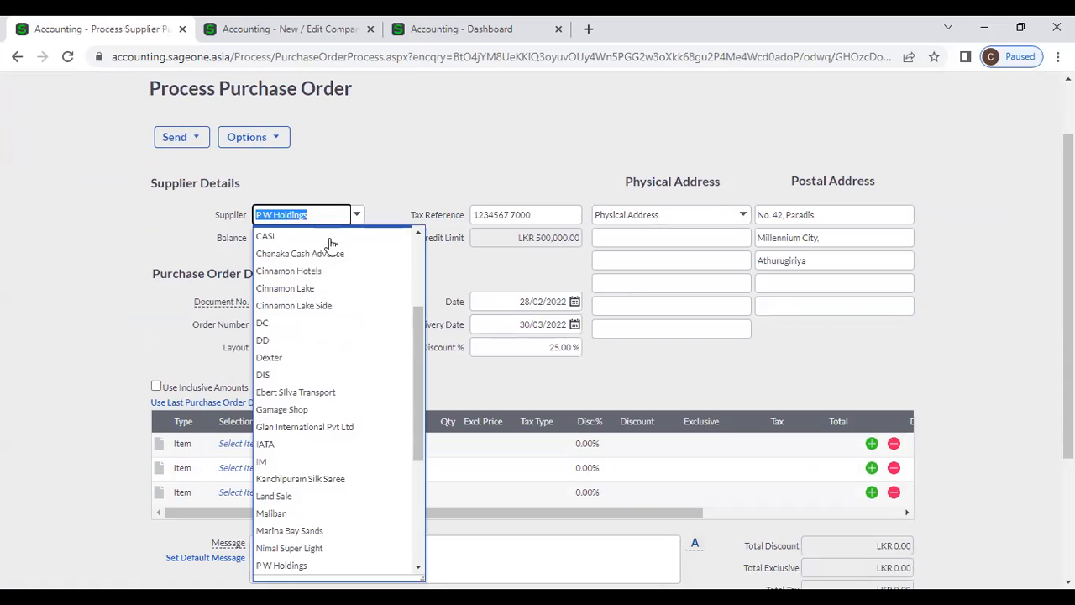
scroll(347, 277, "up", 3)
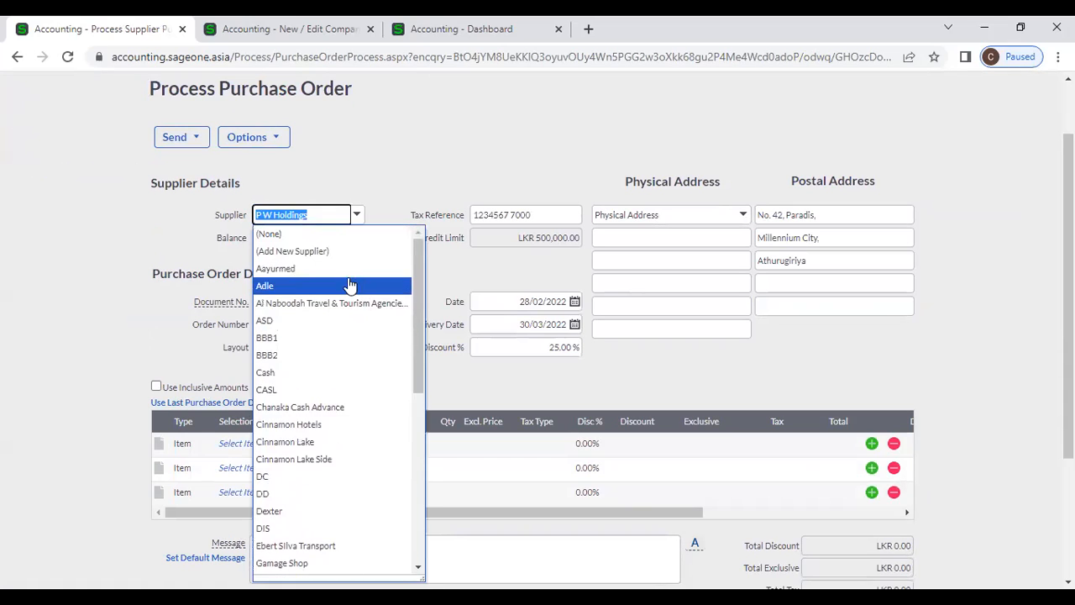
left_click(336, 235)
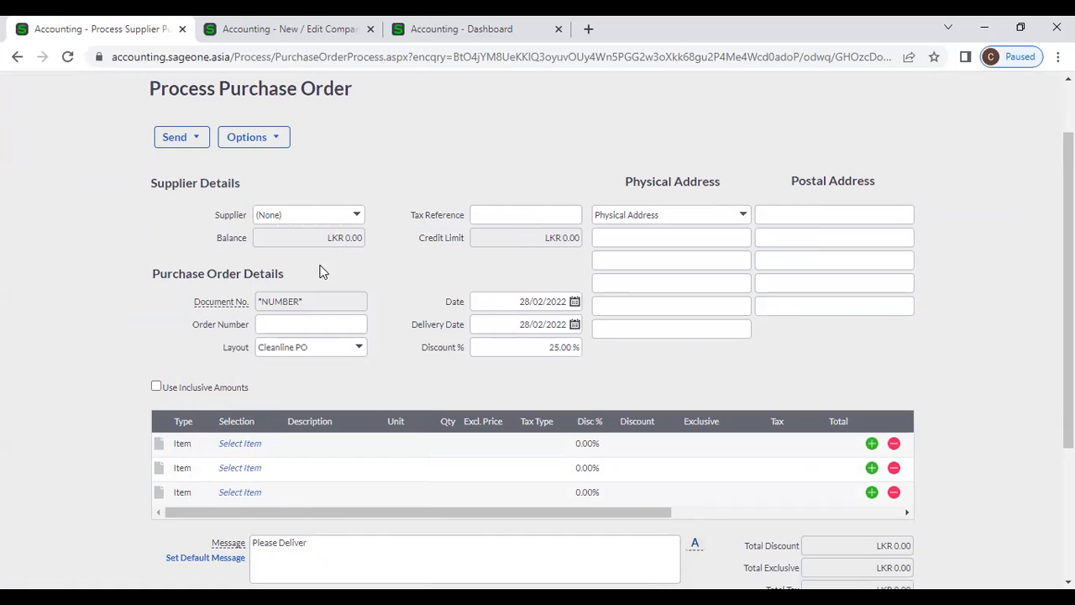
left_click(358, 219)
type("P W Holdings")
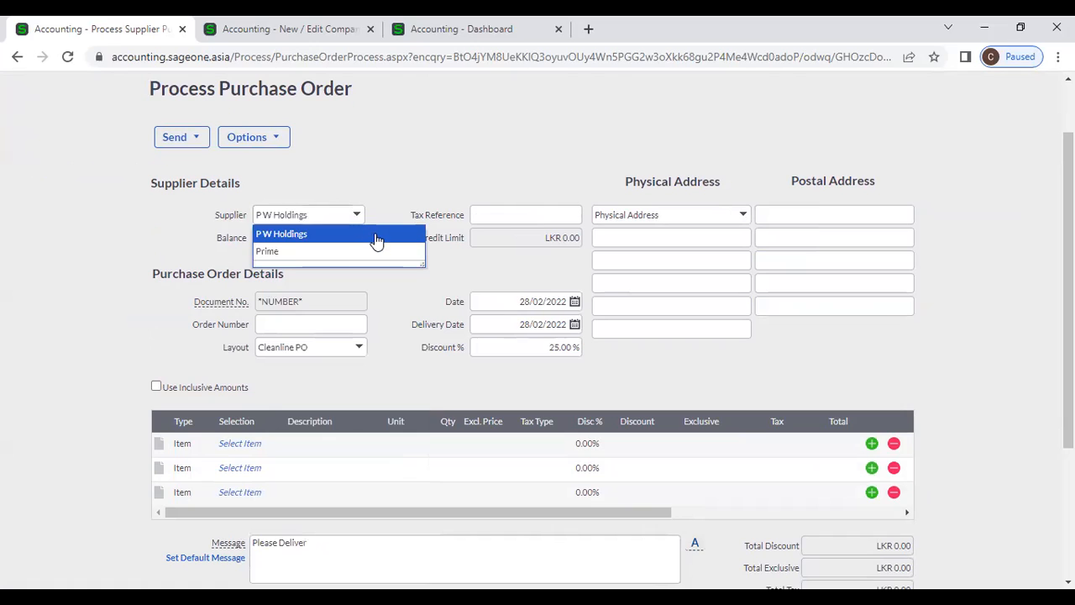
left_click(377, 237)
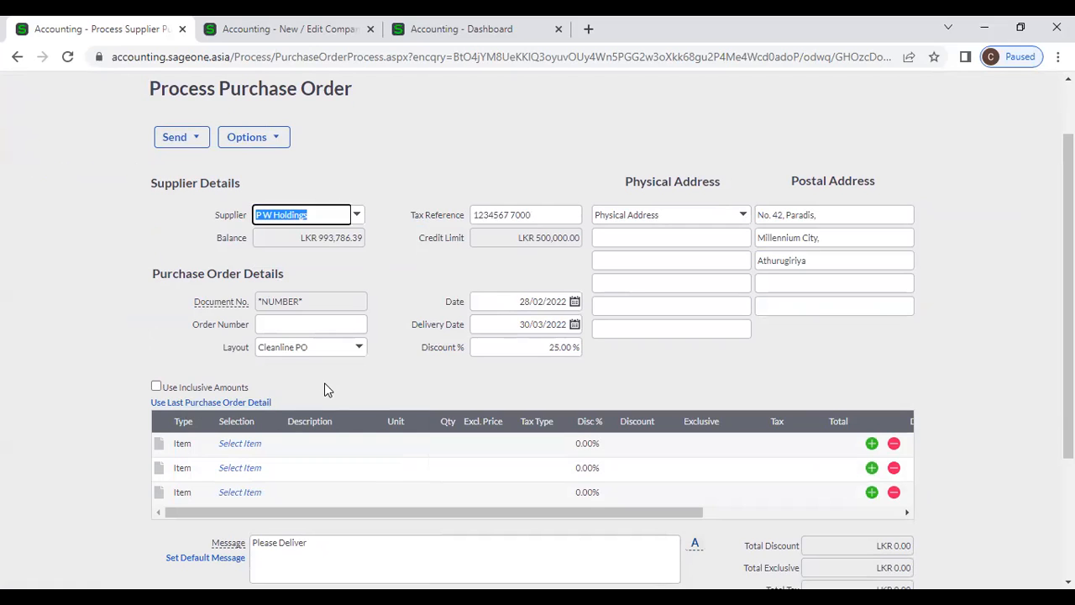
- Copy the SONICWAVE and FAO lines from the last order, check the LKR 144,180.00 total, and save
left_click(235, 402)
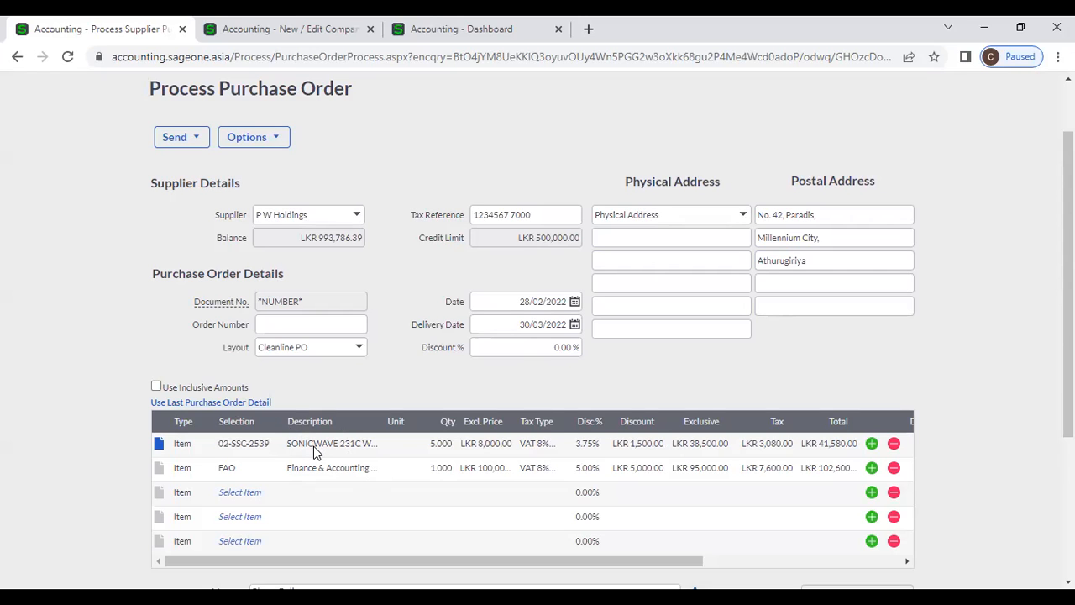
scroll(313, 445, "down", 2)
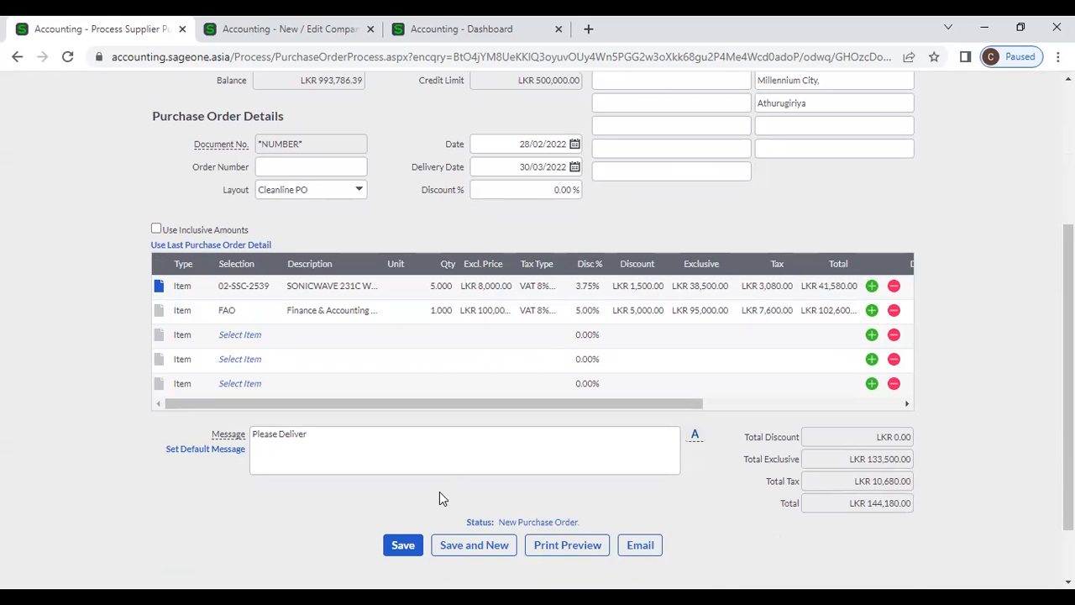
scroll(440, 495, "up", 2)
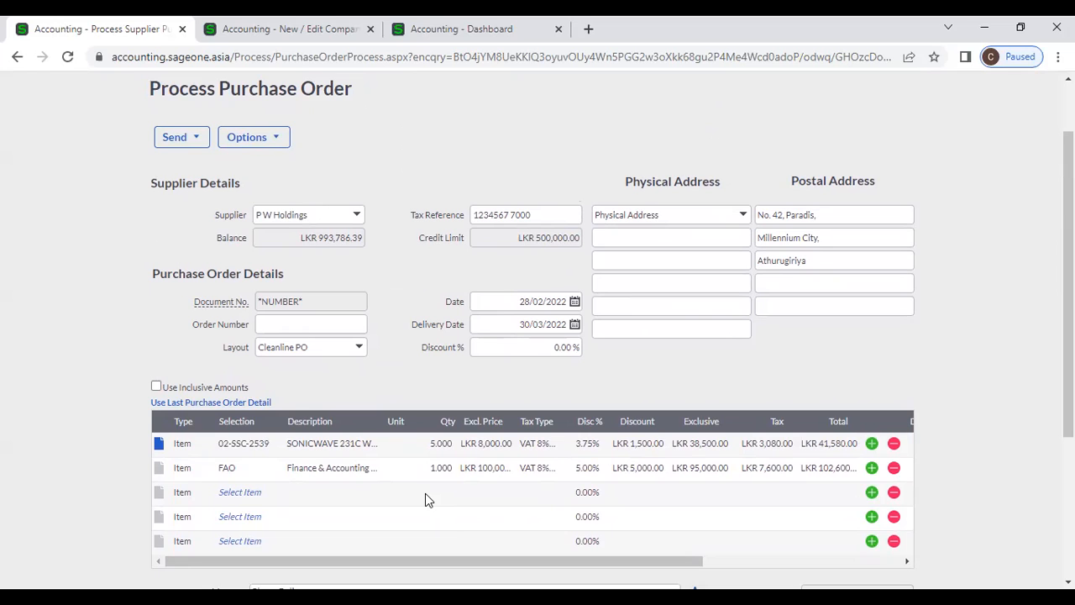
scroll(425, 493, "down", 2)
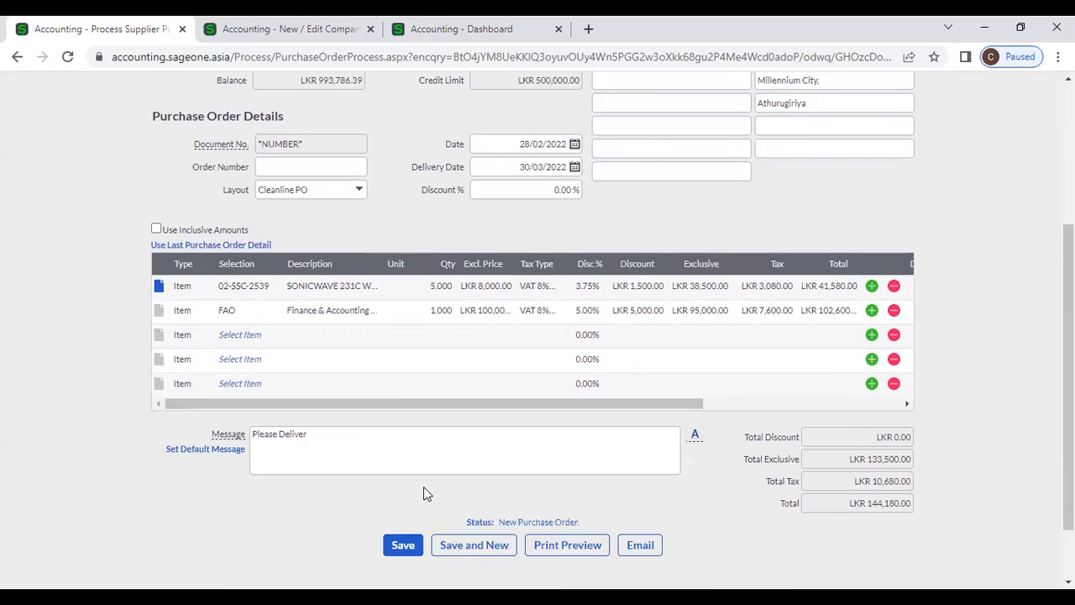
scroll(411, 490, "up", 1)
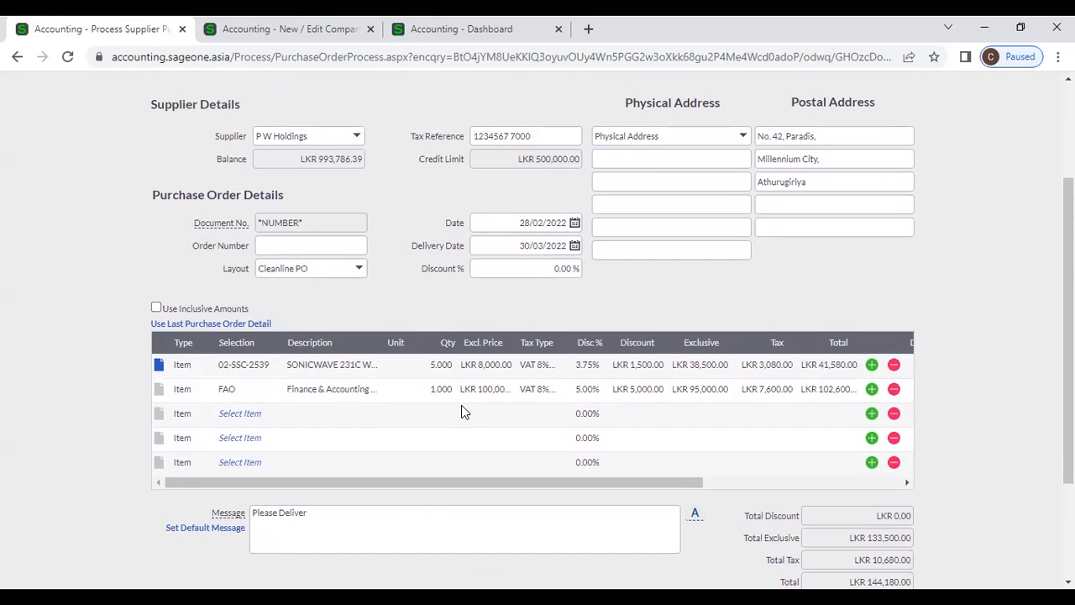
scroll(462, 405, "down", 2)
left_click(414, 467)
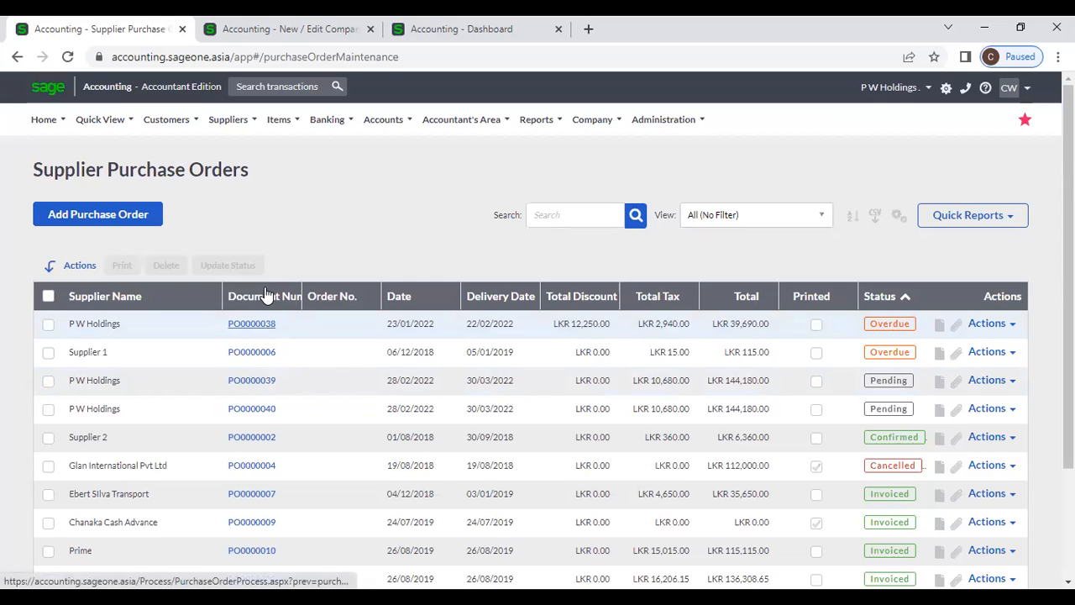
- Sort the orders by document number, newest first, and open PO0000040
left_click(265, 296)
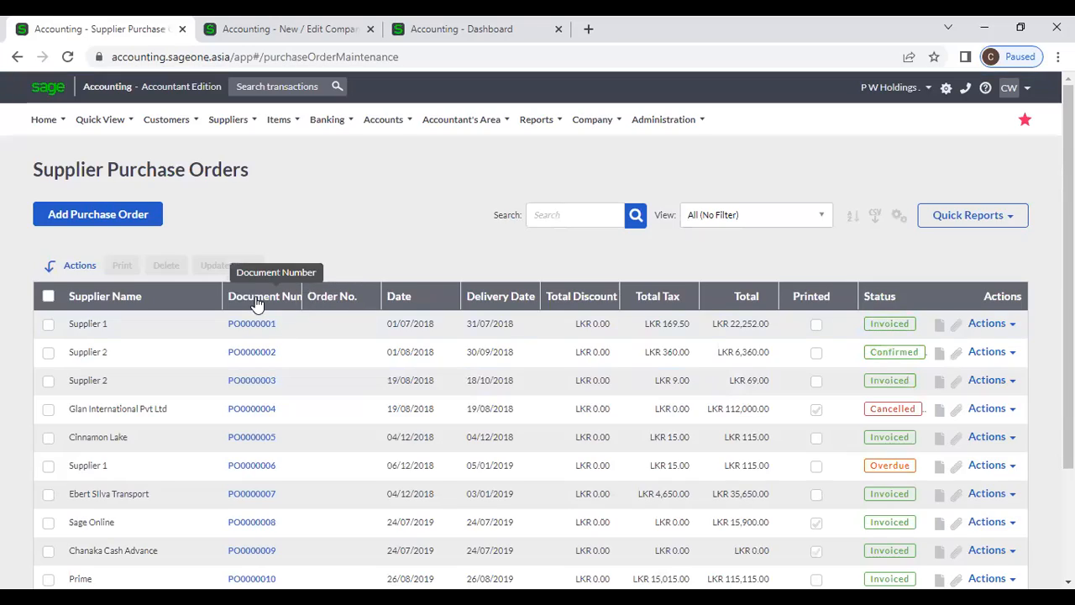
left_click(256, 297)
left_click(257, 326)
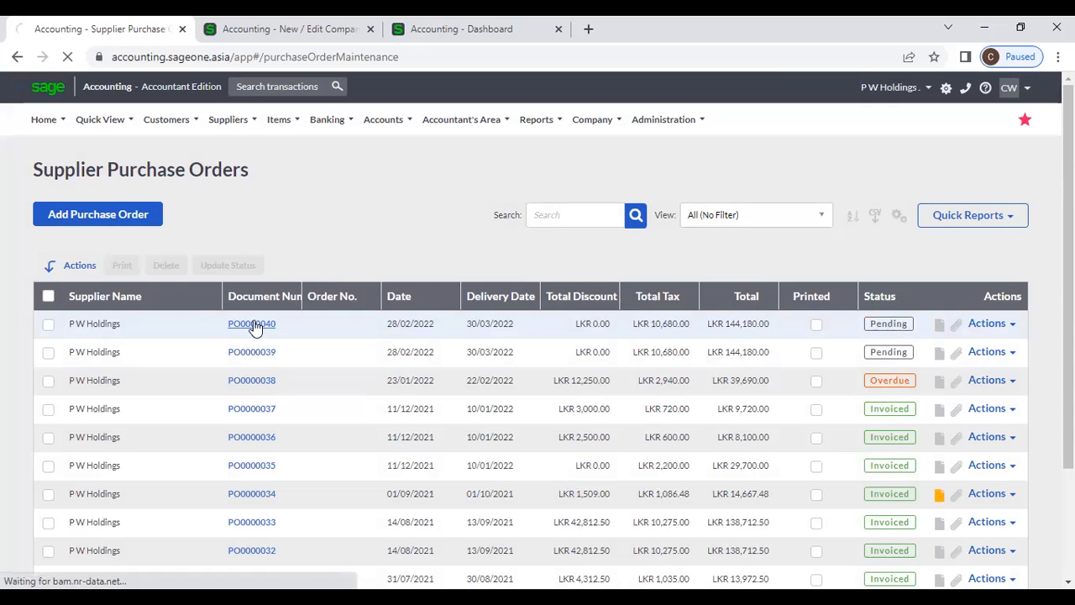
- Inspect the first line's Department, Job and Area fields, leaving them unchanged
scroll(417, 393, "down", 1)
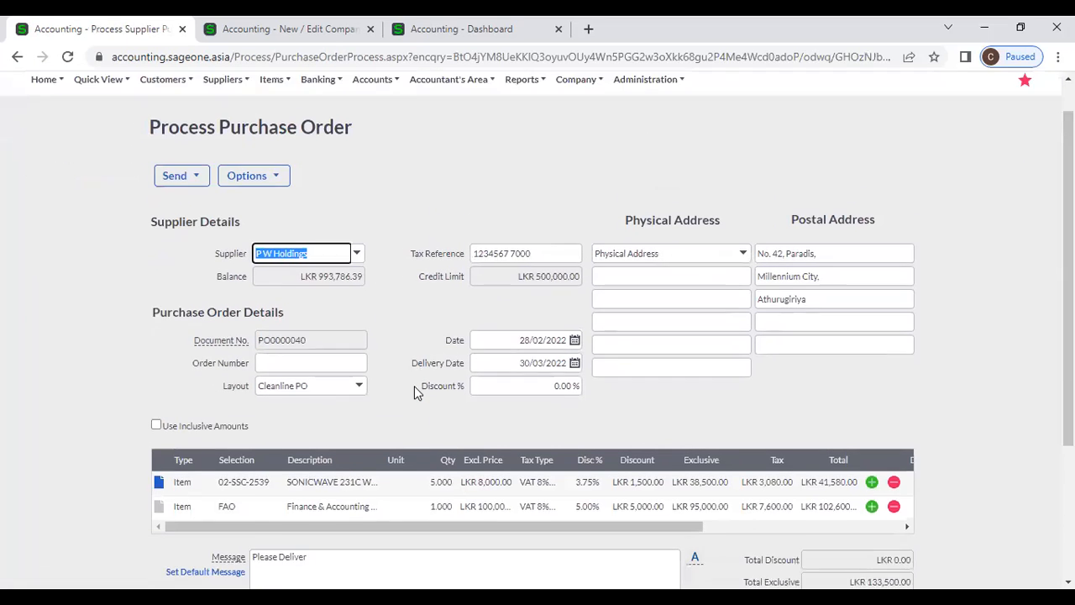
scroll(415, 392, "down", 3)
left_click(715, 409)
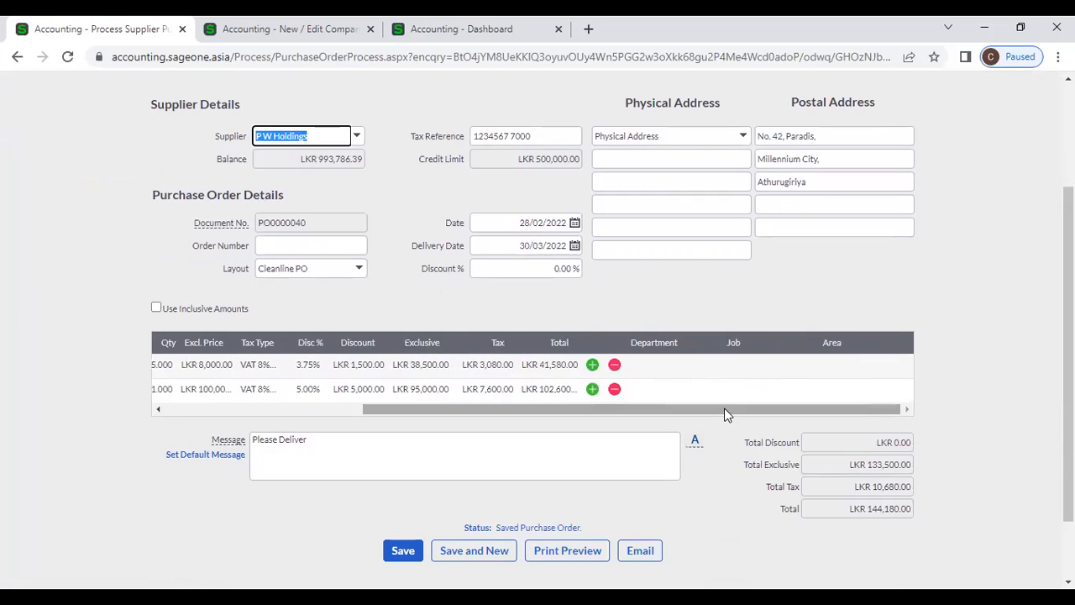
left_click(674, 364)
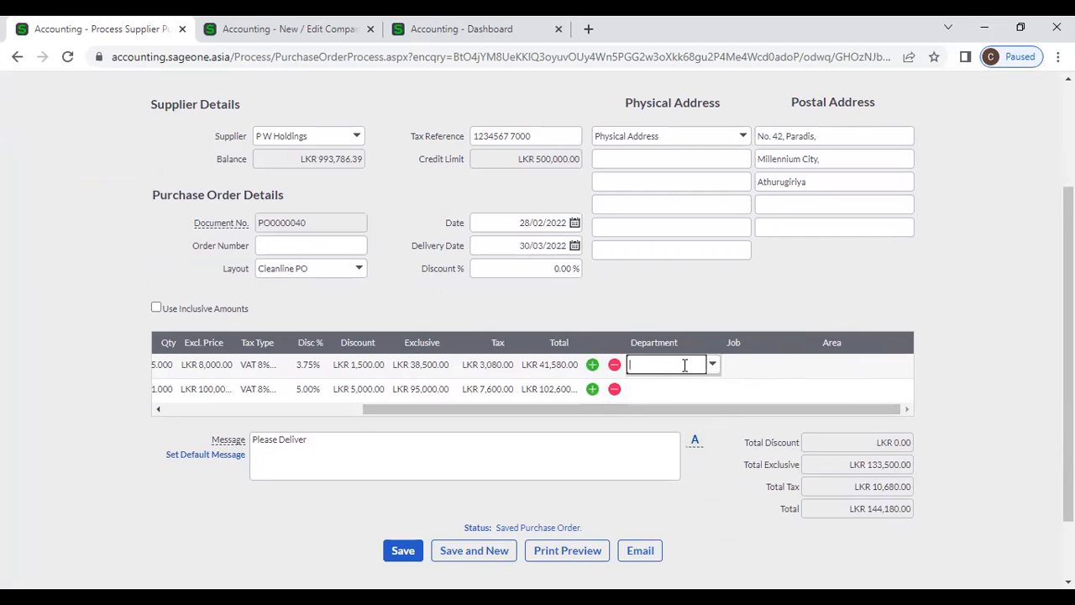
left_click(748, 367)
left_click(888, 362)
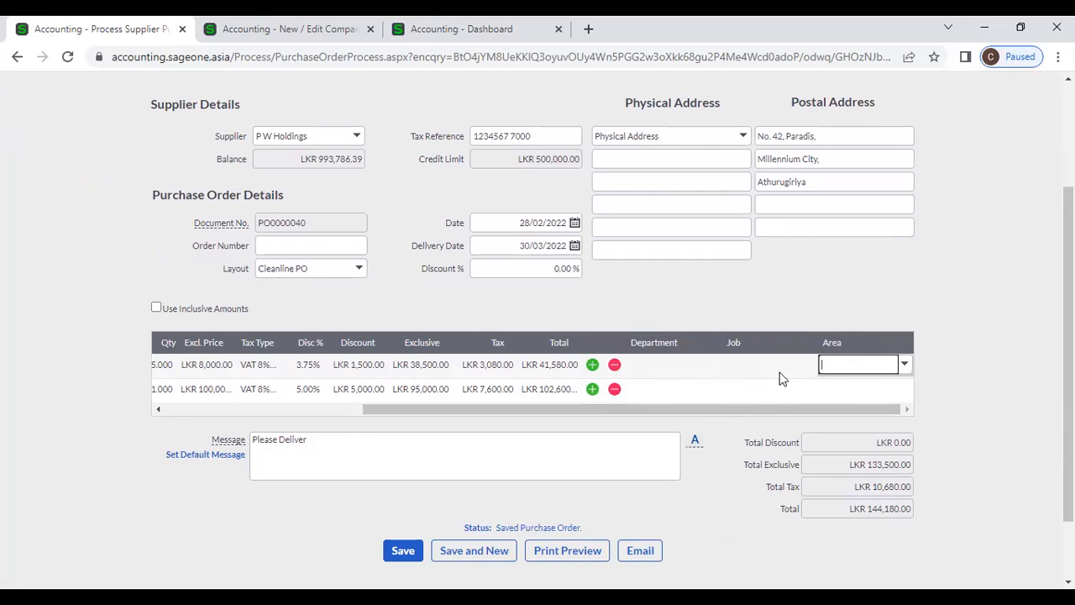
left_click(691, 371)
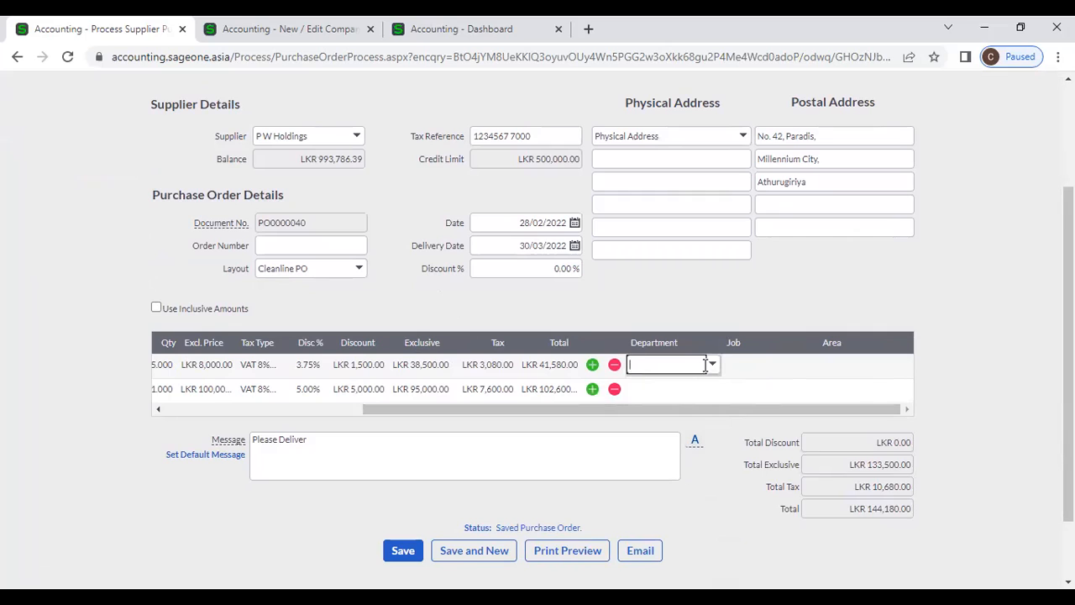
left_click(871, 369)
left_click(669, 367)
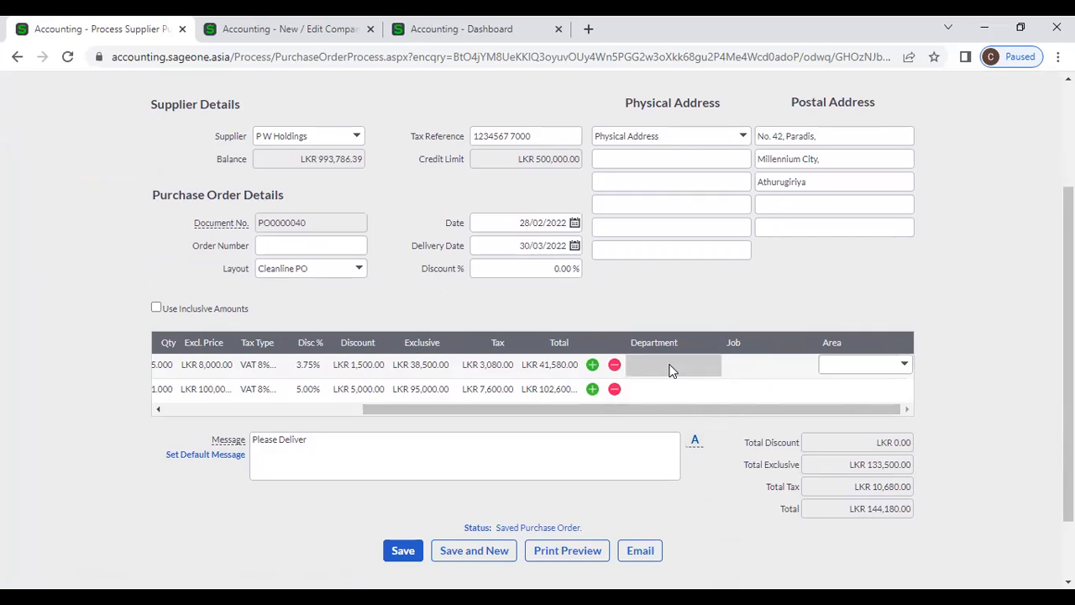
left_click(714, 367)
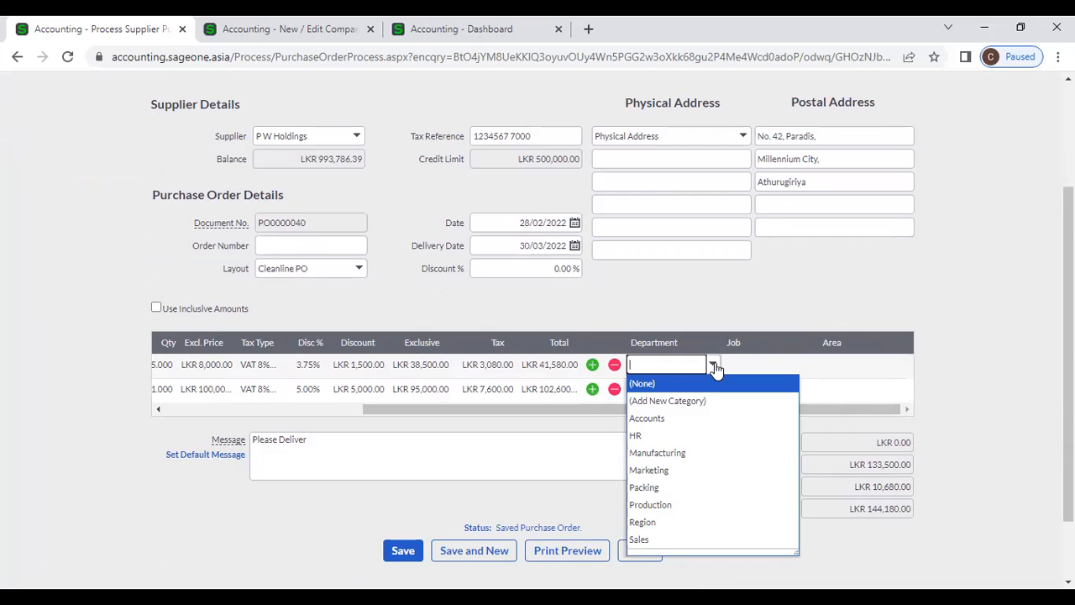
left_click(669, 313)
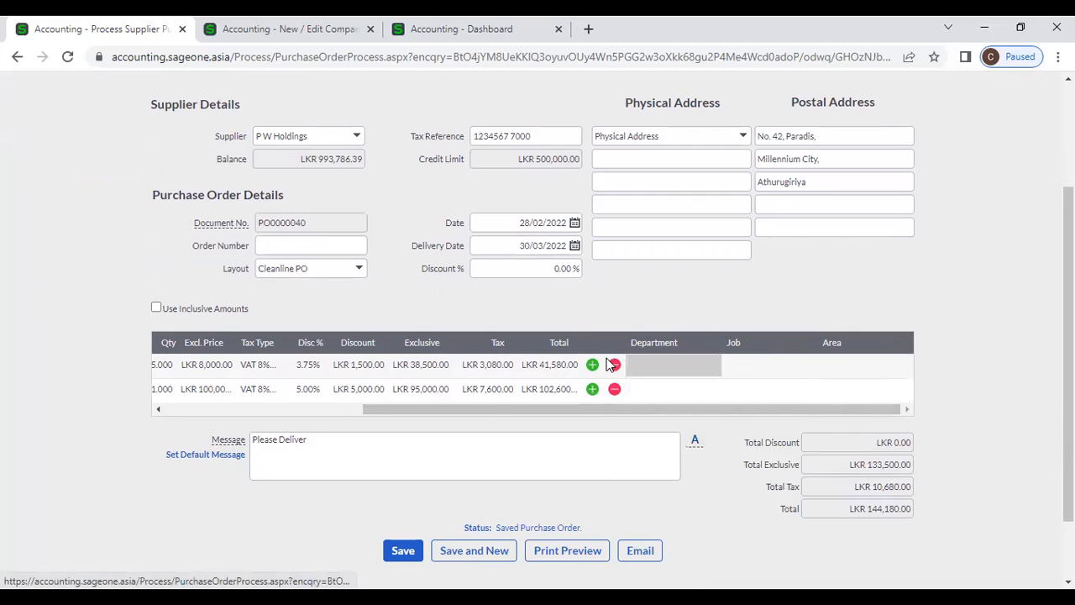
- Change the SONICWAVE line's excluding-tax price to 10,000 and save PO0000040
left_click_drag(476, 409, 179, 411)
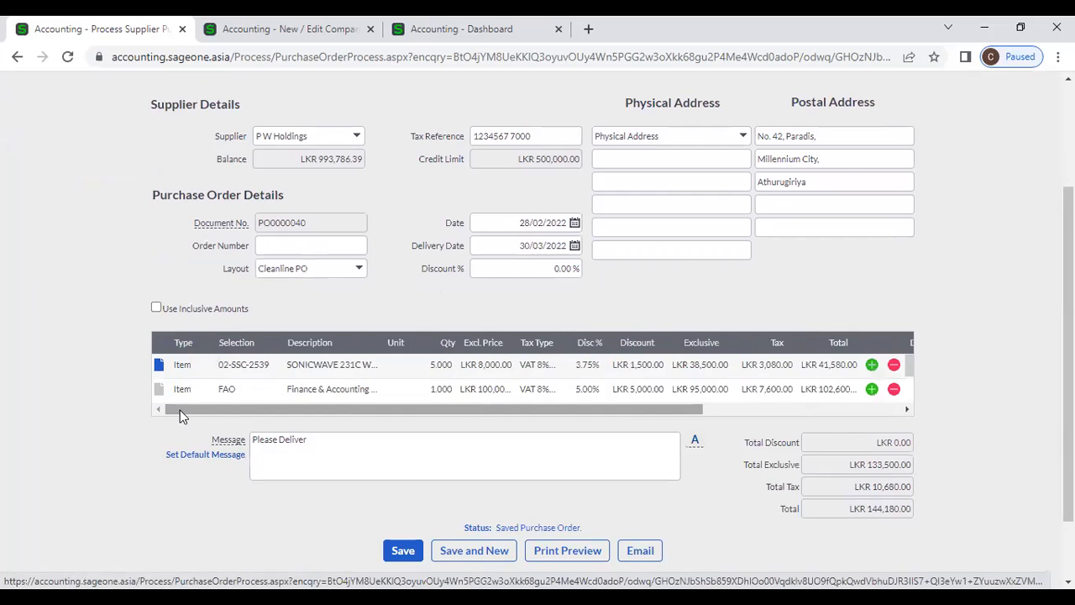
left_click(466, 364)
type("10,000")
key("Tab")
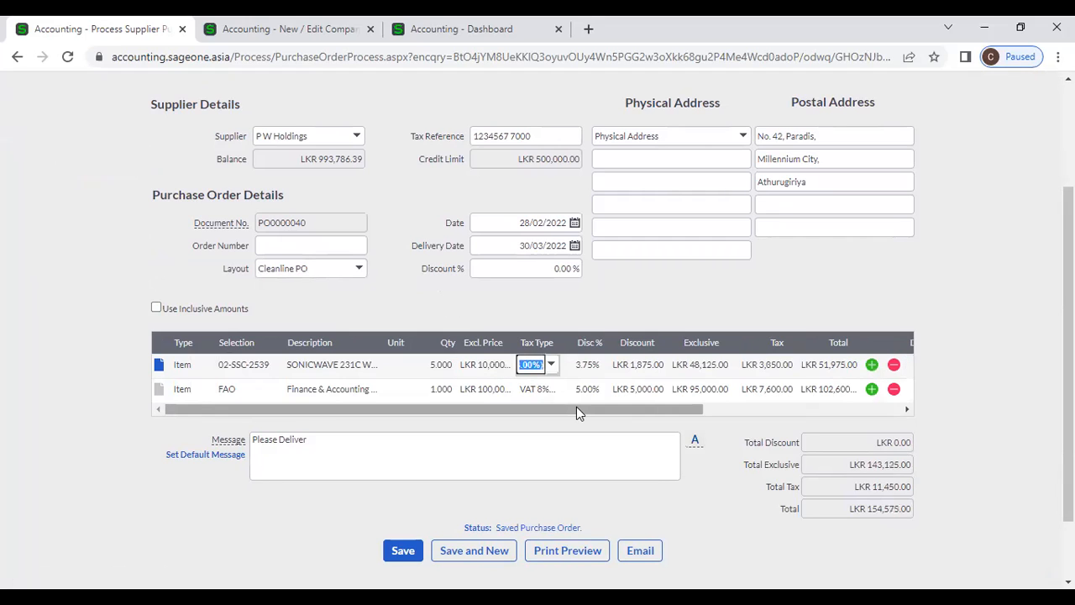
left_click(404, 548)
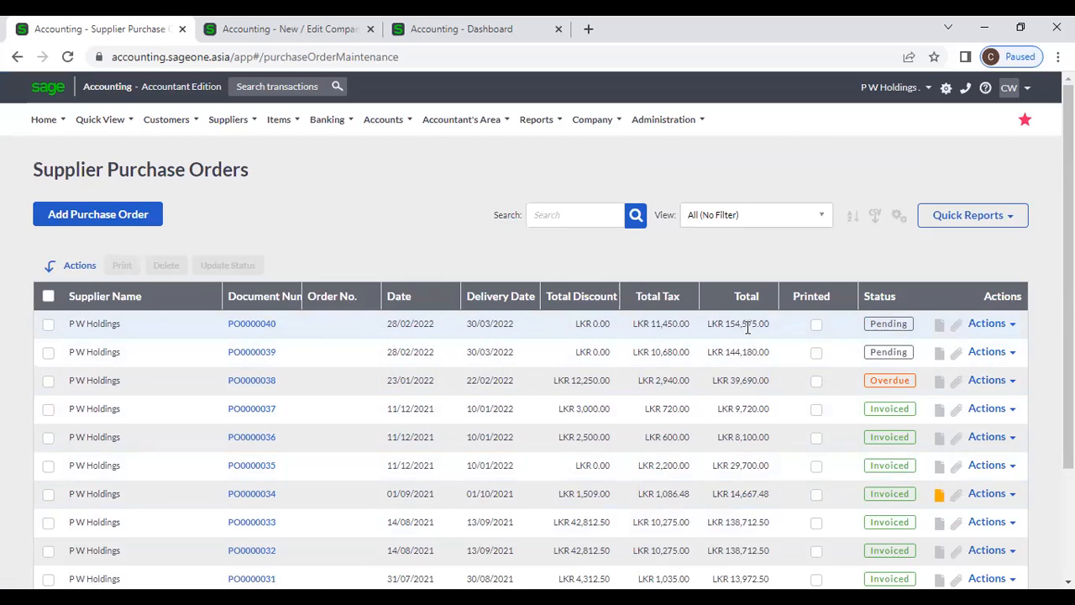
scroll(769, 356, "down", 1)
scroll(770, 356, "down", 3)
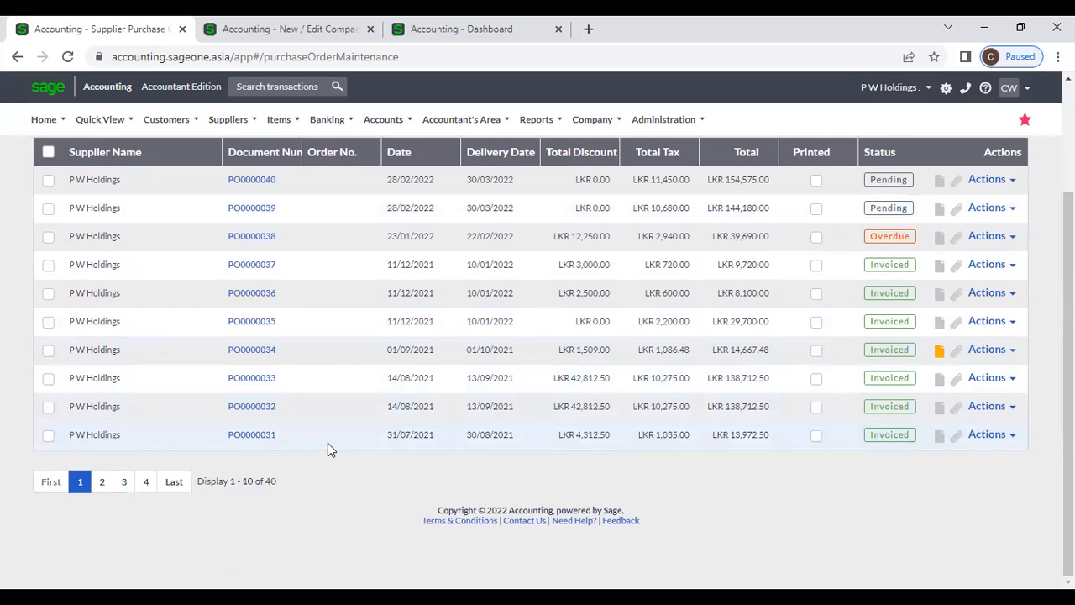
left_click_drag(281, 483, 260, 485)
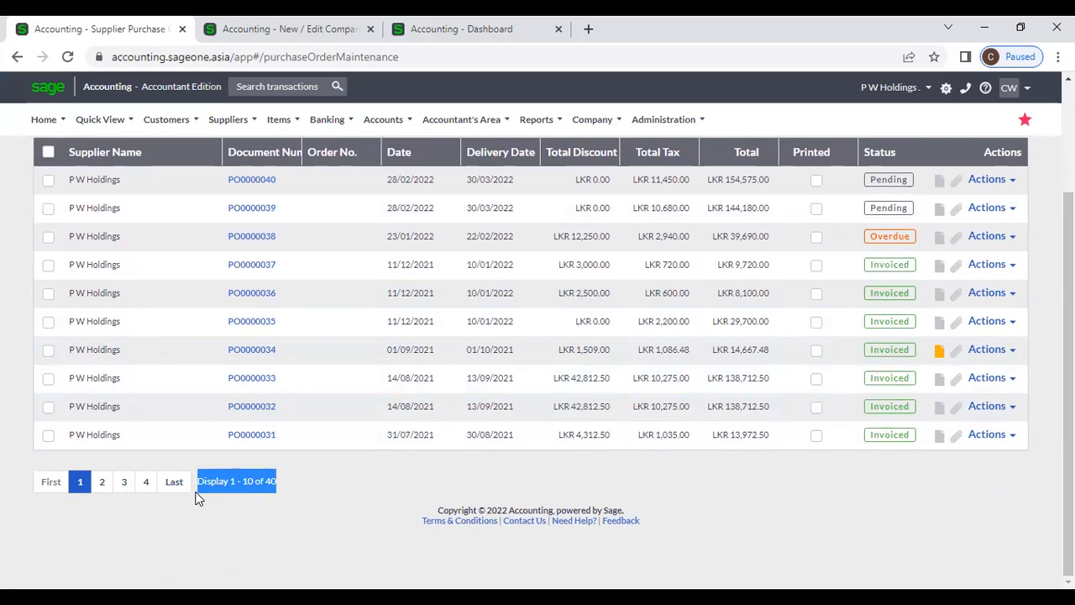
double_click(277, 515)
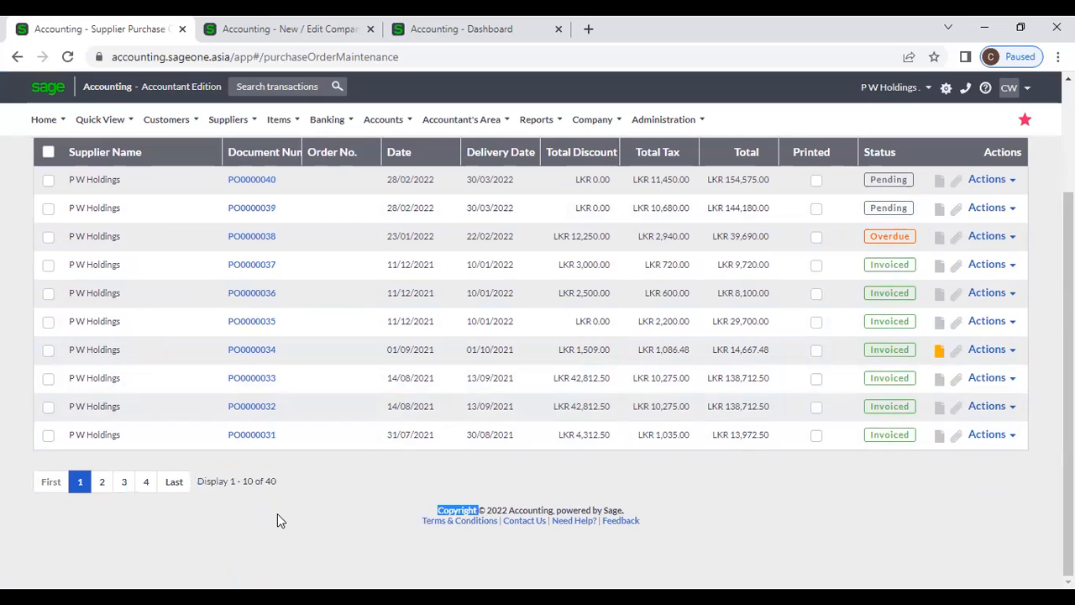
scroll(872, 496, "up", 1)
scroll(872, 495, "up", 1)
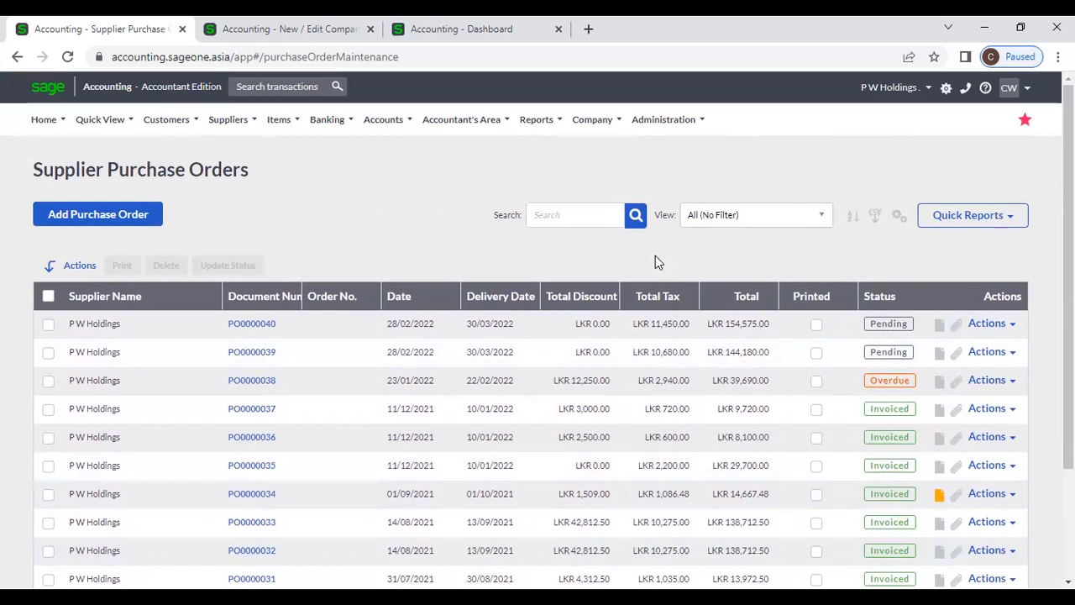
left_click(586, 210)
type("P W")
key("Return")
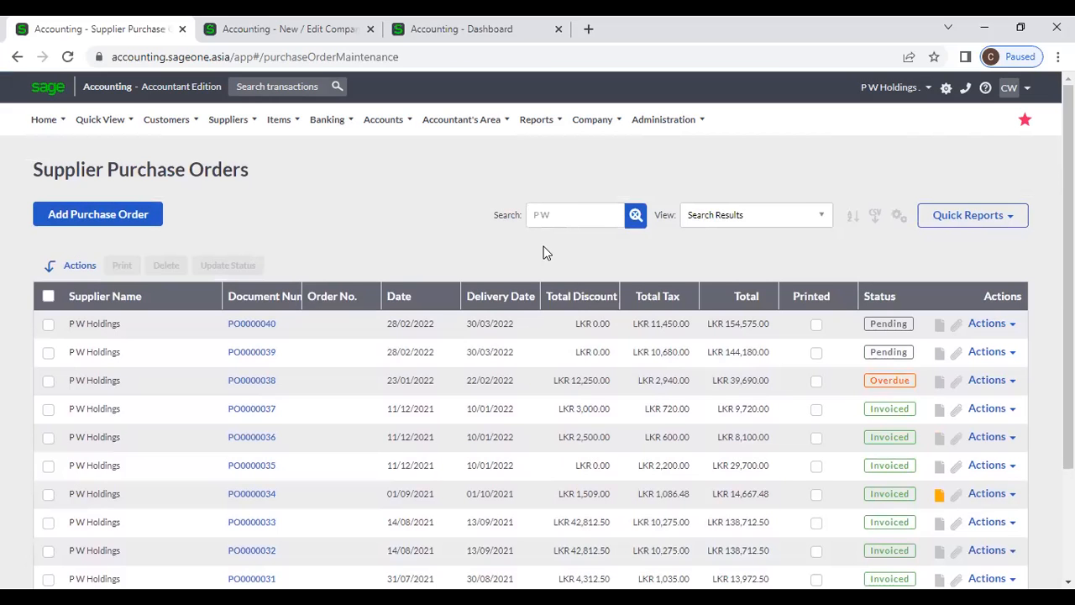
left_click(557, 214)
key("ctrl+a")
type("00040")
key("Return")
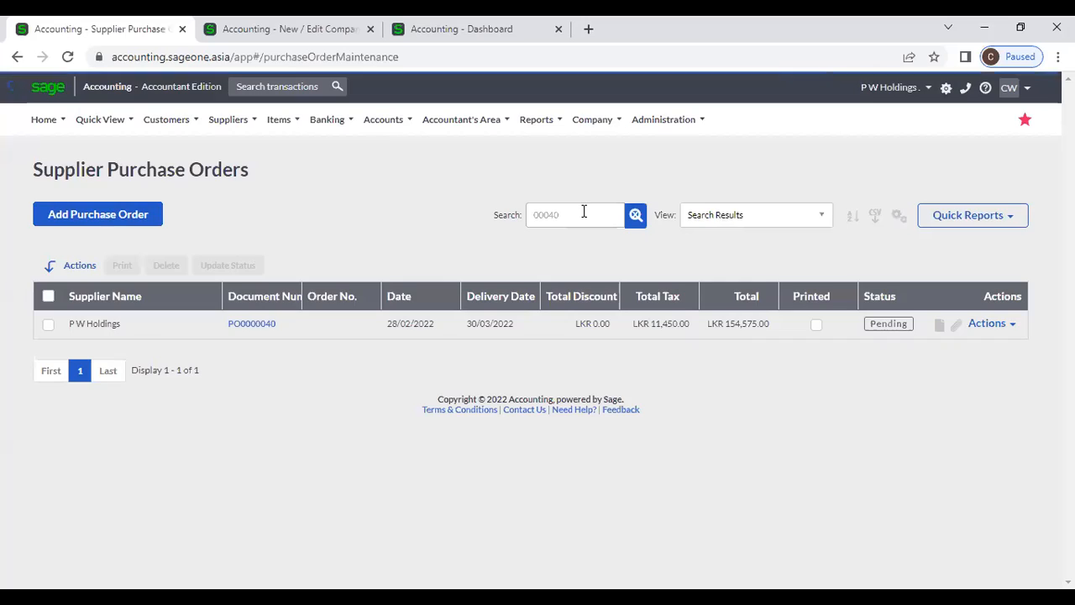
left_click(637, 216)
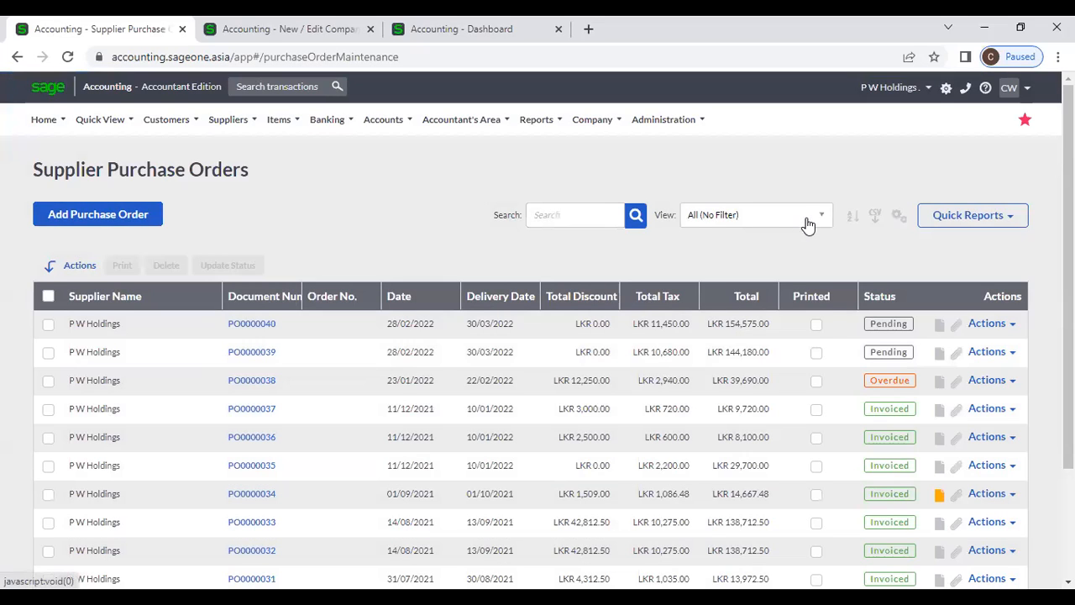
left_click(812, 219)
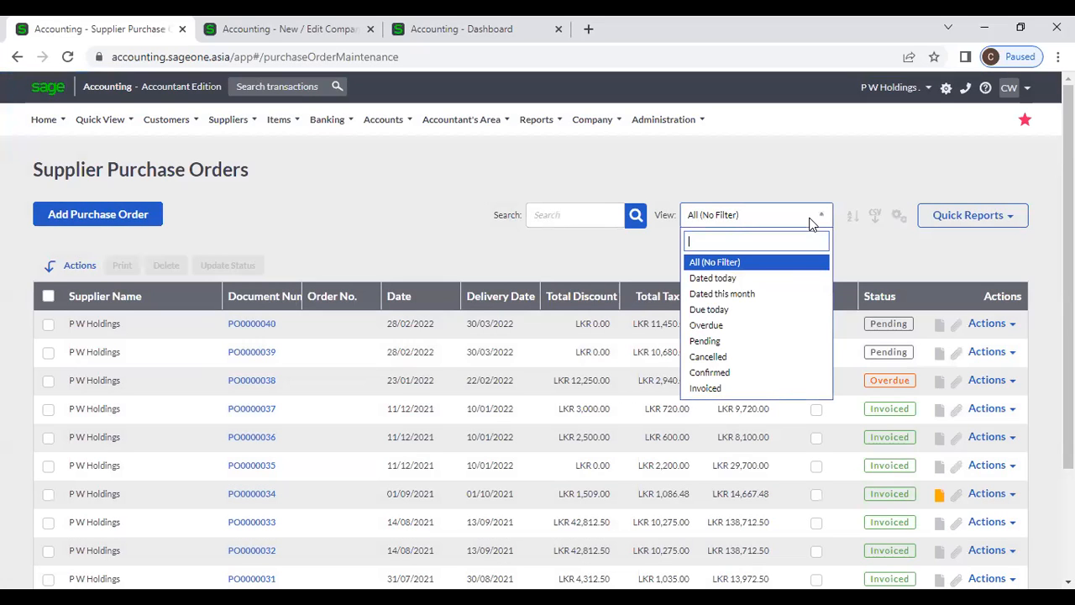
left_click(783, 278)
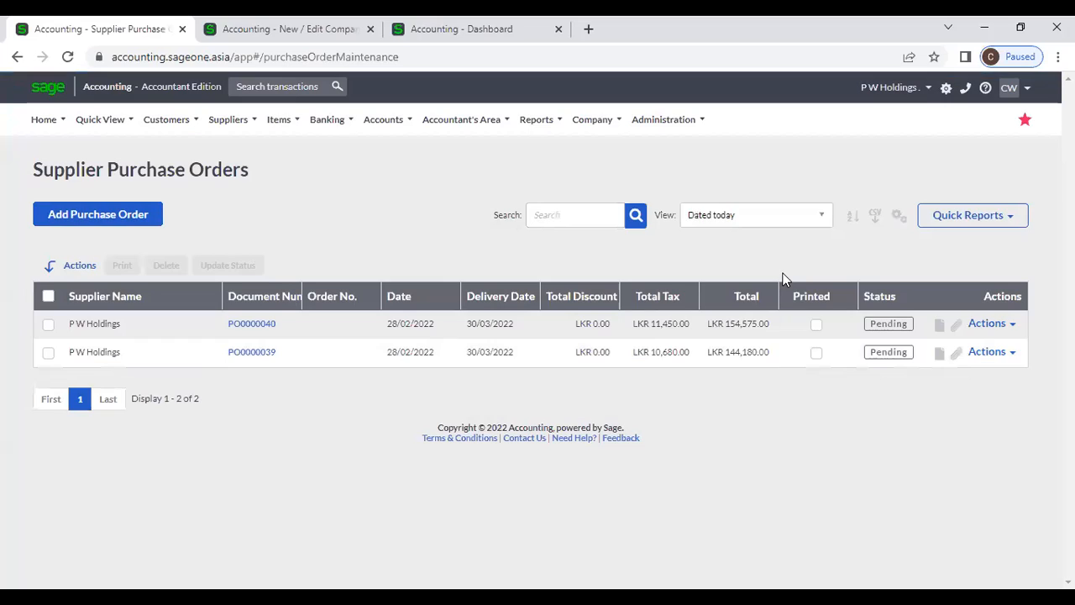
left_click(817, 216)
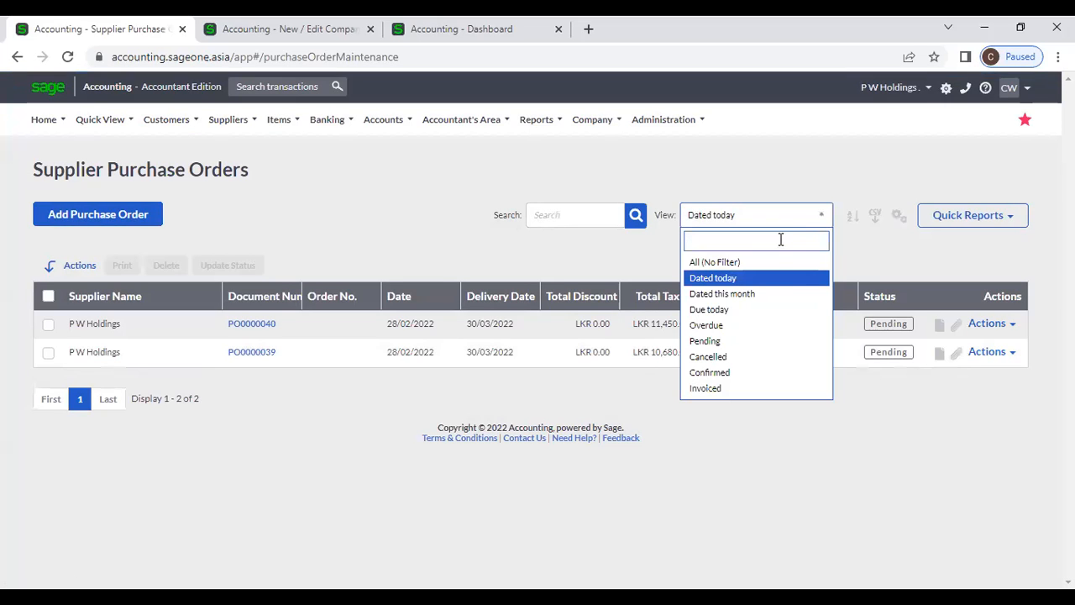
left_click(780, 263)
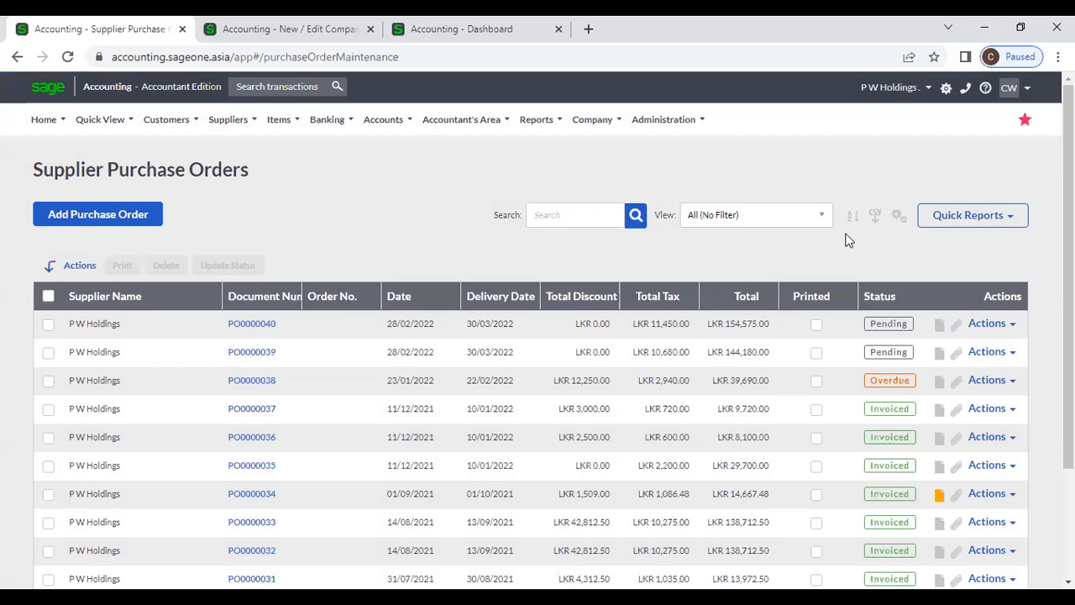
- Apply a two-level multi-column sort: Order Number Z to A, then Total
left_click(853, 220)
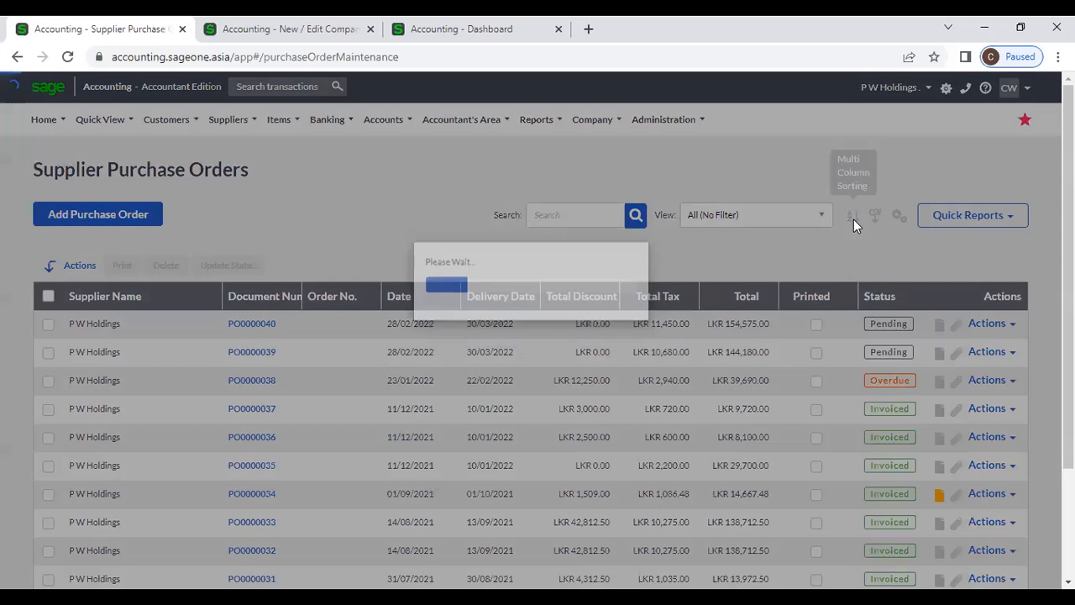
left_click(458, 171)
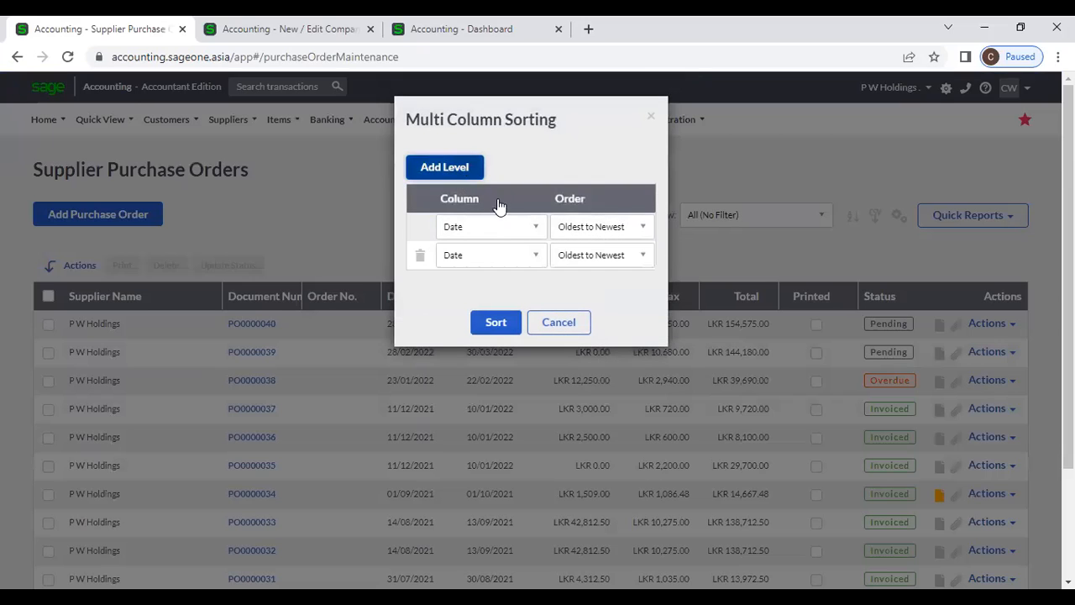
left_click(519, 229)
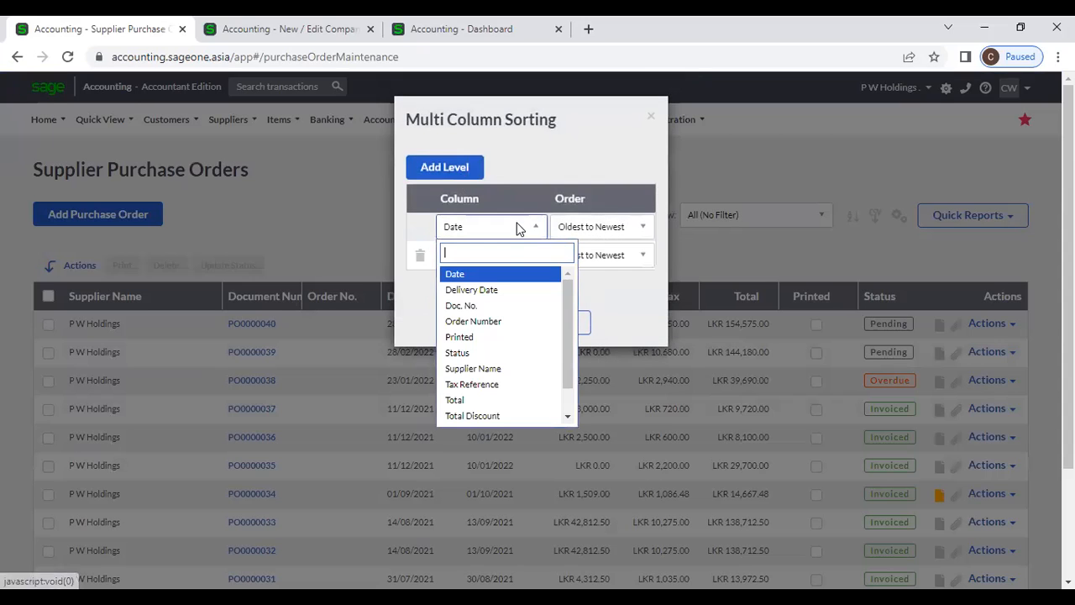
left_click(505, 322)
left_click(616, 234)
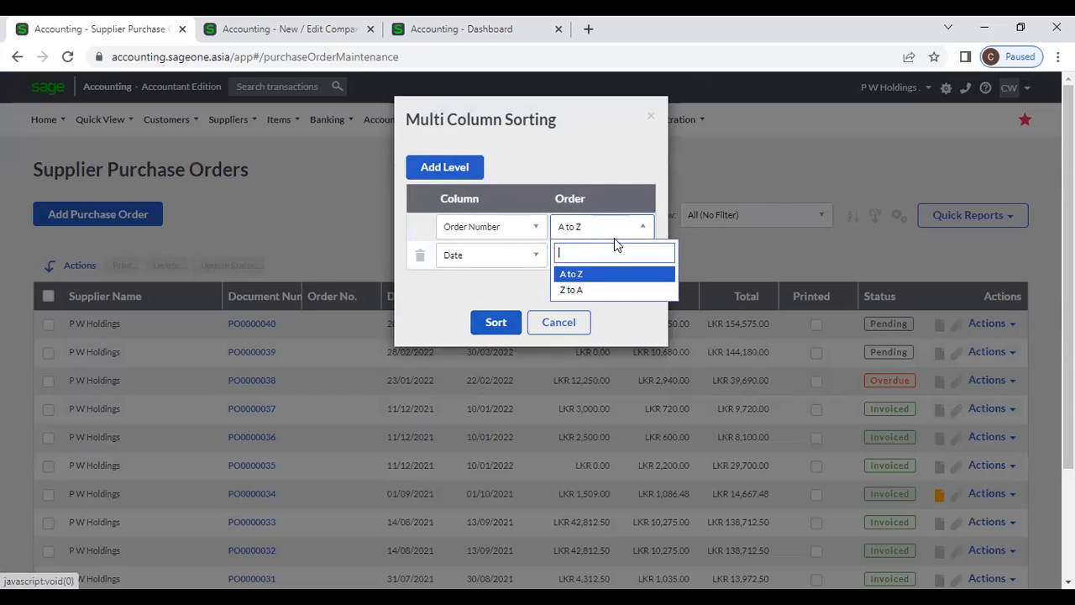
left_click(608, 291)
left_click(512, 263)
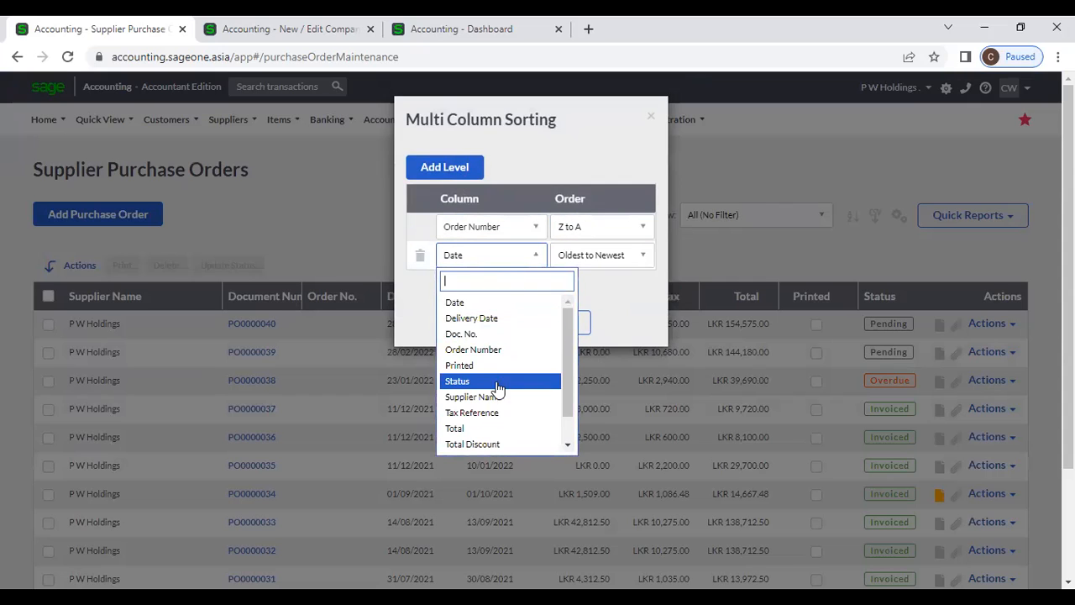
left_click(492, 428)
left_click(496, 323)
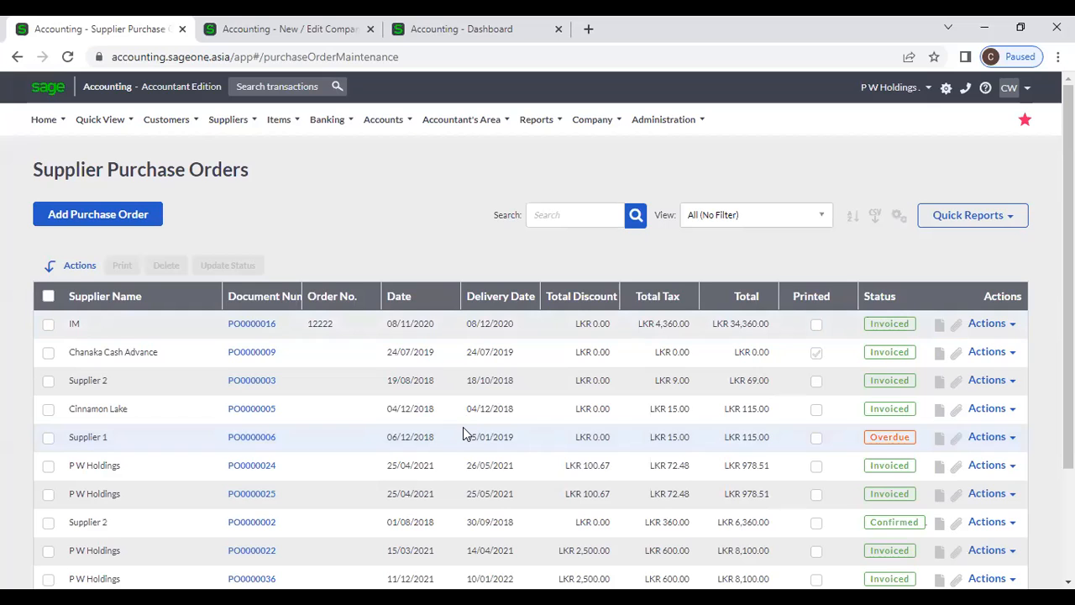
left_click(899, 218)
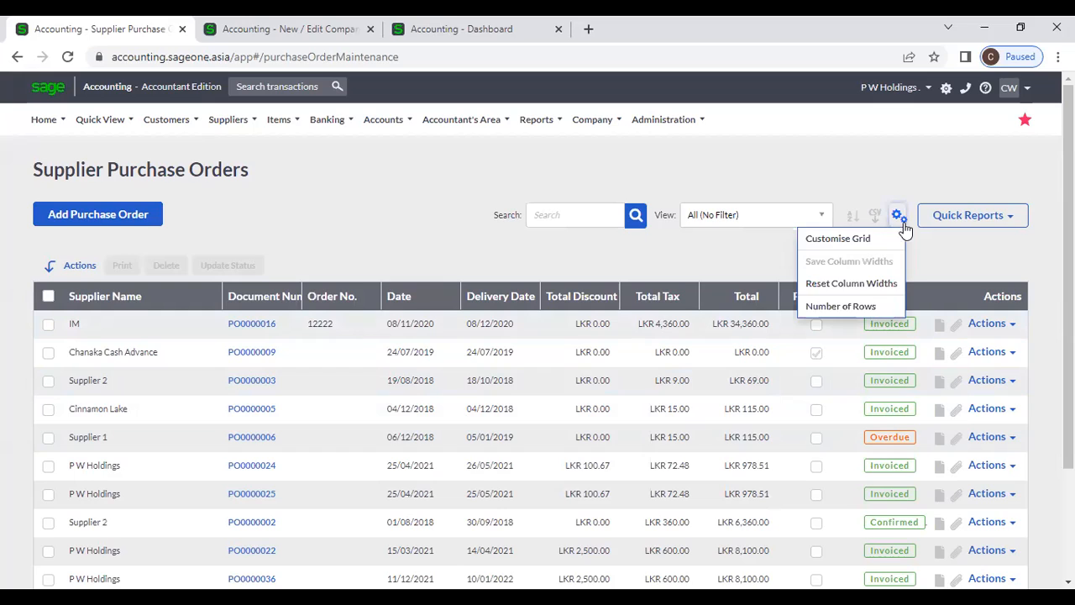
left_click(841, 239)
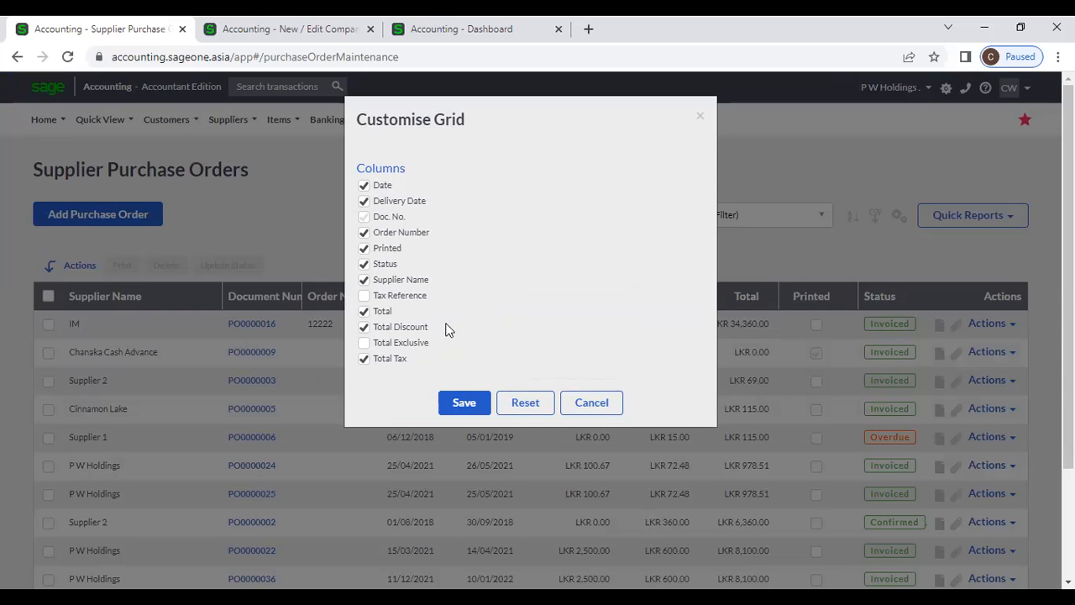
left_click(363, 328)
left_click(588, 405)
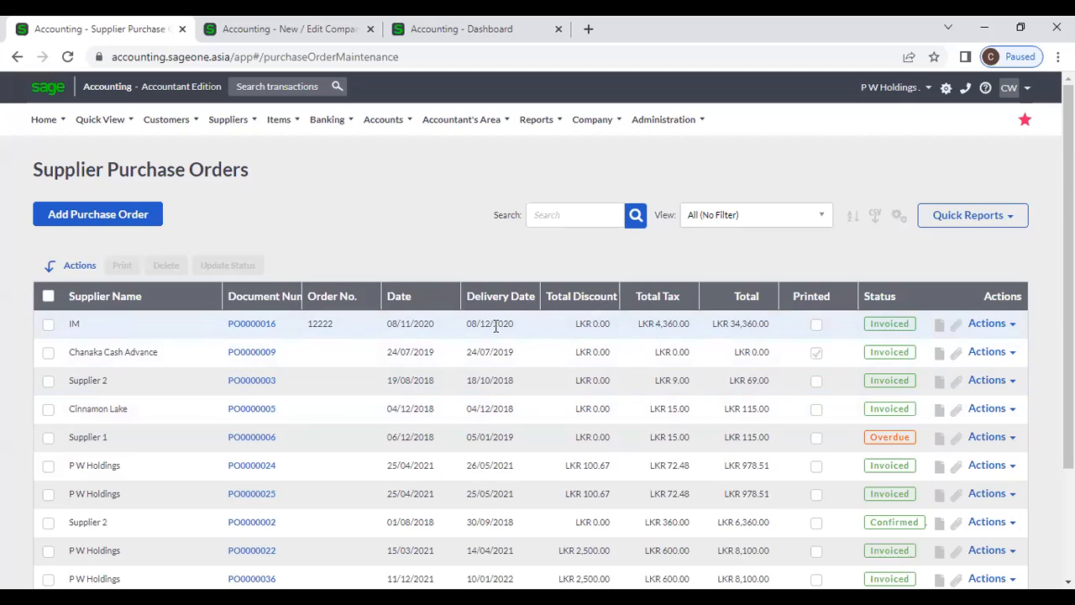
- Sort by Supplier Name, then by Document Number with newest orders first
left_click(141, 298)
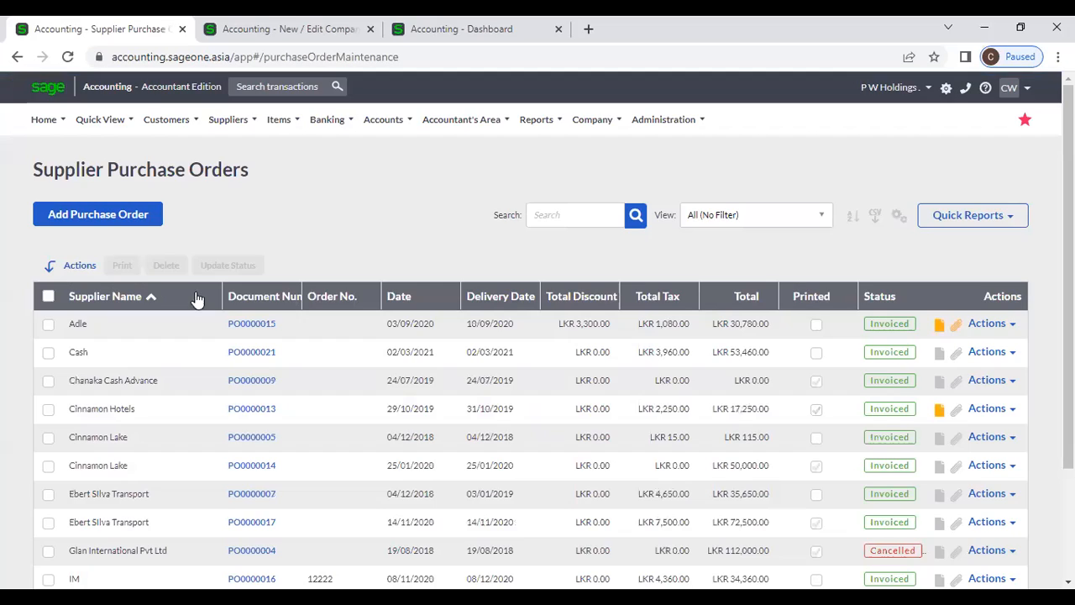
left_click(257, 299)
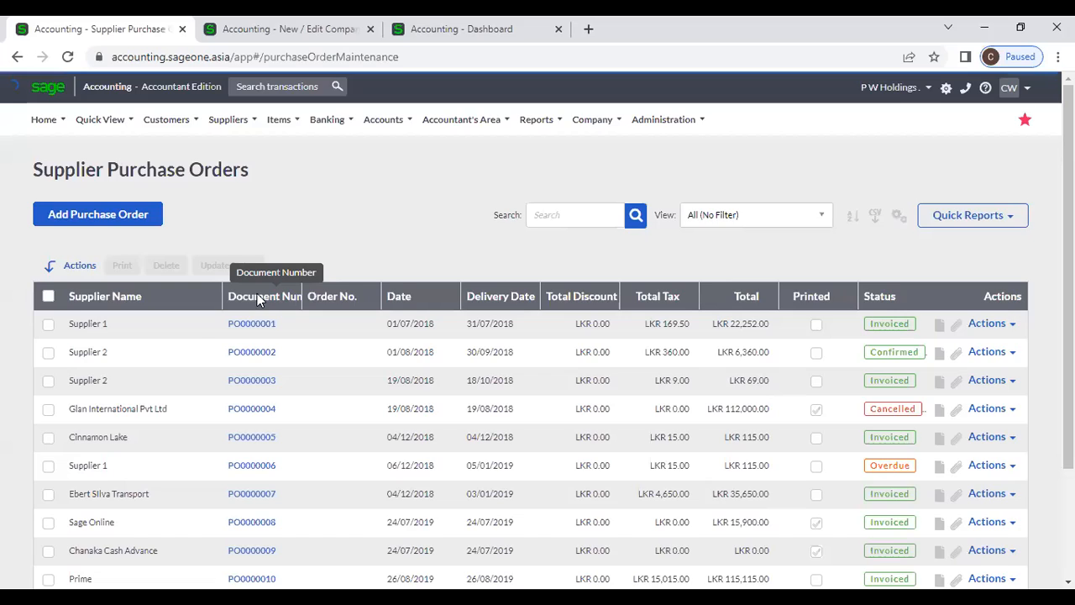
left_click(257, 296)
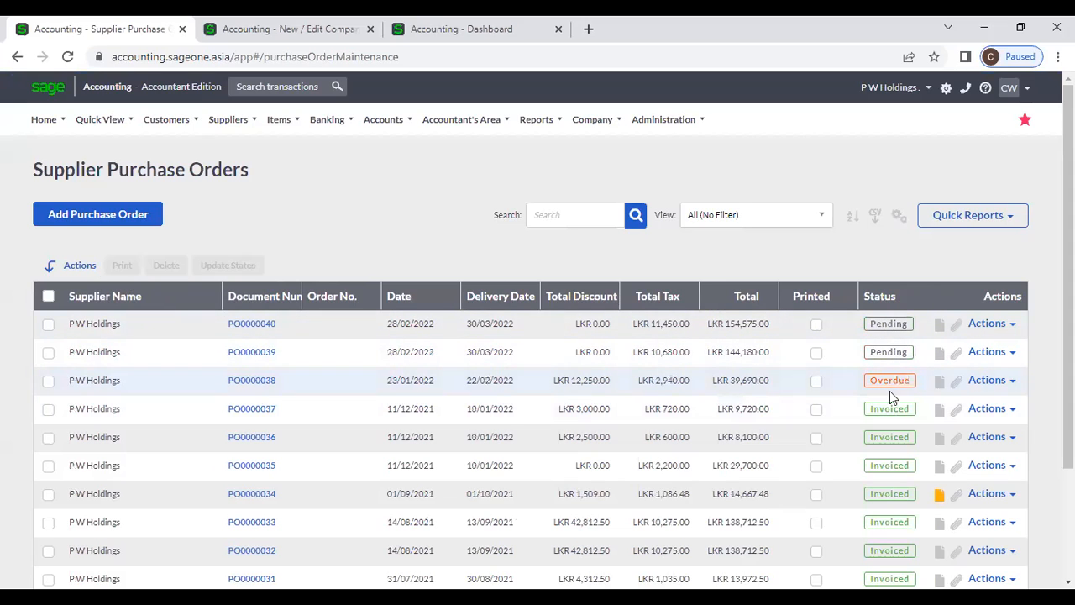
- Page through order pages 2, 3 and 4, then return to page 1
scroll(895, 446, "down", 3)
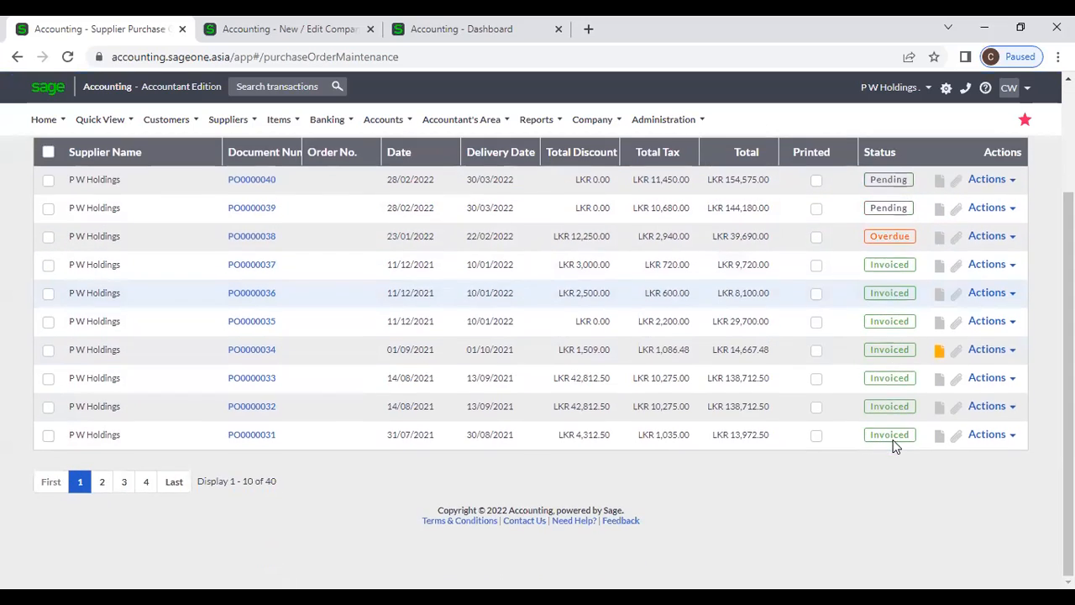
left_click(107, 484)
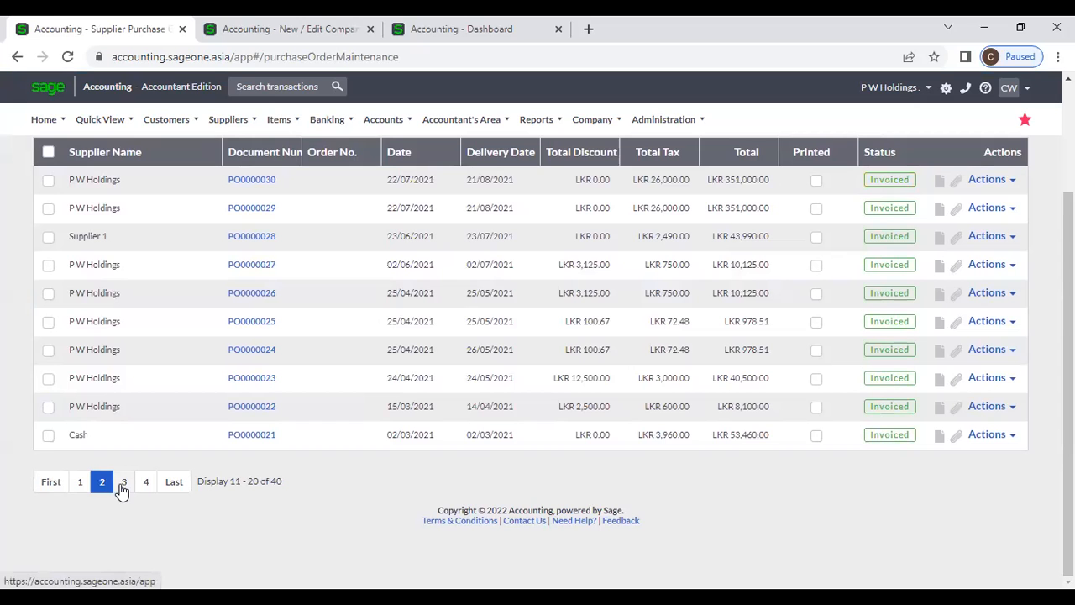
left_click(122, 487)
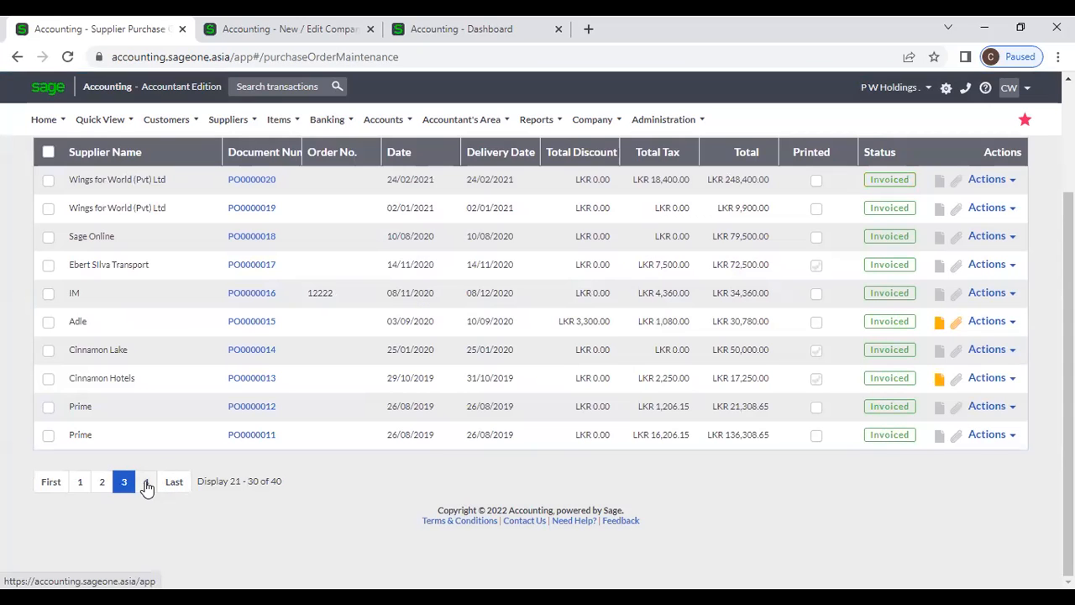
left_click(145, 484)
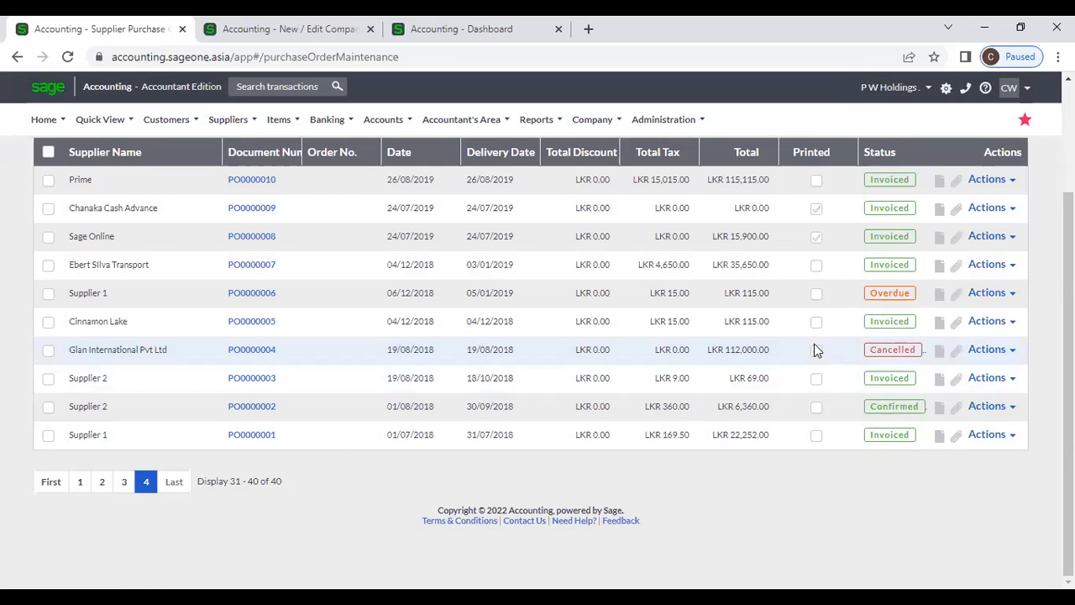
left_click(815, 349)
scroll(813, 352, "up", 1)
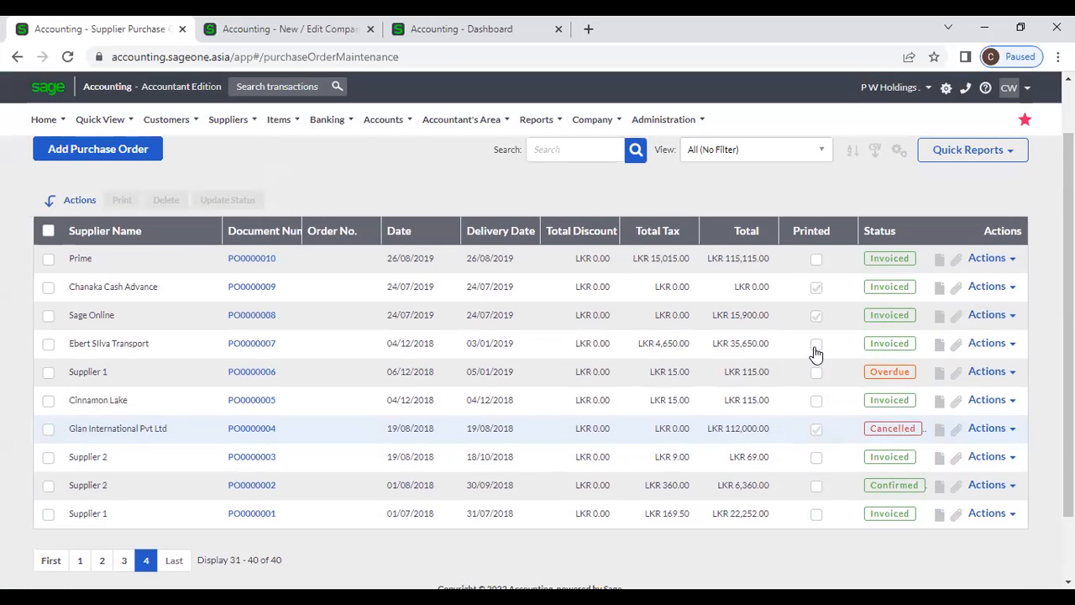
left_click(79, 559)
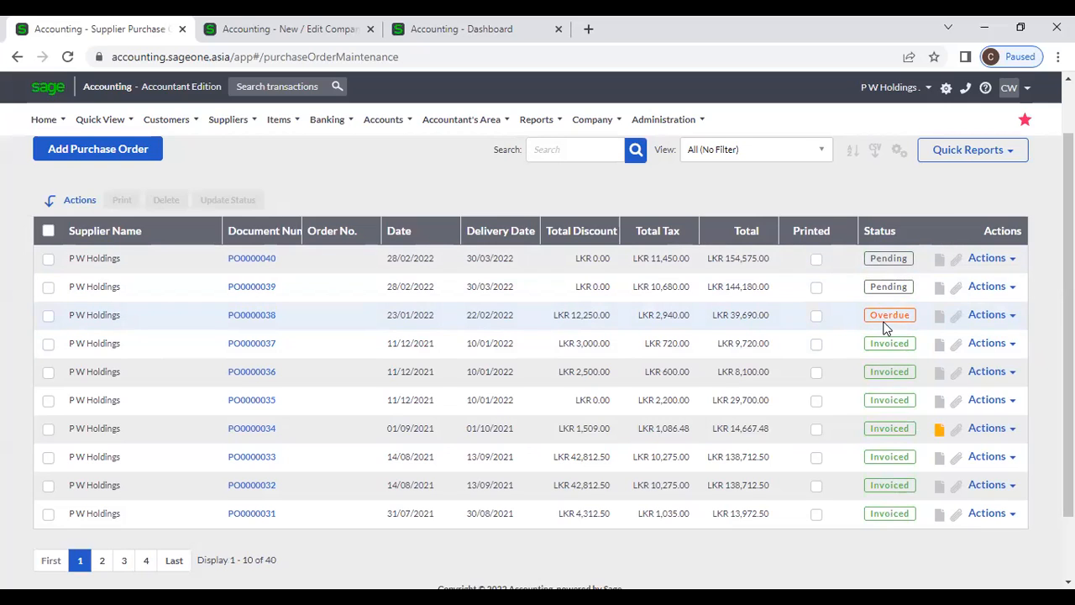
- Revisit page 4, come back to page 1, and tick PO0000040
scroll(773, 357, "up", 2)
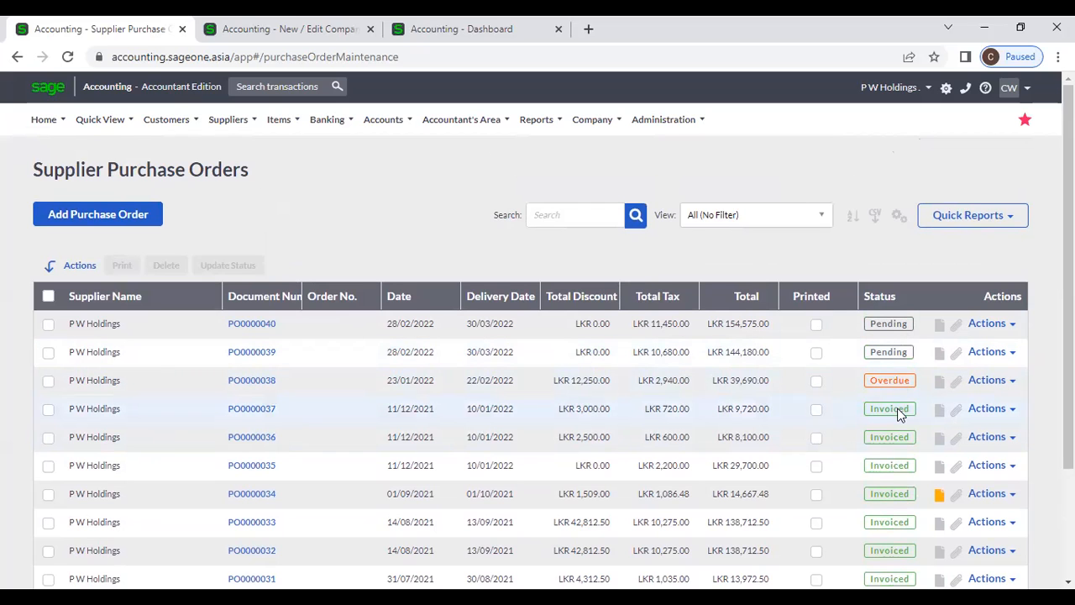
scroll(893, 416, "down", 3)
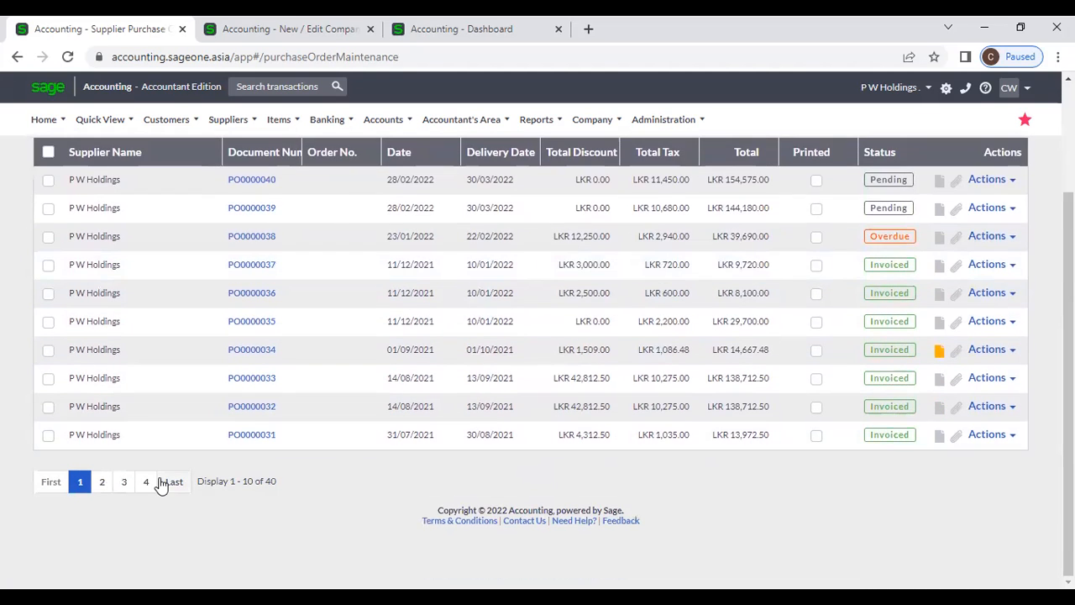
left_click(147, 483)
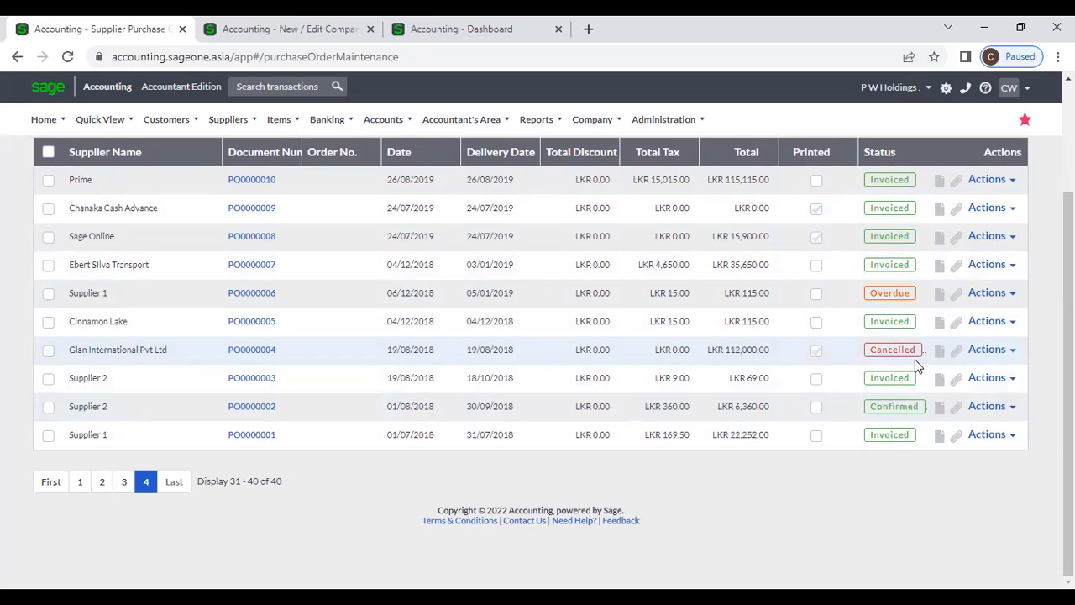
left_click(76, 482)
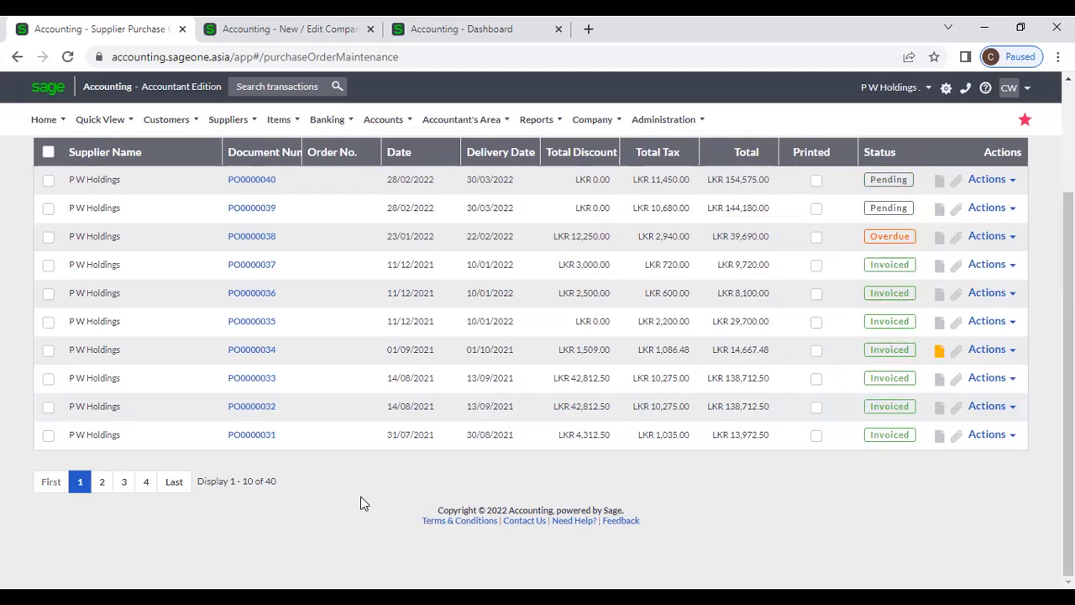
scroll(115, 423, "up", 2)
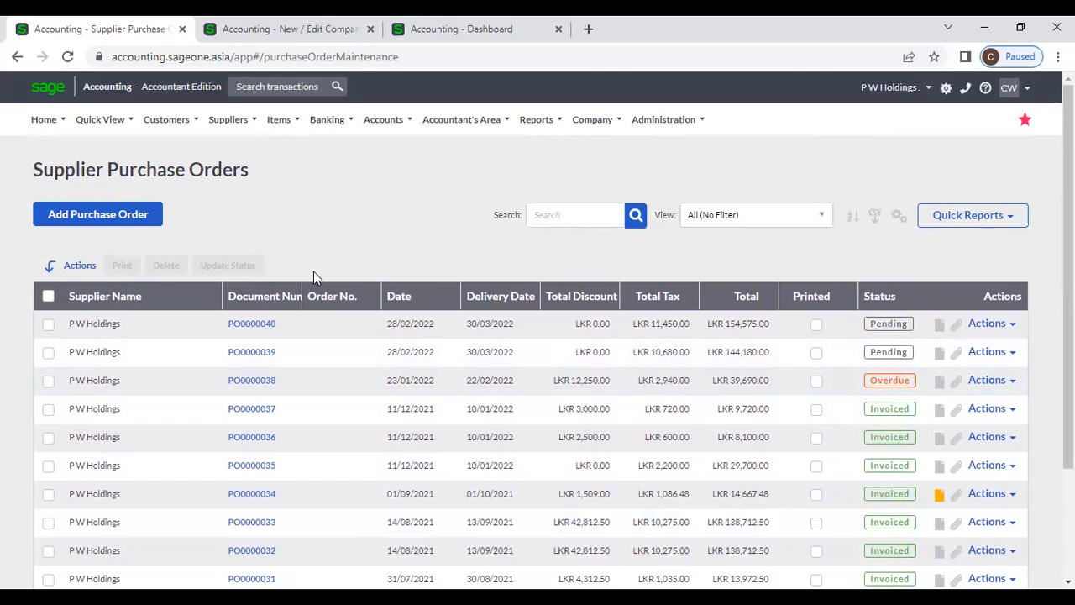
left_click(48, 325)
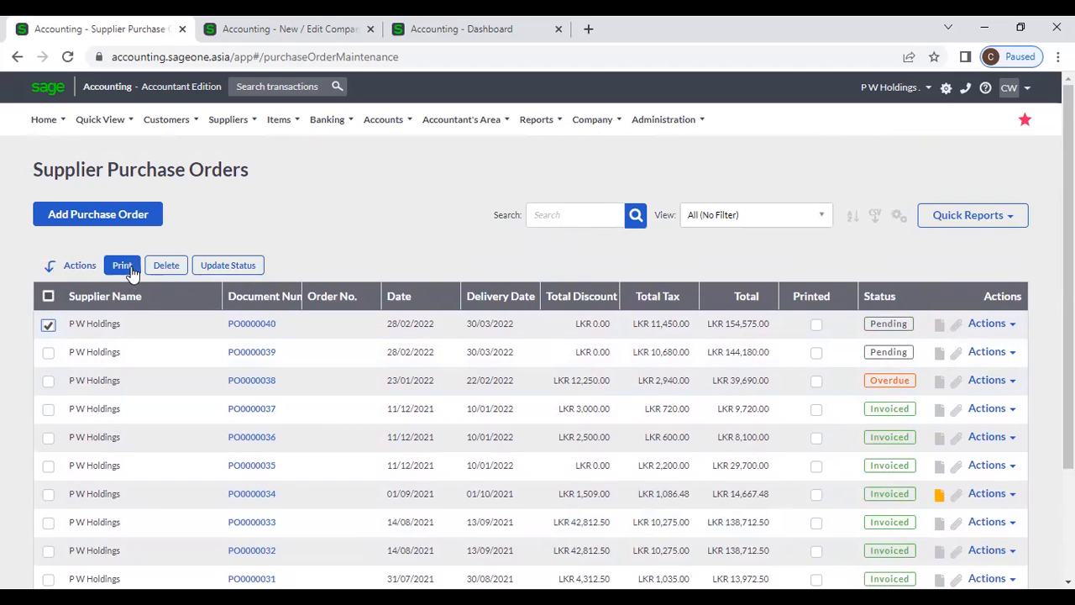
- Tick purchase orders PO0000040, PO0000039, PO0000038 and PO0000037
left_click(49, 328)
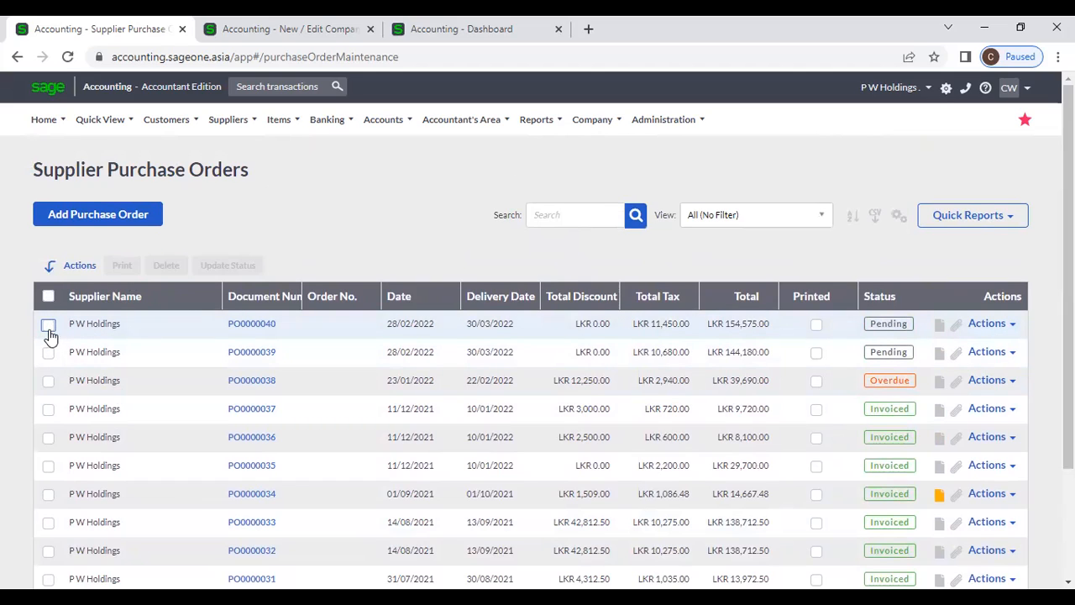
left_click(49, 328)
left_click(48, 353)
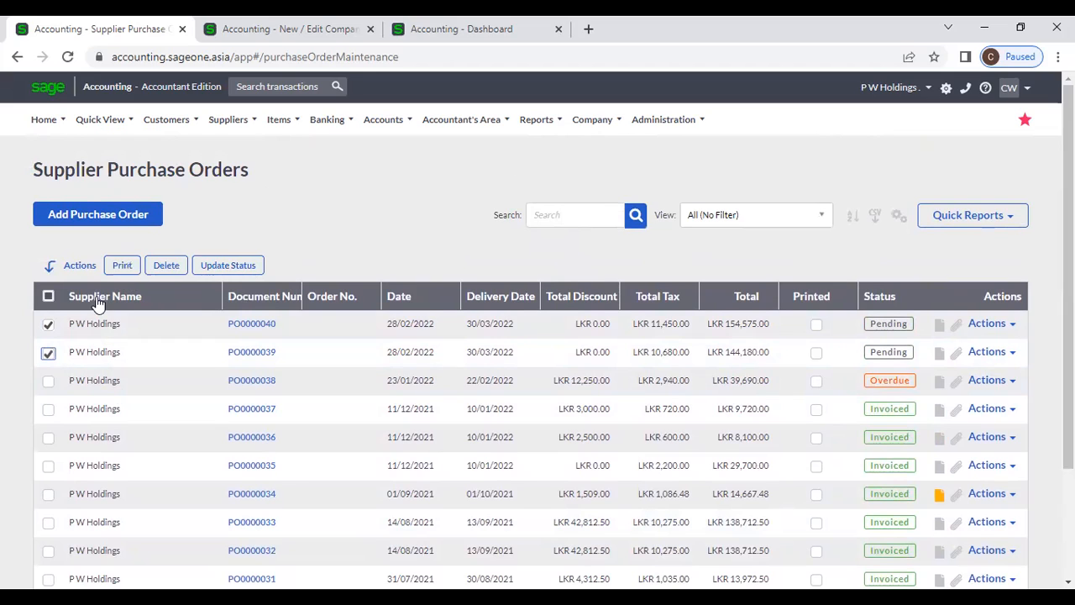
left_click(47, 381)
left_click(48, 409)
- Review the available statuses in Update Status, then cancel without changing anything
left_click(208, 266)
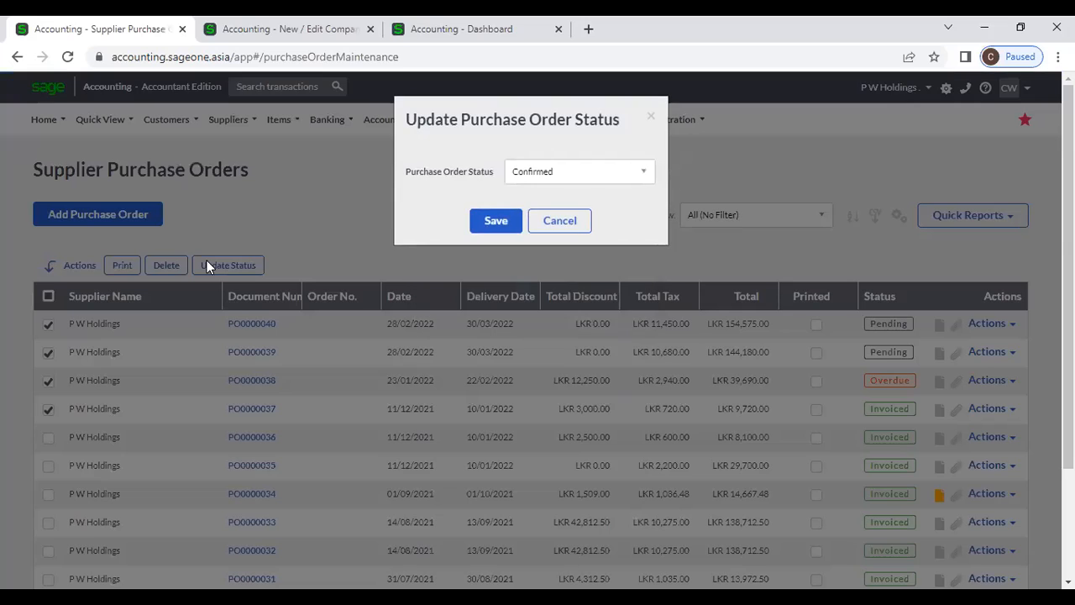
left_click(593, 178)
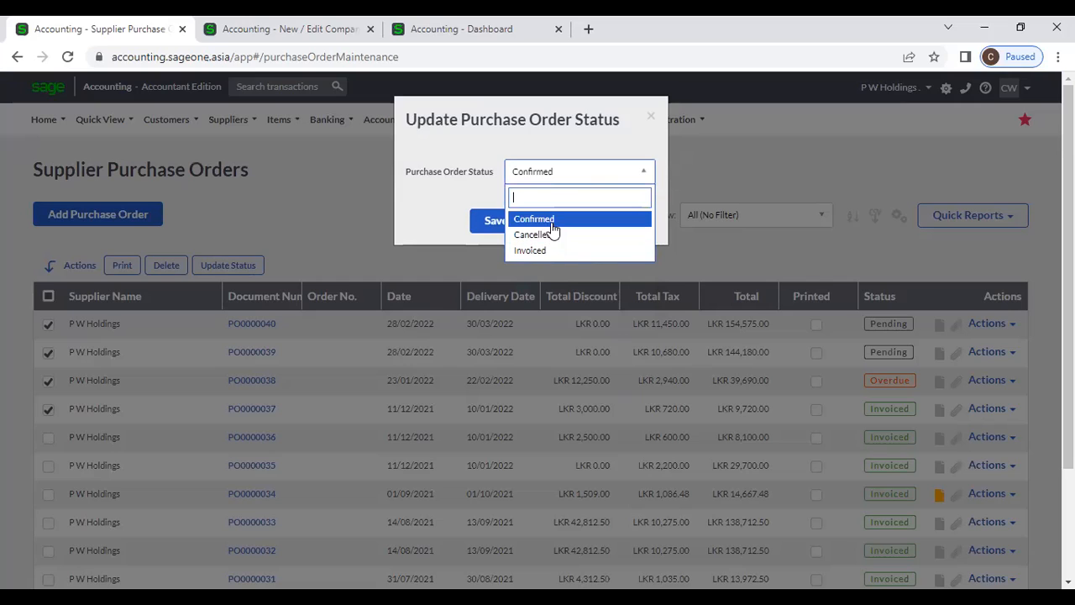
left_click(478, 195)
left_click(578, 224)
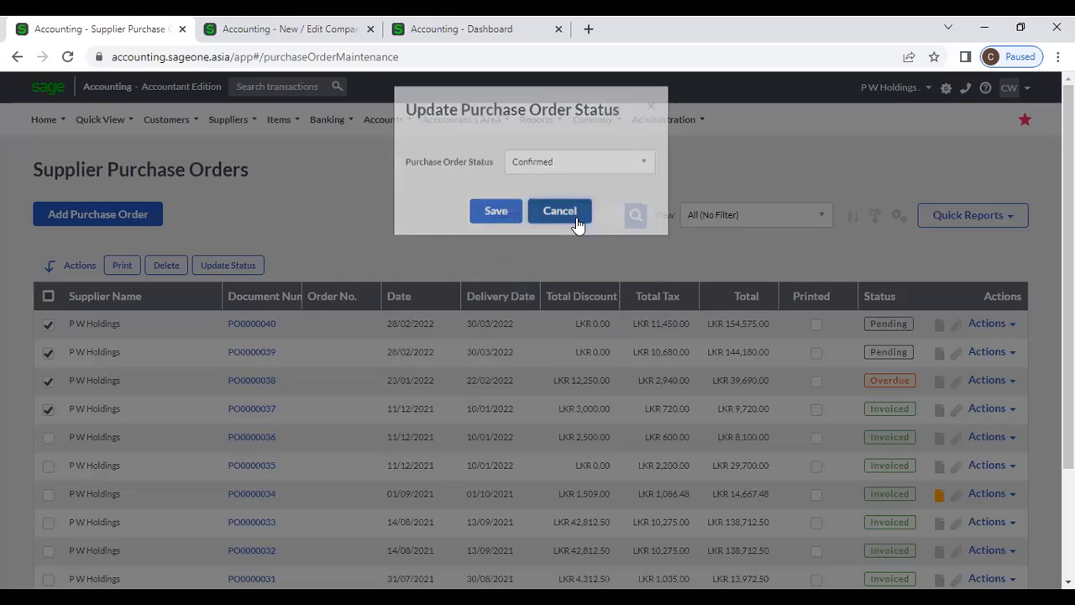
- Untick PO0000040, PO0000039, PO0000038 and PO0000037
left_click(48, 324)
left_click(48, 353)
left_click(48, 381)
left_click(47, 410)
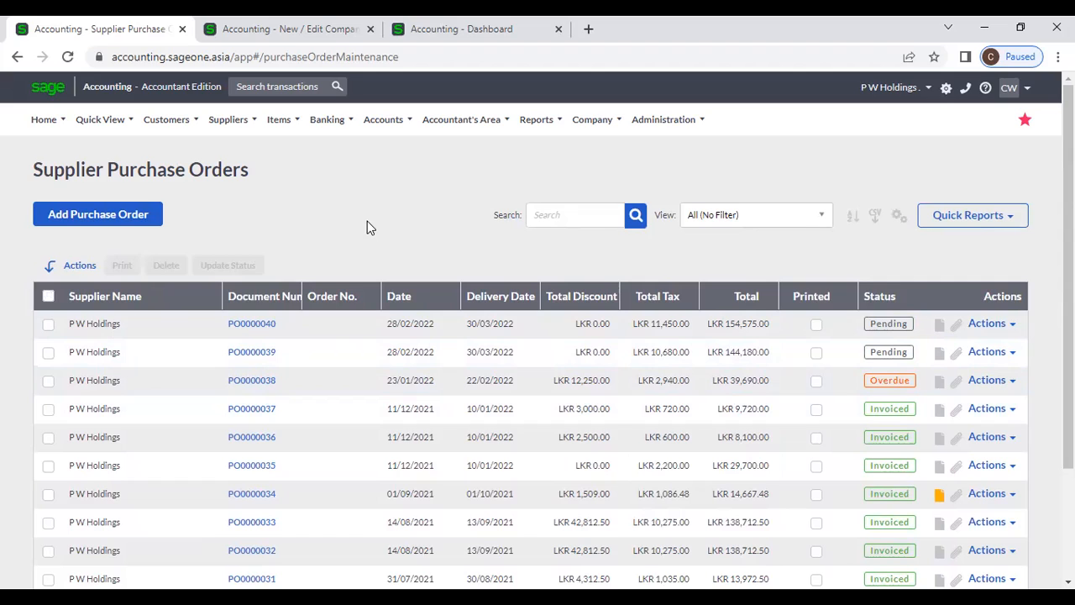
- Review PO0000040's Actions options, then open the order and its Options menu
left_click(1006, 326)
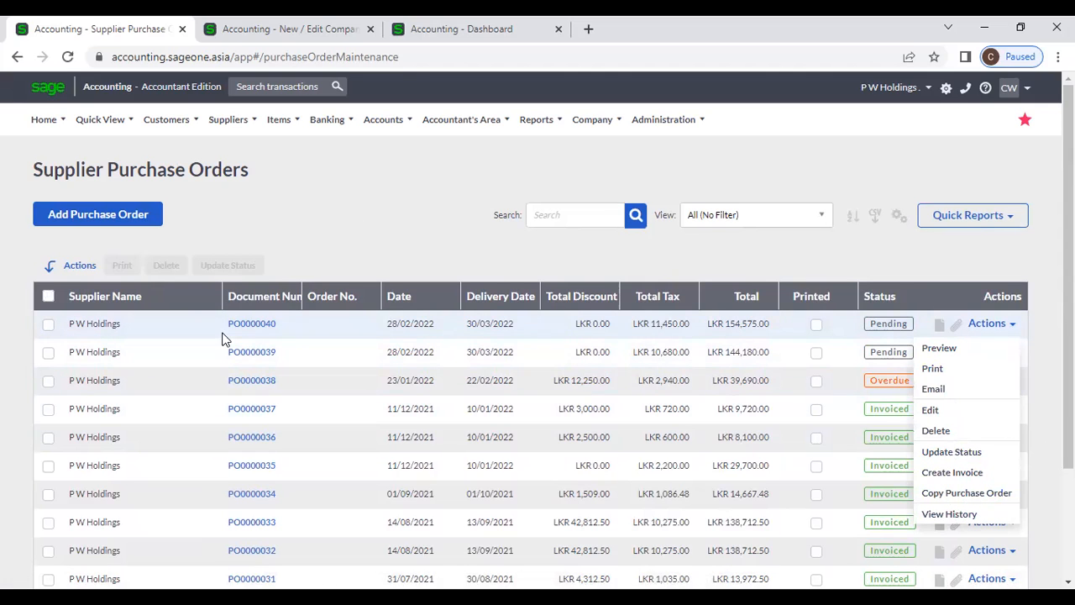
left_click(247, 324)
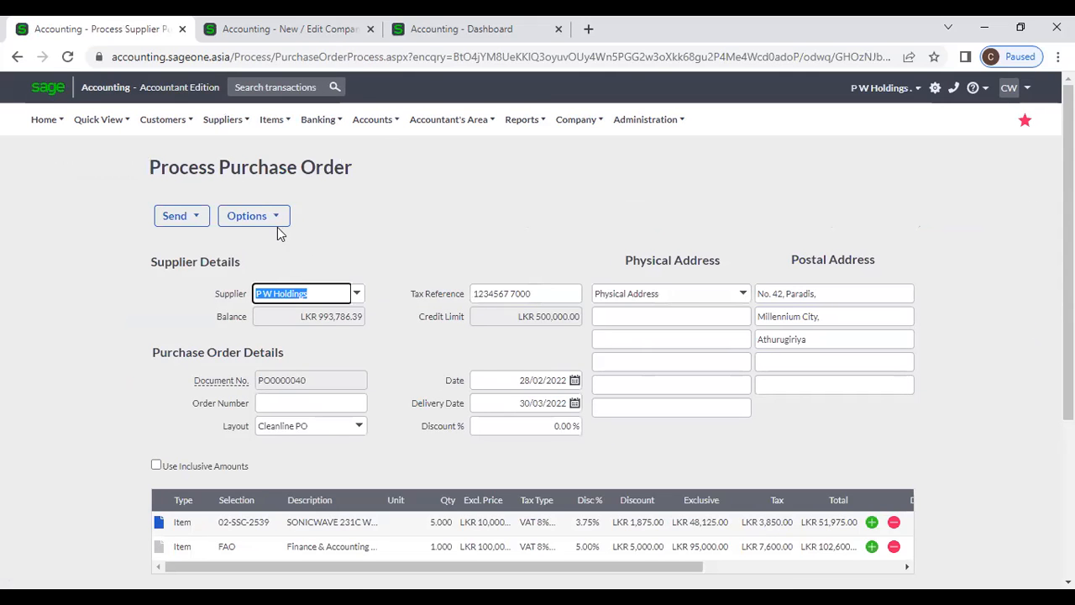
left_click(269, 220)
left_click(261, 217)
left_click(261, 220)
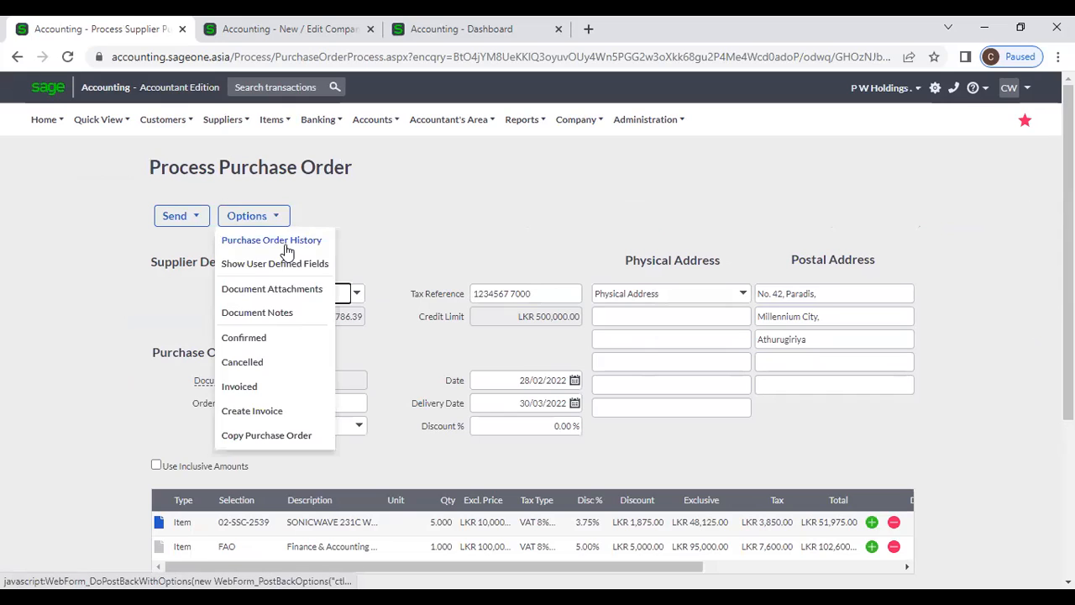
left_click(290, 243)
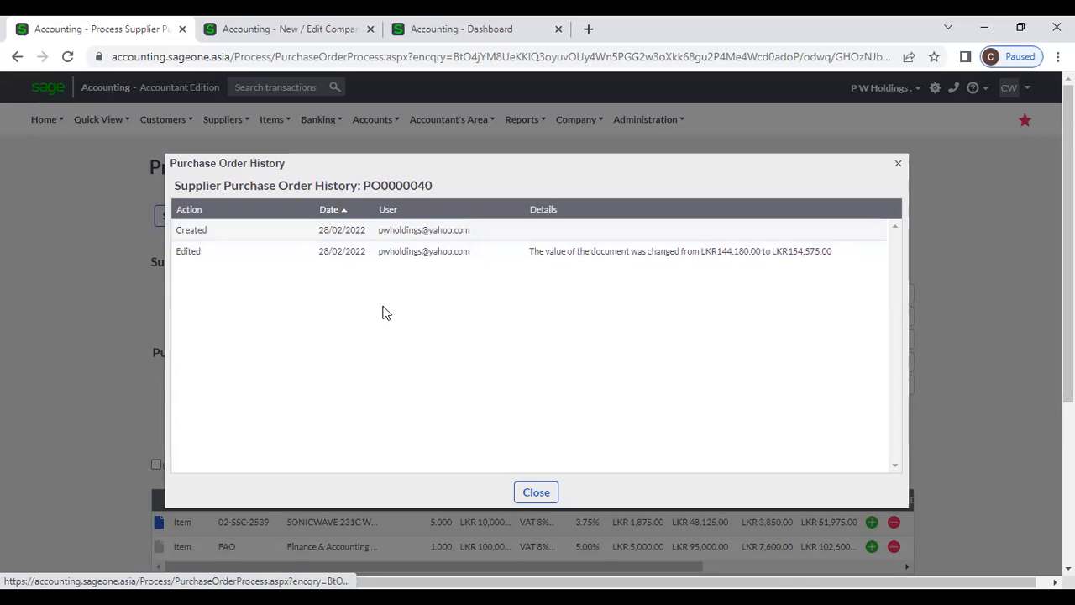
left_click(536, 492)
left_click(267, 216)
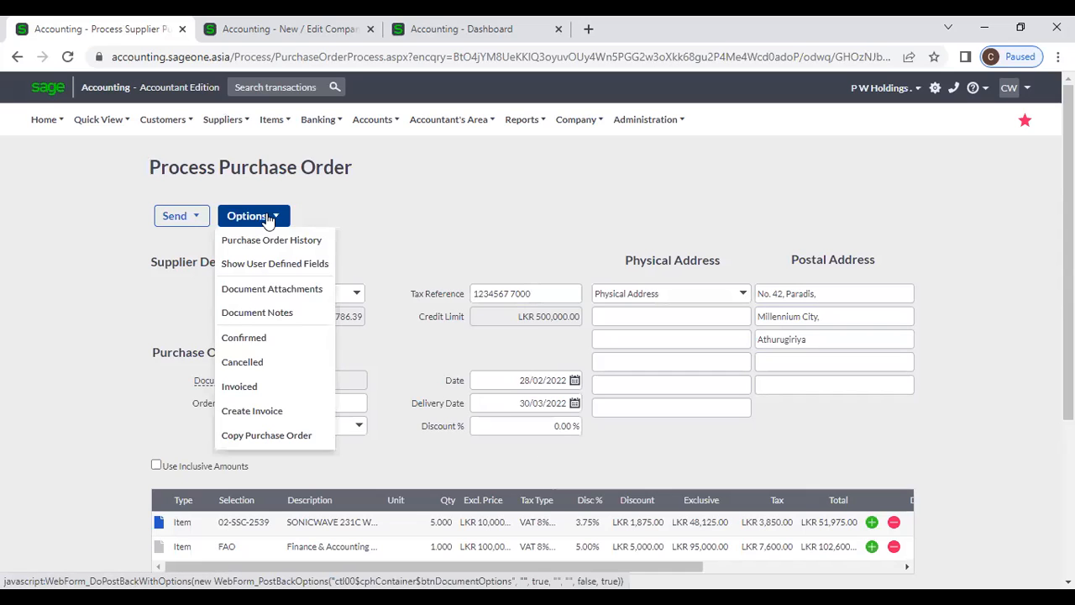
left_click(288, 263)
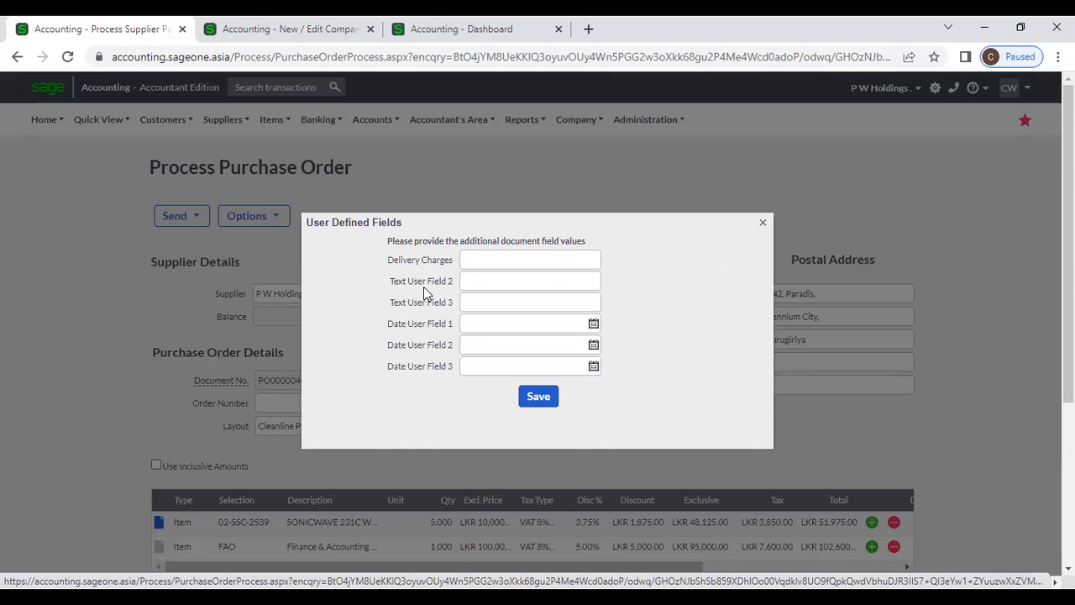
left_click(762, 224)
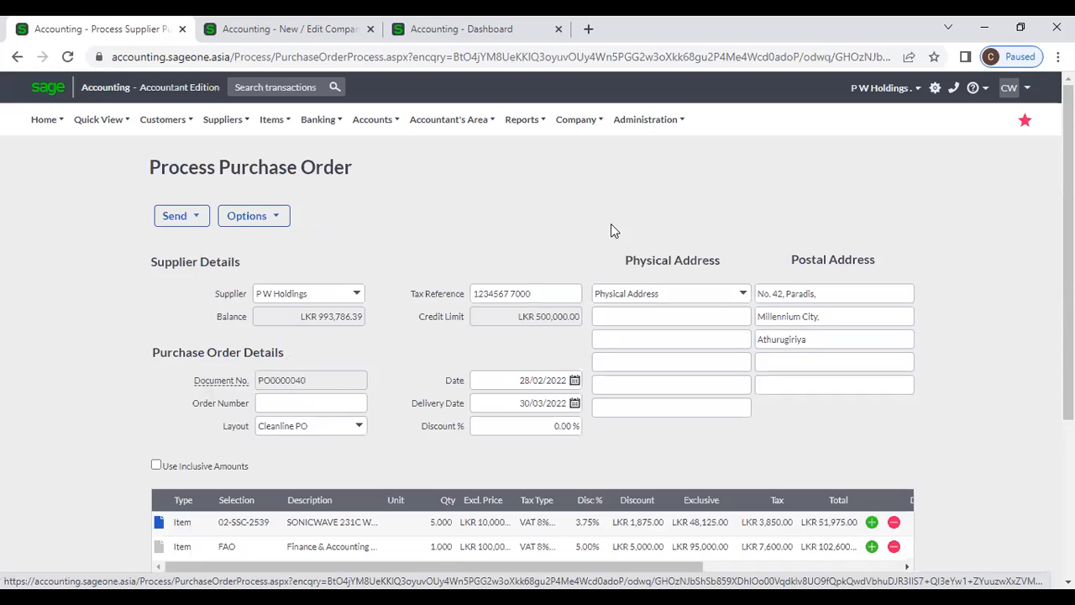
left_click(252, 216)
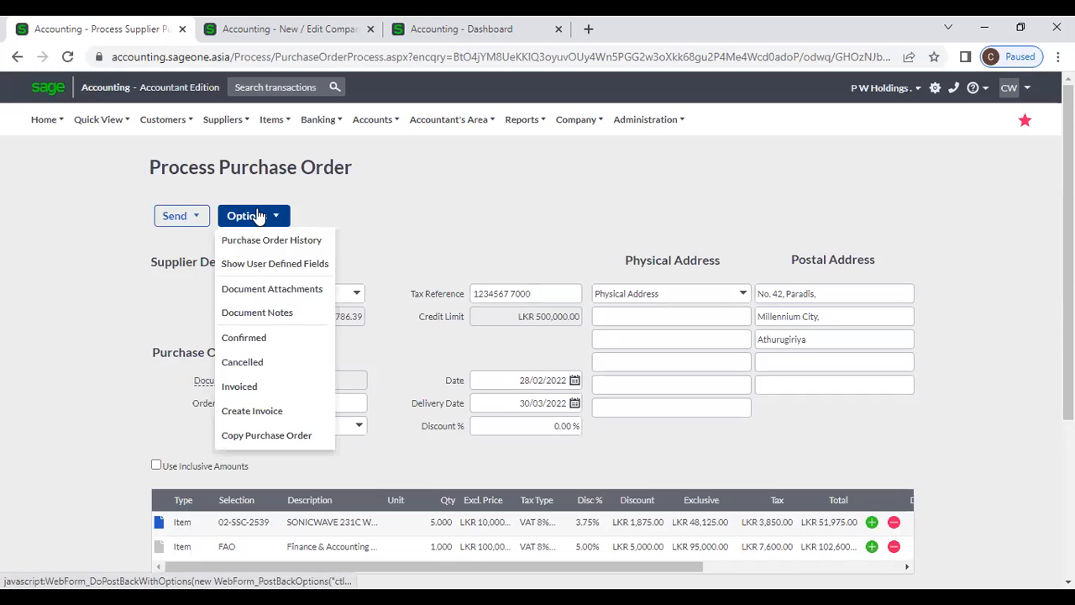
left_click(305, 289)
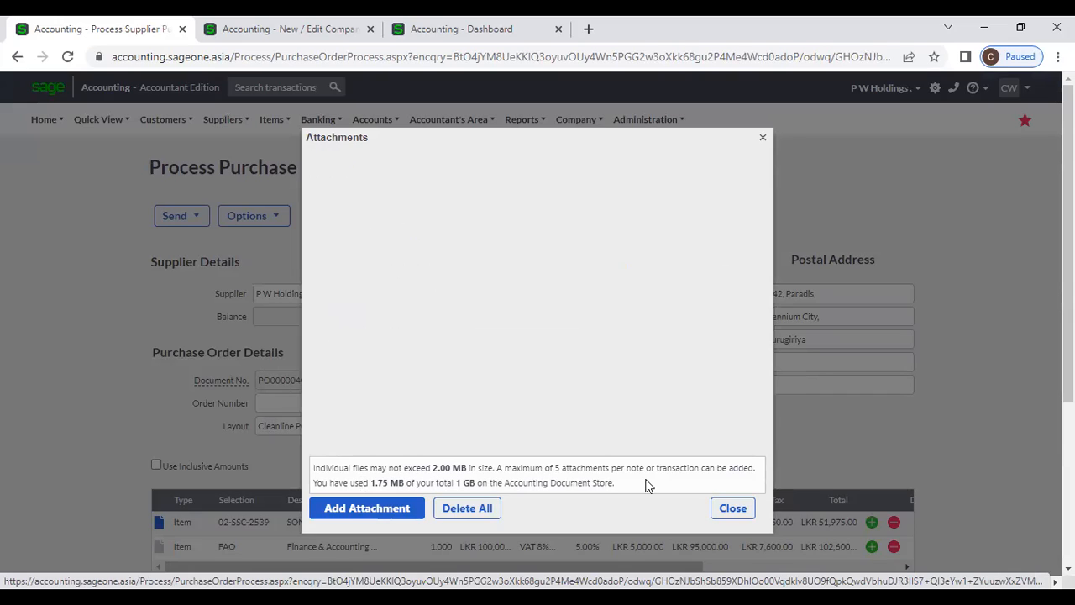
left_click(733, 508)
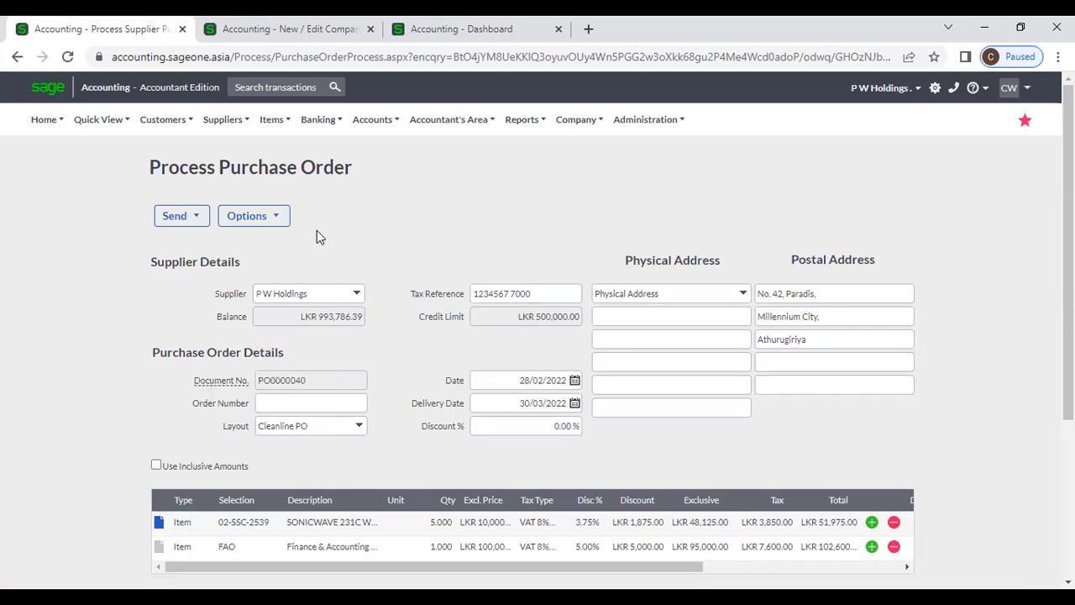
left_click(252, 216)
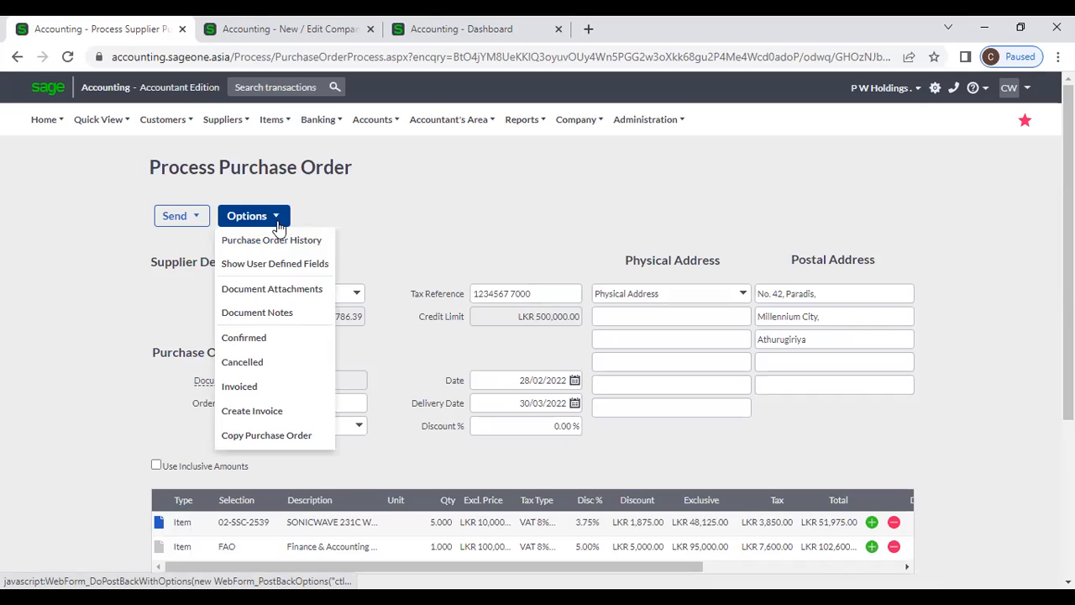
left_click(296, 313)
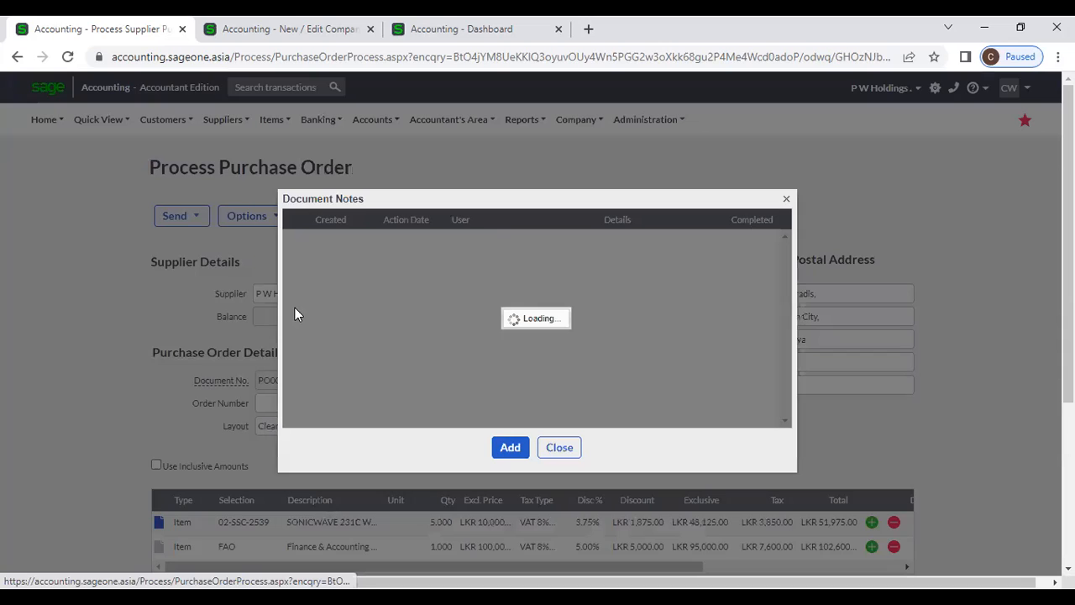
left_click(521, 442)
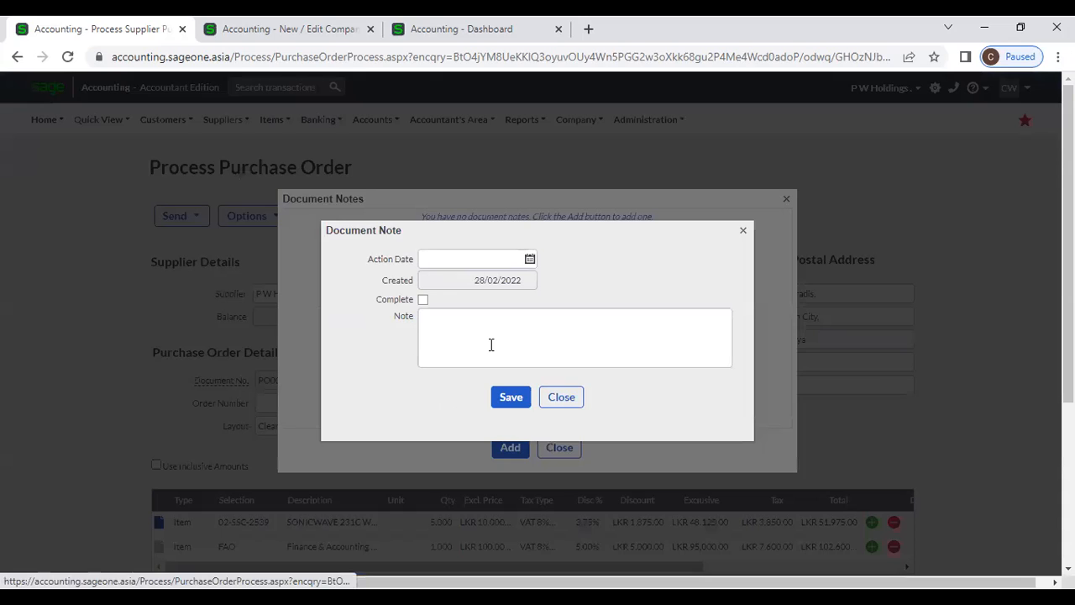
left_click(457, 328)
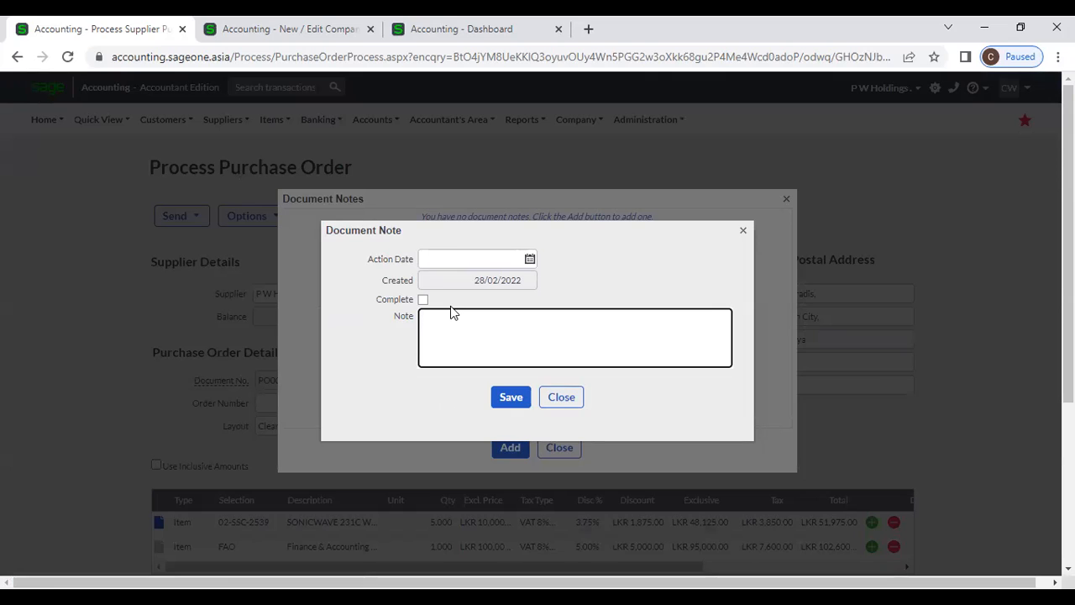
left_click(579, 398)
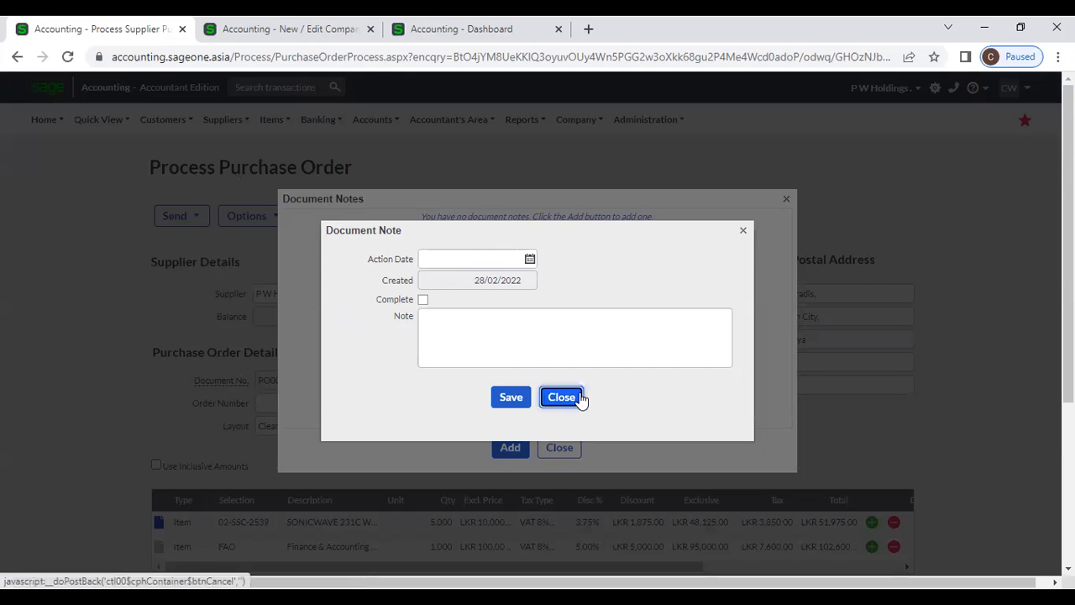
left_click(560, 447)
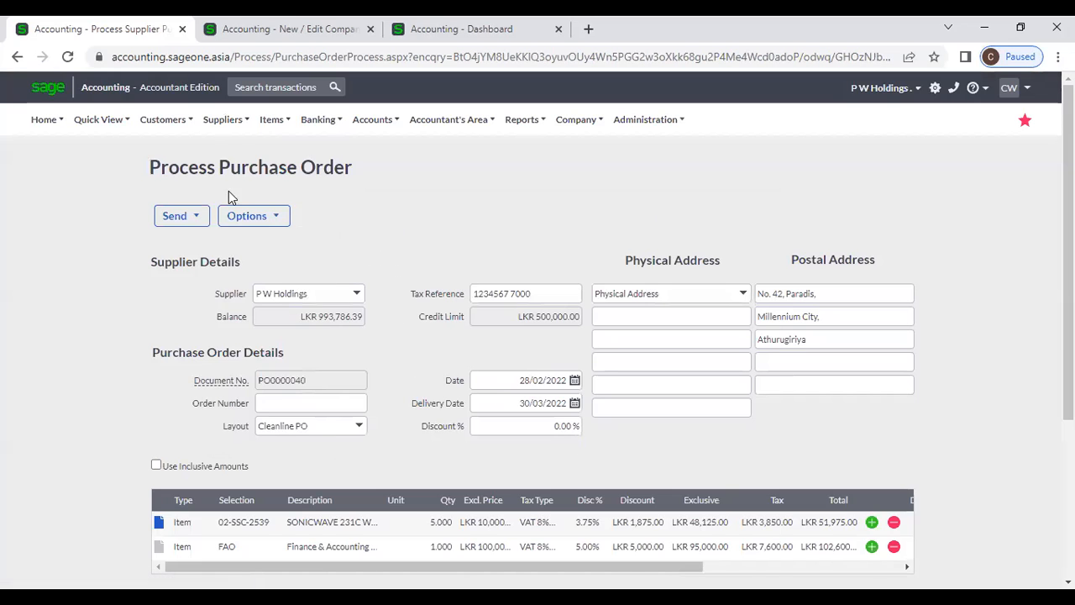
left_click(277, 217)
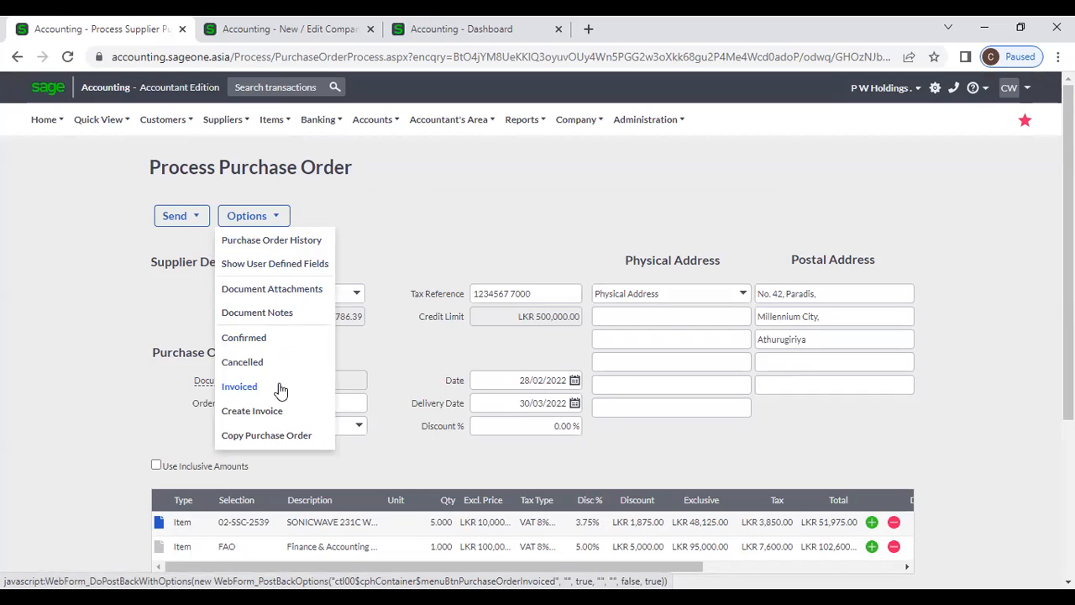
- Copy PO0000040 into a new unsaved order and review its LKR 154,575.00 totals
left_click(319, 437)
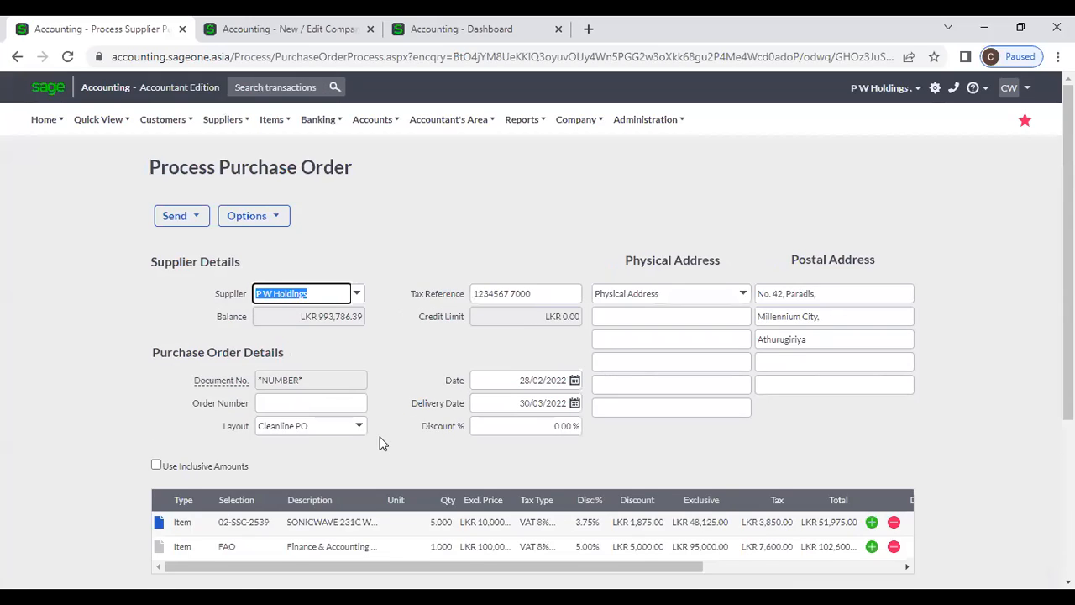
scroll(378, 443, "down", 2)
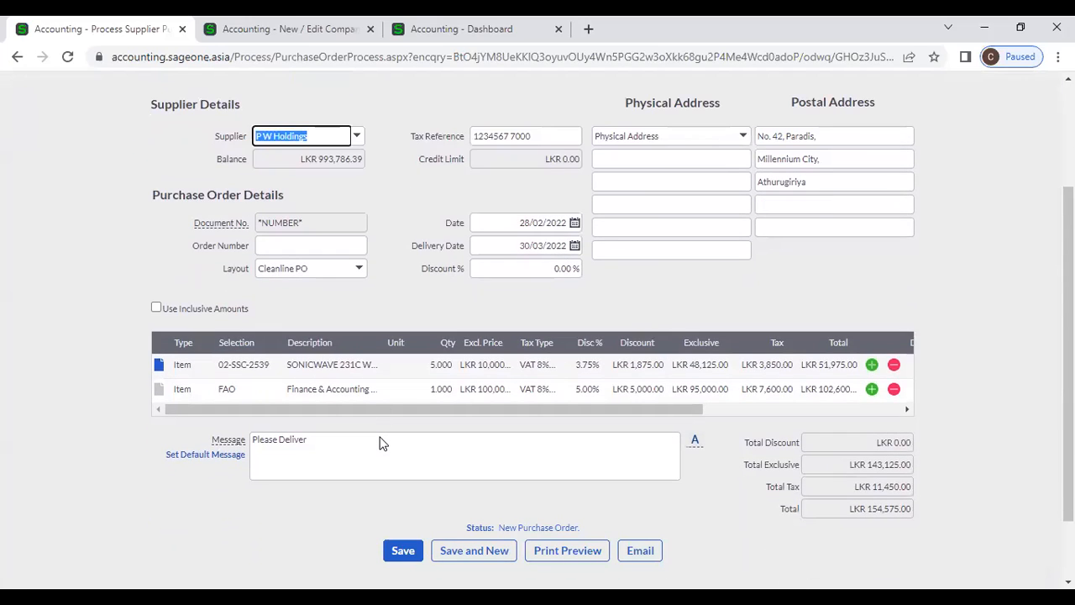
scroll(379, 443, "up", 2)
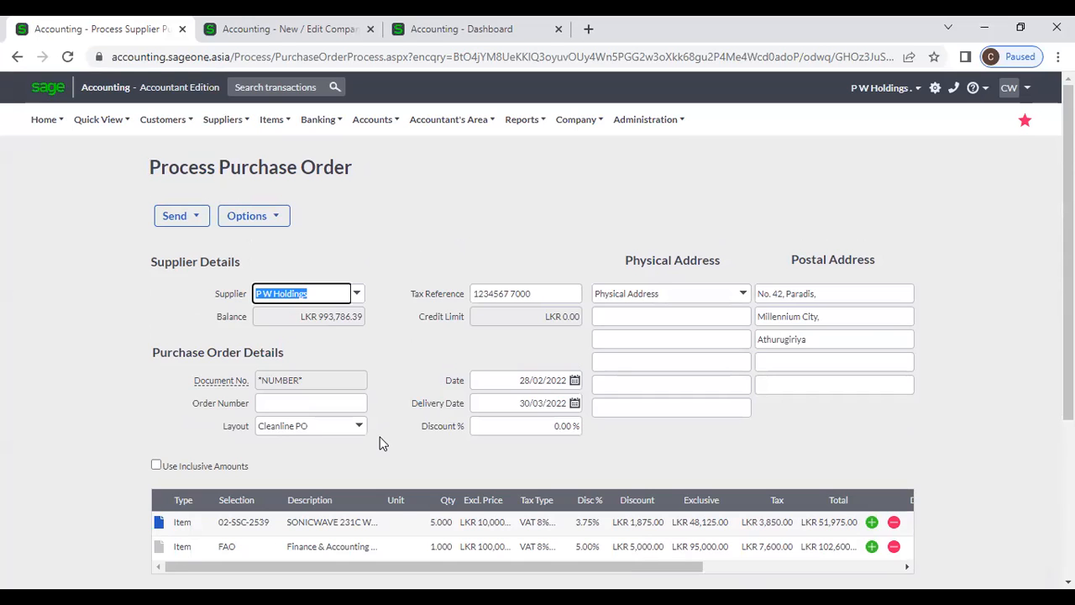
left_click(223, 119)
- Return to Supplier Purchase Orders, discard the unsaved PO copy, and scroll down to the pagination
mouse_move(220, 198)
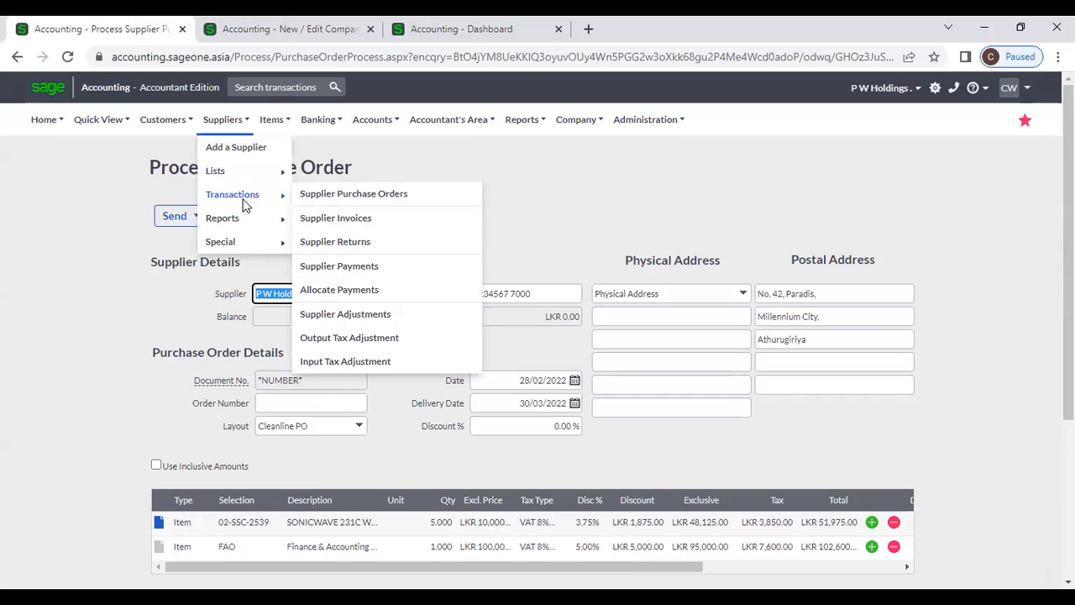
left_click(317, 196)
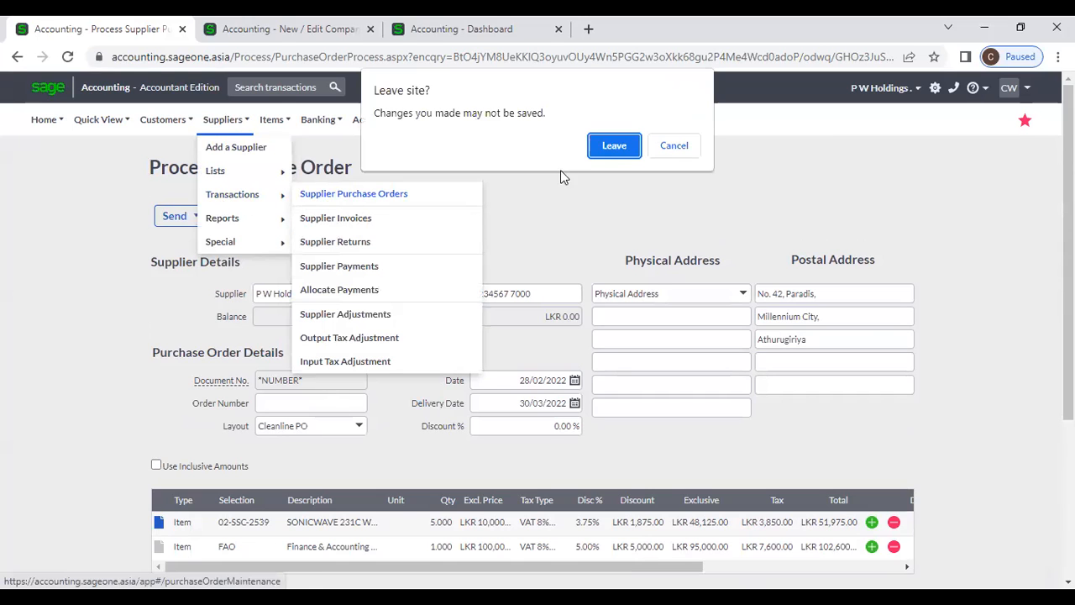
left_click(616, 149)
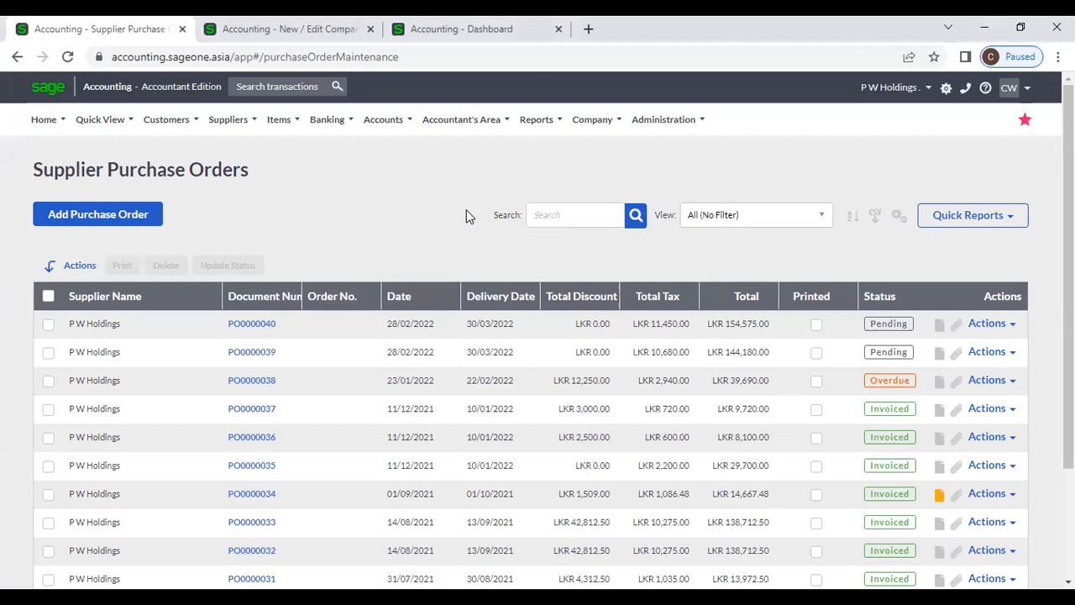
scroll(466, 215, "down", 2)
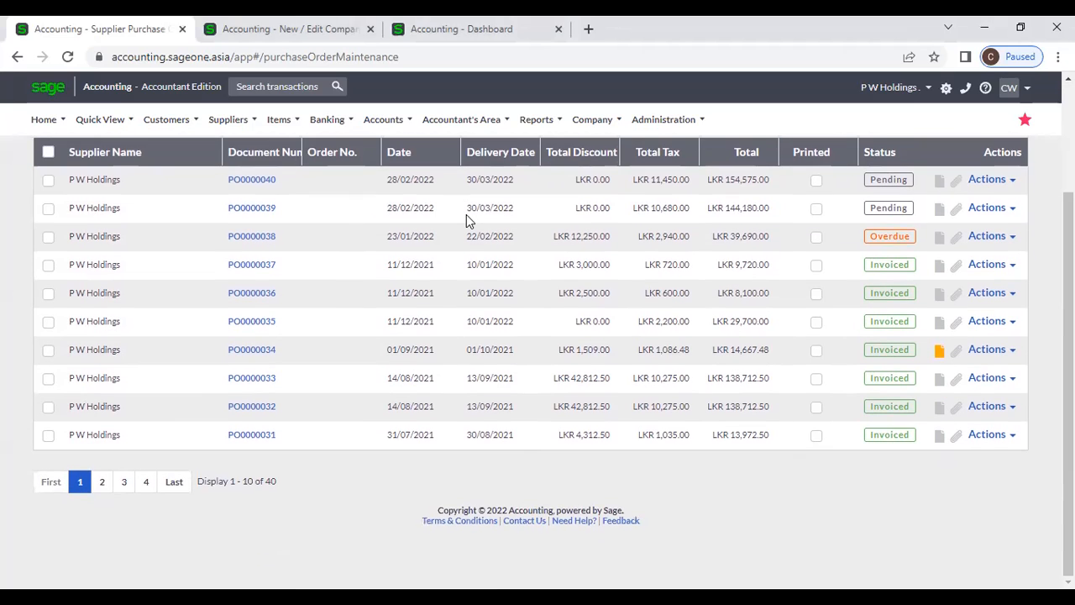
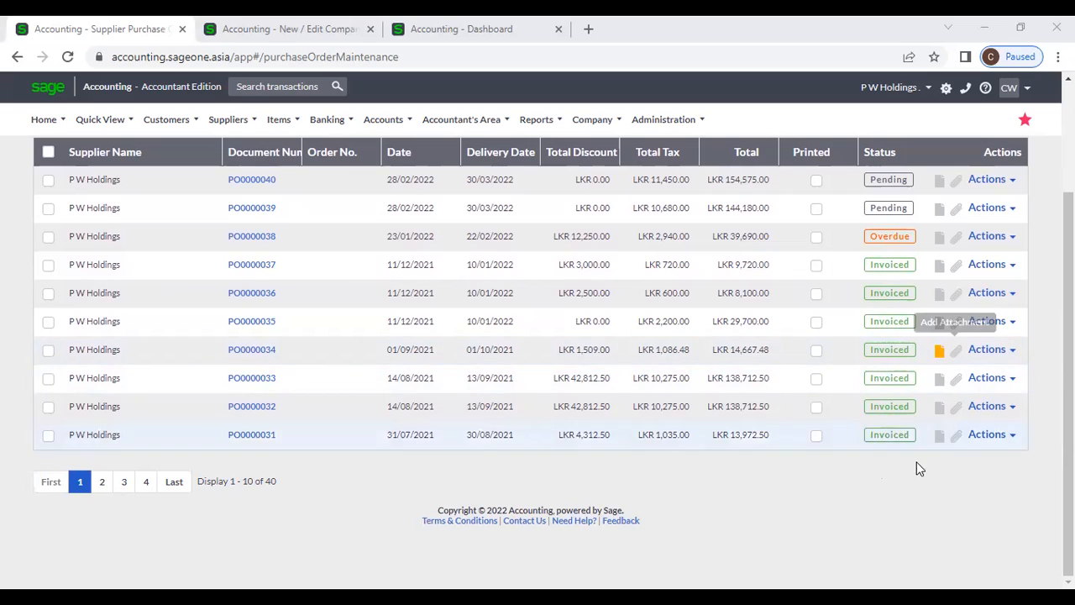
- Page through the purchase orders (pages 2, 3, 4) and settle on page 3, PO0000020–PO0000011
left_click(102, 485)
left_click(122, 486)
left_click(147, 482)
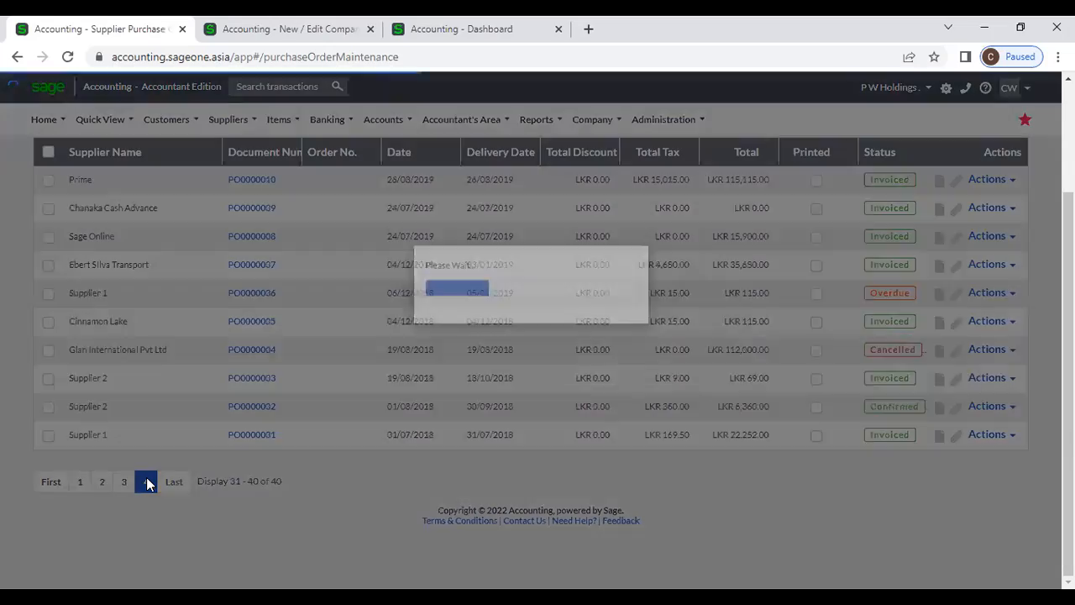
left_click(124, 484)
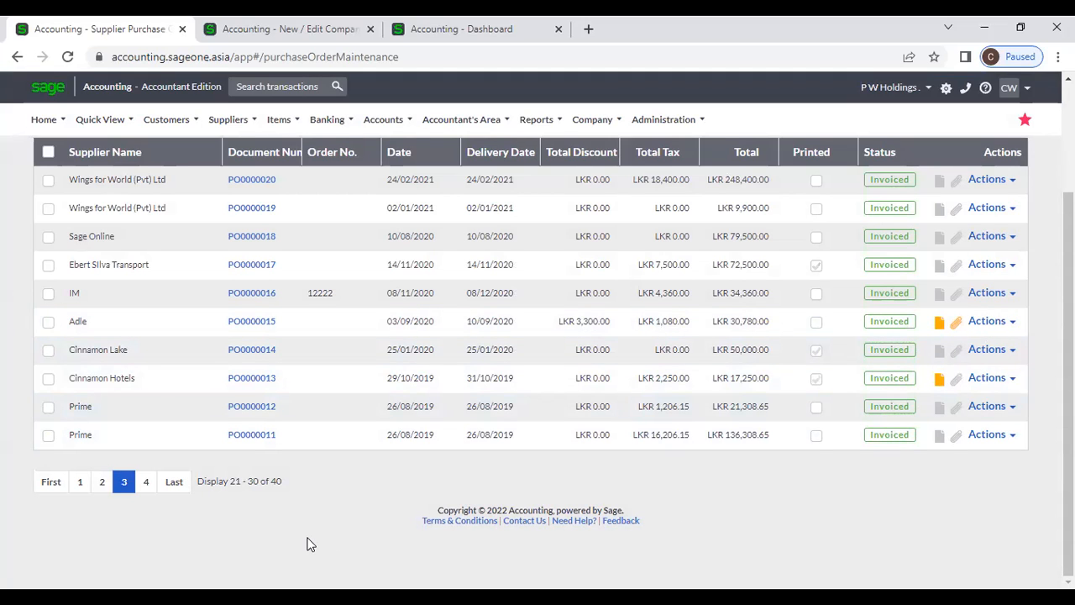
scroll(307, 545, "up", 3)
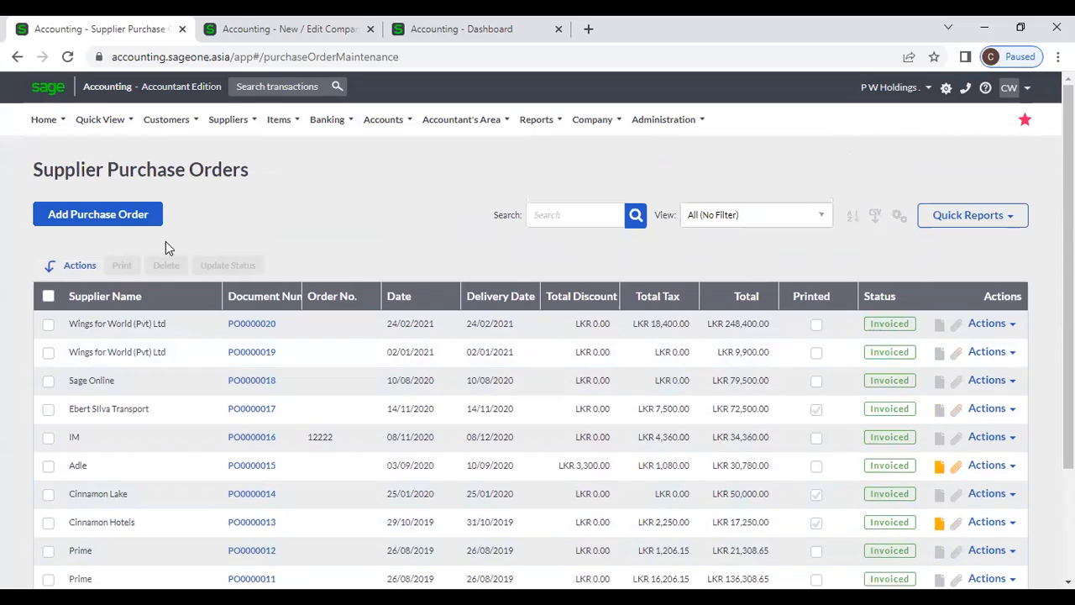
left_click(227, 121)
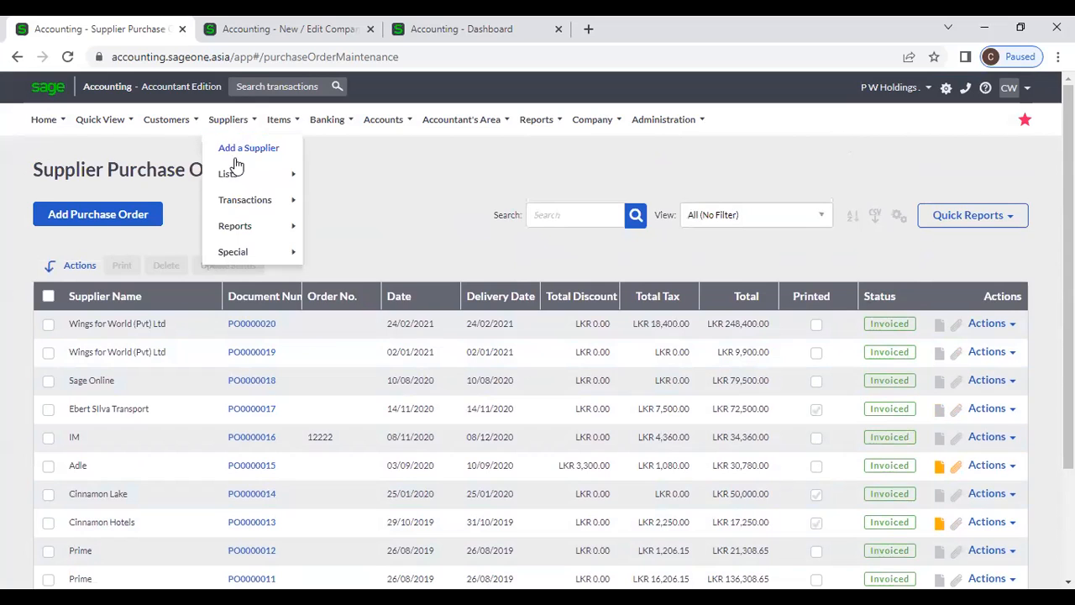
- Visit the Supplier Invoices list, then return to Supplier Purchase Orders page 1, headed by PO0000040
mouse_move(242, 201)
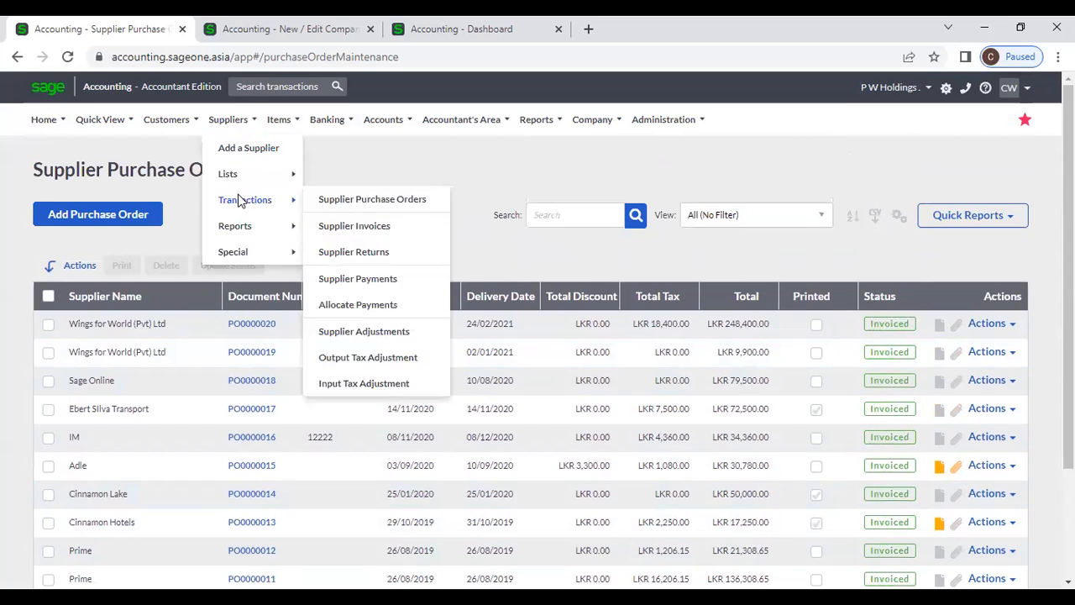
left_click(352, 222)
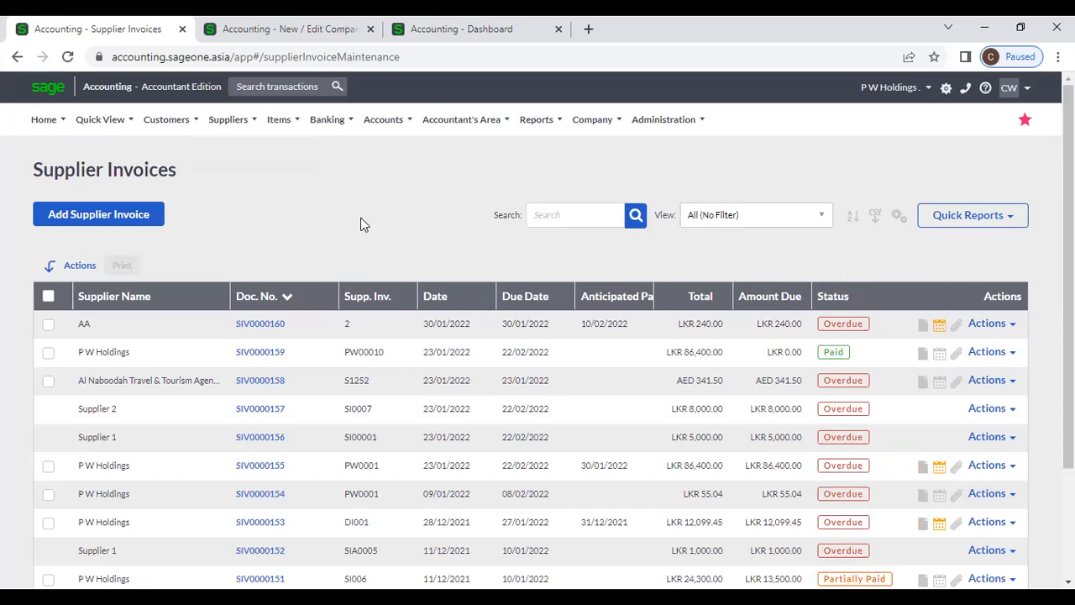
mouse_move(224, 134)
mouse_move(237, 203)
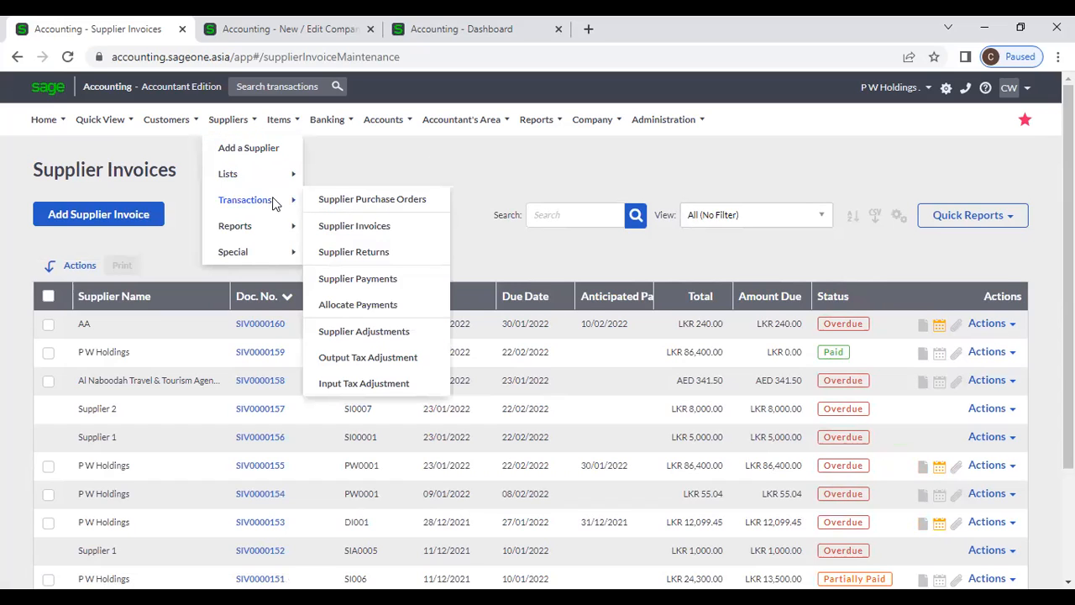
left_click(319, 204)
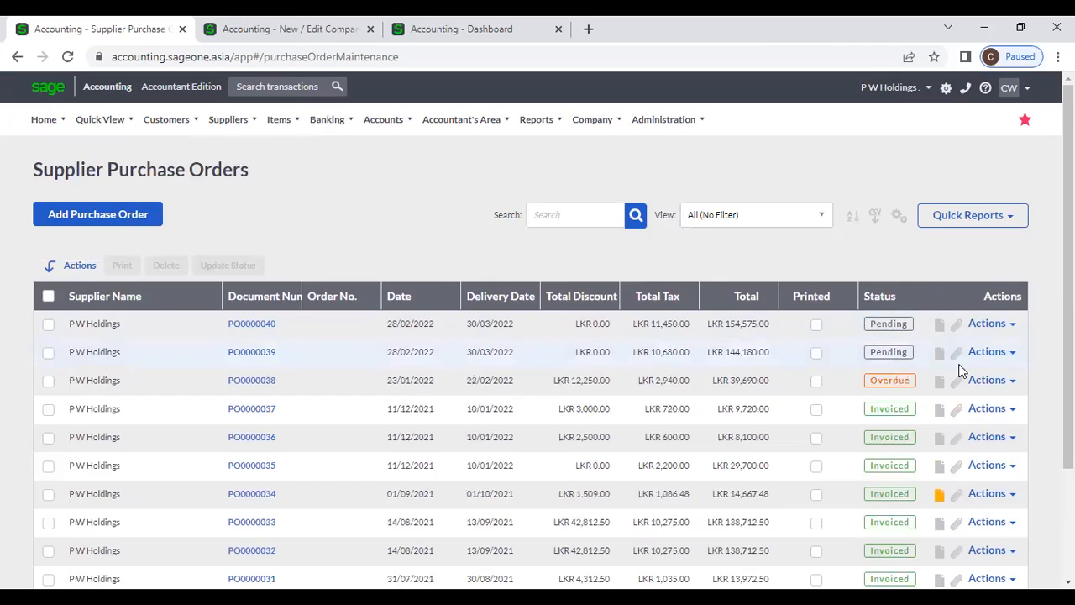
left_click(1013, 329)
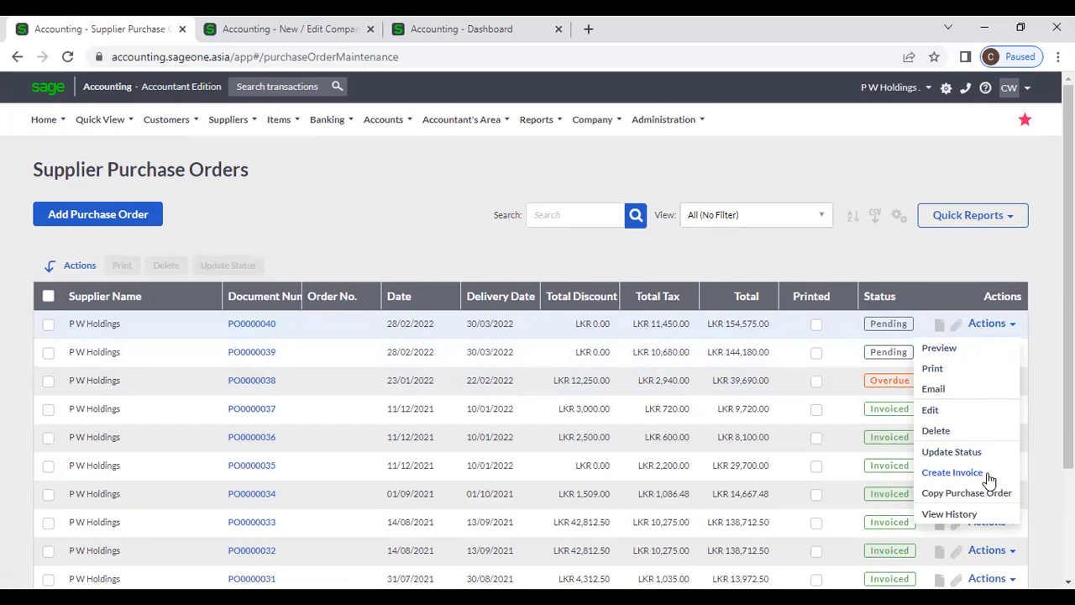
- Create a supplier invoice from PO0000040 through its Actions menu, acknowledging the information notice
left_click(942, 259)
left_click(1005, 326)
left_click(978, 473)
left_click(495, 184)
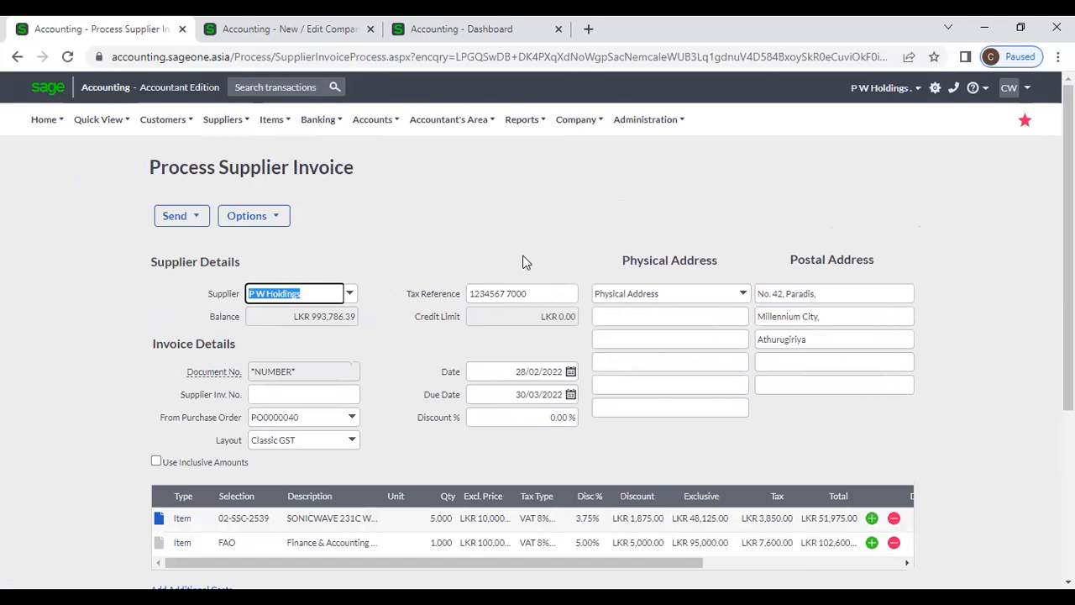
- Change the SONICWAVE line's quantity from 5 to 4, making the invoice total LKR 144,180.00
left_click(425, 265)
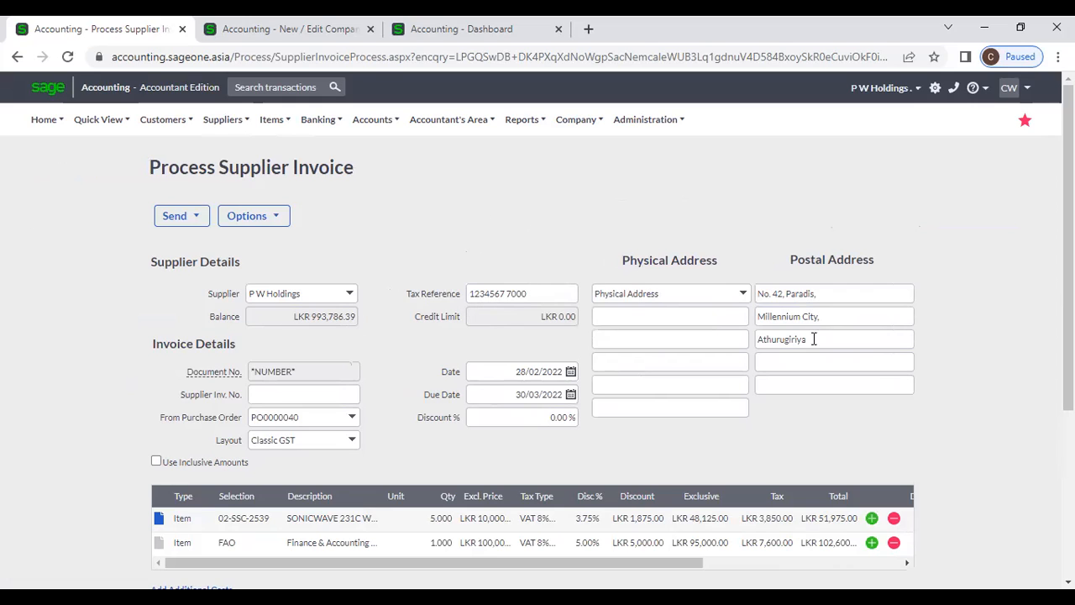
scroll(509, 415, "down", 1)
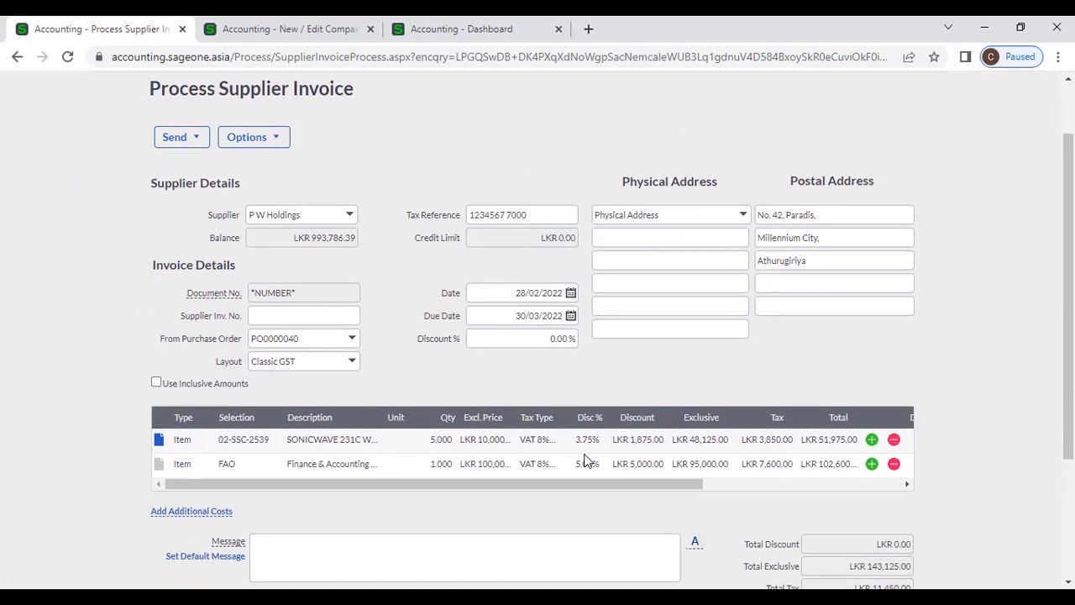
scroll(874, 473, "down", 1)
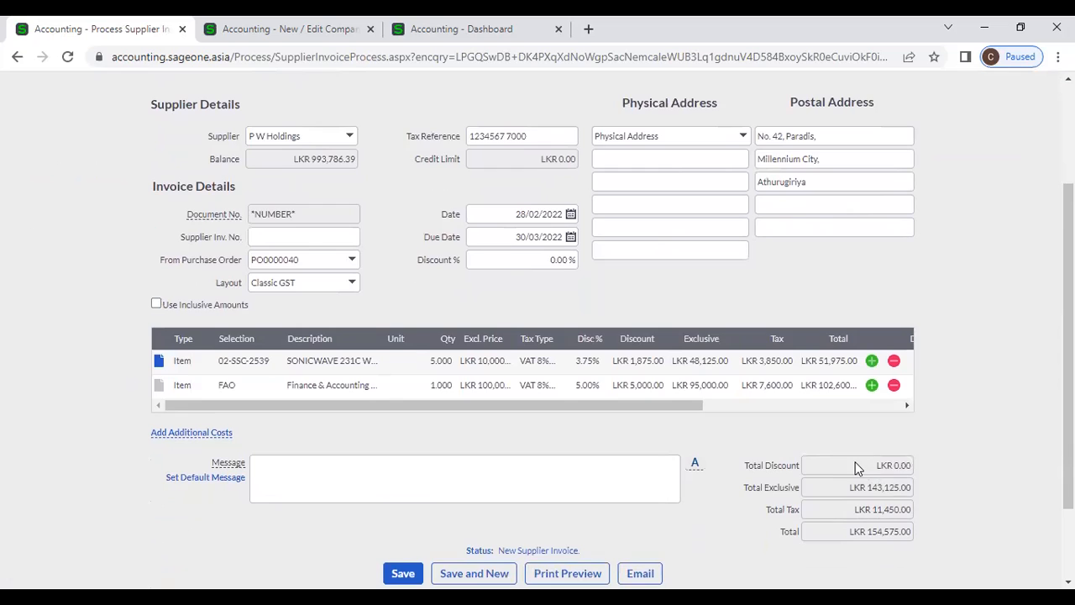
scroll(800, 487, "down", 1)
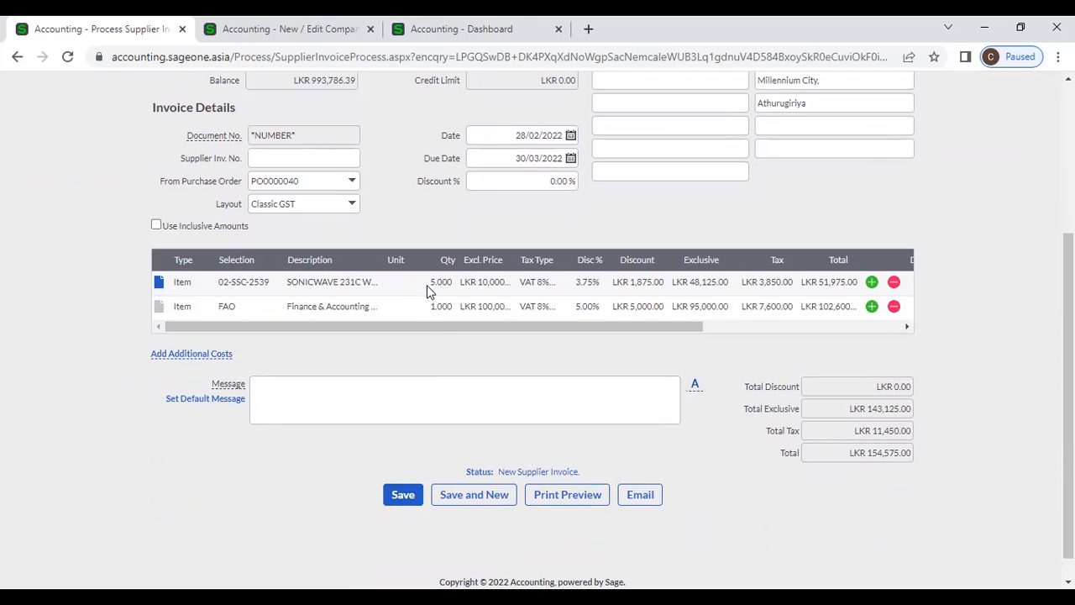
type("4")
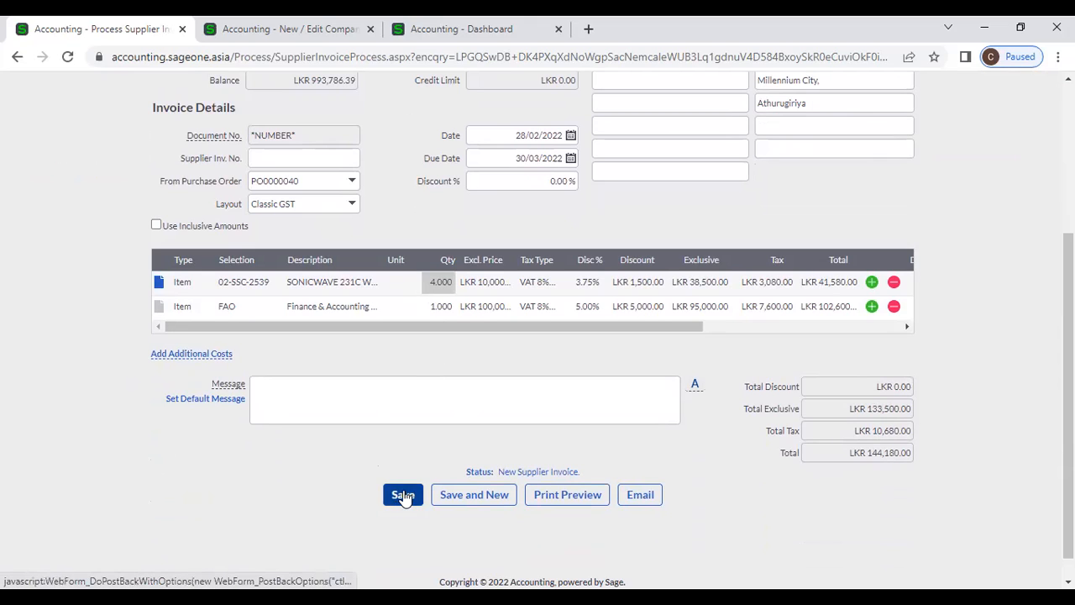
scroll(364, 485, "up", 2)
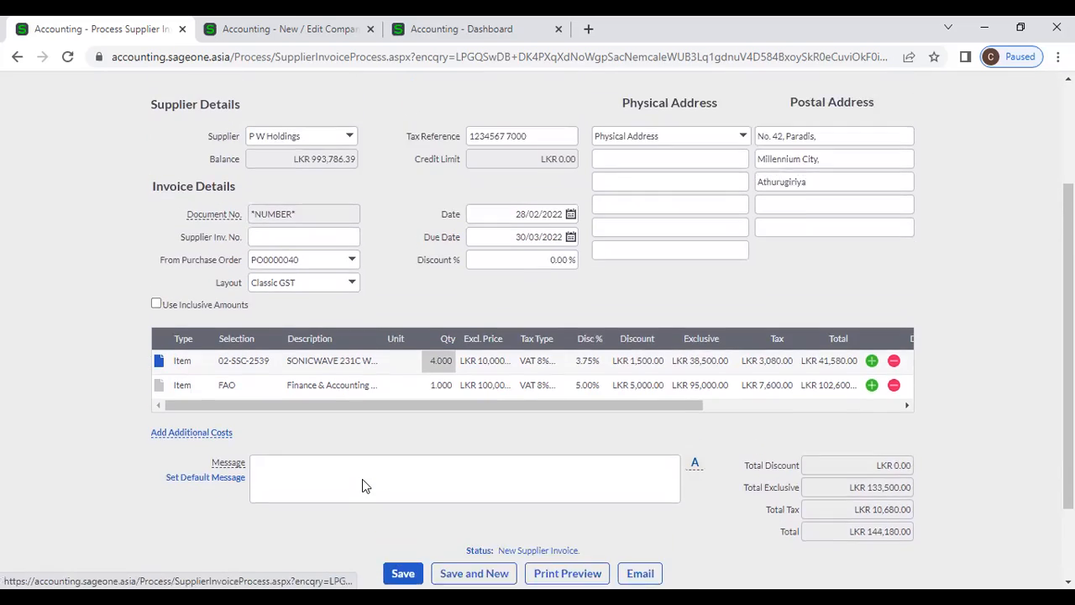
scroll(381, 162, "up", 1)
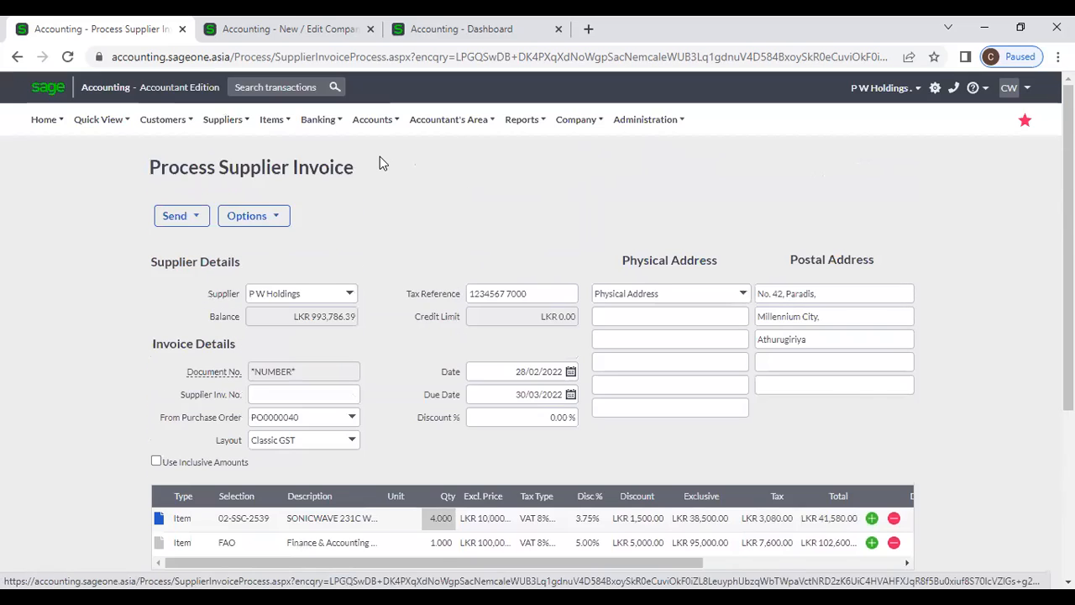
left_click(221, 120)
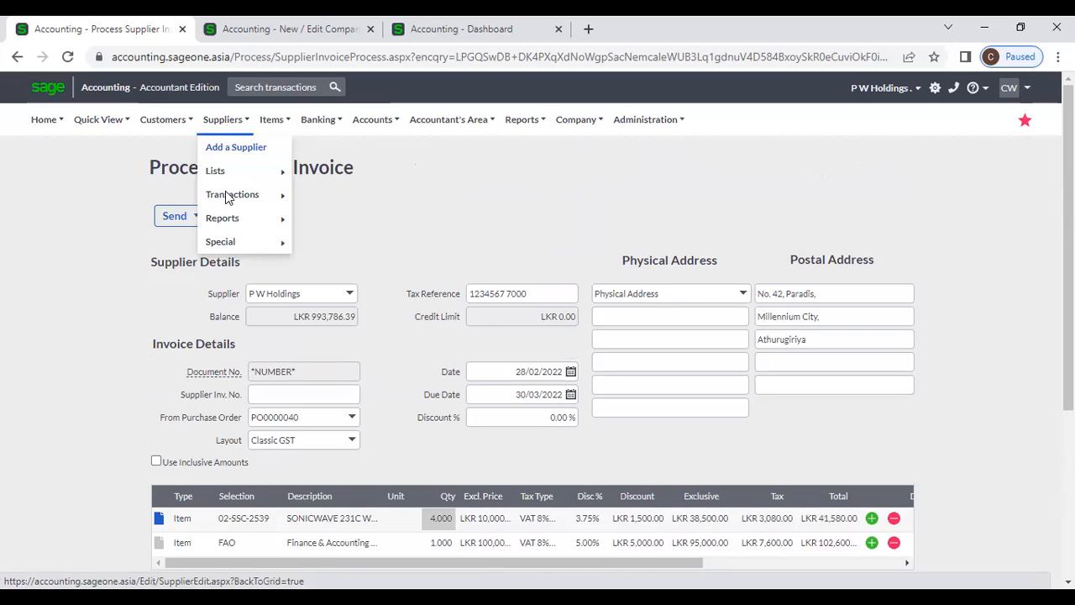
- Leave the unsaved invoice for the Supplier Invoices list and start a blank supplier invoice
mouse_move(231, 195)
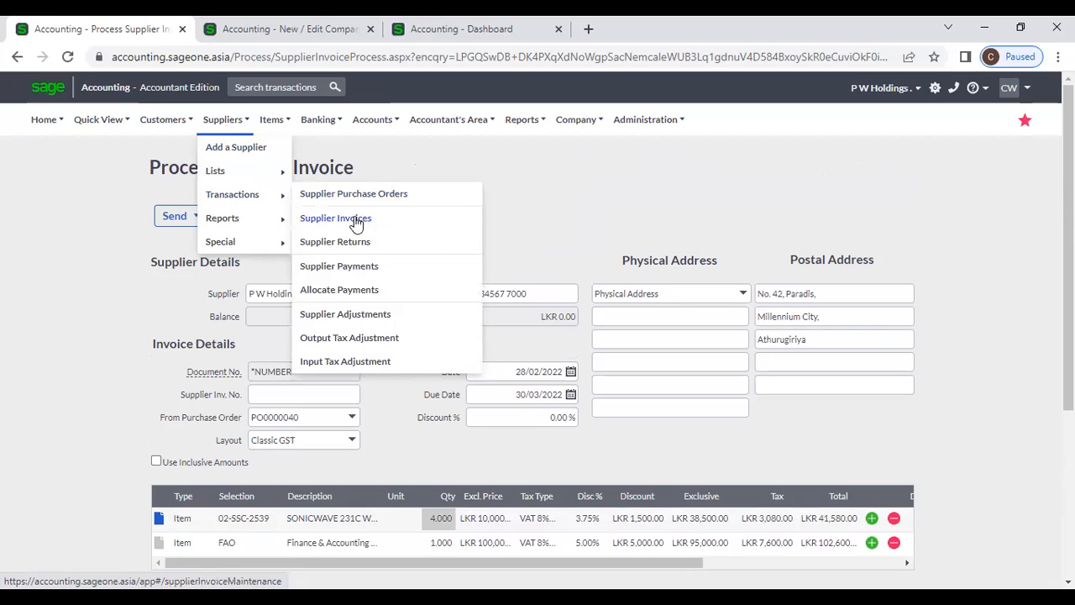
left_click(357, 220)
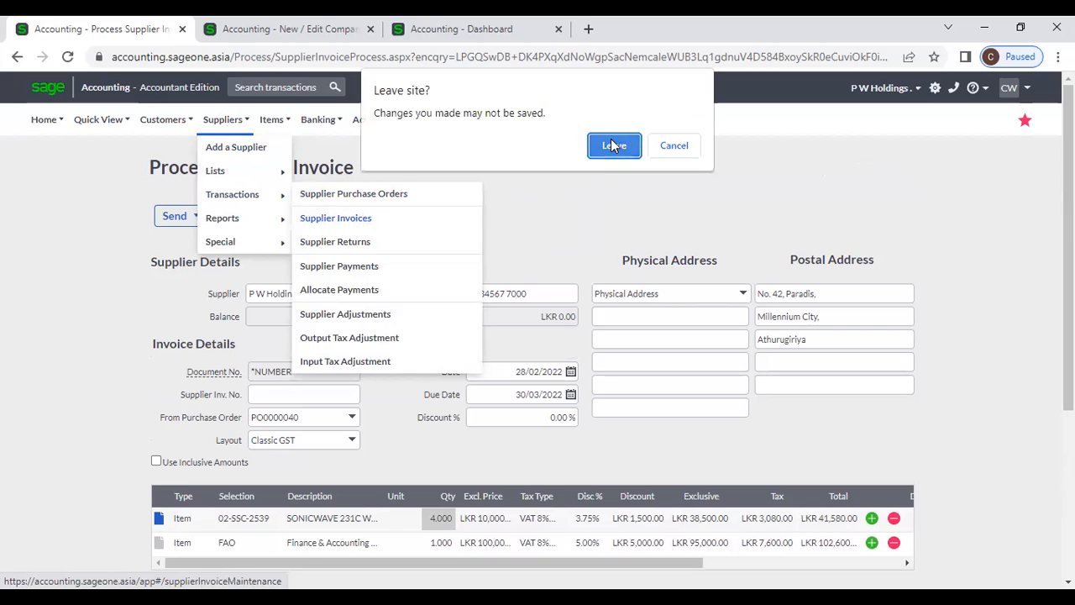
left_click(614, 145)
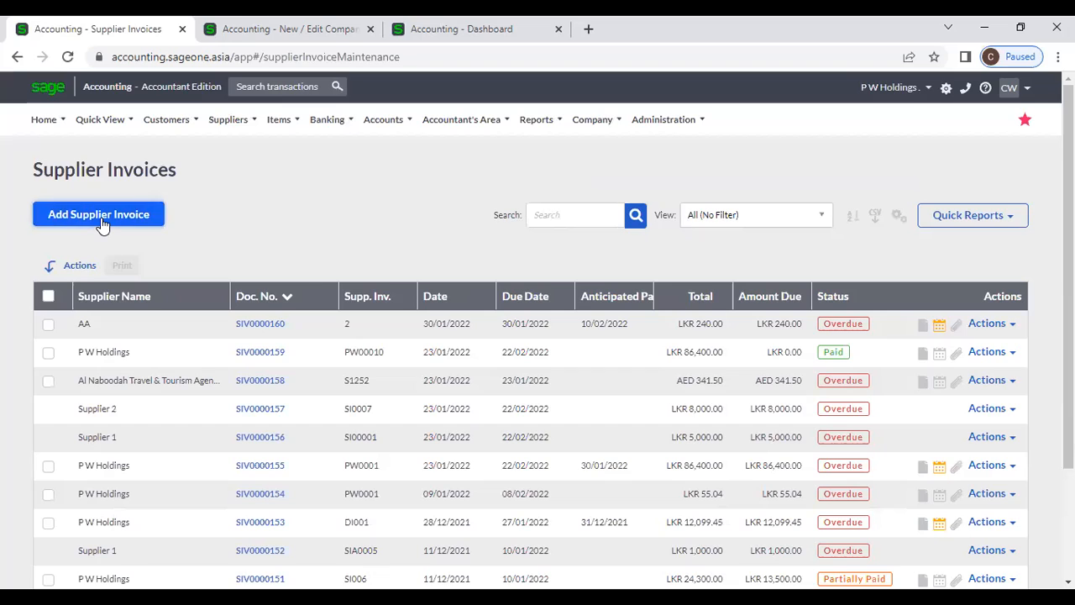
left_click(99, 215)
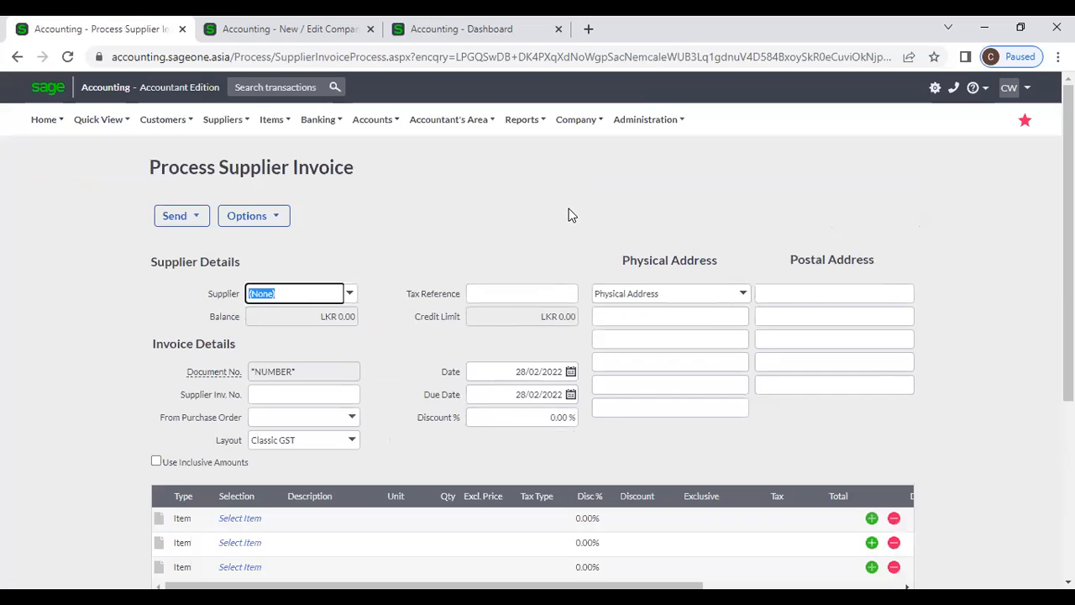
- Set the invoice supplier to P W Holdings, keeping its 25.00% discount
type("P W Holdings")
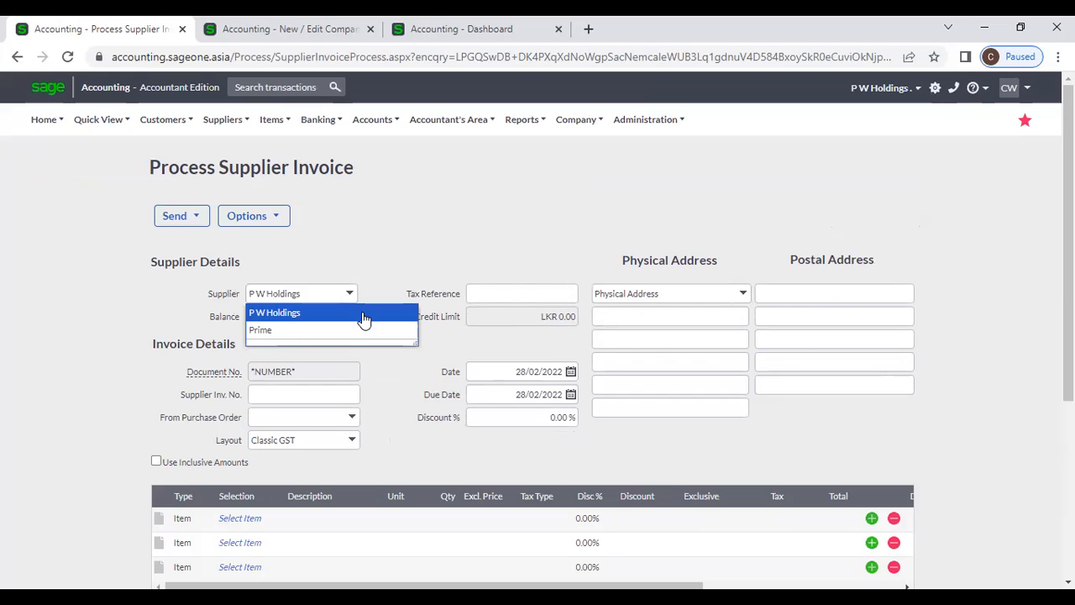
left_click(363, 314)
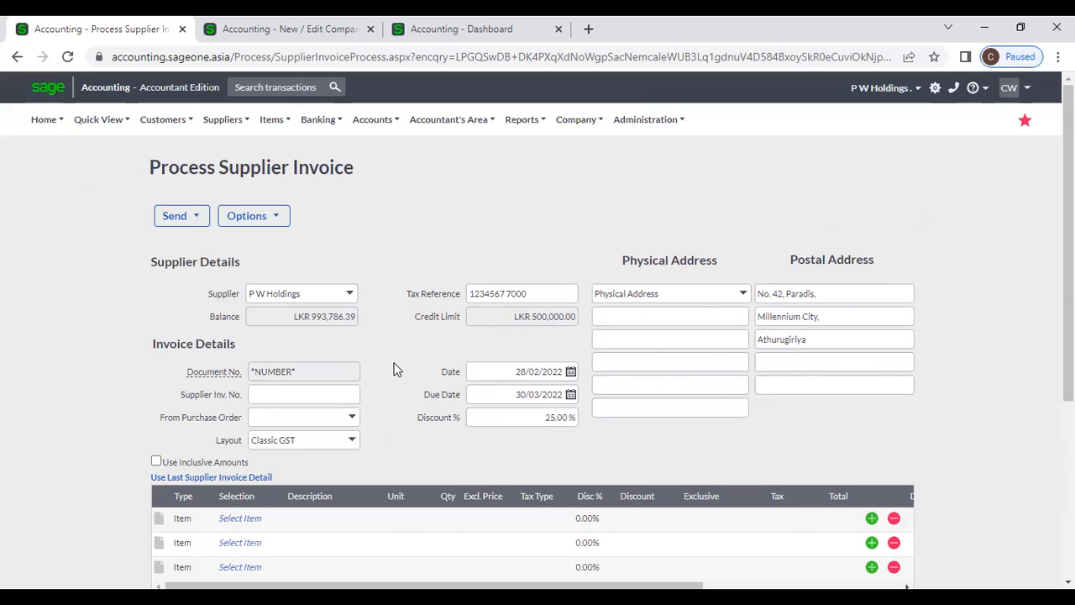
left_click(519, 415)
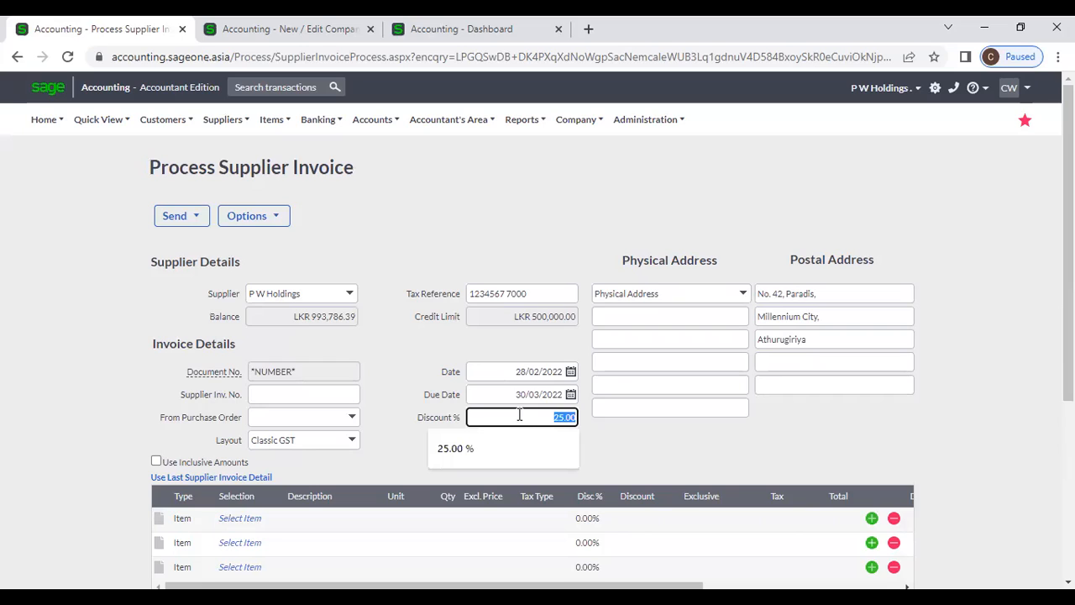
left_click(405, 422)
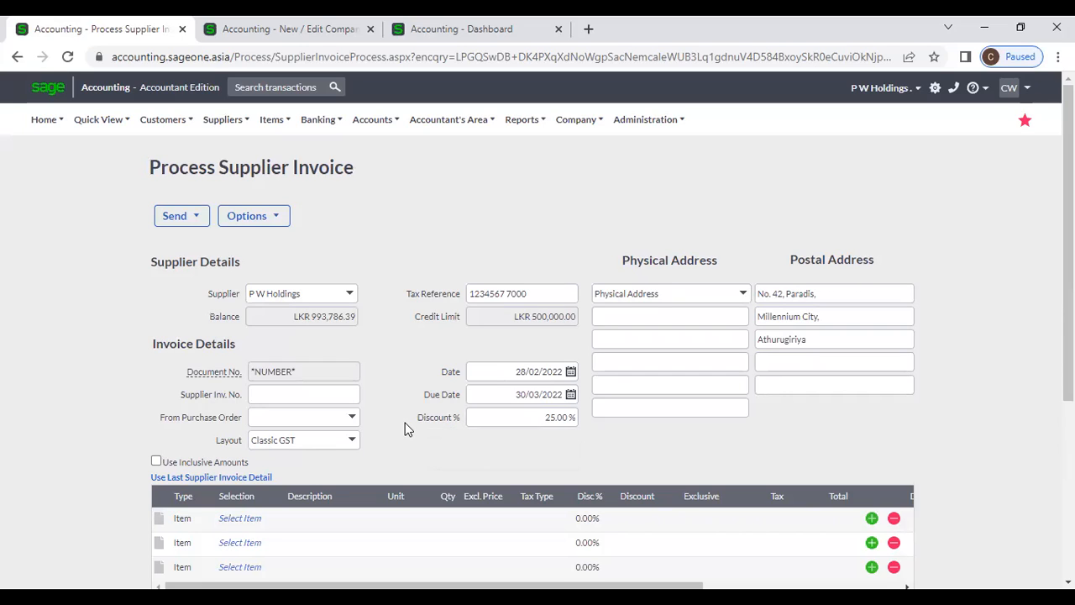
- Choose purchase order PO0000039 in the From Purchase Order list
scroll(405, 423, "down", 2)
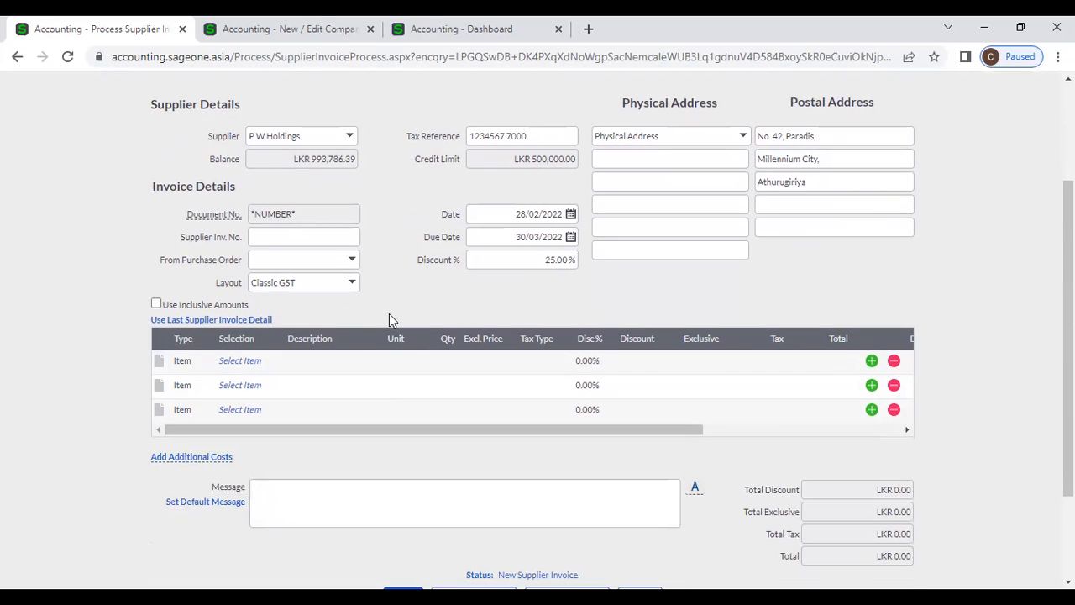
left_click(353, 262)
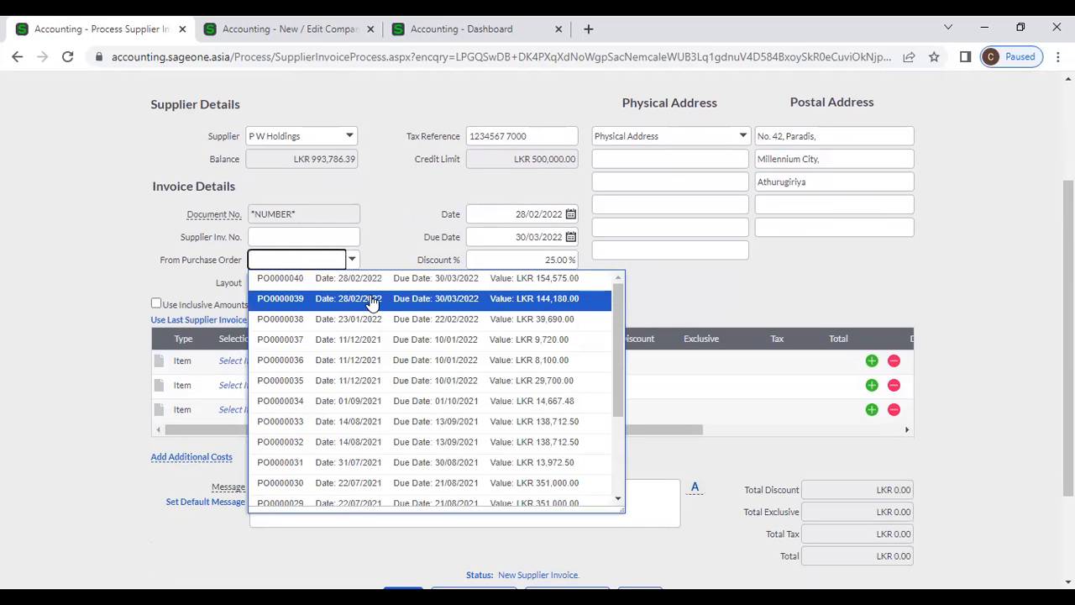
left_click(372, 300)
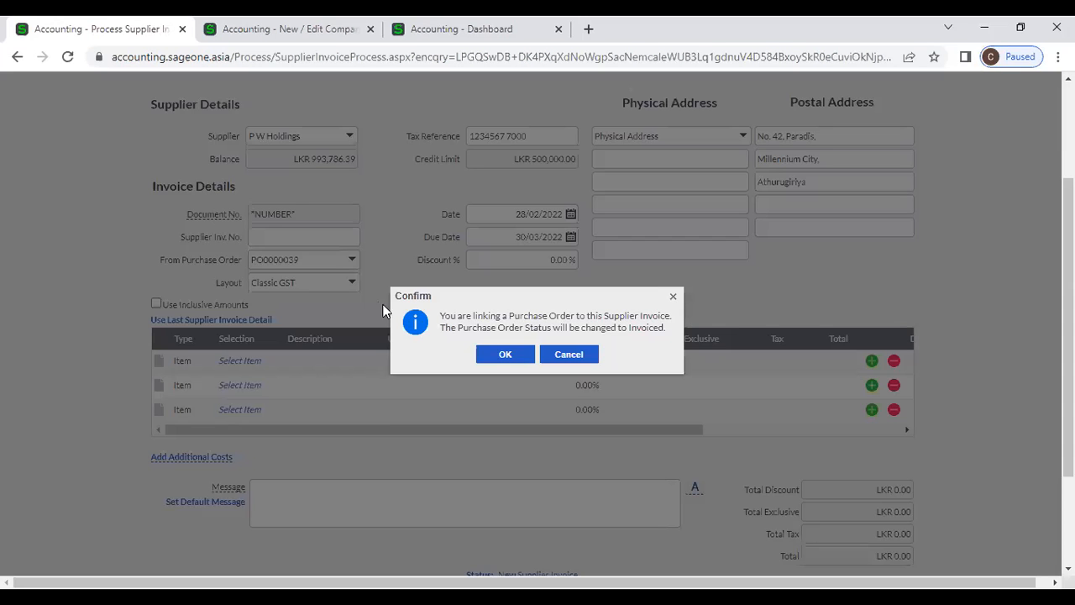
left_click(508, 356)
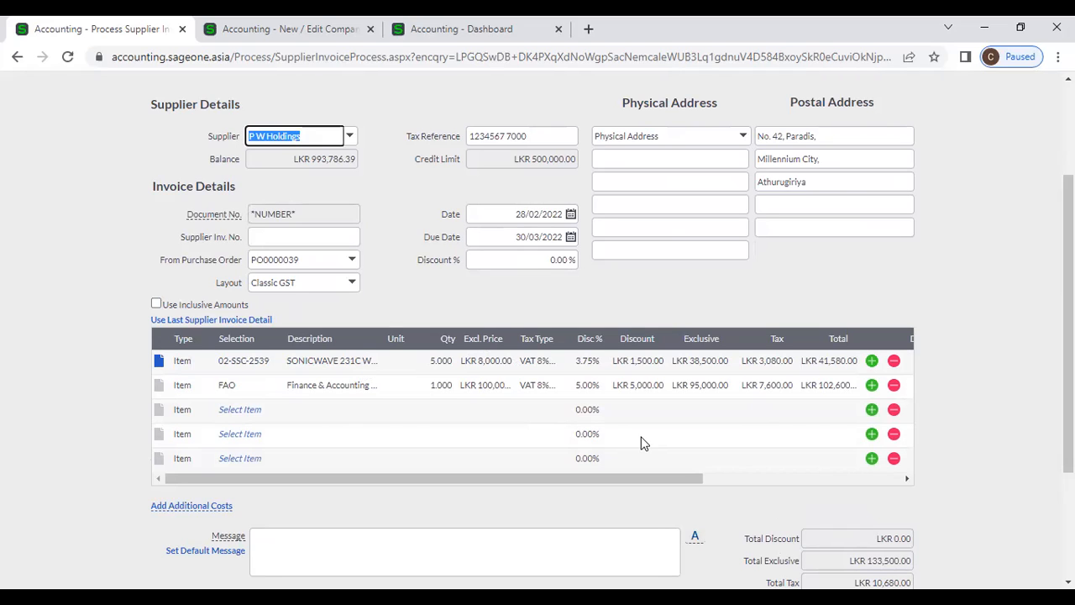
scroll(641, 442, "down", 1)
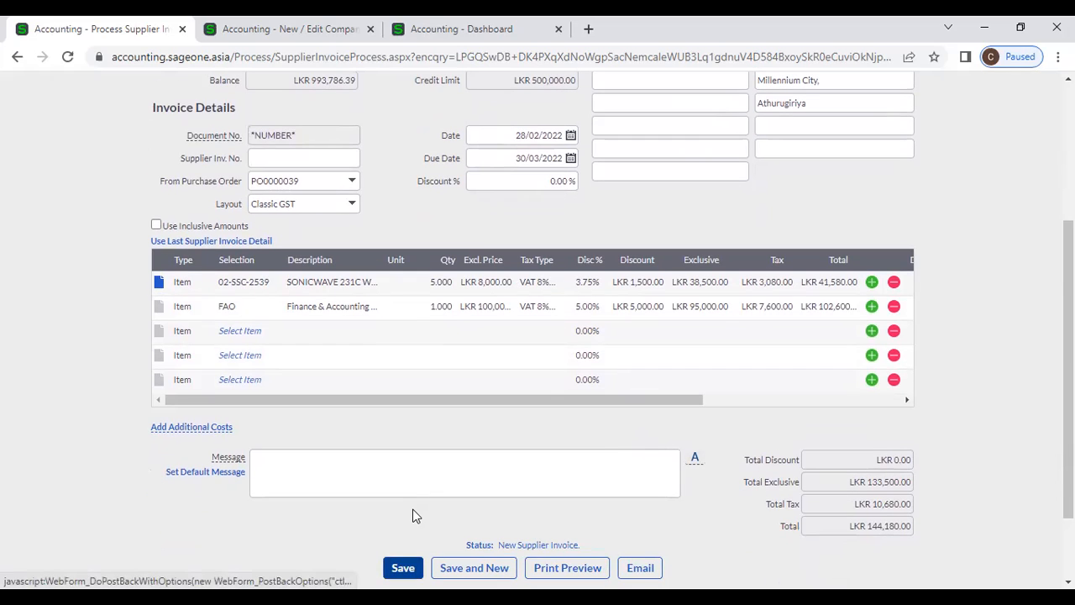
scroll(338, 508, "up", 3)
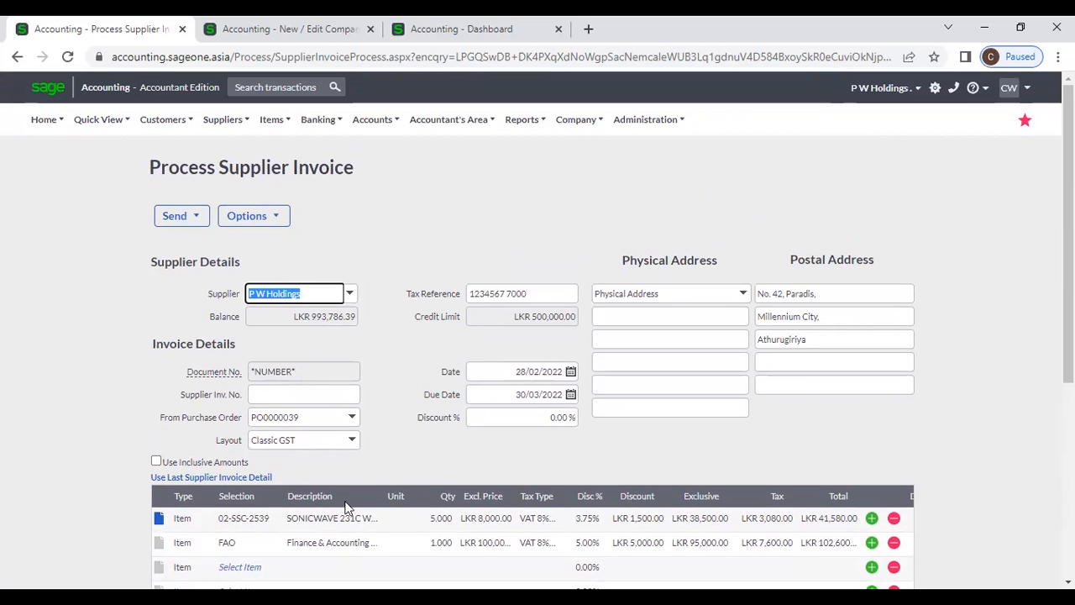
- Abandon the P W Holdings invoice via Supplier Invoices and start another blank supplier invoice
left_click(225, 124)
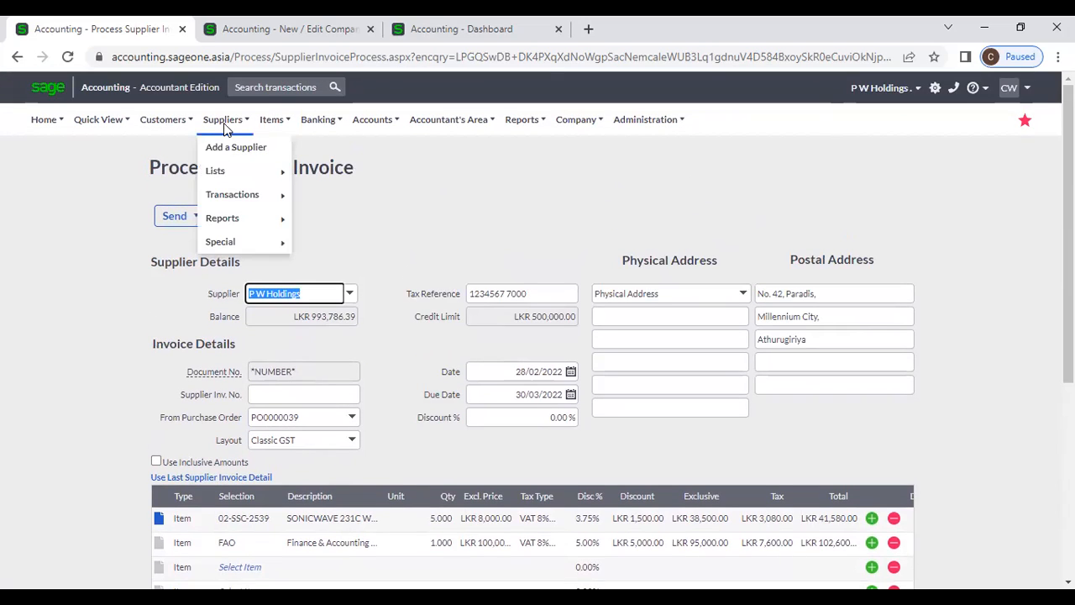
mouse_move(238, 192)
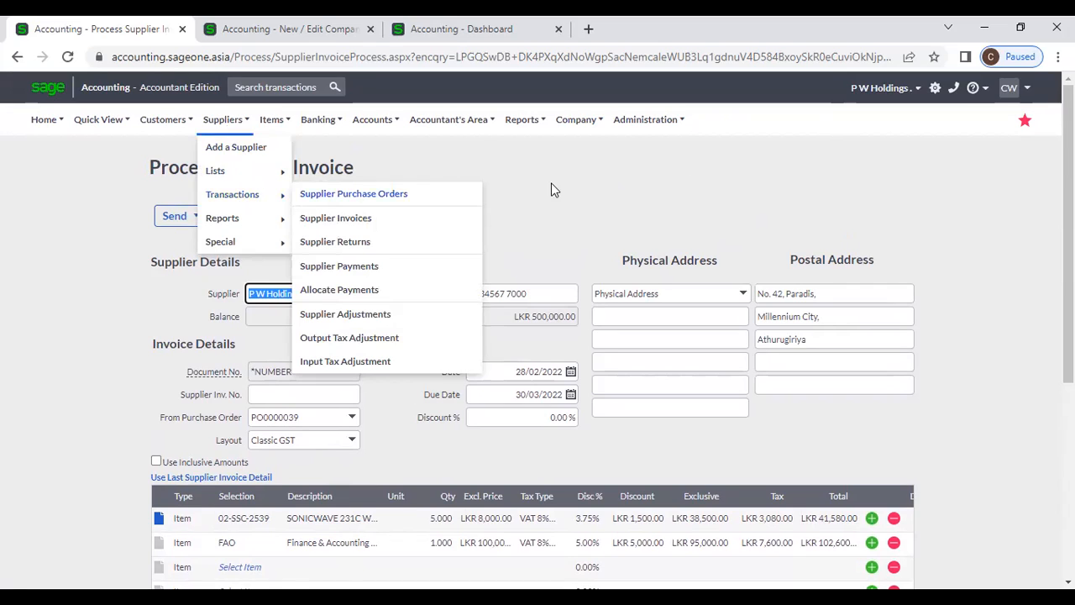
double_click(608, 191)
left_click(612, 197)
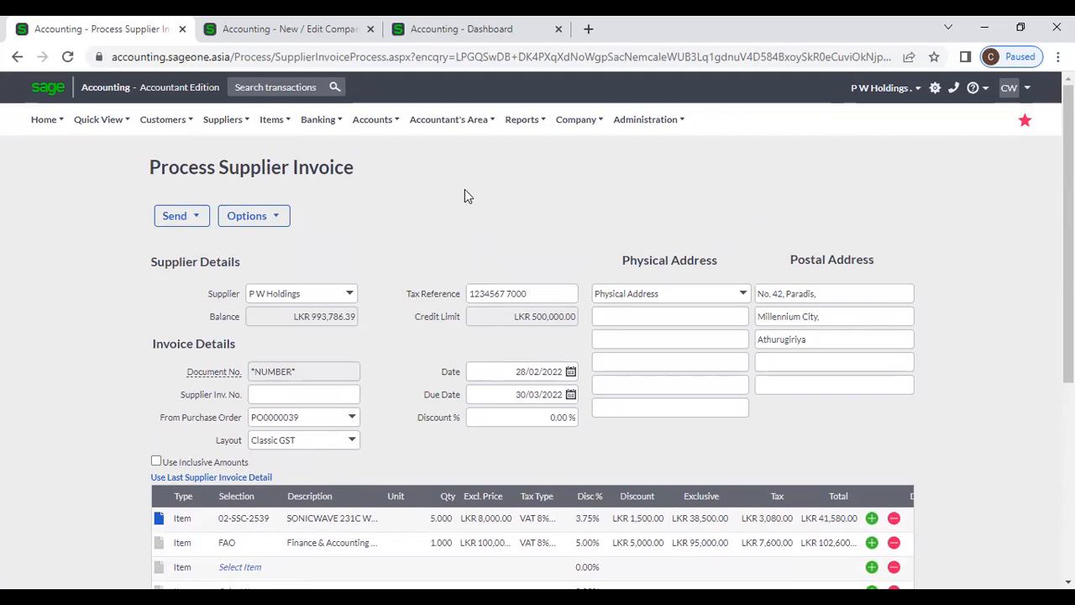
left_click(229, 126)
mouse_move(233, 197)
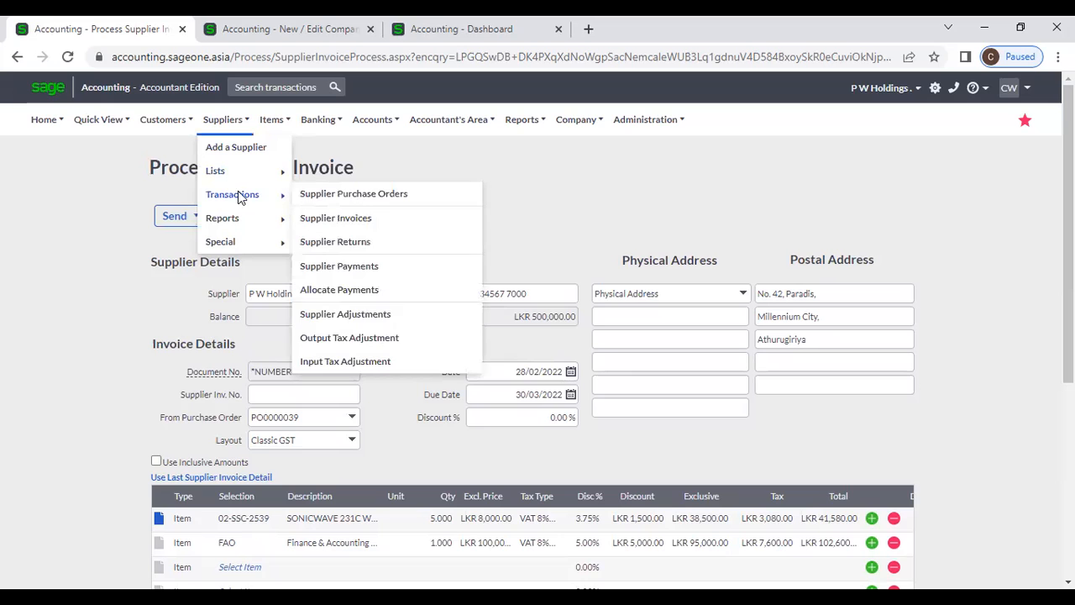
left_click(375, 224)
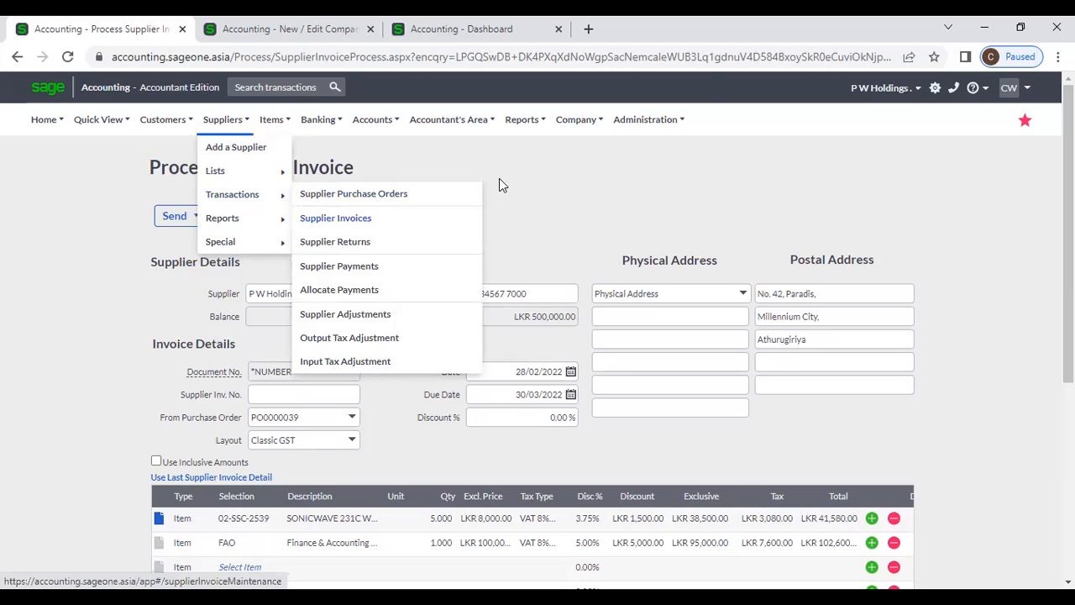
key("Return")
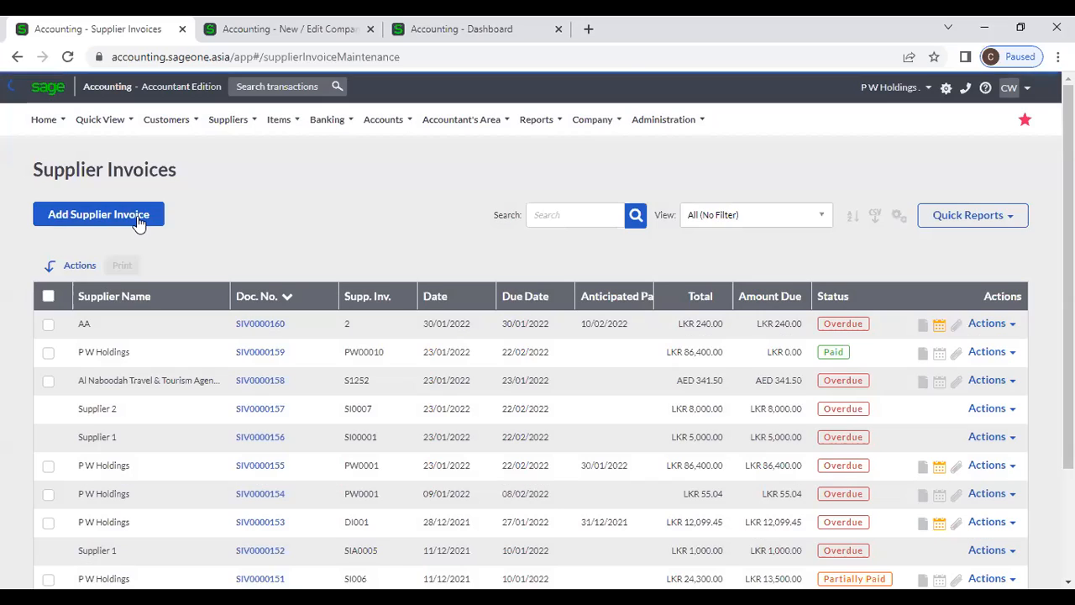
left_click(136, 217)
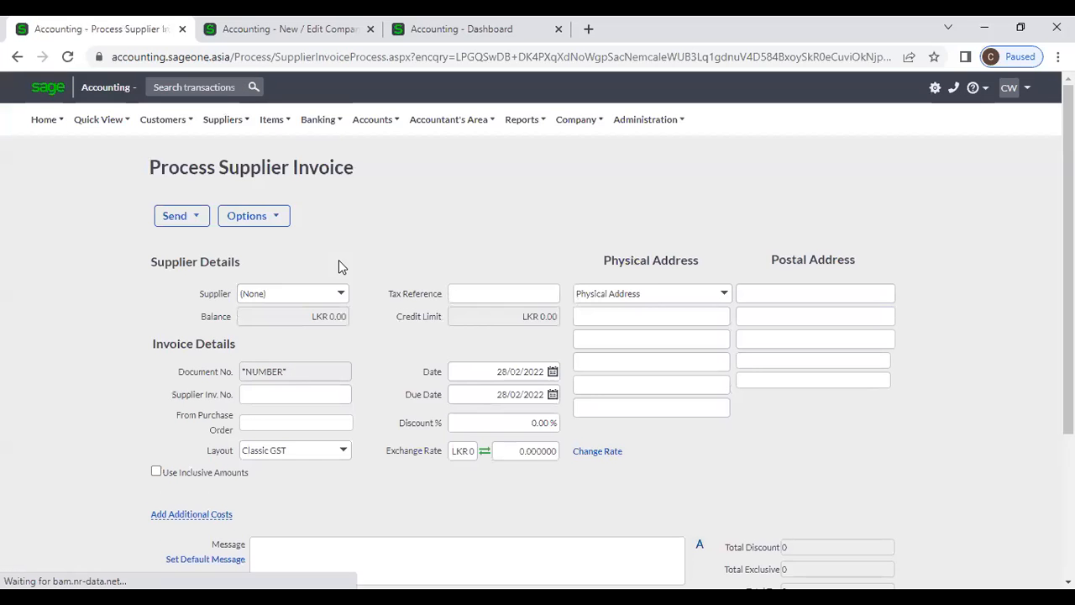
- Choose Adle as the supplier and add item A00001 on the first line
left_click(351, 296)
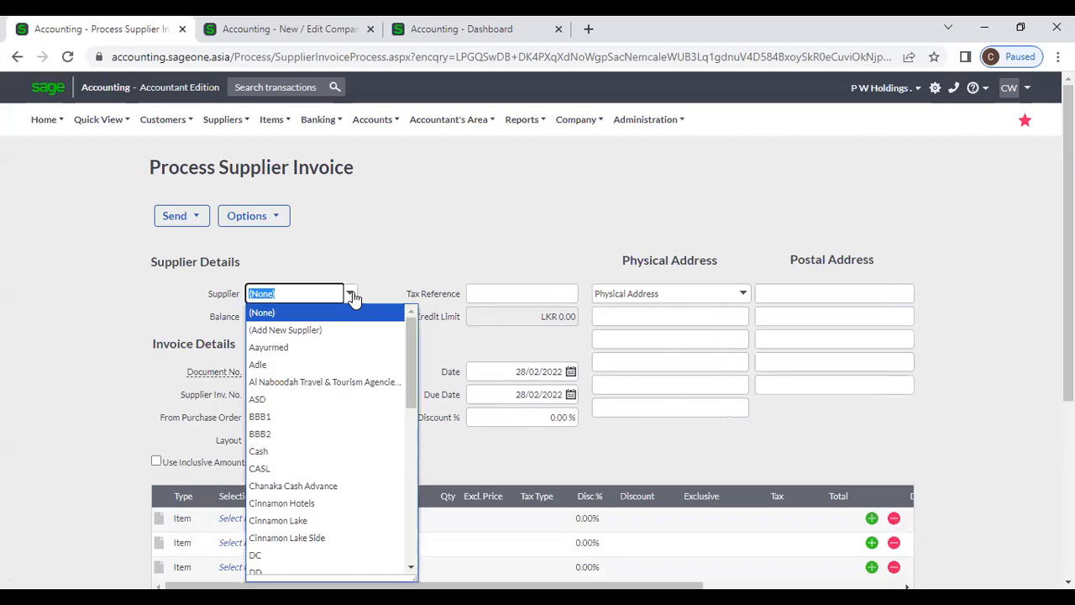
left_click(326, 370)
left_click(400, 349)
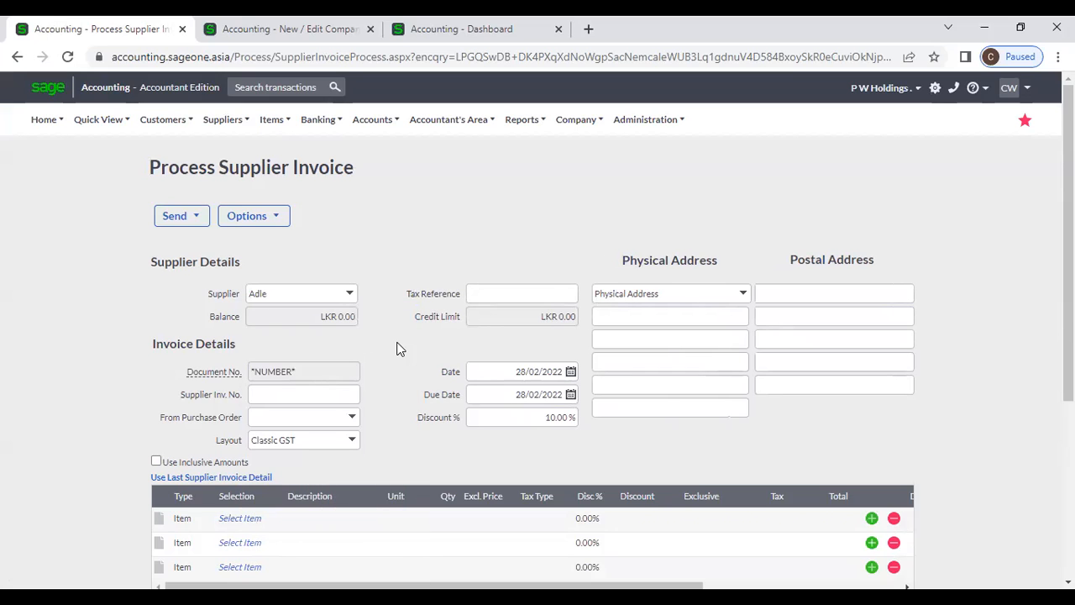
scroll(400, 349, "down", 2)
left_click(256, 362)
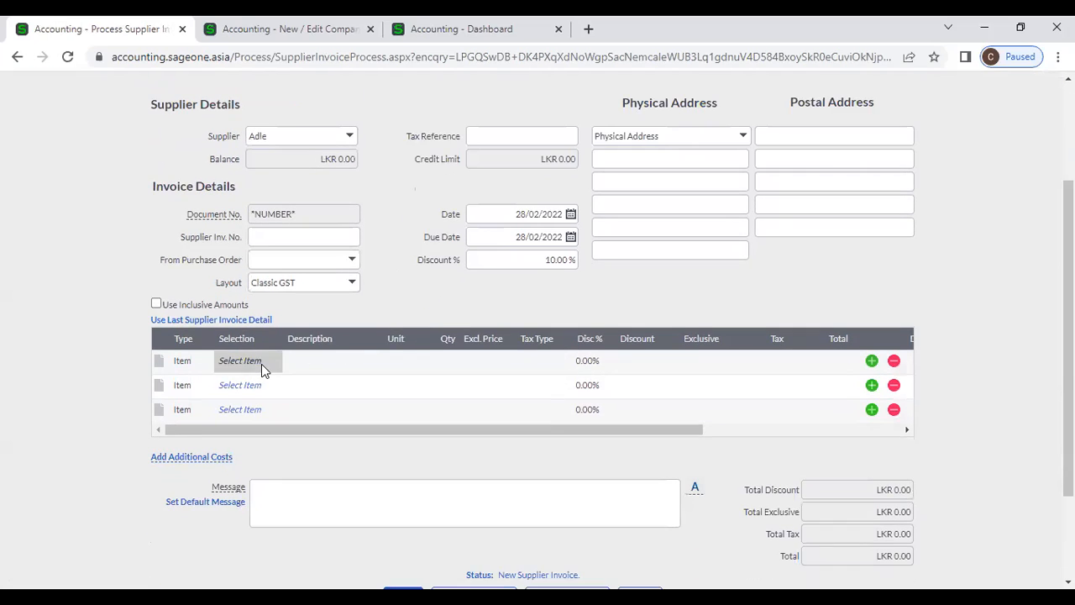
left_click(276, 363)
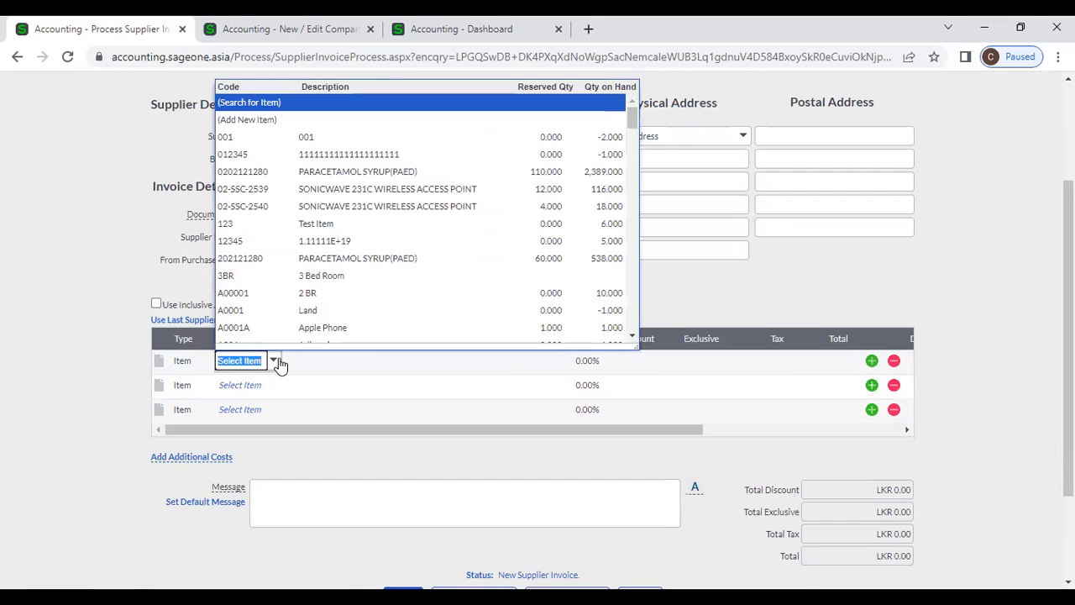
left_click(315, 293)
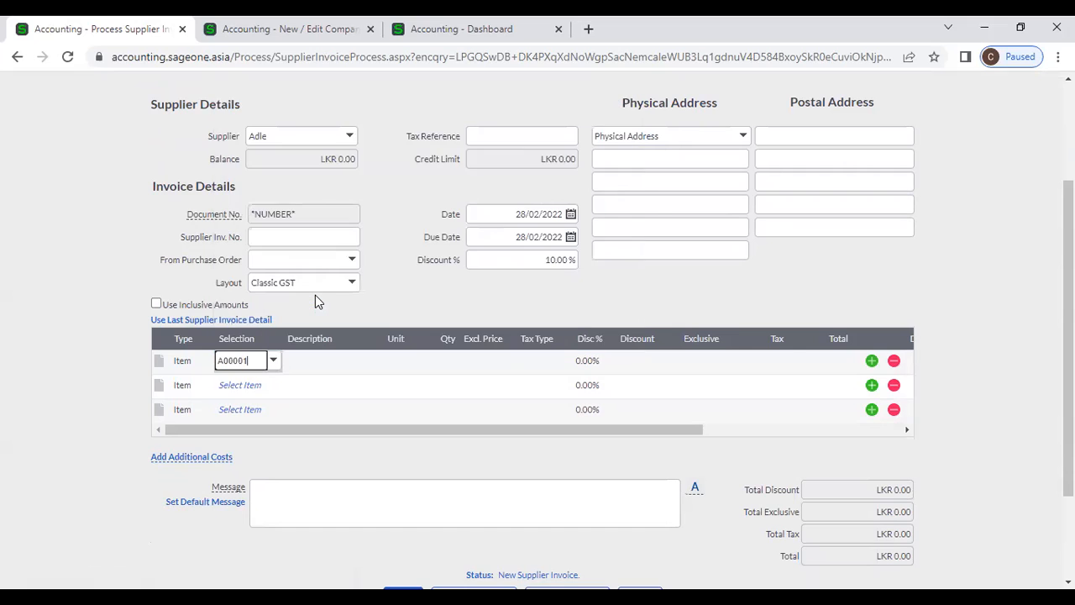
- Replace the line item with PARACETAMOL SYRUP(PAED), quantity 1000, totalling LKR 48,600.00
left_click(263, 360)
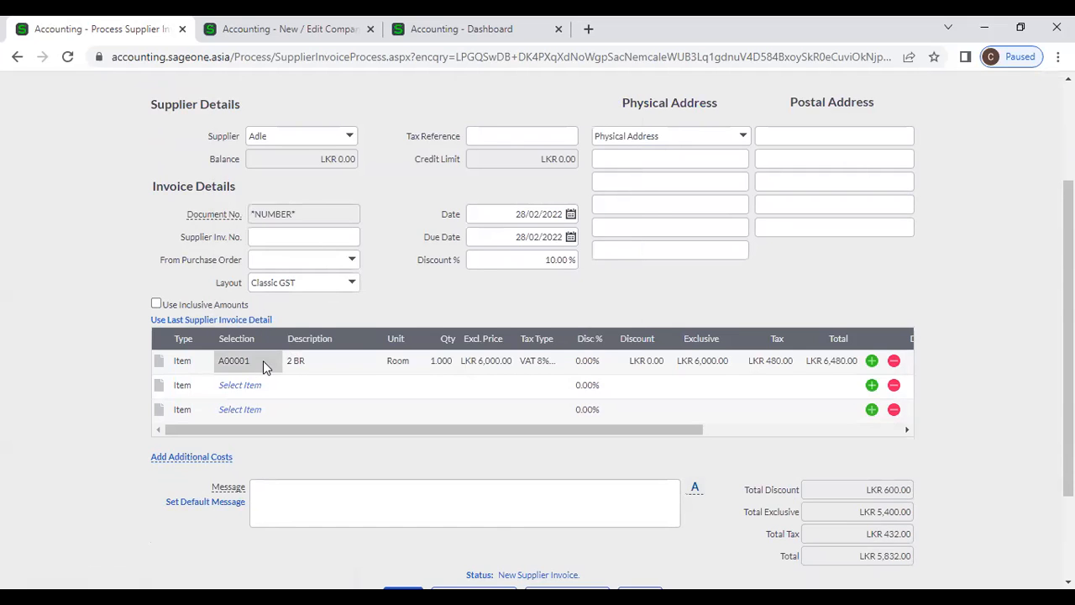
left_click(274, 363)
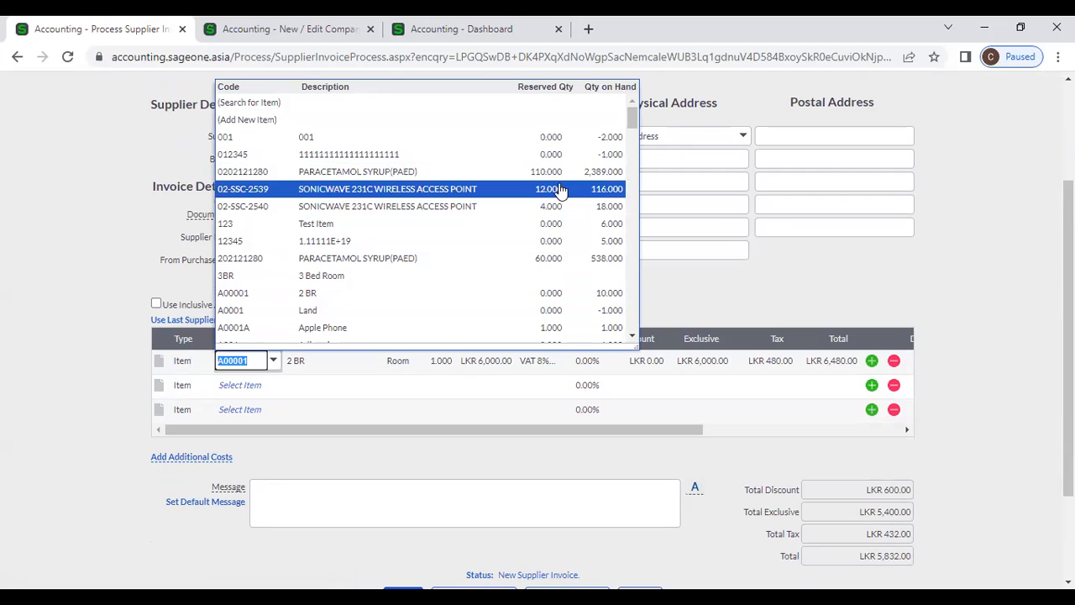
left_click(597, 174)
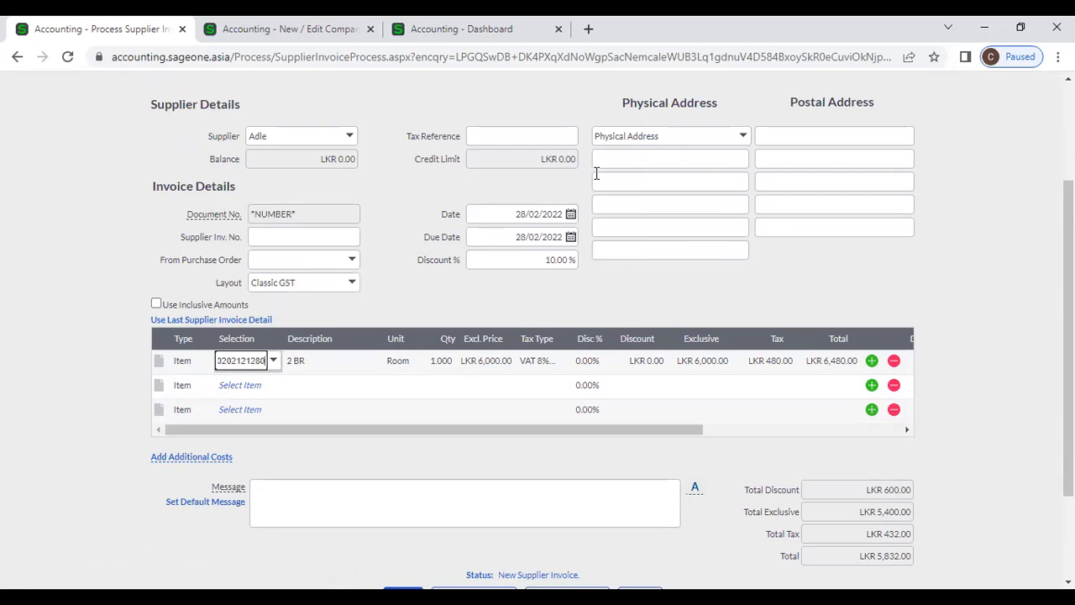
key("Tab")
key("Tab")
key("Tab")
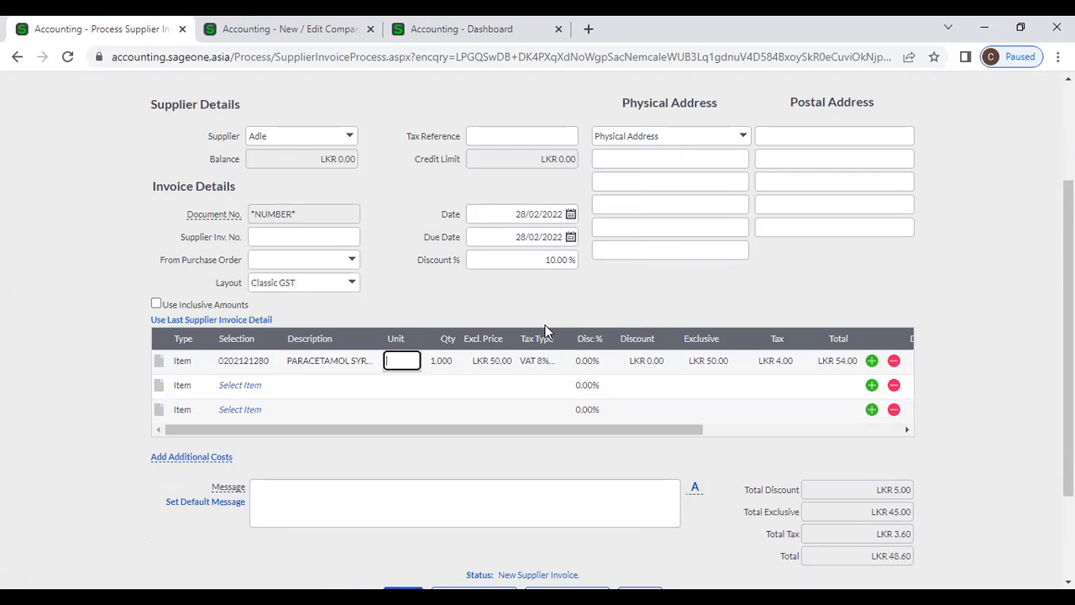
type("1000")
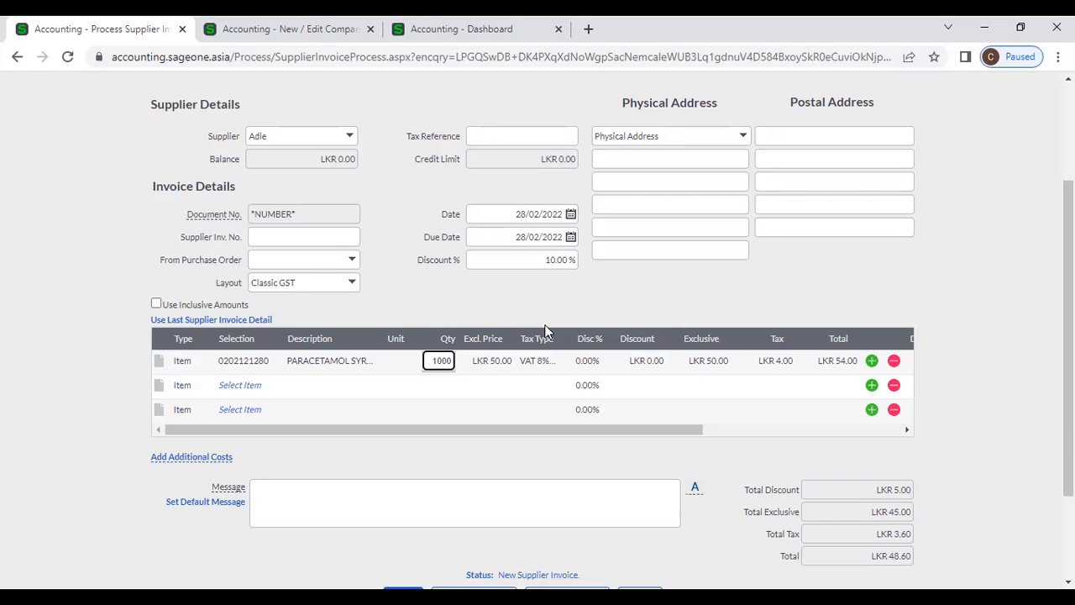
key("Tab")
key("Tab")
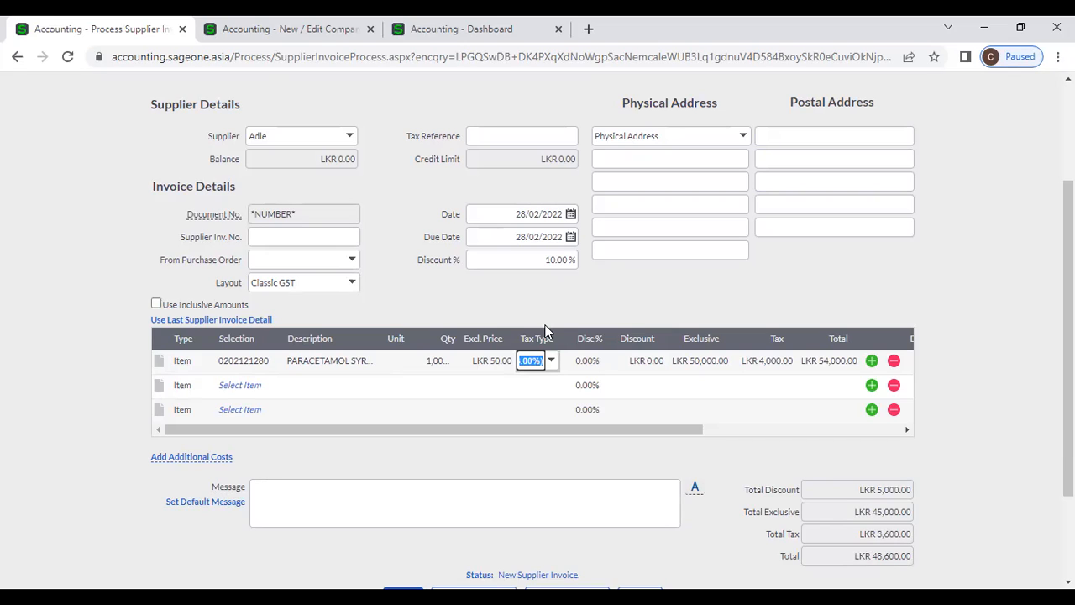
left_click(587, 291)
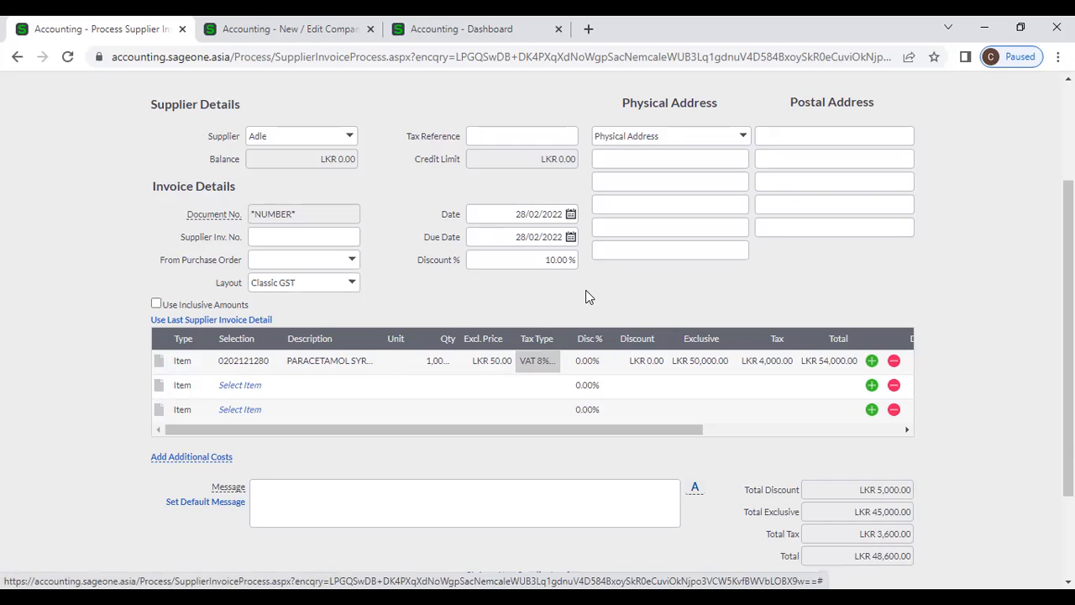
scroll(586, 290, "down", 1)
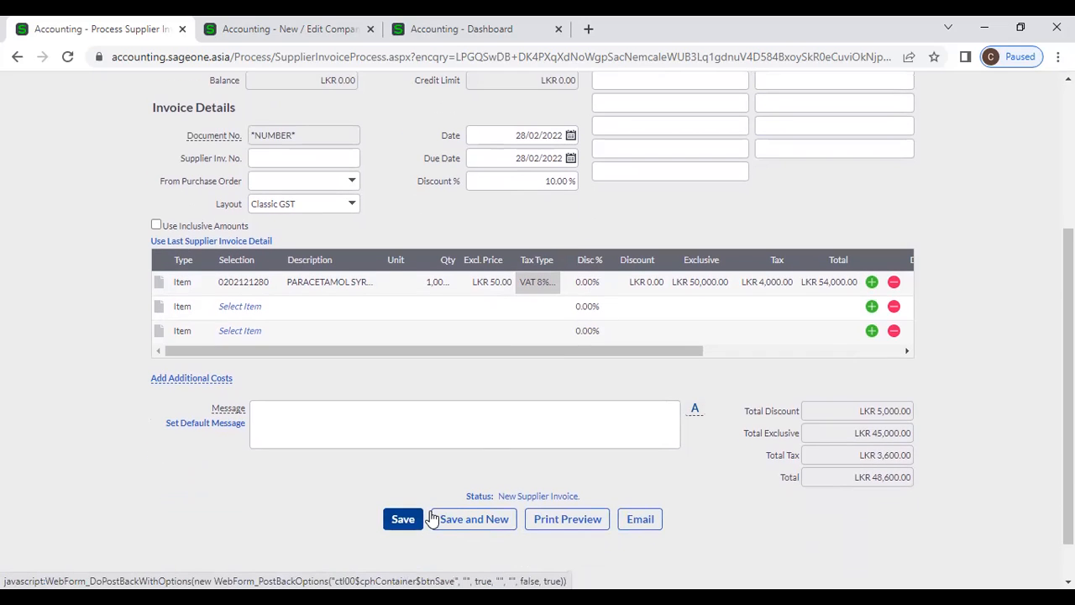
scroll(513, 348, "up", 2)
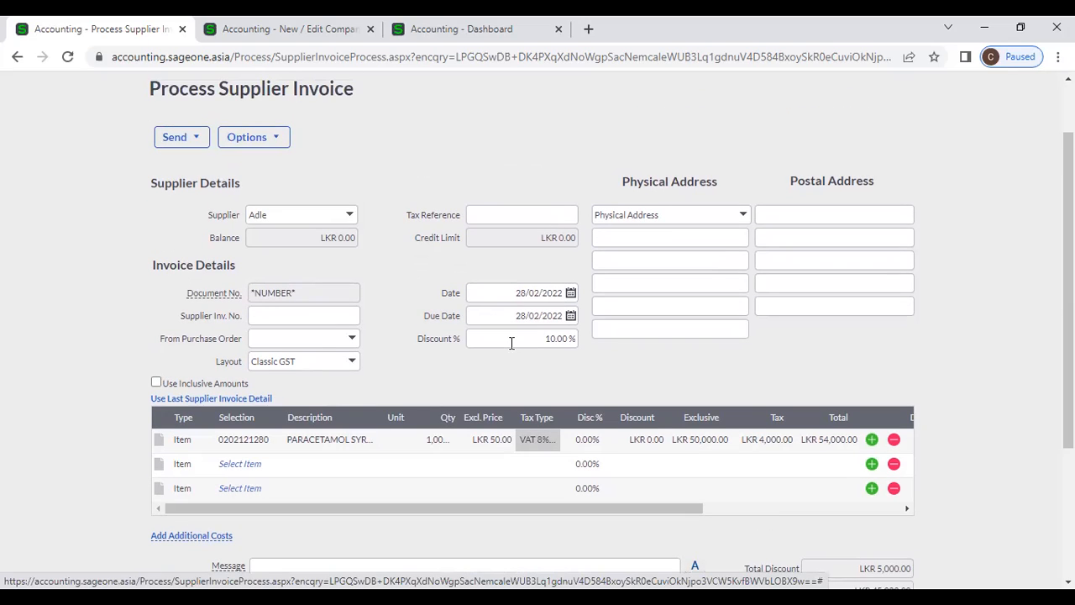
left_click(797, 512)
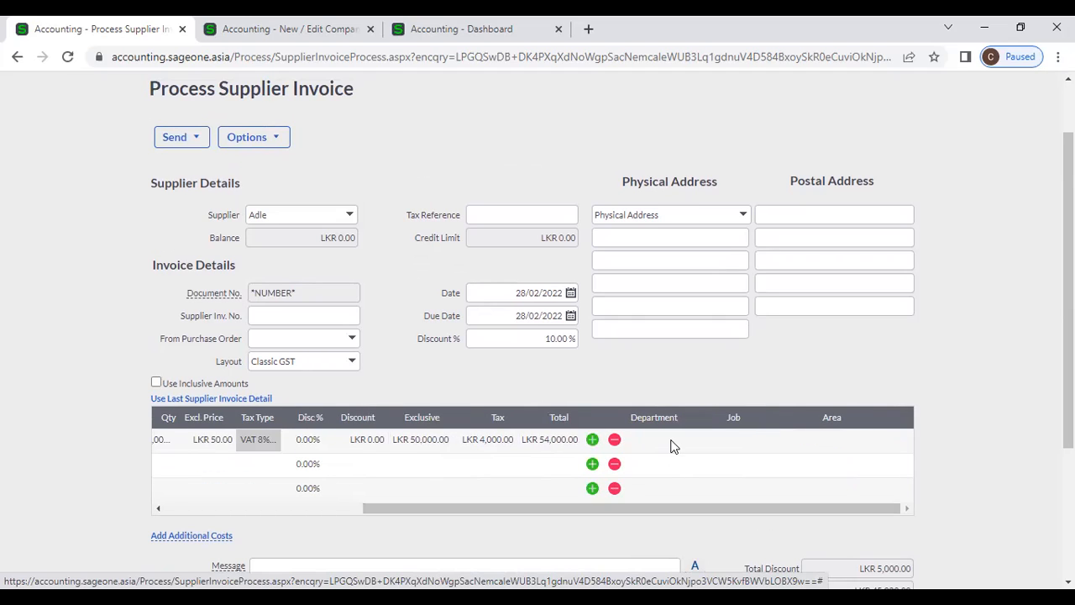
left_click(336, 513)
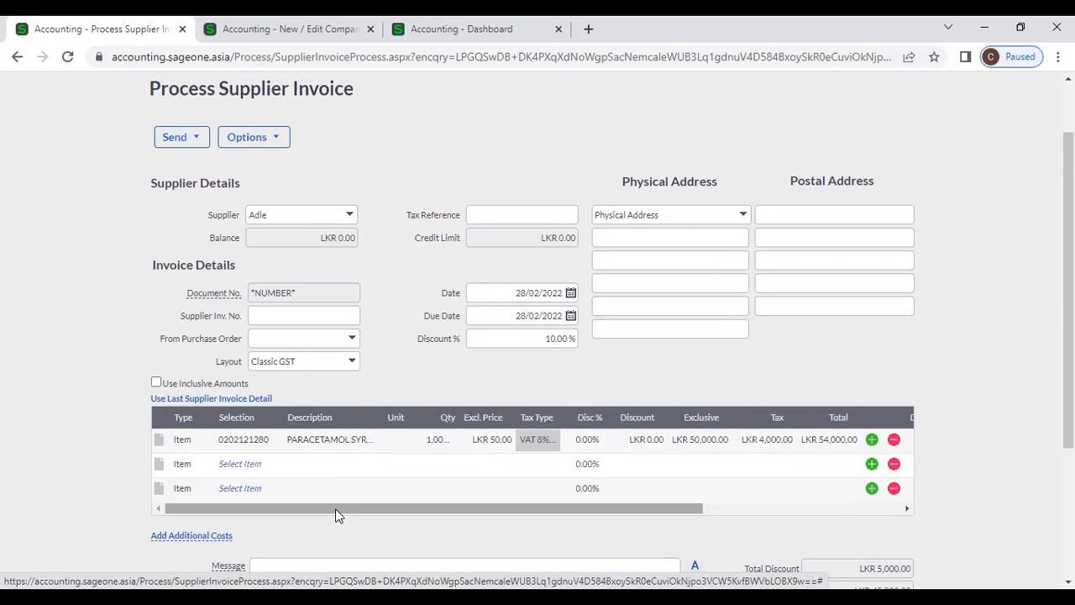
left_click(155, 384)
left_click(156, 384)
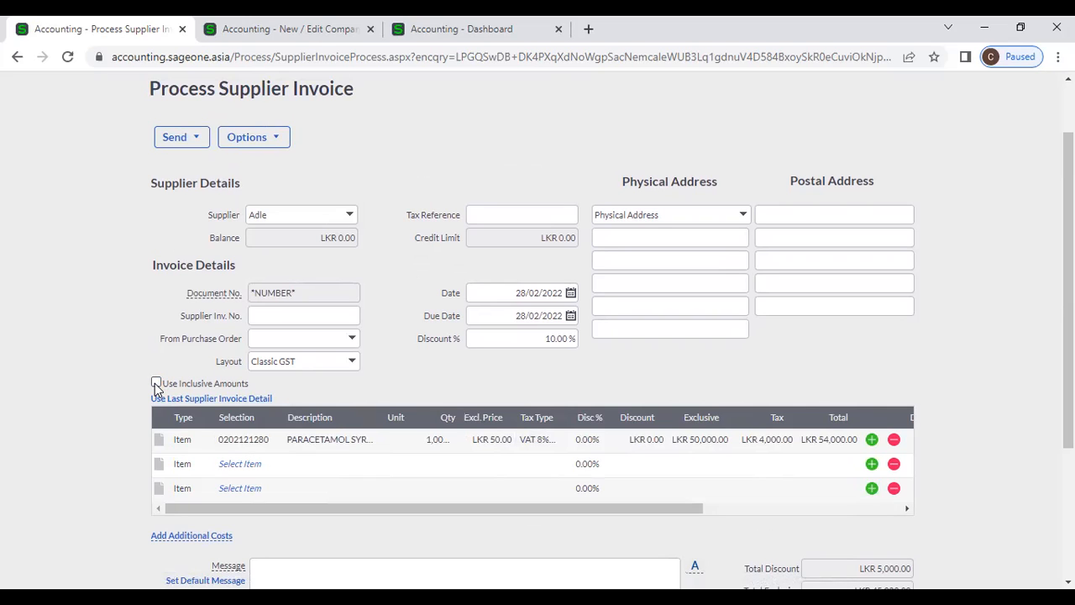
left_click(586, 440)
left_click(655, 440)
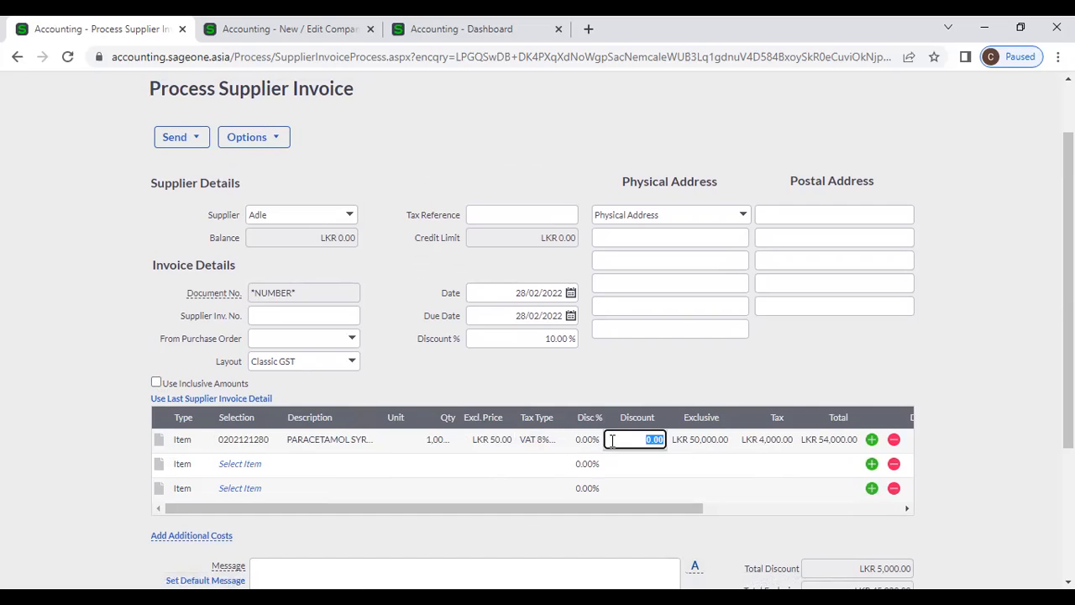
left_click(611, 393)
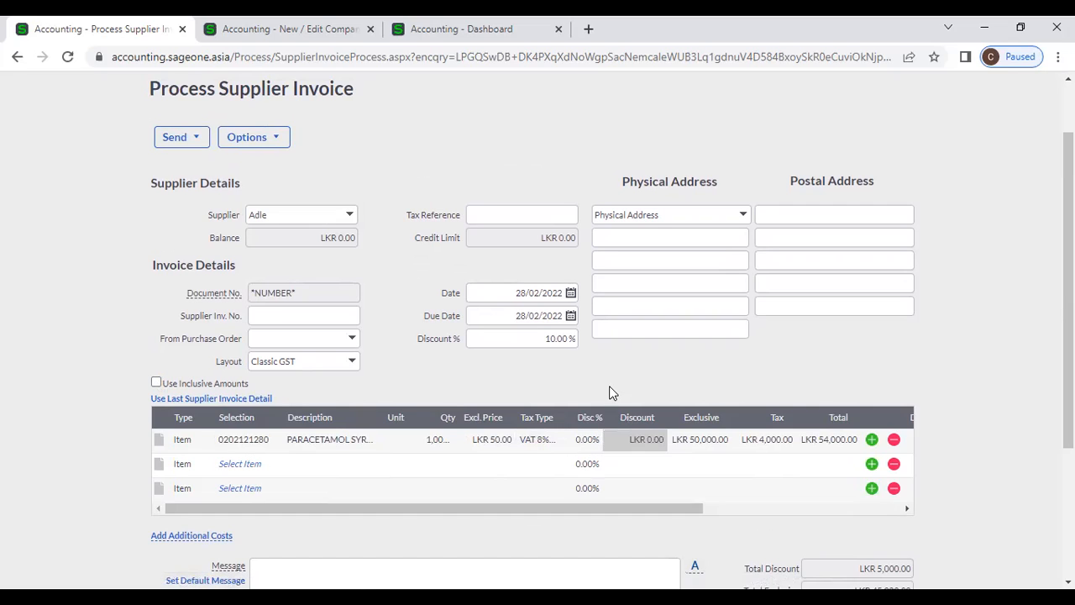
left_click(161, 439)
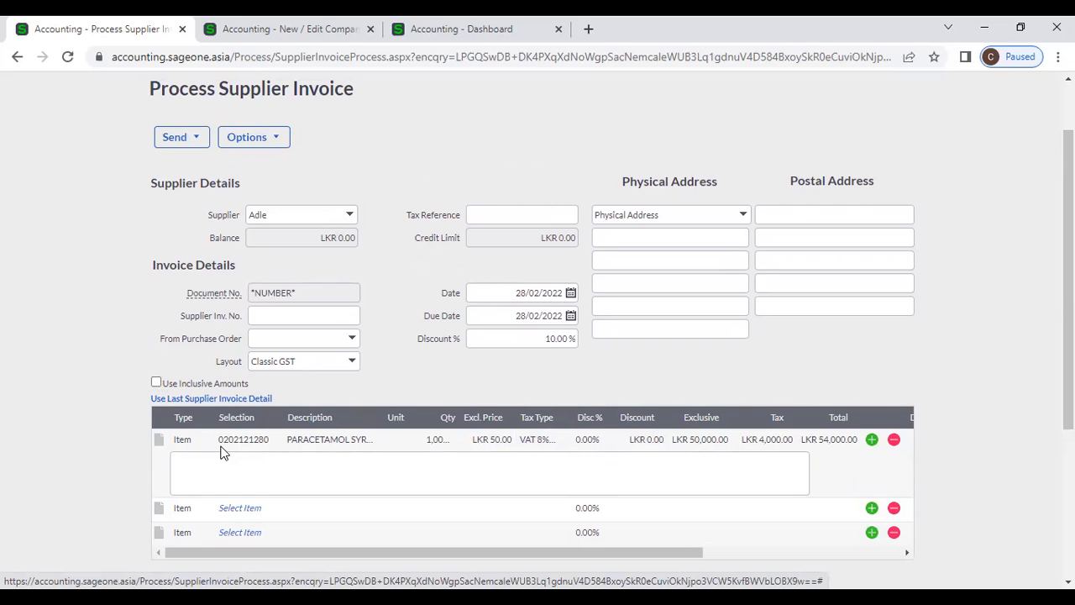
left_click(249, 478)
scroll(734, 401, "down", 2)
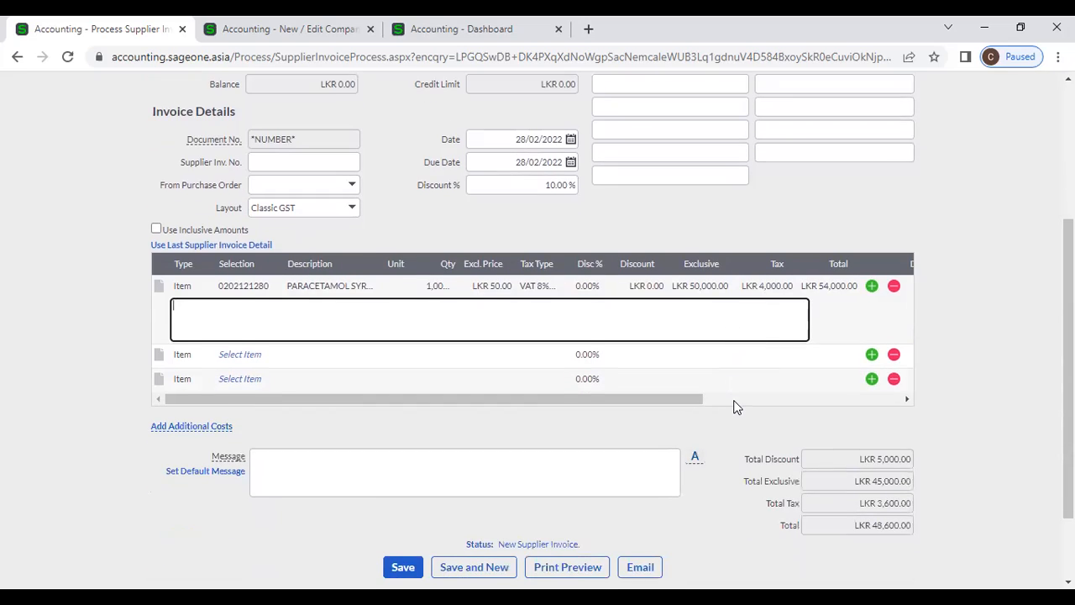
left_click(422, 472)
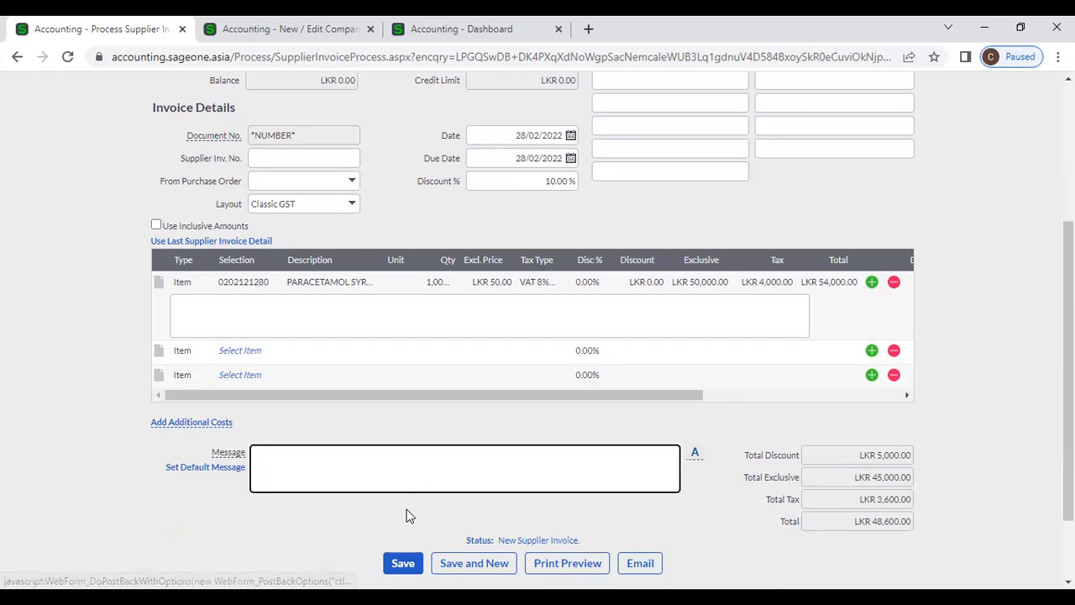
scroll(409, 516, "up", 2)
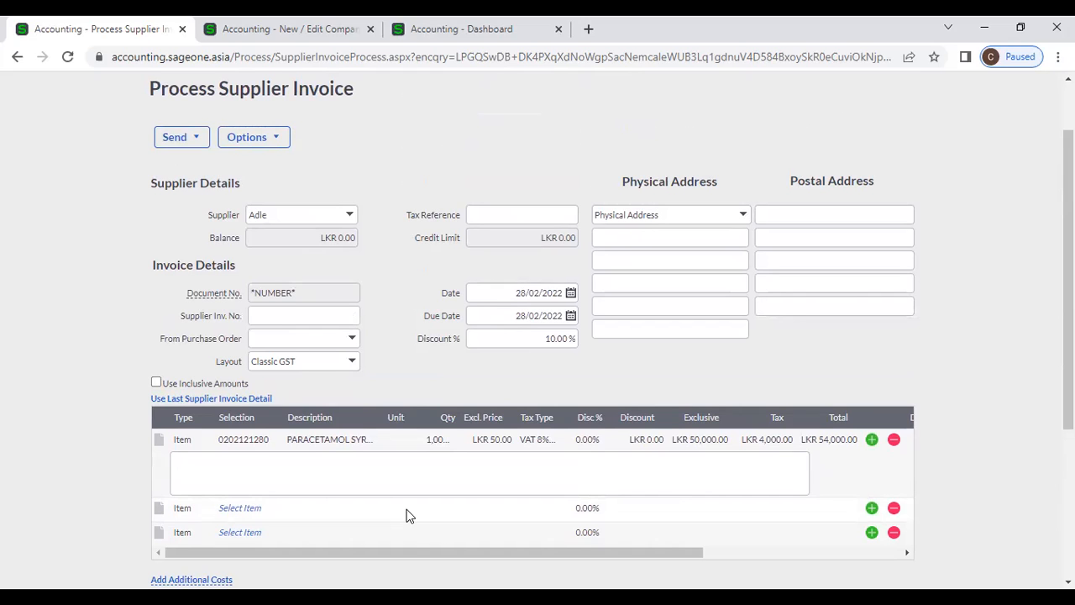
scroll(414, 403, "up", 1)
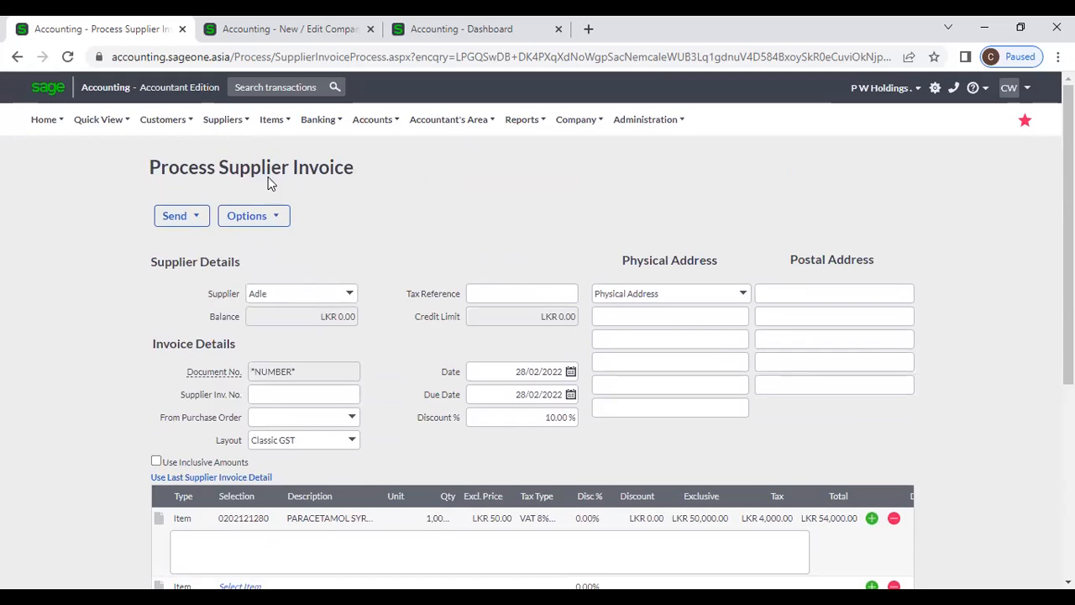
left_click(223, 120)
mouse_move(234, 199)
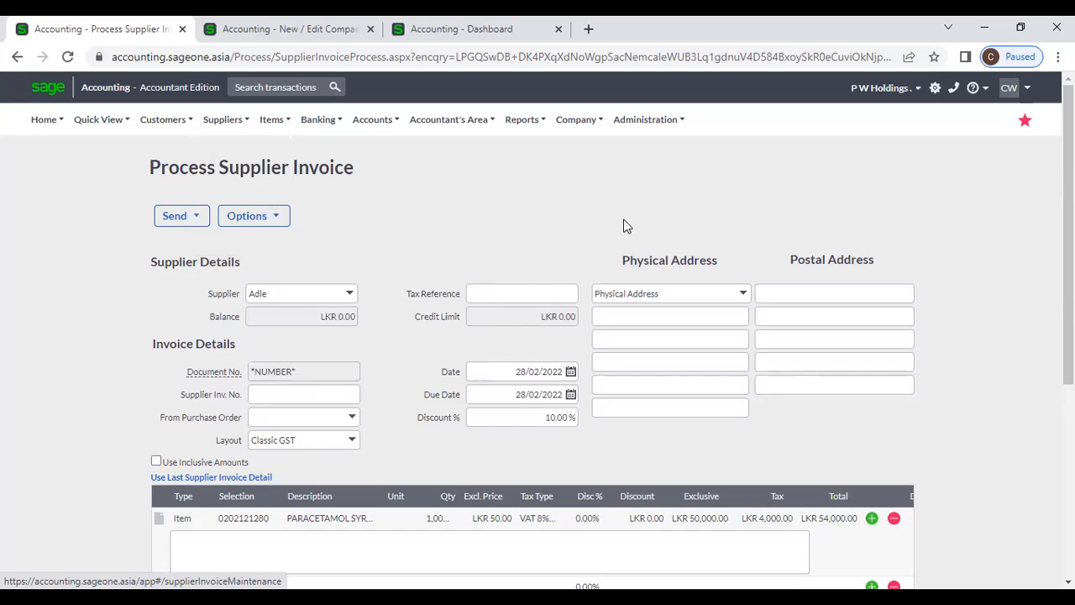
scroll(630, 228, "down", 3)
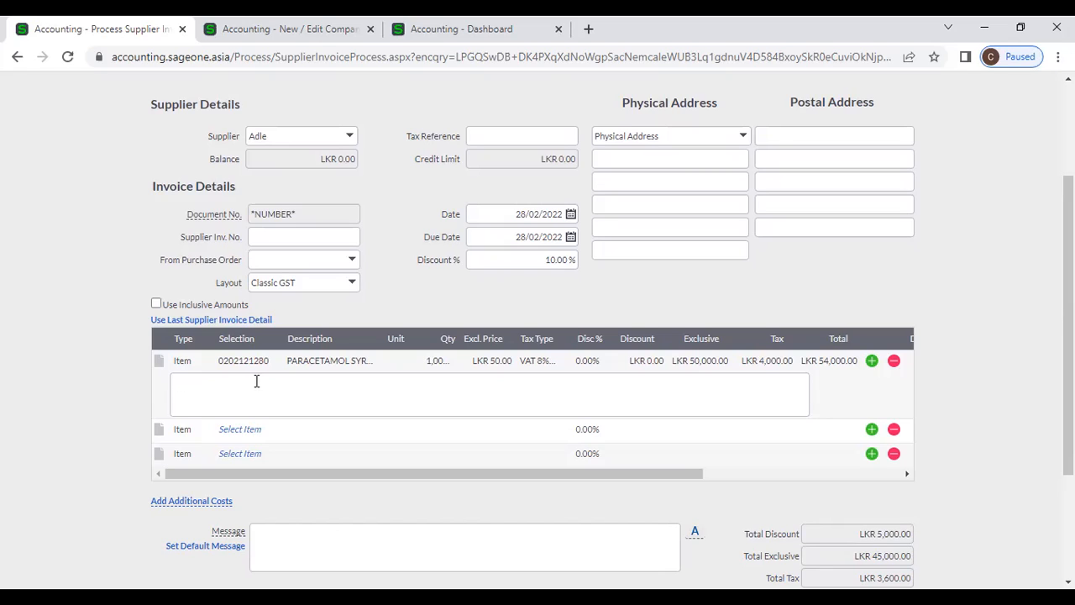
left_click(521, 257)
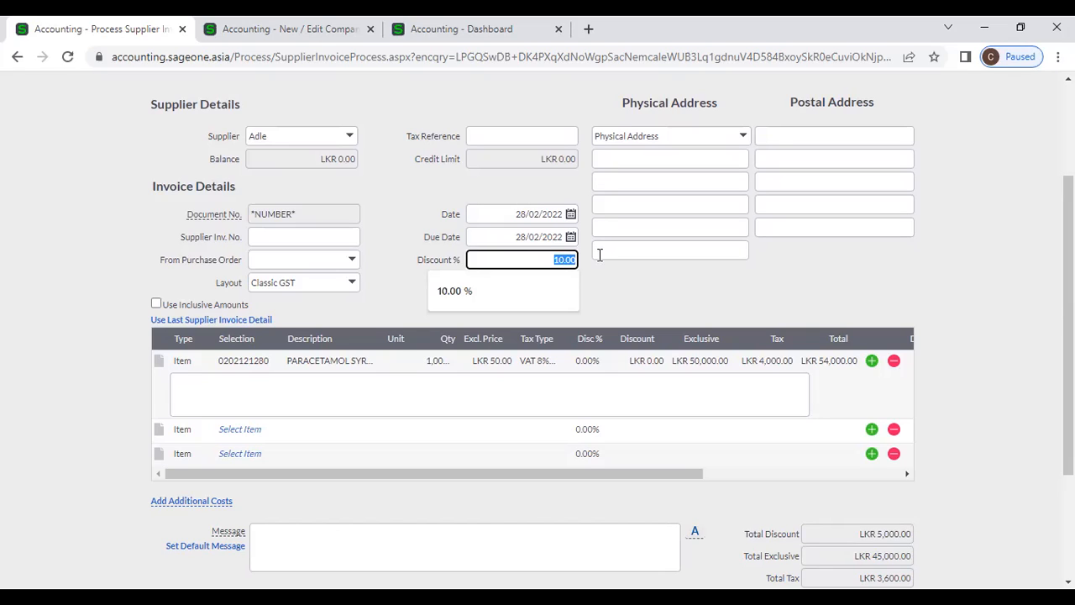
- Clear the 10.00 invoice discount to 0.00%, giving LKR 50,000.00 exclusive and LKR 4,000.00 tax
key("BackSpace")
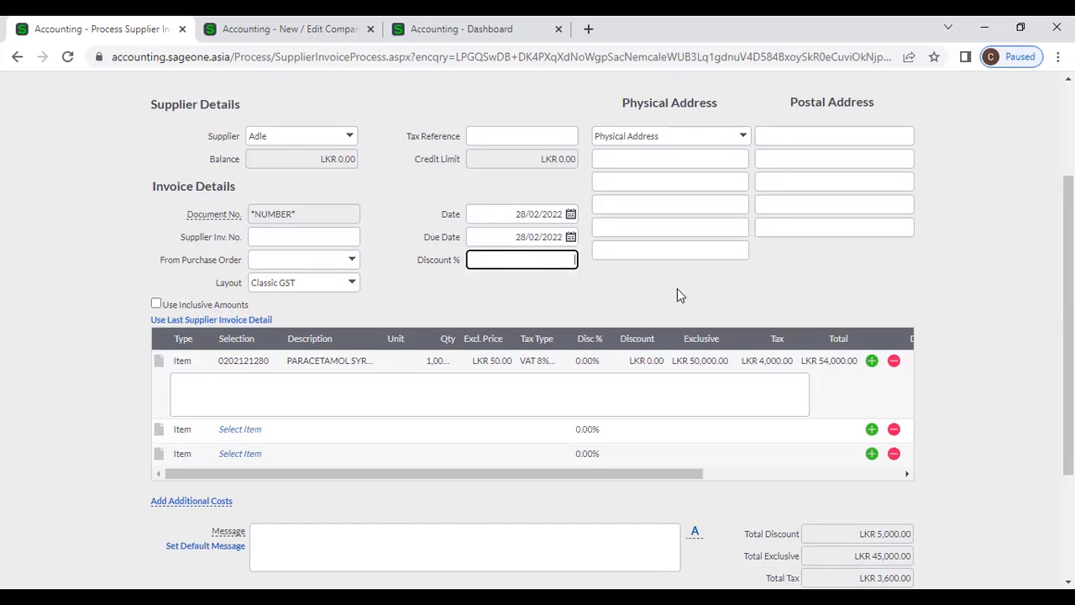
left_click(680, 292)
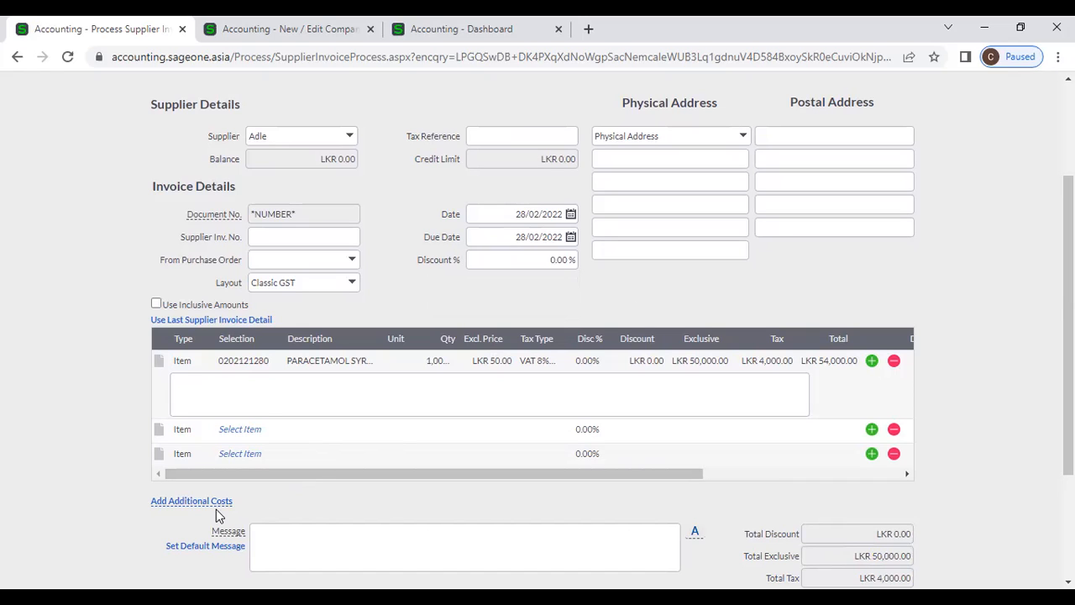
mouse_move(216, 509)
- Add a Transport additional cost from Ebert Silva Transport, invoice ES001, for LKR 10,000.00
left_click(216, 501)
scroll(582, 478, "down", 1)
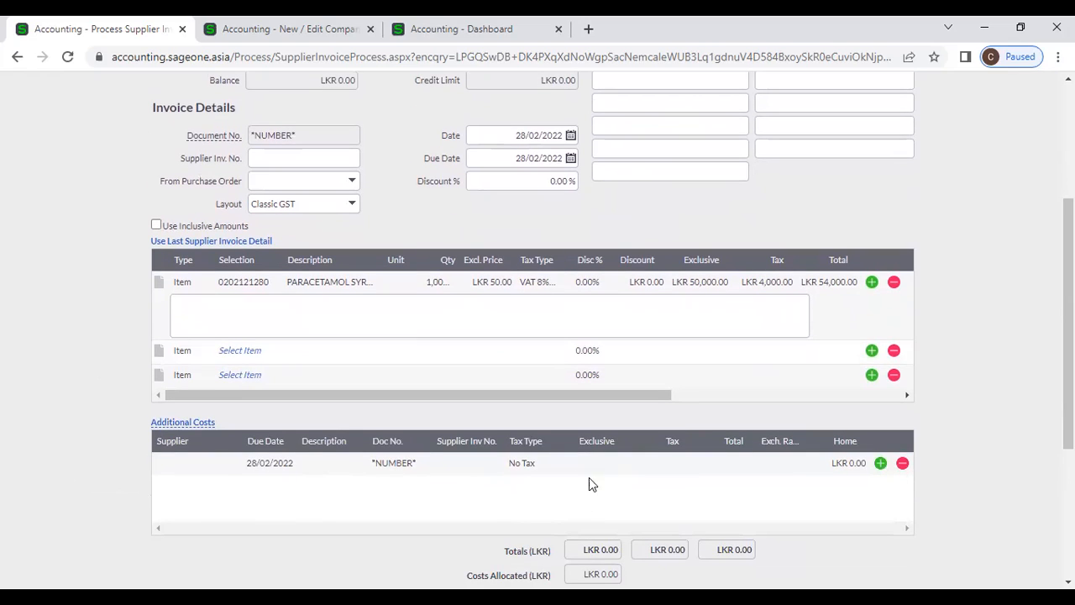
left_click(202, 462)
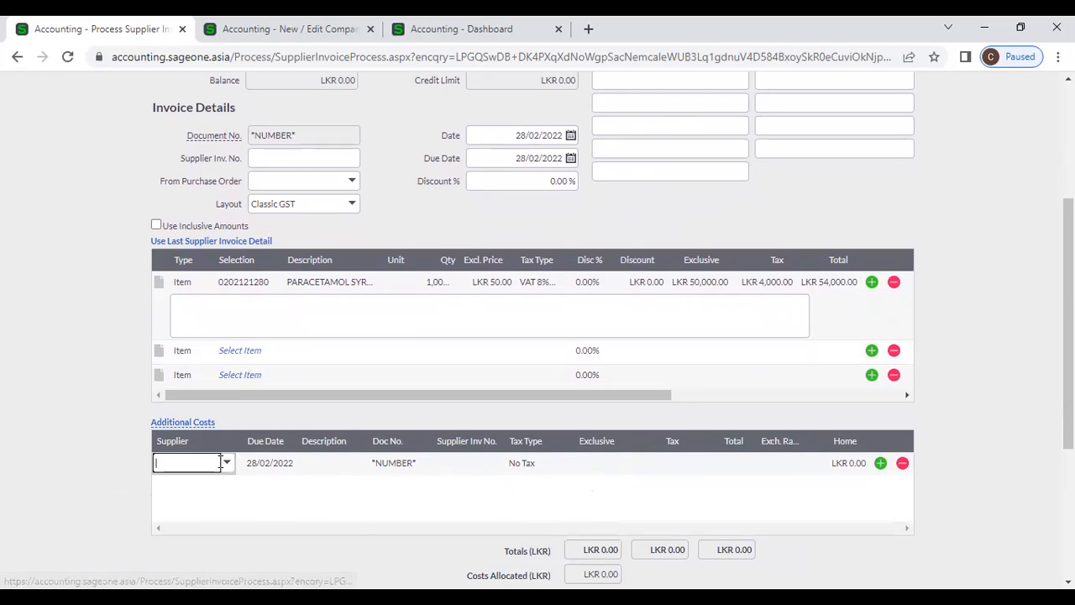
left_click(227, 464)
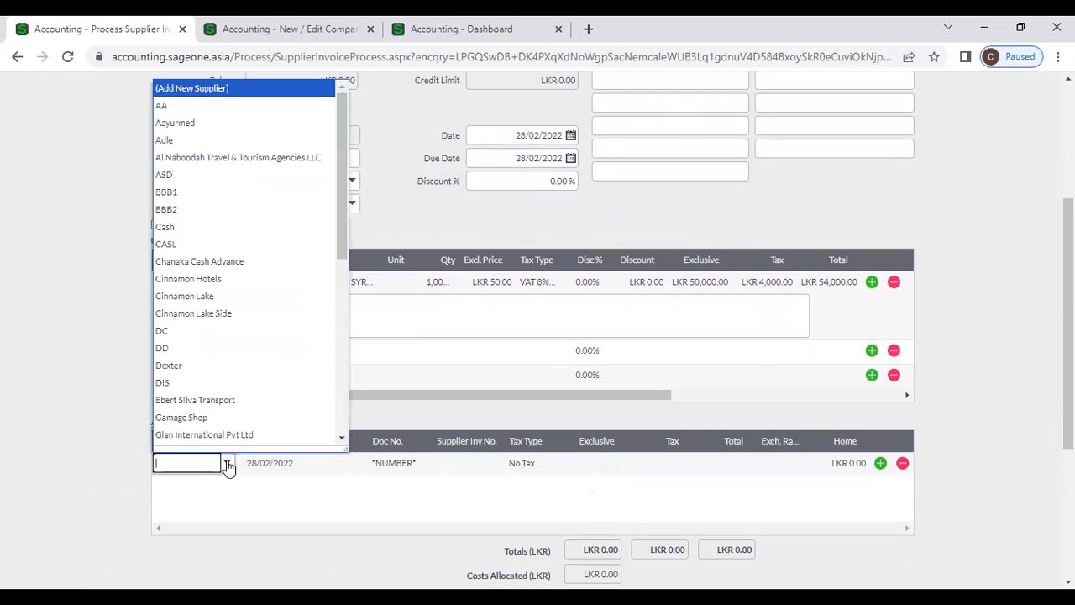
left_click(227, 401)
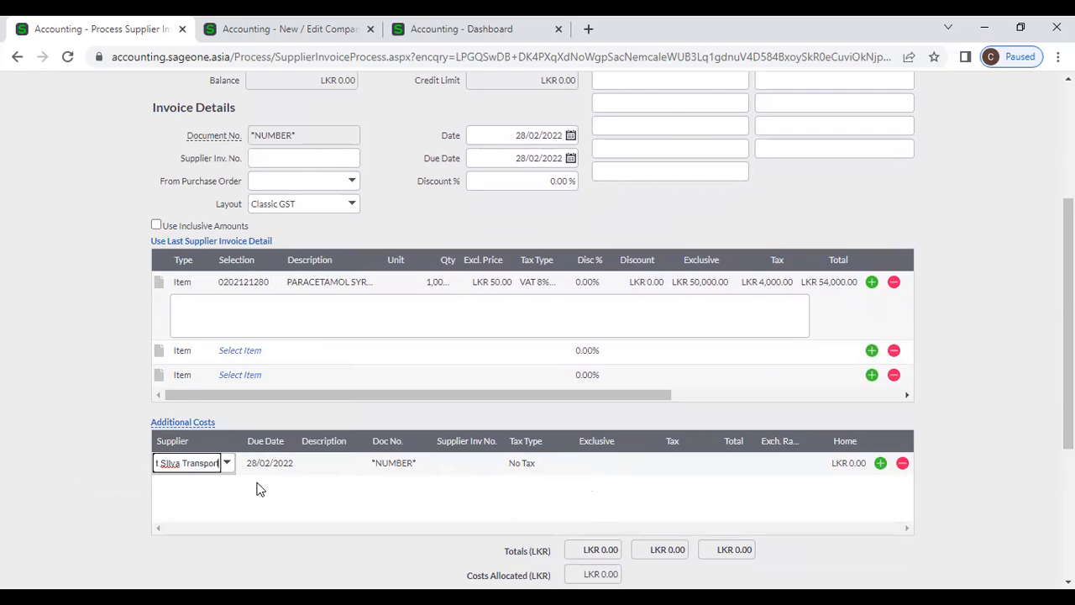
key("Tab")
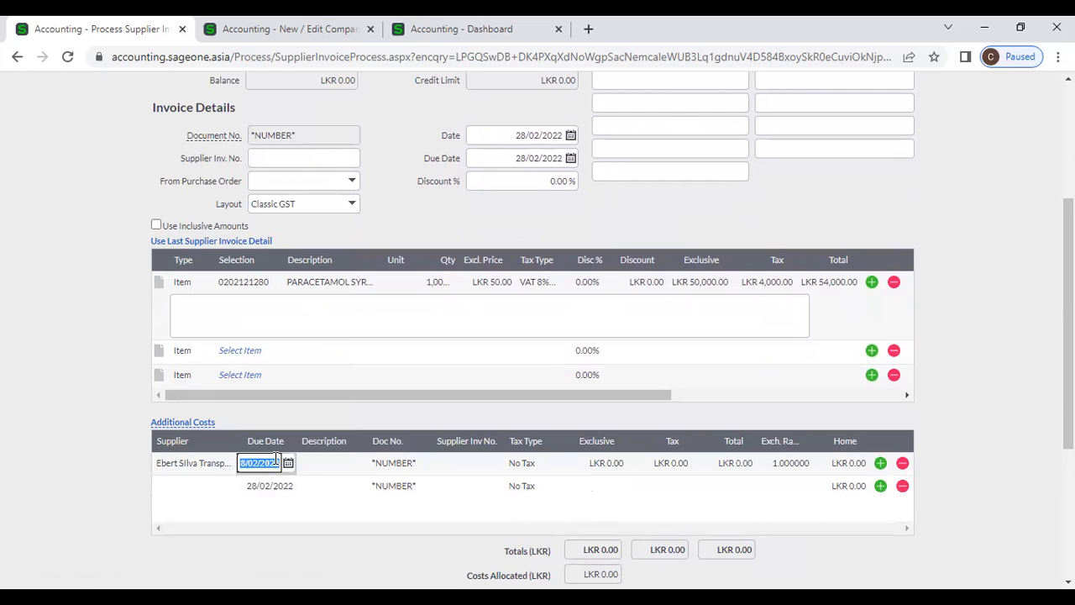
key("Tab")
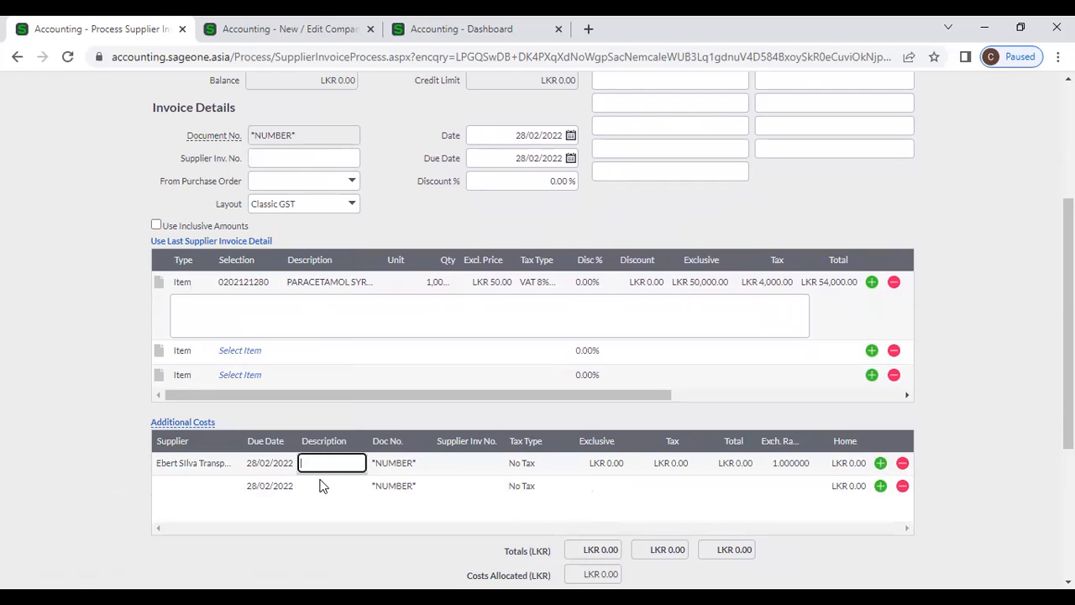
type("Transport")
key("Tab")
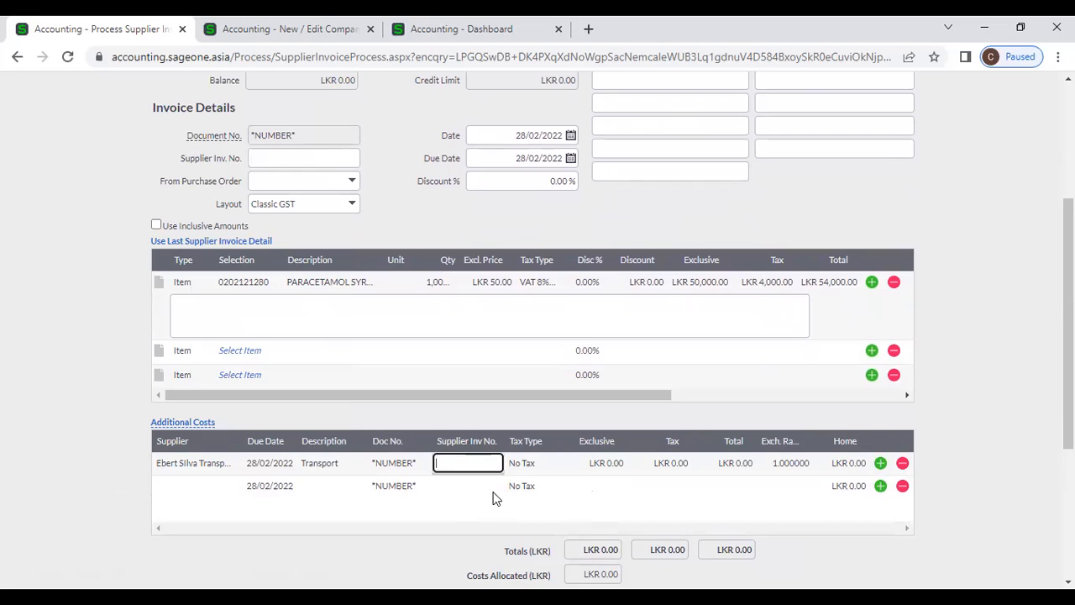
type("ES001")
key("Tab")
key("Tab")
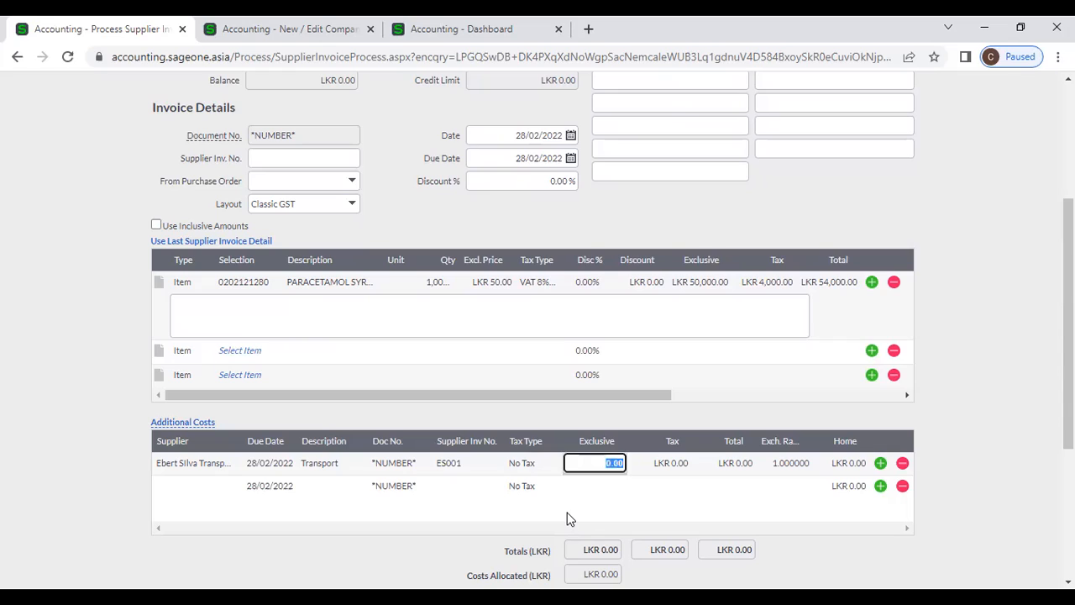
type("10000")
key("Tab")
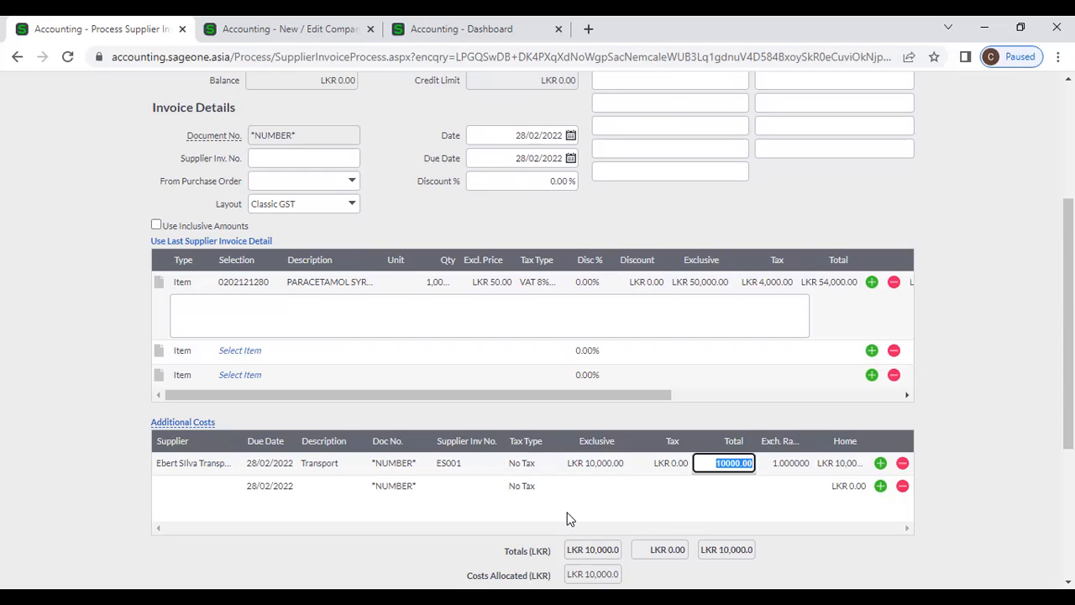
left_click(972, 454)
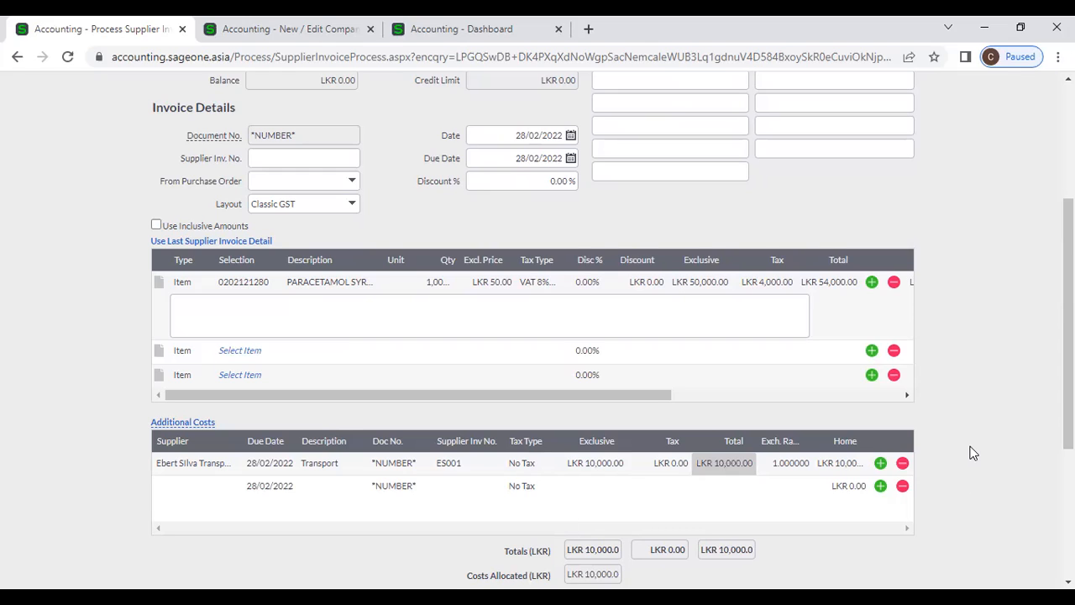
- Allocate the full LKR 10,000.00 additional cost to the paracetamol line
left_click_drag(619, 398, 711, 399)
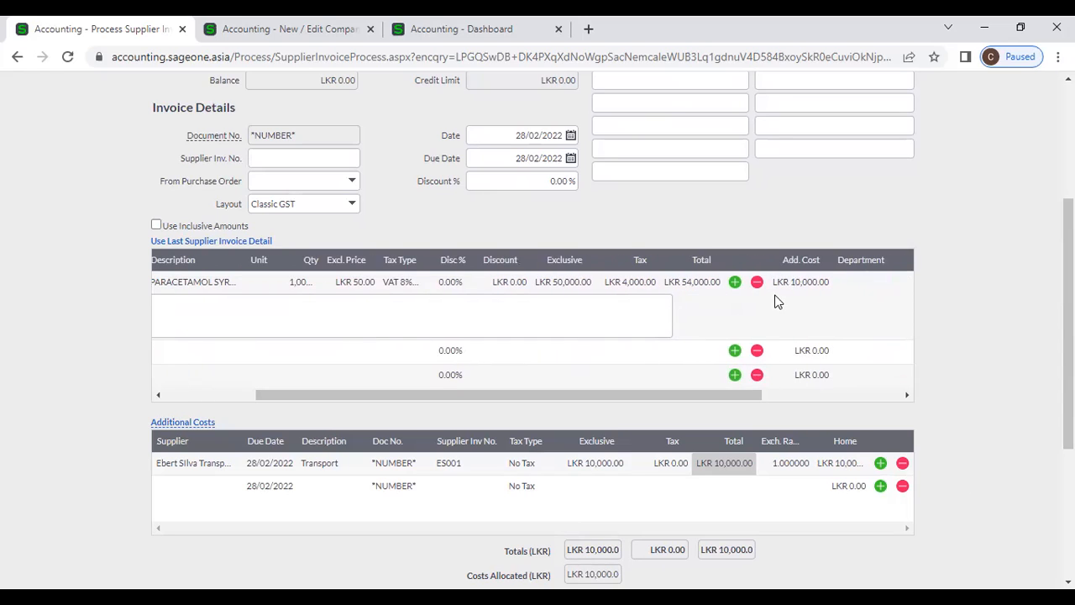
left_click(801, 282)
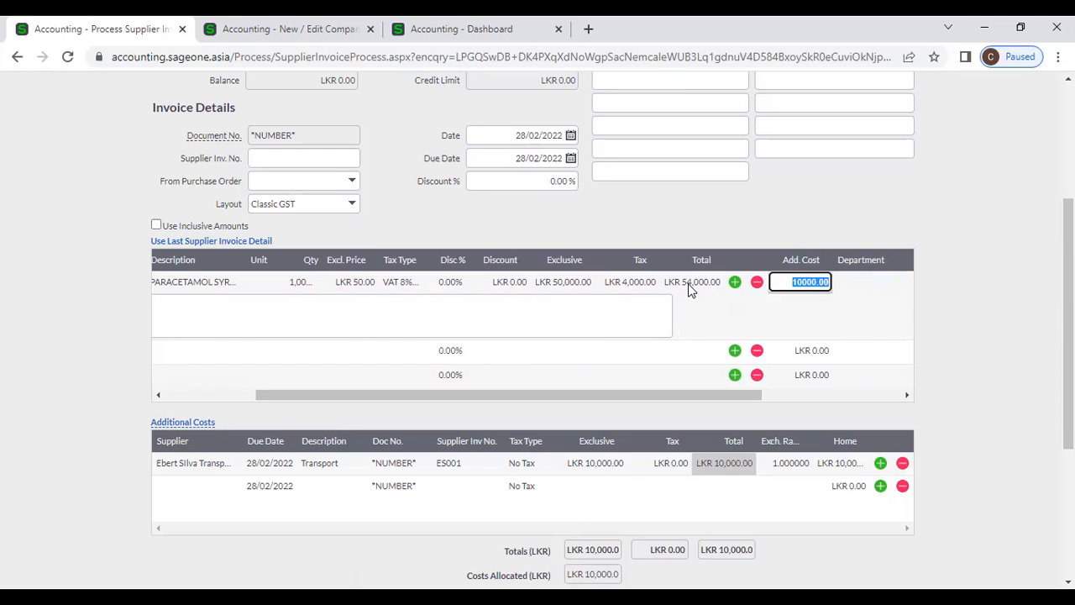
left_click(874, 310)
scroll(891, 312, "down", 2)
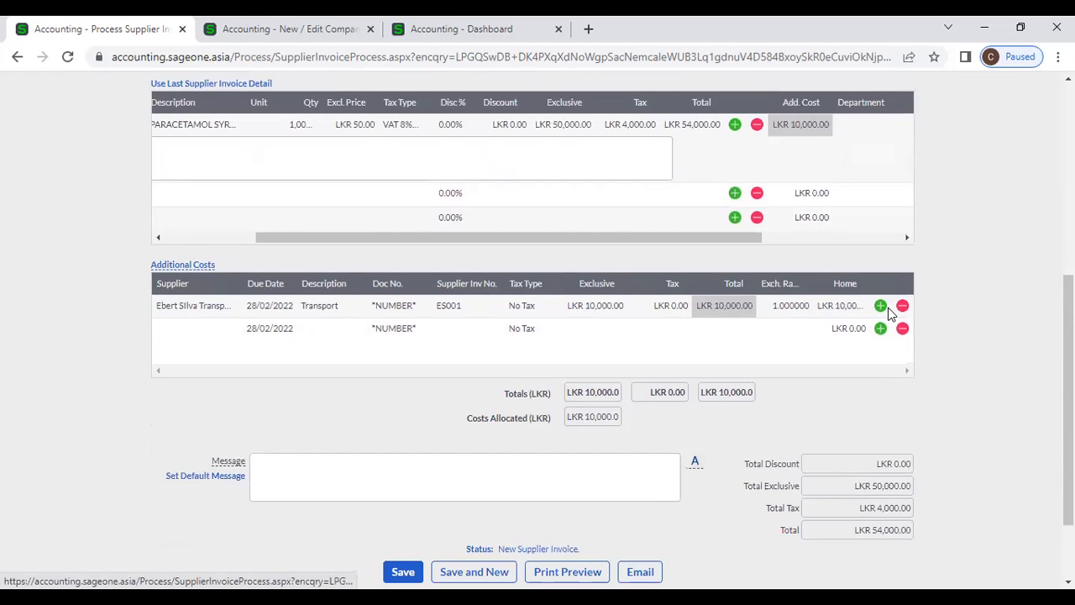
scroll(890, 313, "down", 1)
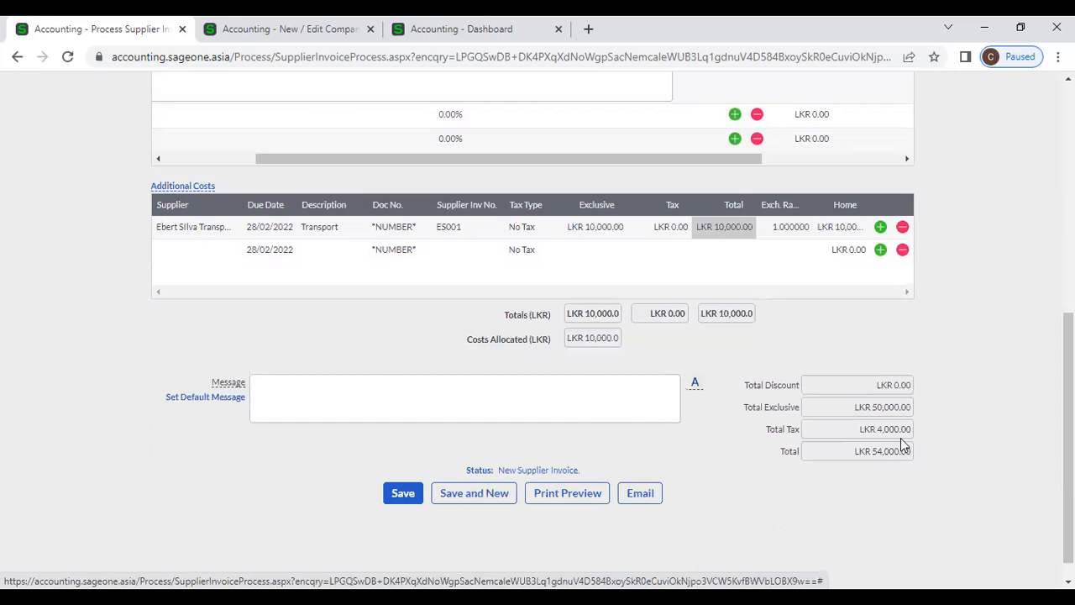
scroll(948, 338, "up", 3)
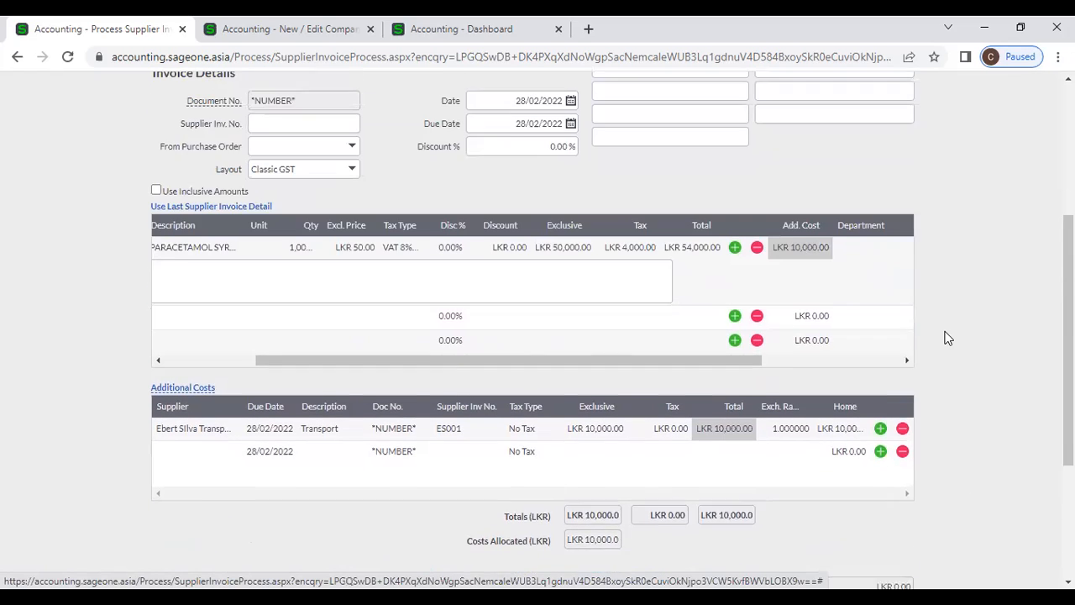
left_click_drag(608, 400, 389, 395)
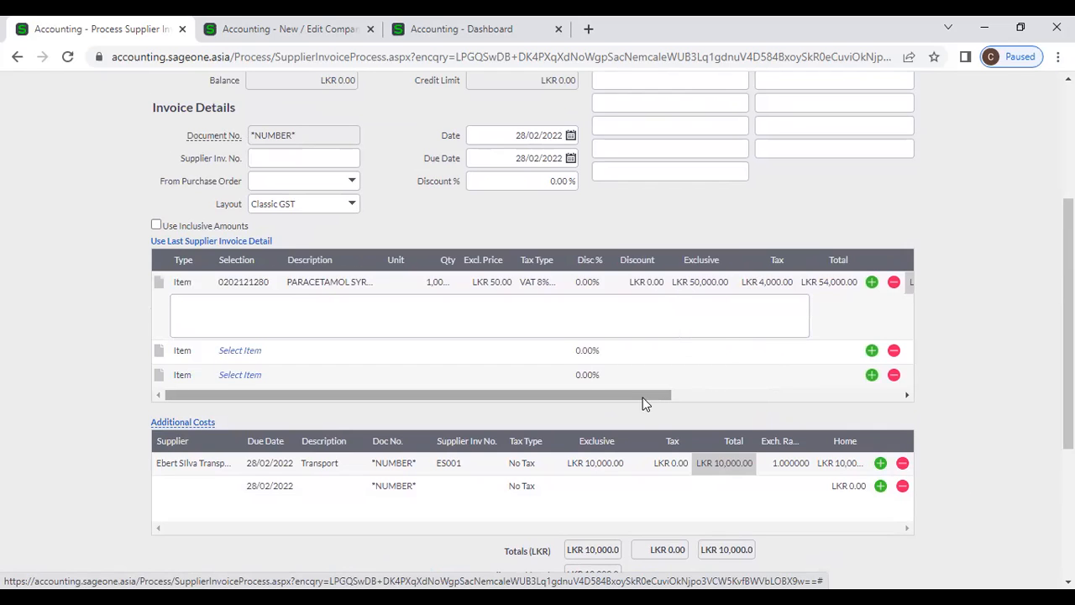
- Add item 02-SSC-2539 as the second line at an excluding price of LKR 10,000
left_click(248, 353)
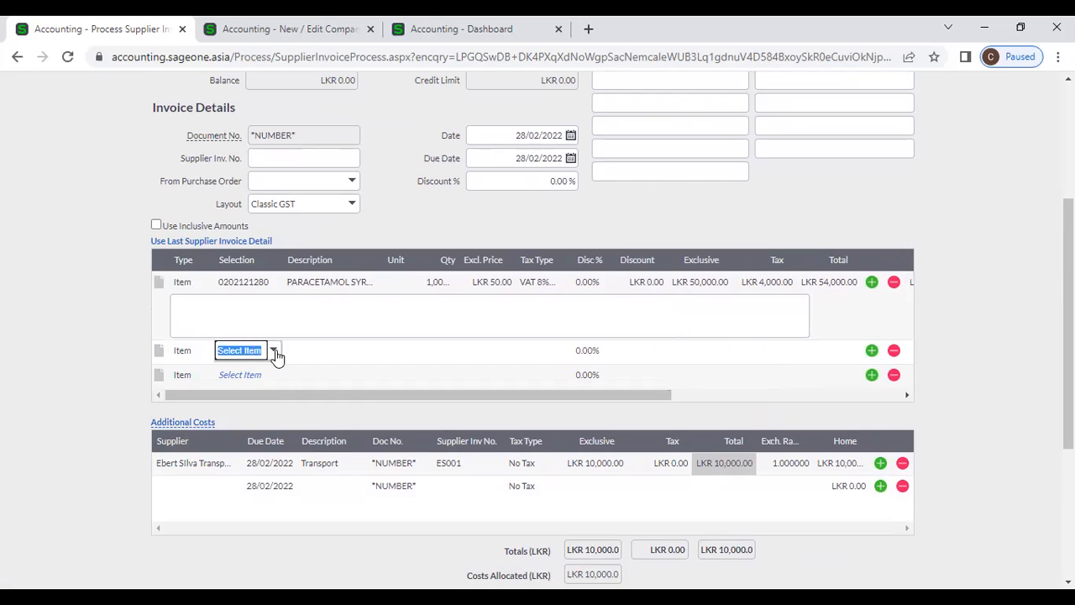
left_click(273, 351)
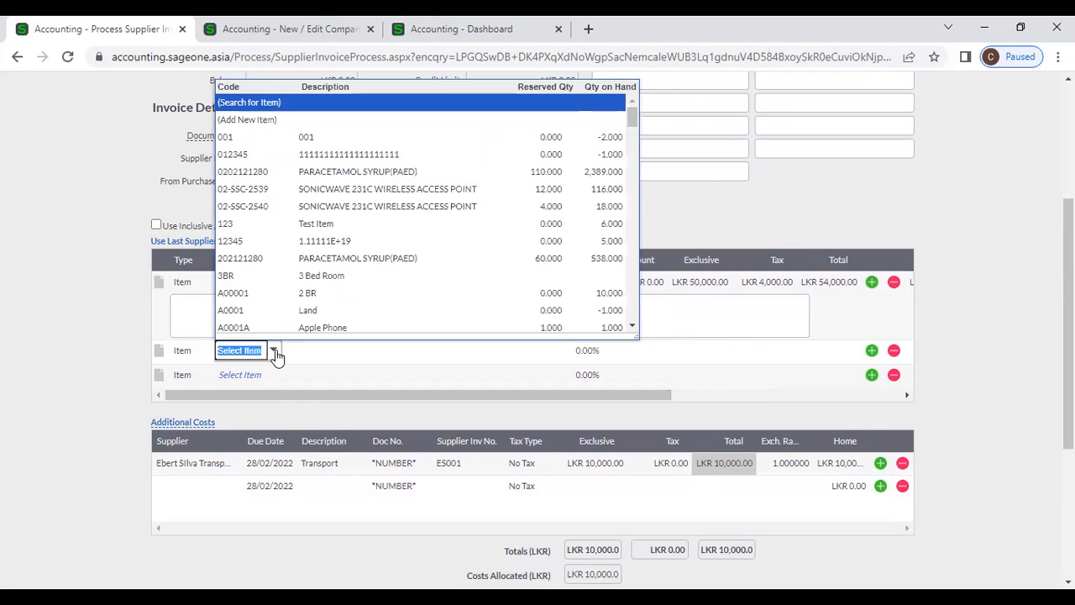
left_click(323, 189)
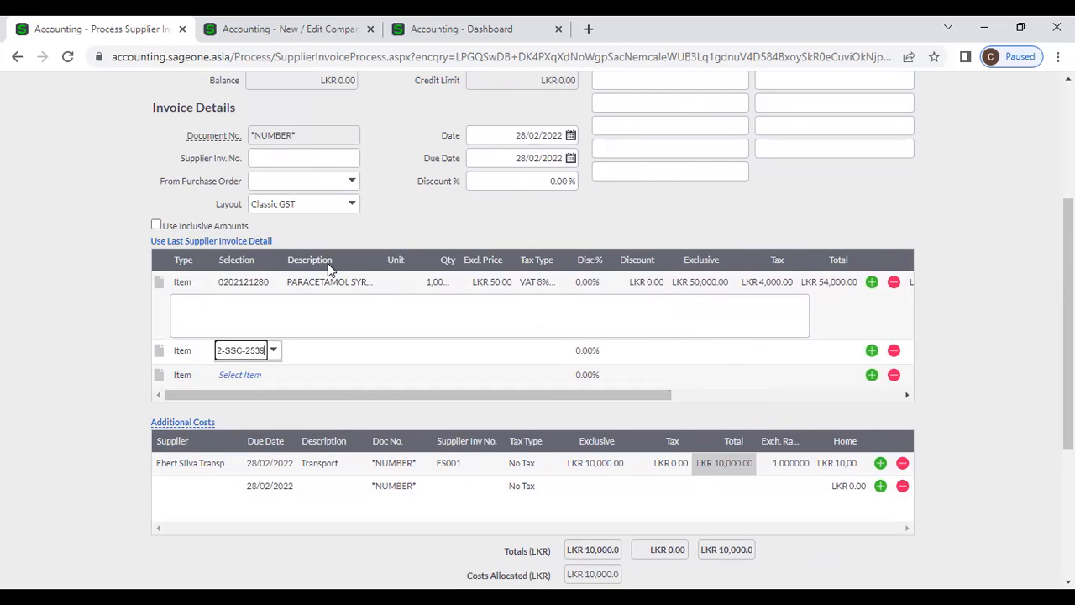
key("Tab")
key("Tab")
key("Tab")
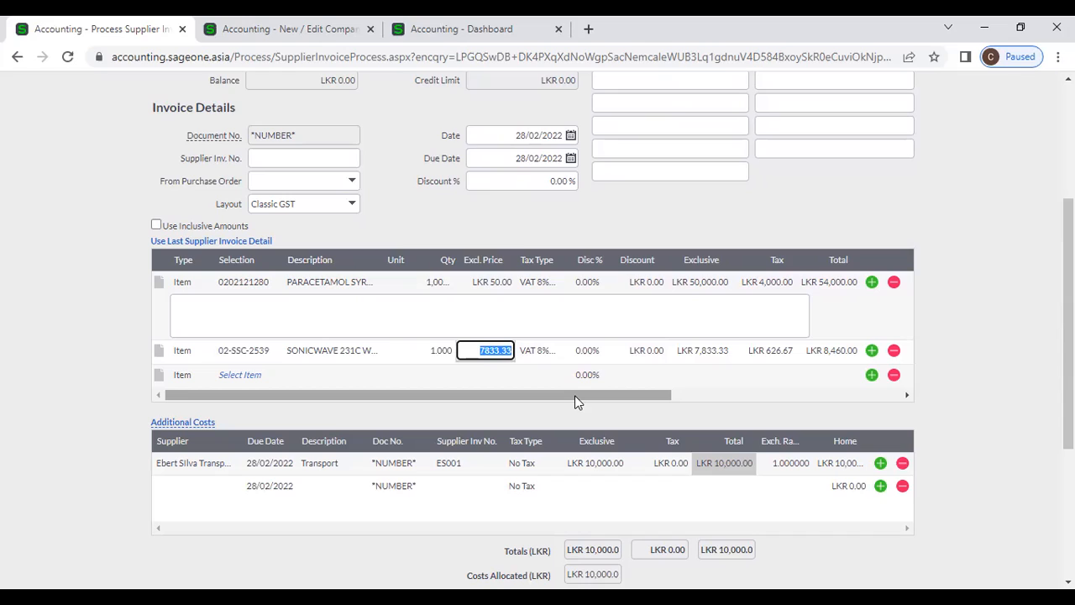
type("10,000")
key("Tab")
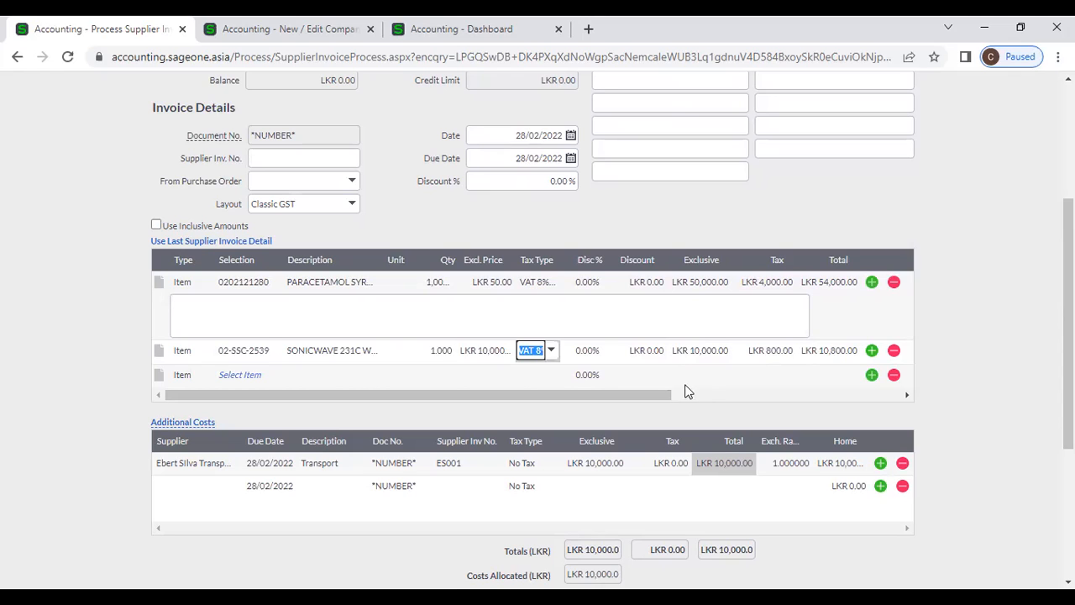
- Try a 20000 price on the second line, then revert it to 10000, checking Add. Cost
left_click(725, 392)
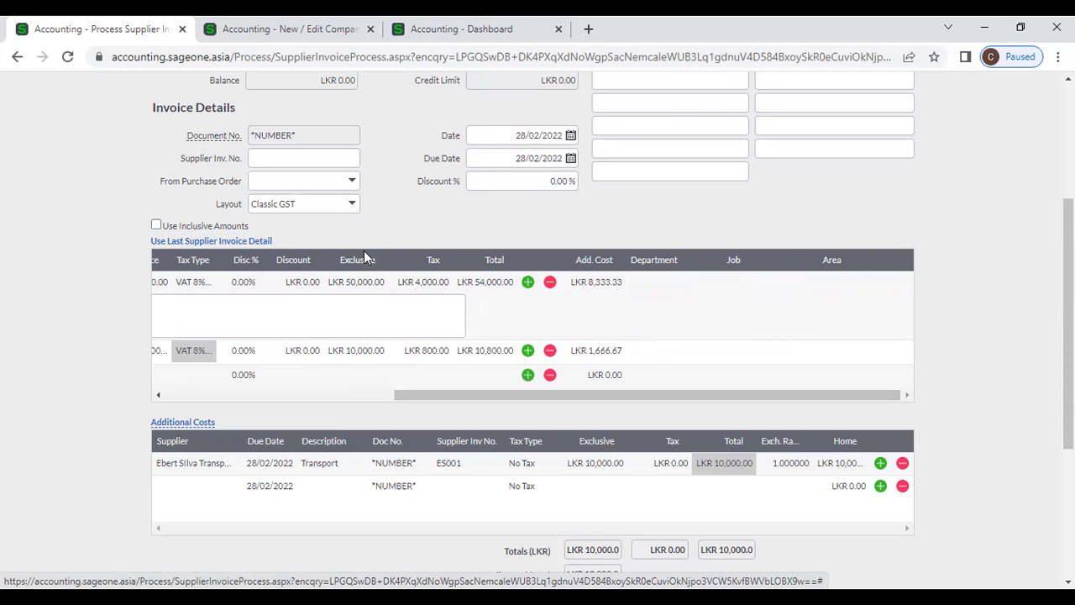
left_click_drag(424, 400, 324, 393)
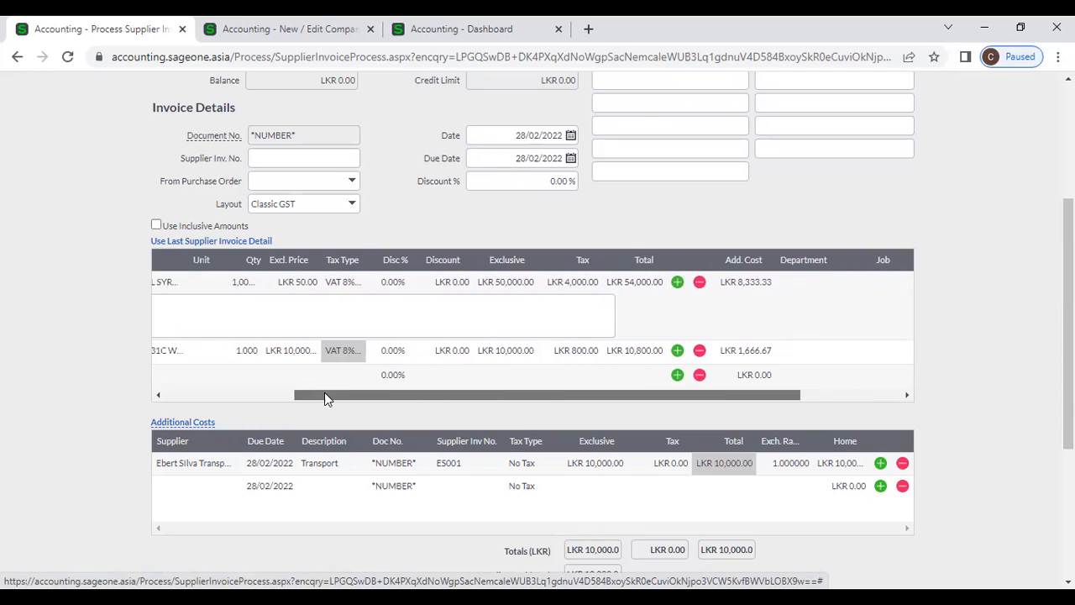
left_click(289, 350)
type("20000")
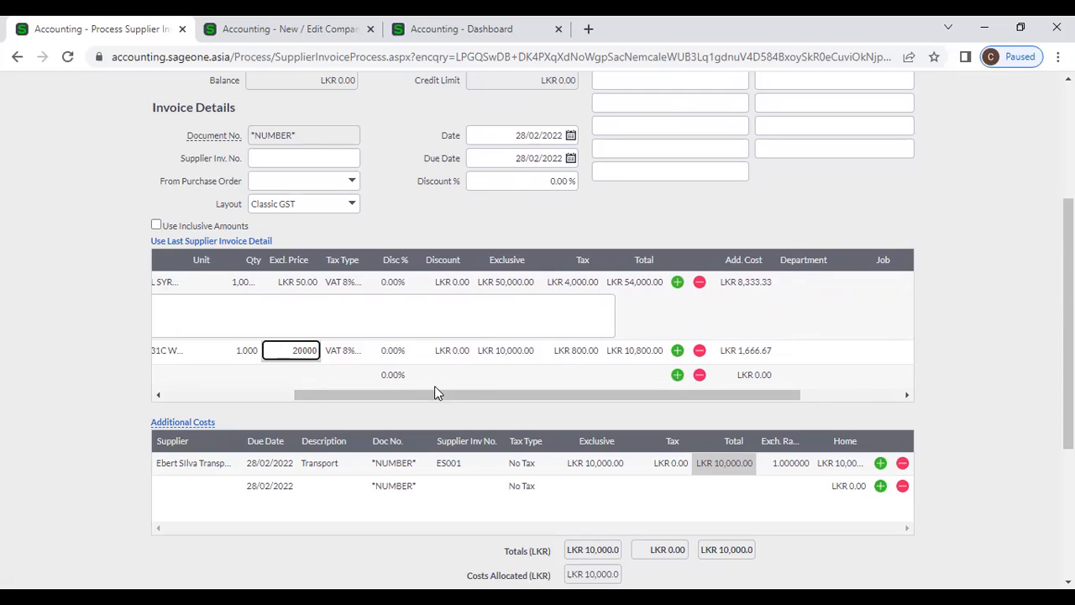
key("Tab")
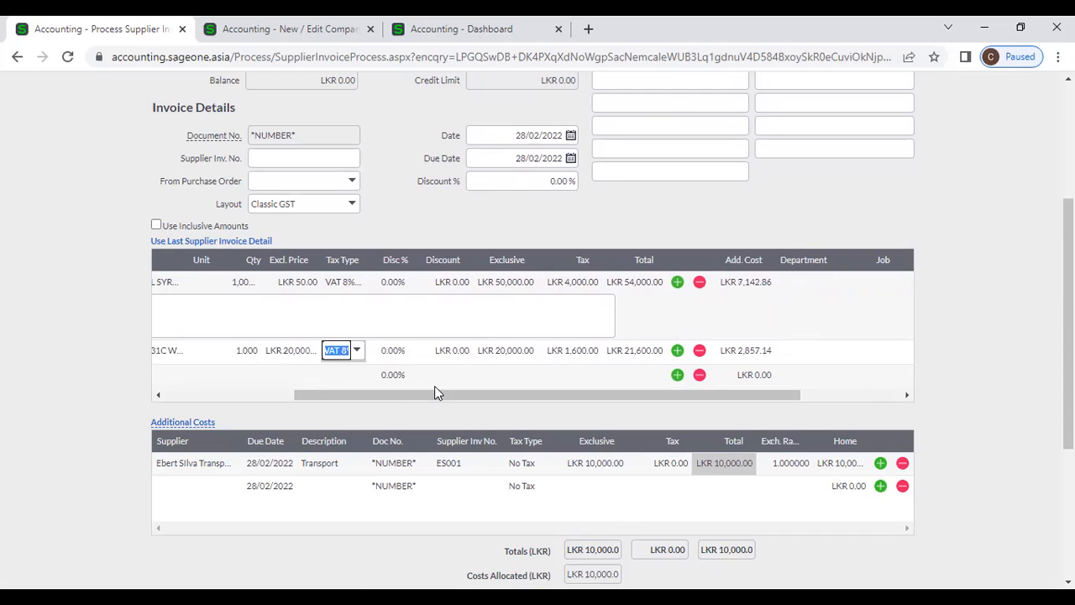
left_click(290, 351)
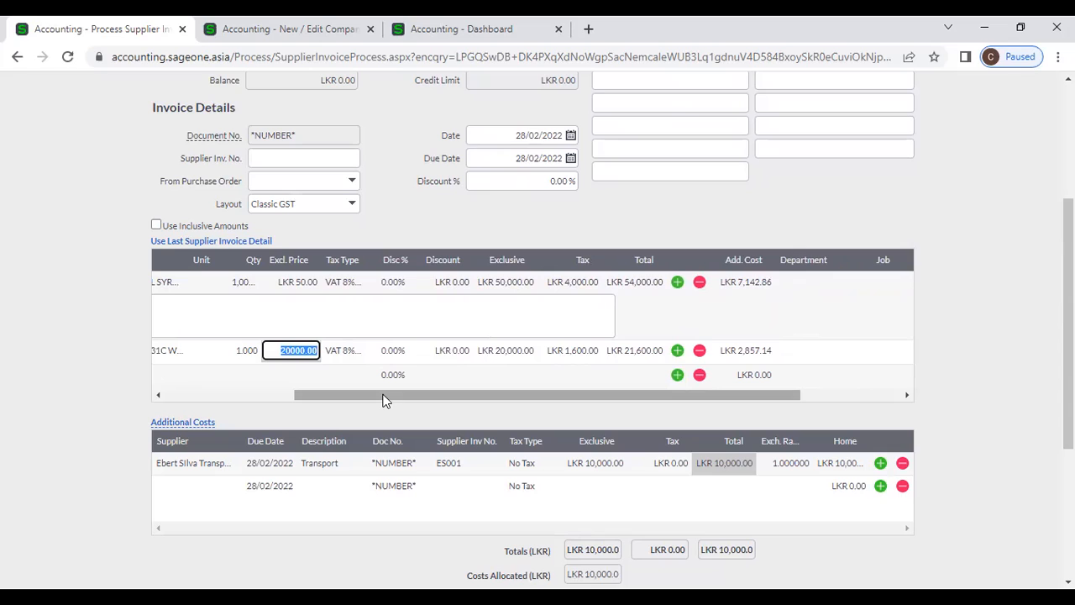
type("10000")
key("Tab")
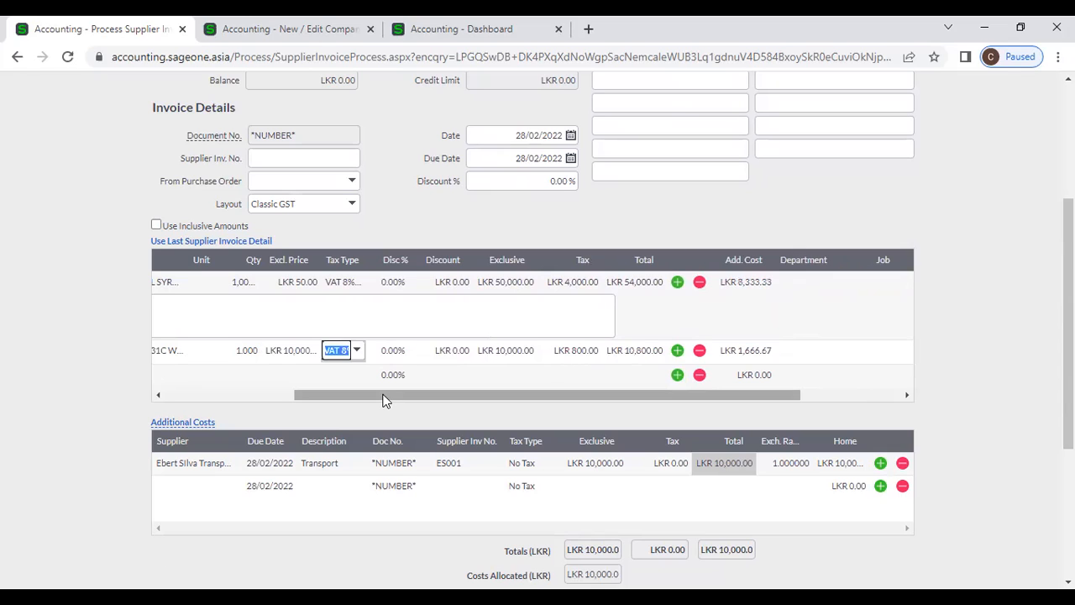
- Change the transport cost's exclusive amount to 12000 and check its 10,000/2,000 Add. Cost split
left_click(596, 465)
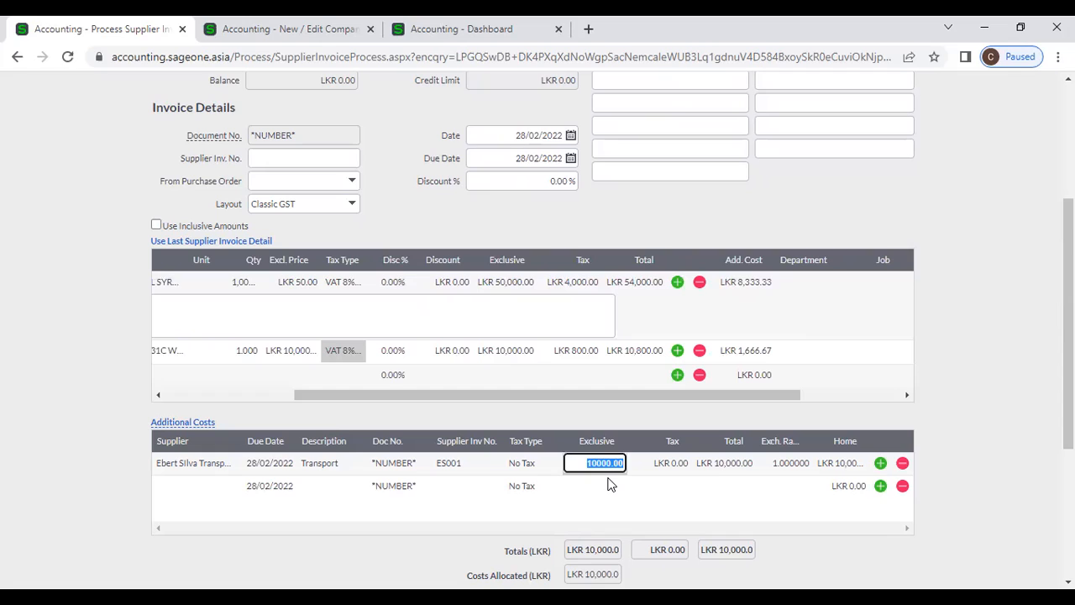
type("12000")
key("Tab")
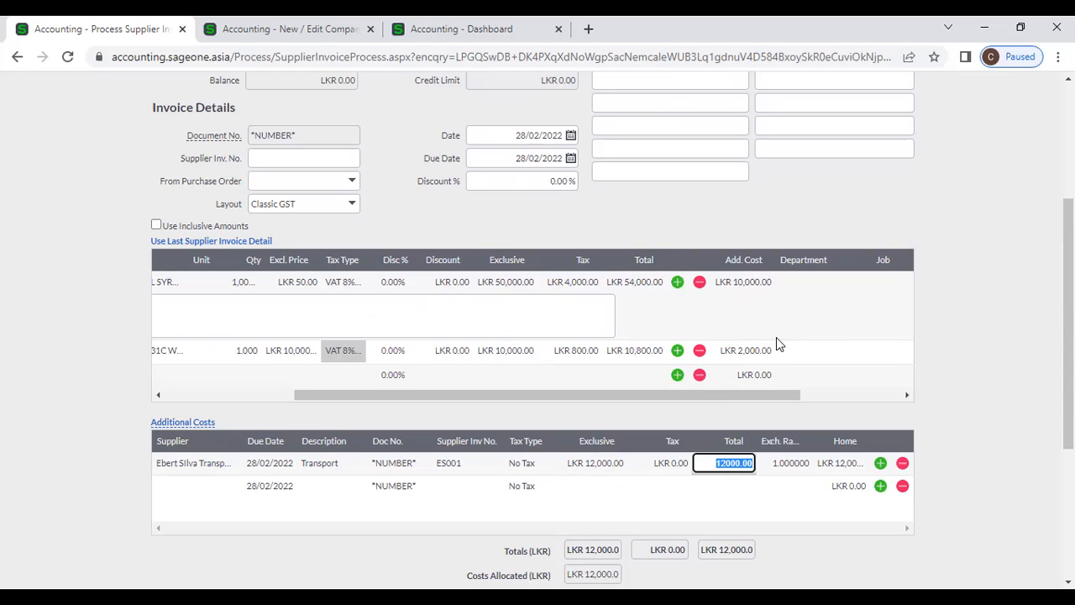
left_click(978, 316)
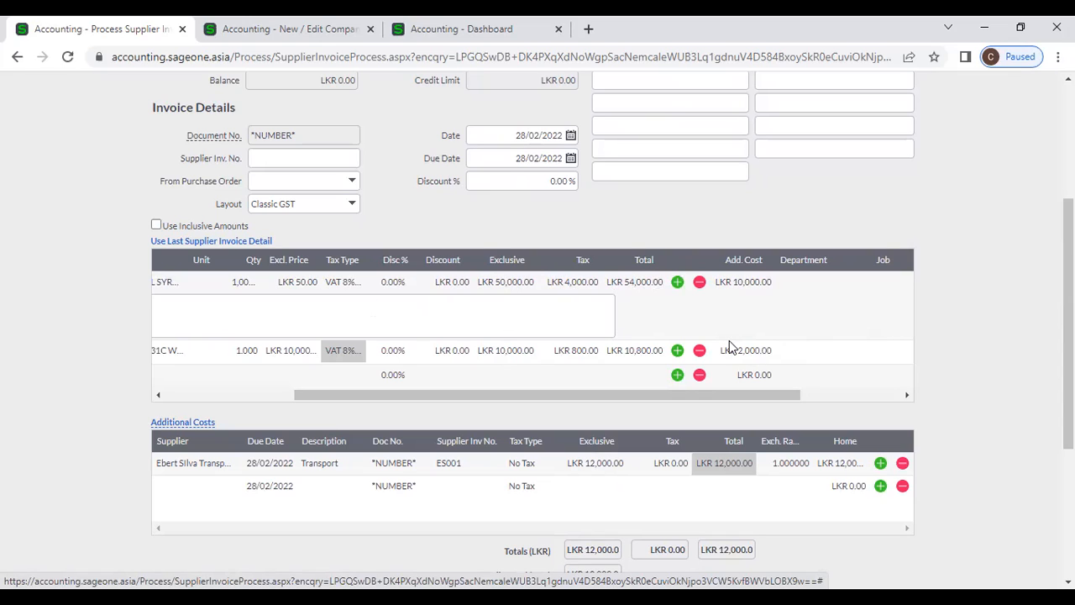
left_click_drag(619, 396, 439, 391)
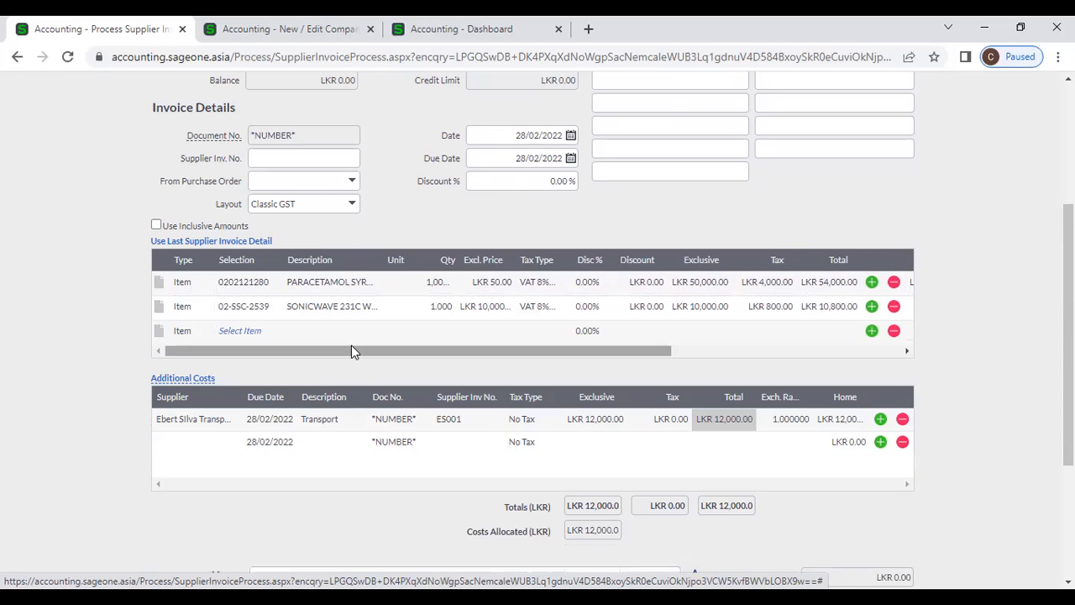
left_click_drag(352, 345, 594, 352)
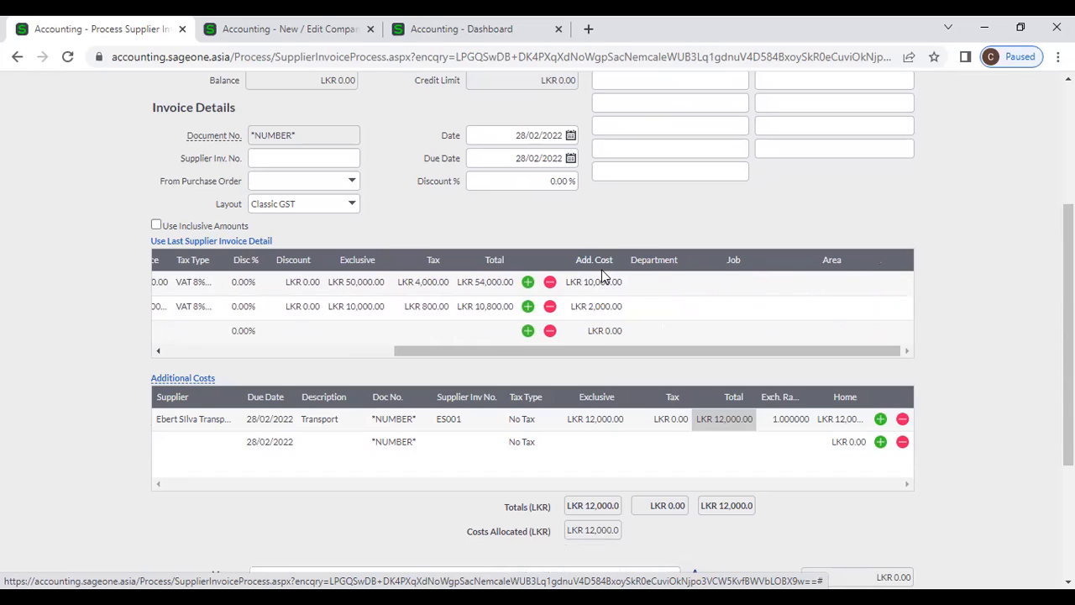
- Choose Quart Airways as the supplier for a new additional cost row
left_click(193, 447)
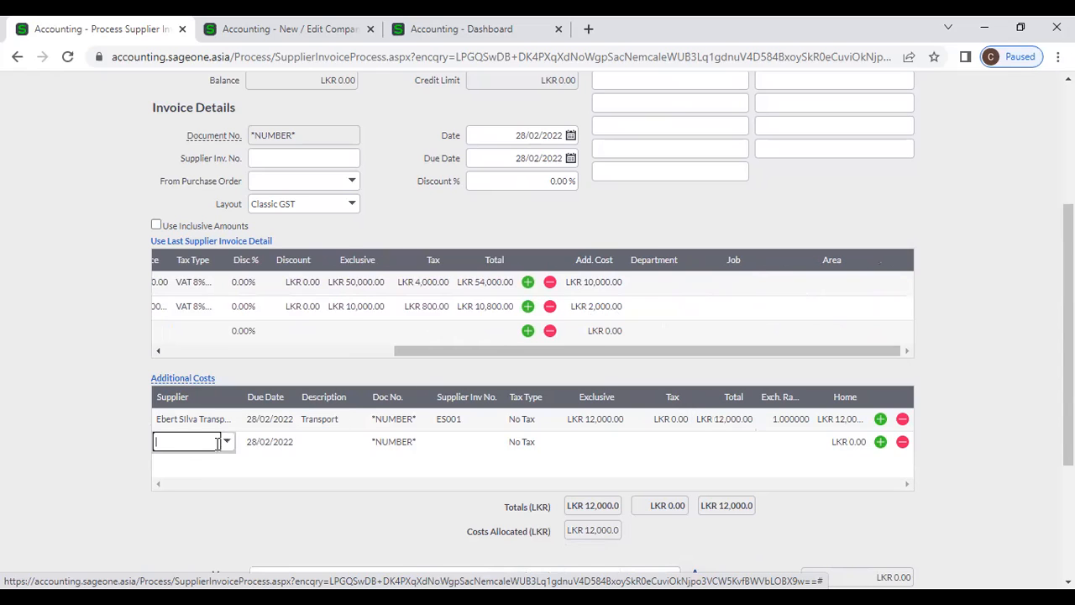
left_click(226, 445)
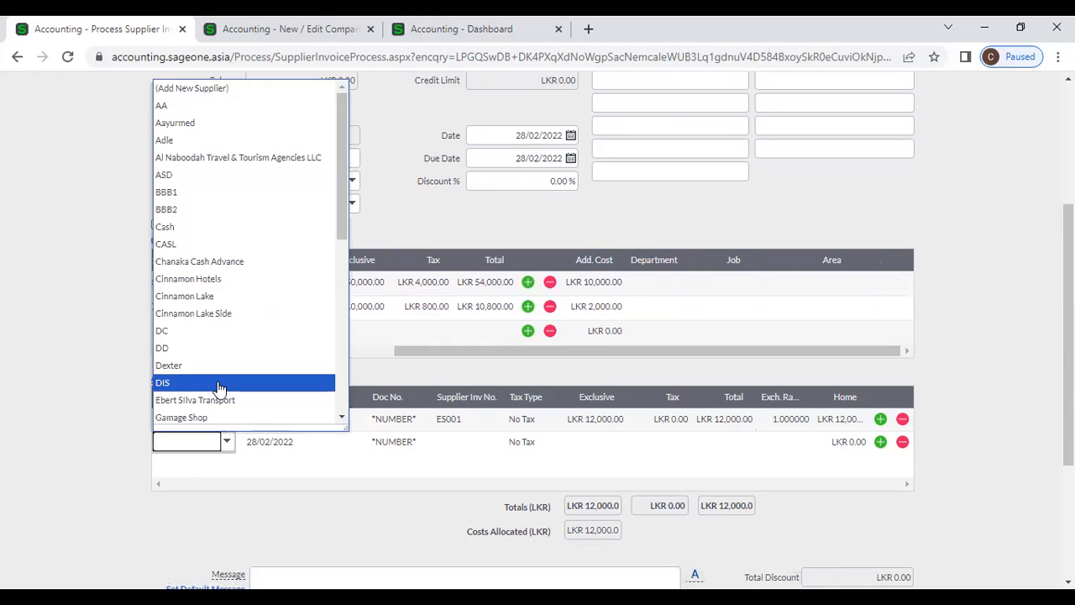
scroll(220, 385, "down", 3)
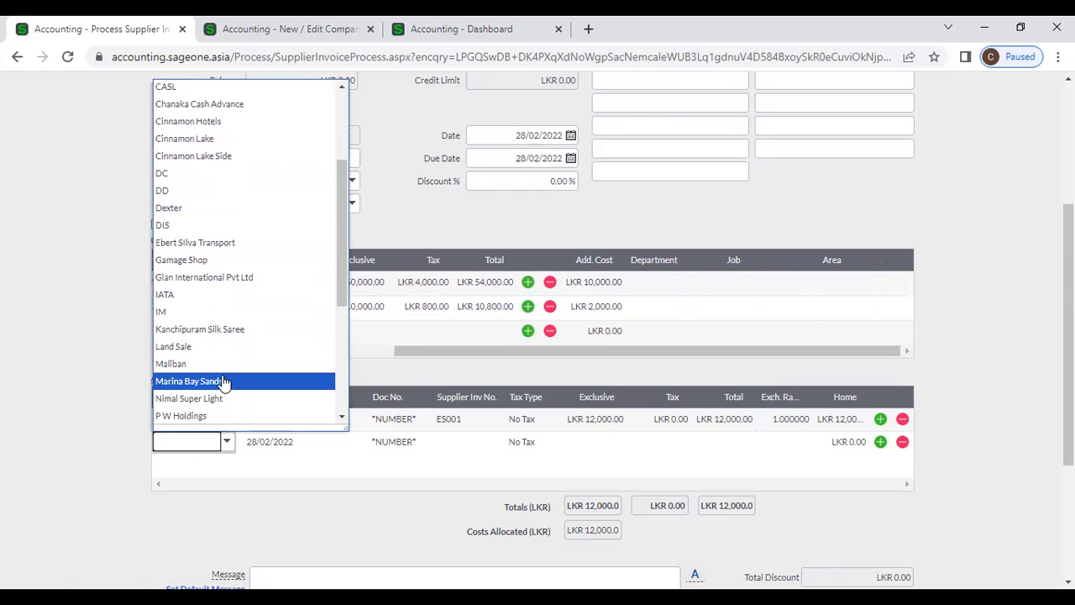
scroll(259, 396, "down", 2)
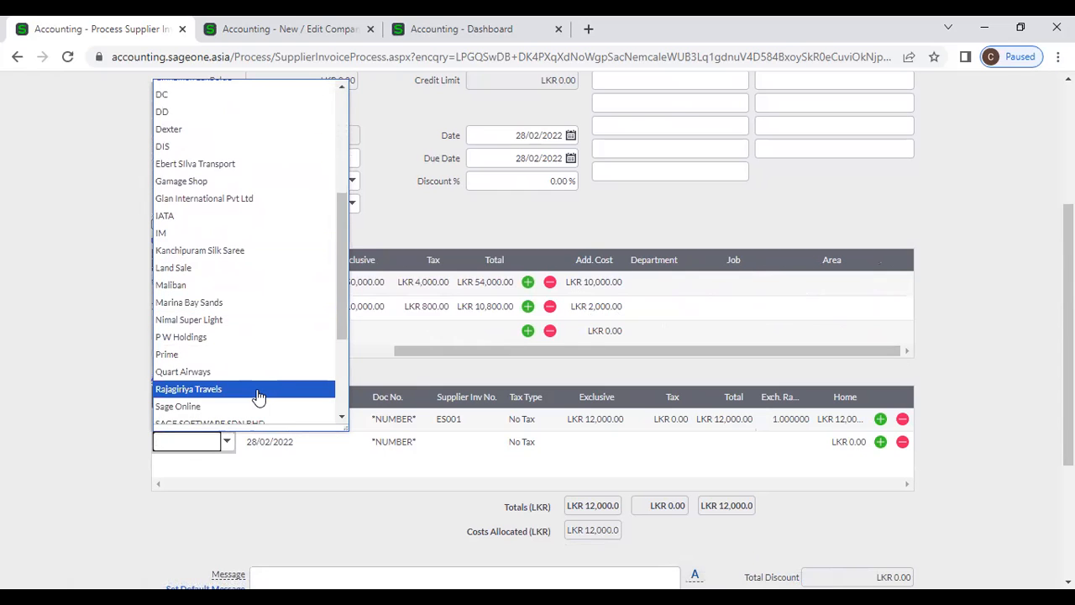
left_click(237, 373)
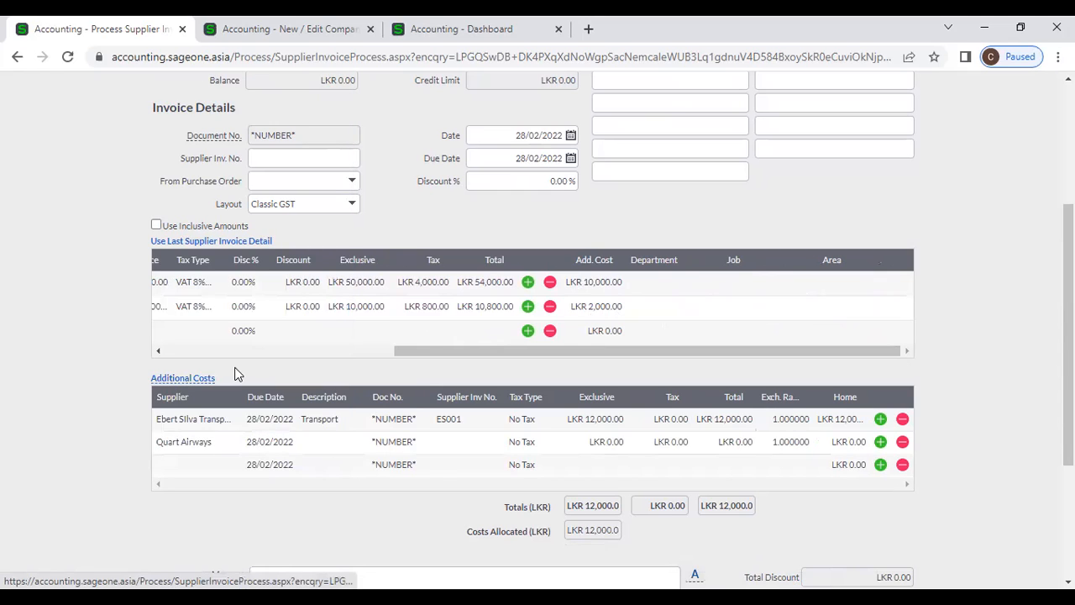
- Enter description Air Freight, supplier invoice Q001 and exclusive amount 18000 for that cost
left_click(343, 442)
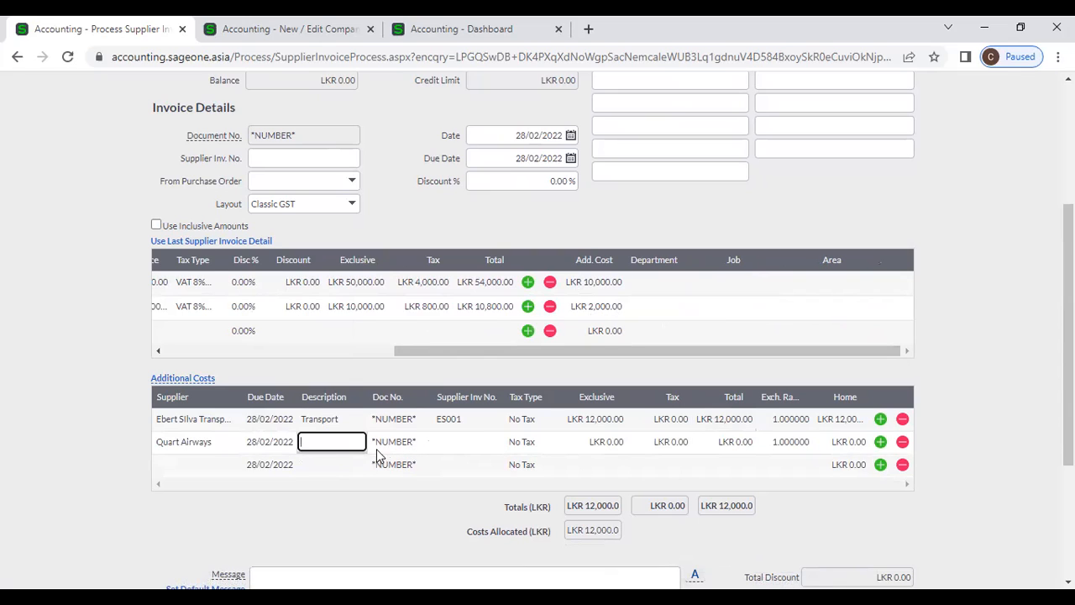
type("Air Freight")
key("Tab")
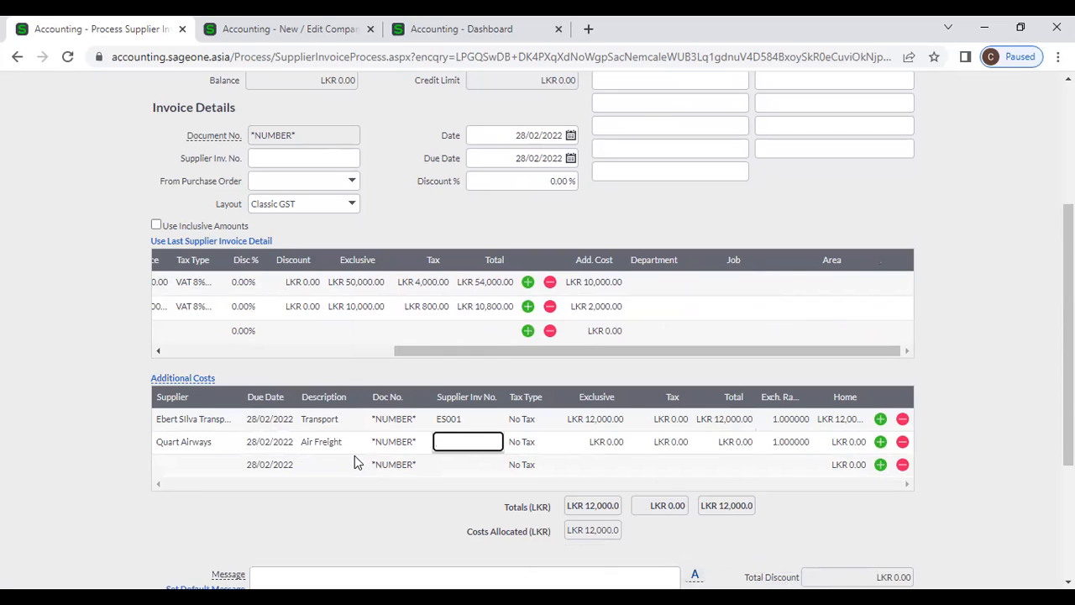
type("Q001")
key("Tab")
key("Tab")
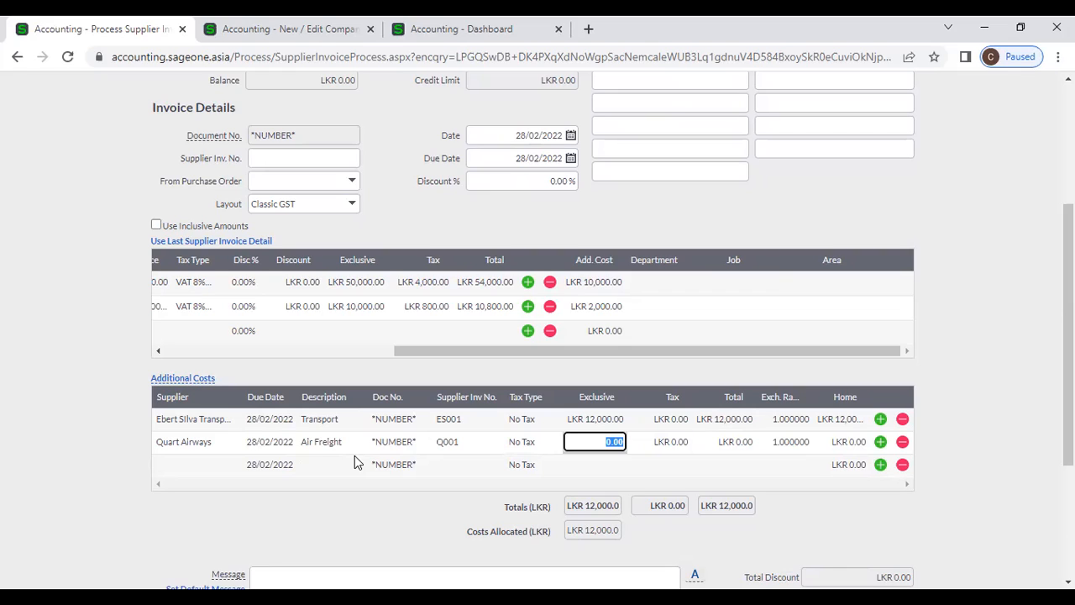
type("18000")
key("Tab")
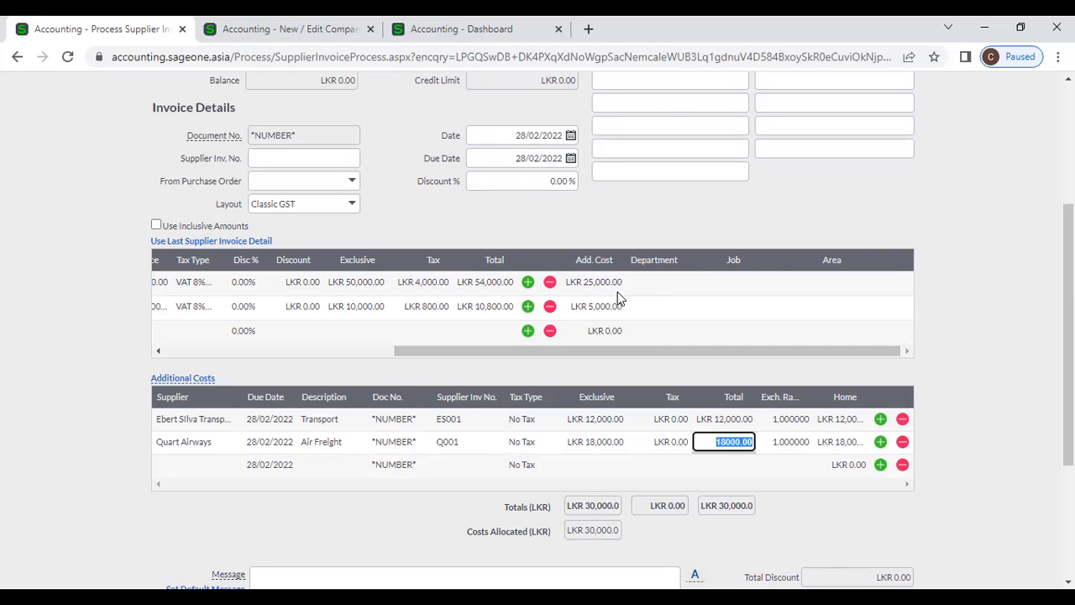
left_click(845, 508)
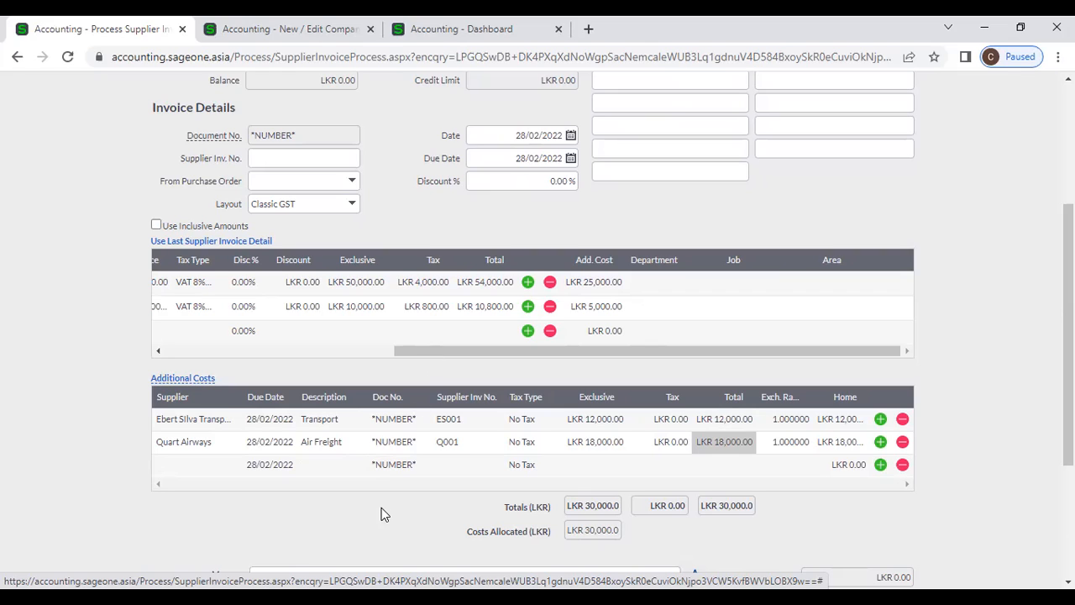
- Return to the invoice and click away from the Total cell to end editing
key("alt+Tab")
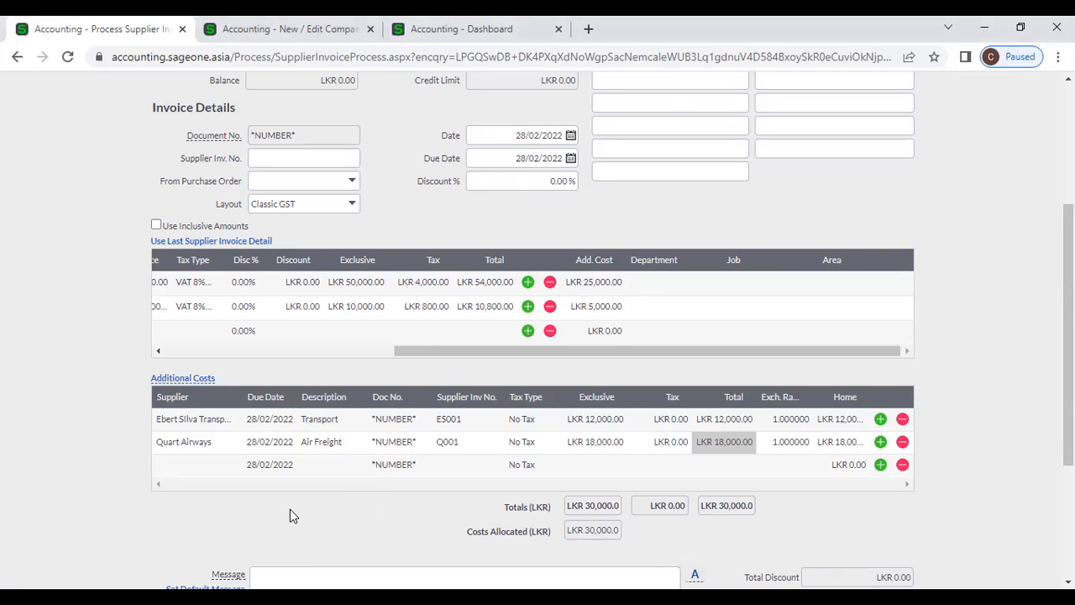
left_click(337, 351)
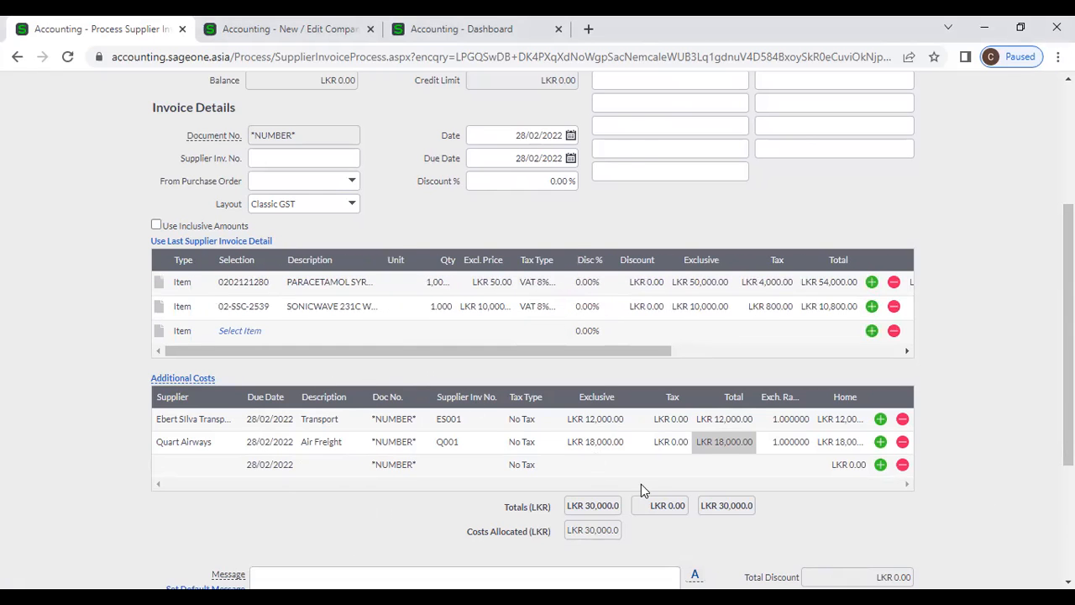
- Attempt to save the invoice and dismiss the 'Supplier Invoice Number is required' error
scroll(402, 412, "down", 3)
scroll(398, 417, "up", 6)
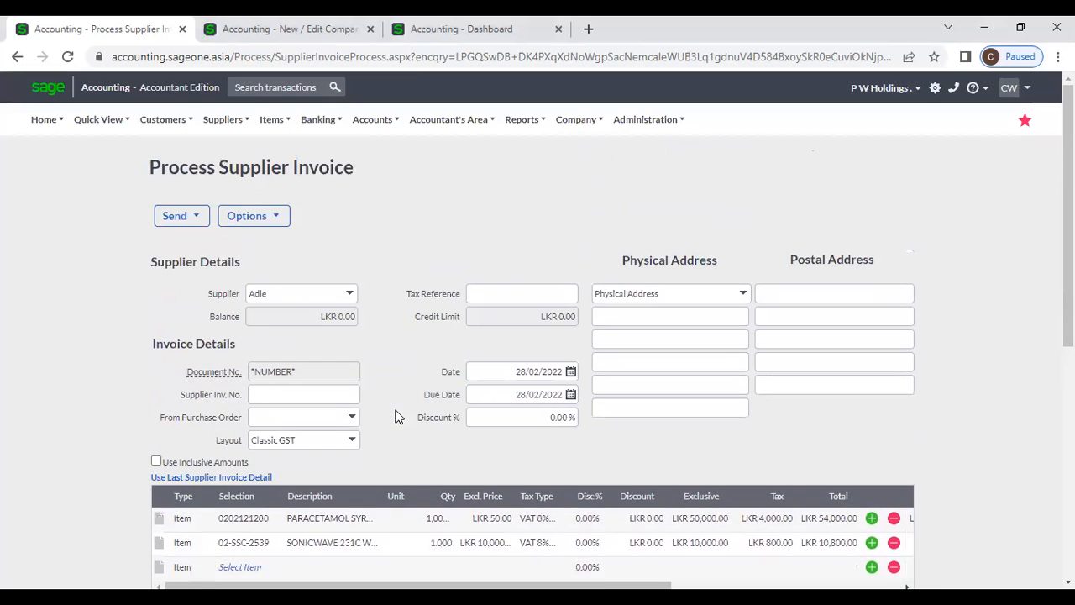
scroll(398, 417, "down", 5)
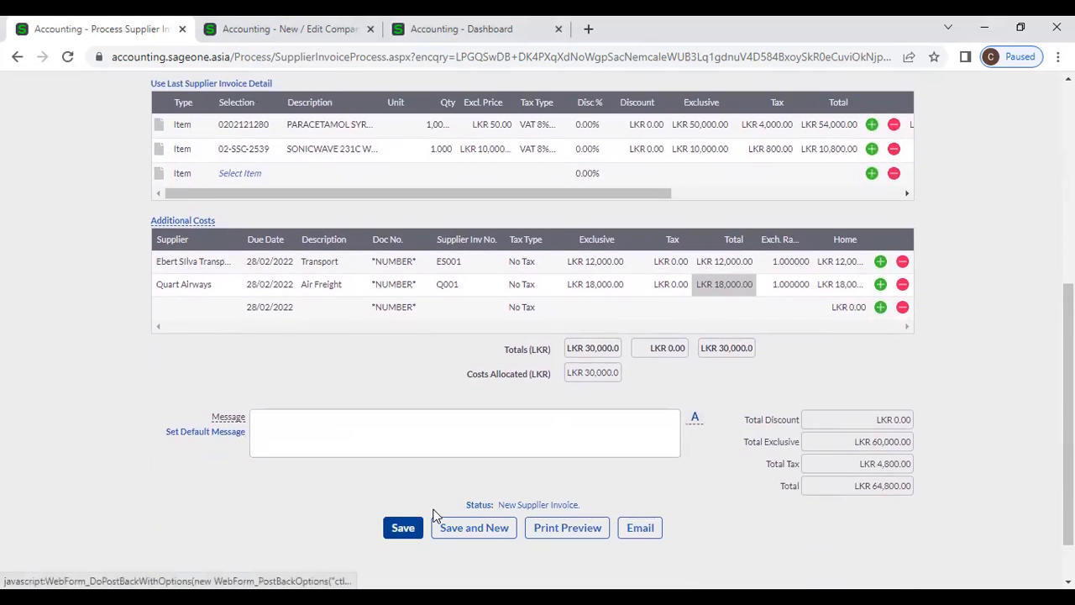
left_click(434, 509)
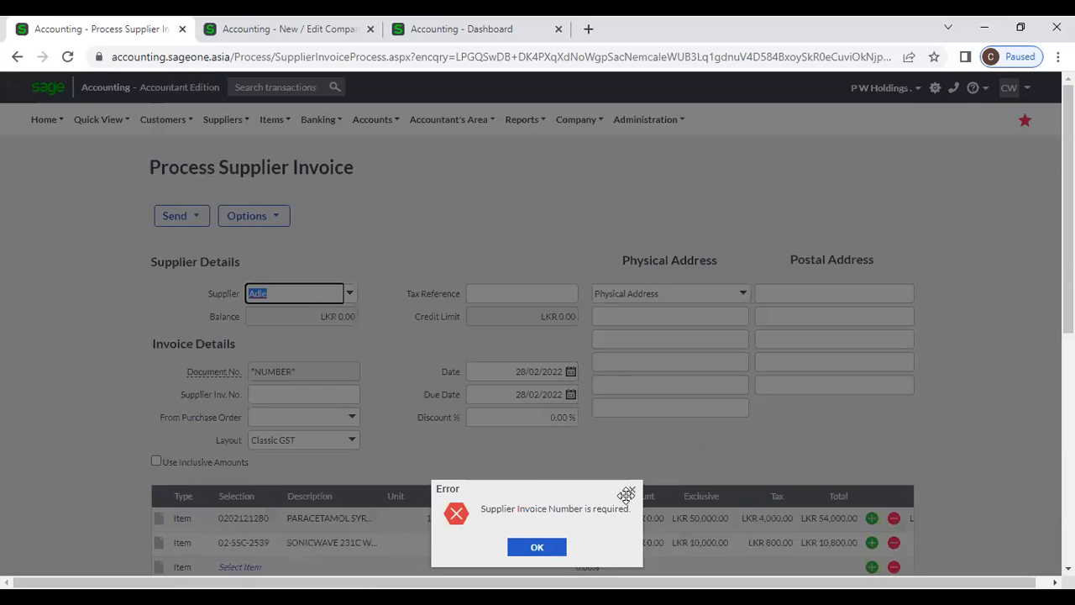
left_click(629, 491)
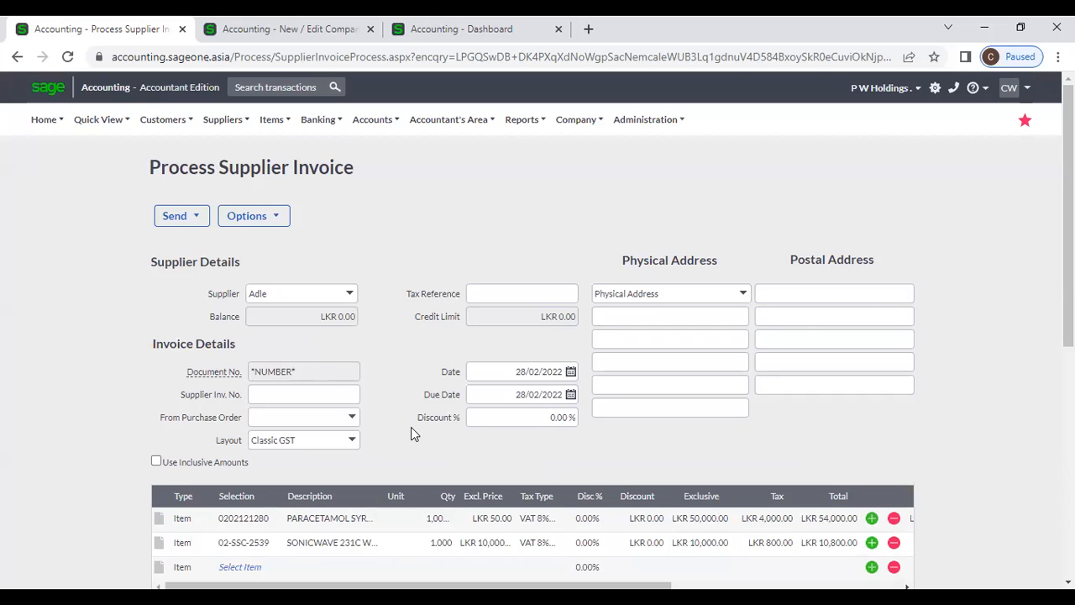
scroll(411, 429, "down", 1)
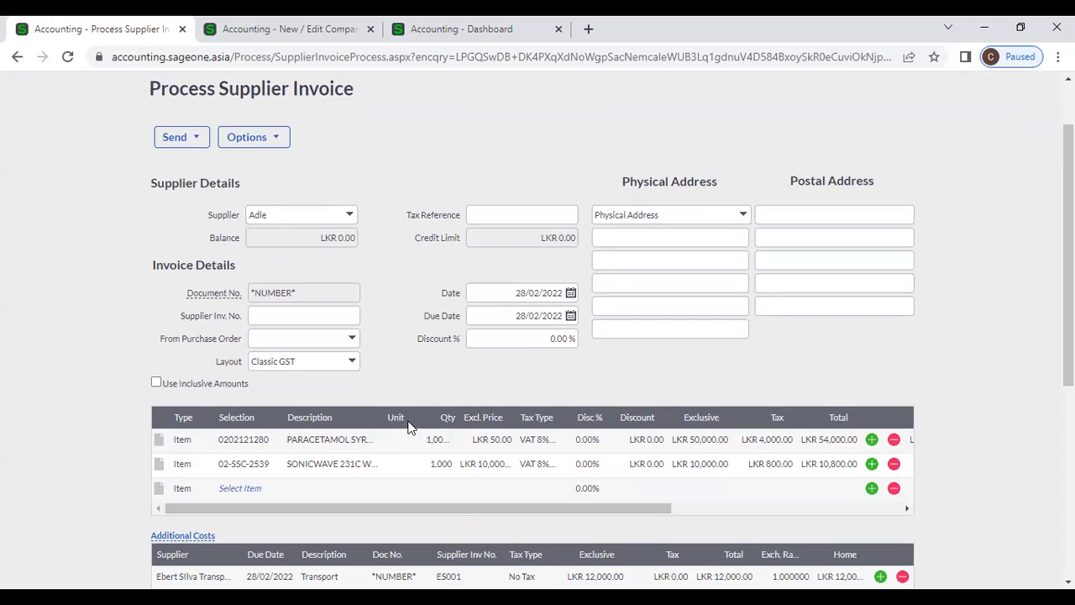
- Enter SI1000 as the supplier invoice number, save the invoice, and start a new one
left_click(305, 318)
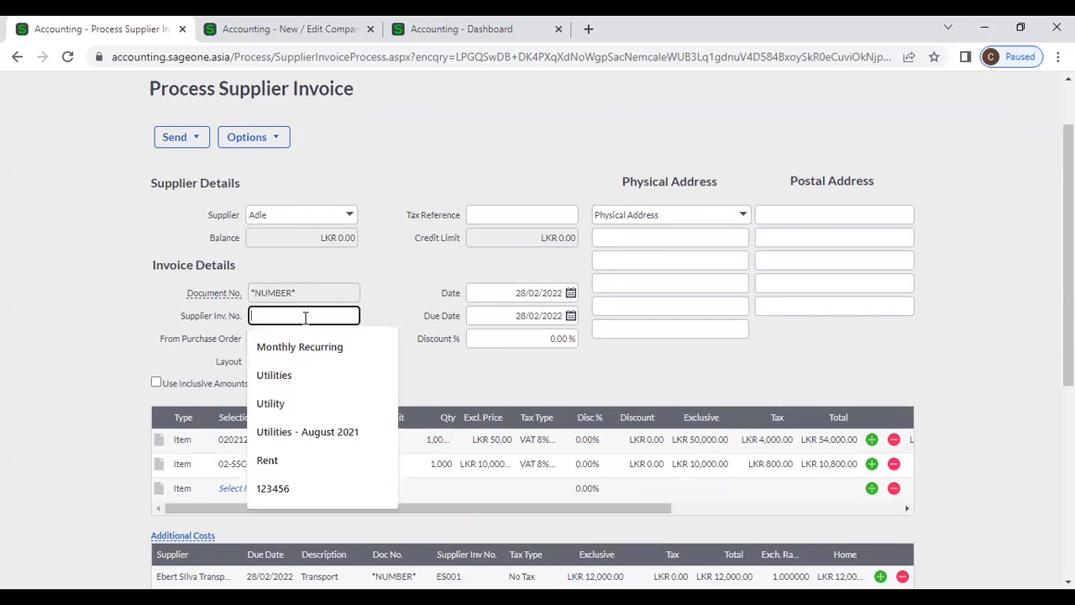
scroll(422, 369, "down", 2)
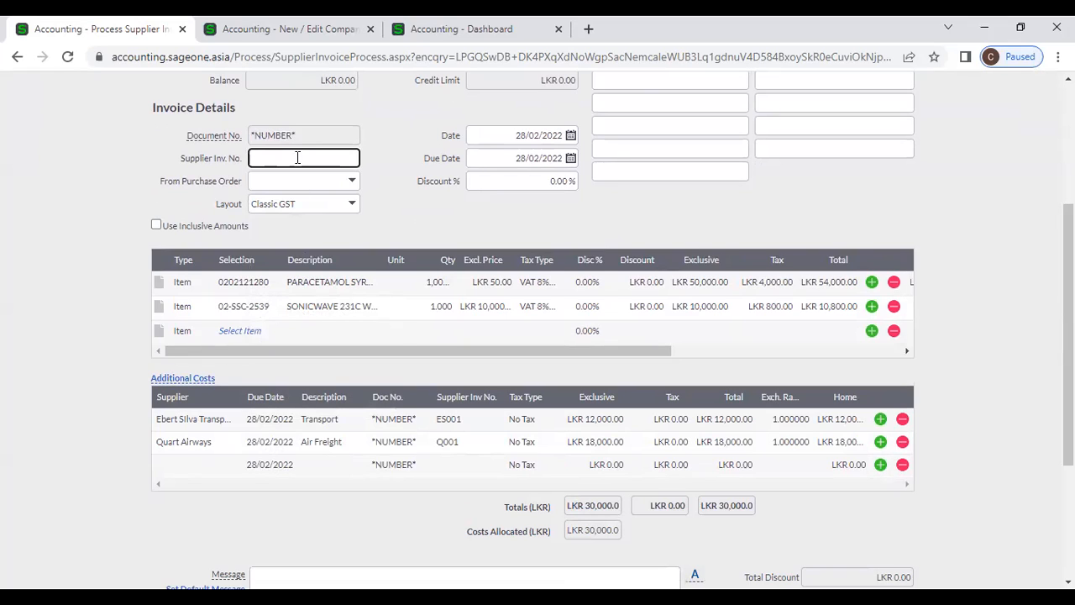
type("SI")
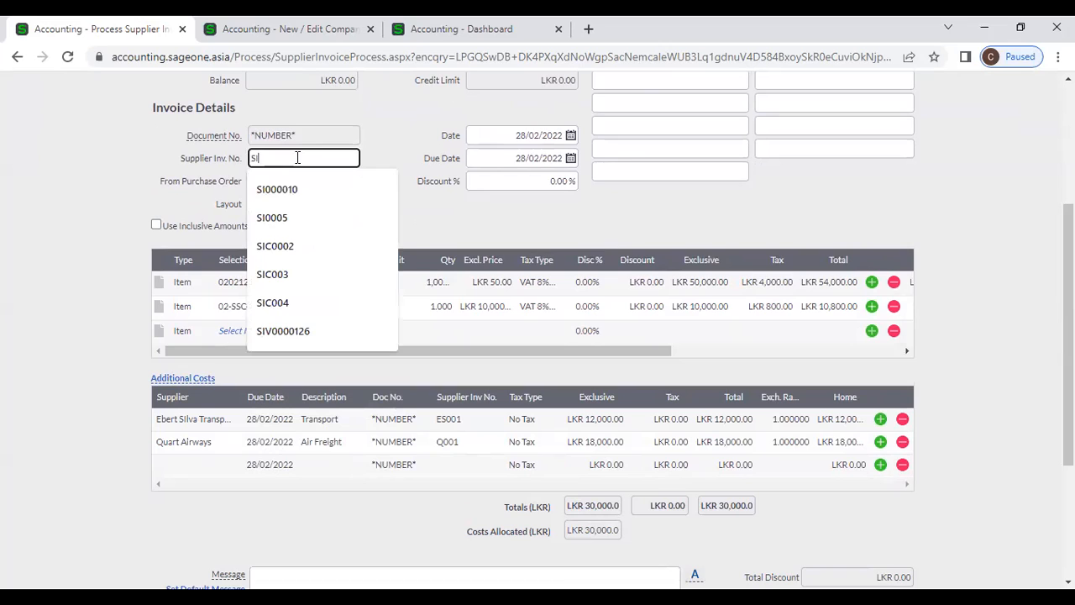
type("1000")
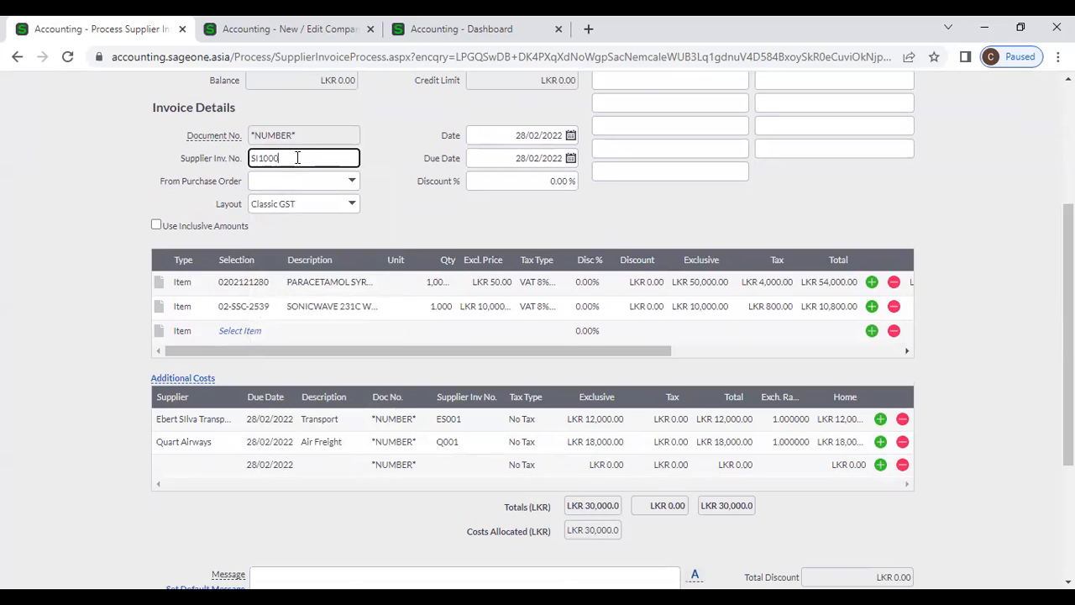
left_click(407, 210)
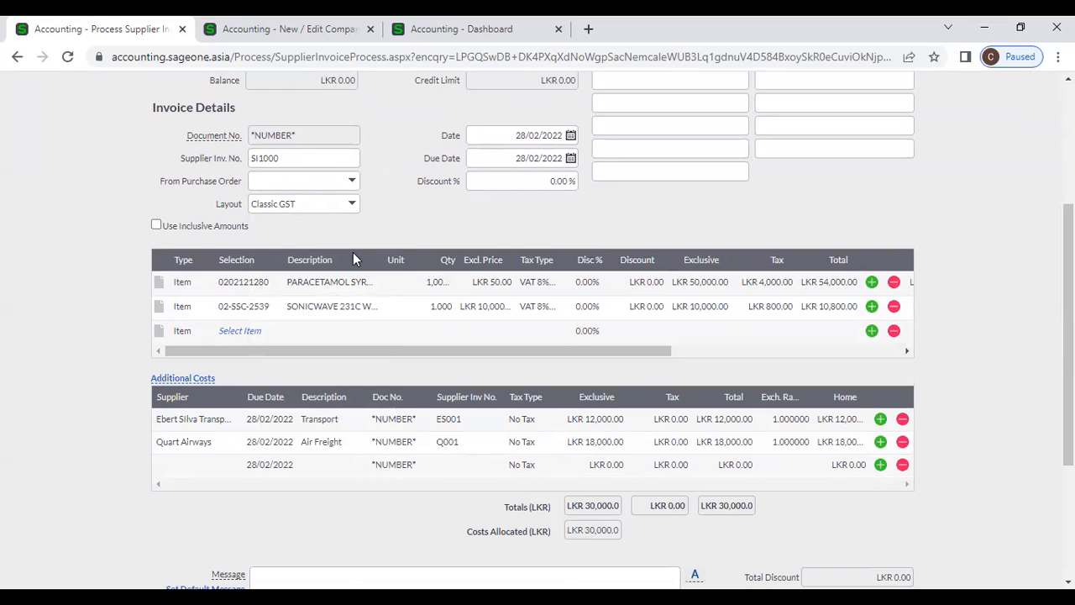
scroll(493, 407, "down", 2)
left_click(405, 527)
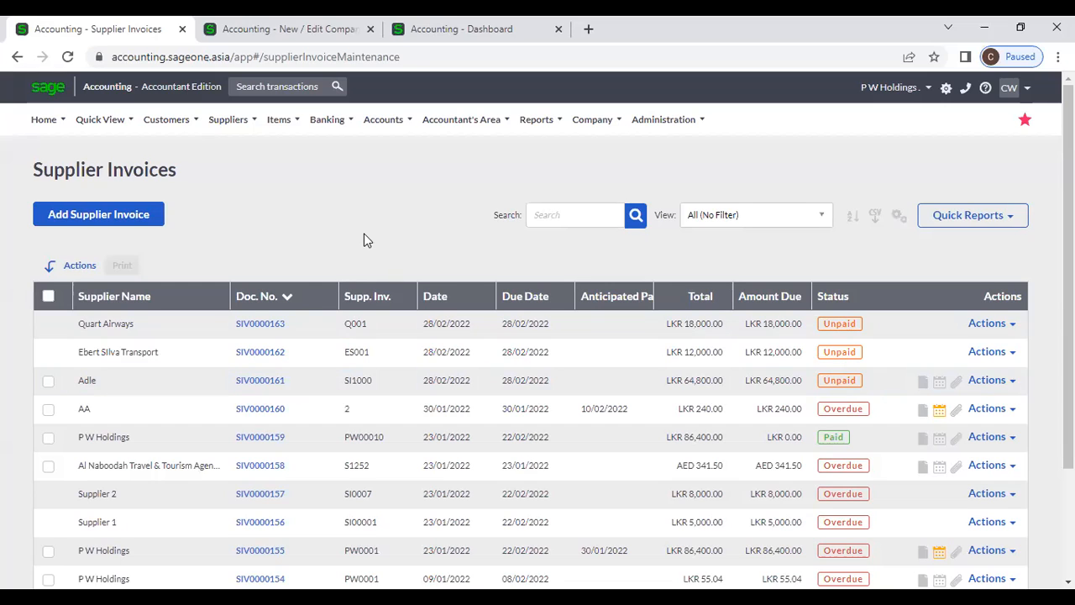
left_click(132, 225)
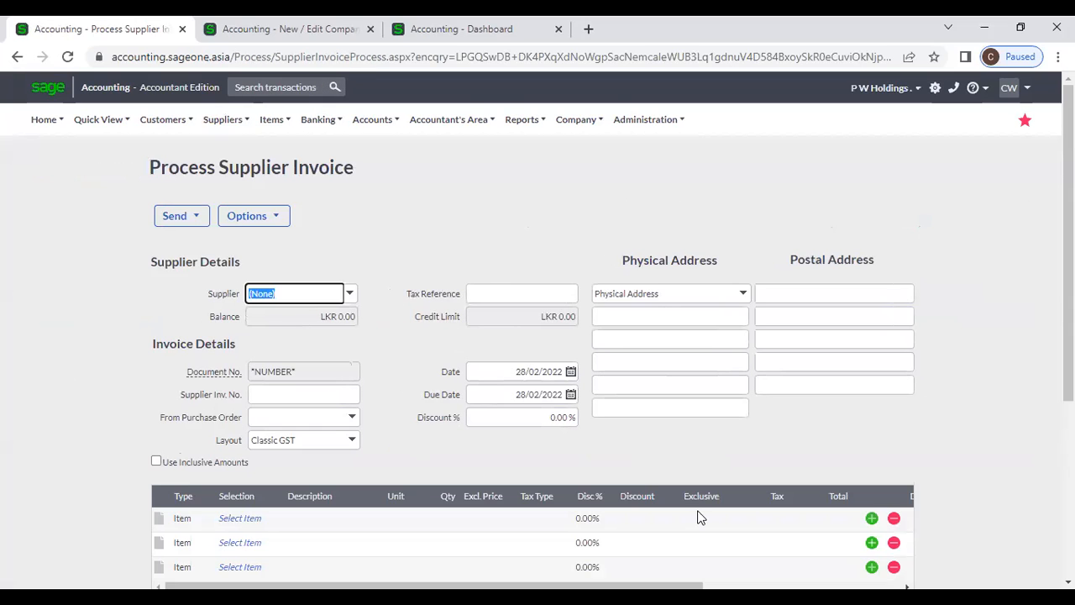
- Select Al Naboodah Travel as the supplier, reviewing its balance and credit limit
left_click(348, 294)
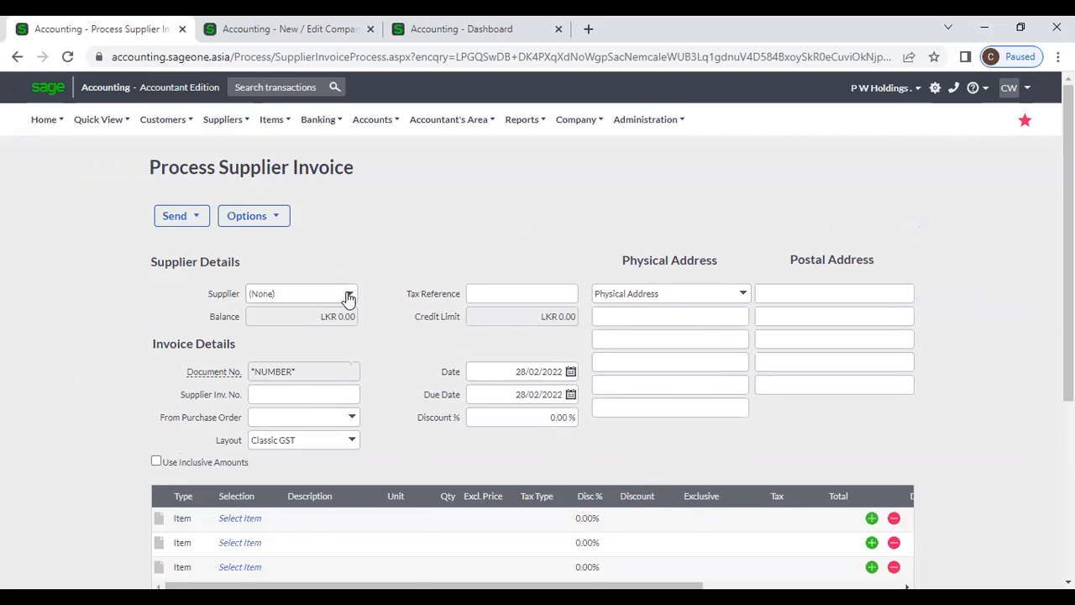
left_click(327, 346)
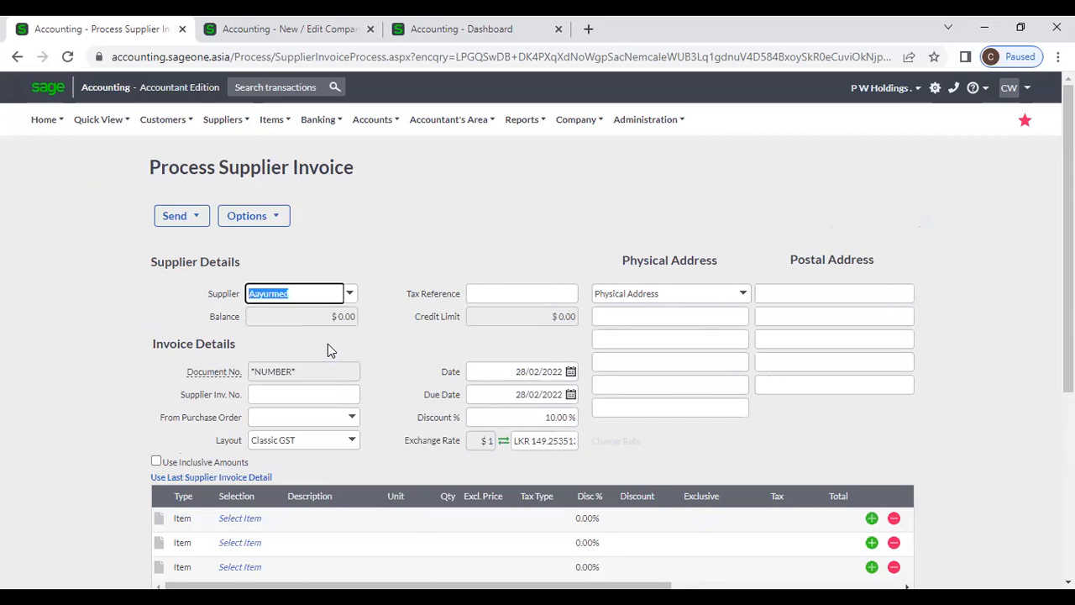
left_click(351, 293)
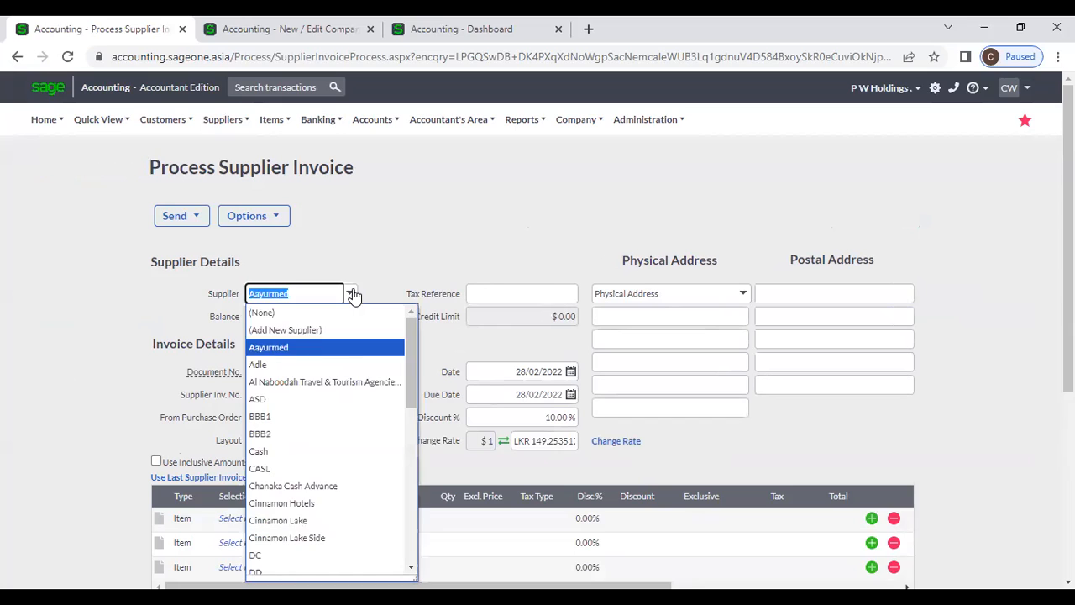
left_click(340, 382)
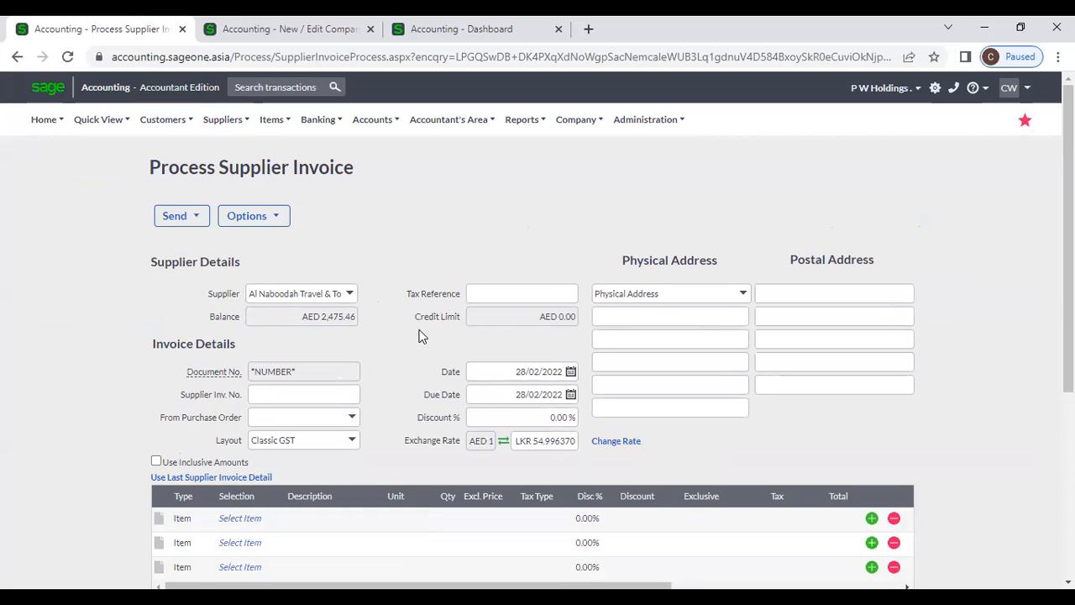
left_click_drag(290, 317, 356, 320)
left_click_drag(524, 317, 578, 318)
scroll(473, 408, "down", 1)
- Add item 02-SSC-2539 as the first line at a price of 272.75
left_click(259, 445)
left_click(259, 443)
left_click(273, 439)
left_click(303, 195)
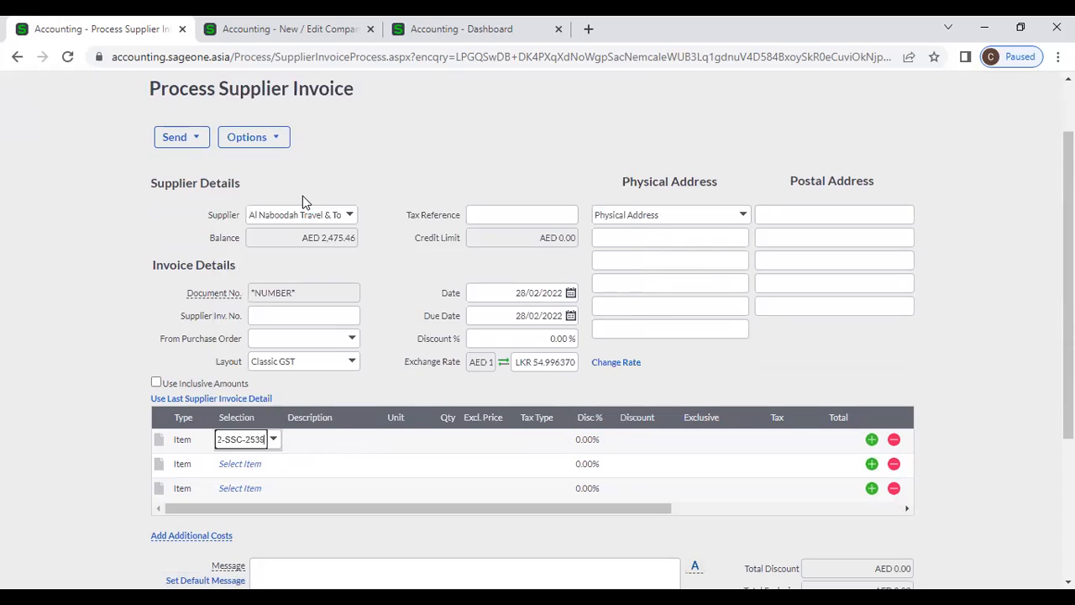
key("Tab")
key("Tab")
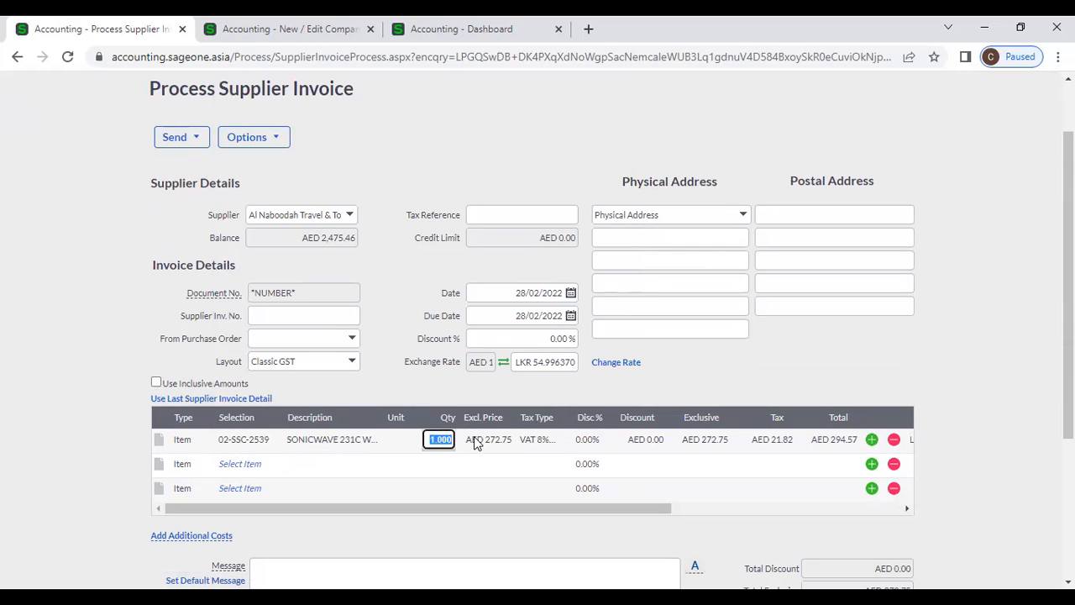
left_click(491, 441)
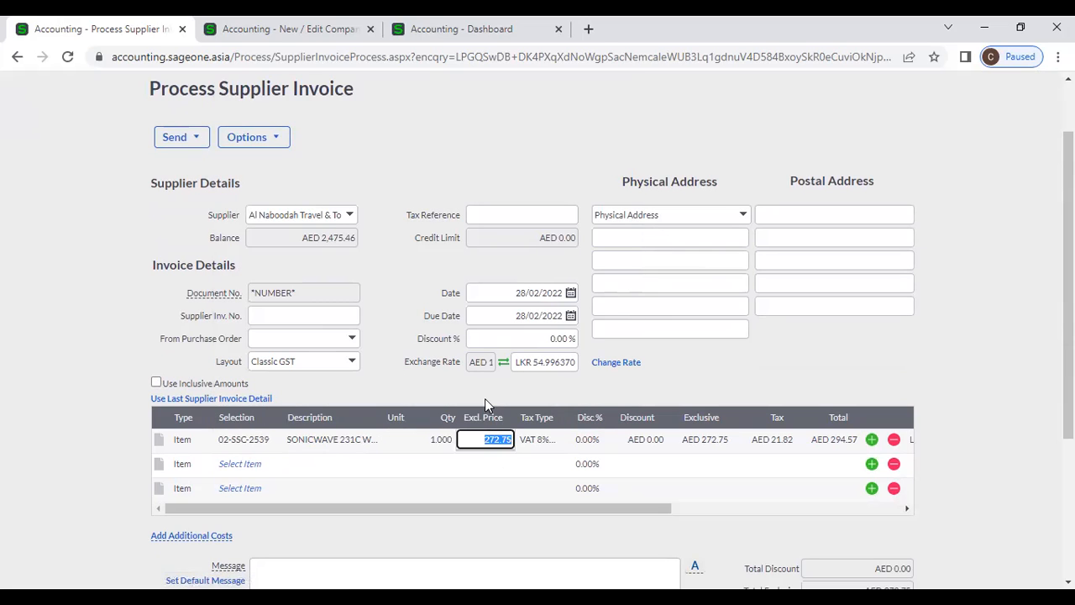
left_click(485, 398)
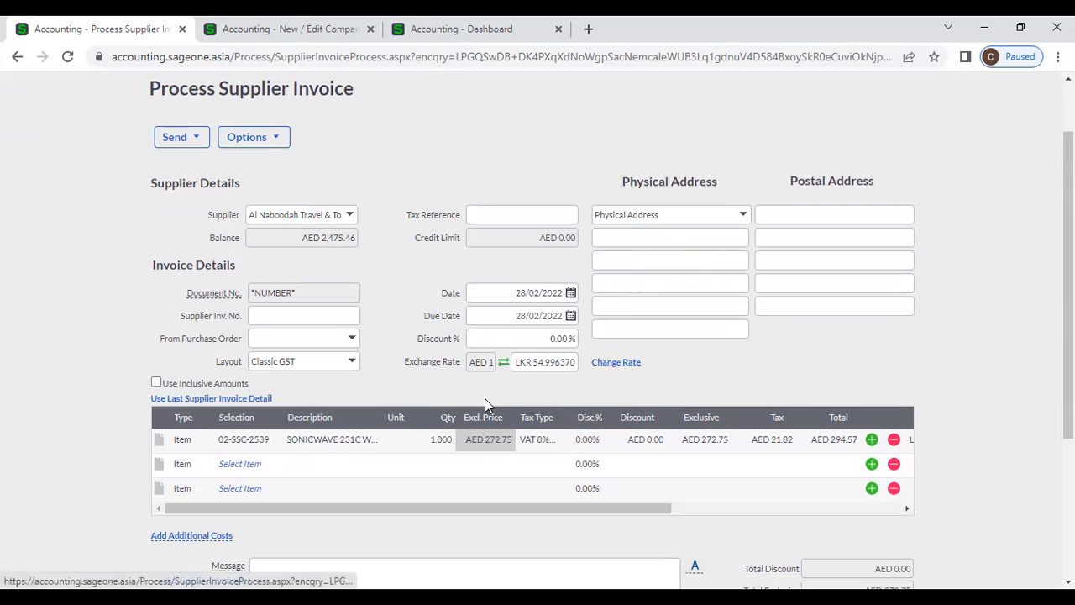
- Review the invoice's exchange rate details and the resulting totals
left_click(607, 366)
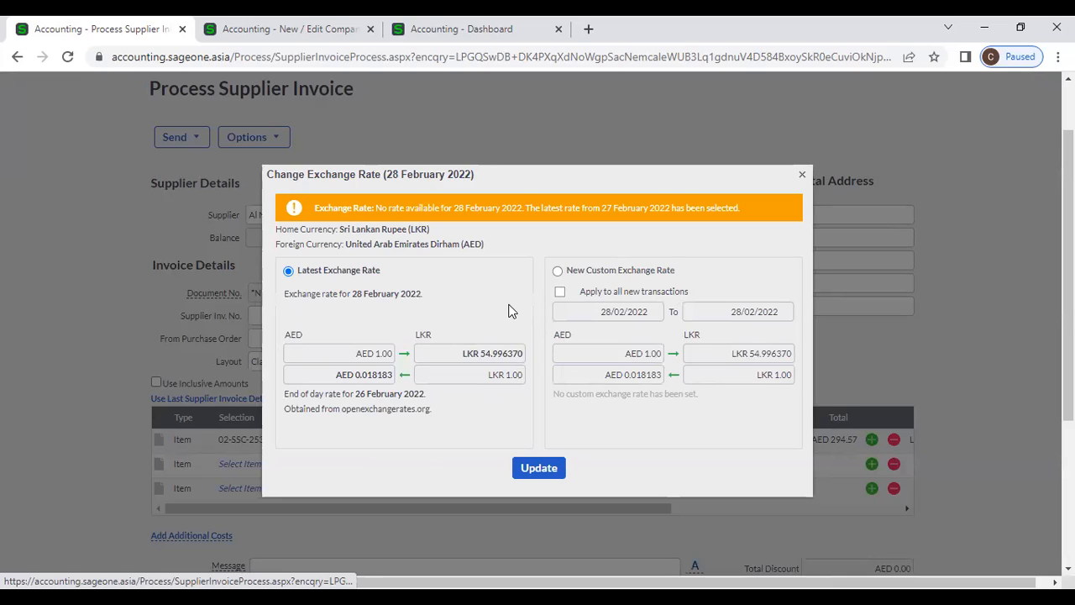
left_click(802, 179)
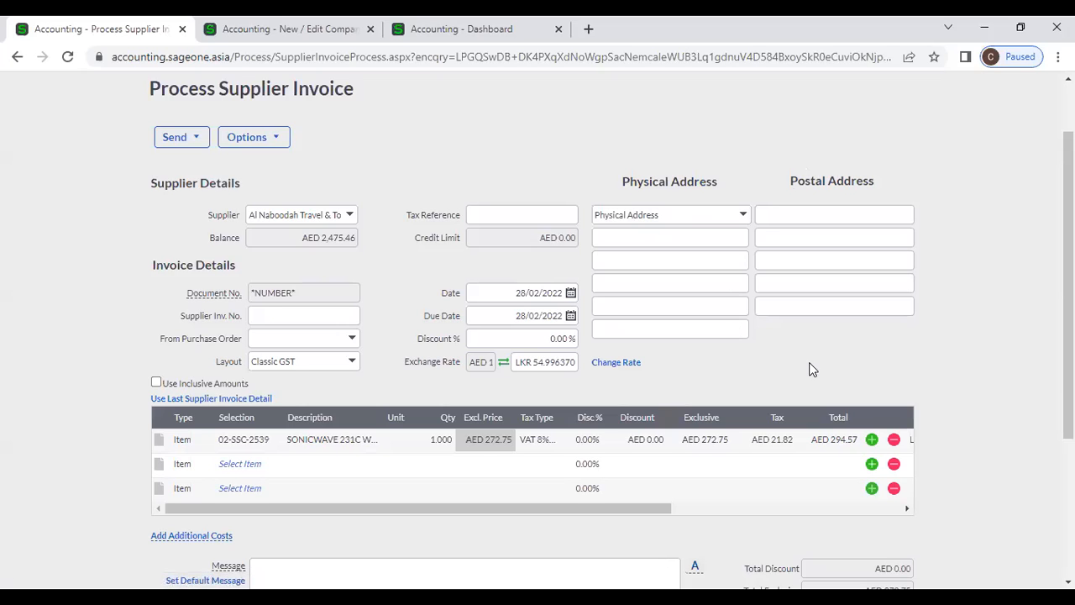
scroll(811, 370, "down", 1)
scroll(811, 370, "down", 2)
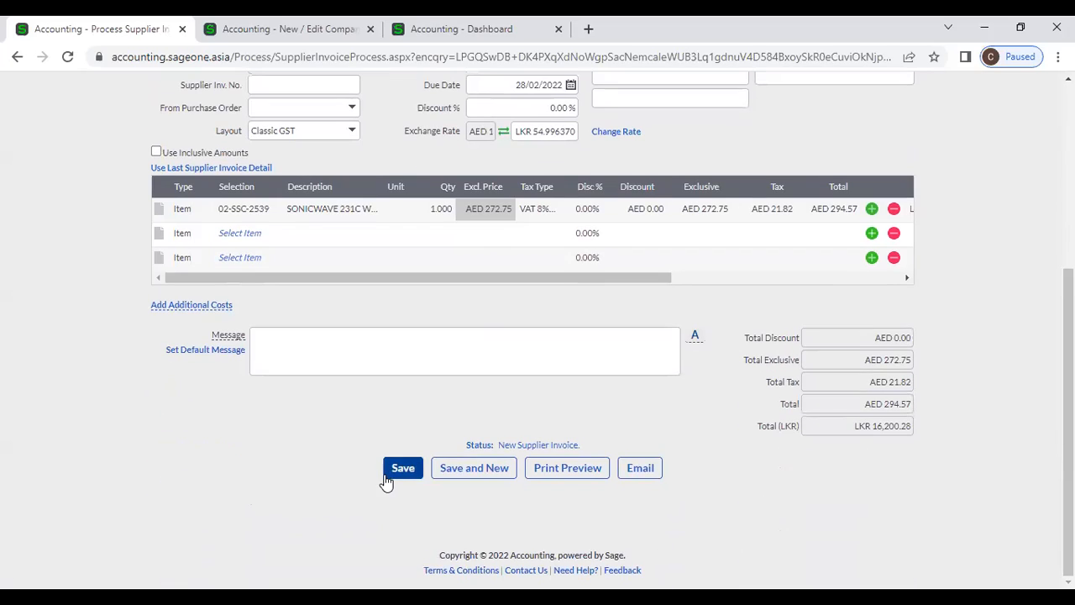
scroll(380, 481, "up", 4)
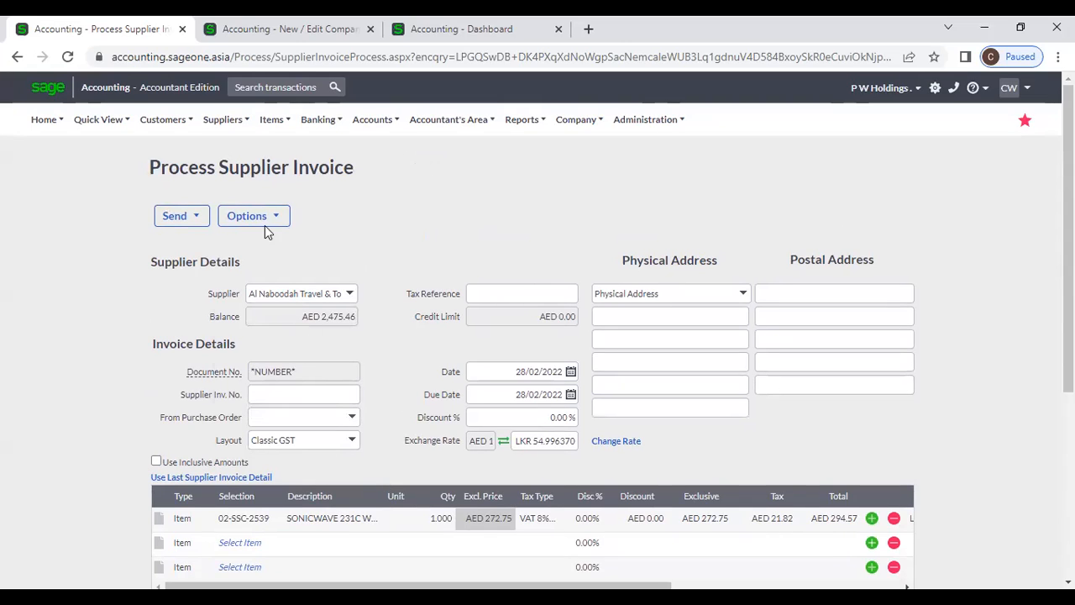
- Go to Suppliers > Supplier Invoices
left_click(236, 123)
mouse_move(248, 195)
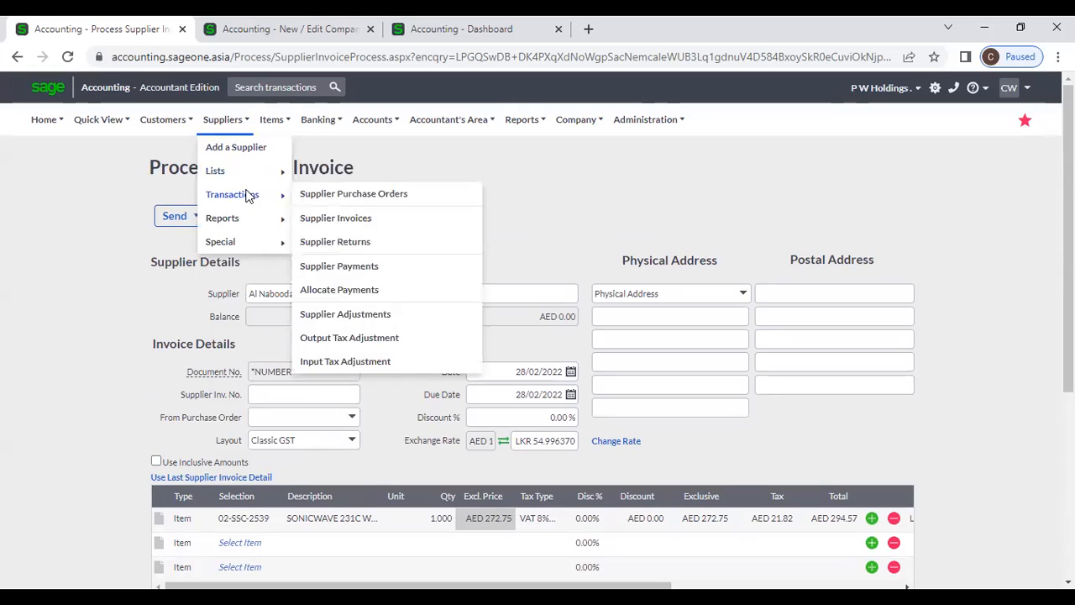
left_click(335, 219)
- Leave the unsaved invoice and inspect the Customise Grid column settings without changes
left_click(614, 146)
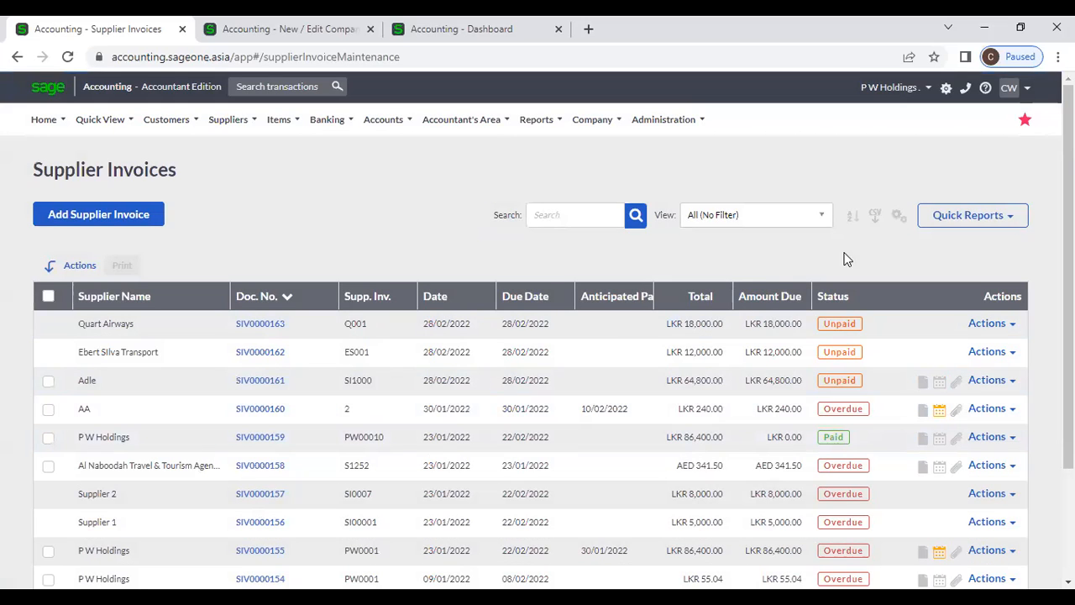
left_click(897, 215)
left_click(871, 243)
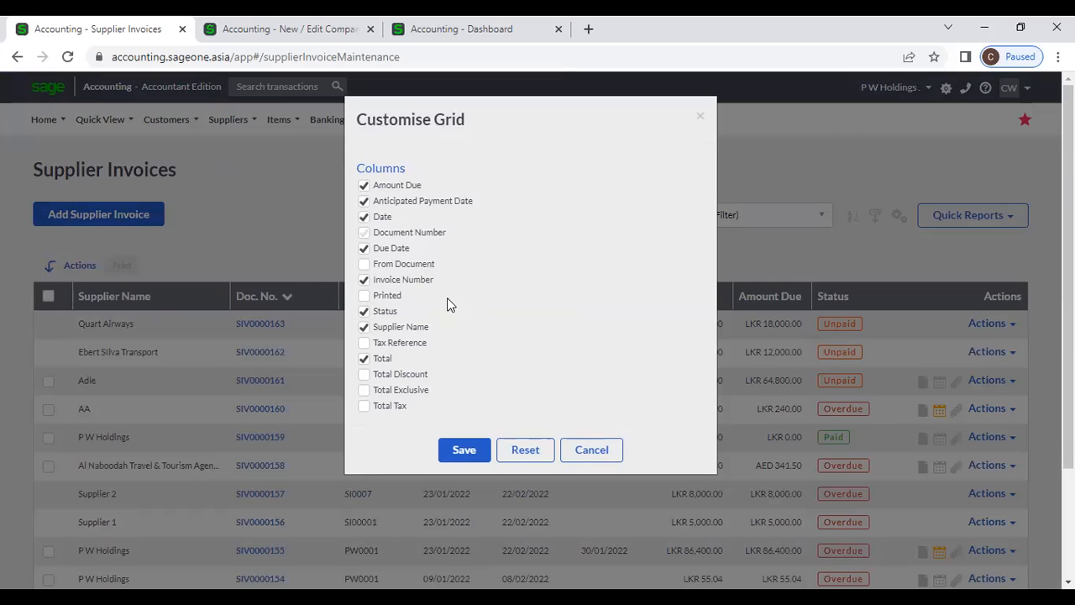
left_click(592, 451)
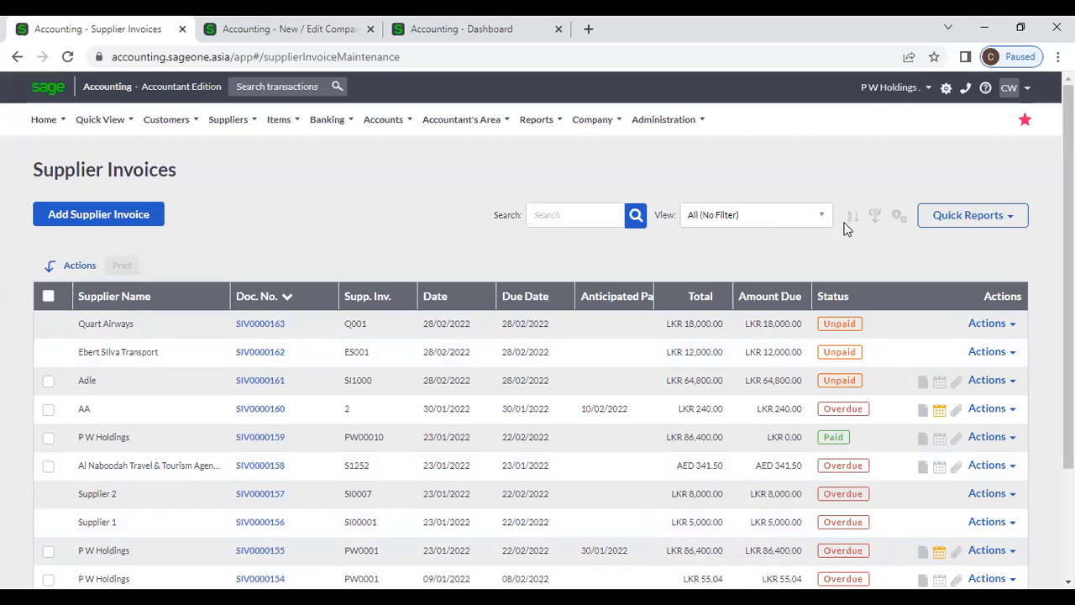
- Filter the invoice list to today's invoices, then remove the filter
left_click(804, 220)
left_click(767, 278)
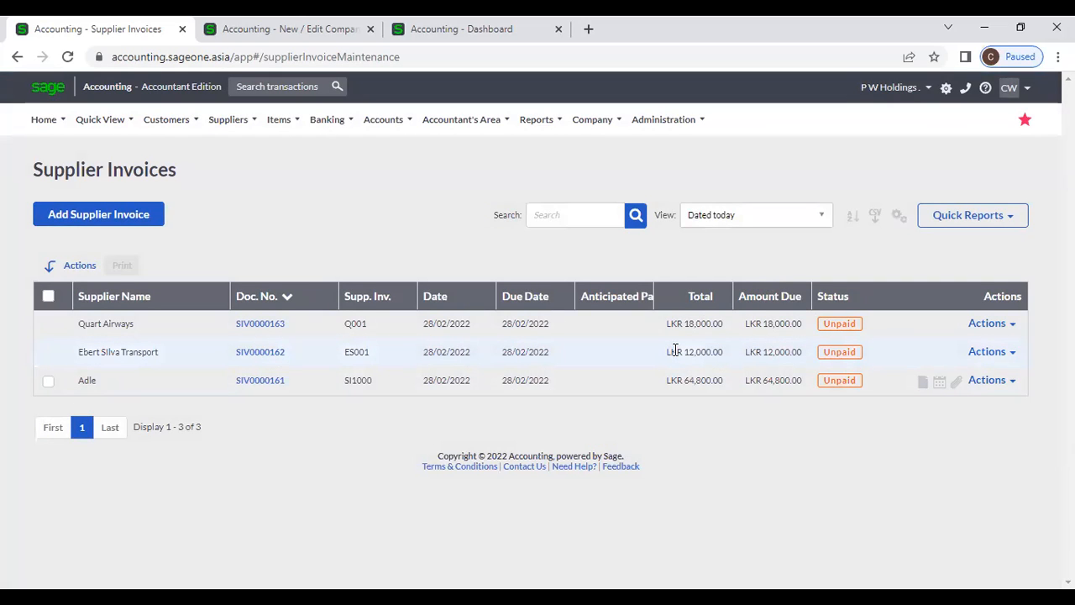
left_click(823, 219)
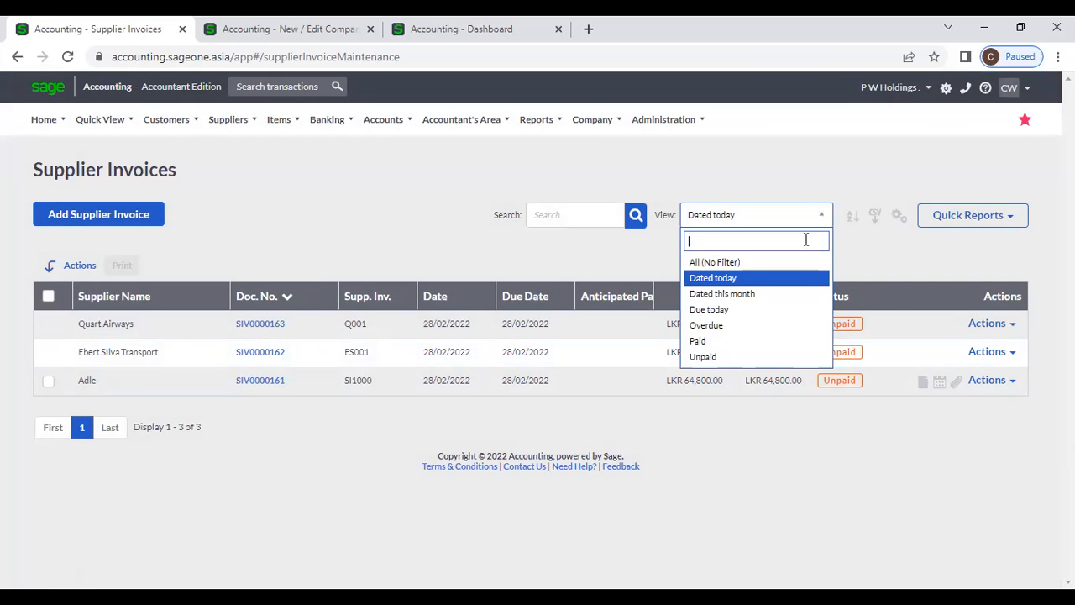
left_click(803, 262)
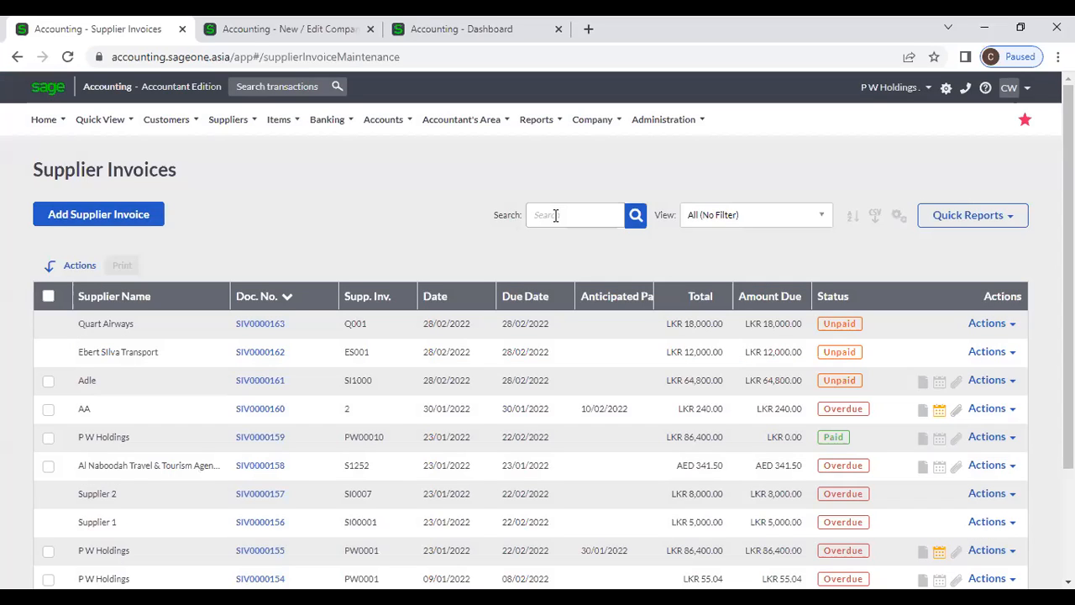
- Search the invoices for 00155, then clear the search
left_click(554, 215)
type("0015")
key("Return")
left_click(556, 215)
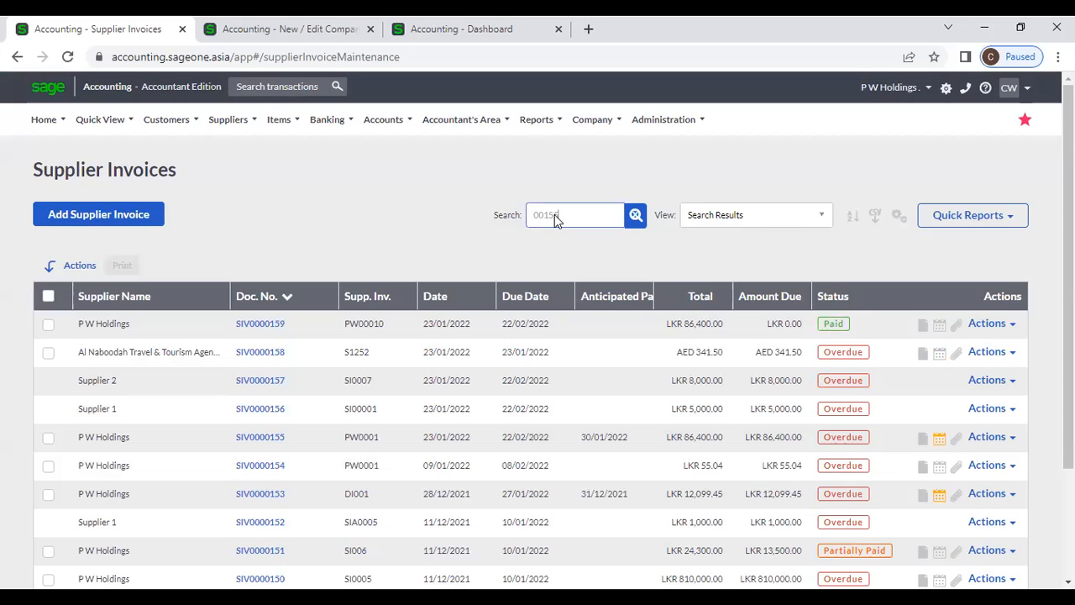
type("5")
key("Return")
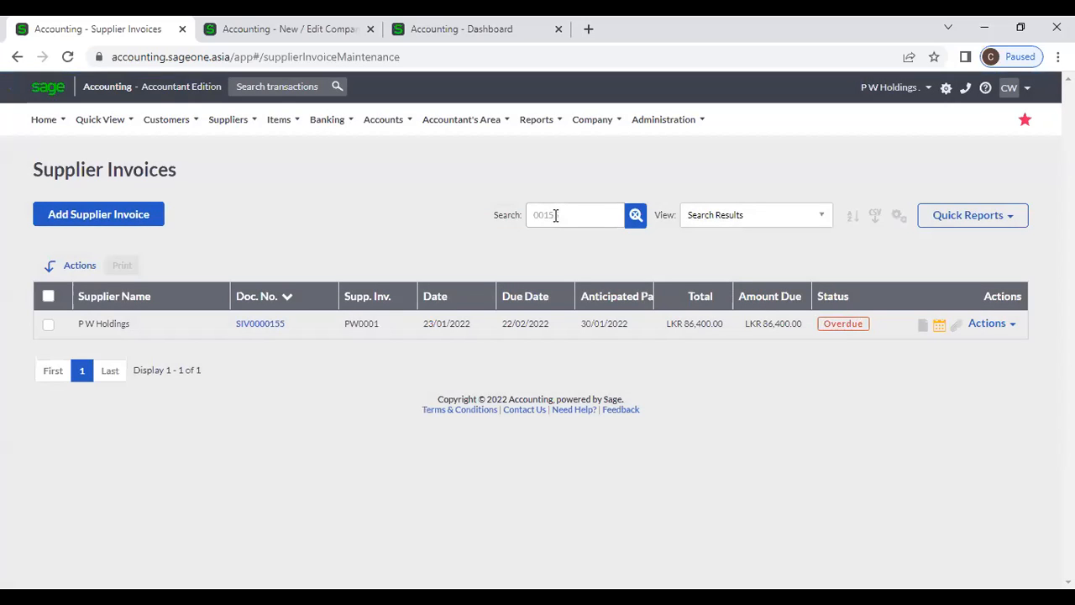
left_click(636, 216)
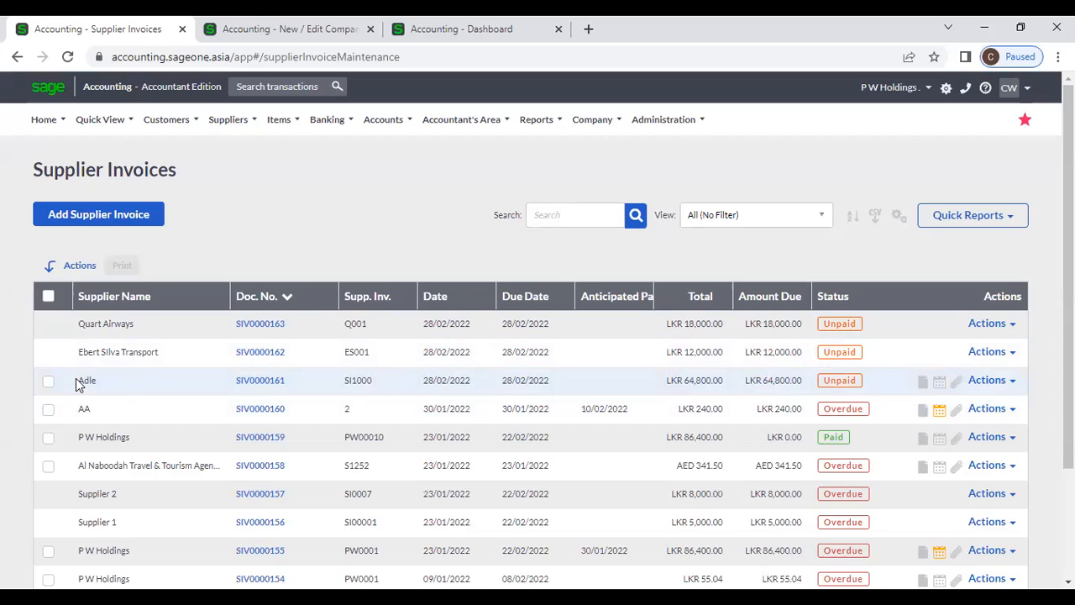
scroll(75, 379, "down", 1)
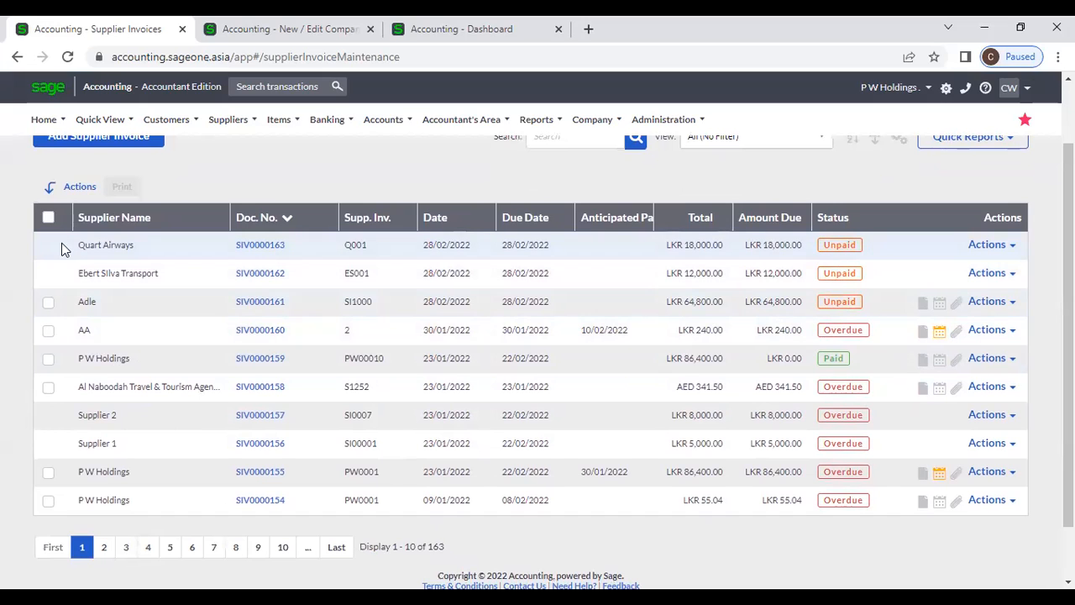
left_click_drag(46, 250, 132, 244)
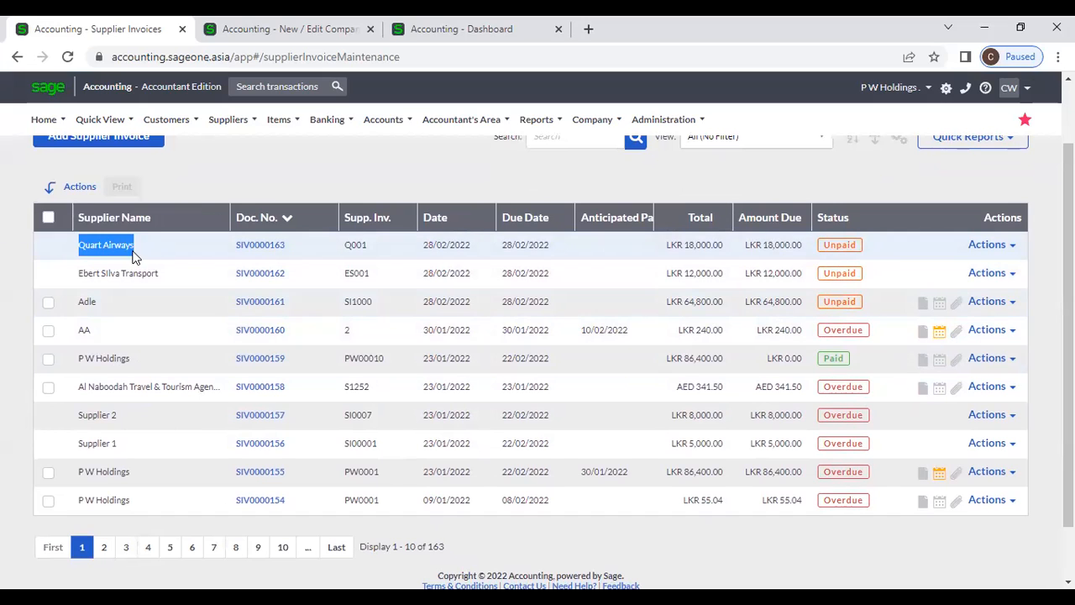
left_click_drag(54, 268, 139, 273)
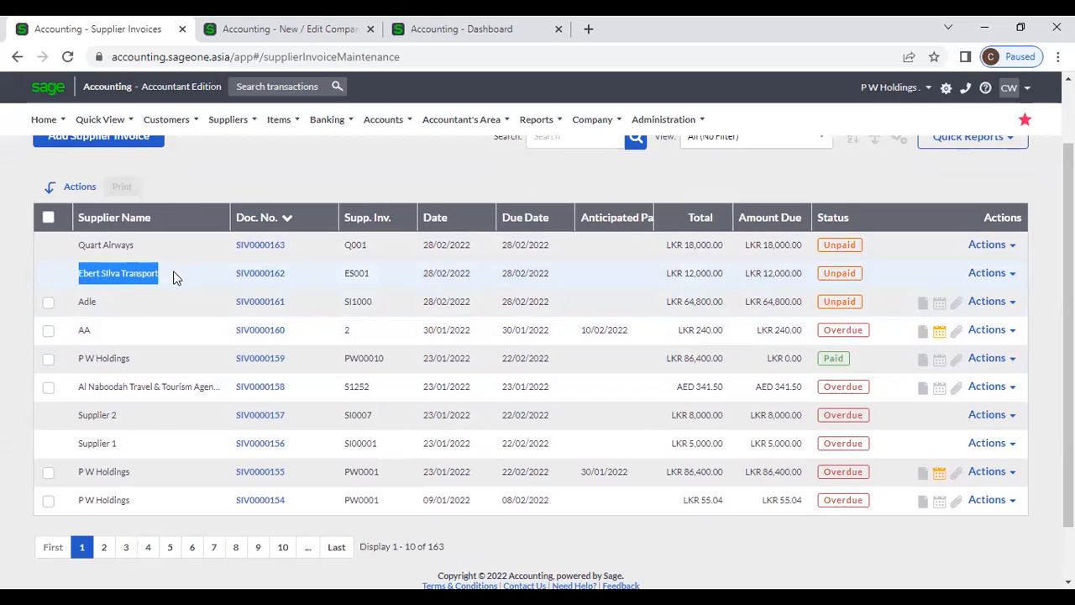
left_click(139, 298)
left_click_drag(71, 309, 107, 309)
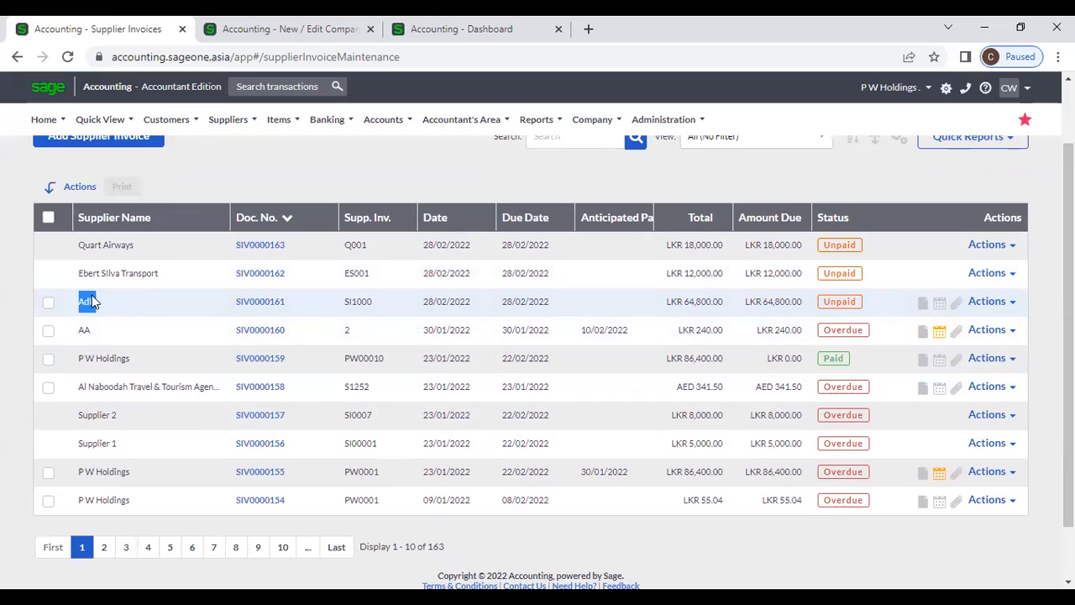
left_click_drag(54, 242, 168, 274)
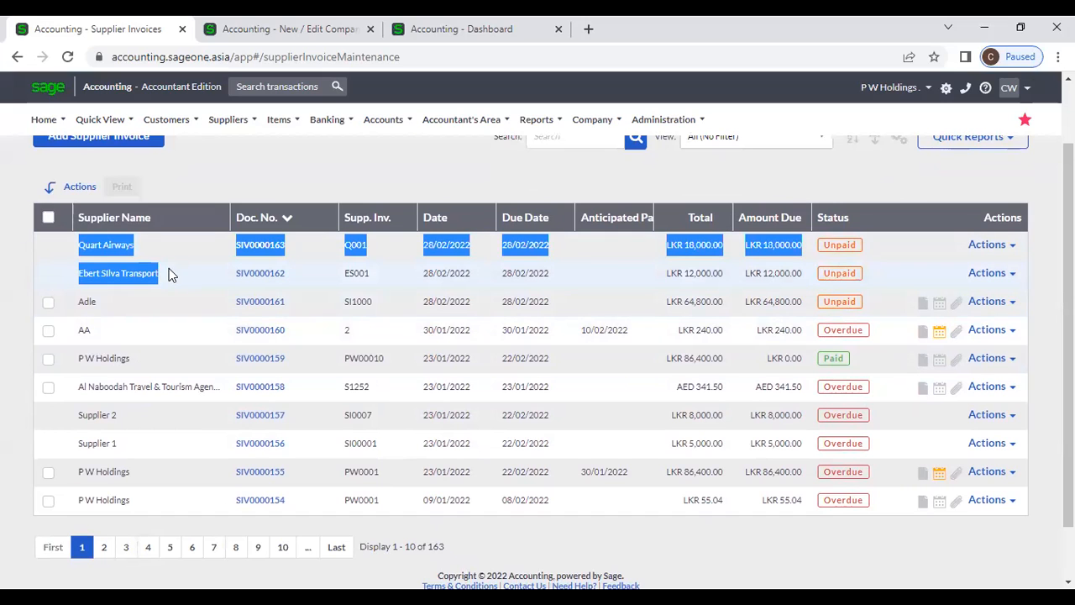
left_click(46, 275)
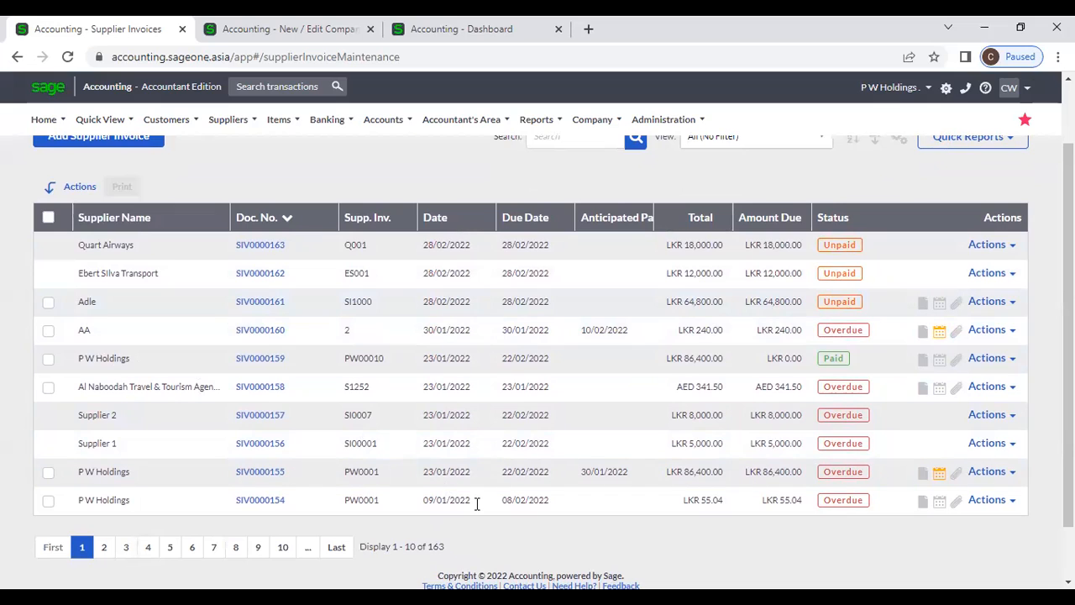
left_click_drag(445, 547, 360, 547)
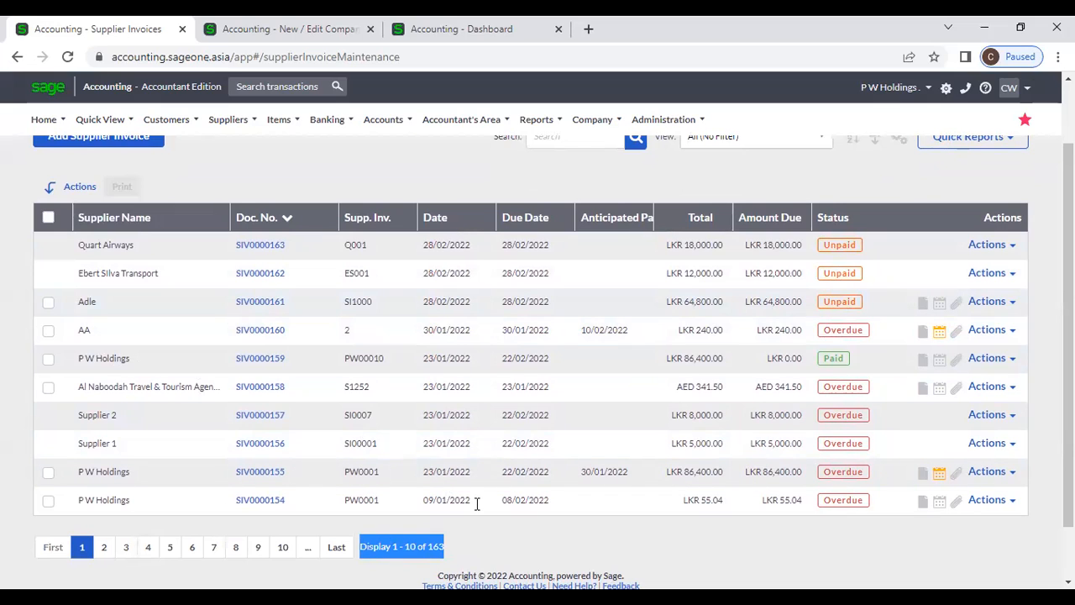
left_click(477, 504)
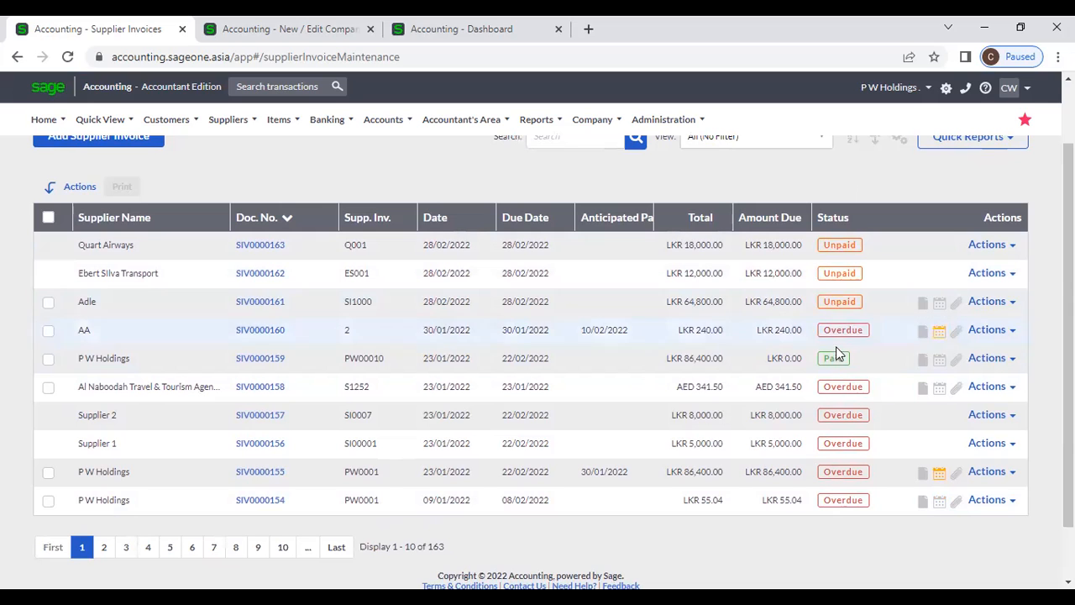
left_click(841, 222)
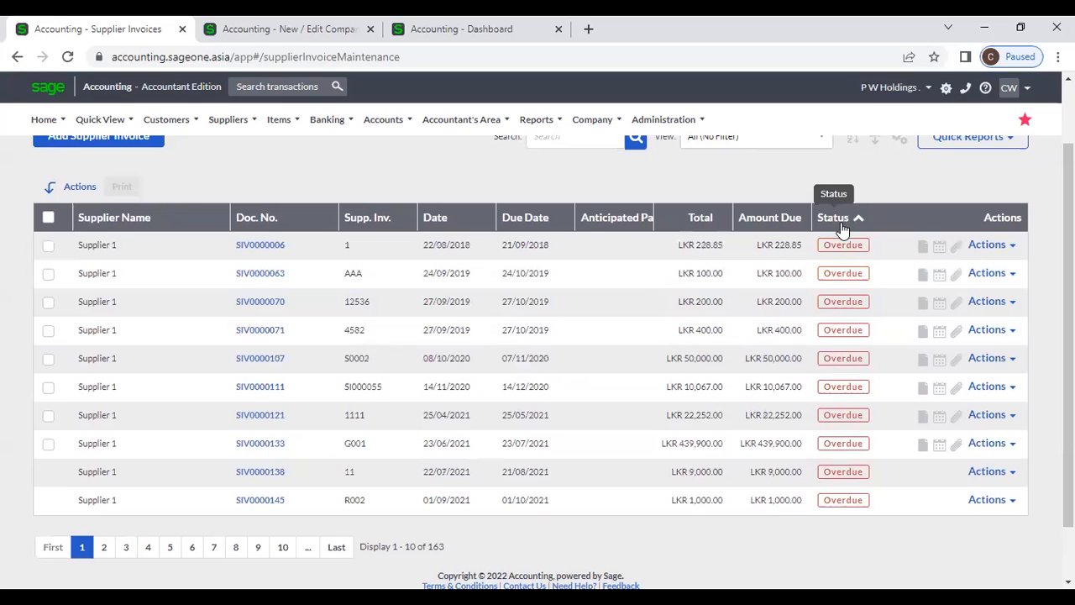
left_click(841, 222)
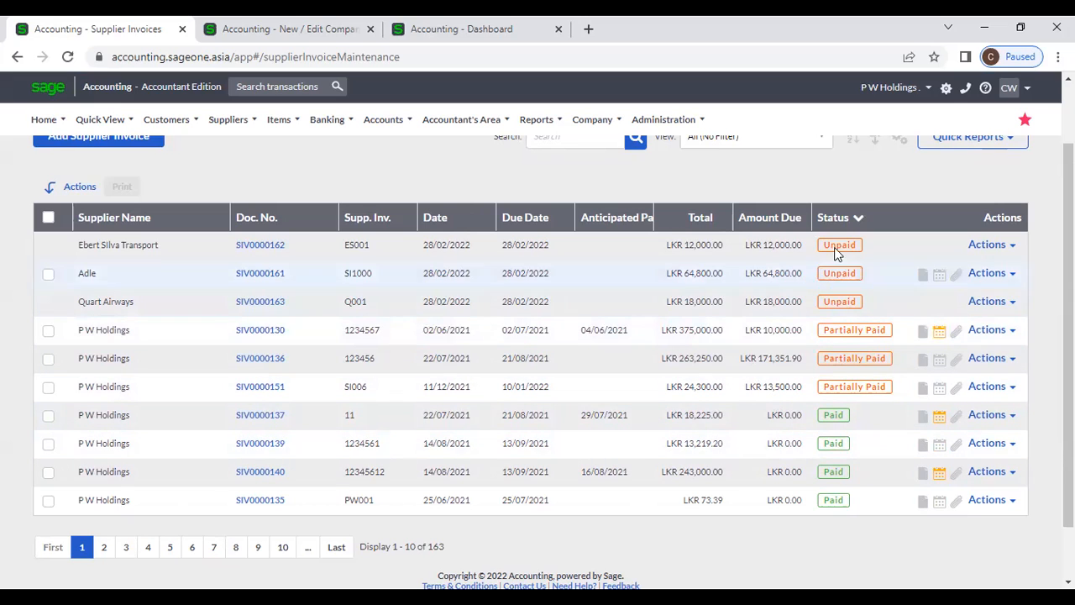
left_click(835, 217)
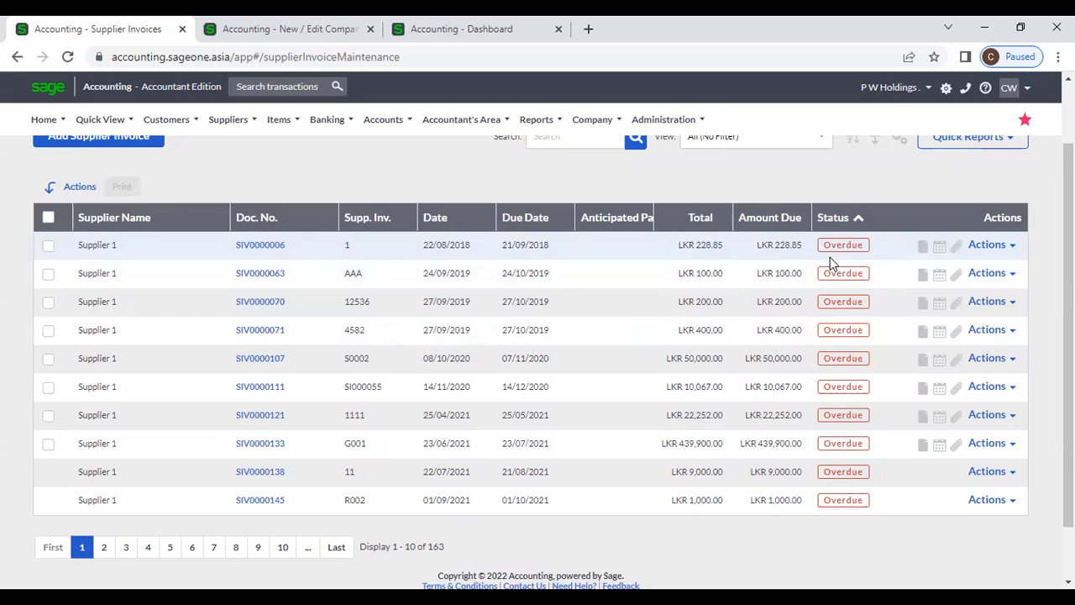
left_click(833, 227)
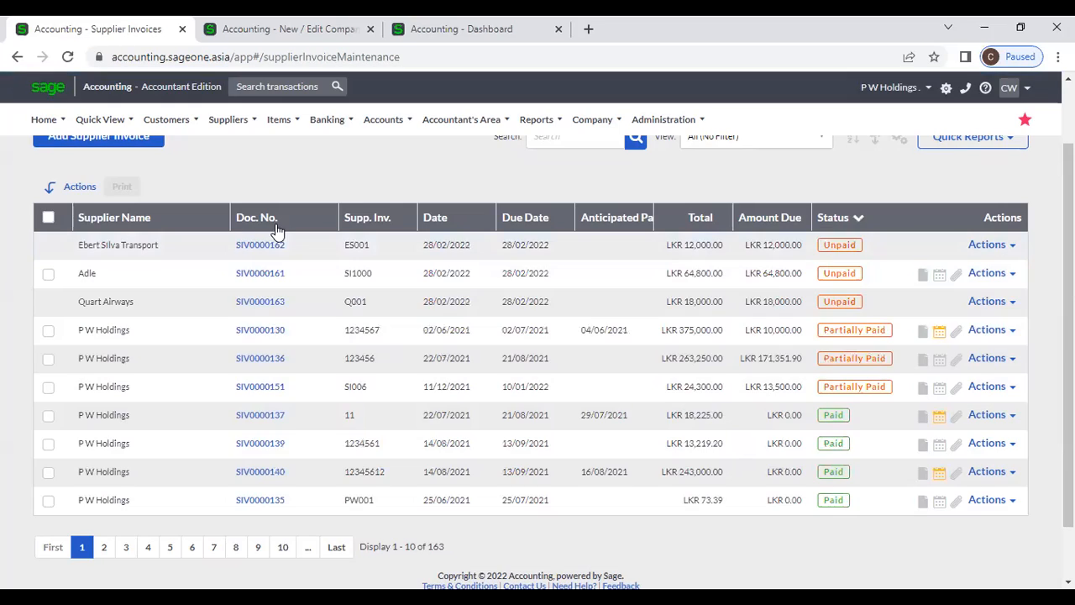
left_click(277, 227)
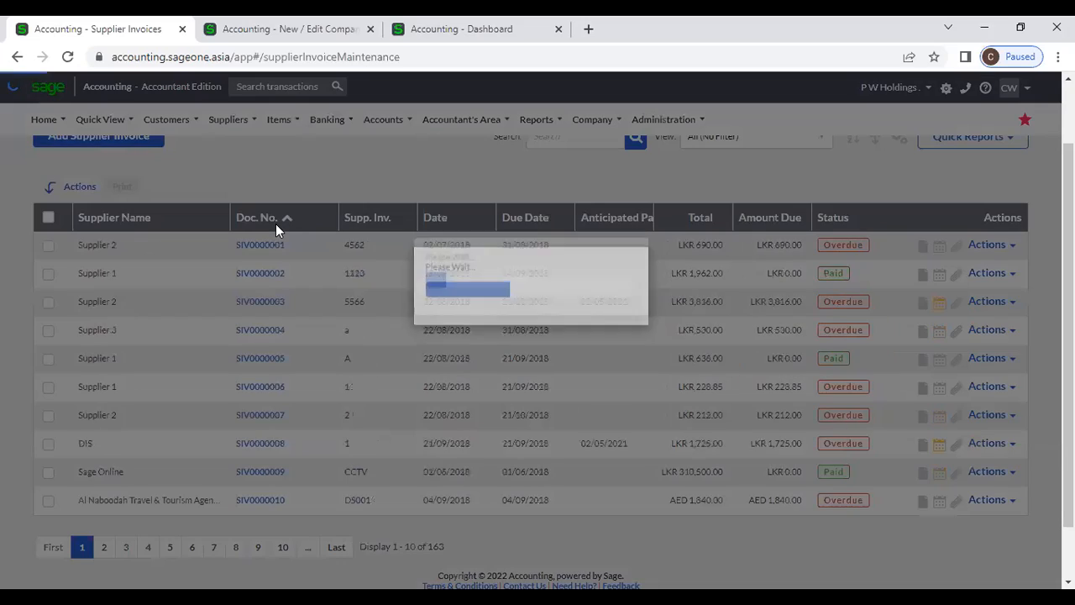
left_click(277, 227)
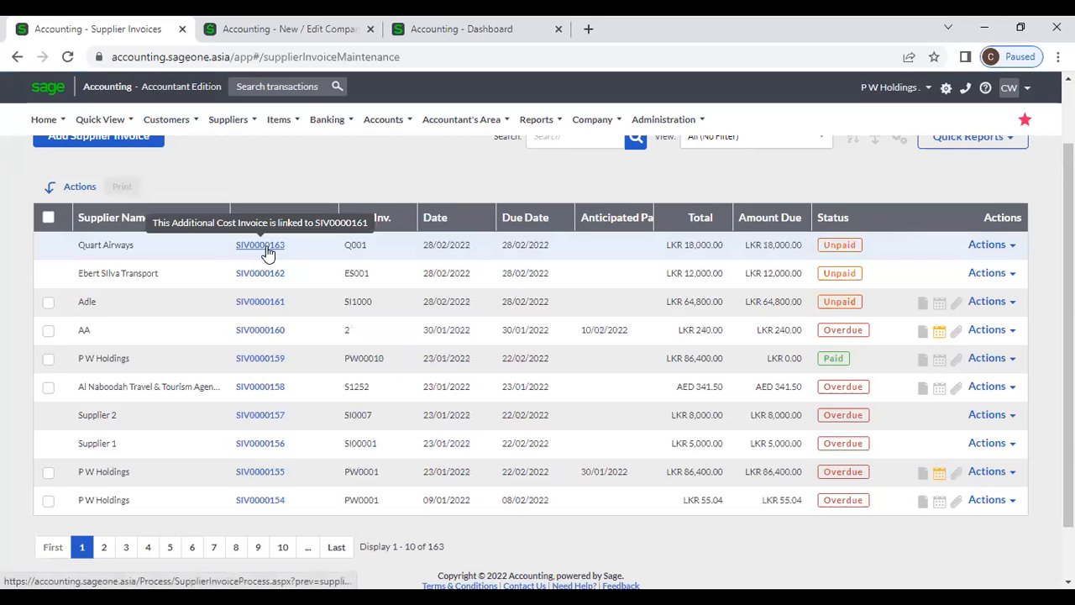
left_click(272, 303)
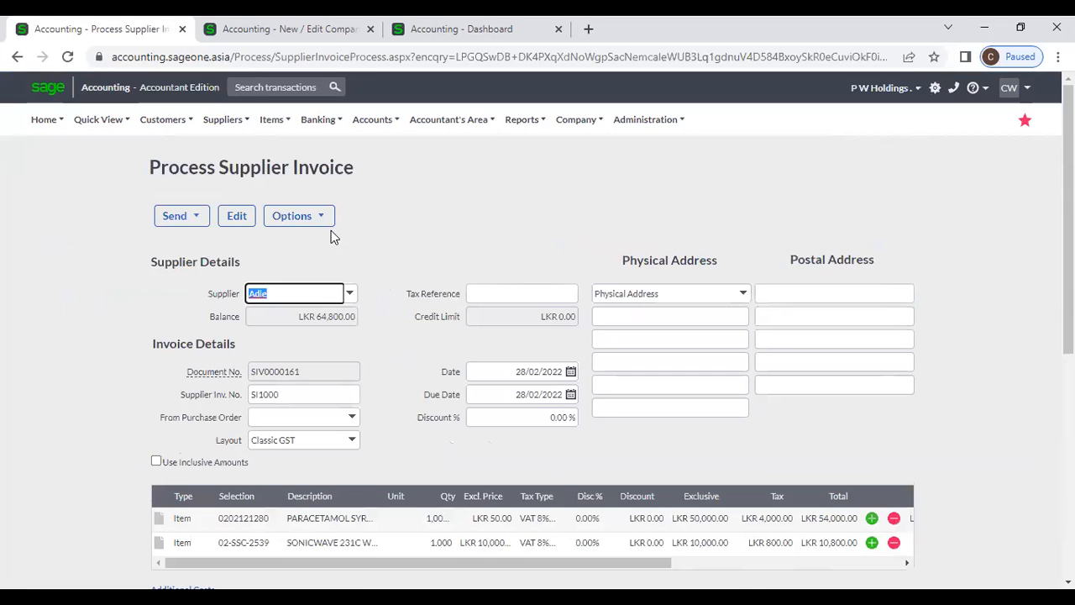
- View and close SIV0000161's invoice history and user defined fields
left_click(326, 221)
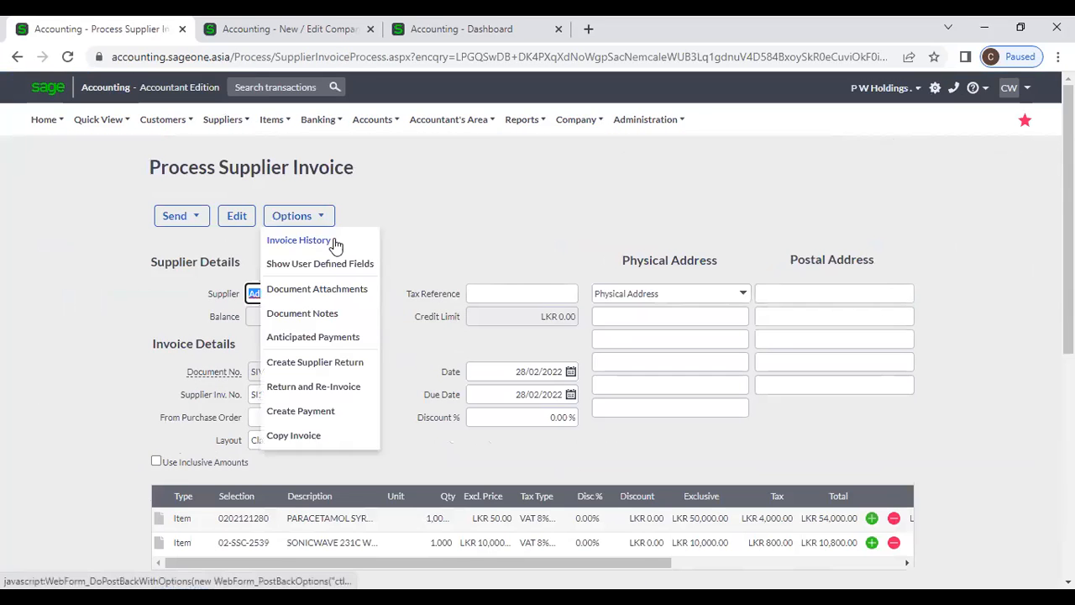
left_click(335, 242)
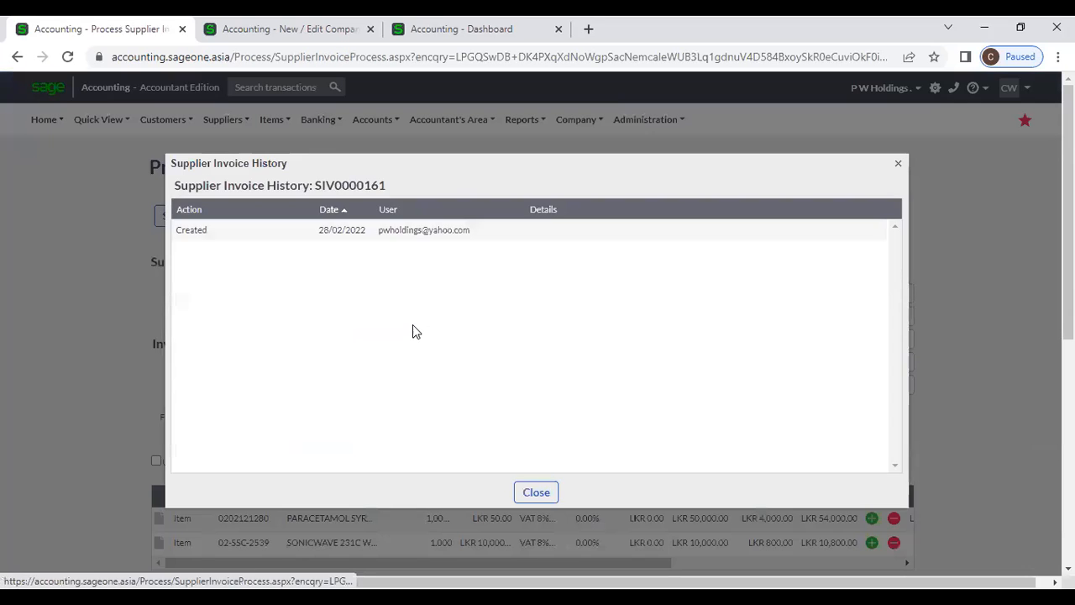
left_click(898, 165)
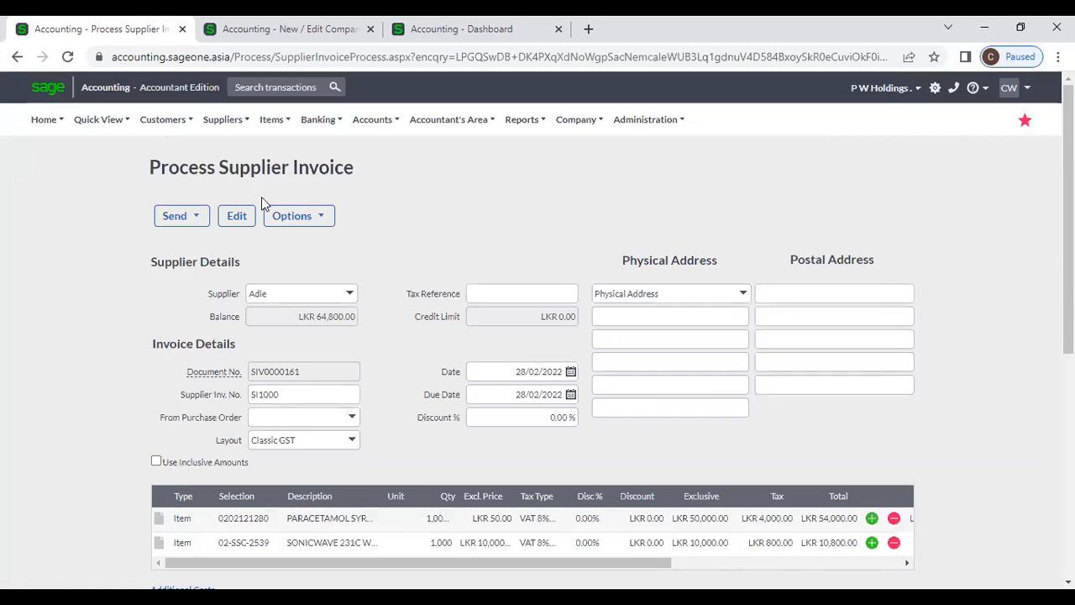
left_click(281, 217)
left_click(326, 264)
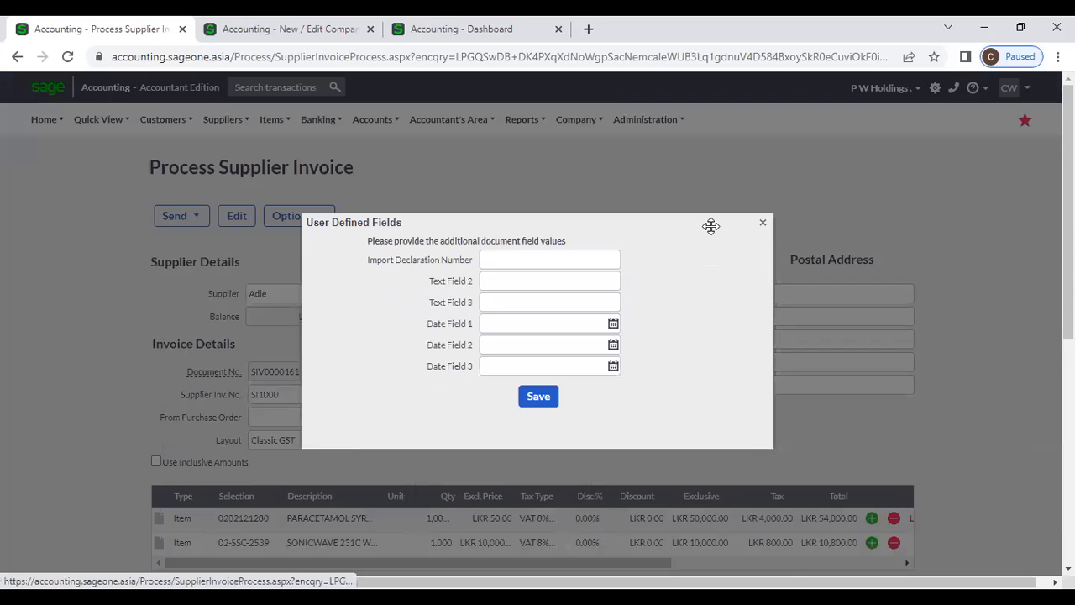
left_click(763, 221)
- Check the invoice's document attachments and document notes, cancelling a new note
left_click(306, 223)
left_click(308, 292)
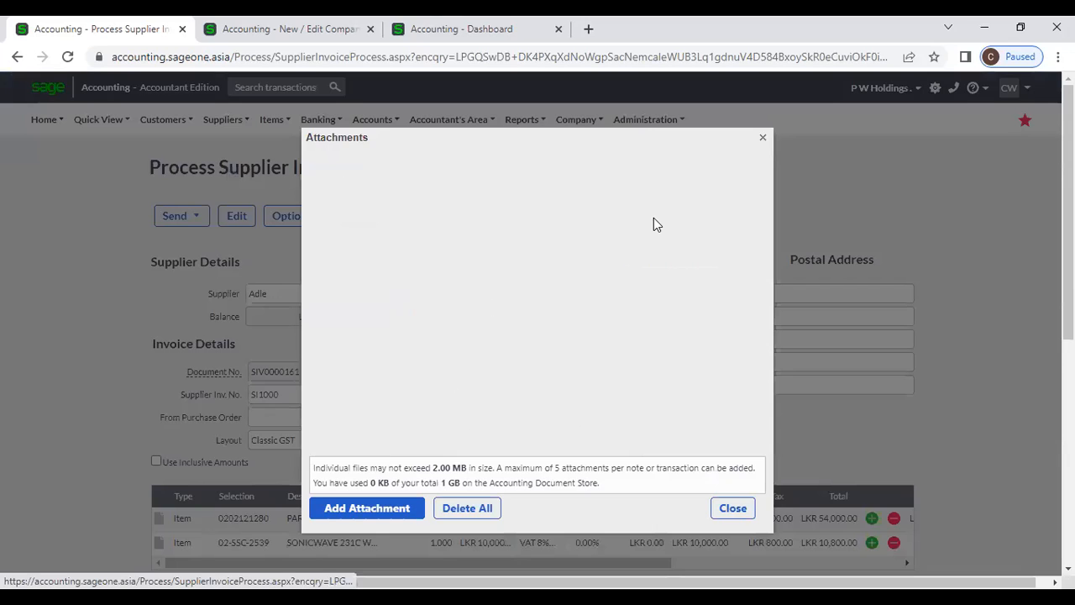
left_click(762, 137)
left_click(298, 216)
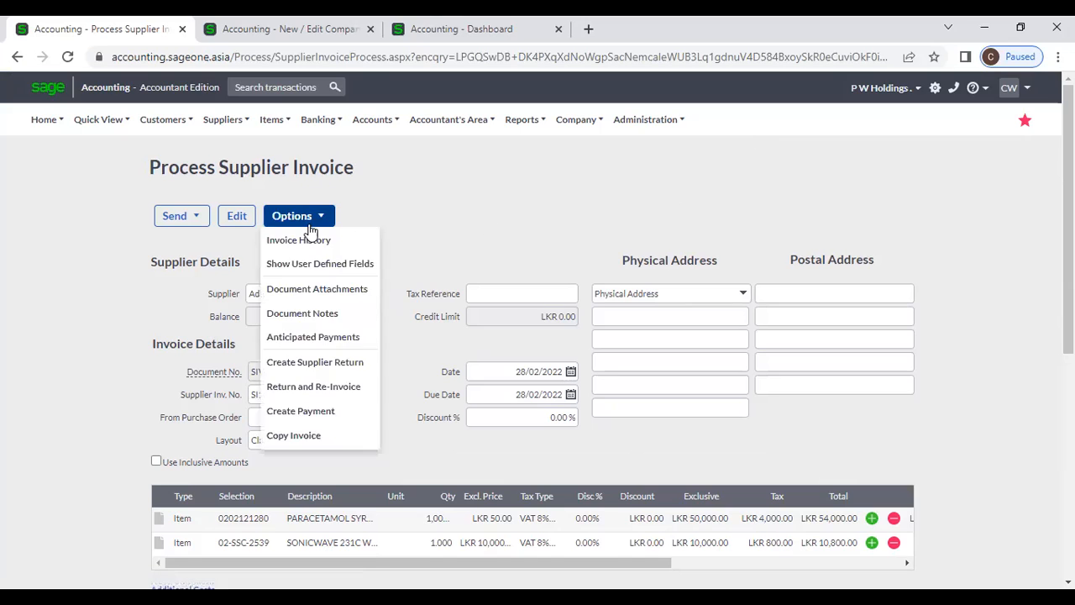
left_click(319, 313)
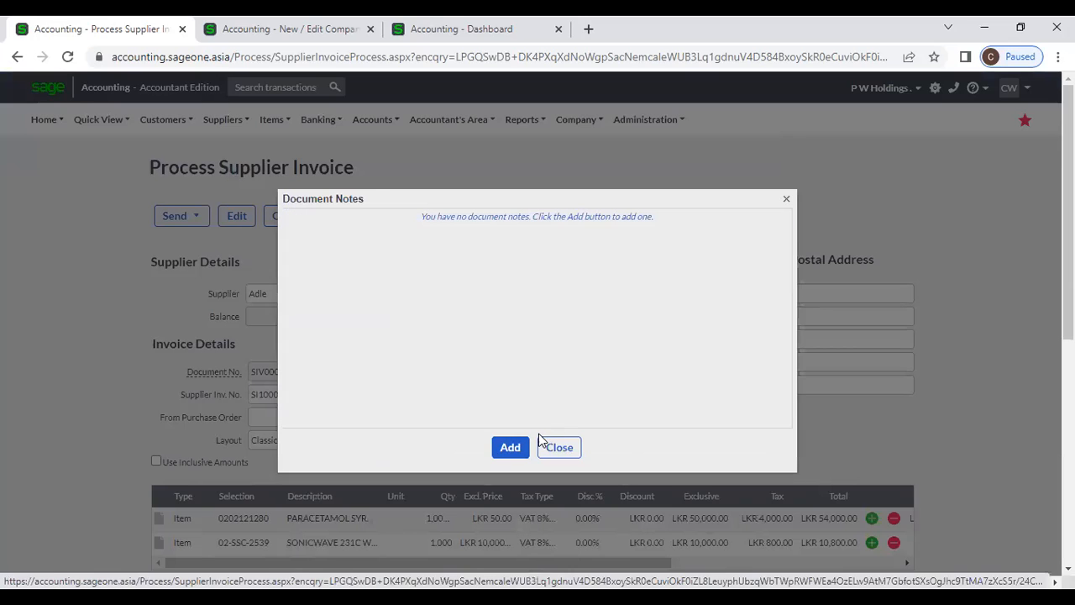
left_click(515, 446)
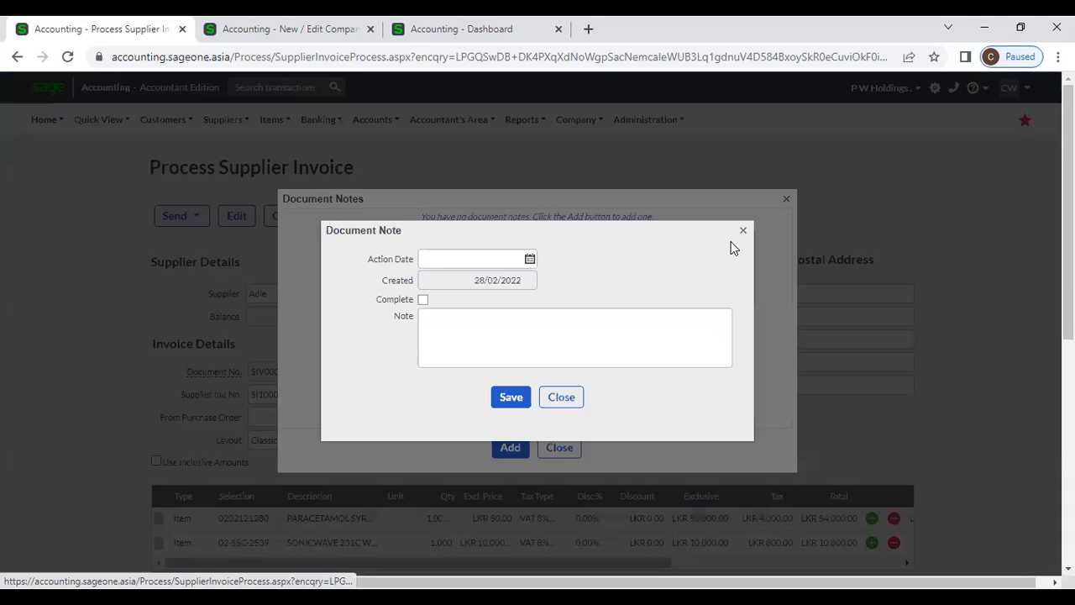
left_click(744, 234)
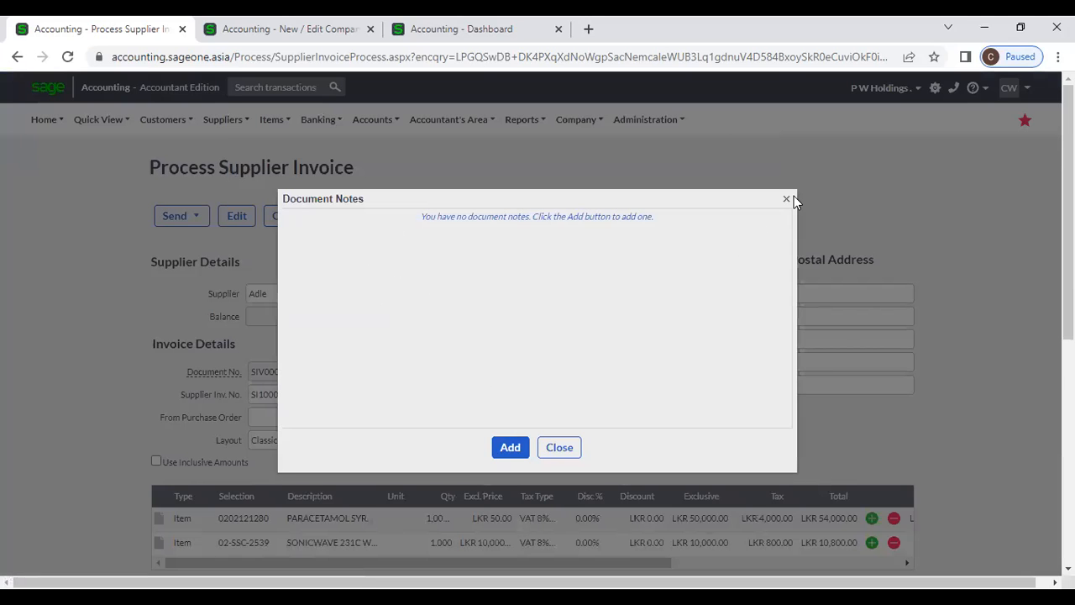
left_click(787, 200)
left_click(289, 216)
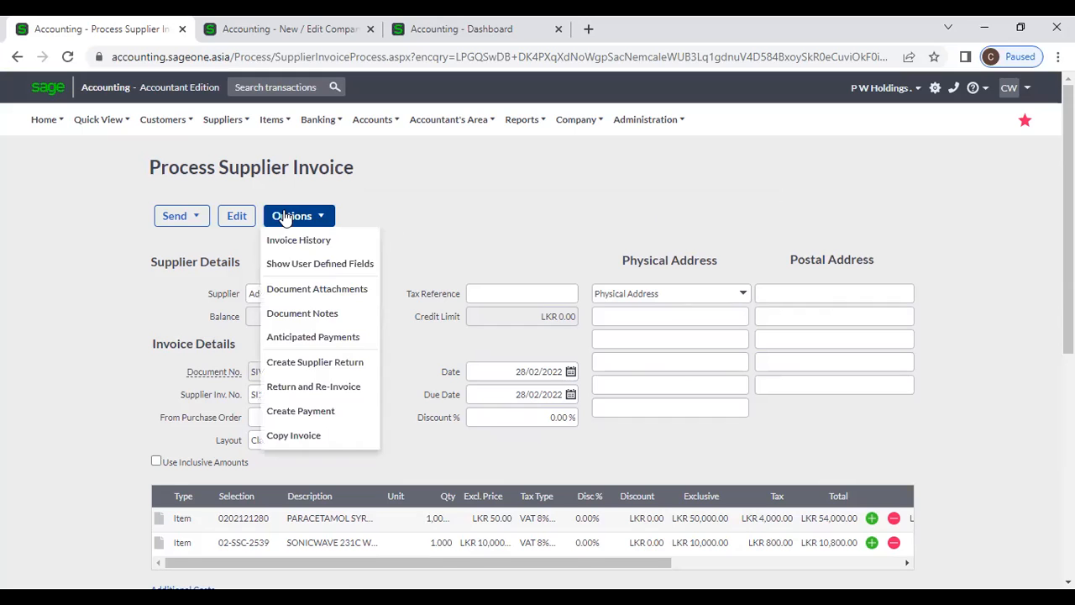
- Add an anticipated payment dated 28/02/2022 with the note '50%' to SIV0000161
left_click(333, 337)
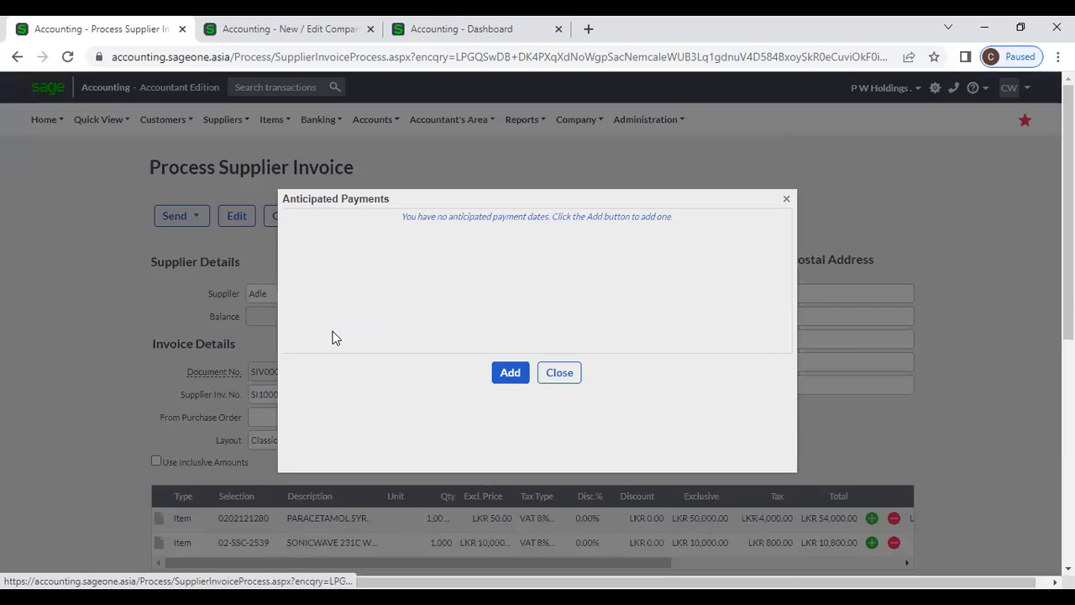
left_click(504, 374)
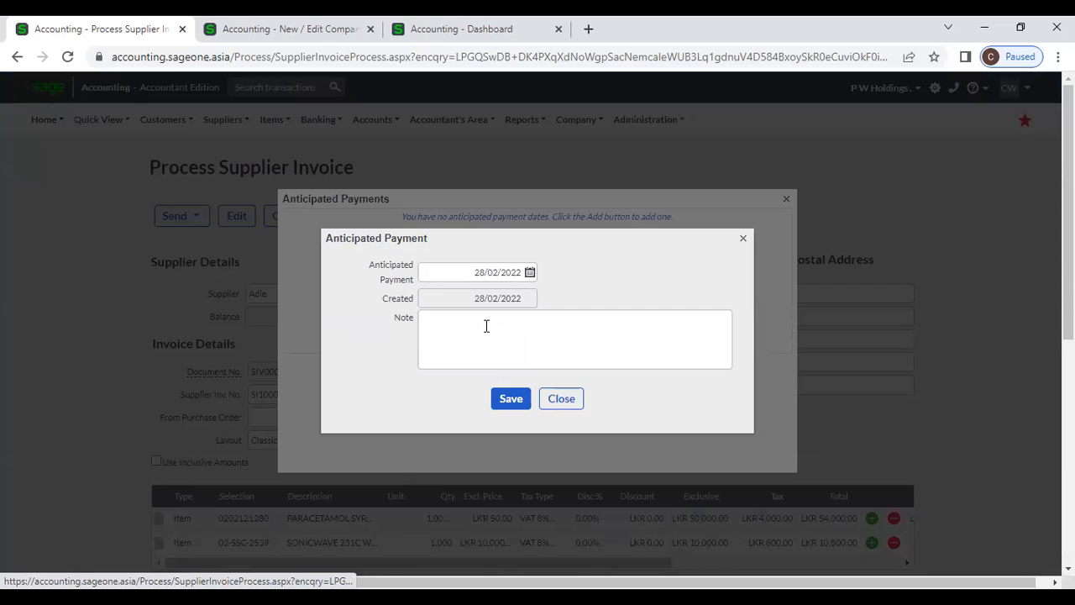
left_click(532, 278)
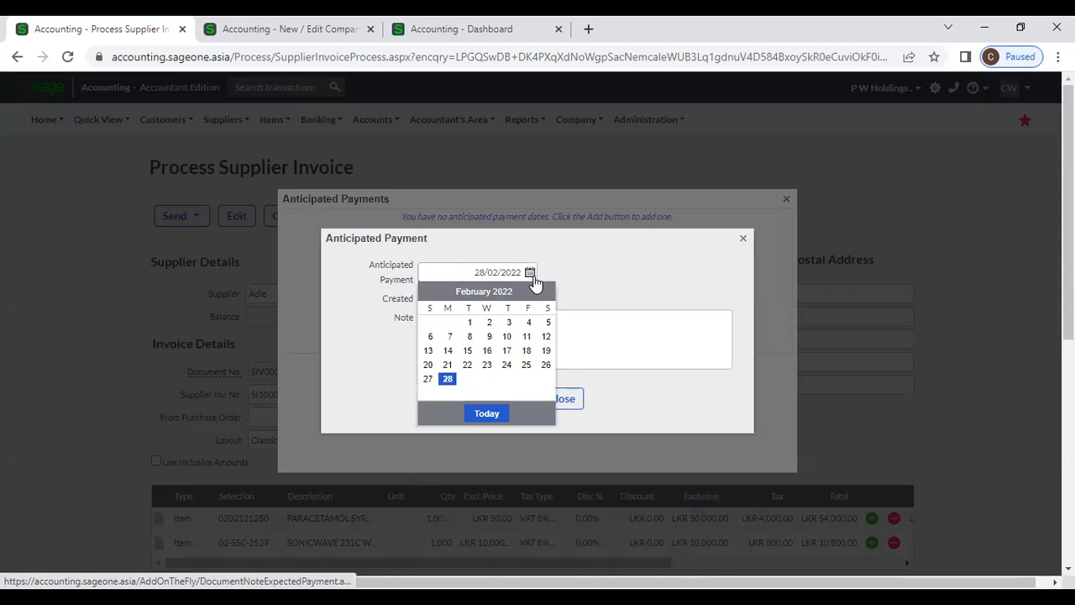
left_click(547, 292)
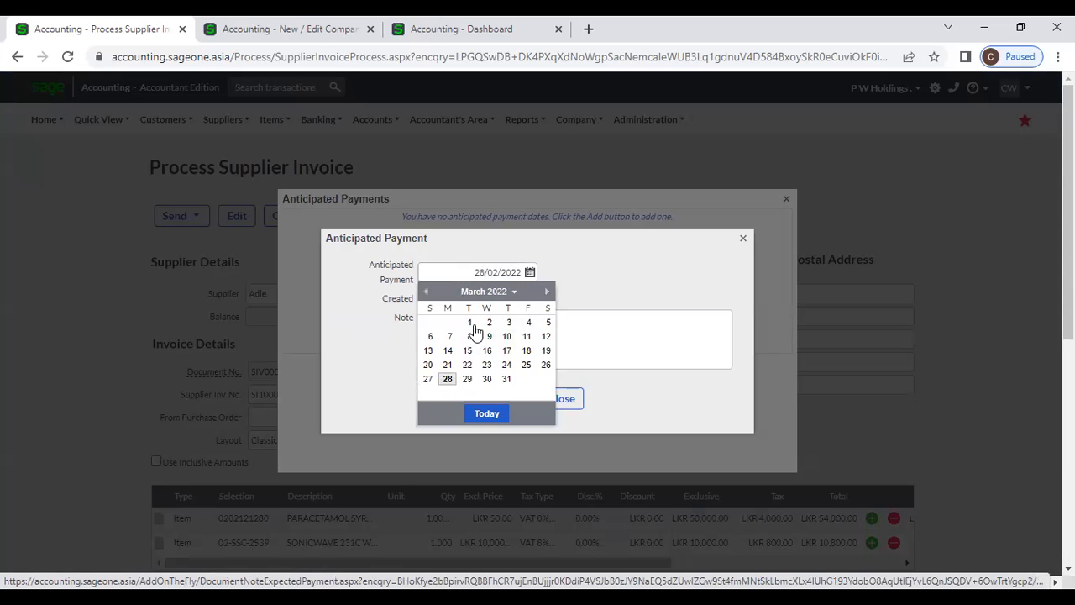
left_click(484, 331)
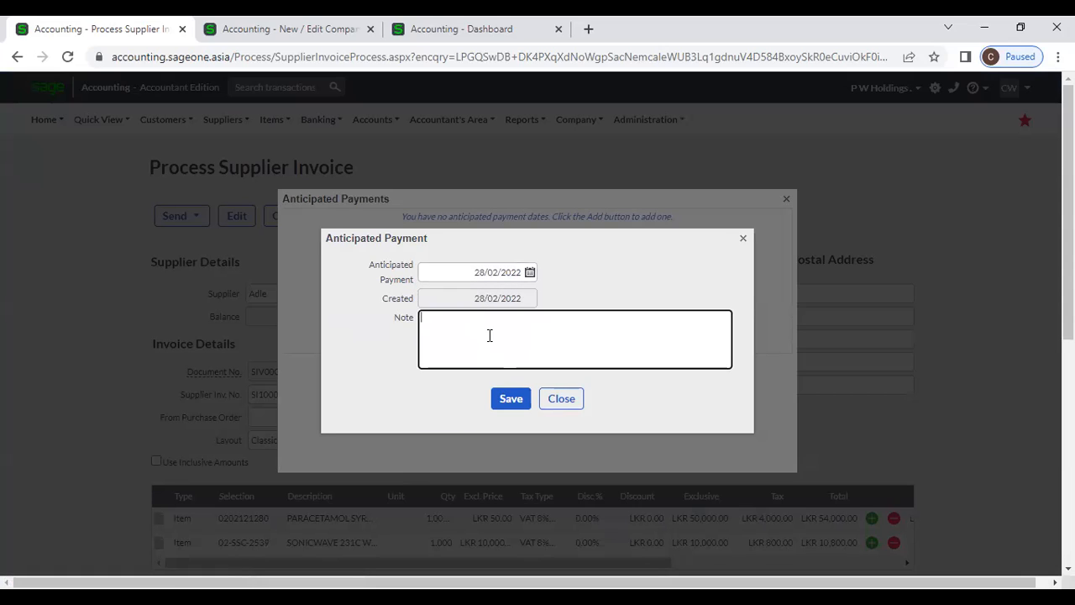
type("50%")
left_click(514, 398)
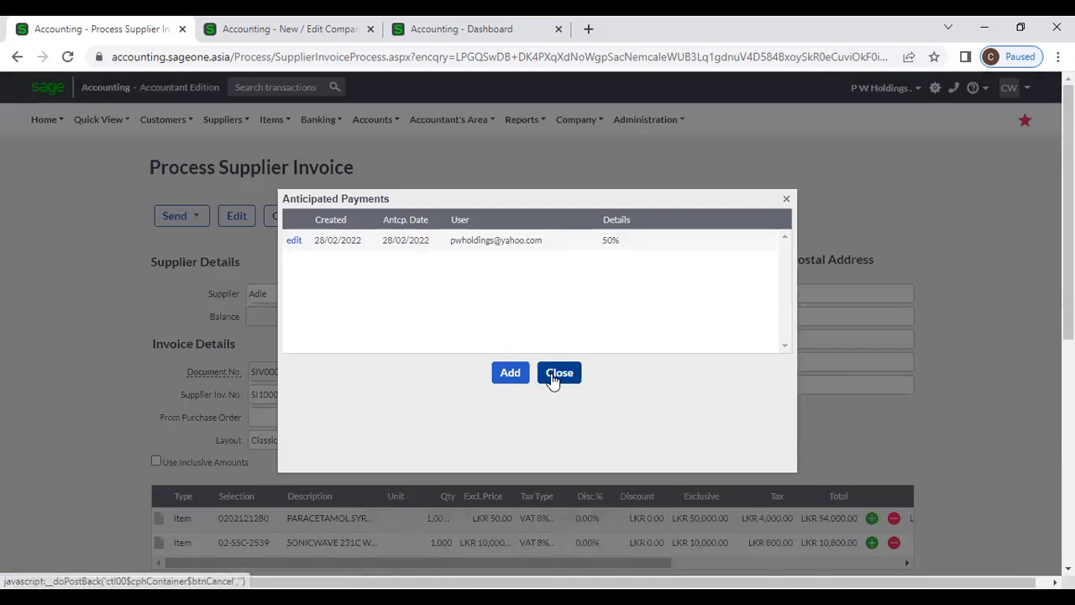
left_click(553, 376)
left_click(292, 219)
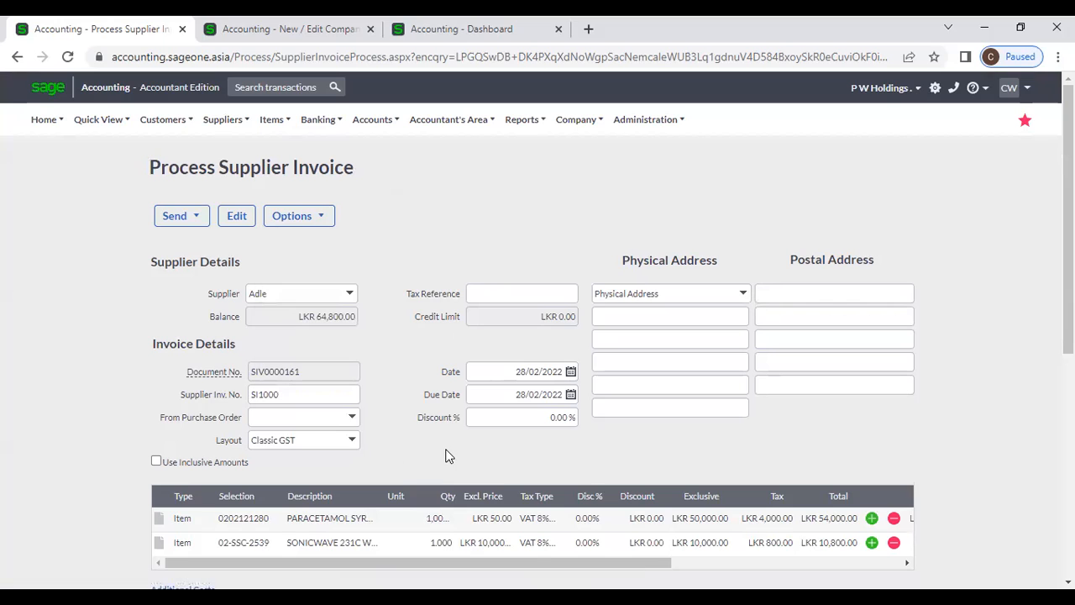
scroll(446, 456, "down", 5)
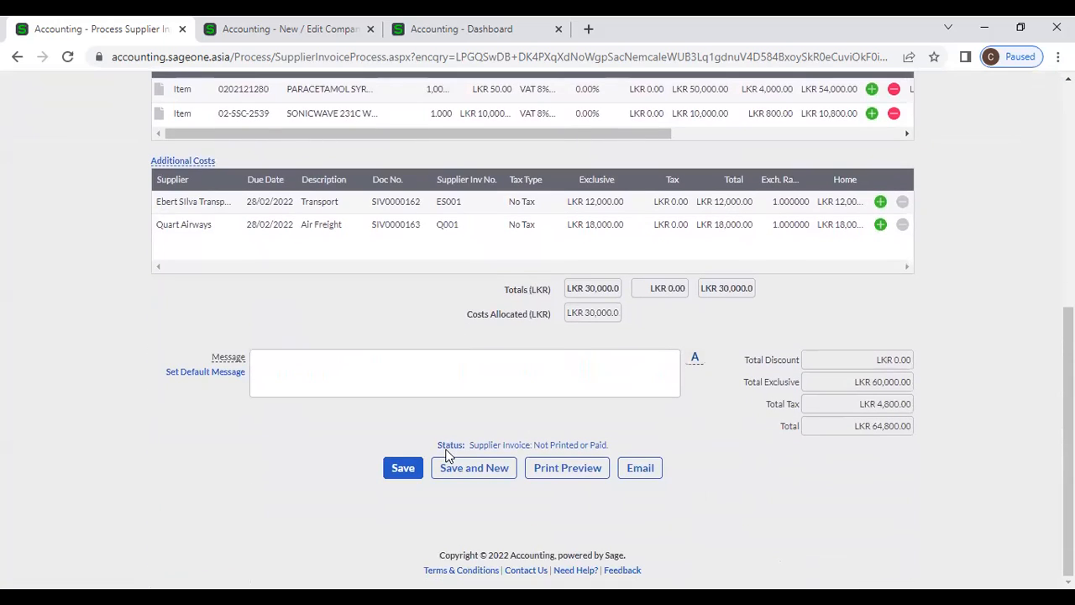
scroll(446, 456, "up", 4)
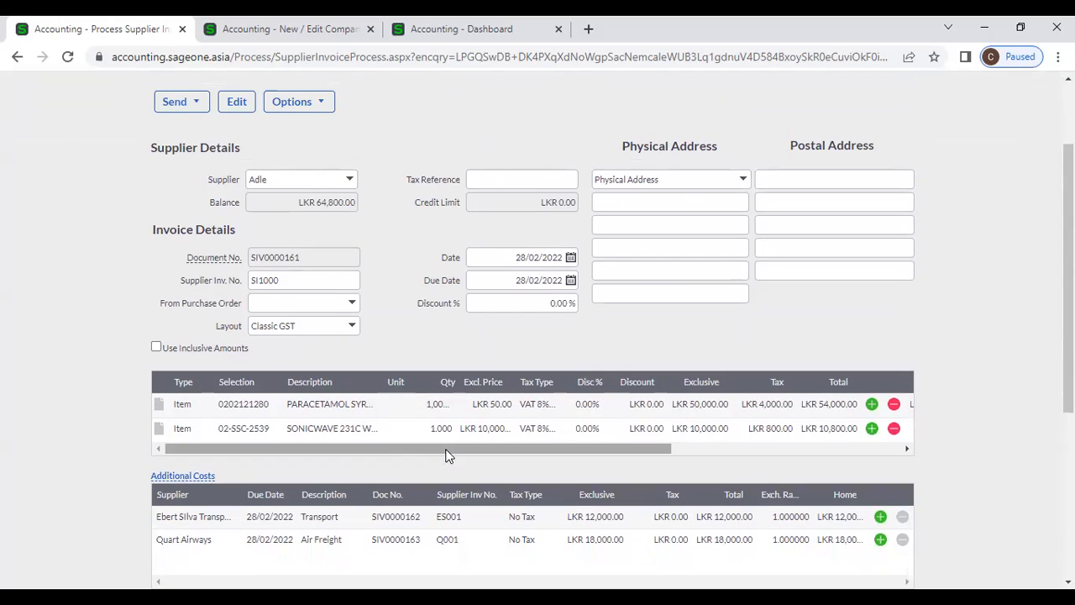
scroll(446, 455, "up", 2)
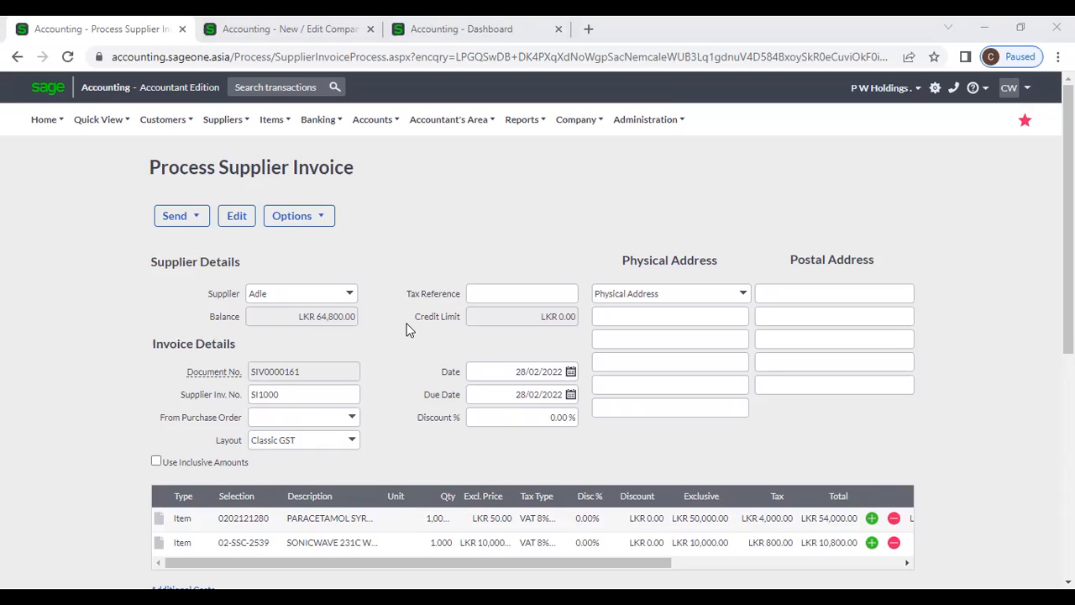
- Open the Supplier Returns list showing the eight returns RTN0000001 to RTN0000008
mouse_move(209, 122)
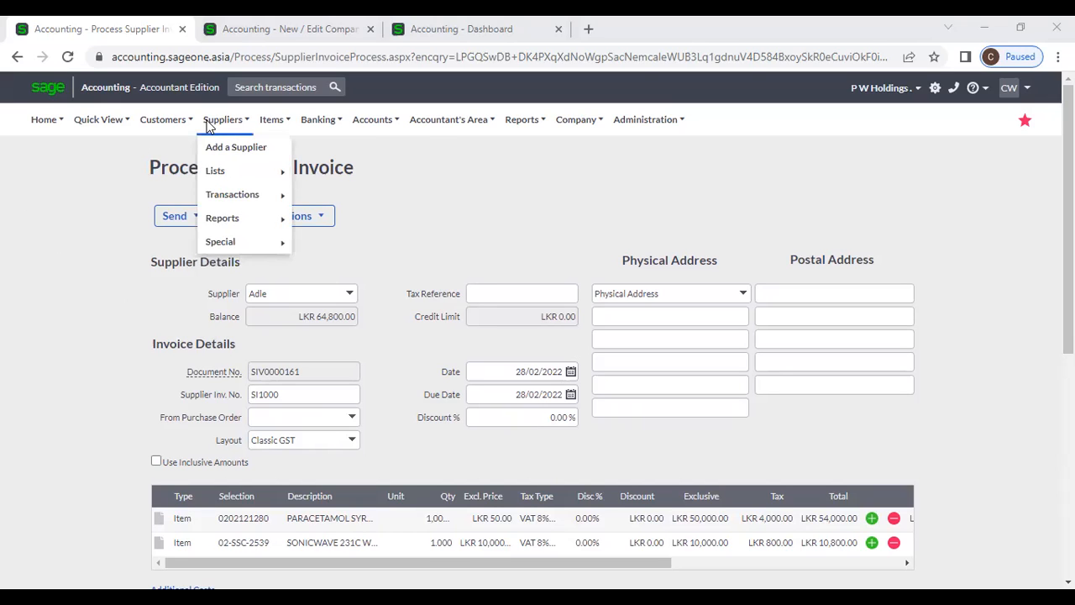
mouse_move(229, 190)
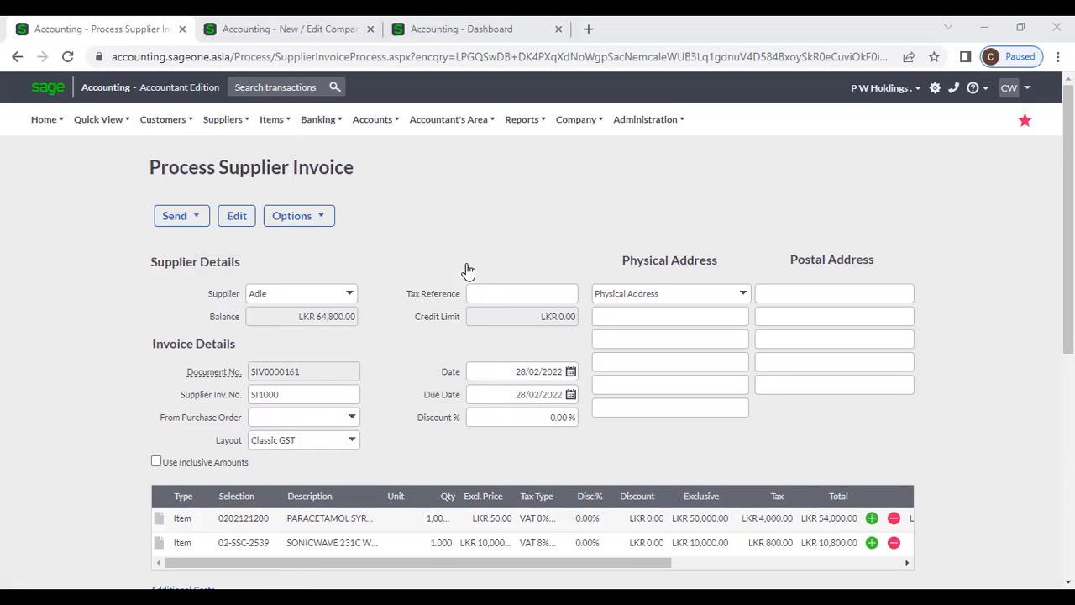
left_click(419, 403)
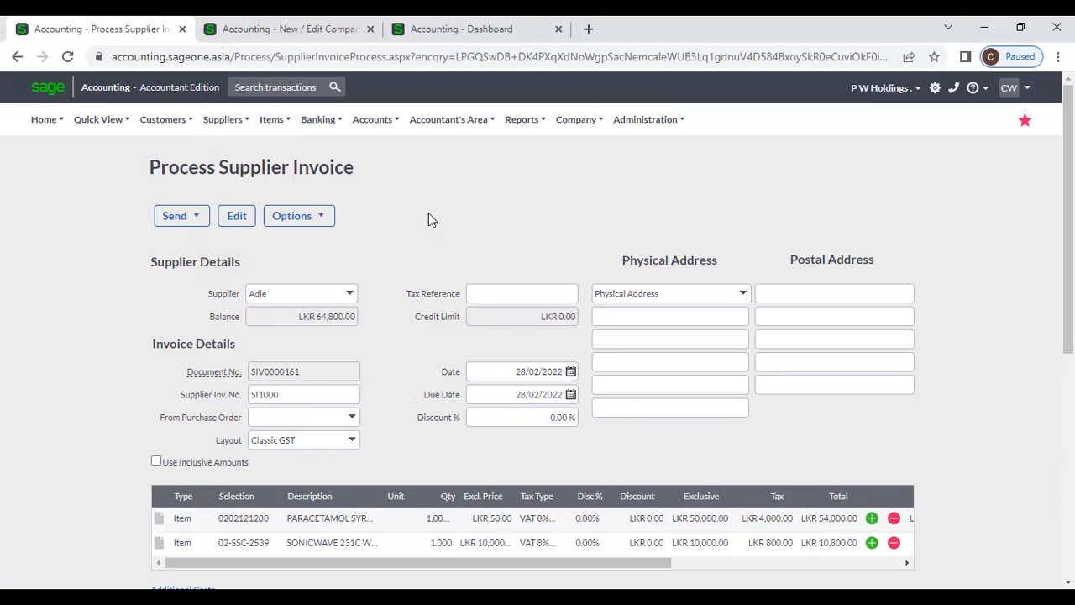
mouse_move(159, 122)
mouse_move(169, 194)
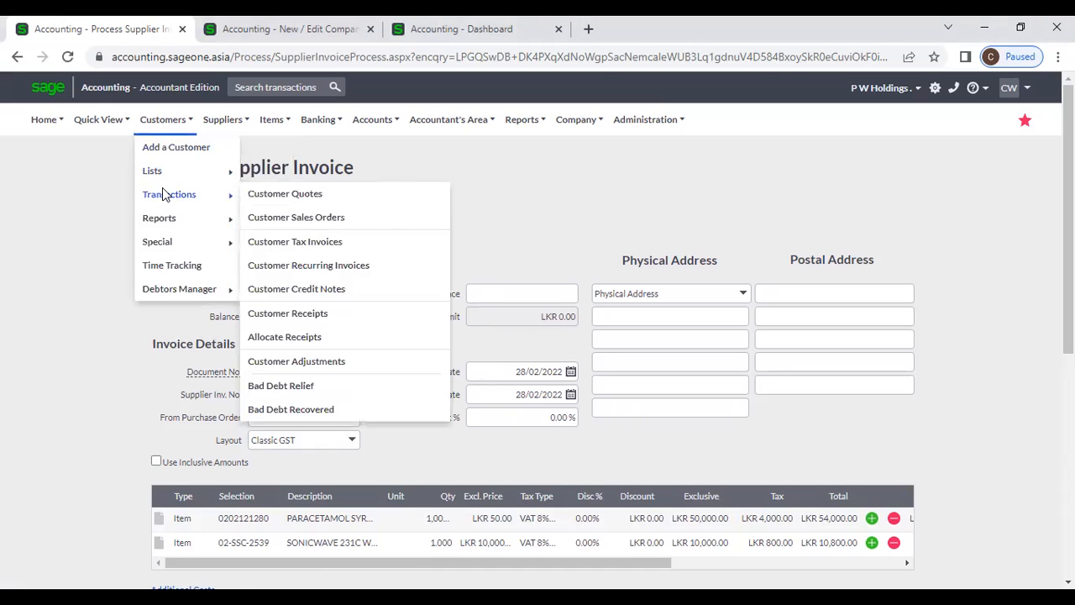
mouse_move(225, 120)
mouse_move(233, 194)
left_click(377, 242)
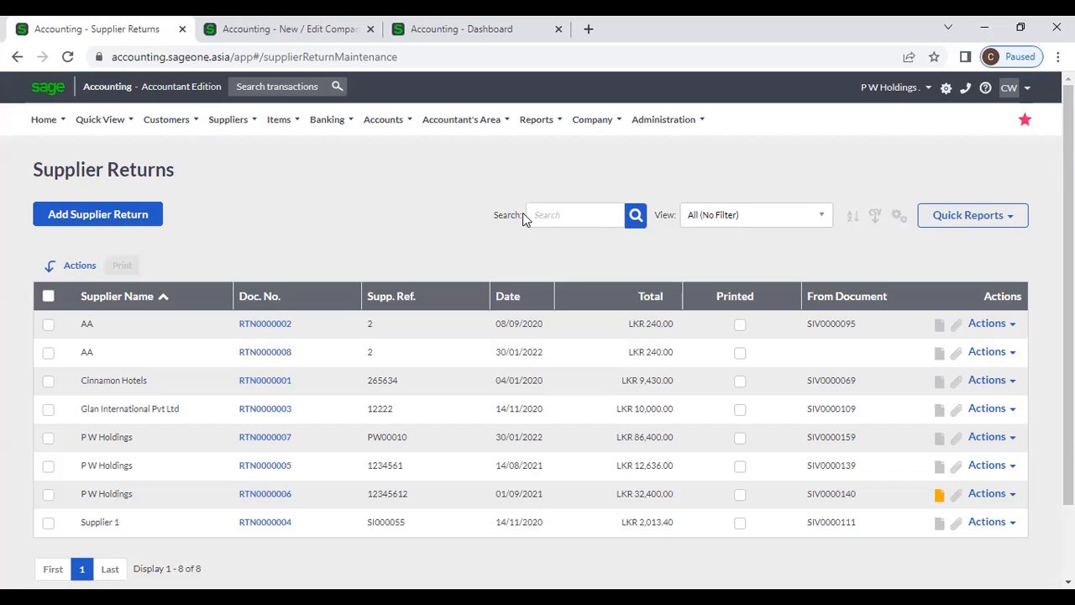
- Start a blank supplier return dated 28/02/2022 from the Supplier Returns page
left_click(257, 123)
mouse_move(245, 206)
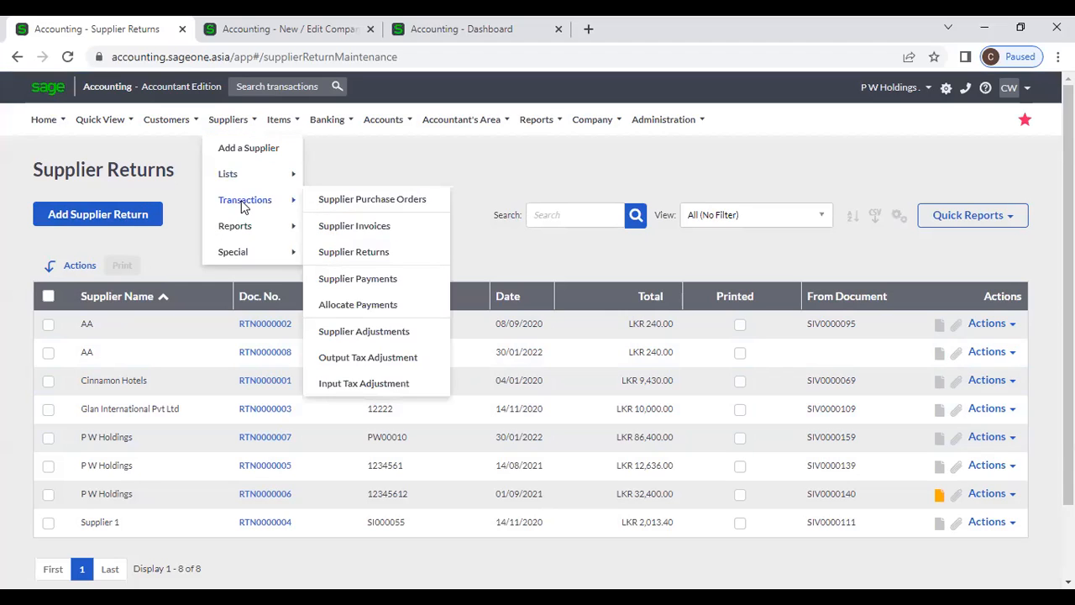
left_click(367, 257)
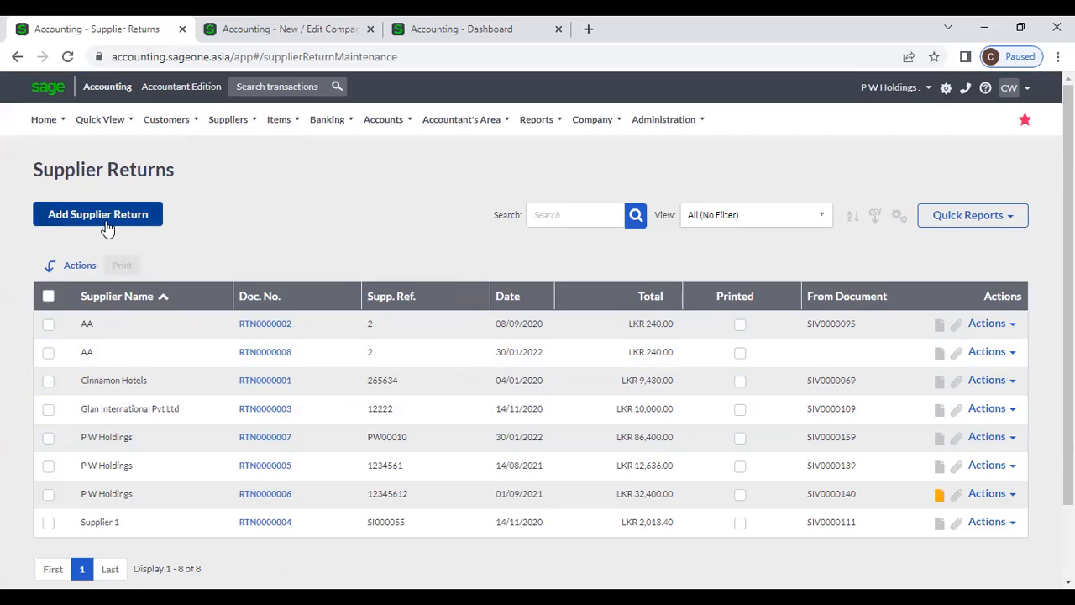
left_click(108, 220)
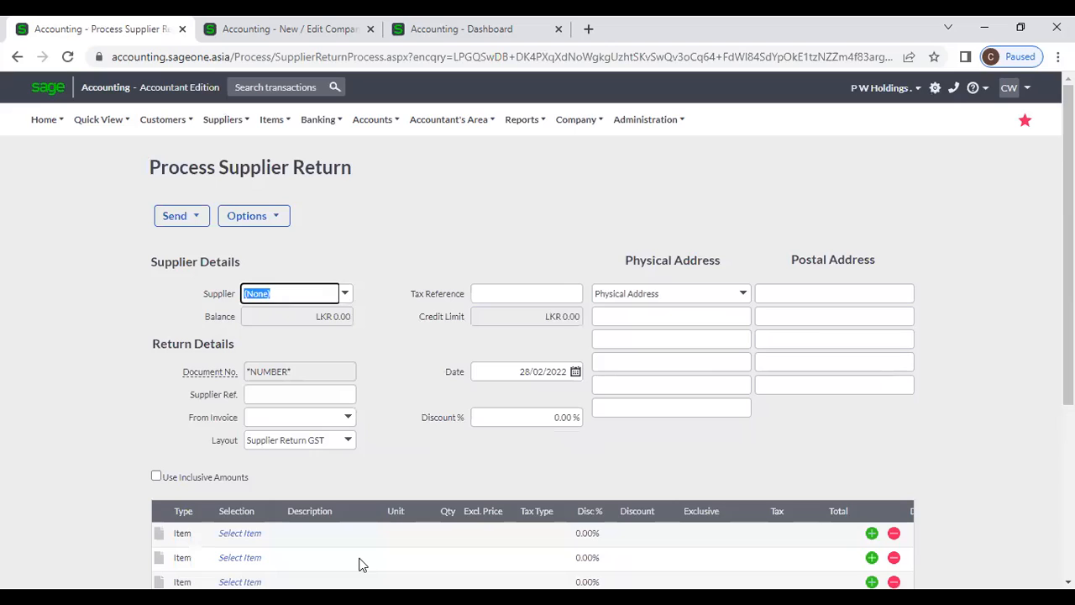
left_click(106, 459)
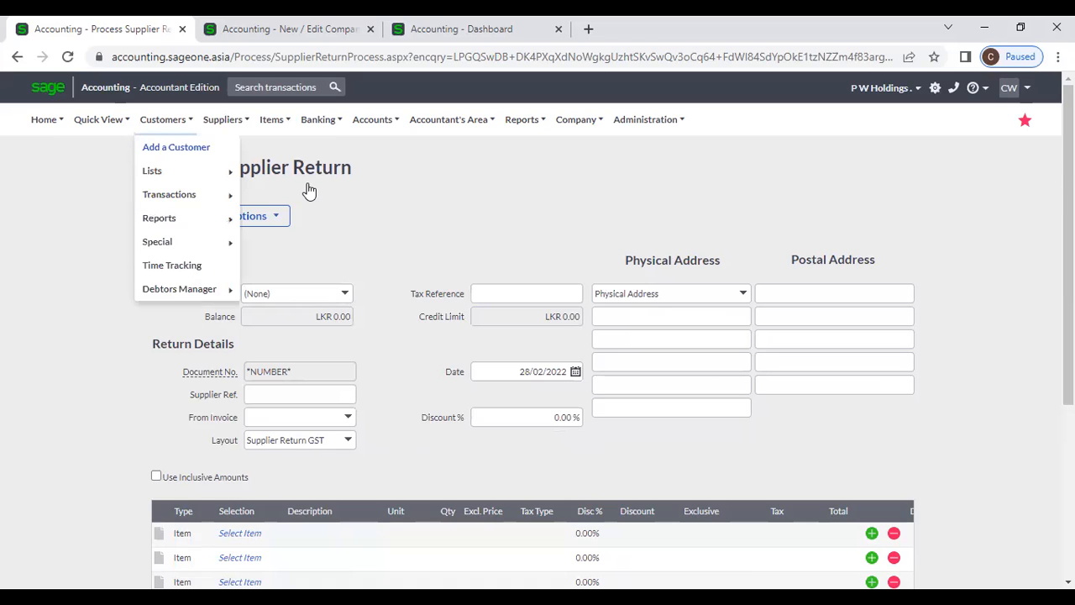
- Choose P W Holdings as the supplier and item 02-SSC-2539 on the first line
left_click(345, 295)
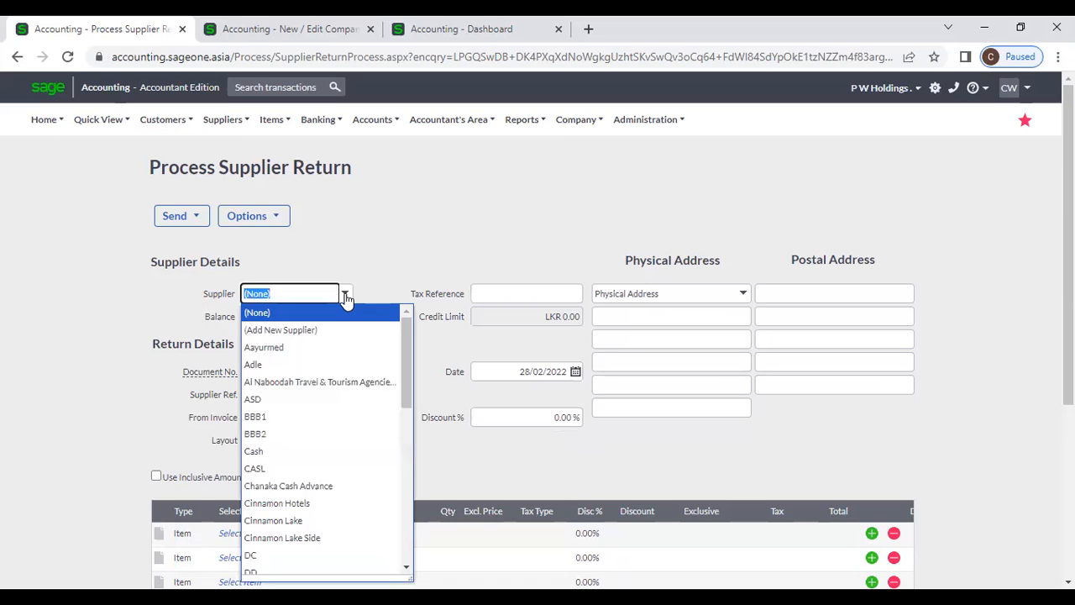
type("p")
key("Return")
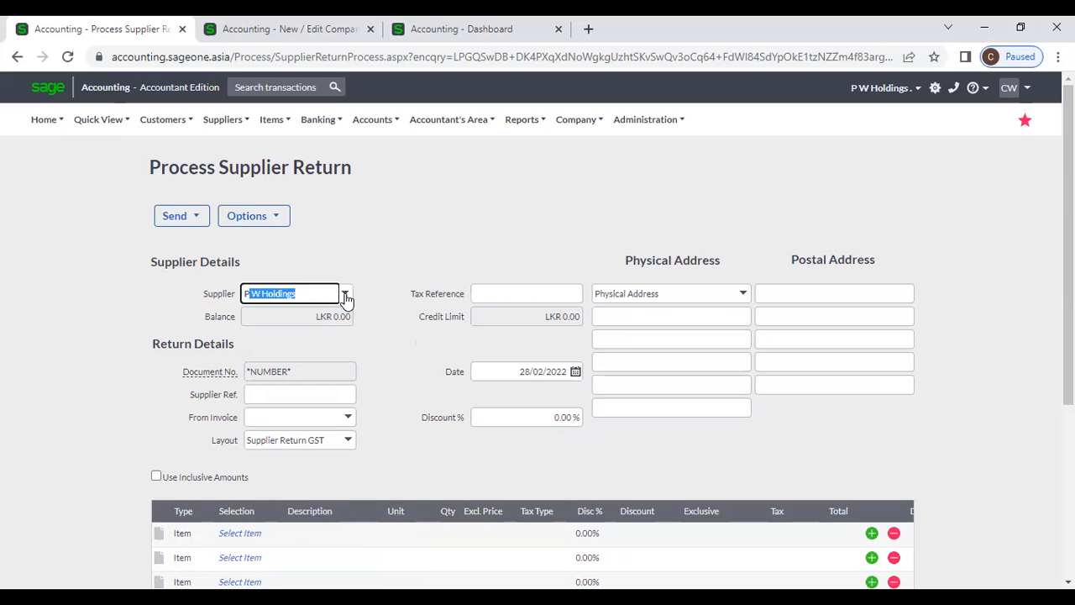
left_click(248, 537)
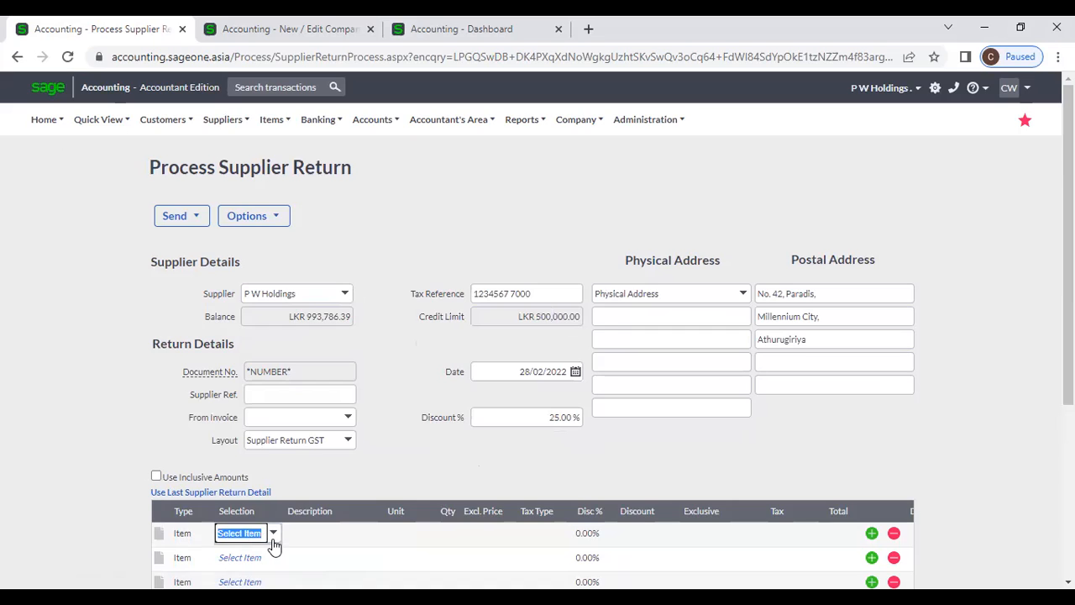
left_click(272, 537)
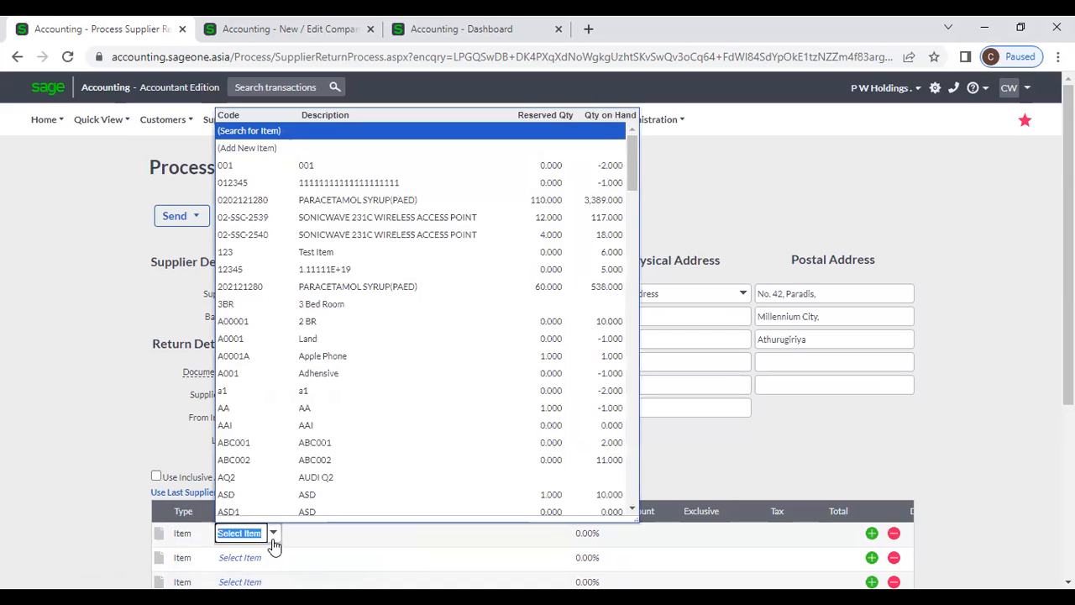
left_click(342, 215)
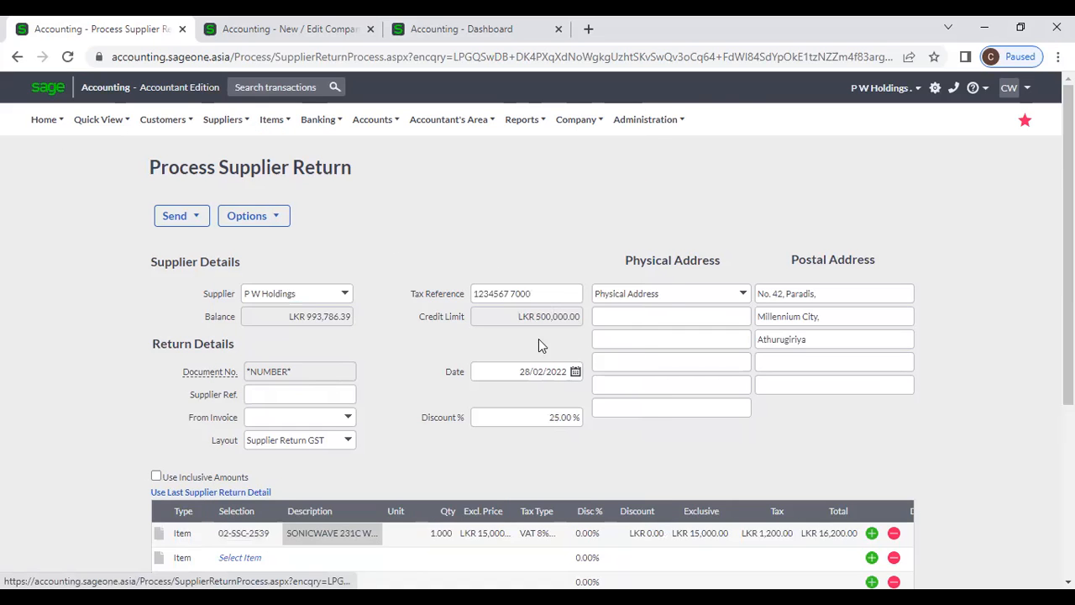
- Set the first line's quantity to 10, giving a LKR 121,500 total
scroll(560, 415, "down", 1)
left_click(446, 454)
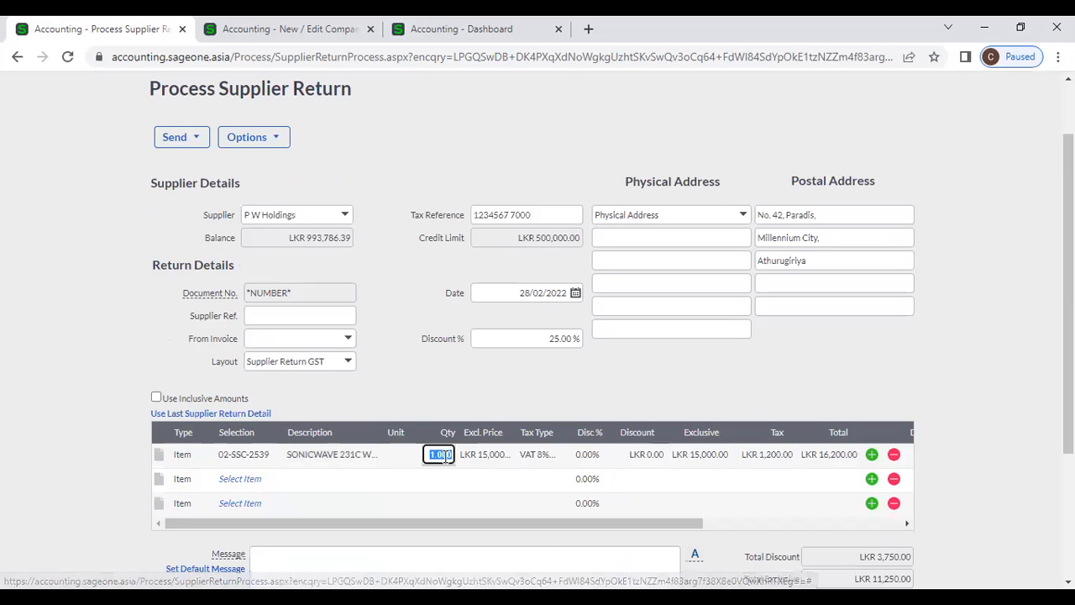
type("10")
left_click(465, 388)
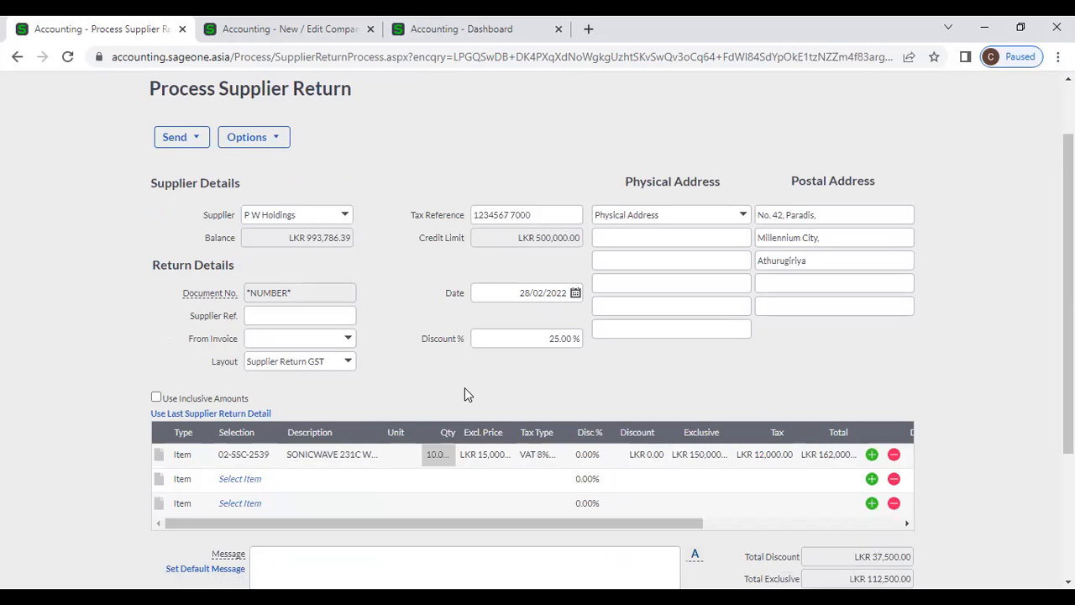
scroll(467, 403, "down", 3)
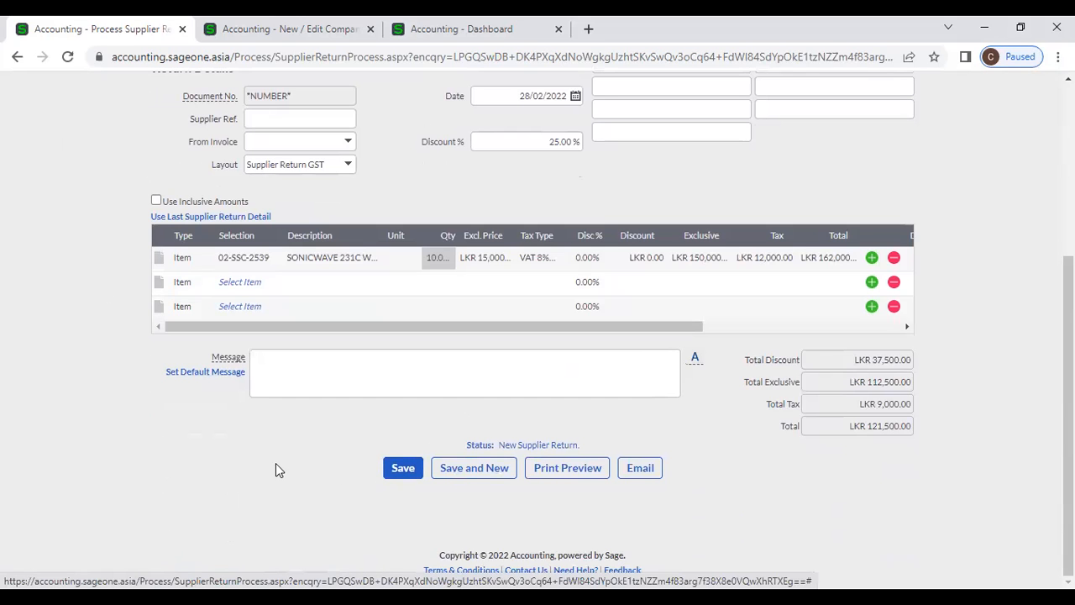
scroll(276, 463, "up", 5)
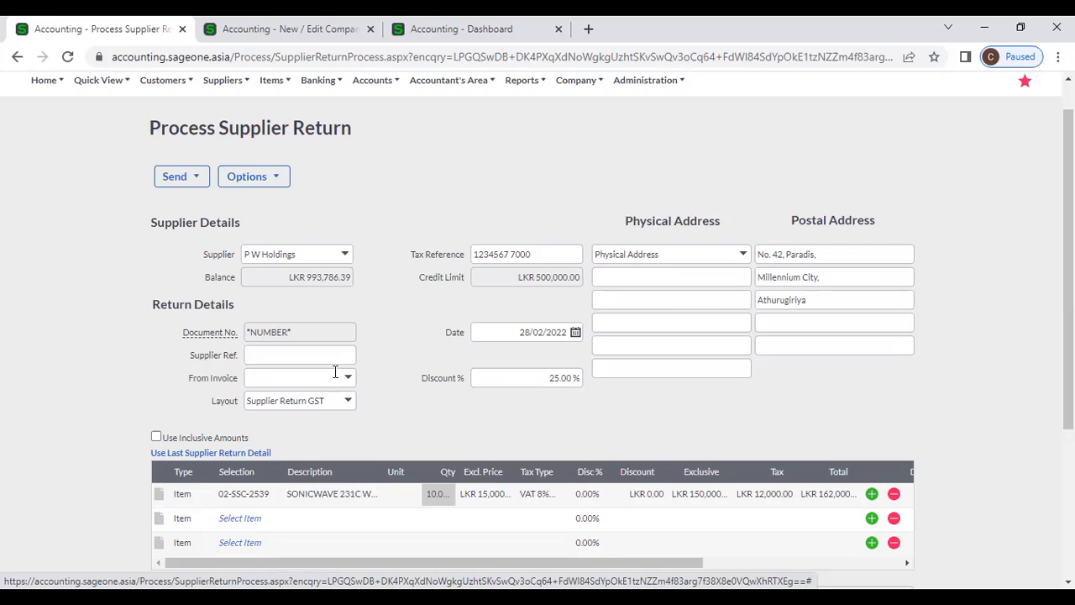
scroll(335, 372, "down", 1)
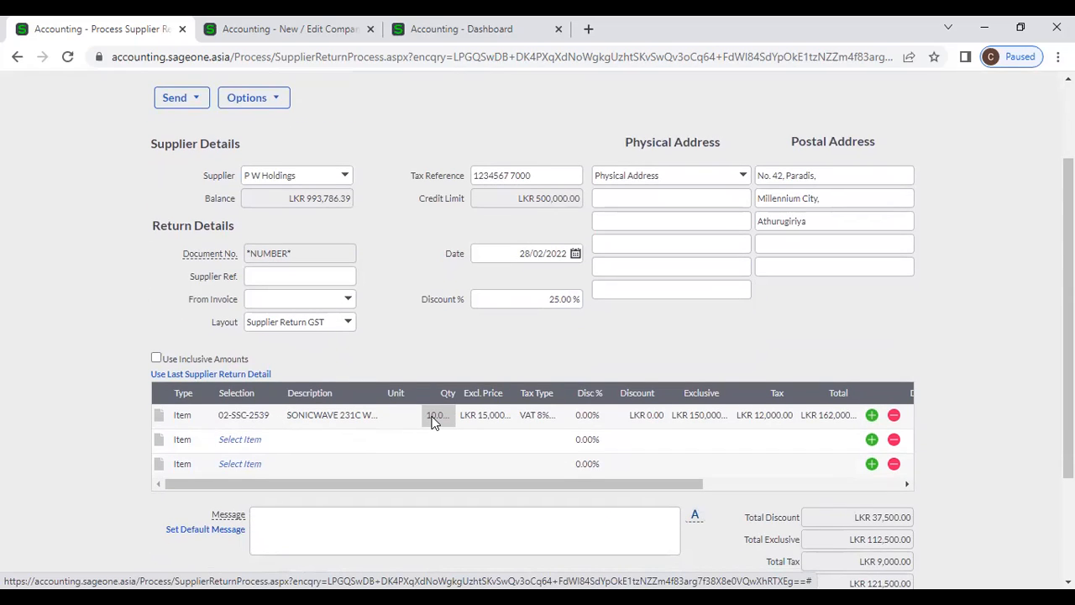
scroll(432, 421, "down", 2)
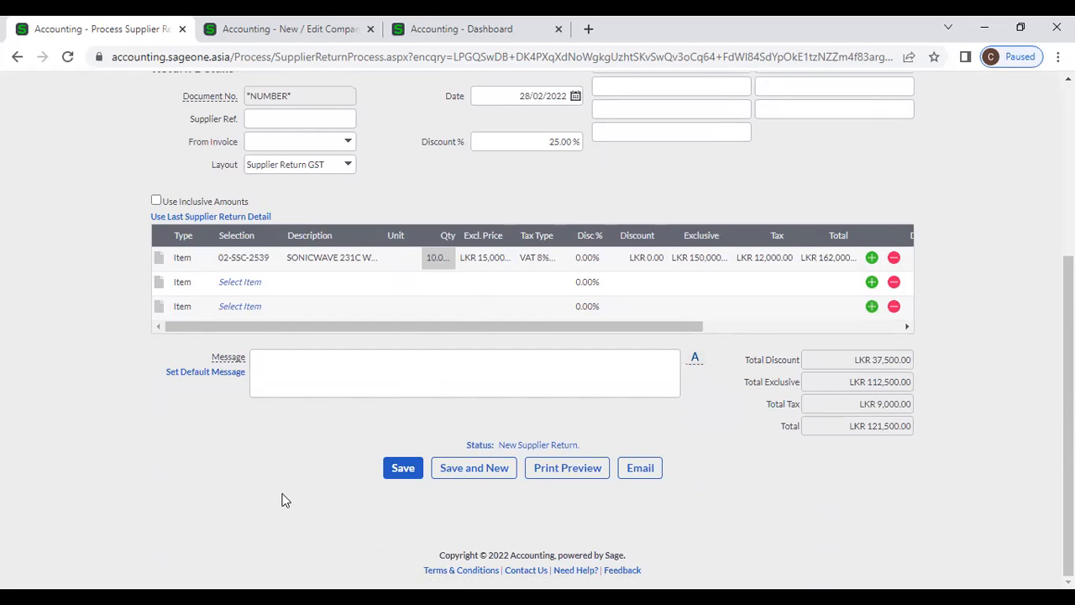
scroll(283, 500, "up", 3)
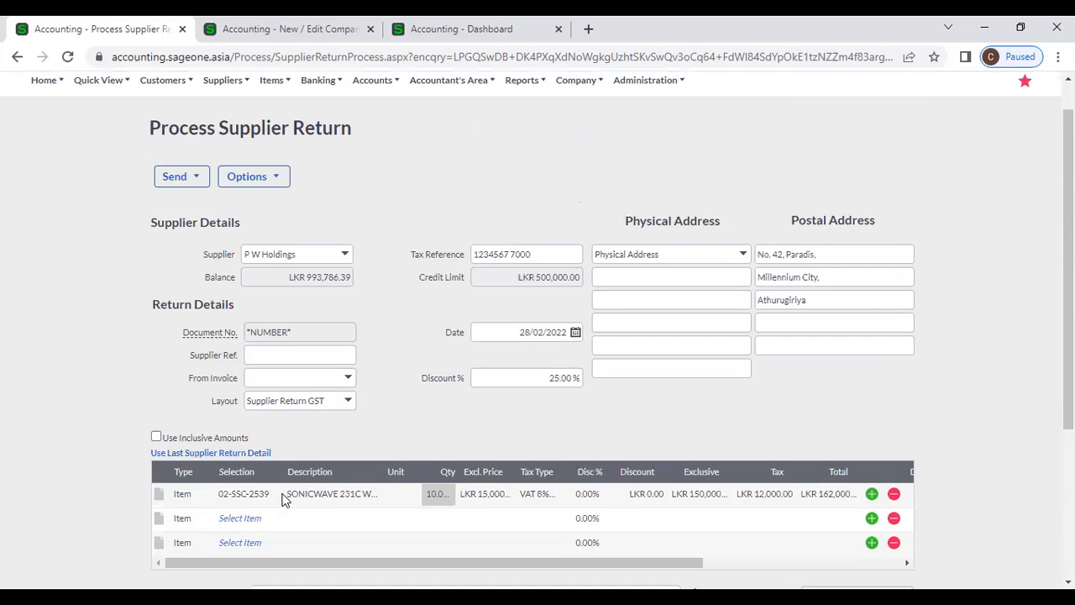
scroll(282, 494, "up", 1)
scroll(282, 494, "down", 1)
scroll(328, 260, "up", 1)
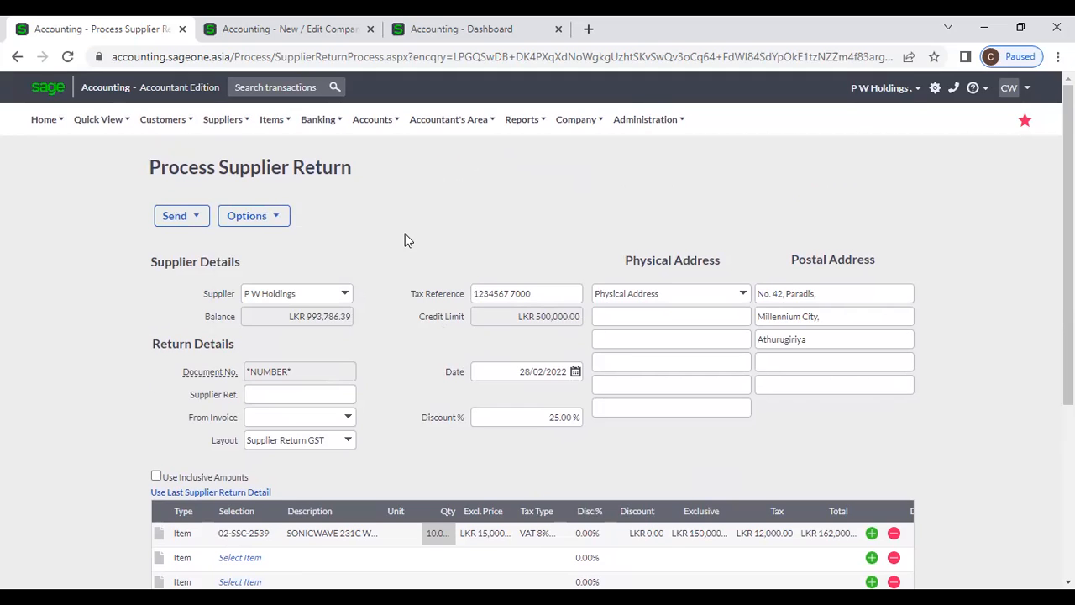
left_click(227, 121)
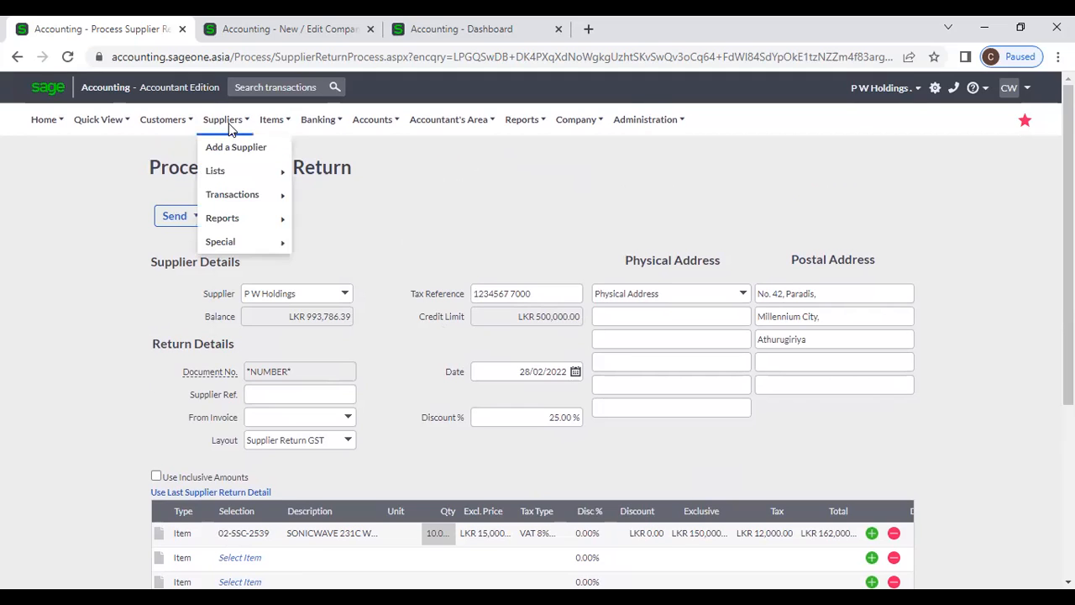
- Leave the unsaved return and go to the Supplier Invoices list
mouse_move(248, 197)
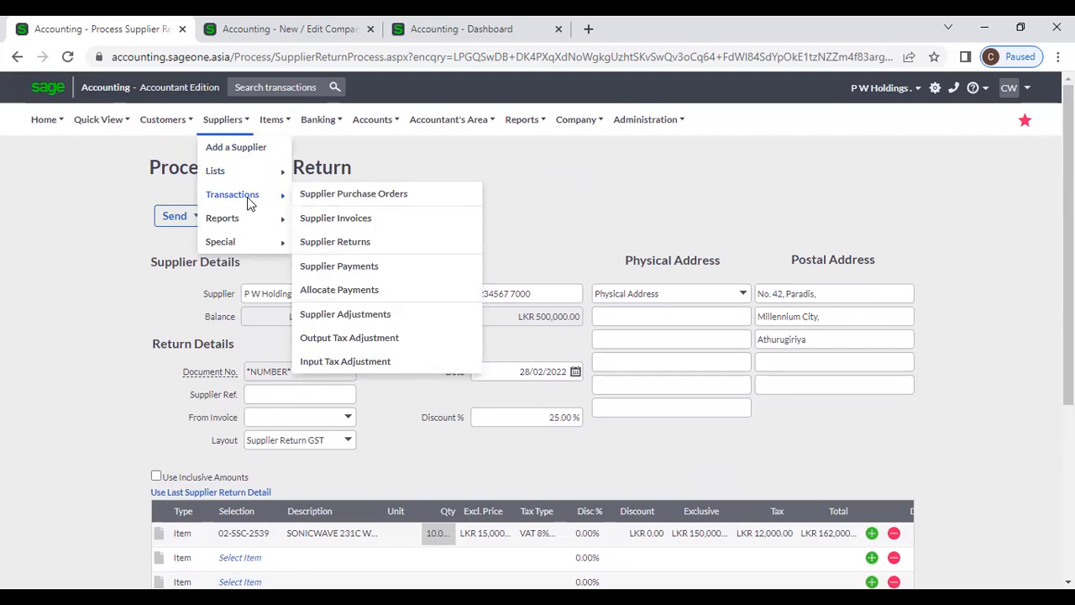
left_click(372, 220)
left_click(600, 151)
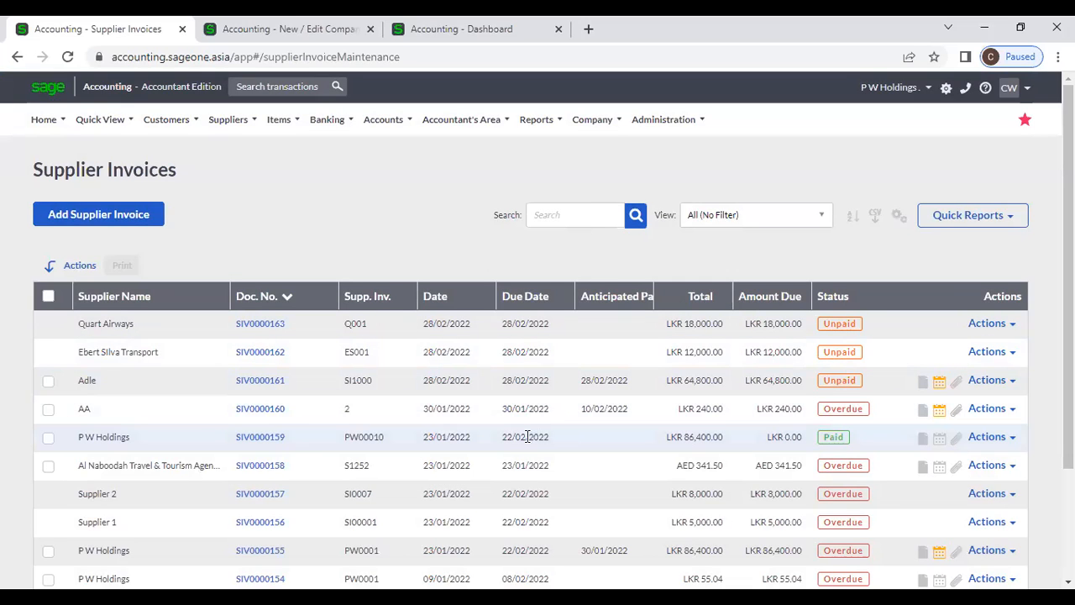
- Show the Actions dropdown for P W Holdings invoice SIV0000155
left_click(1013, 438)
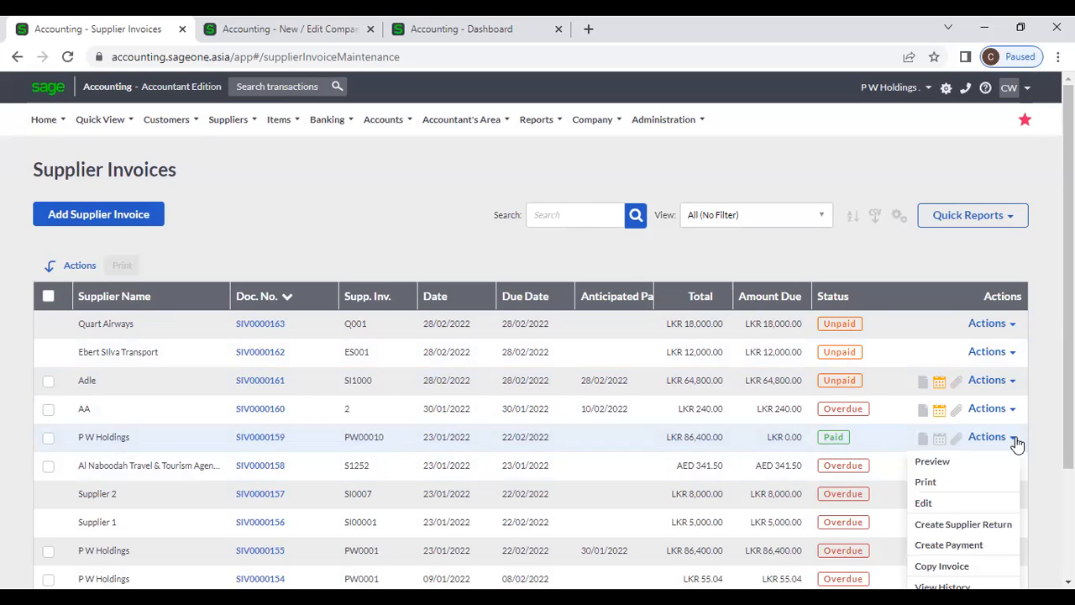
scroll(1014, 442, "down", 1)
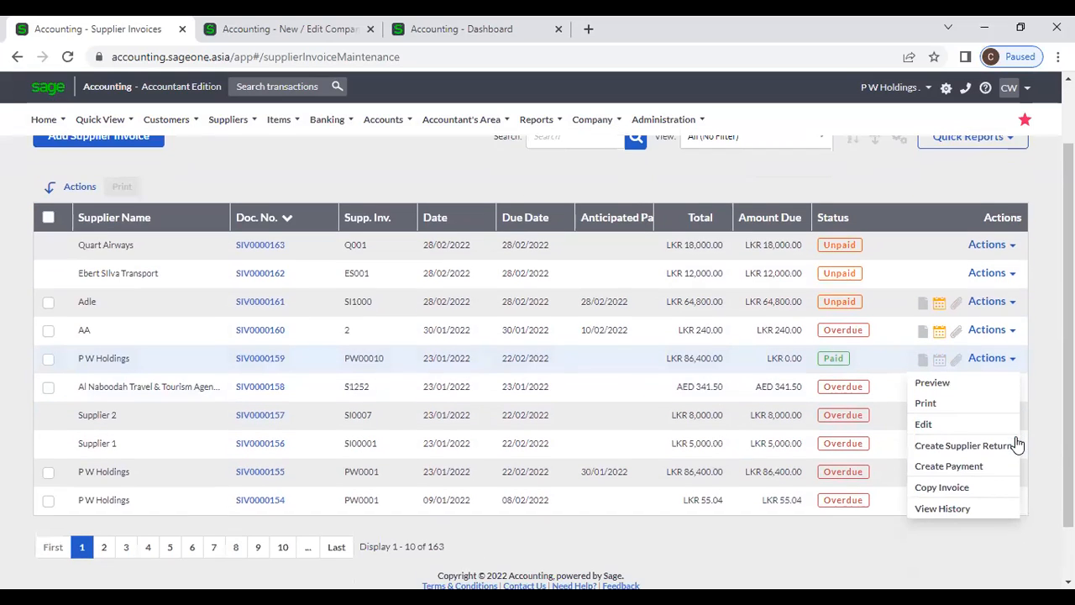
left_click(935, 467)
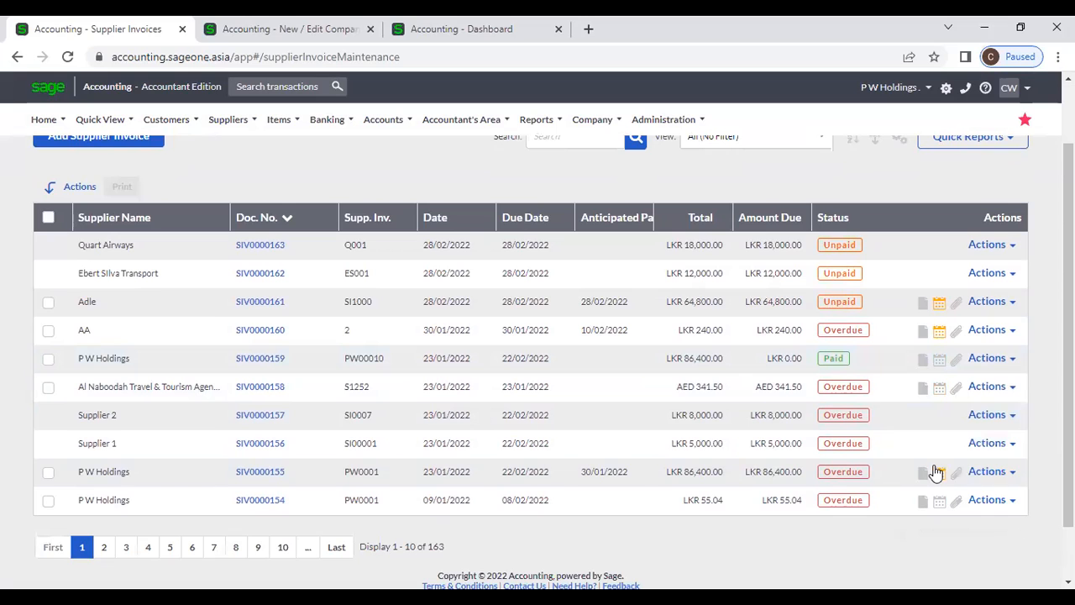
left_click(1006, 474)
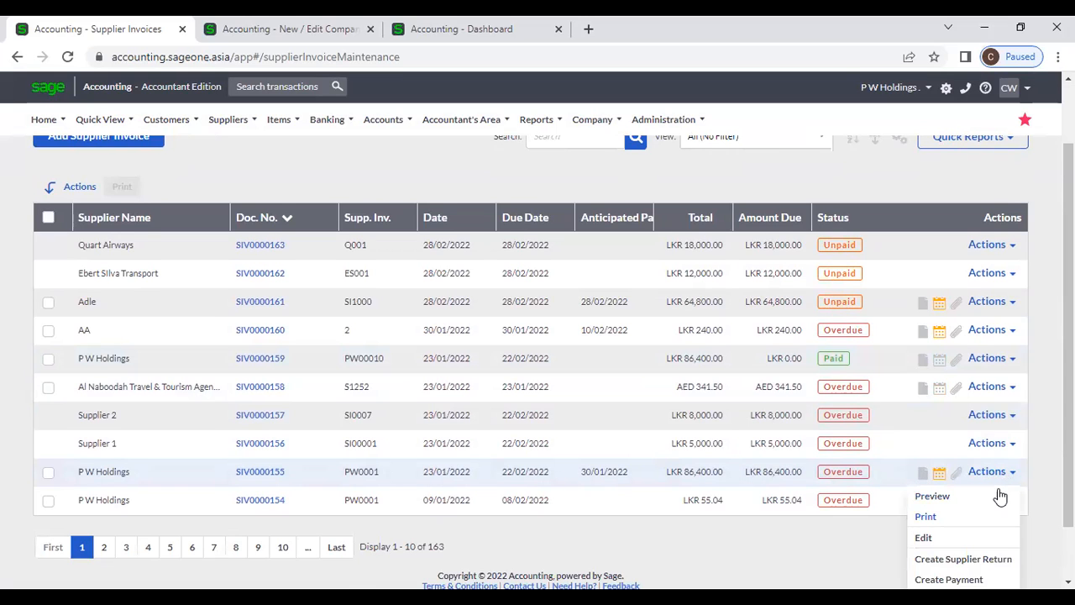
scroll(999, 495, "down", 1)
left_click(846, 484)
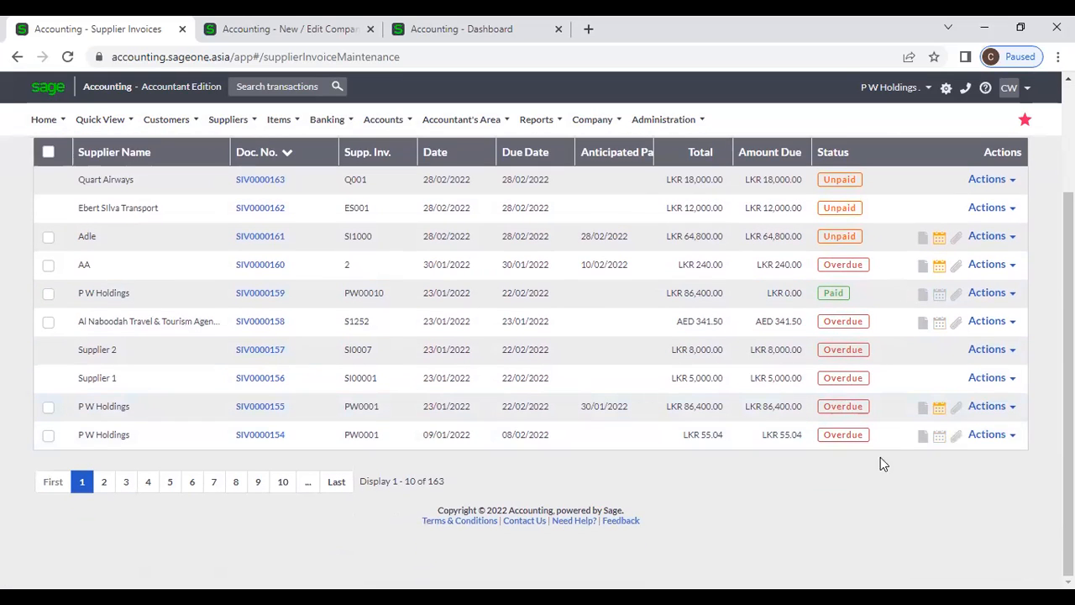
left_click(1013, 409)
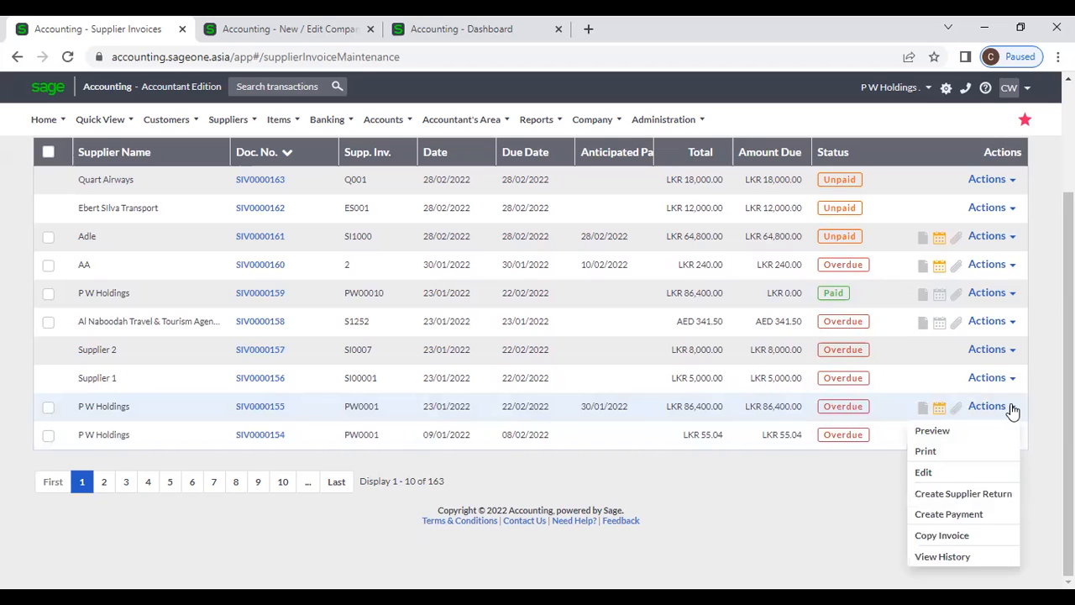
- Create a supplier return from invoice SIV0000155
left_click(958, 494)
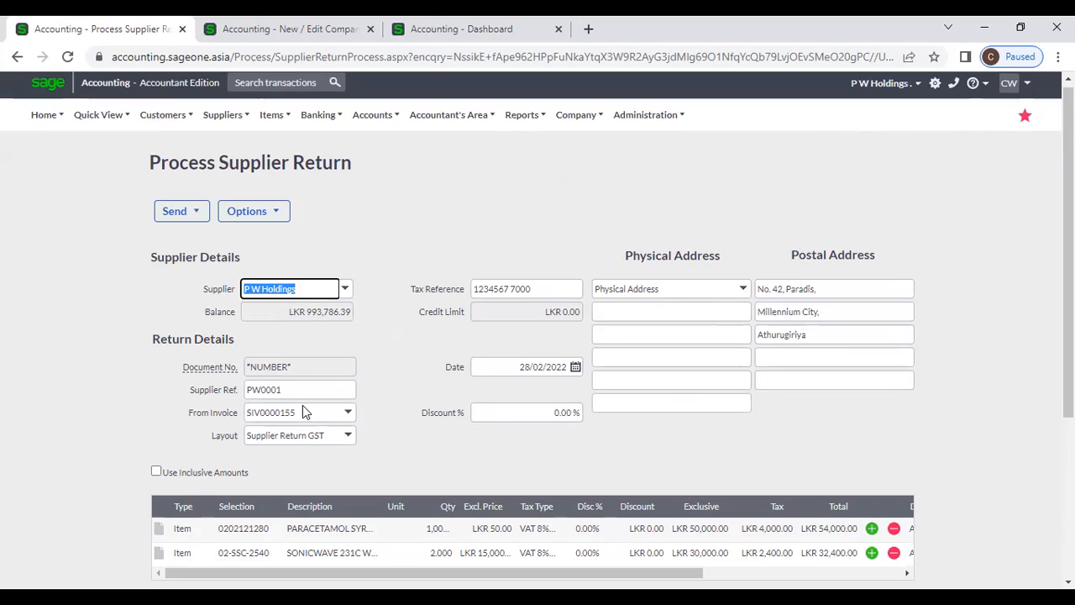
scroll(303, 407, "down", 1)
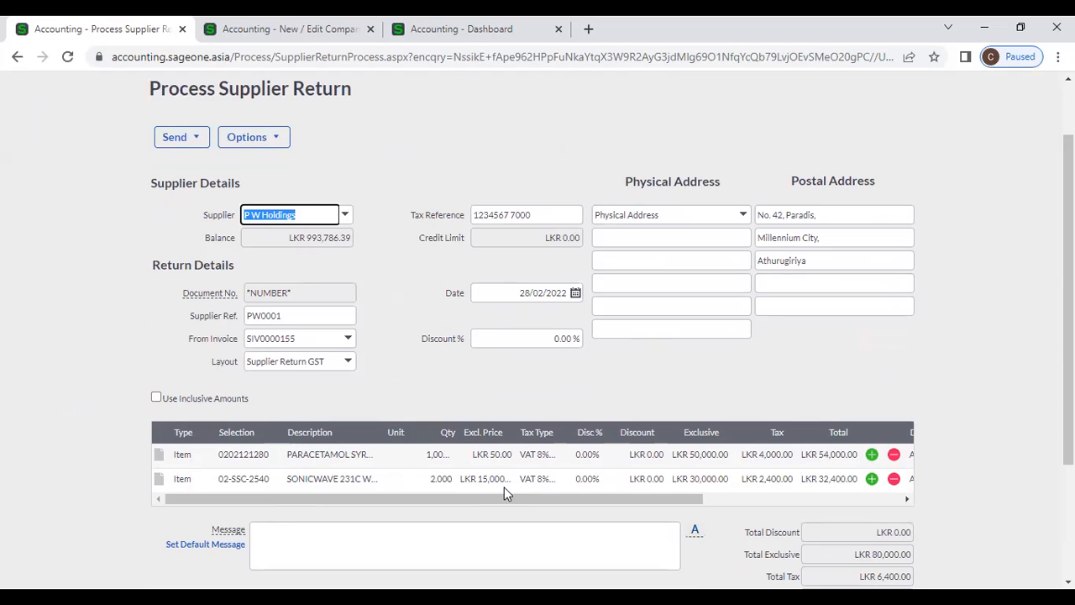
scroll(583, 391, "down", 2)
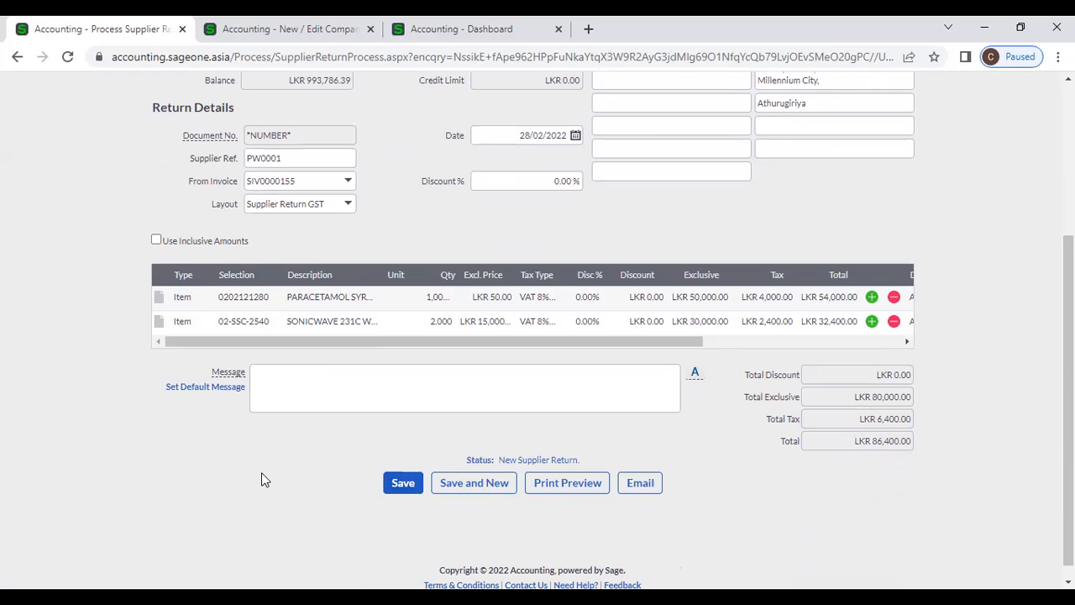
scroll(261, 472, "up", 2)
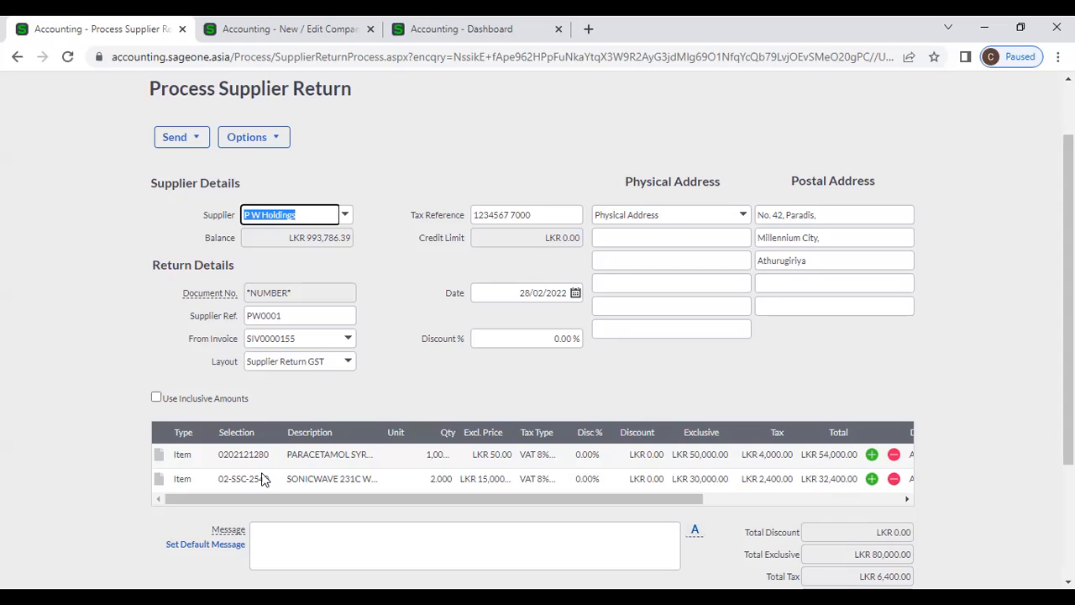
- Widen the Qty column and change the paracetamol quantity from 1000 to 10
left_click(560, 379)
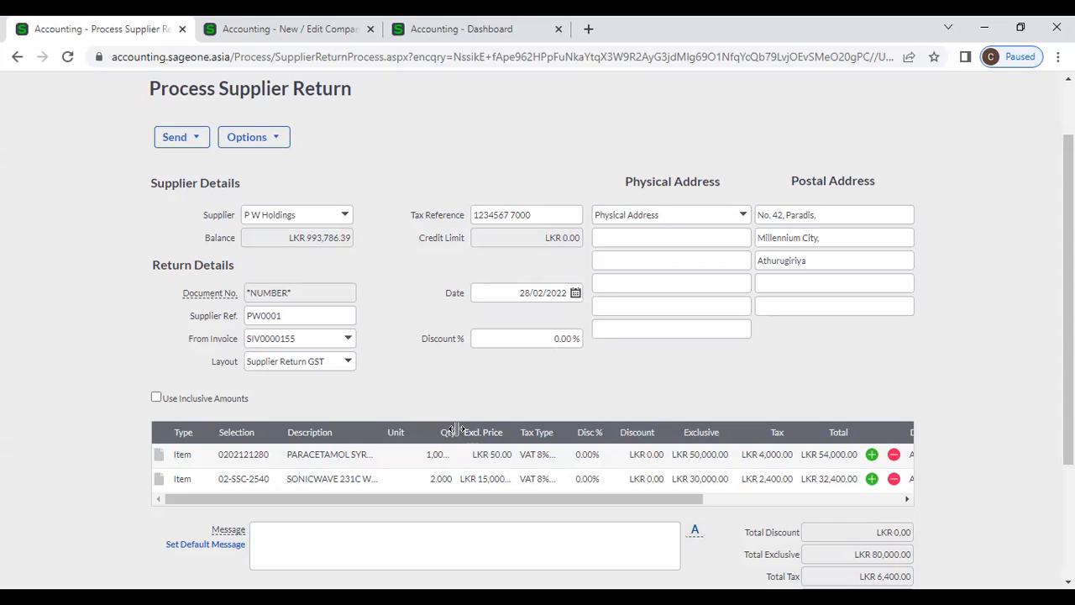
left_click_drag(457, 432, 489, 432)
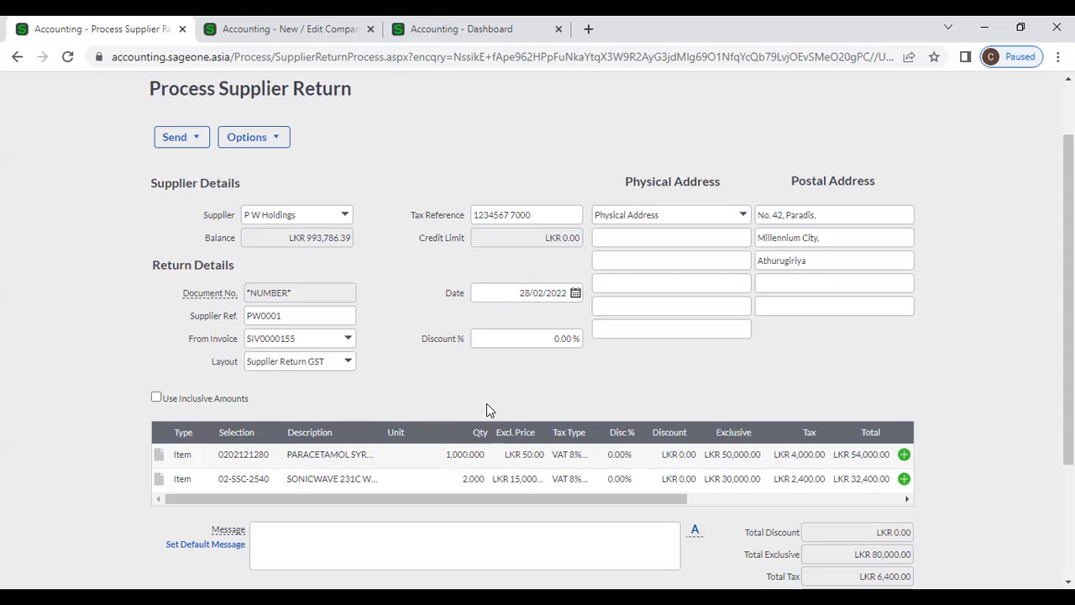
left_click(475, 459)
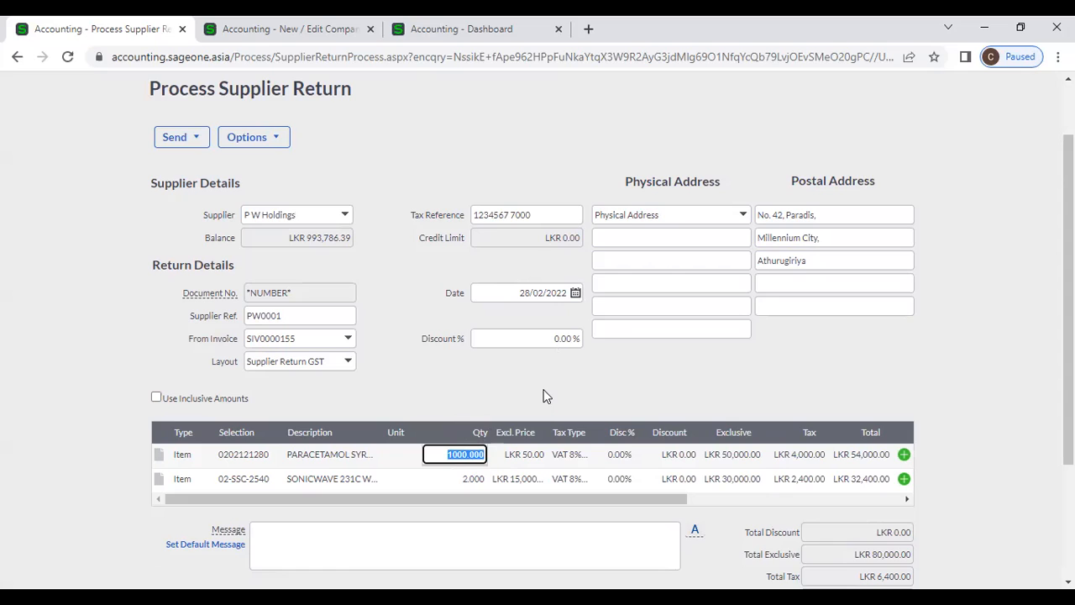
key("BackSpace")
type("10")
key("Tab")
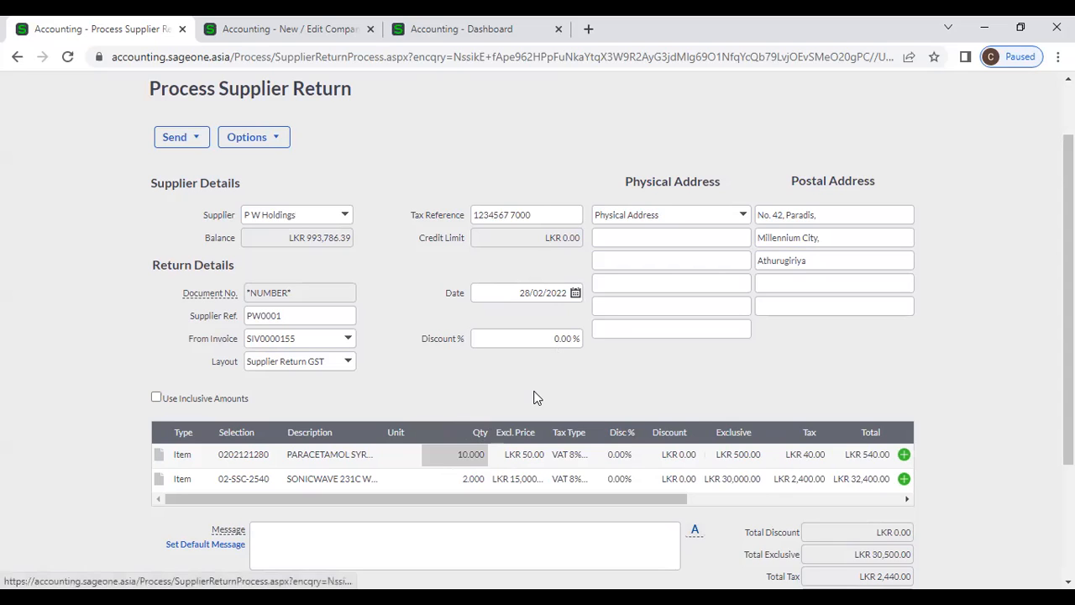
- Remove the SONICWAVE line and save the LKR 540.00 return
left_click_drag(515, 506, 571, 505)
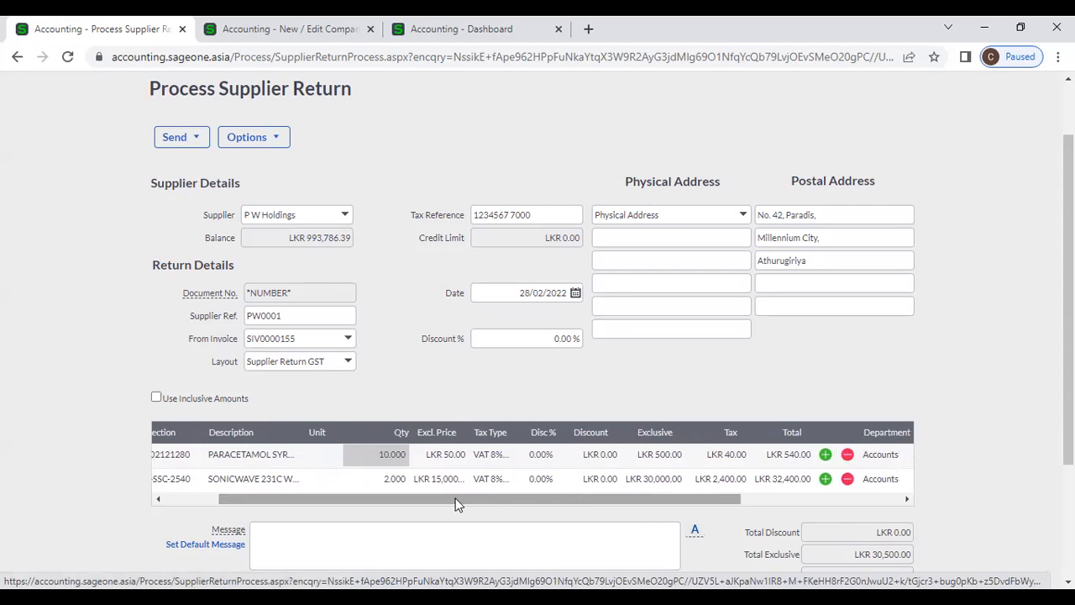
left_click_drag(456, 504, 614, 500)
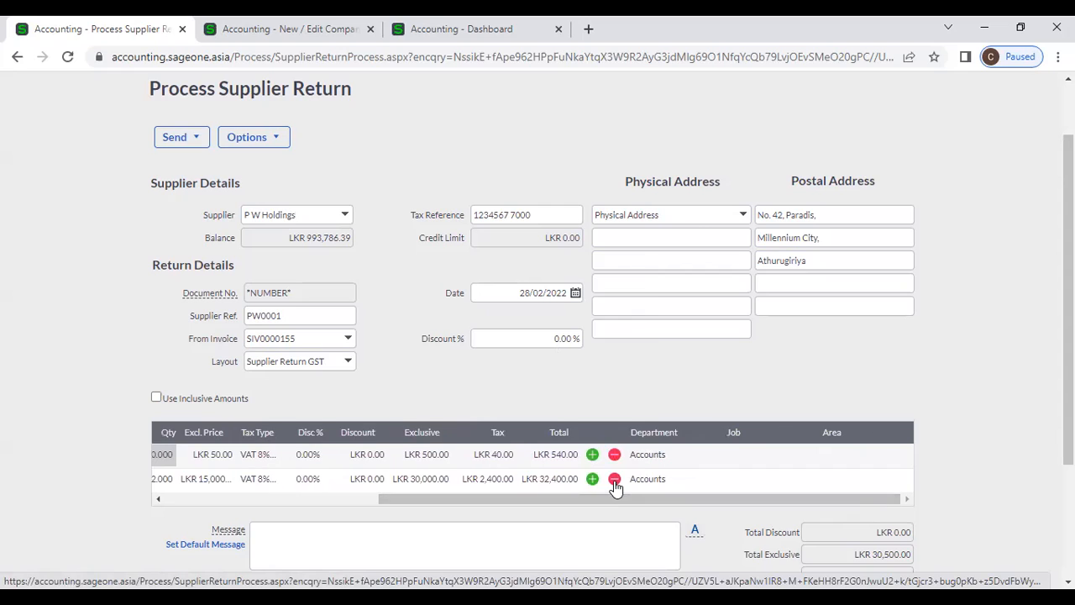
left_click(614, 481)
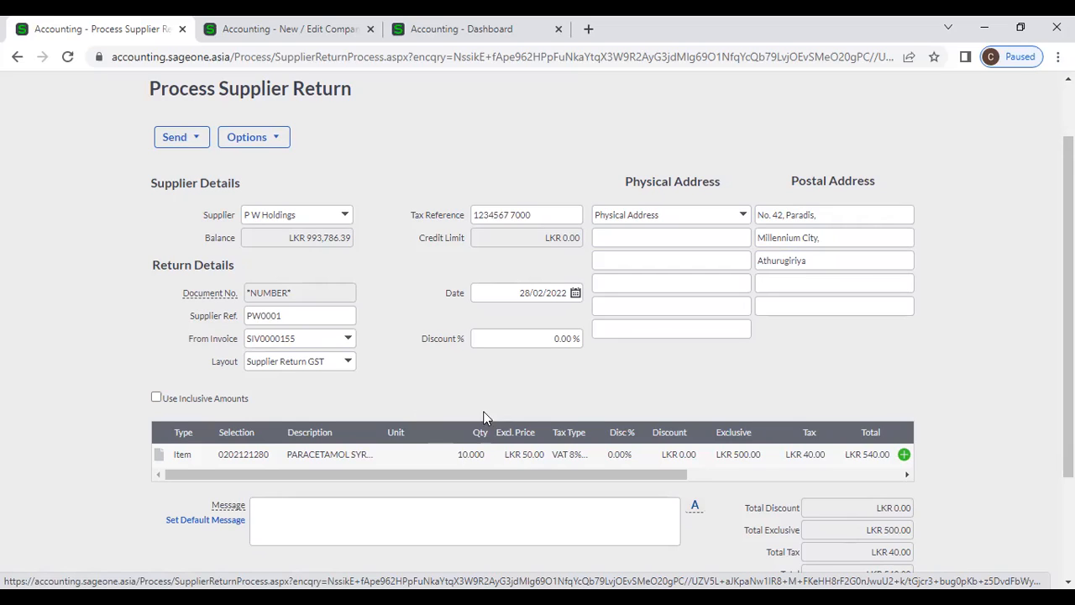
scroll(401, 398, "down", 2)
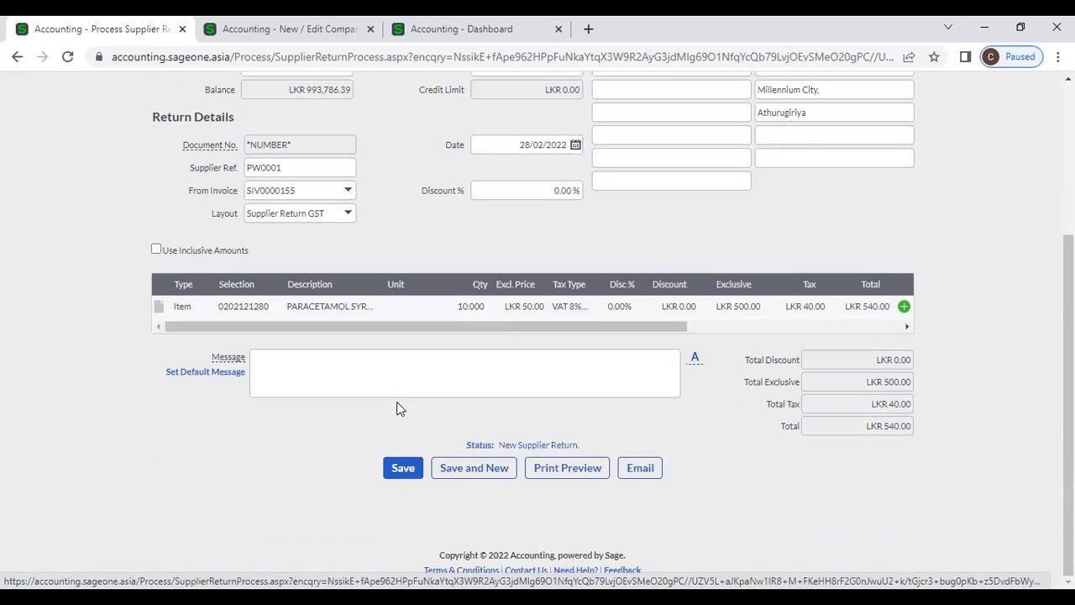
left_click(418, 468)
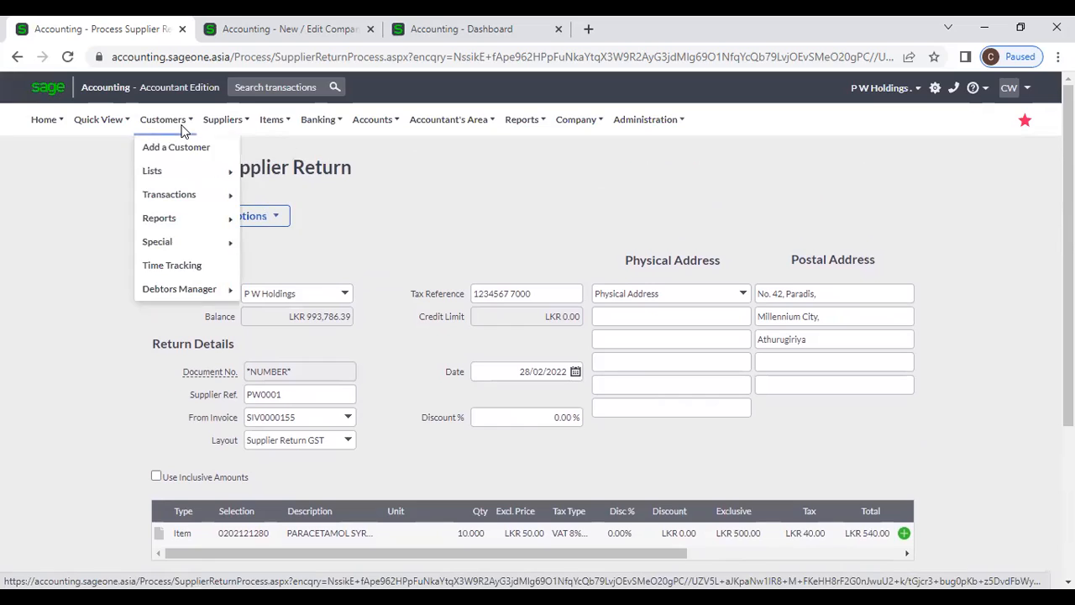
- Leave the current page and start a fresh supplier return from the Supplier Returns list
mouse_move(223, 126)
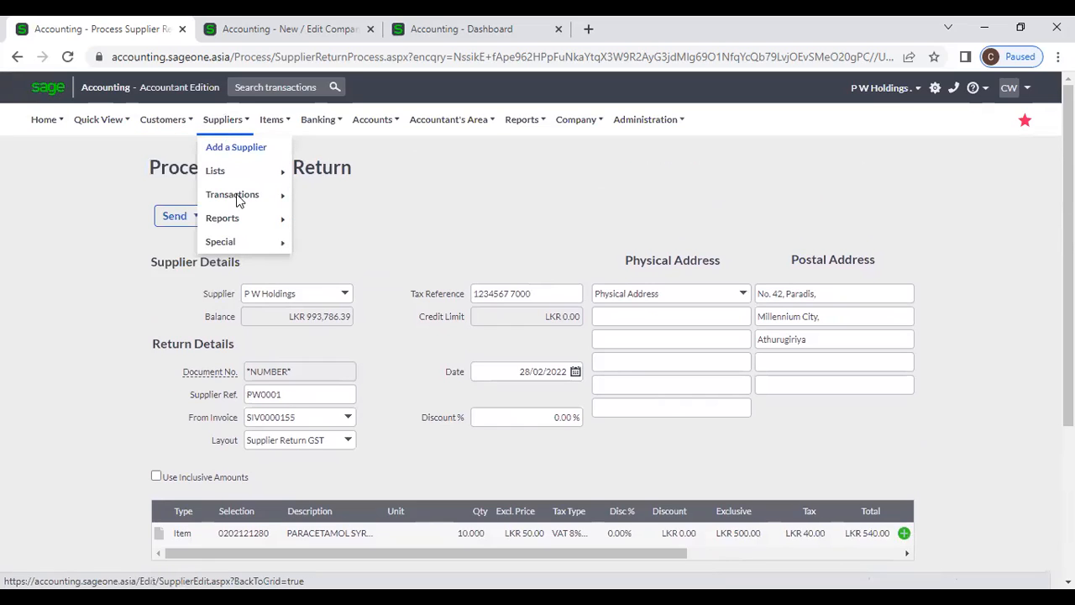
left_click(355, 244)
left_click(613, 148)
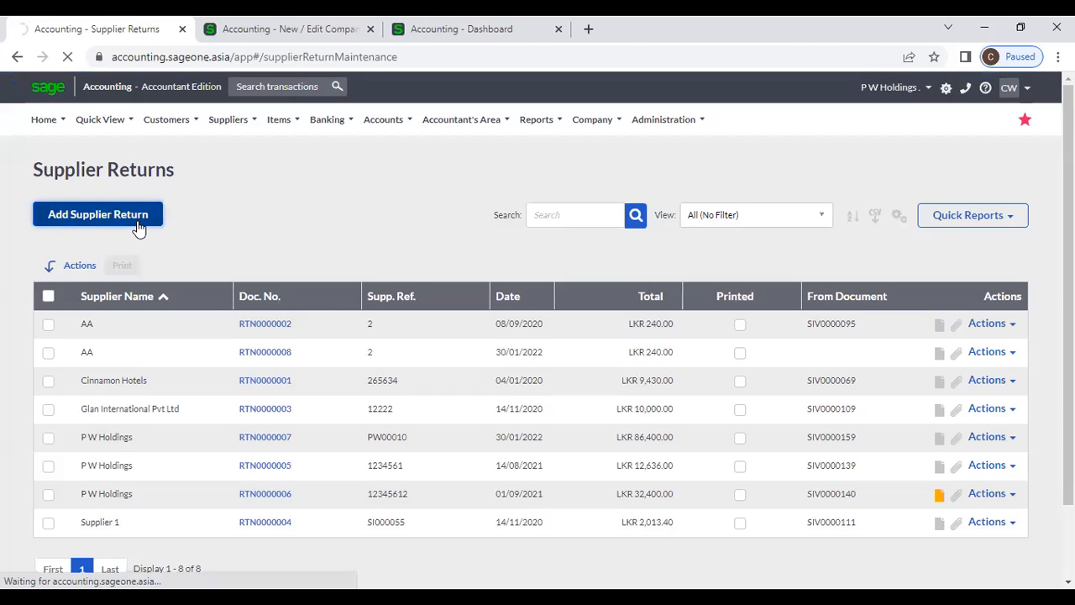
left_click(139, 230)
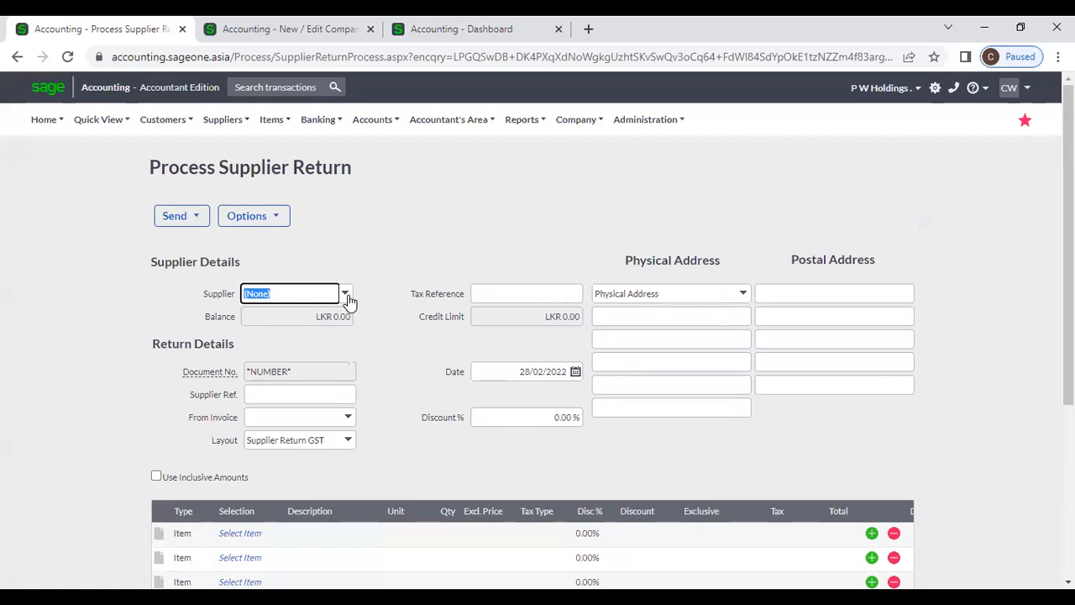
left_click(345, 295)
- Base a P W Holdings return on invoice SIV0000151 and remove its 02-SSC-2540 line
type("p")
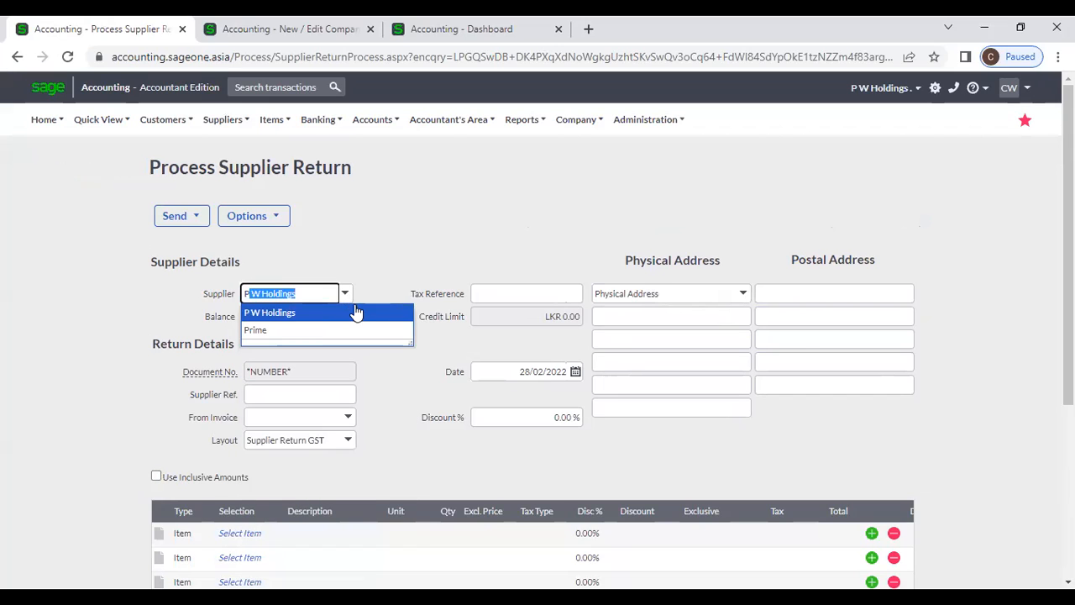
left_click(353, 310)
left_click(348, 419)
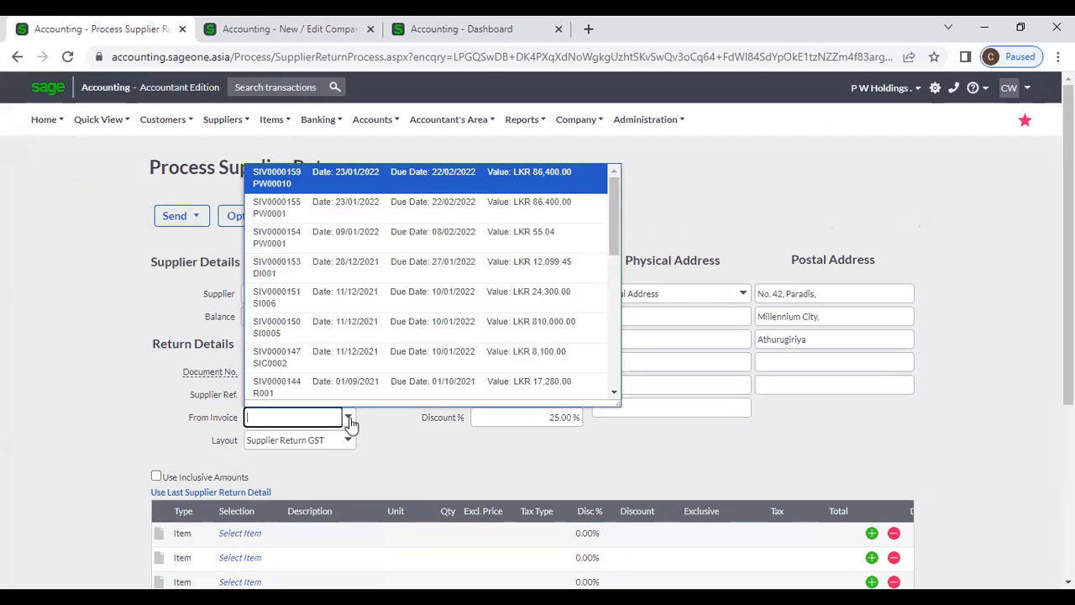
left_click(363, 300)
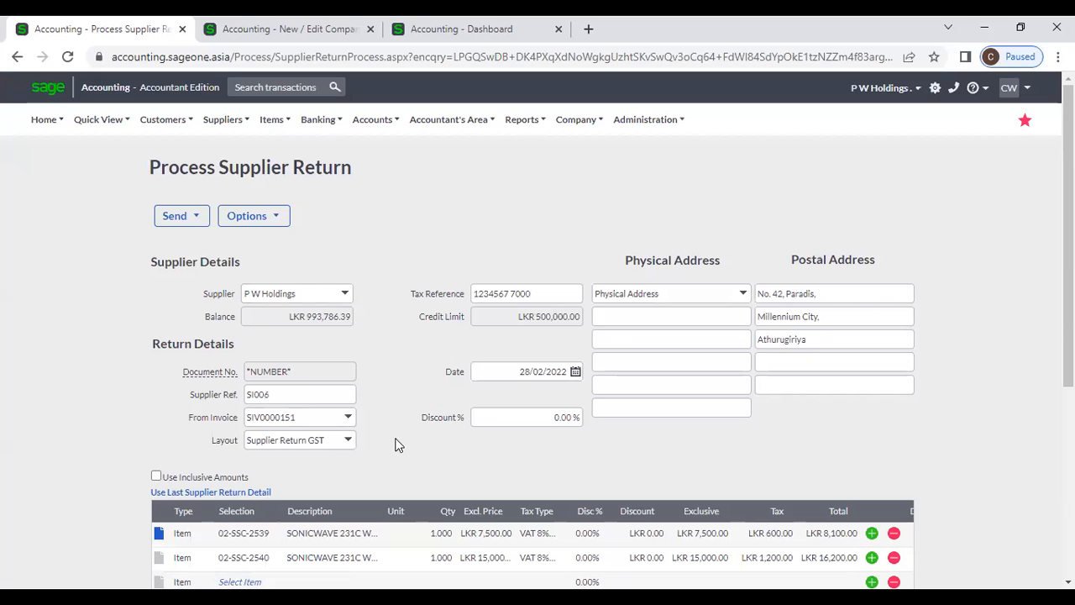
scroll(395, 441, "down", 2)
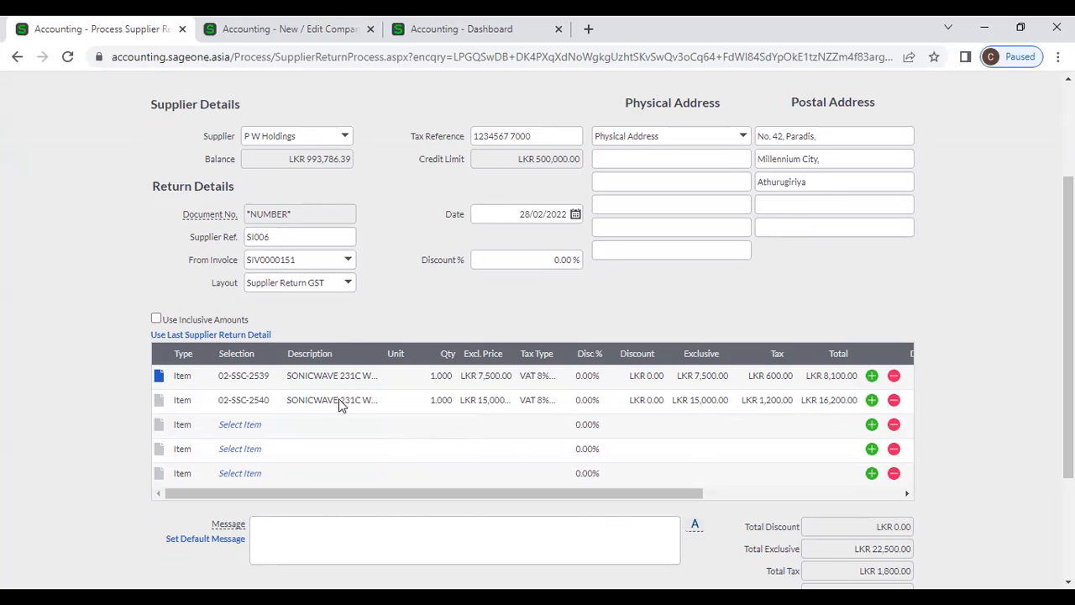
left_click(893, 401)
scroll(470, 483, "down", 3)
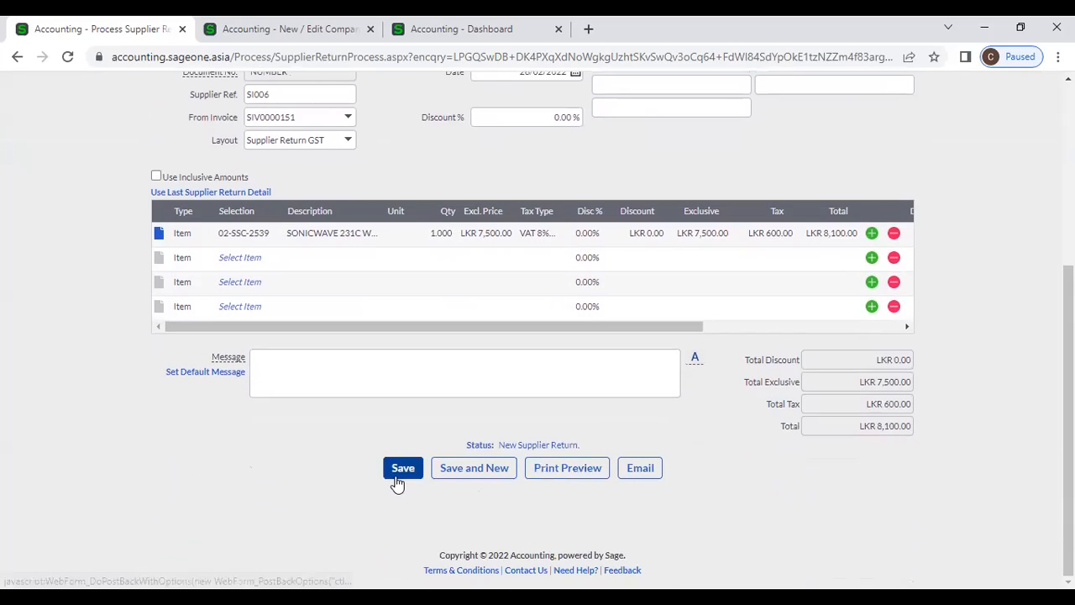
scroll(391, 485, "up", 4)
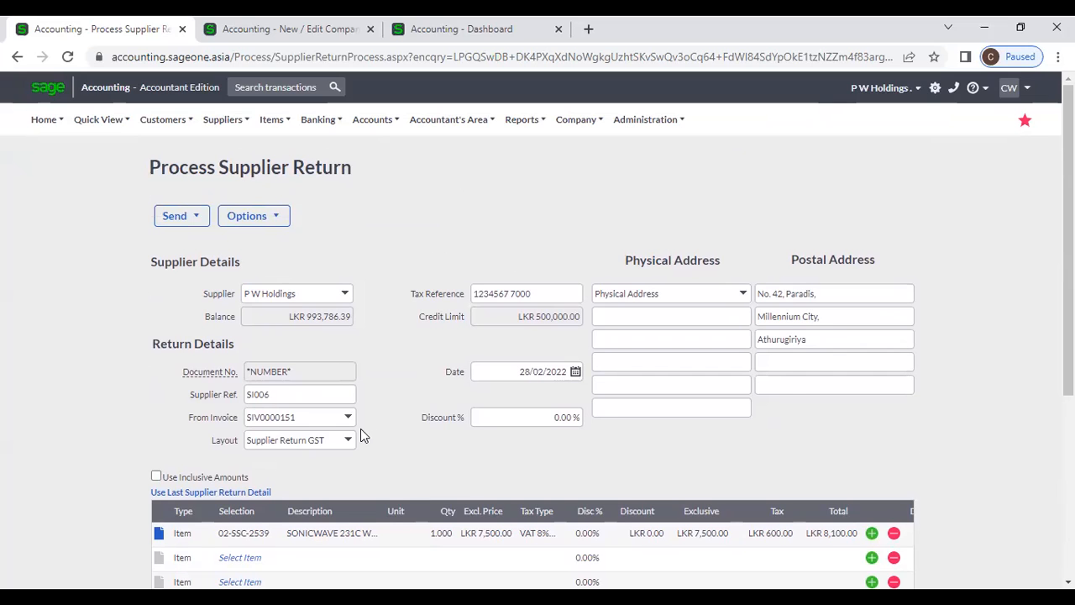
scroll(353, 446, "down", 1)
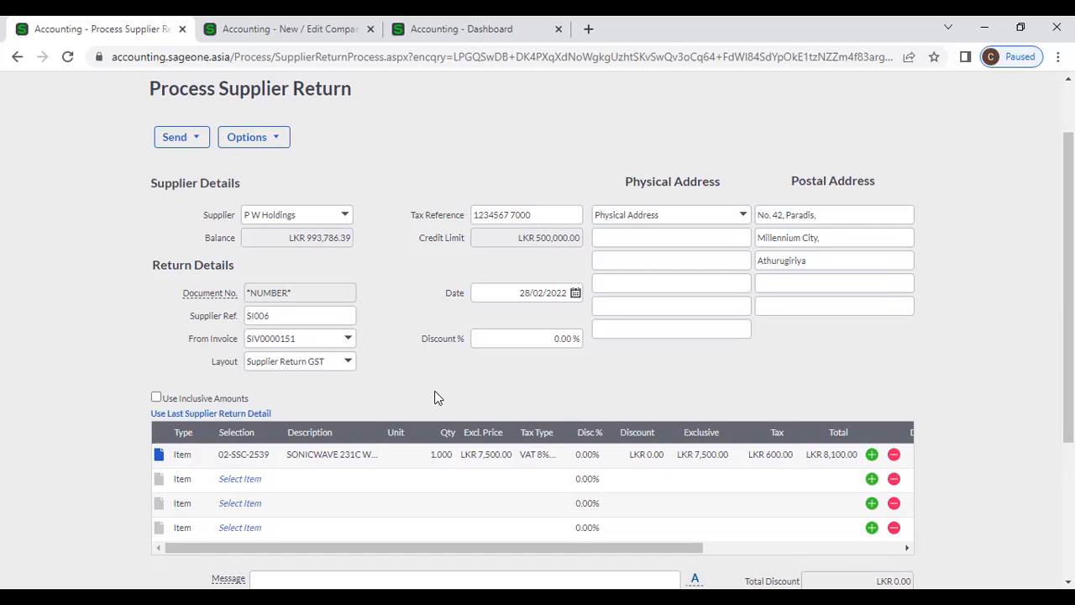
scroll(435, 397, "down", 3)
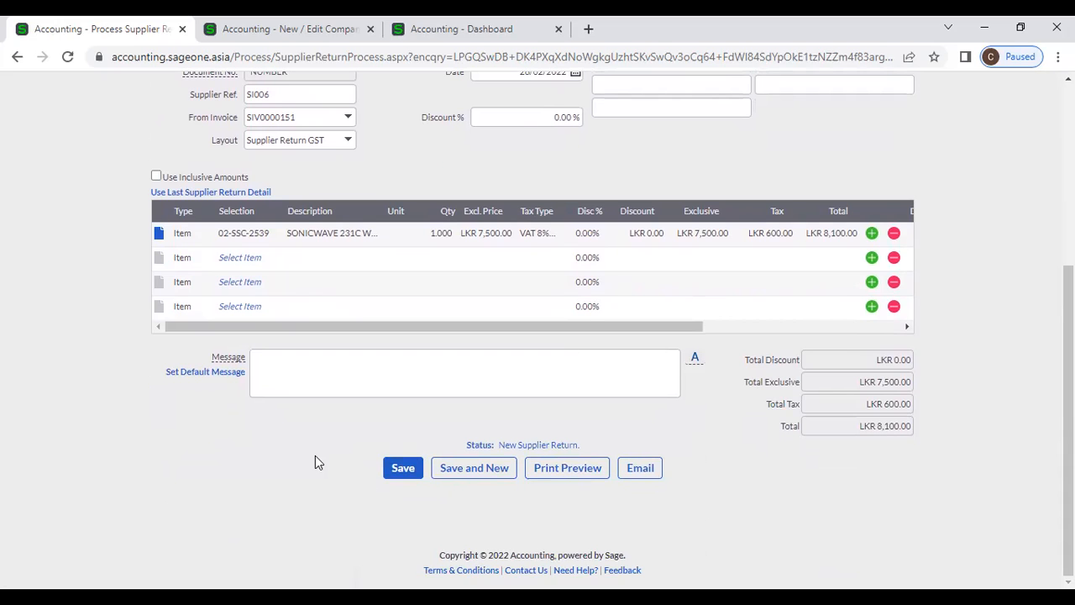
scroll(306, 460, "up", 1)
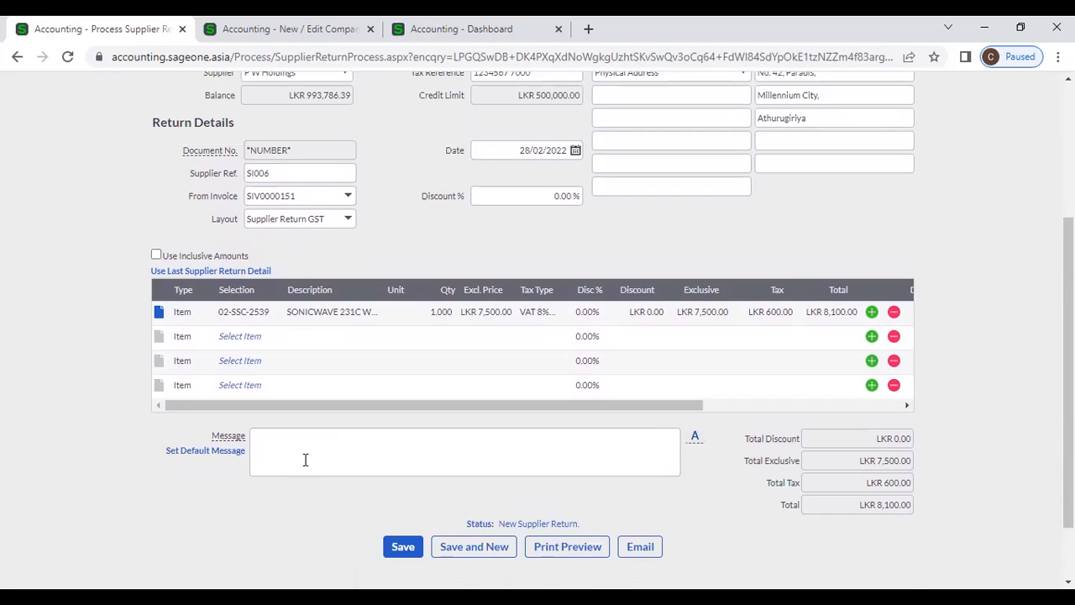
scroll(305, 459, "up", 1)
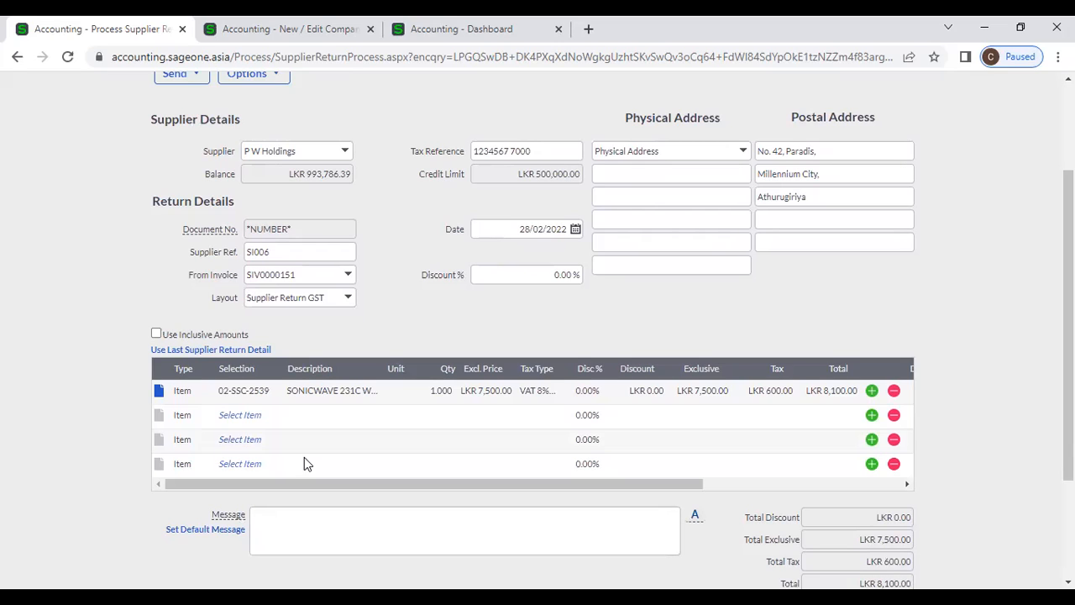
left_click(855, 485)
left_click(657, 395)
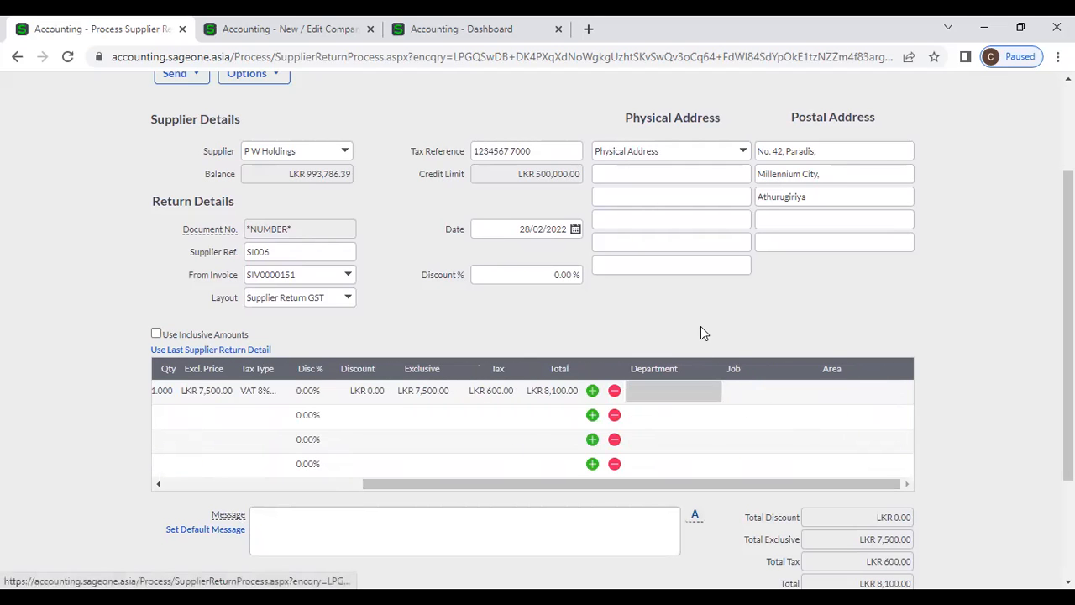
scroll(702, 333, "up", 2)
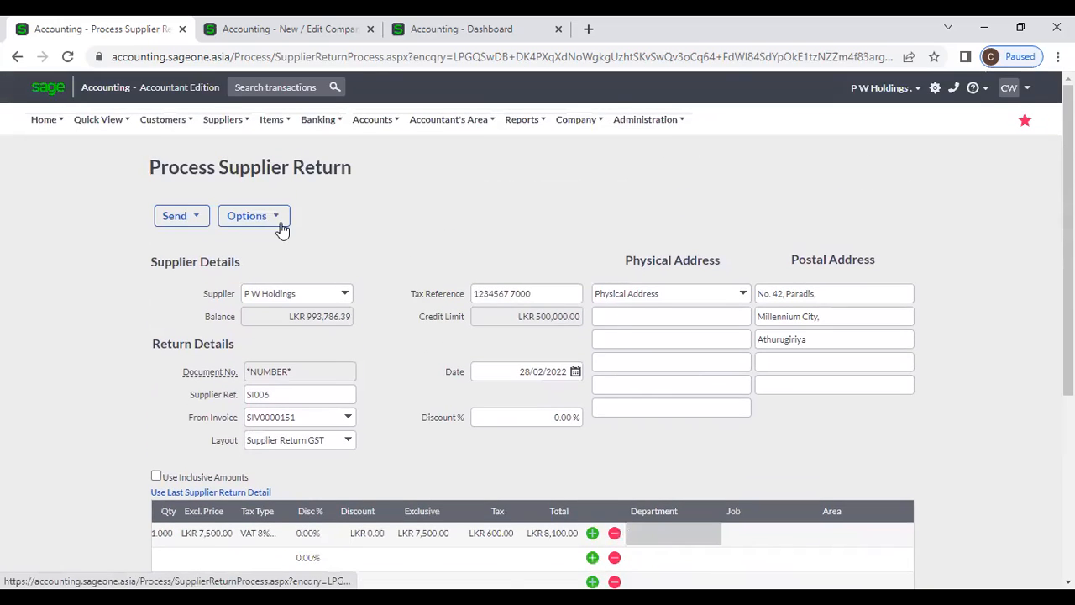
left_click(282, 226)
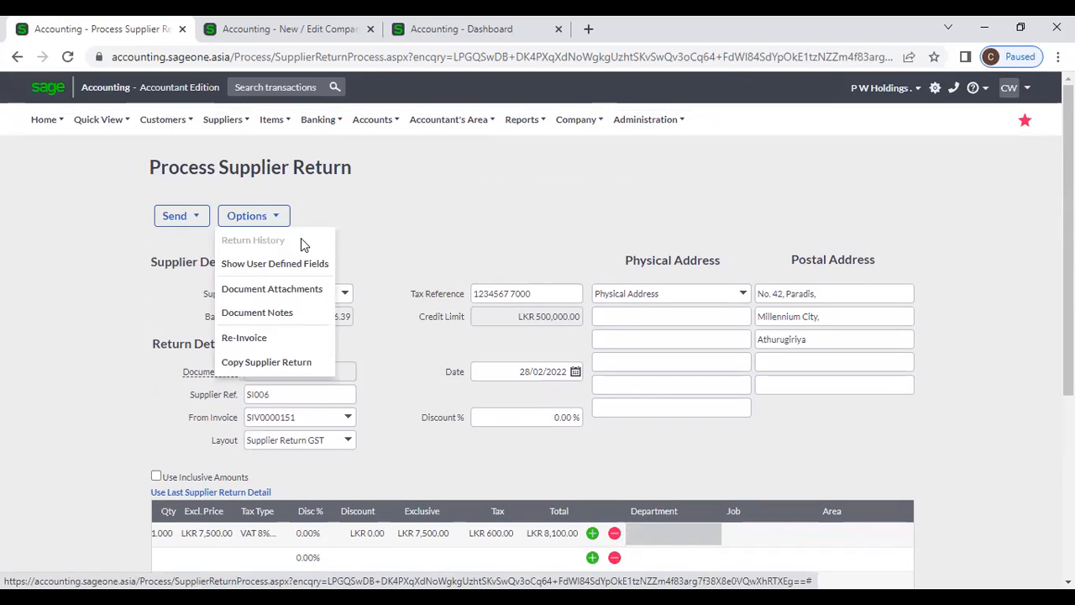
left_click(318, 265)
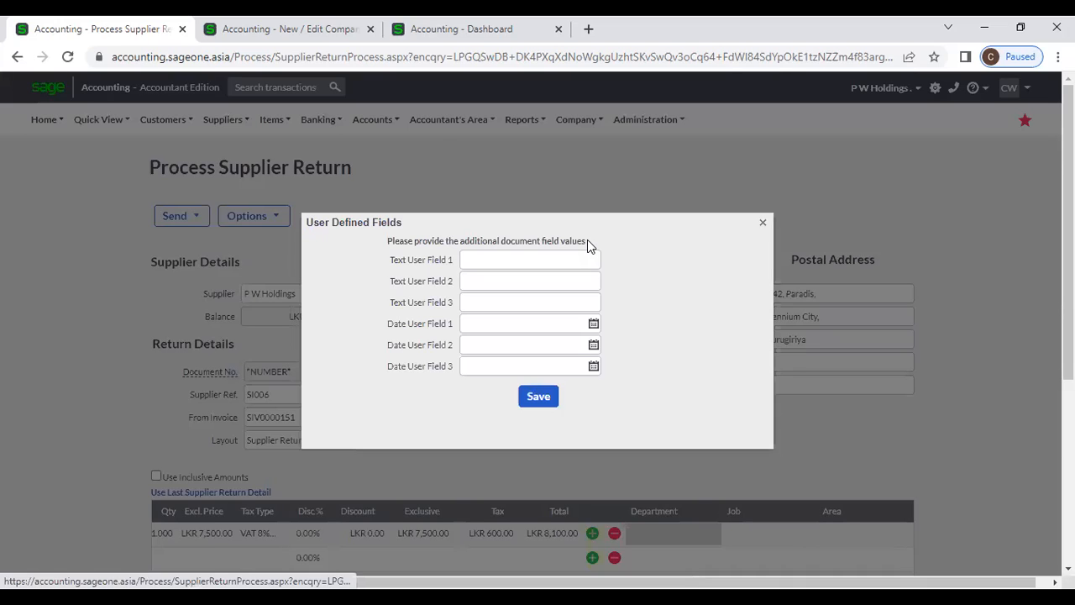
left_click(762, 223)
left_click(256, 216)
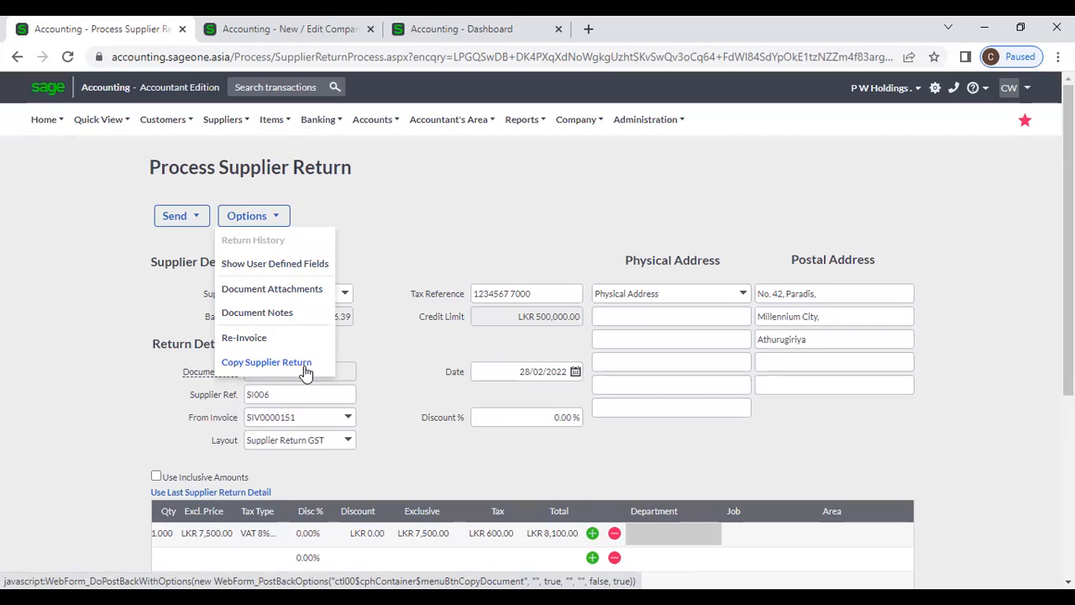
scroll(442, 228, "down", 2)
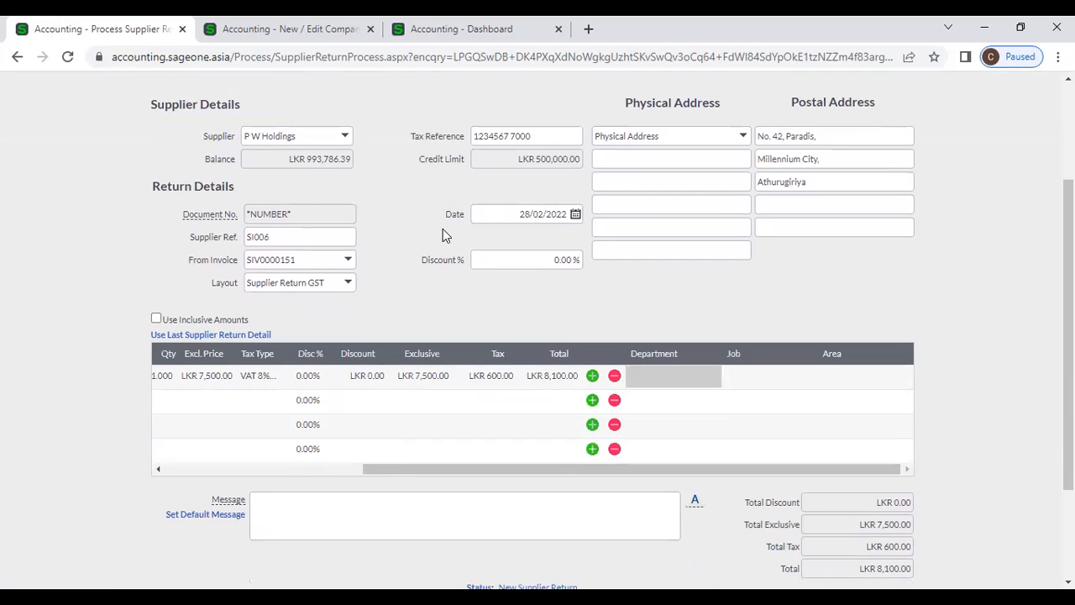
left_click(337, 465)
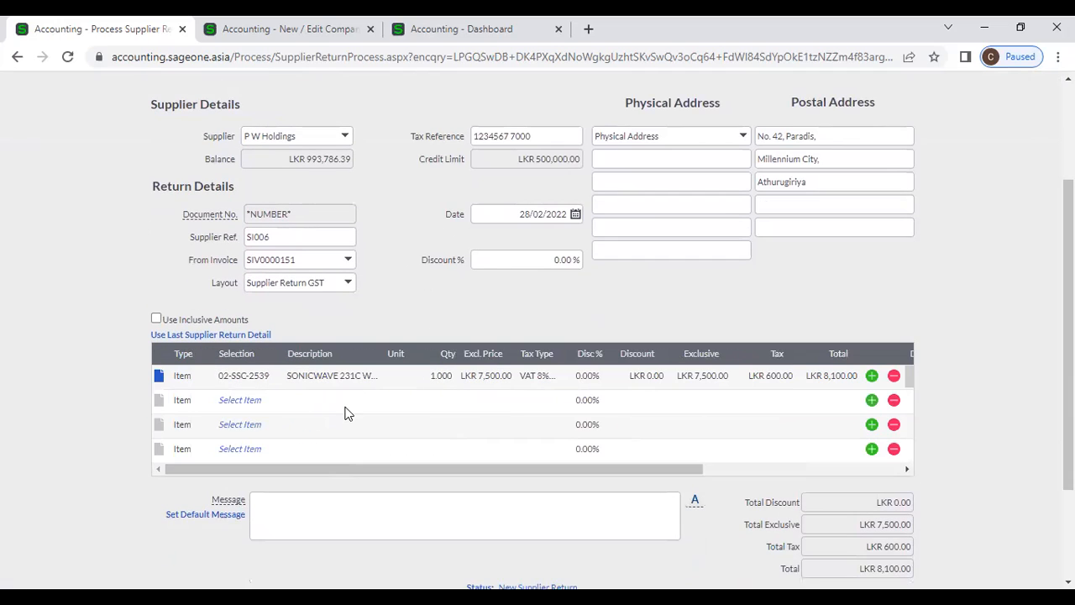
scroll(349, 412, "down", 2)
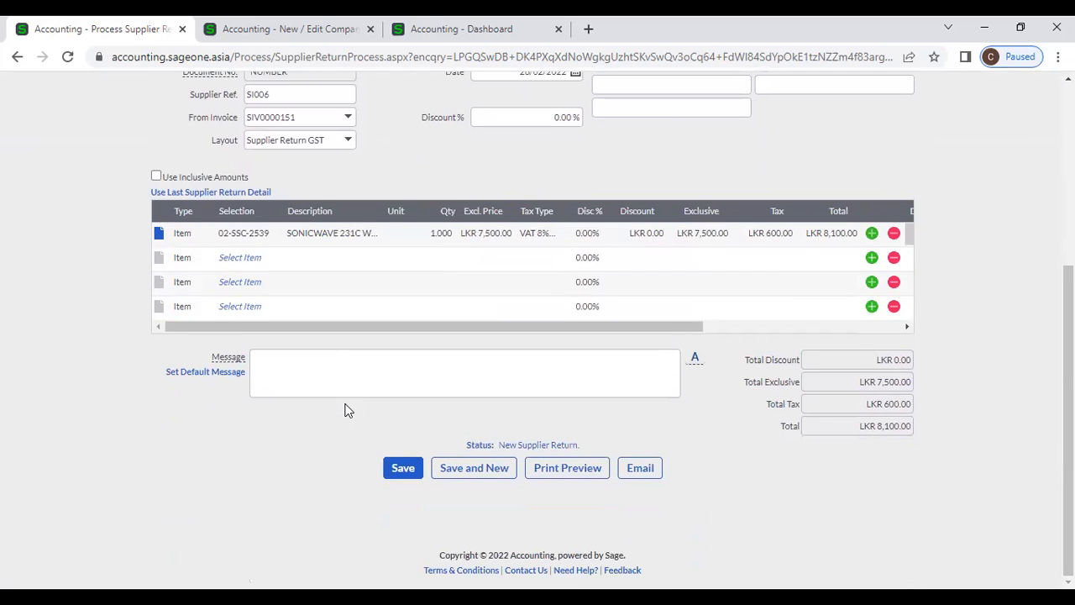
scroll(349, 411, "up", 4)
mouse_move(218, 126)
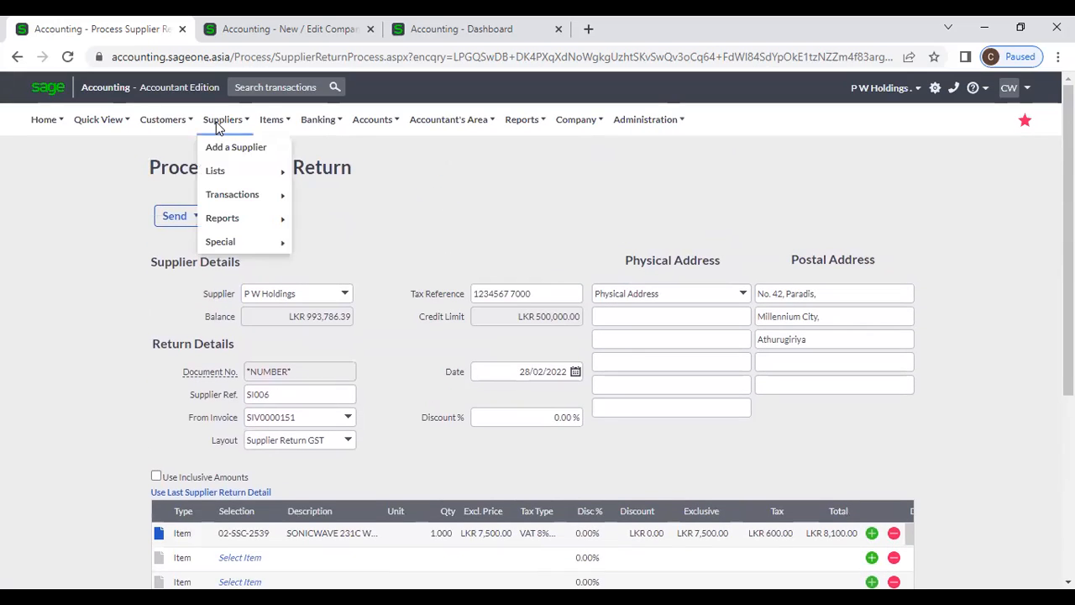
- Abandon the unsaved return and go back to the Supplier Returns list
mouse_move(234, 194)
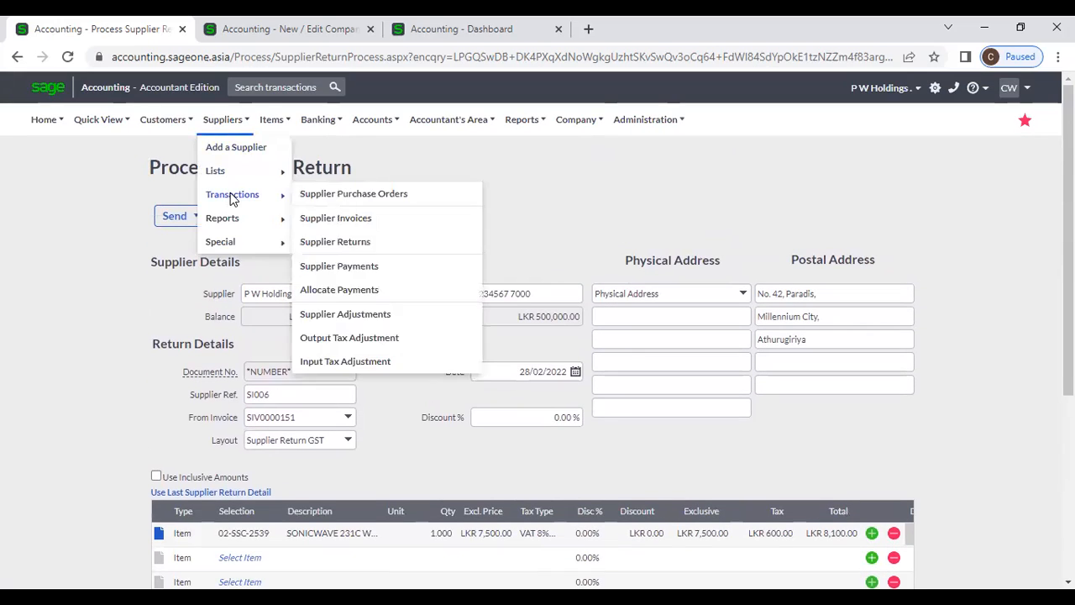
left_click(355, 241)
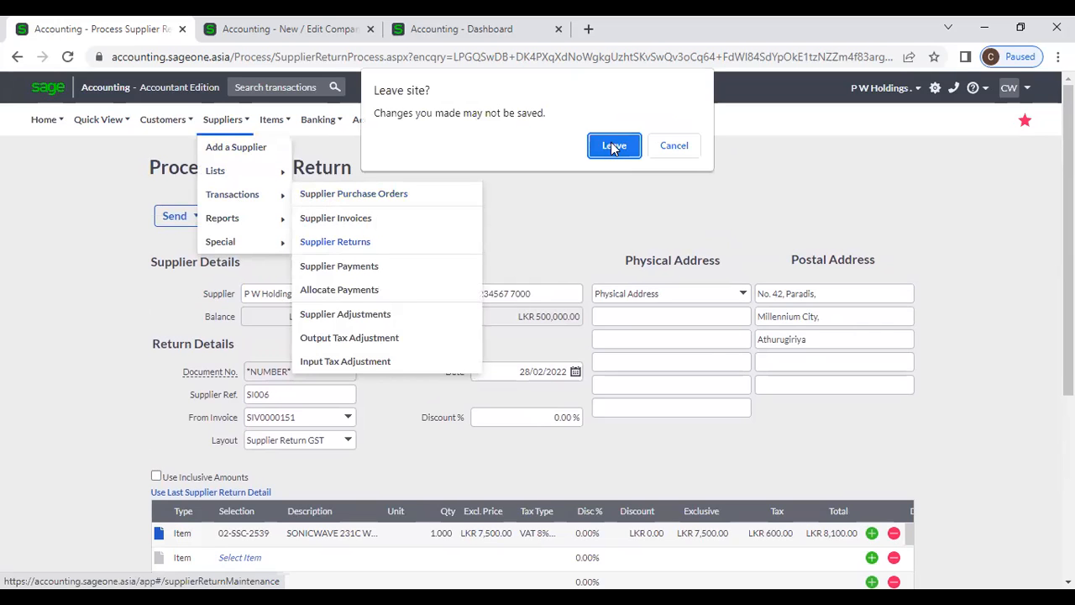
left_click(615, 146)
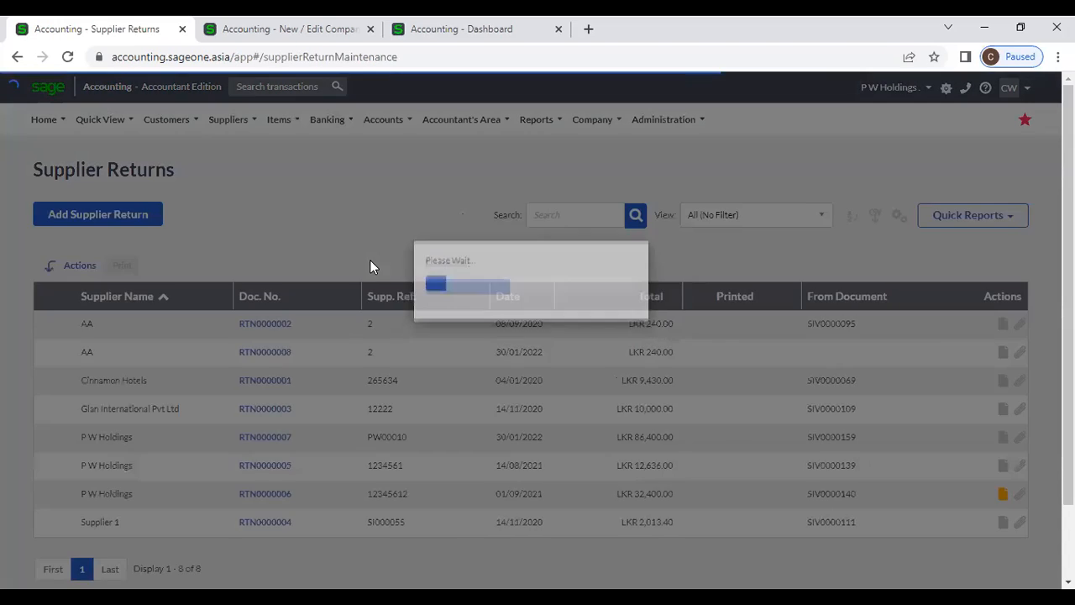
scroll(267, 395, "down", 1)
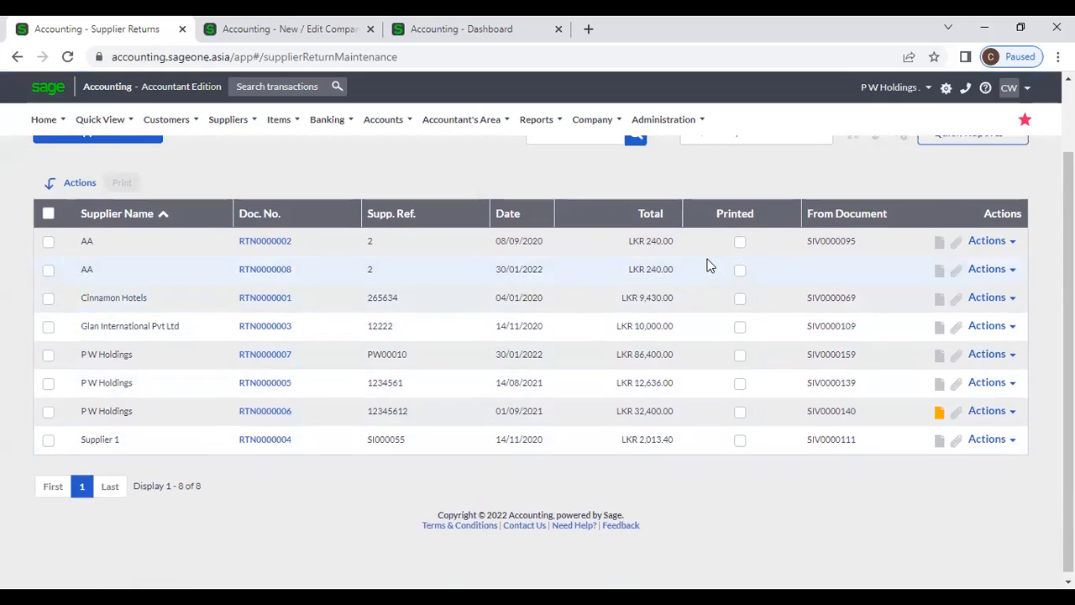
scroll(710, 262, "up", 1)
- Check the grid column choices unchanged, then search for return 0006 and clear it
left_click(898, 216)
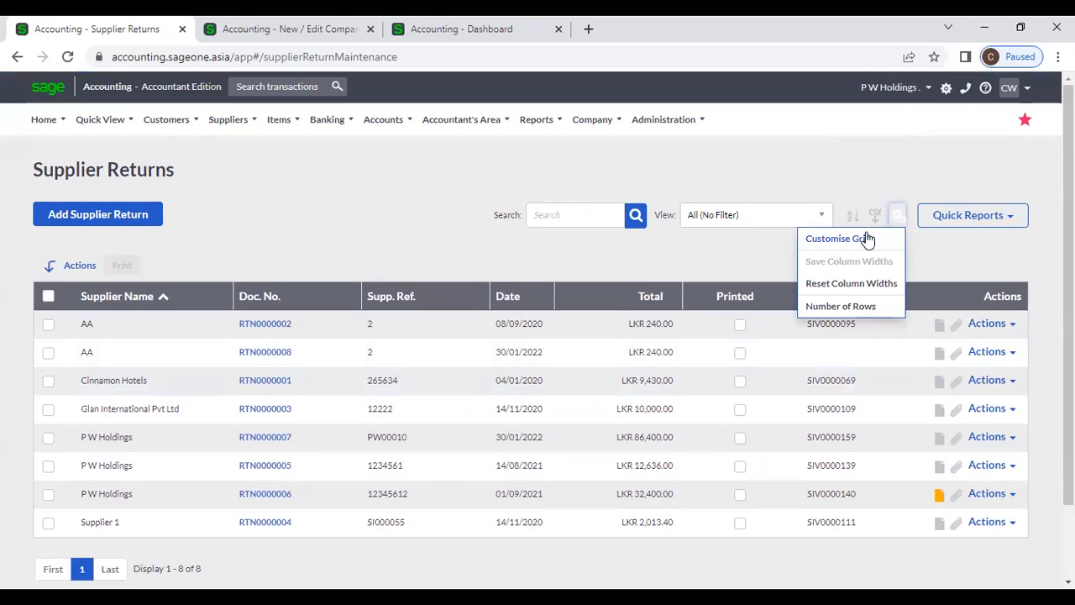
left_click(866, 238)
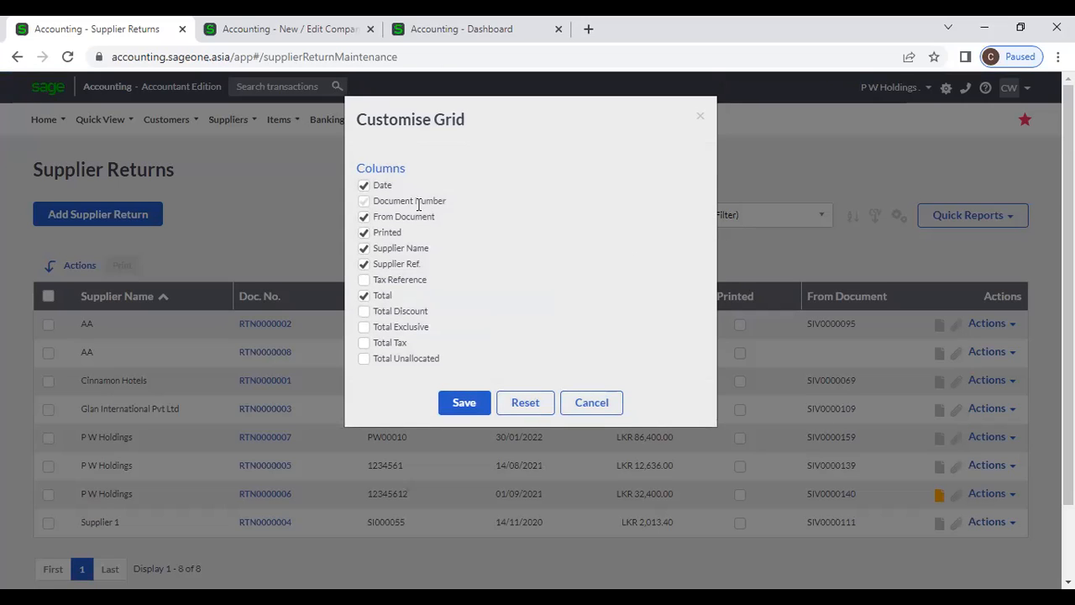
left_click(590, 407)
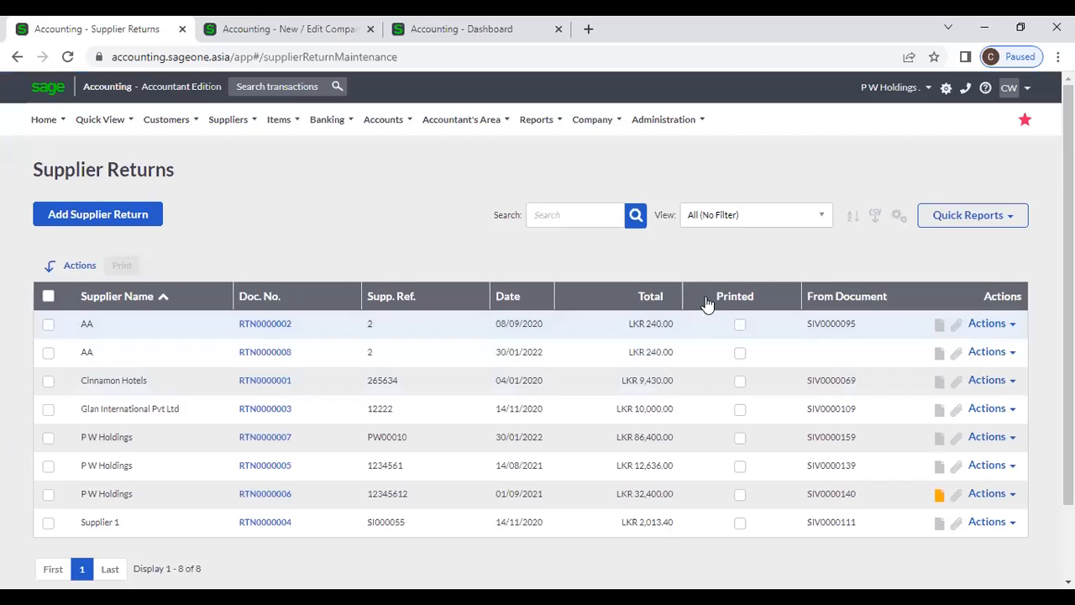
left_click(565, 222)
type("0006")
key("Return")
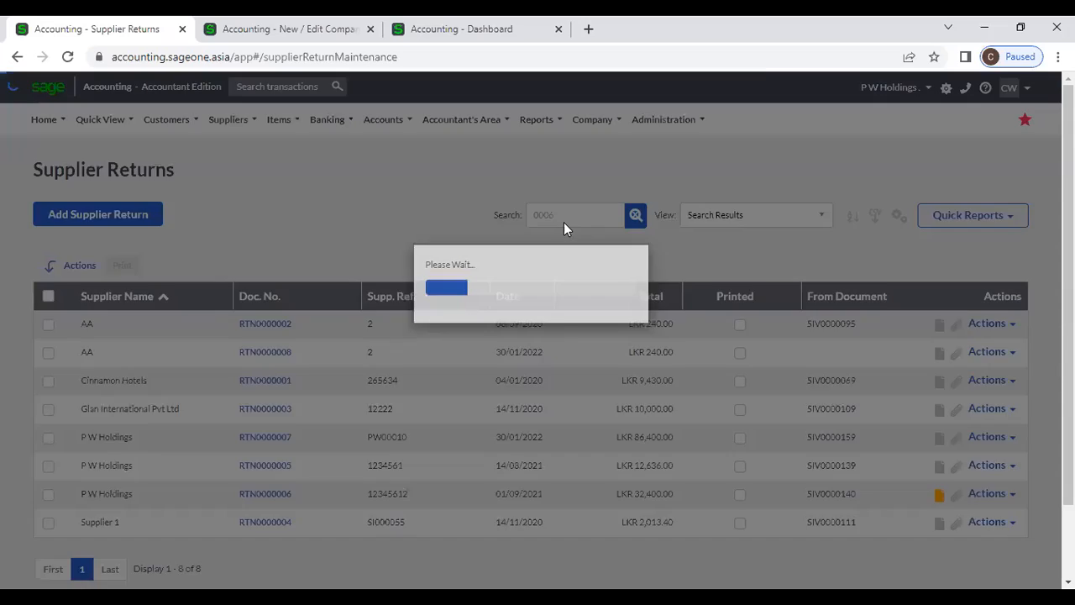
left_click(634, 218)
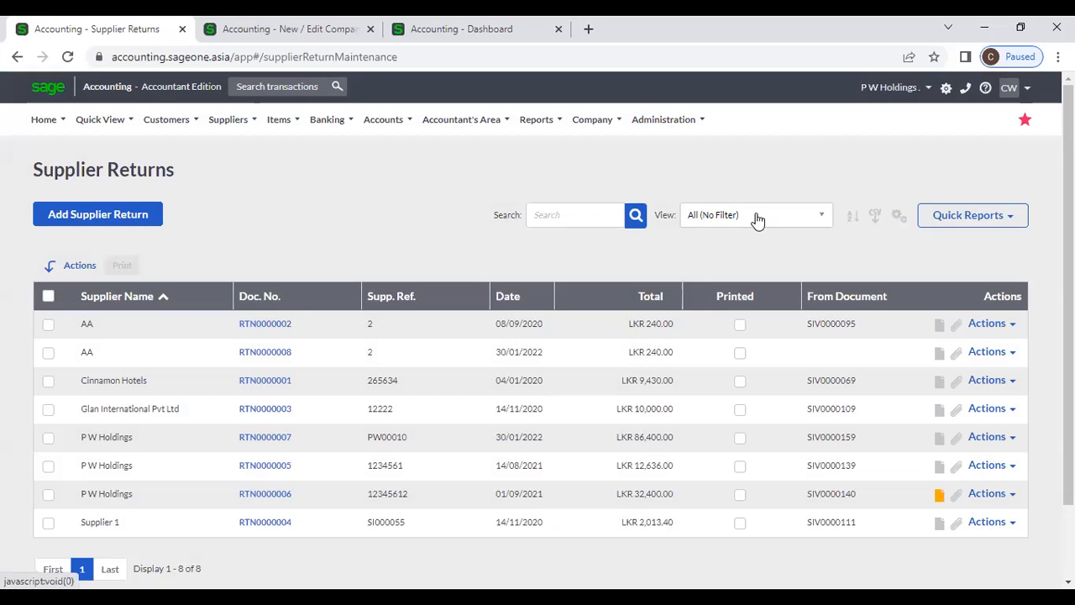
- Filter the view to this month, switch back to all returns, and tick RTN0000002
left_click(759, 219)
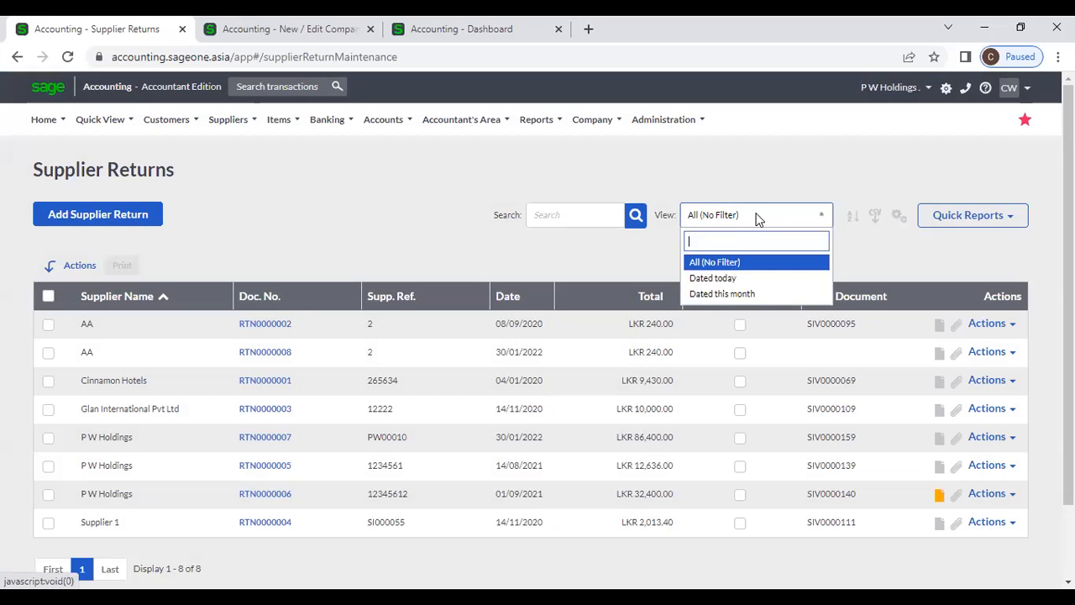
left_click(760, 294)
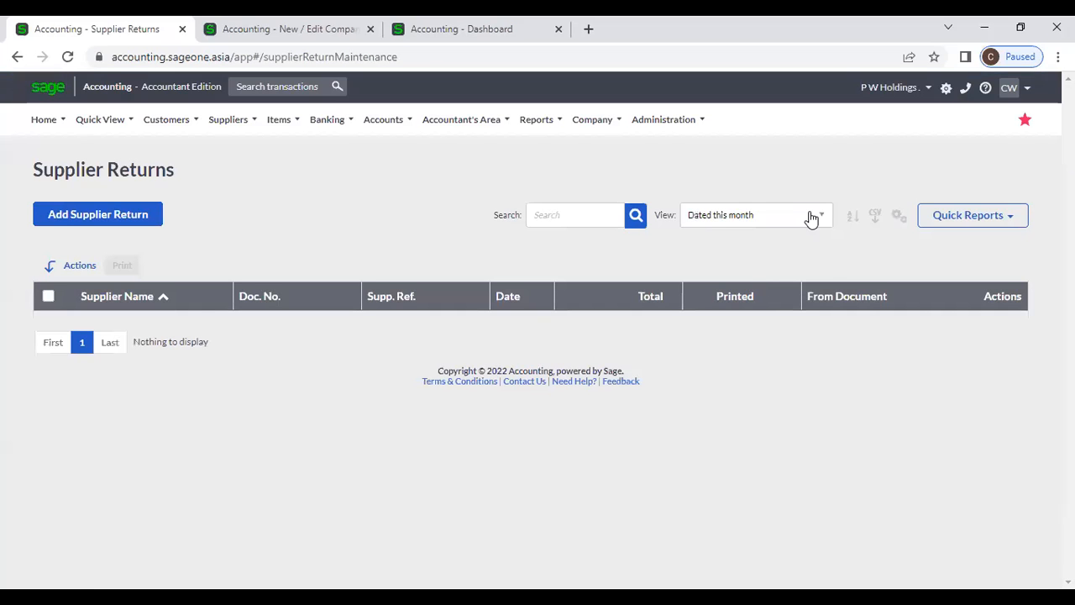
left_click(812, 219)
left_click(729, 261)
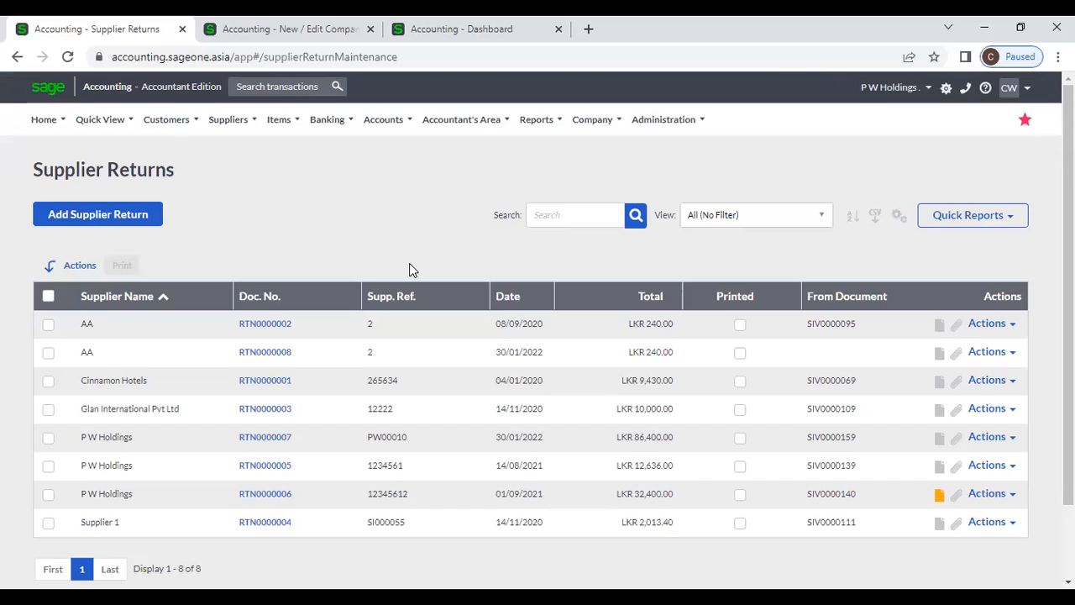
left_click(49, 325)
left_click(50, 354)
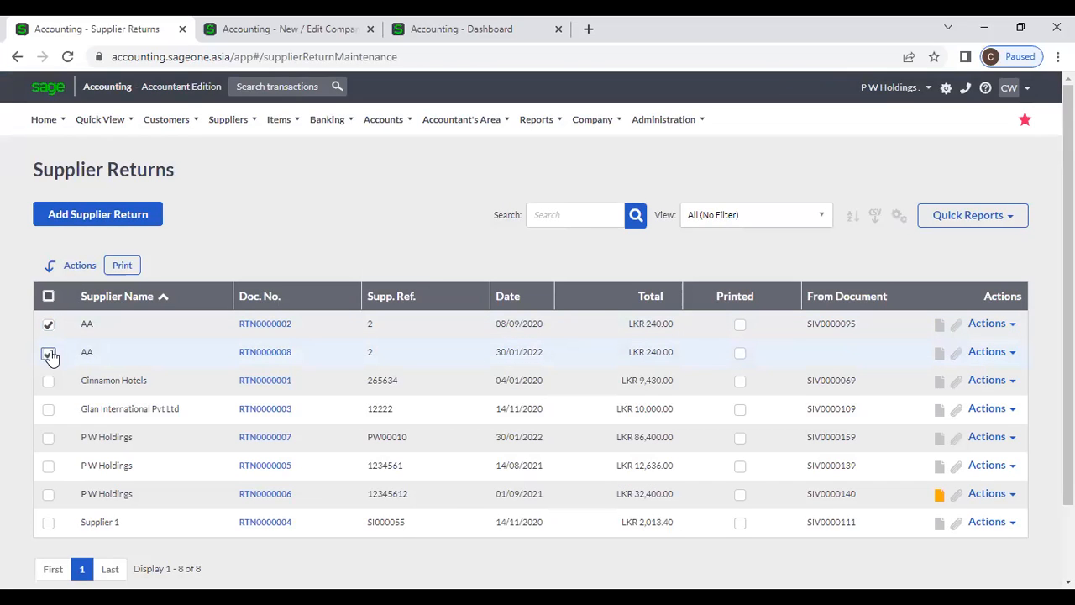
left_click(47, 382)
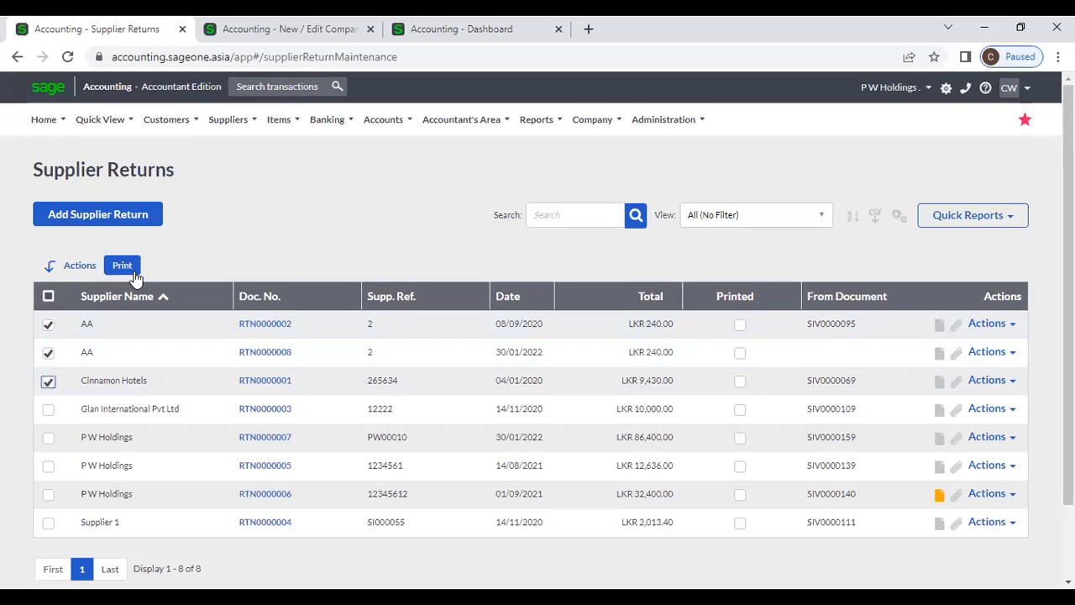
left_click(47, 297)
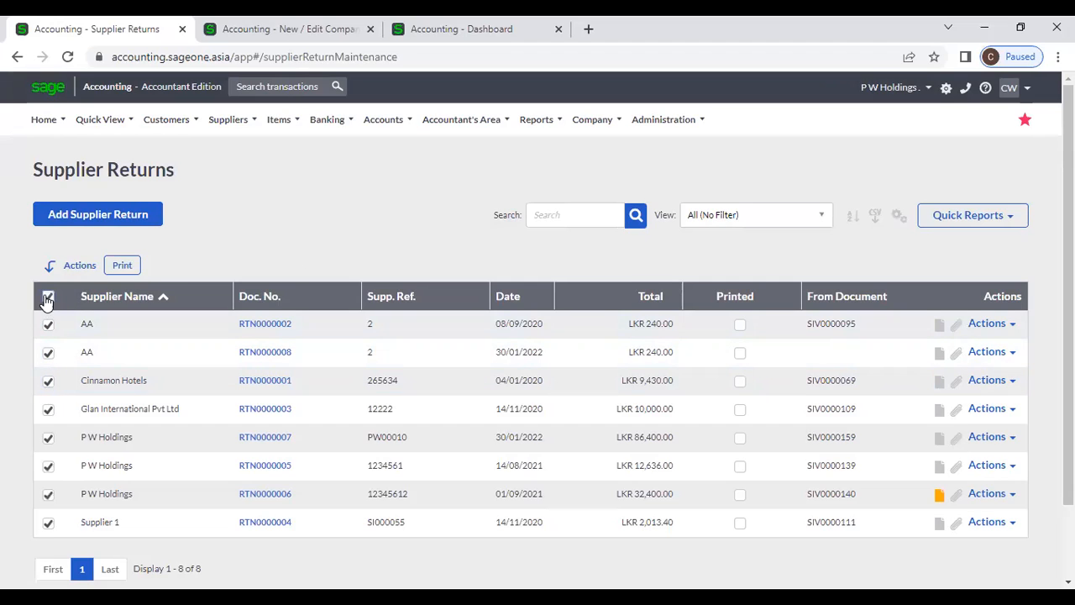
left_click(47, 298)
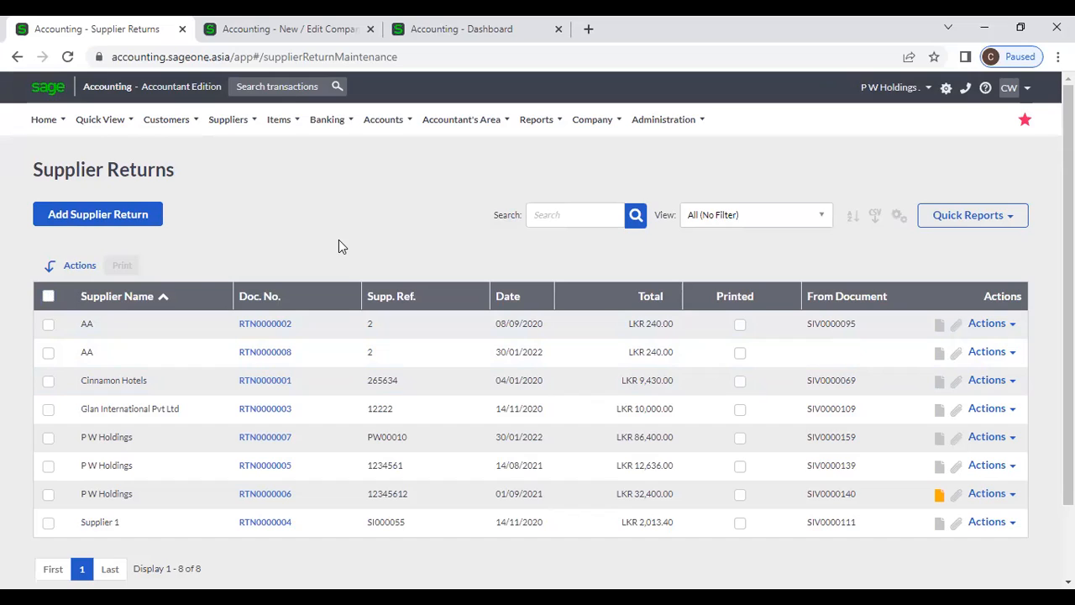
left_click(1014, 326)
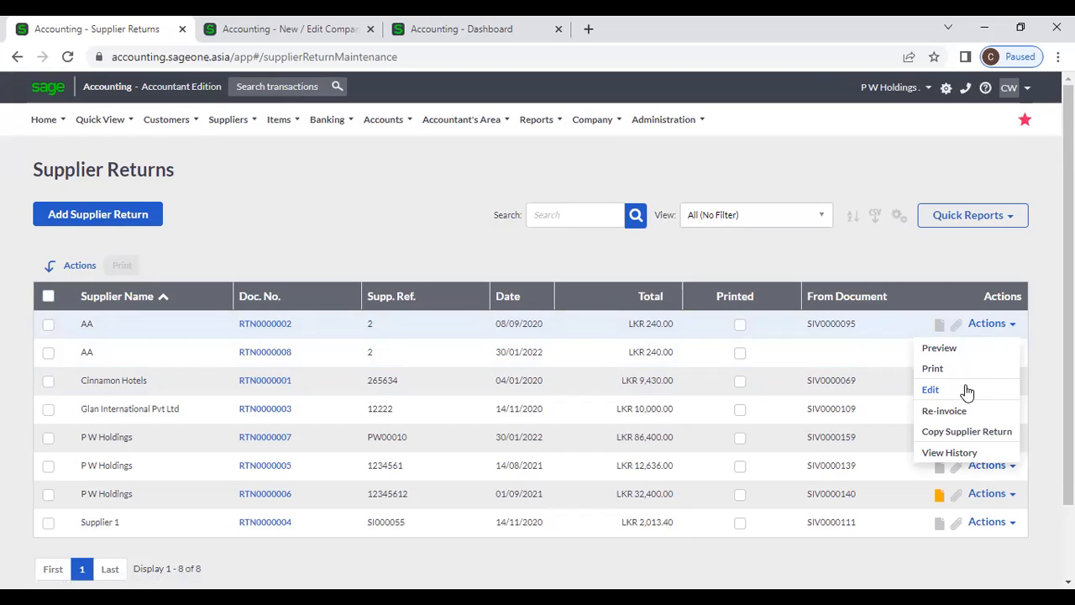
left_click(969, 454)
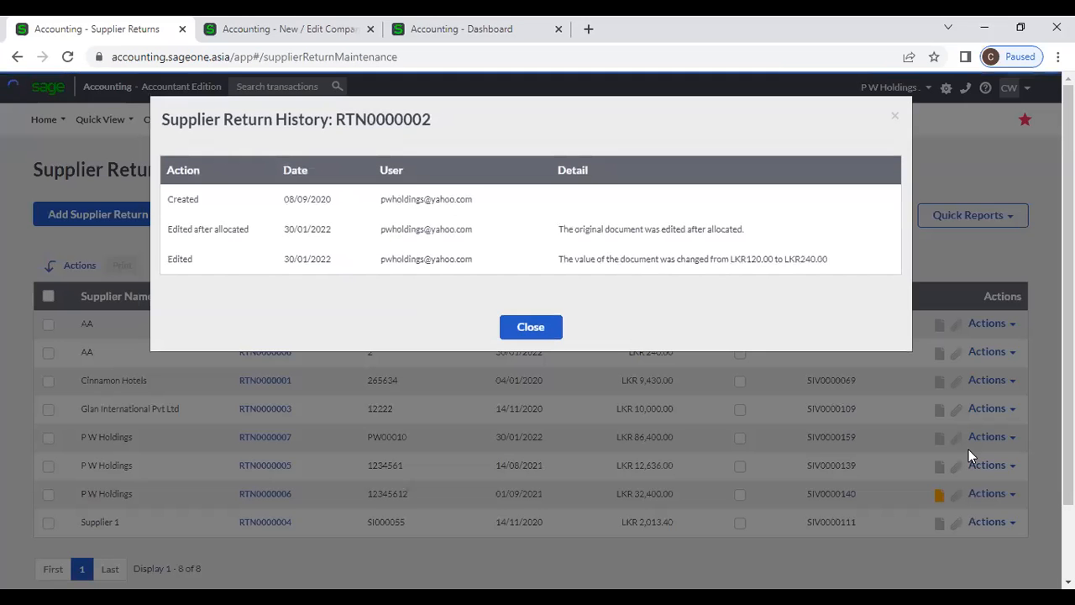
left_click(538, 327)
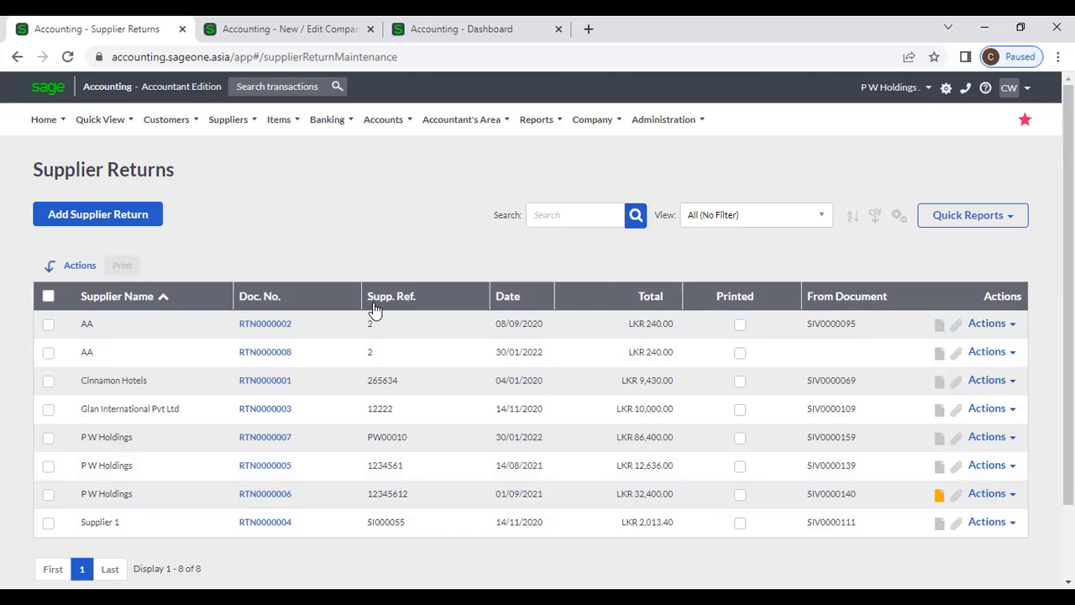
- Open the Supplier Payments list from Suppliers > Transactions
left_click(229, 120)
mouse_move(251, 207)
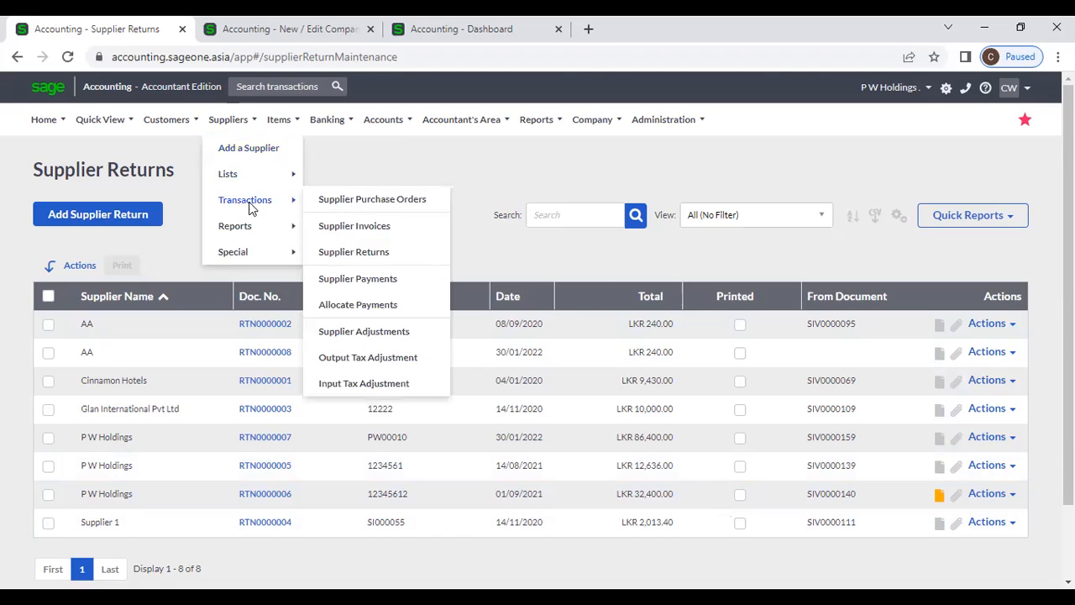
left_click(374, 279)
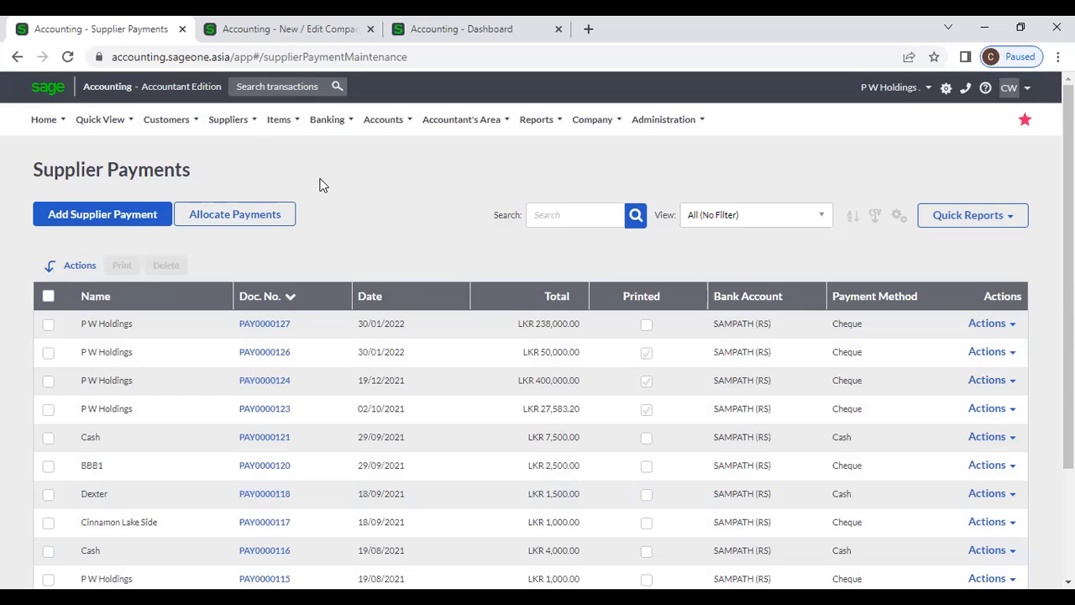
- Start a new supplier payment on a blank Process Payment form
left_click(238, 124)
mouse_move(267, 204)
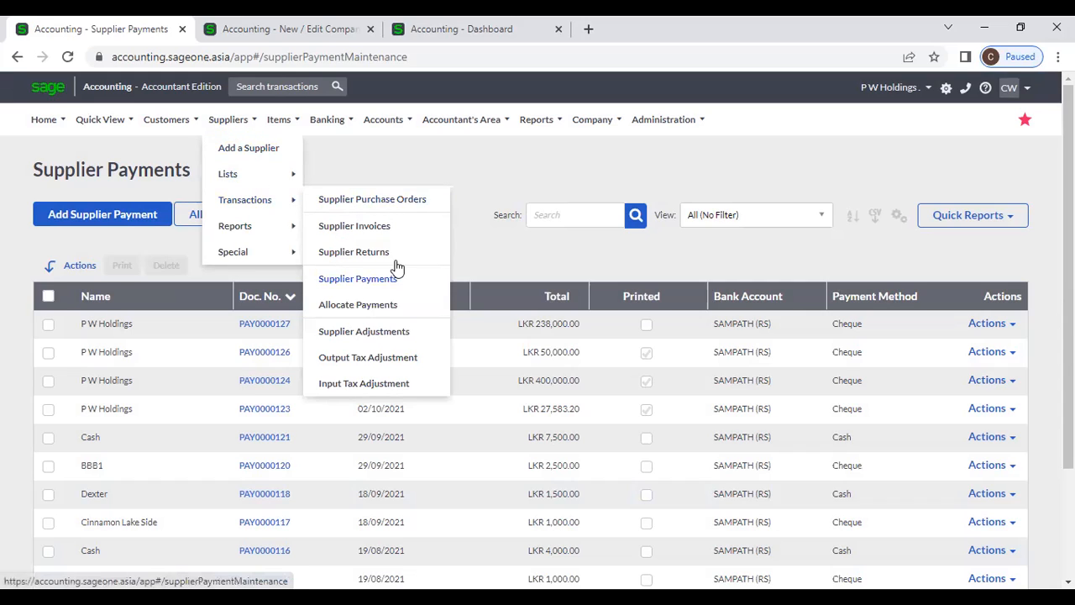
left_click(115, 220)
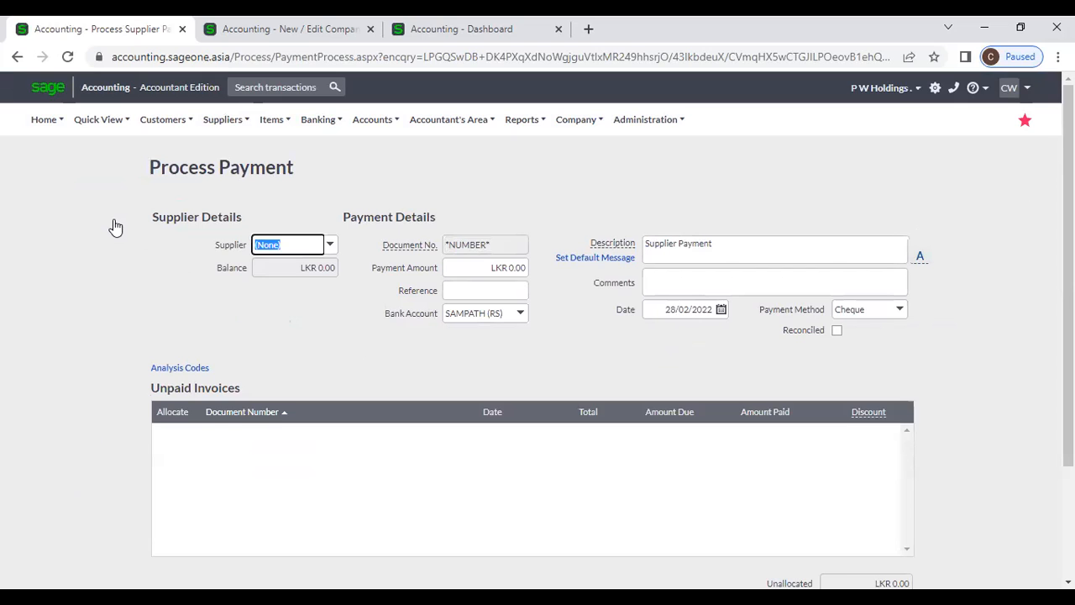
- Select P W Holdings as the supplier and scroll down to its unpaid invoices
left_click(331, 247)
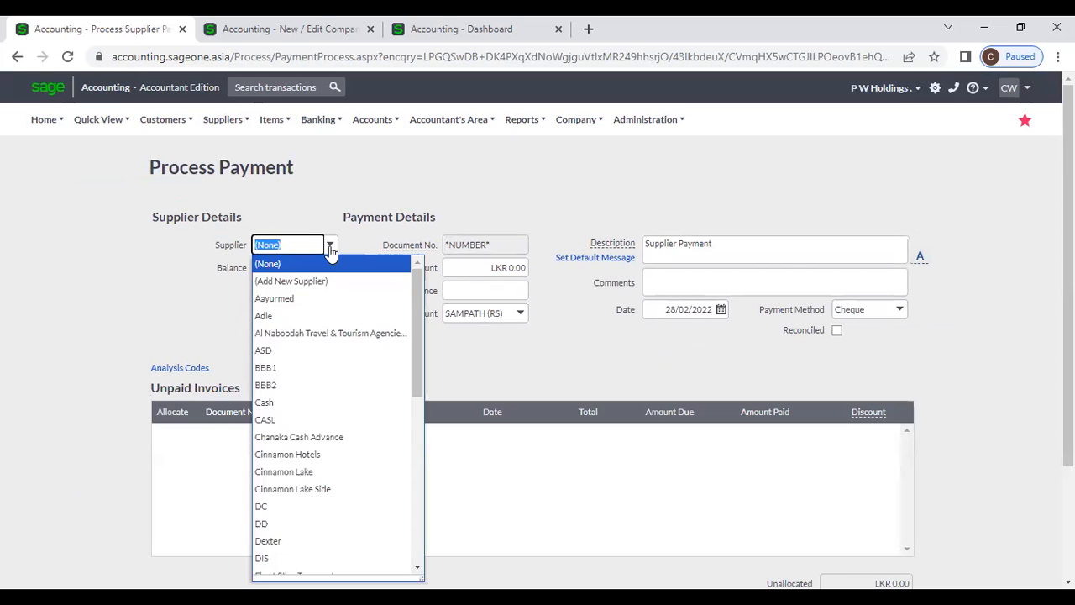
type("p")
left_click(340, 266)
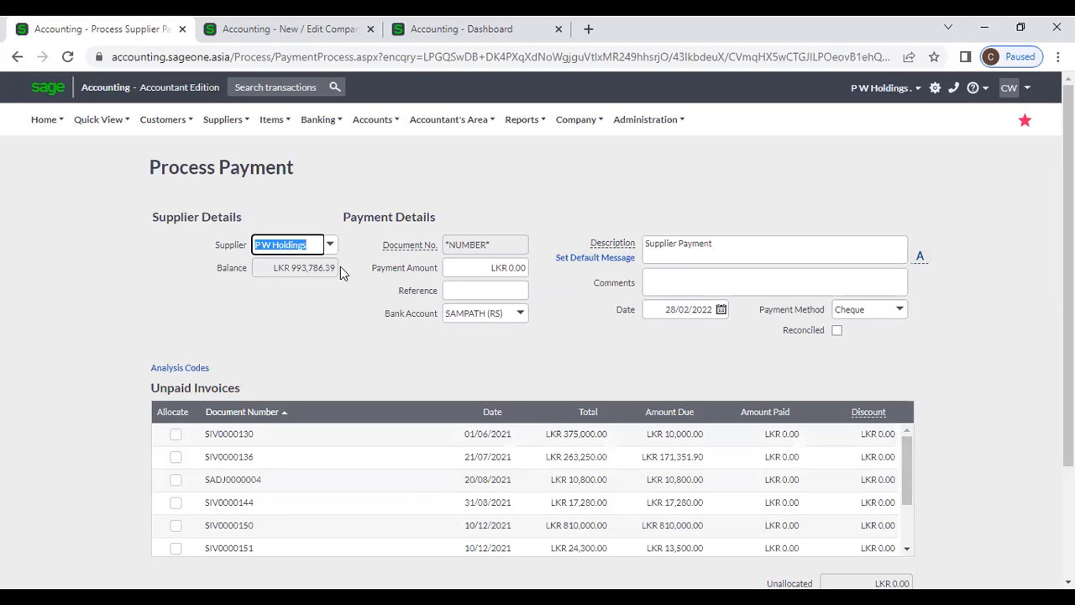
scroll(319, 332, "down", 1)
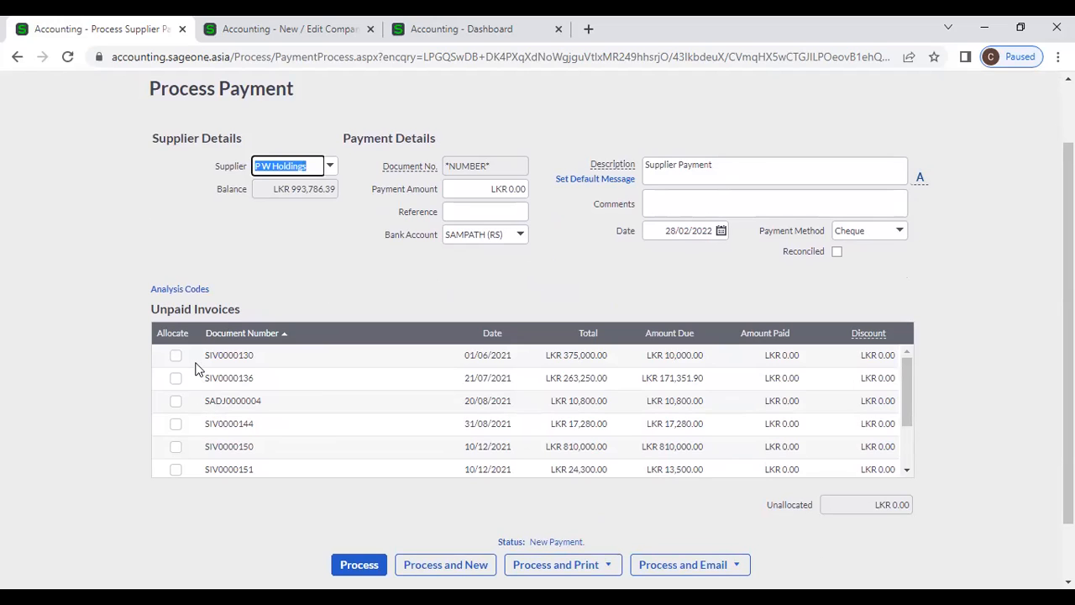
- Confirm the supplier, then tick and untick SIV0000130, SIV0000136 and SADJ0000004
left_click(362, 306)
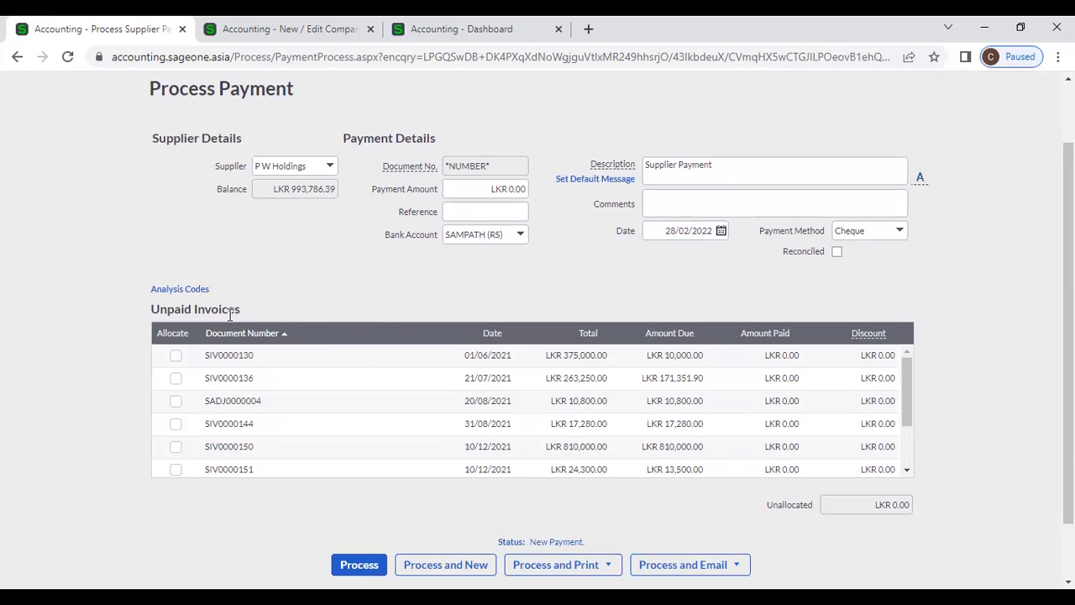
left_click(175, 355)
left_click(176, 379)
left_click(176, 400)
left_click(175, 401)
left_click(175, 378)
left_click(176, 356)
- Allocate to SIV0000130, SIV0000136, SADJ0000004 and SIV0000144, toggling SIV0000150 off again
left_click(498, 190)
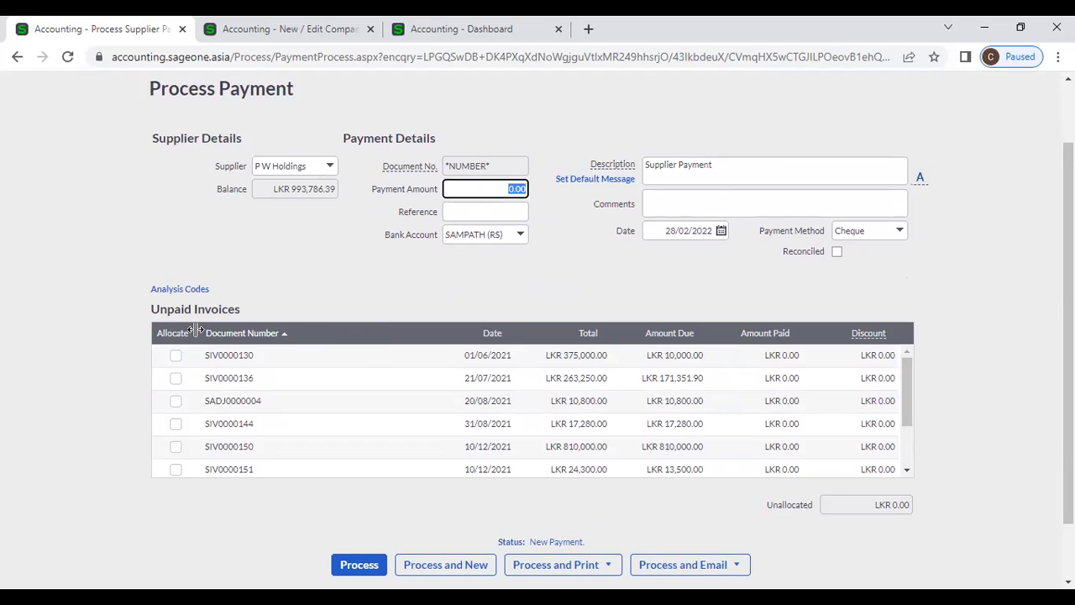
left_click(174, 355)
left_click(176, 379)
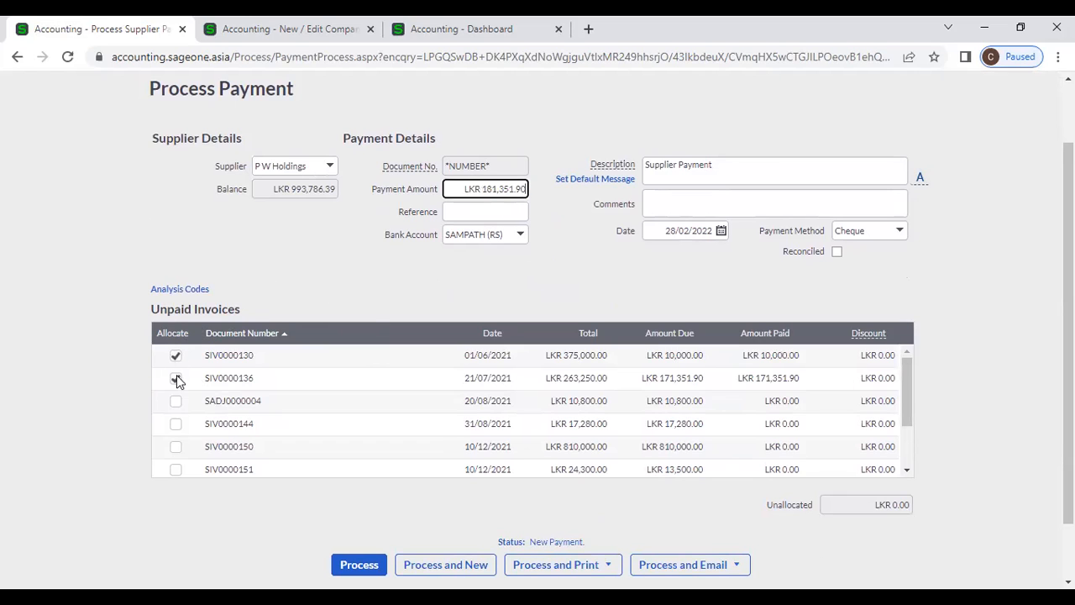
left_click(176, 401)
left_click(176, 424)
left_click(175, 448)
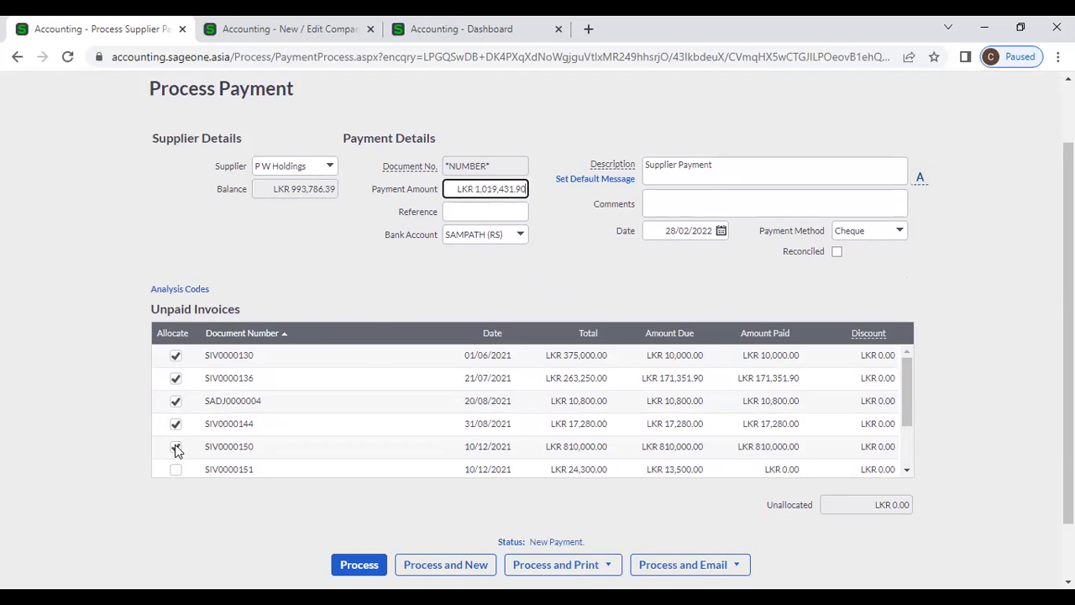
left_click(176, 449)
- Clear all four allocations and enter a 200,000 payment amount so it auto-allocates
left_click(283, 278)
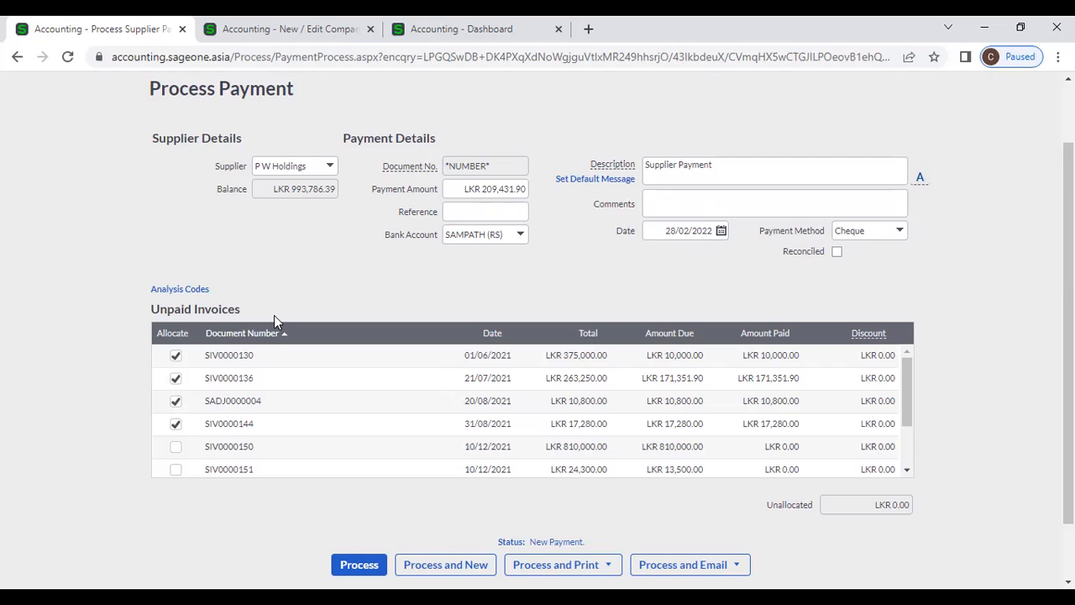
left_click(175, 355)
left_click(176, 378)
left_click(175, 400)
left_click(175, 423)
left_click(483, 189)
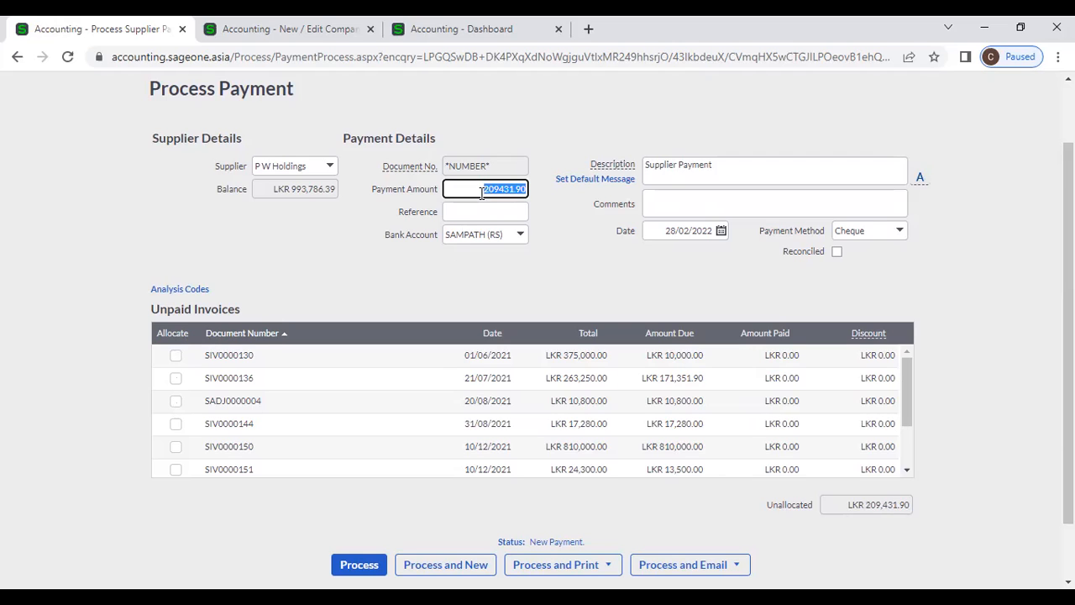
key("BackSpace")
type("200,000")
left_click(610, 271)
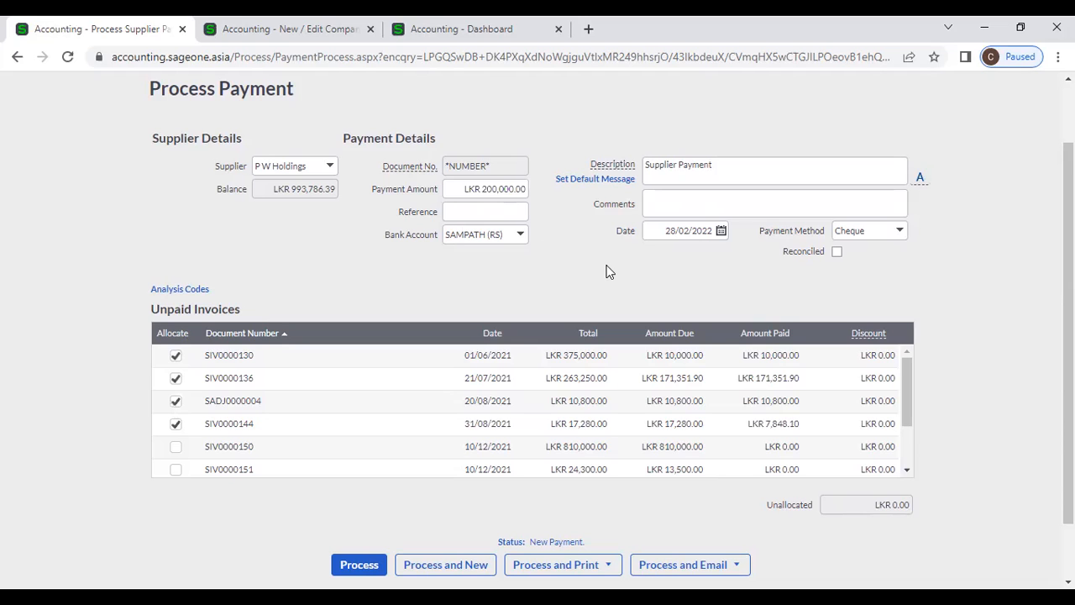
- On the second tab, open a New Supplier form with Auto Allocate Payments to Oldest Invoice ticked
left_click(249, 29)
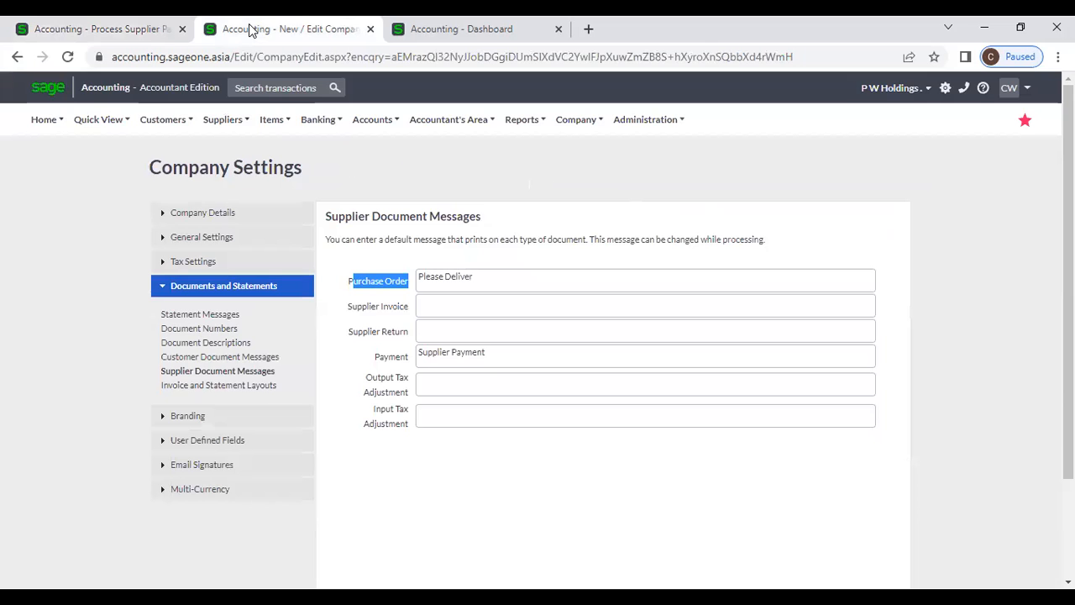
left_click(223, 119)
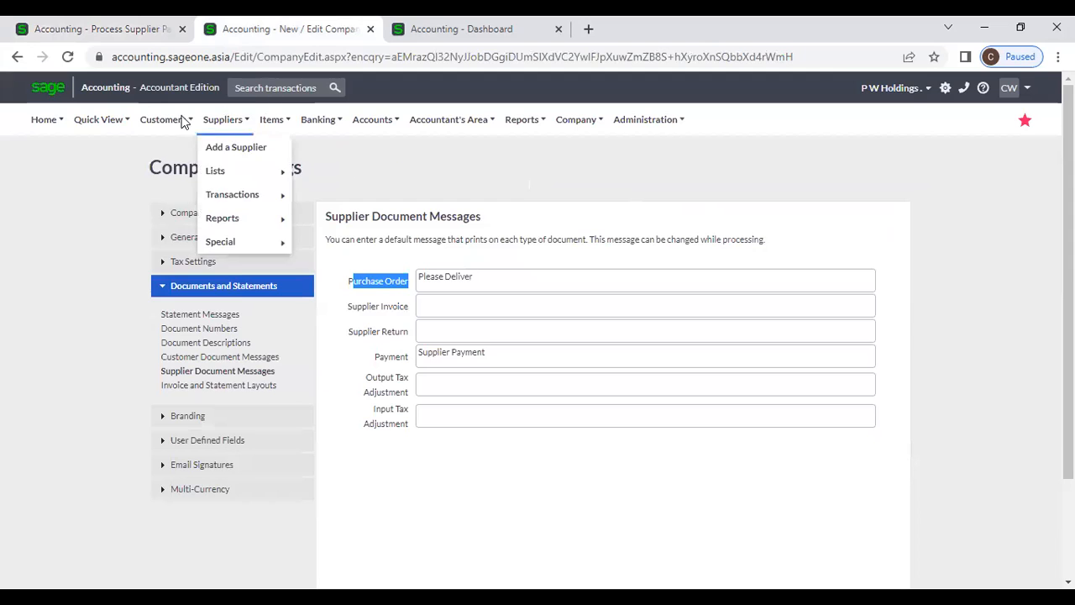
left_click(246, 149)
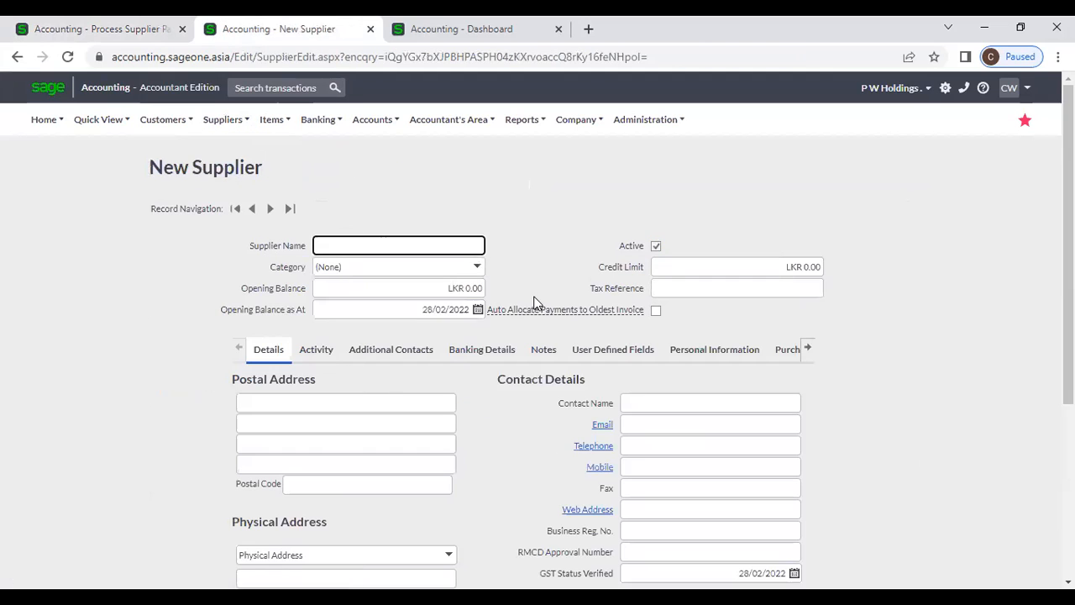
left_click(655, 312)
- Return to the P W Holdings payment form on the first tab
mouse_move(544, 320)
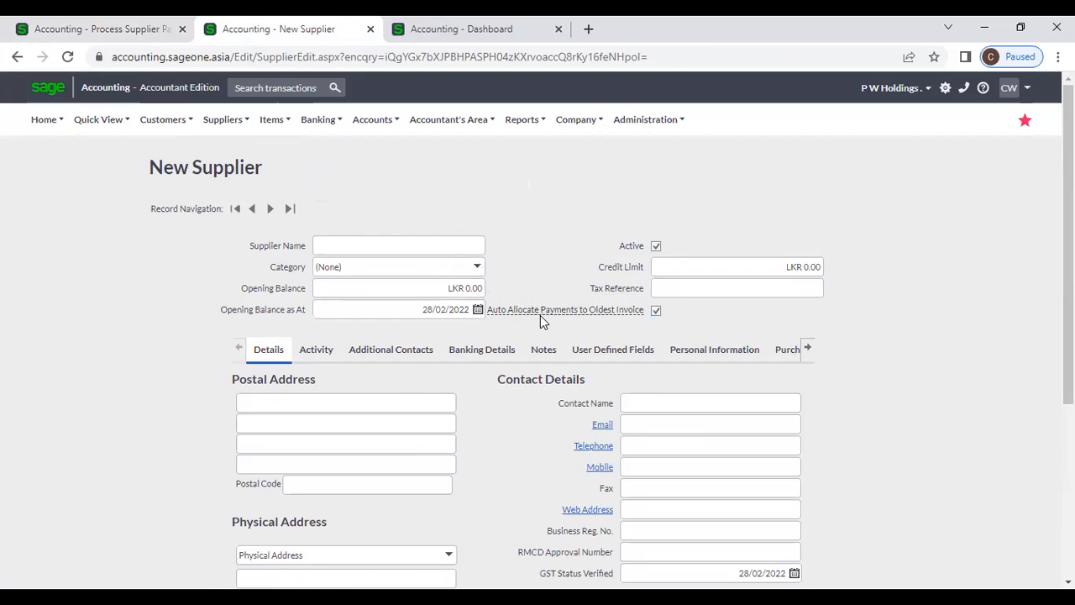
mouse_move(542, 312)
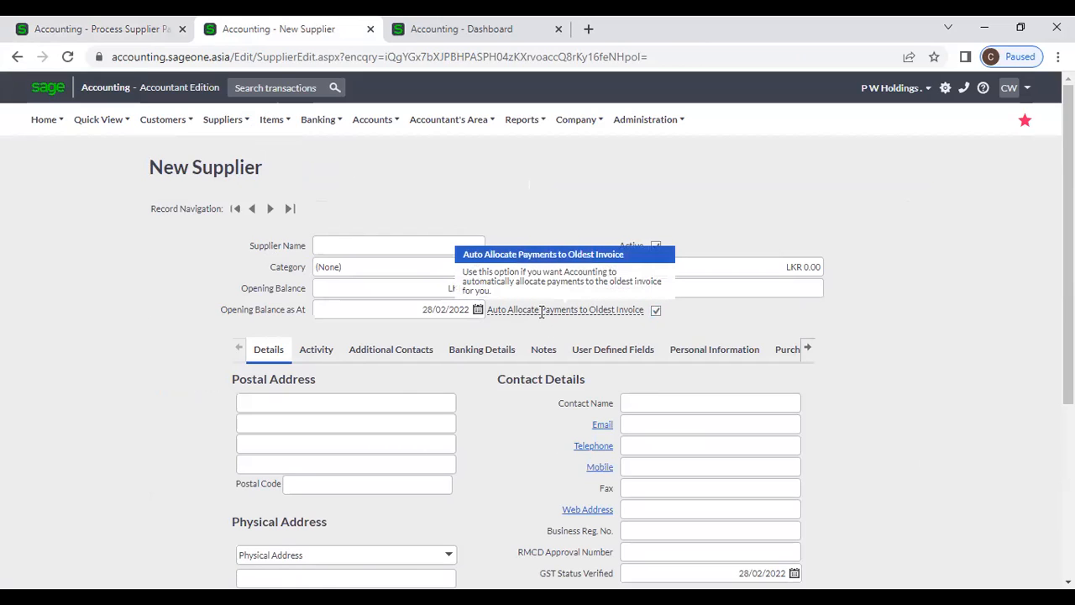
mouse_move(200, 116)
left_click(117, 34)
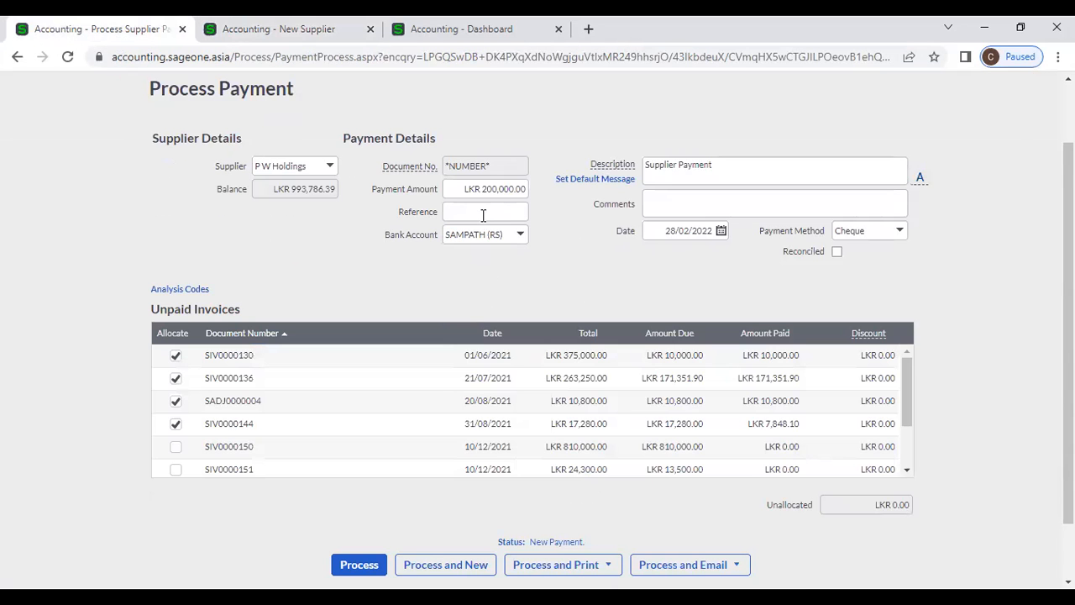
- Clear all four allocations and change the payment amount to 215,000
left_click(281, 29)
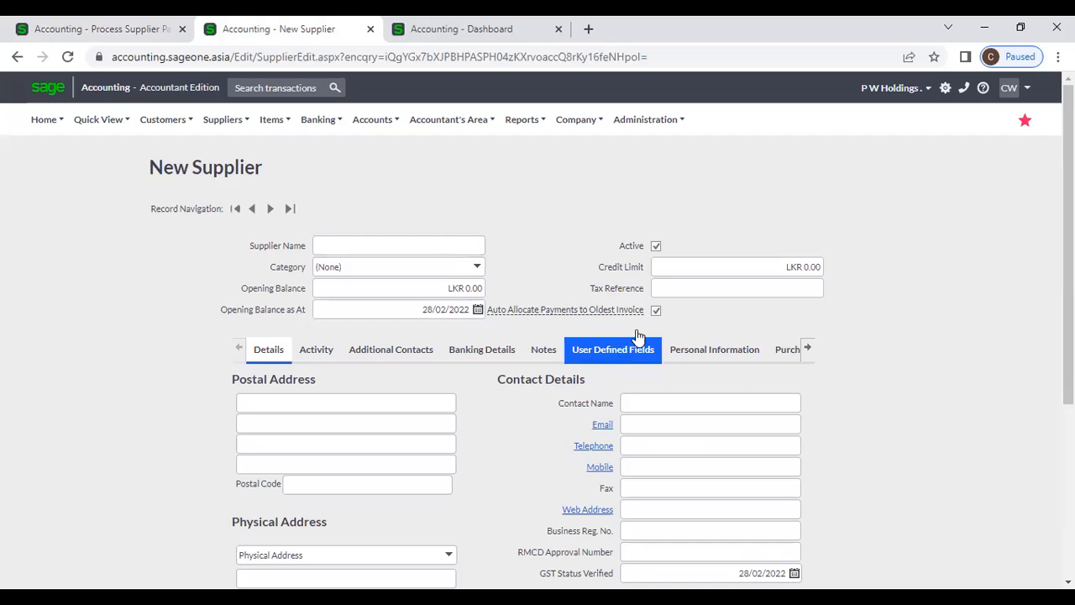
left_click(110, 31)
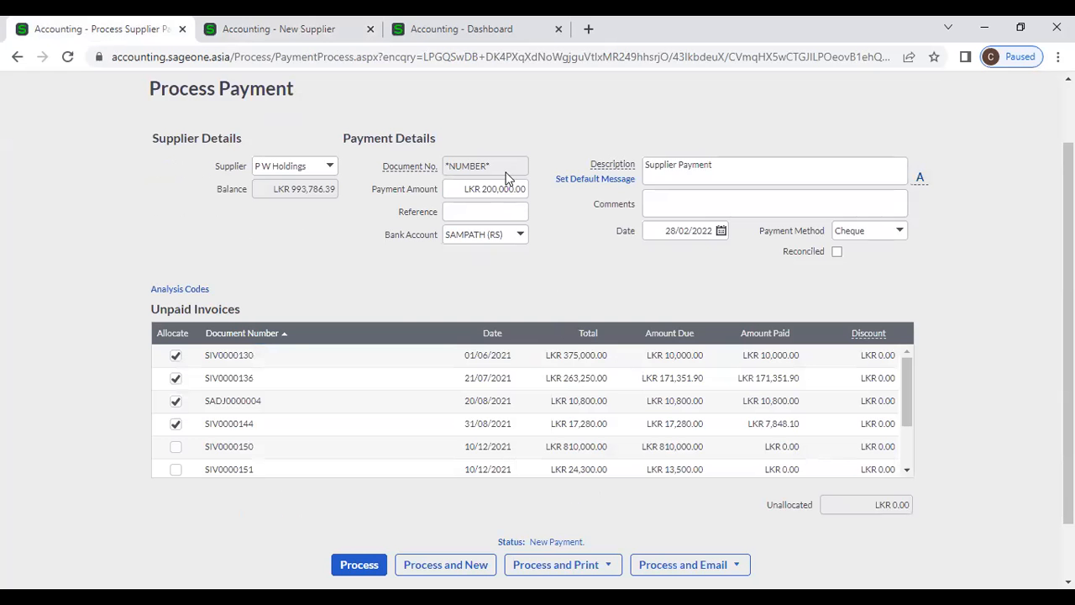
left_click(177, 426)
left_click(175, 400)
left_click(176, 378)
left_click(176, 356)
left_click(458, 191)
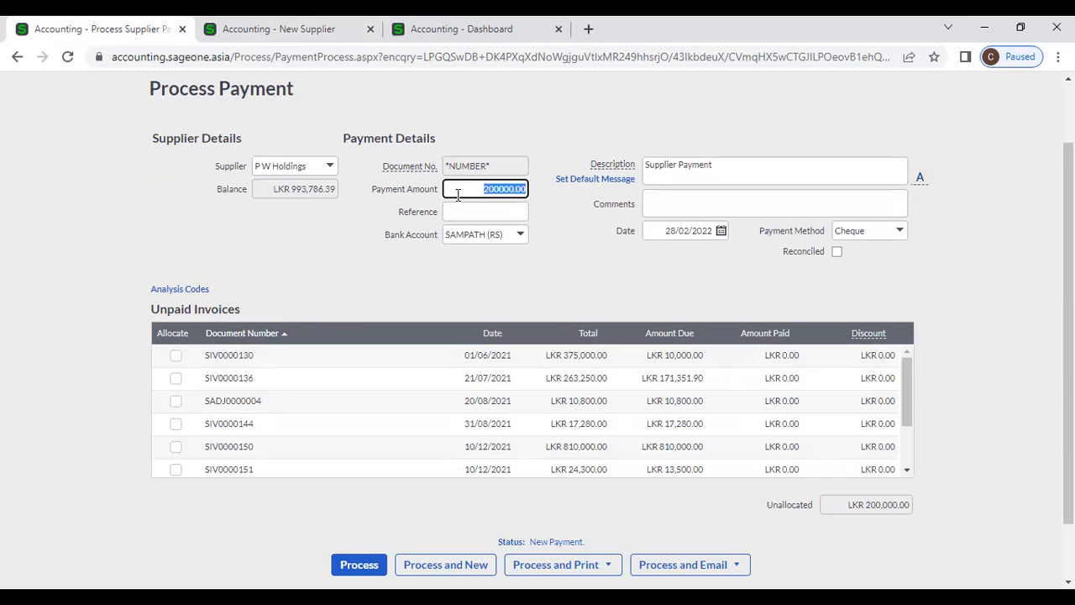
type("215000")
left_click(444, 291)
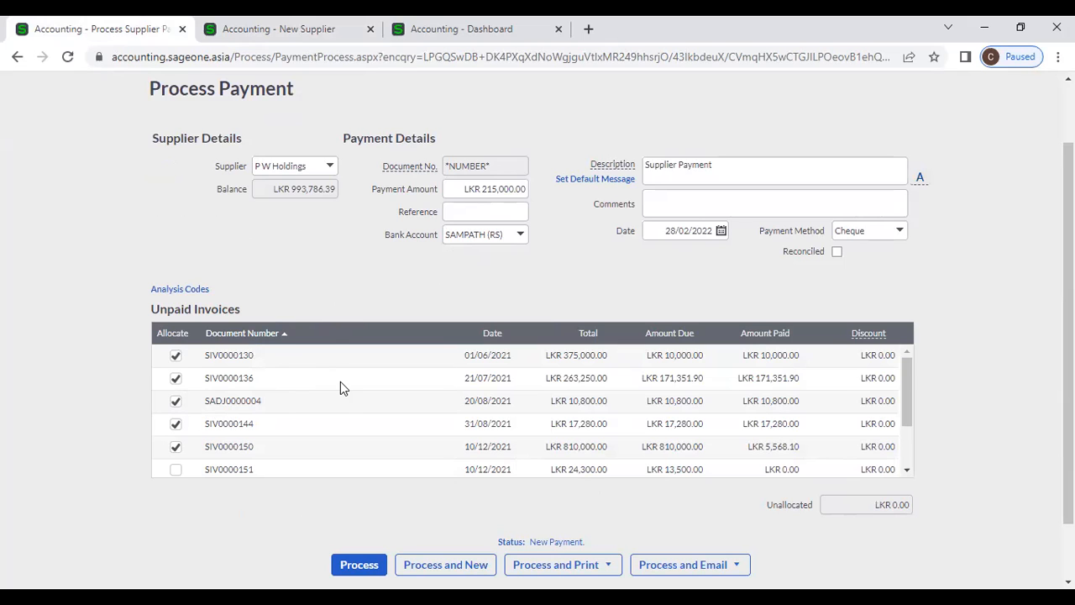
- Drop SIV0000144 from the allocation and allocate to SIV0000151 and SIV0000153 instead
left_click(176, 425)
scroll(185, 432, "down", 1)
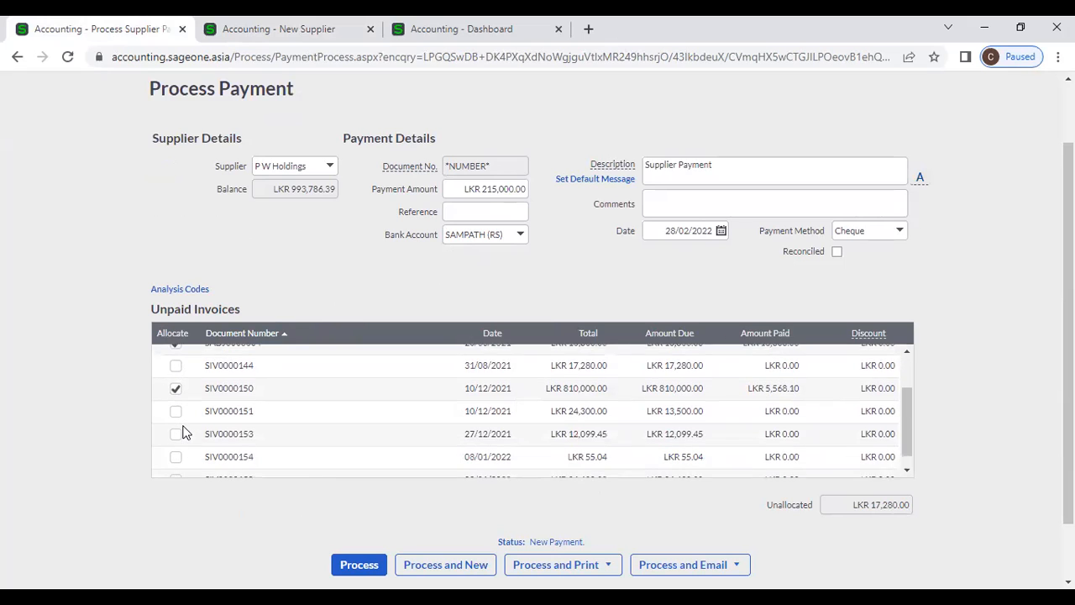
left_click(175, 398)
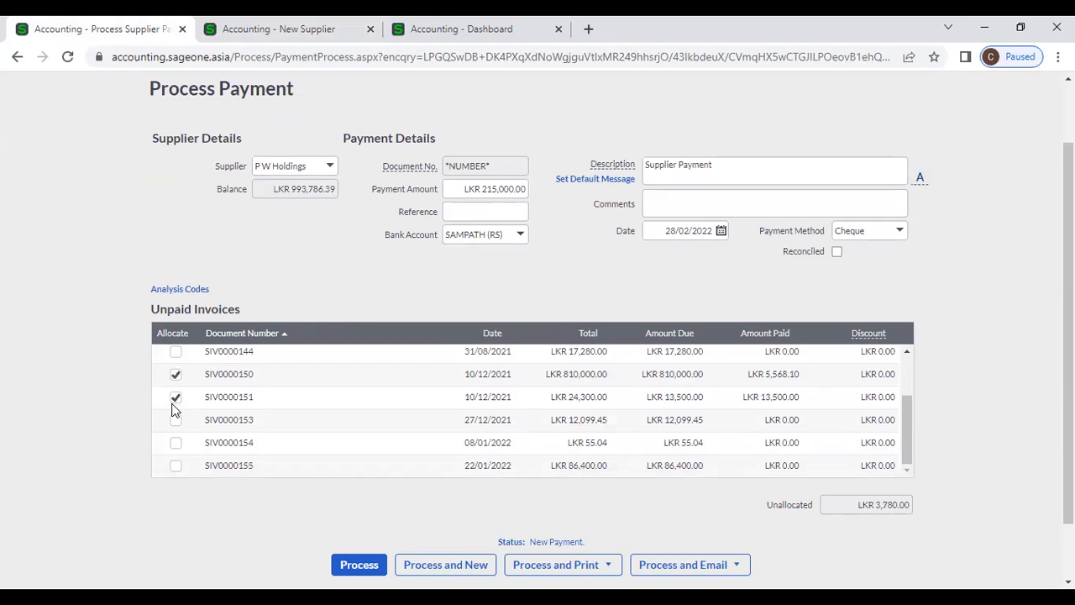
left_click(176, 422)
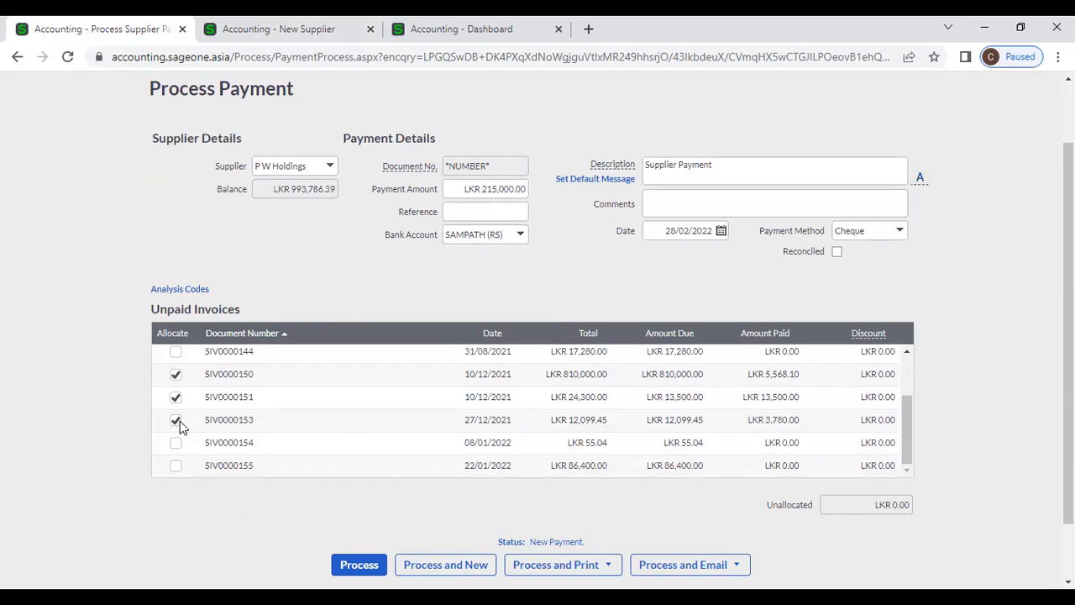
scroll(369, 417, "up", 1)
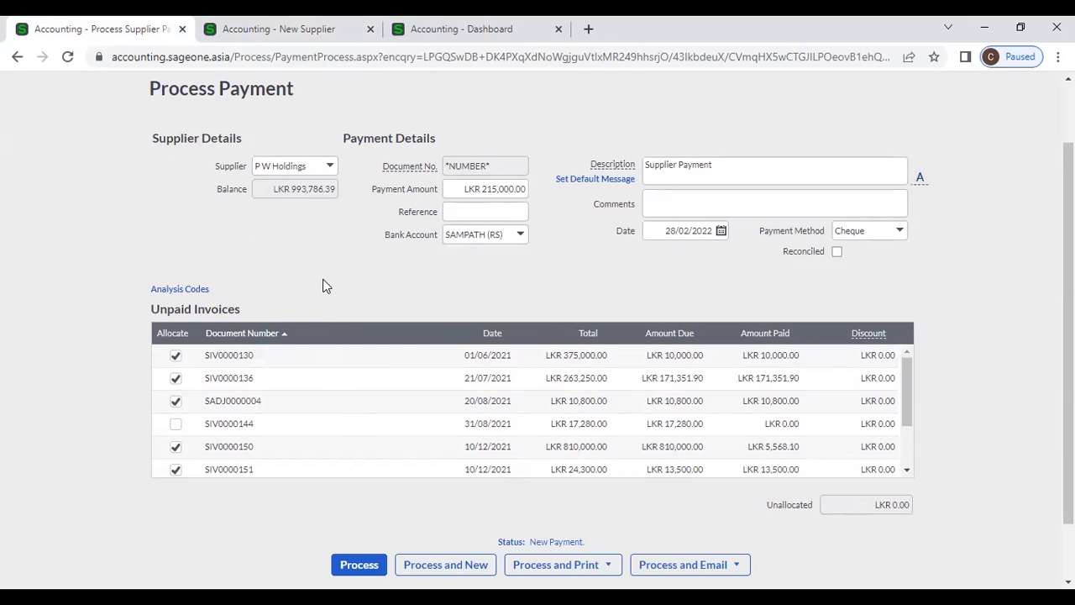
left_click(900, 232)
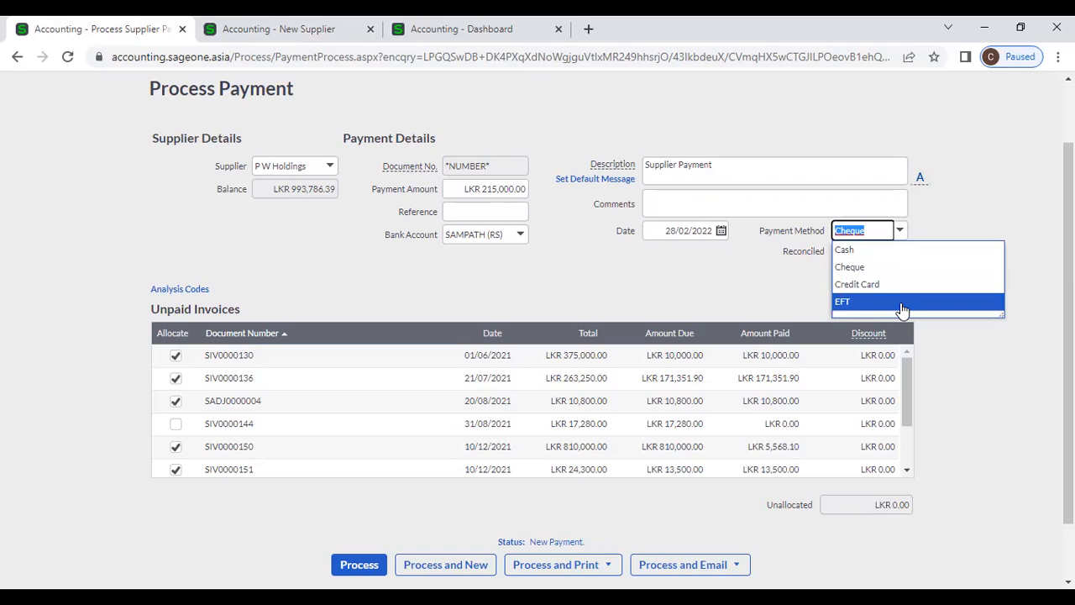
- Leave the payment method unchanged and enter 456123 as the payment reference
left_click(773, 291)
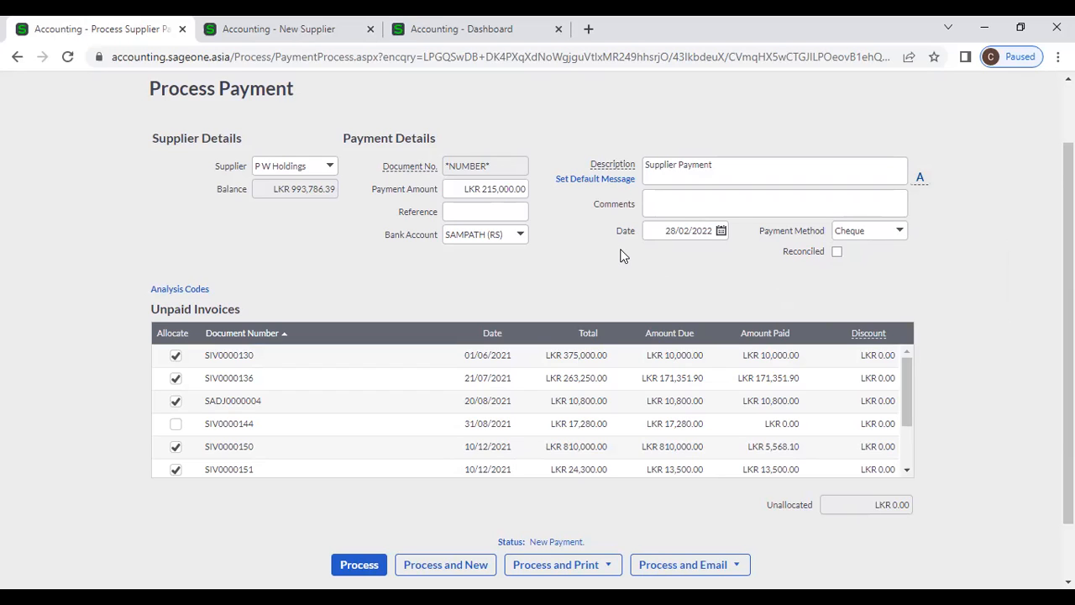
left_click(470, 216)
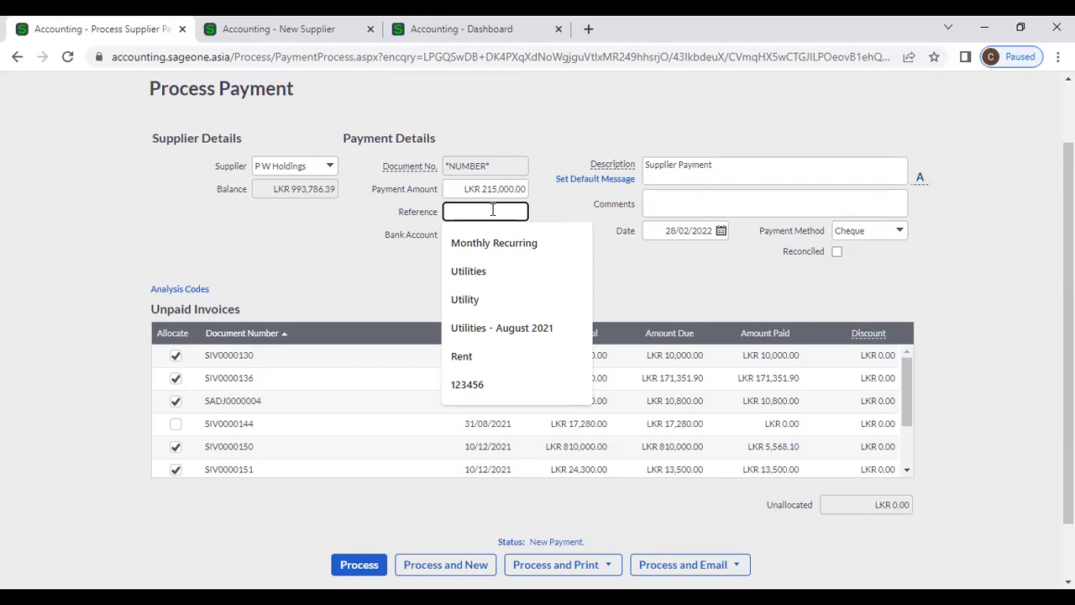
type("456123")
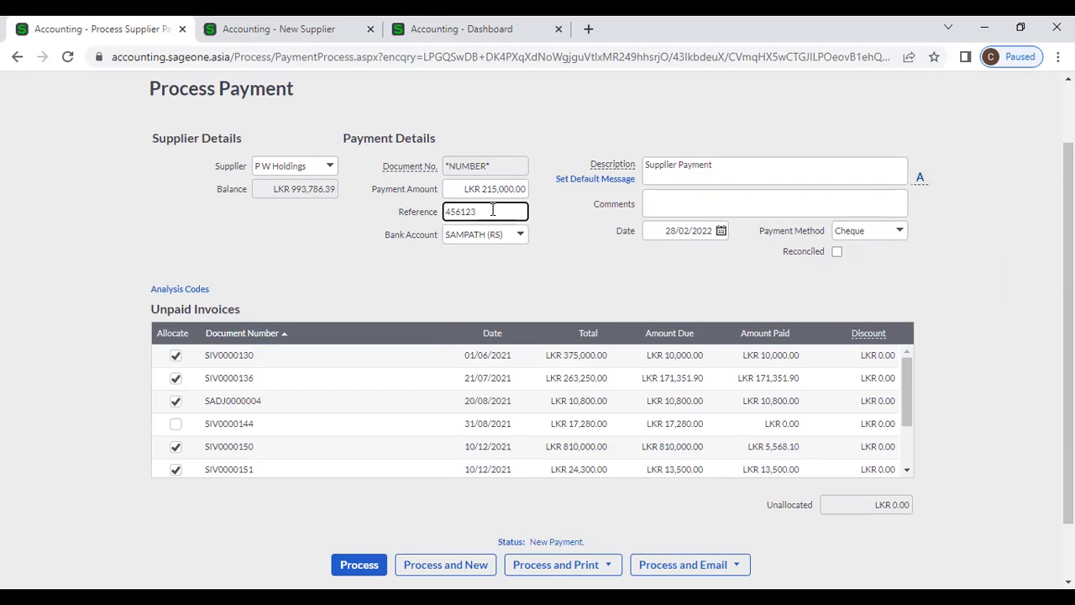
left_click(579, 274)
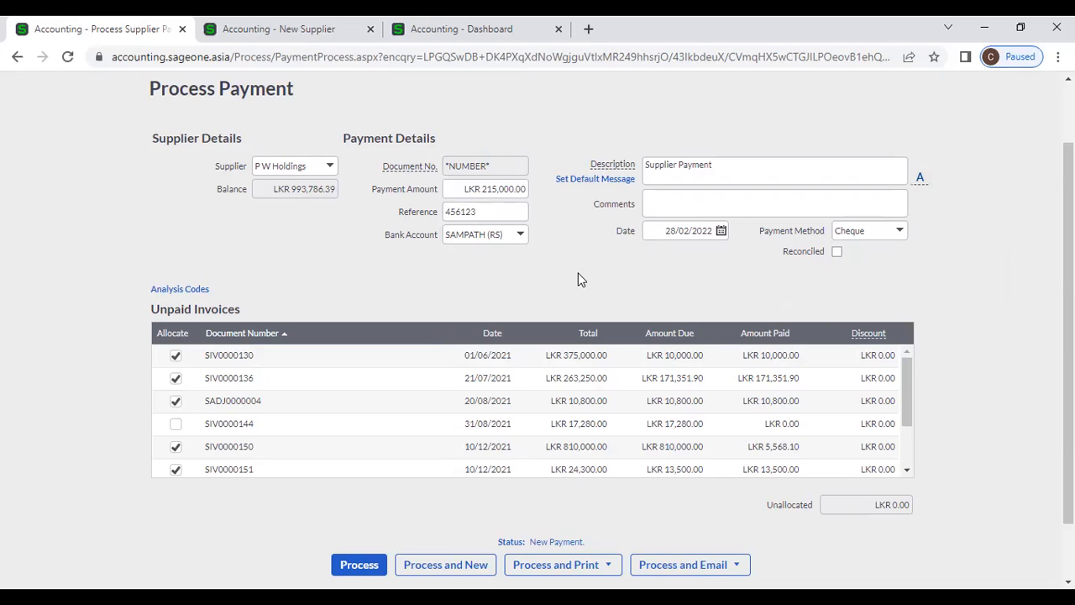
- Keep SAMPATH (RS) as the bank account, then go to the New Supplier page
left_click(520, 236)
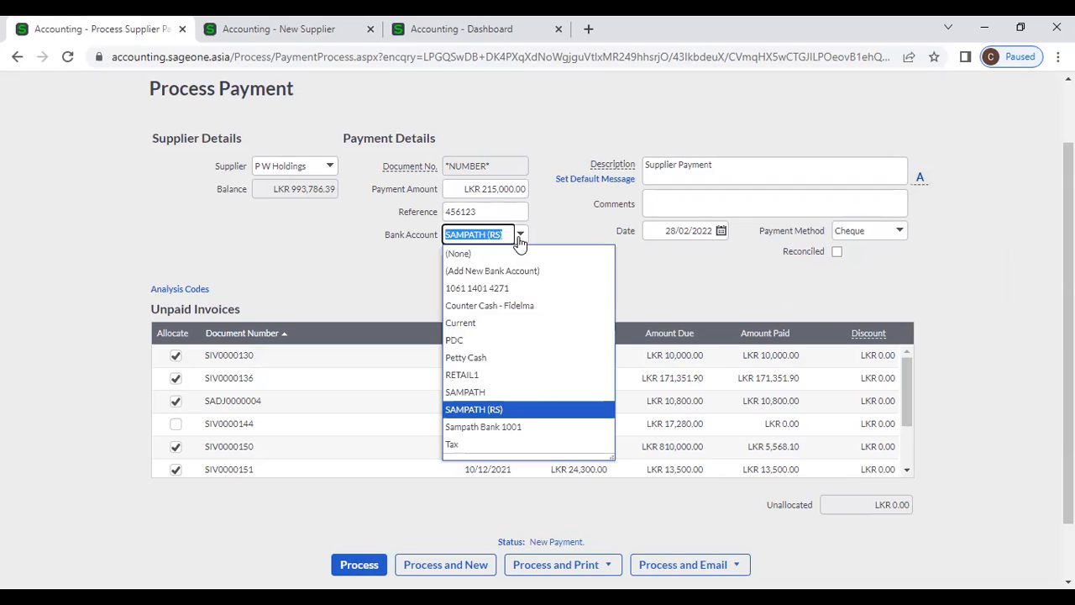
left_click(474, 132)
left_click(312, 30)
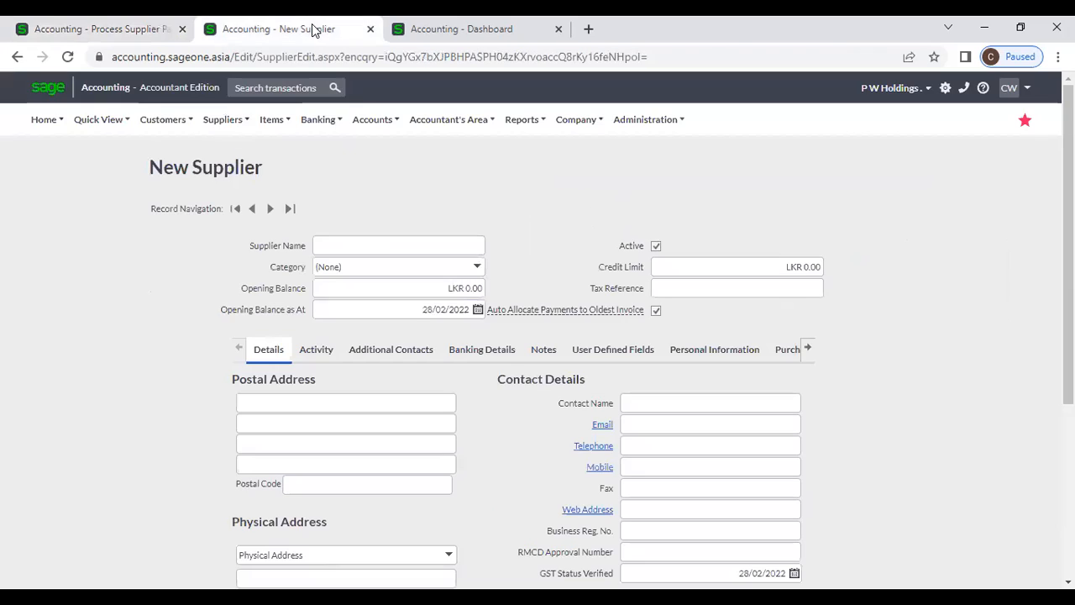
- Open a blank New Bank Account form via Banking, then return to the payment tab
left_click(328, 120)
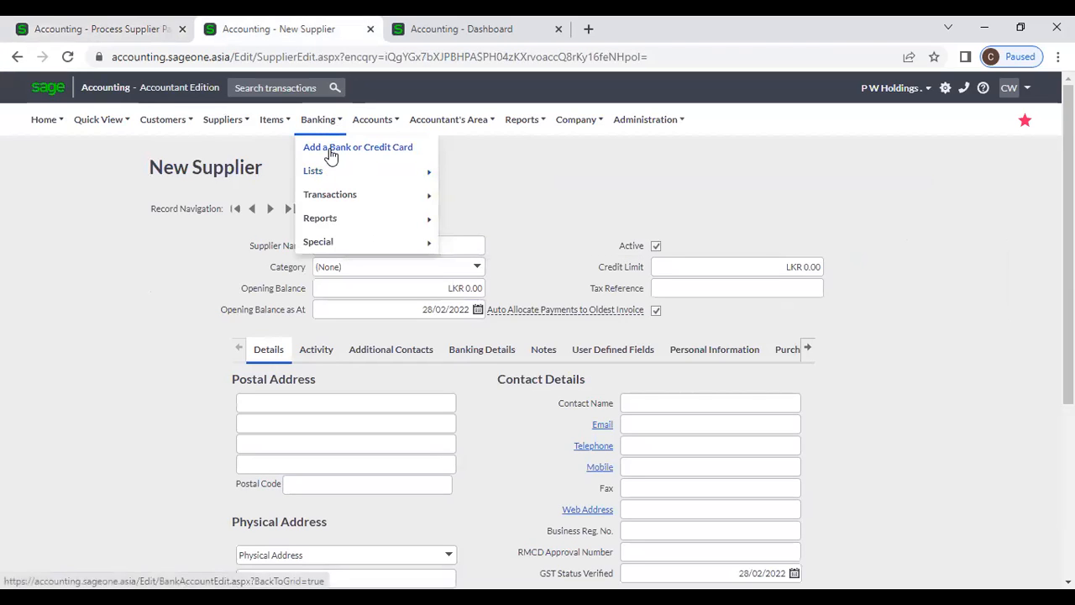
left_click(331, 155)
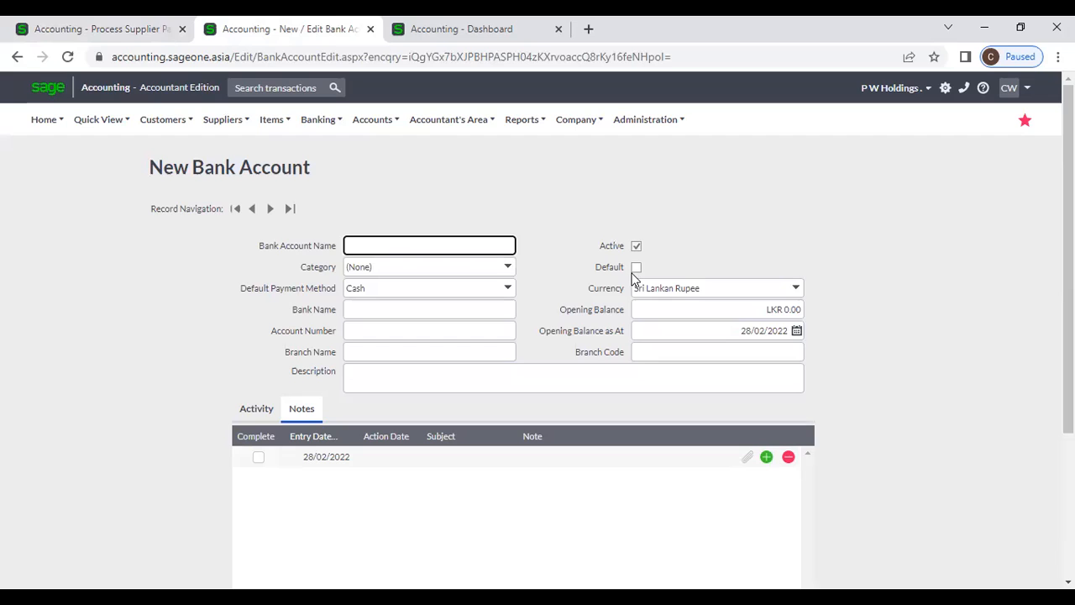
left_click(113, 33)
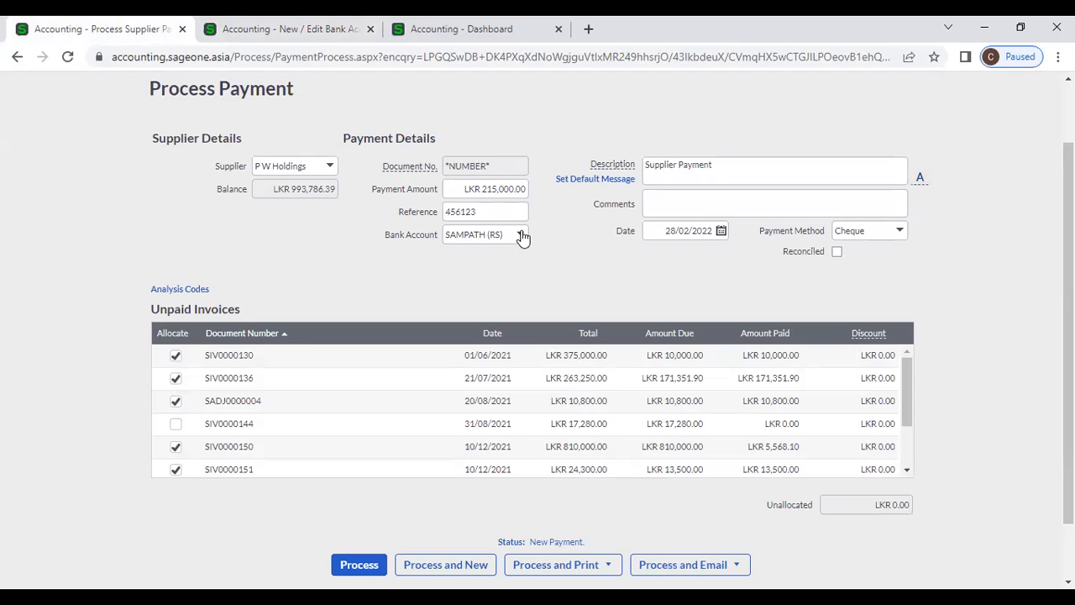
- Check the payment's Description, Comments and Date fields, leaving them unchanged
left_click(729, 162)
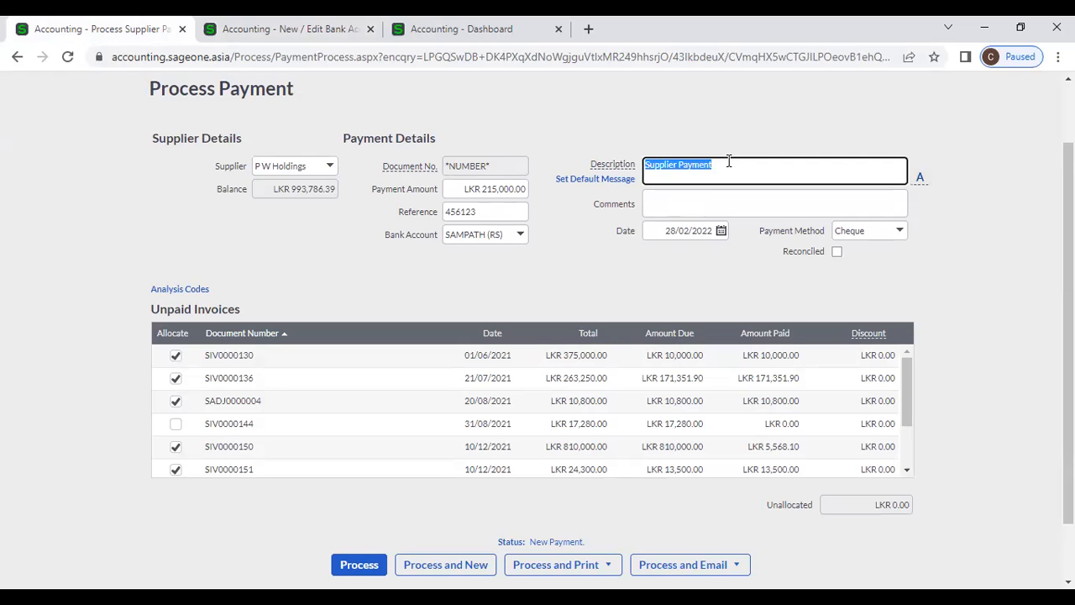
left_click(725, 208)
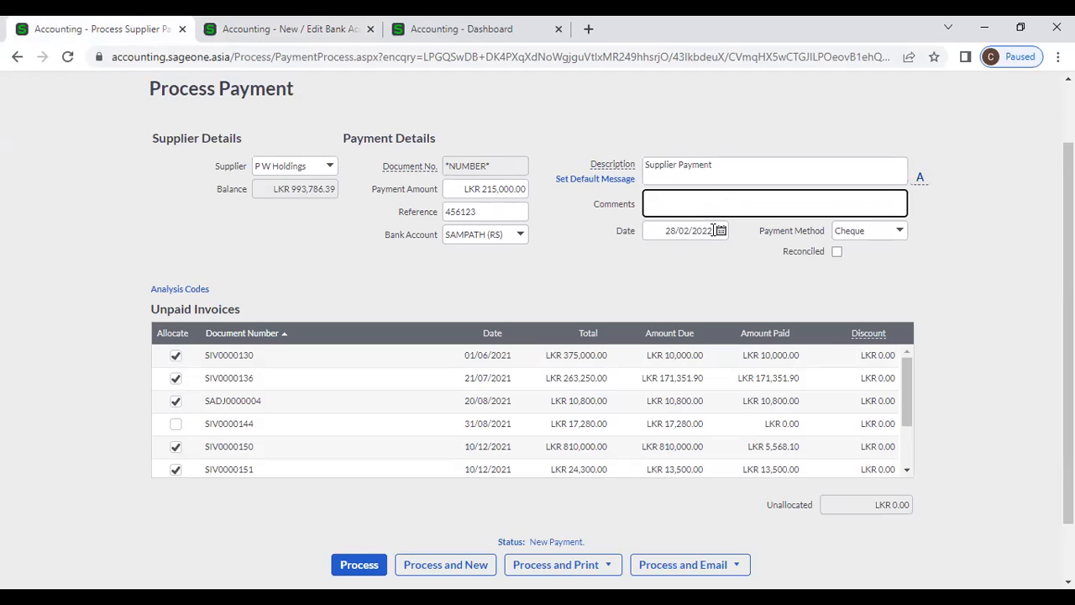
left_click(712, 233)
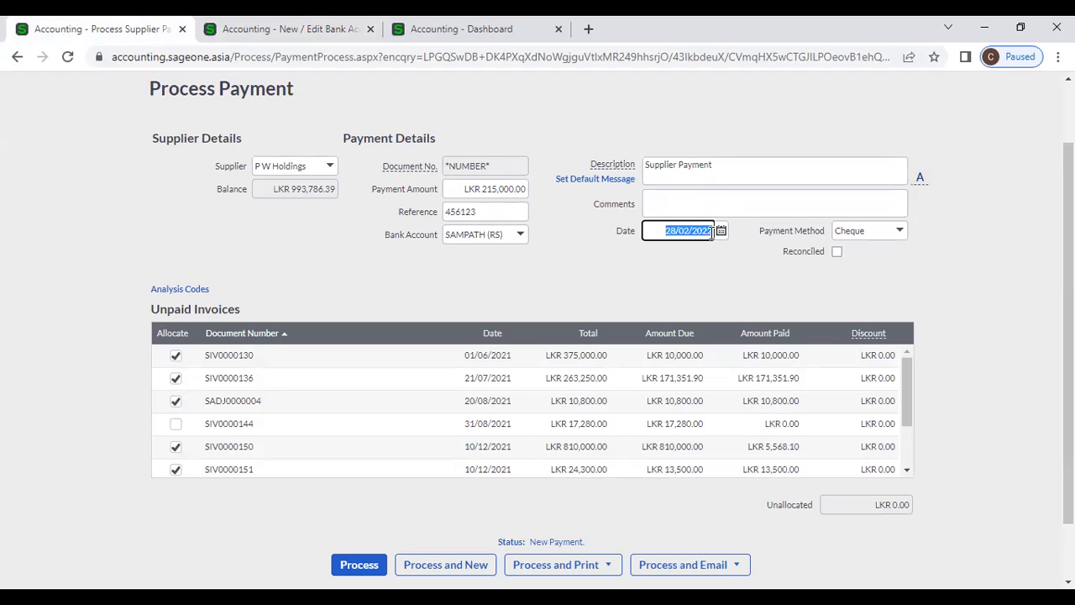
left_click(688, 273)
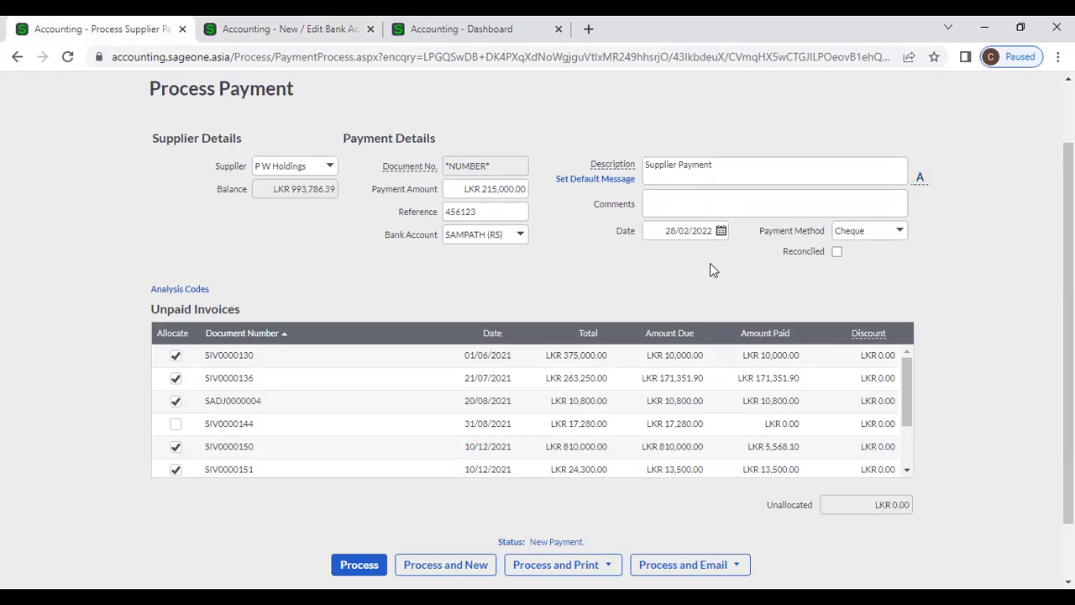
left_click(278, 29)
left_click(18, 59)
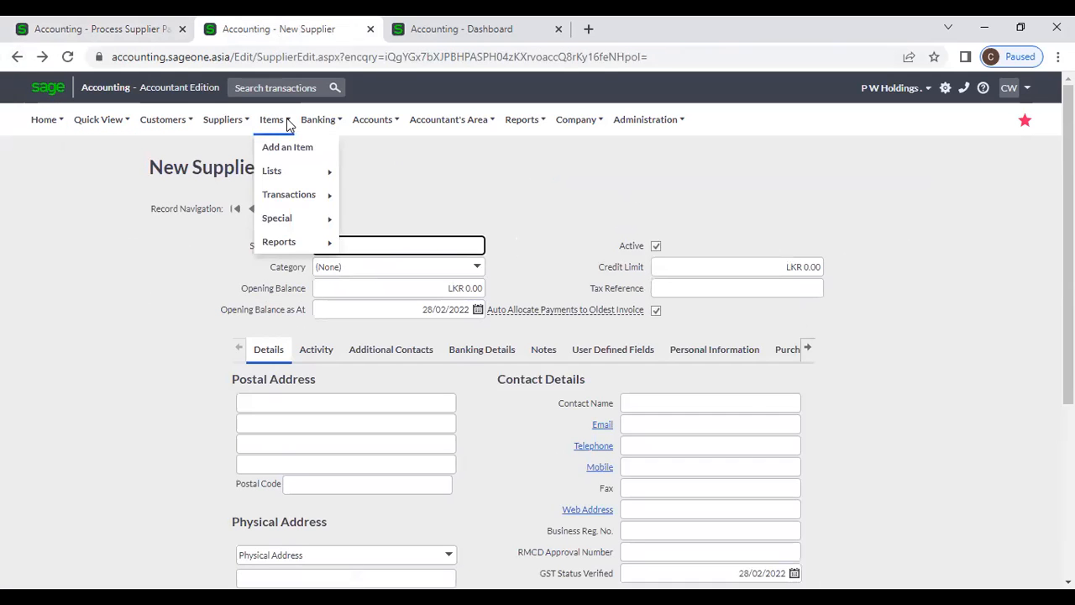
mouse_move(318, 119)
mouse_move(436, 175)
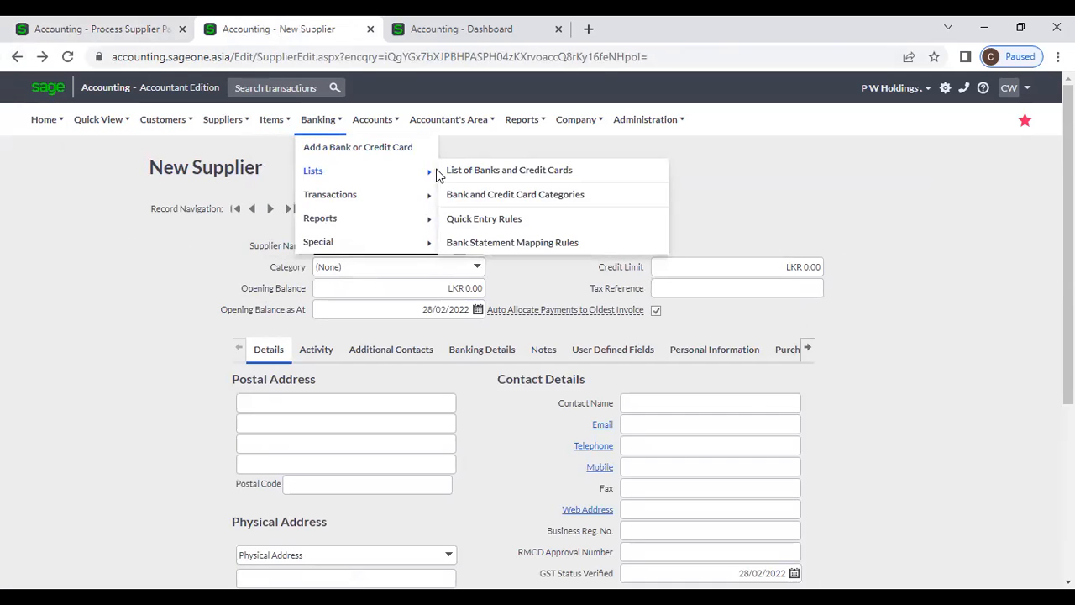
left_click(521, 175)
scroll(661, 315, "down", 2)
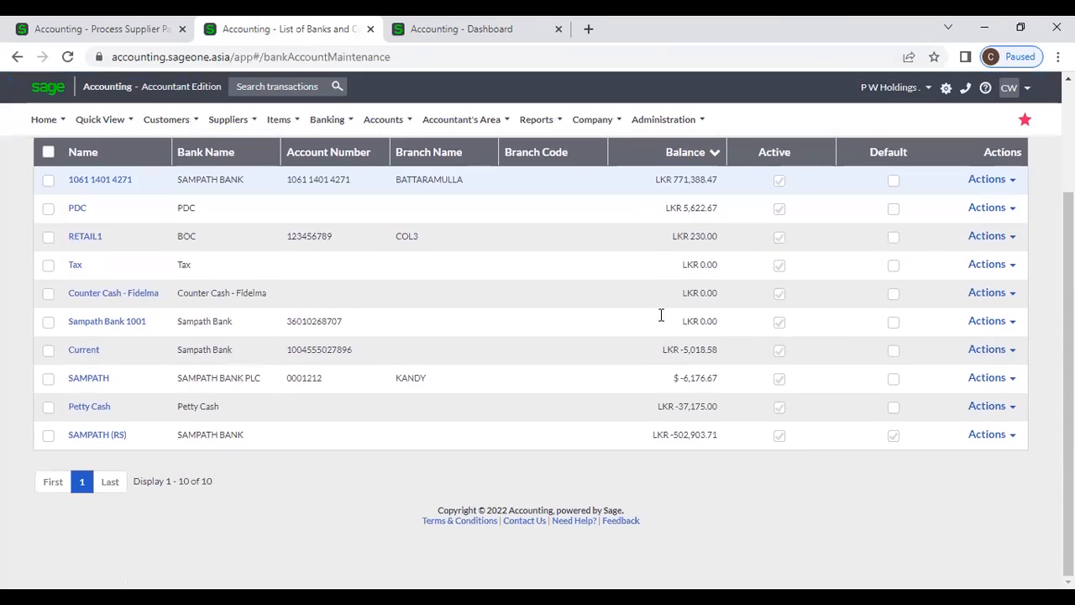
left_click(48, 436)
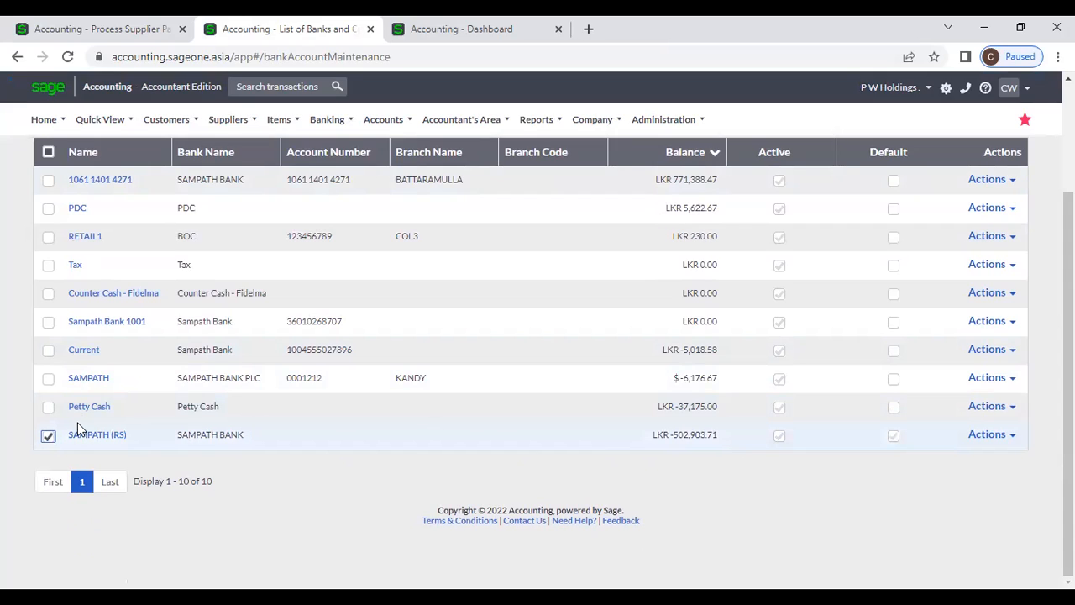
left_click(120, 32)
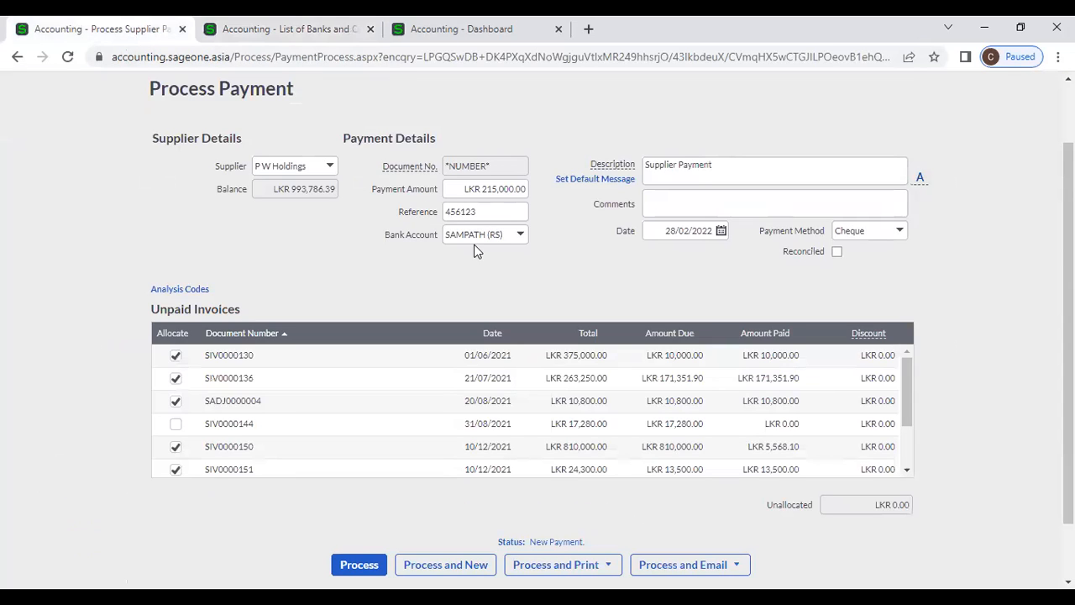
left_click(330, 23)
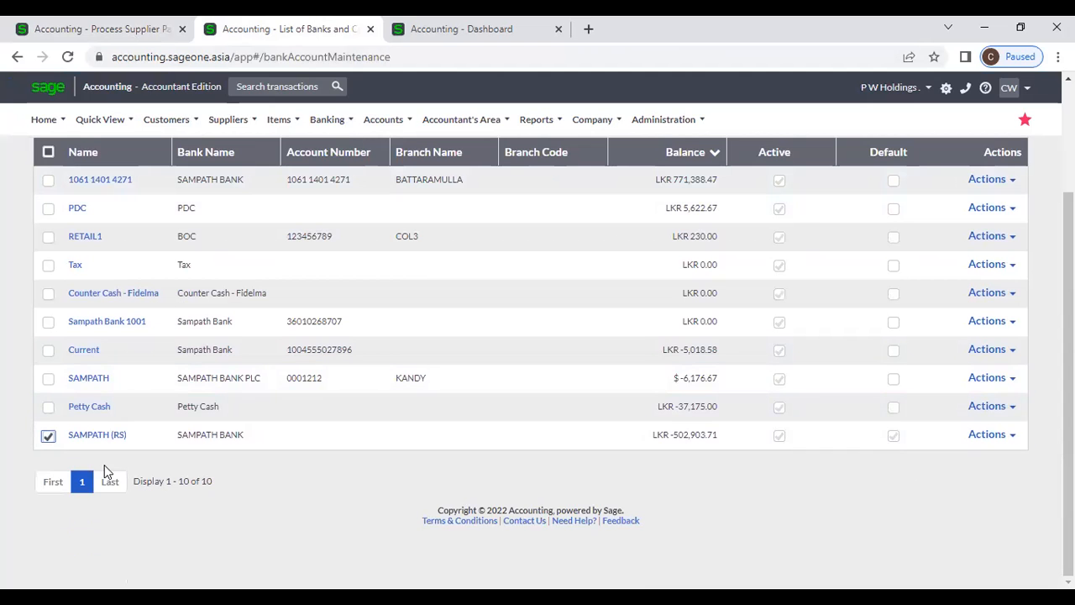
left_click(100, 437)
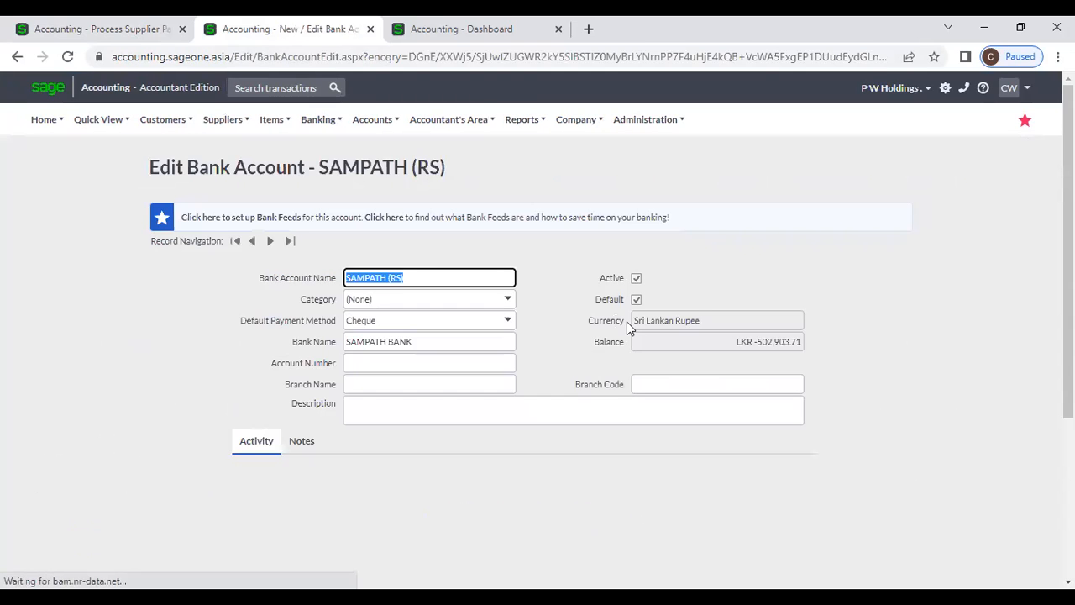
left_click_drag(240, 322, 340, 322)
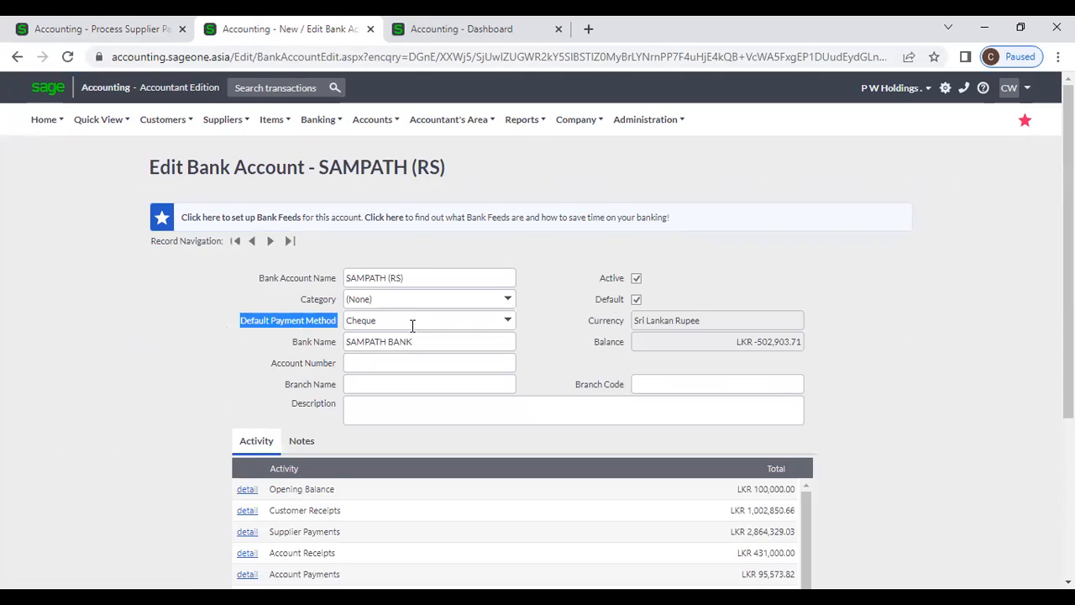
left_click(118, 29)
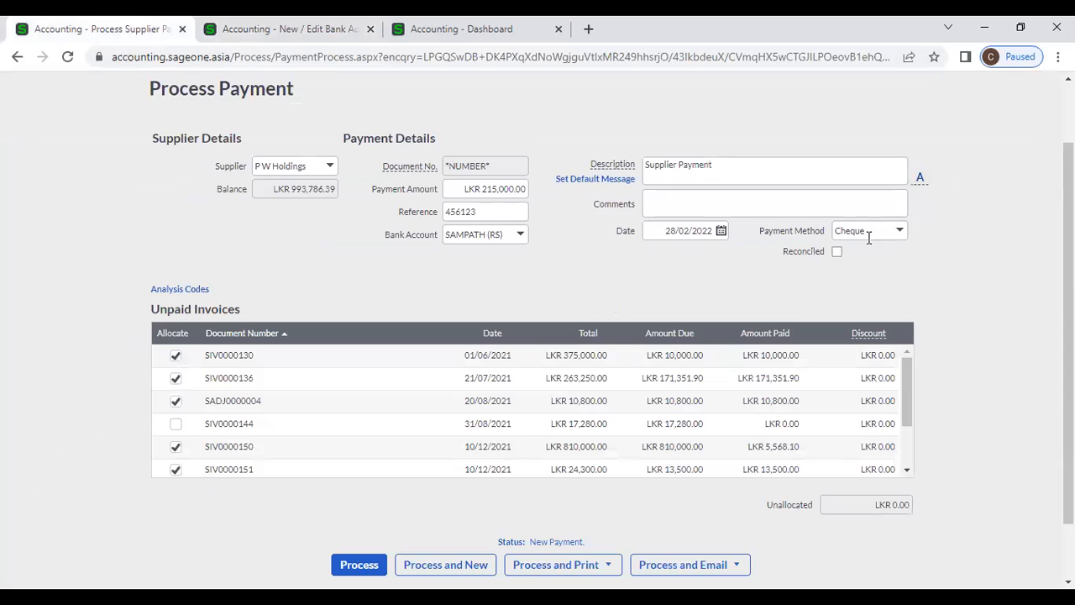
- Set the payment method to Credit Card
left_click(898, 234)
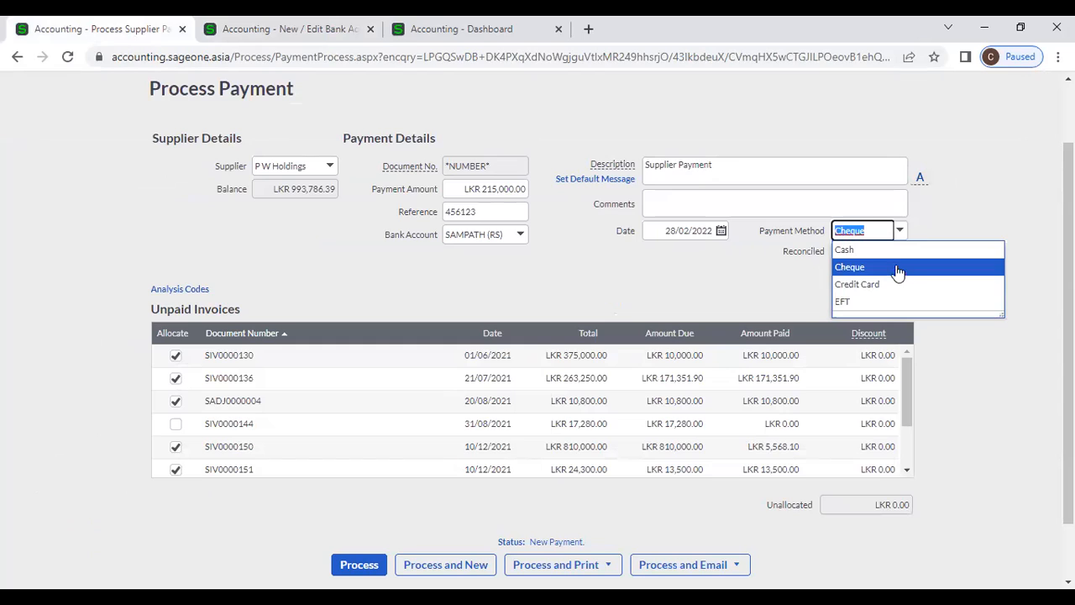
left_click(898, 289)
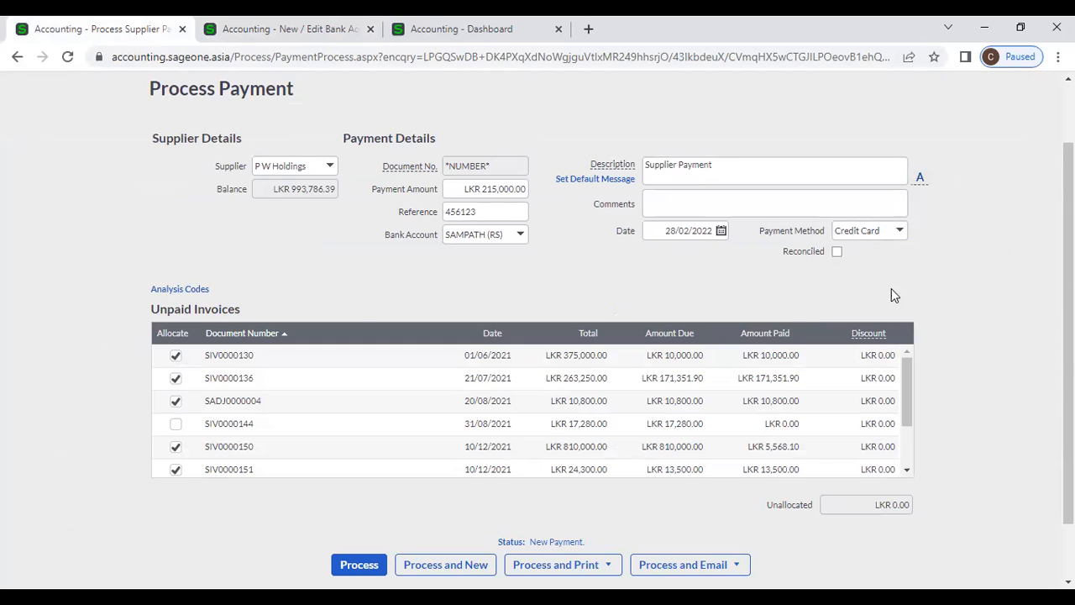
scroll(622, 378, "down", 2)
scroll(935, 458, "down", 2)
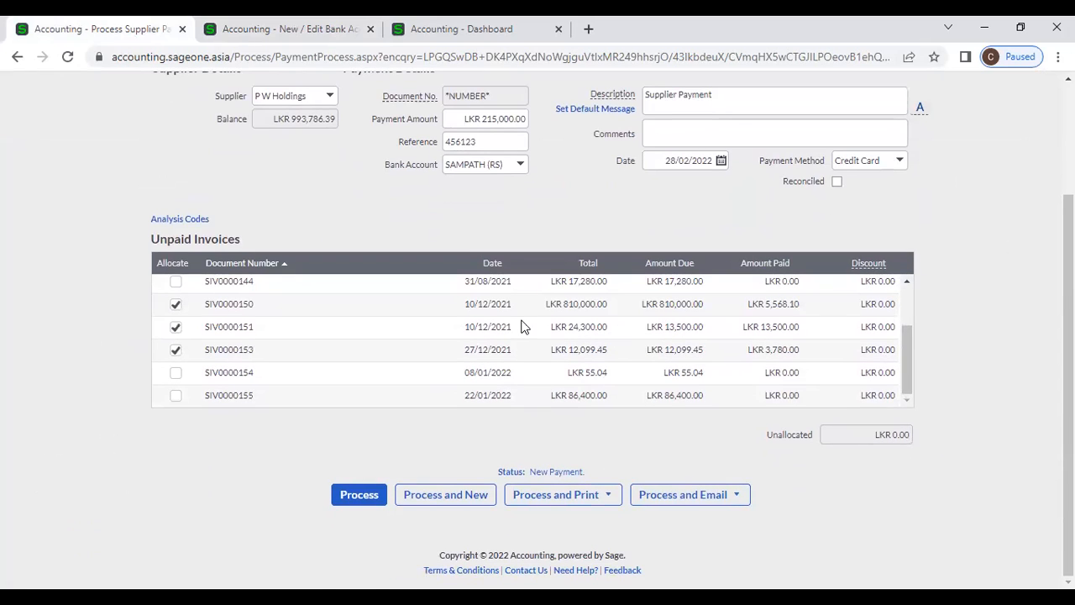
- Expand Analysis Codes and set Department to Sales, leaving Job and Area as None
left_click(190, 222)
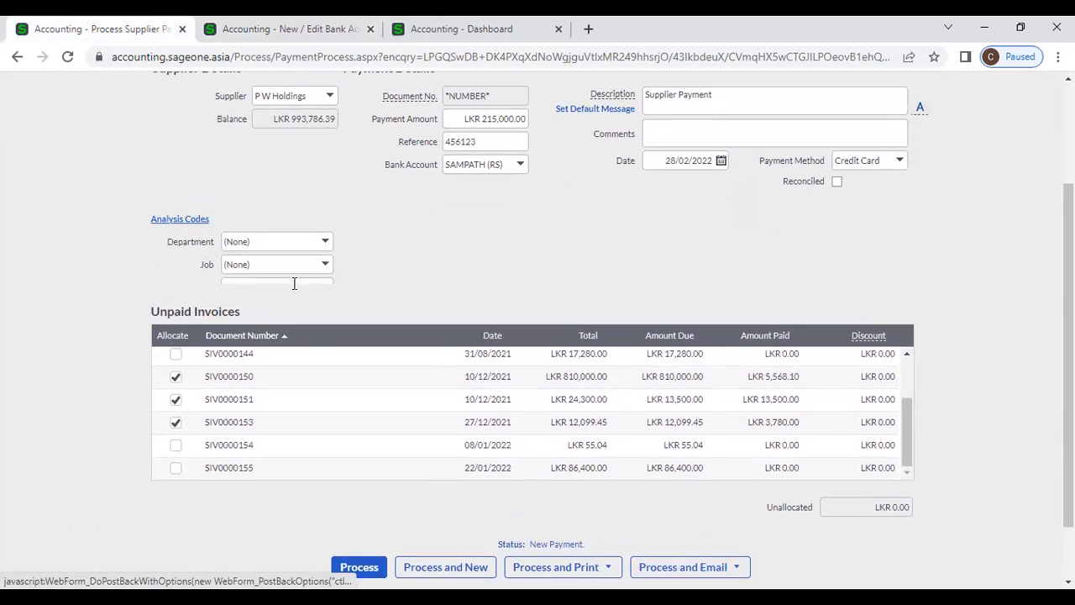
left_click(155, 224)
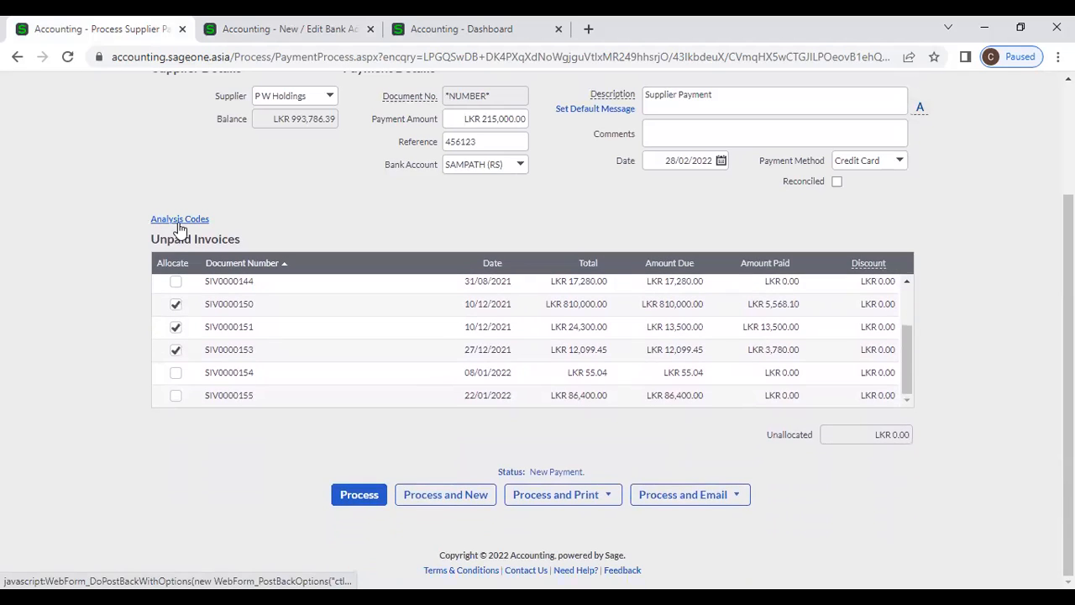
left_click(177, 221)
left_click(326, 244)
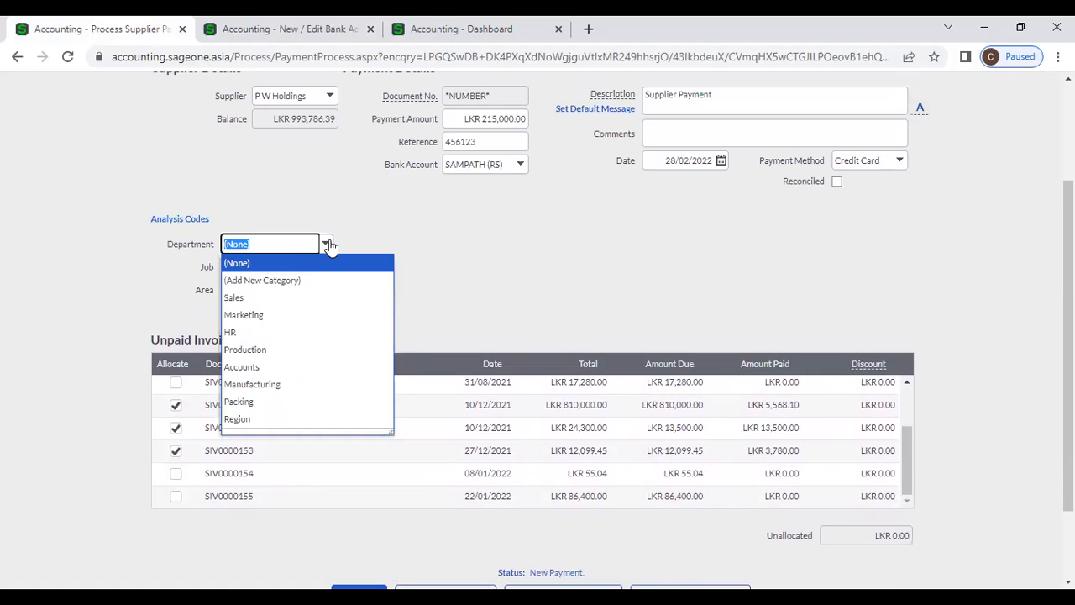
left_click(308, 297)
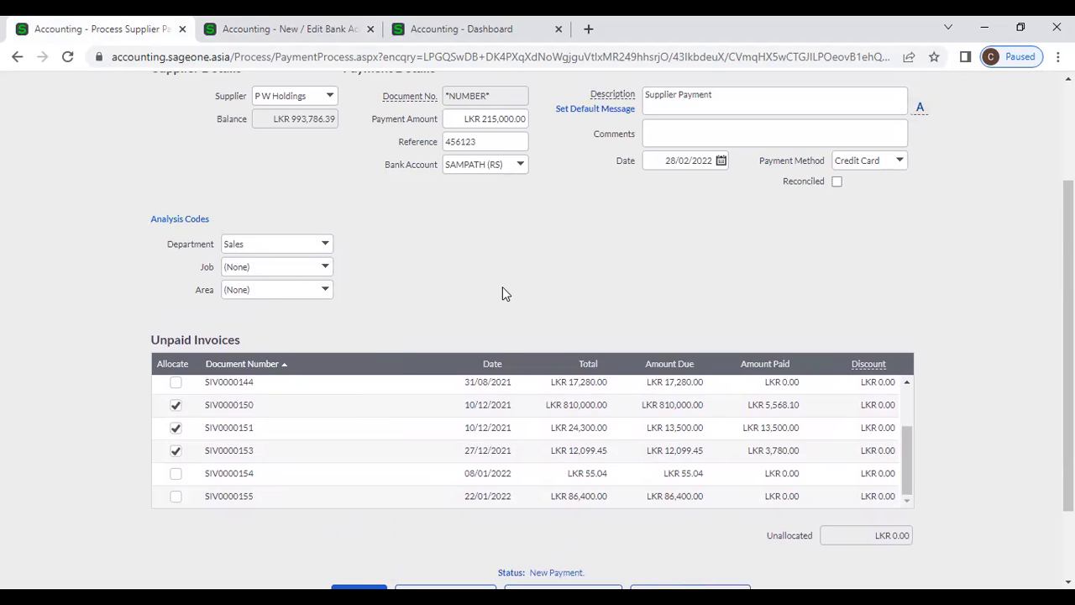
scroll(504, 293, "down", 2)
scroll(503, 286, "up", 5)
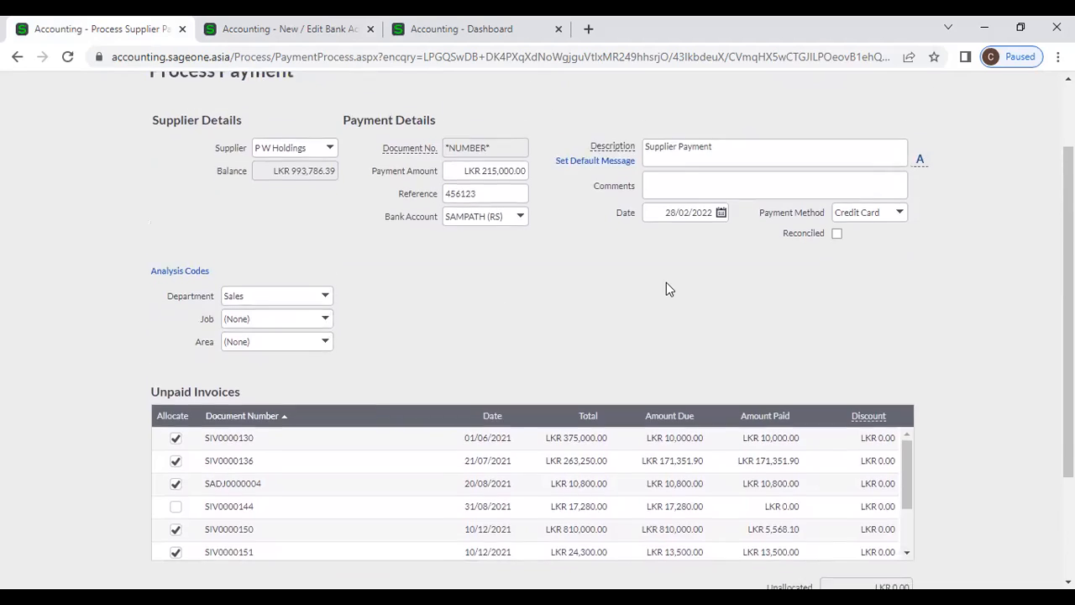
scroll(668, 288, "down", 3)
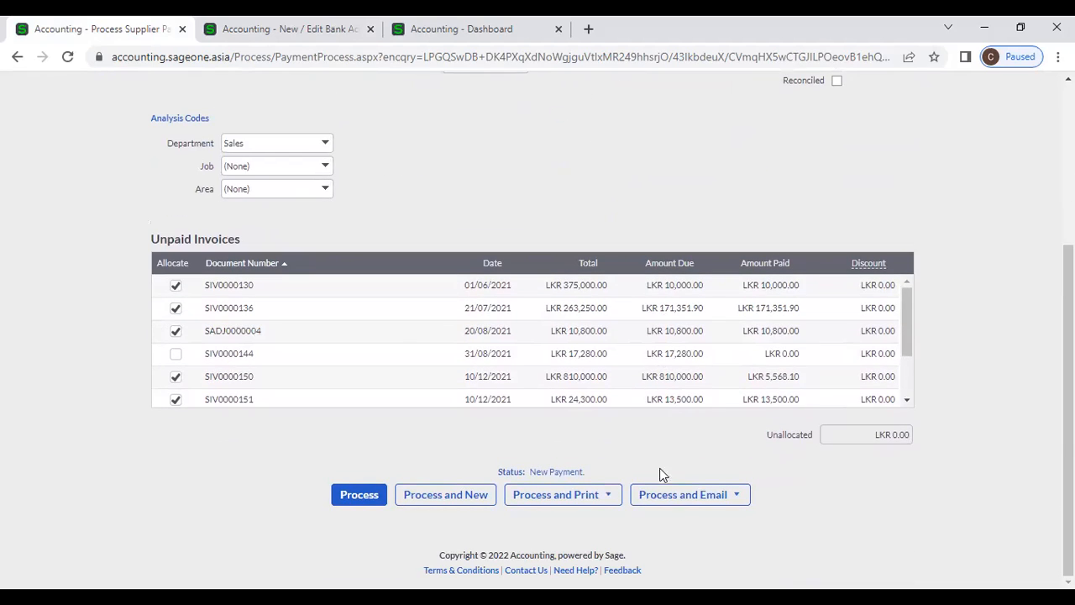
left_click(729, 495)
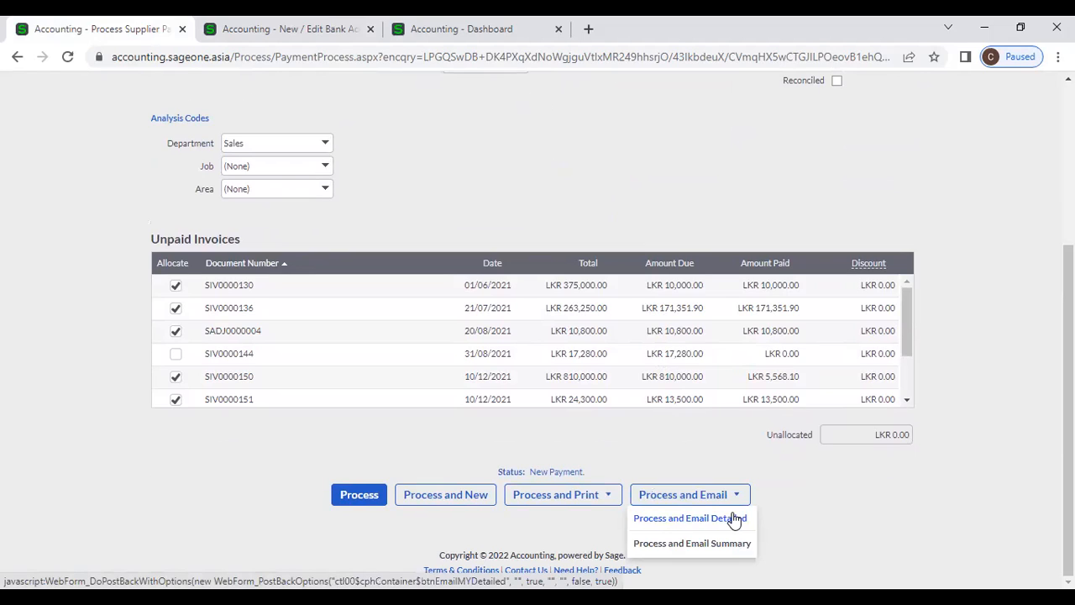
- Process the payment as PAY0000128 with Process and Email Detailed, then cancel the email
left_click(734, 518)
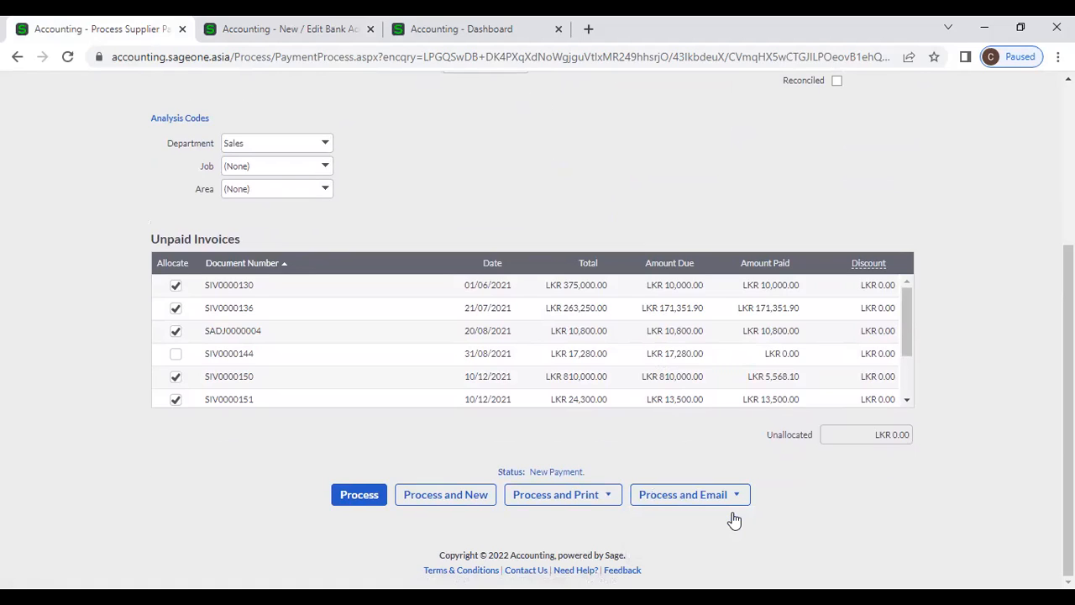
left_click(735, 498)
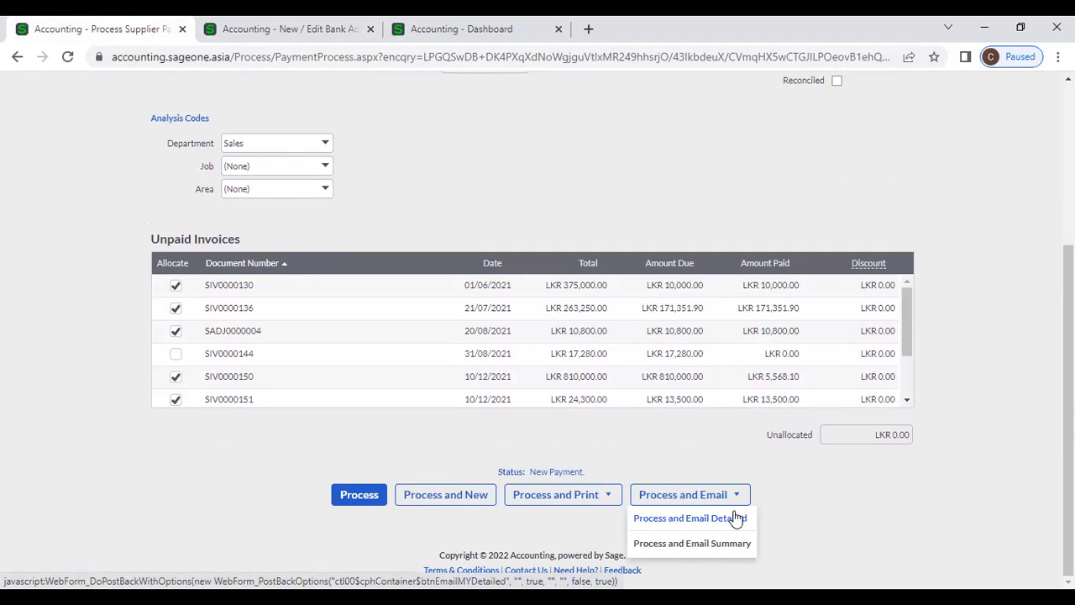
left_click(736, 518)
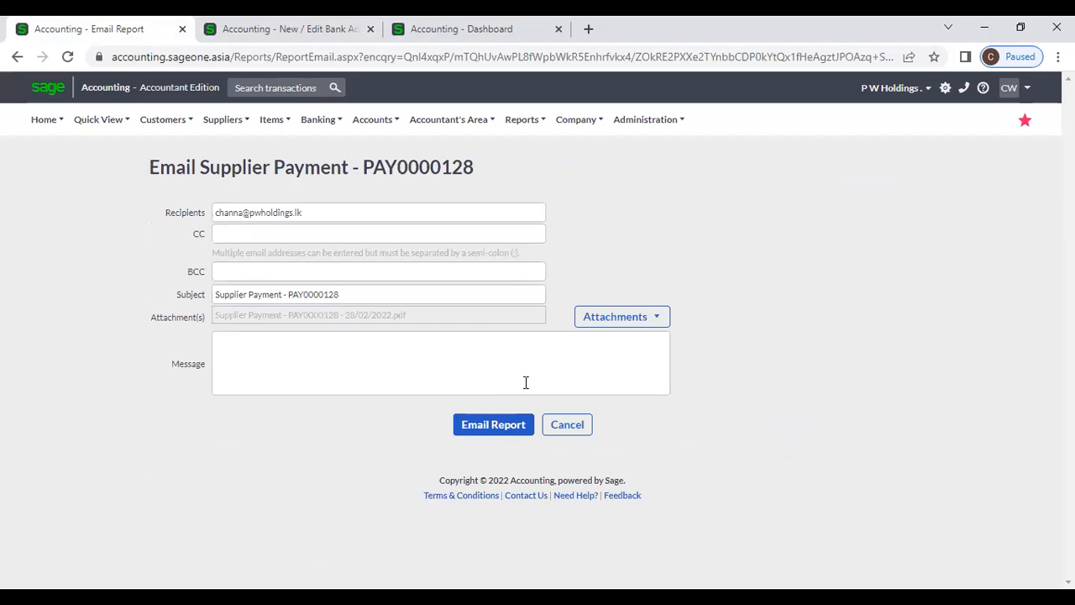
left_click(549, 427)
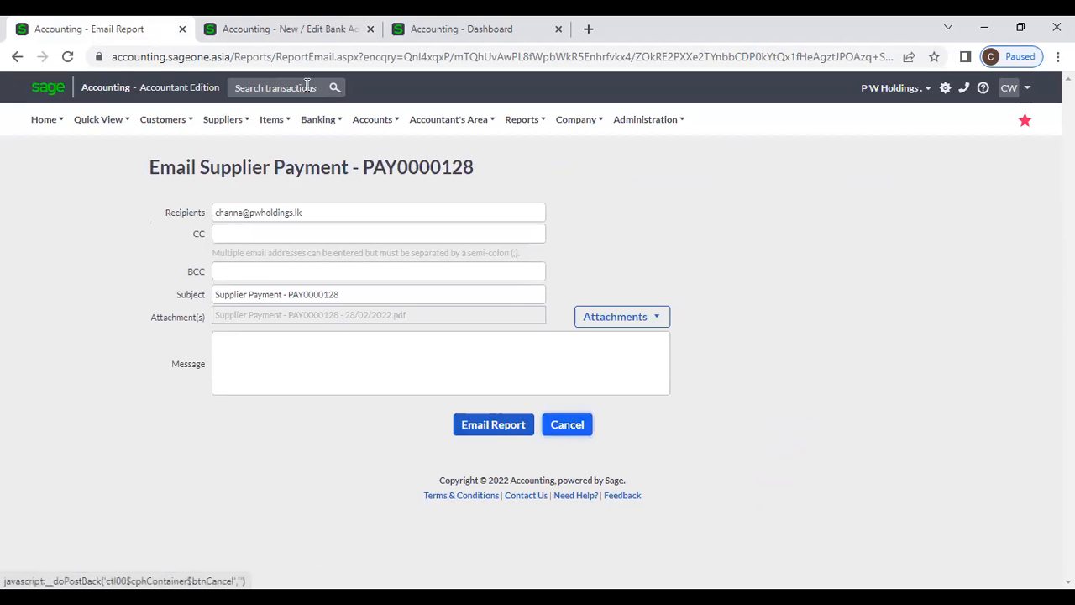
- Open payment PAY0000128 from the Supplier Payments list
mouse_move(342, 207)
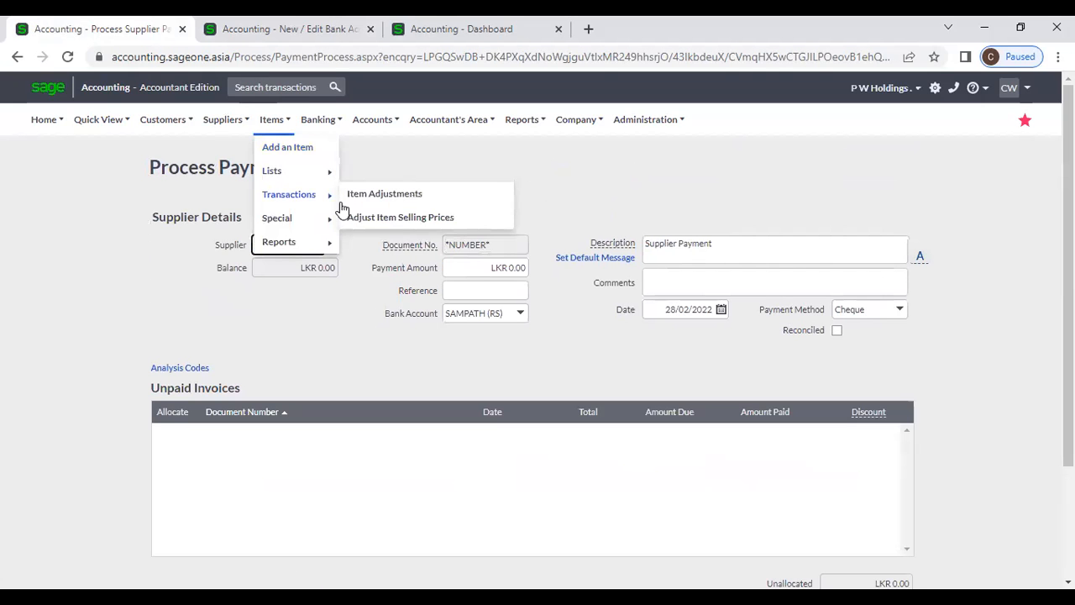
mouse_move(223, 119)
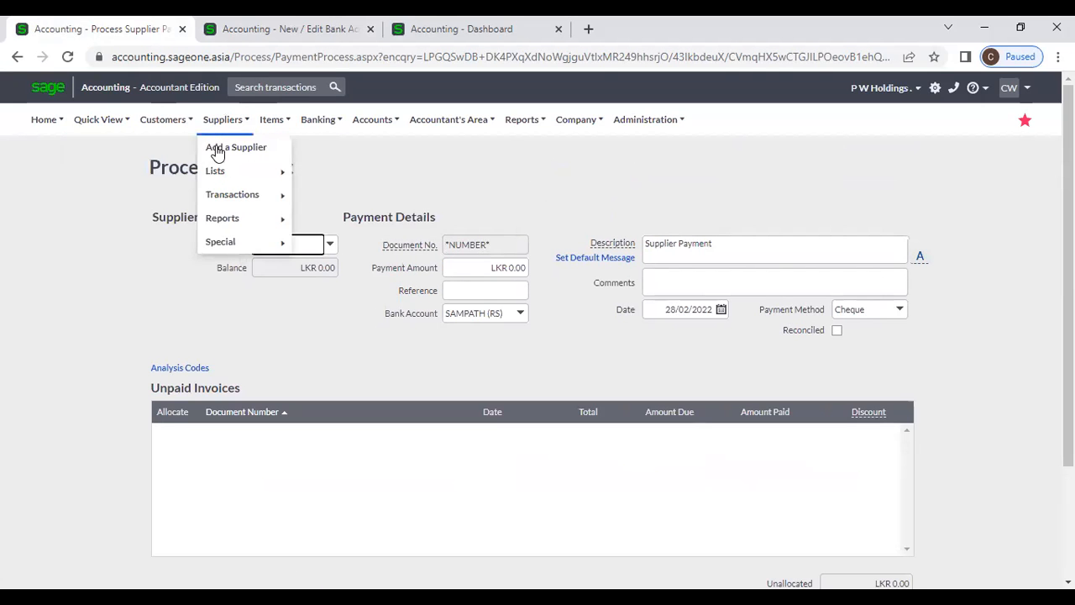
mouse_move(235, 195)
left_click(379, 267)
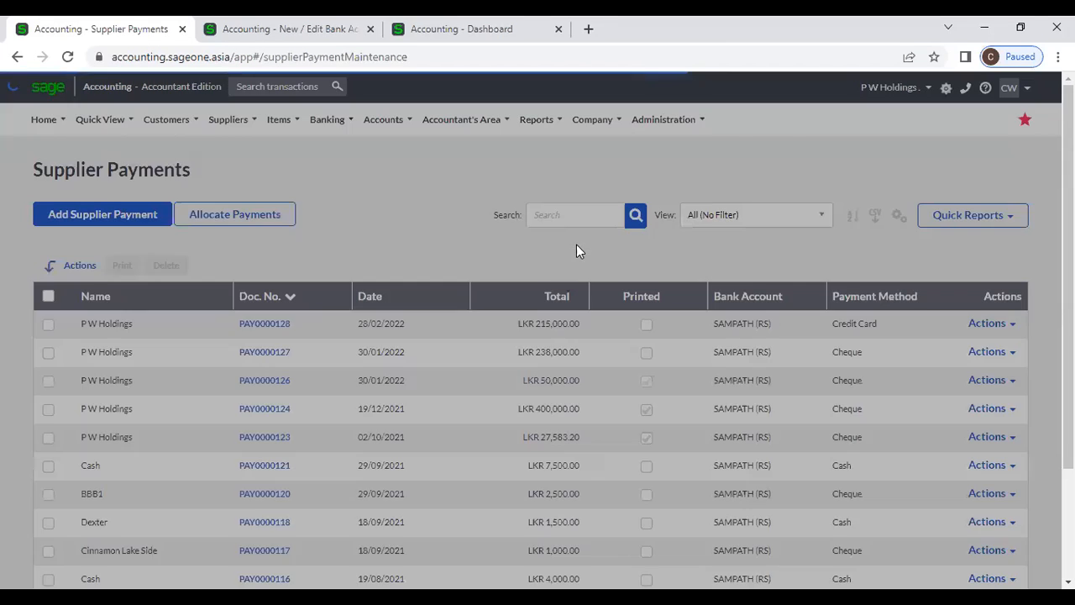
left_click(275, 325)
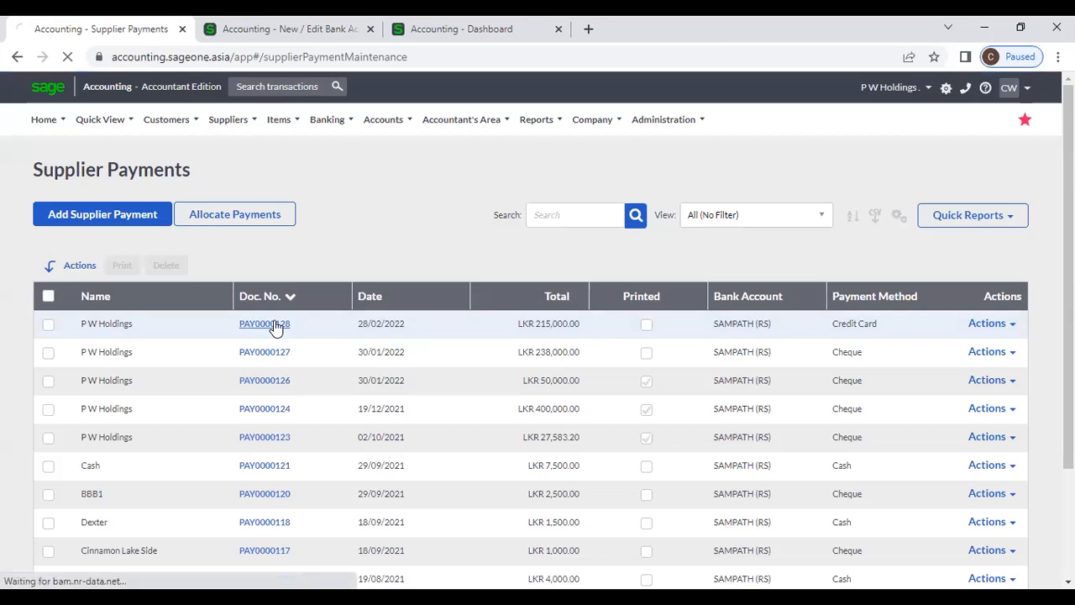
- Print a detailed copy of PAY0000128 and open the downloaded PDF
scroll(656, 454, "down", 2)
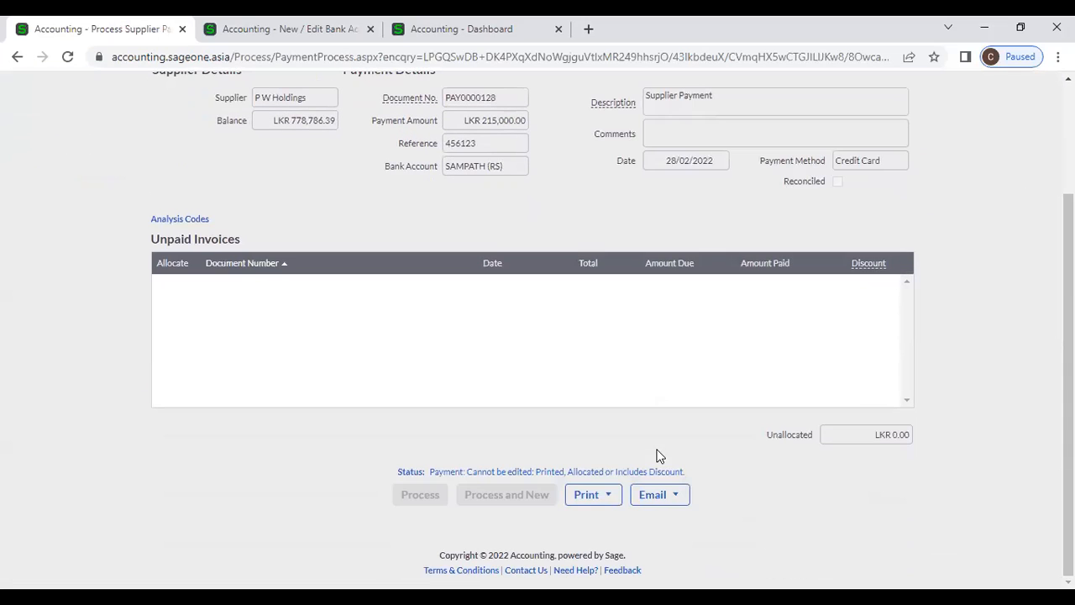
left_click(568, 498)
left_click(601, 518)
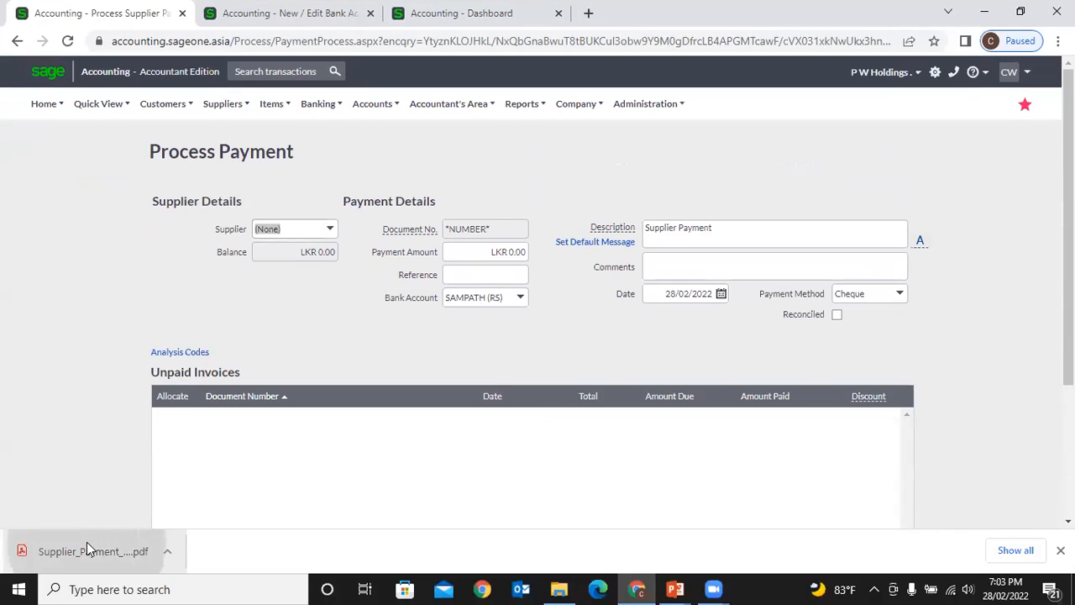
left_click(86, 563)
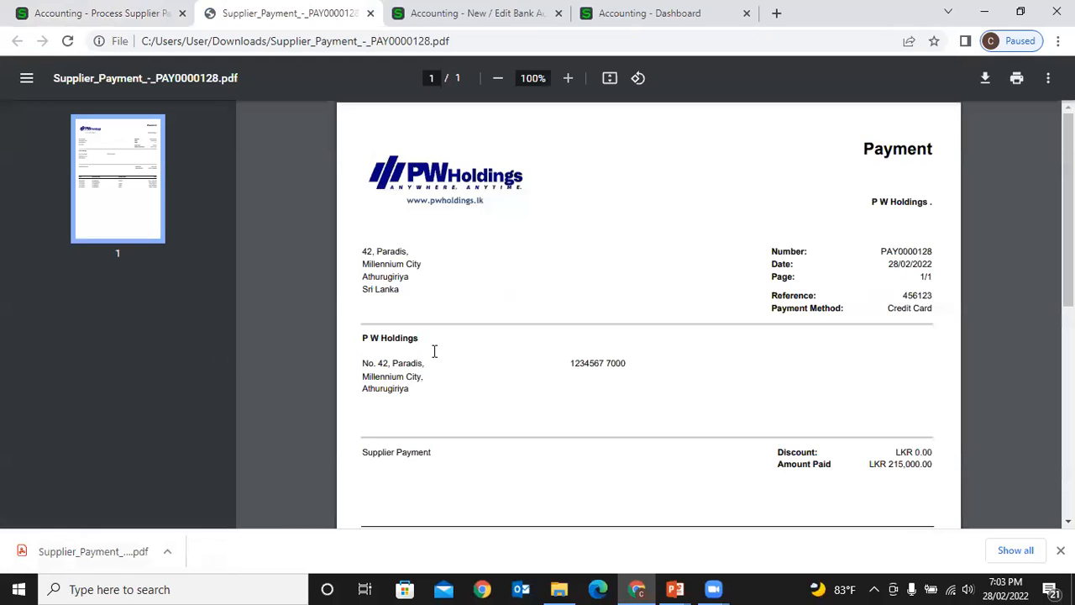
- Review the six invoices settled by PAY0000128 in the PDF, then return to the accounting tab
scroll(487, 408, "down", 3)
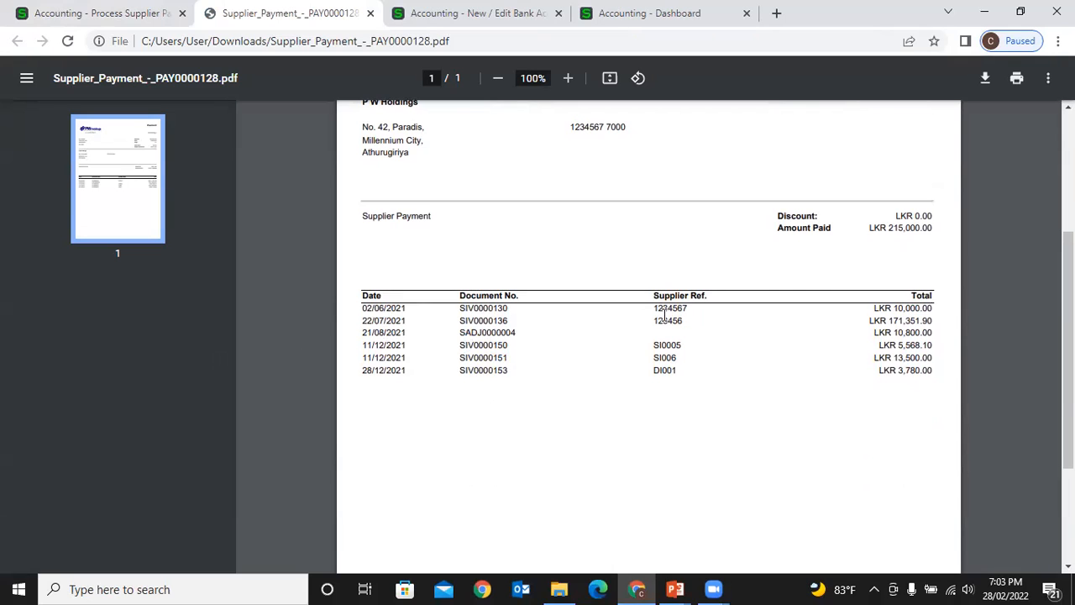
left_click(115, 12)
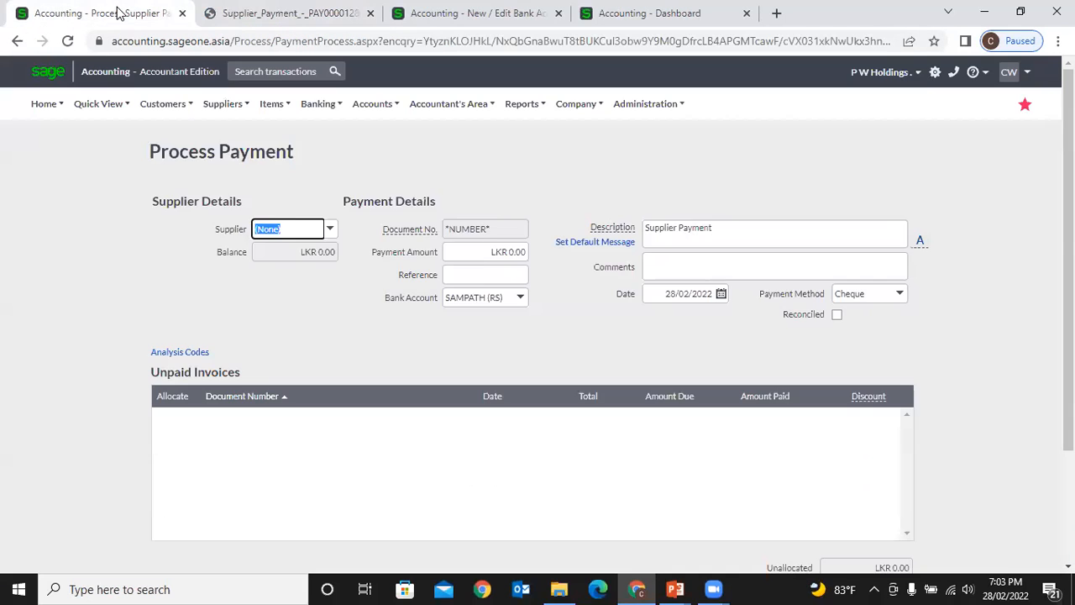
- Reopen payment PAY0000128 from Supplier Payments and print a detailed copy
scroll(621, 347, "down", 3)
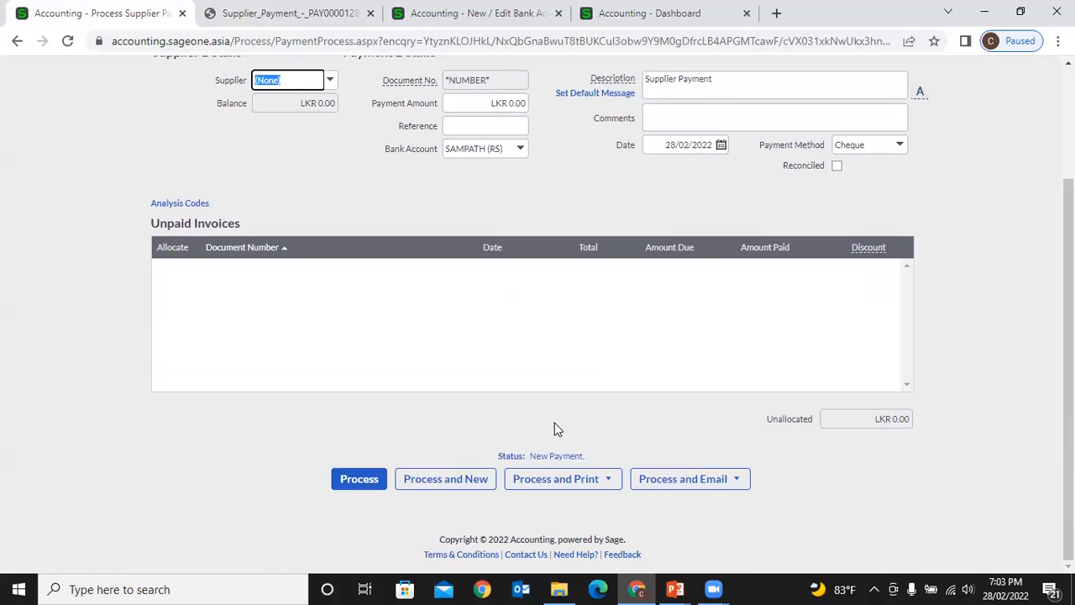
scroll(384, 389, "up", 3)
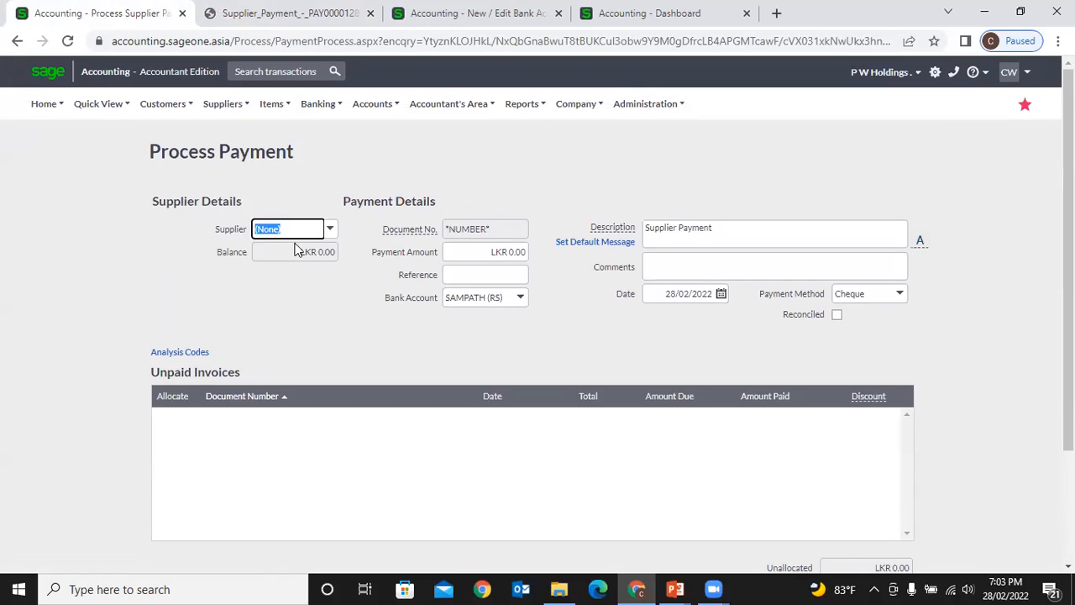
left_click(222, 103)
mouse_move(224, 166)
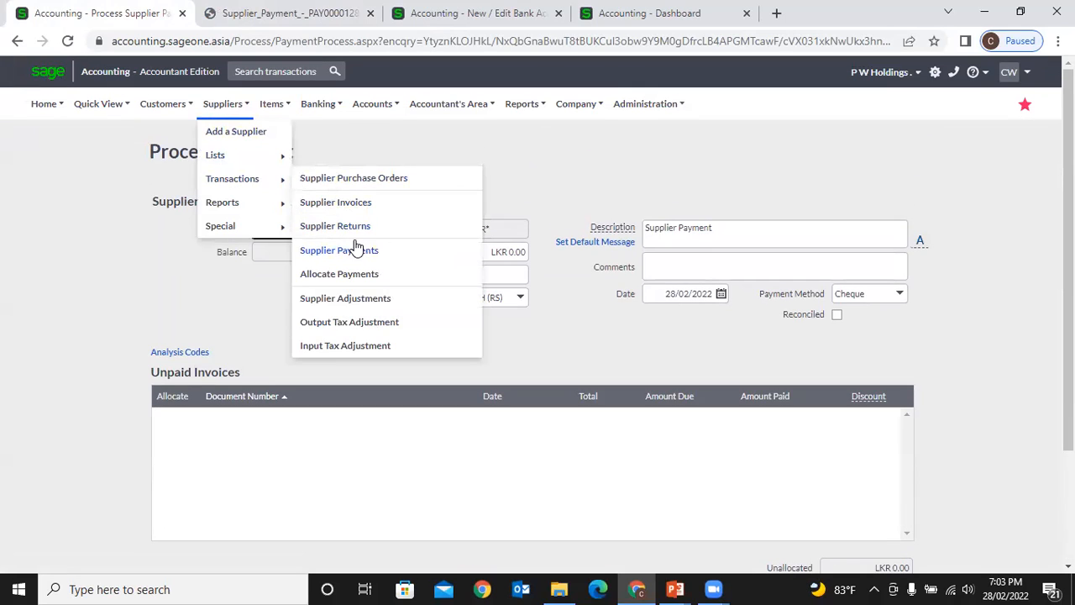
left_click(354, 252)
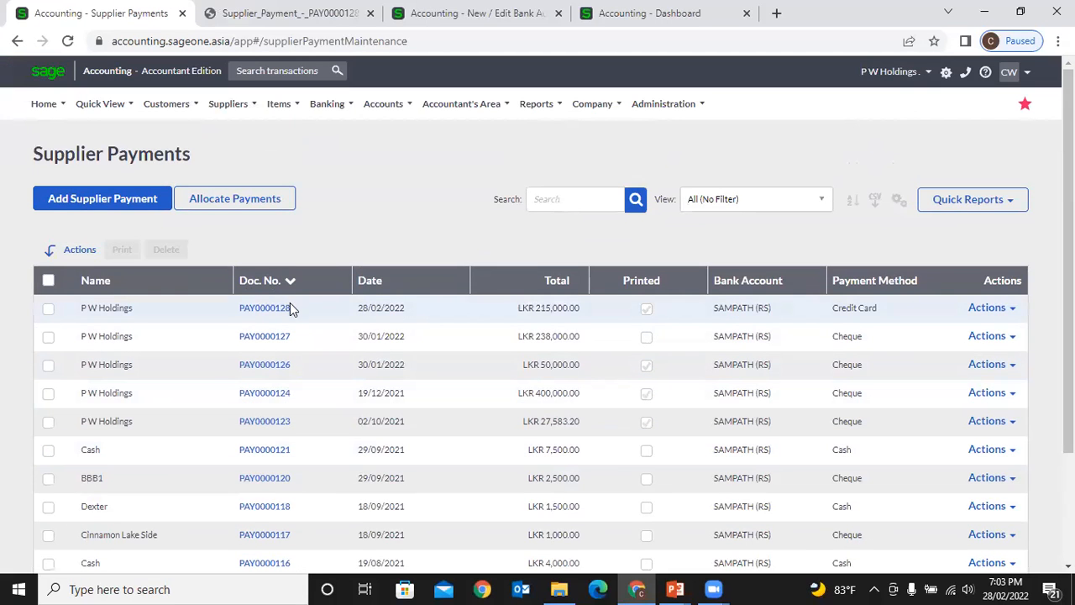
left_click(266, 313)
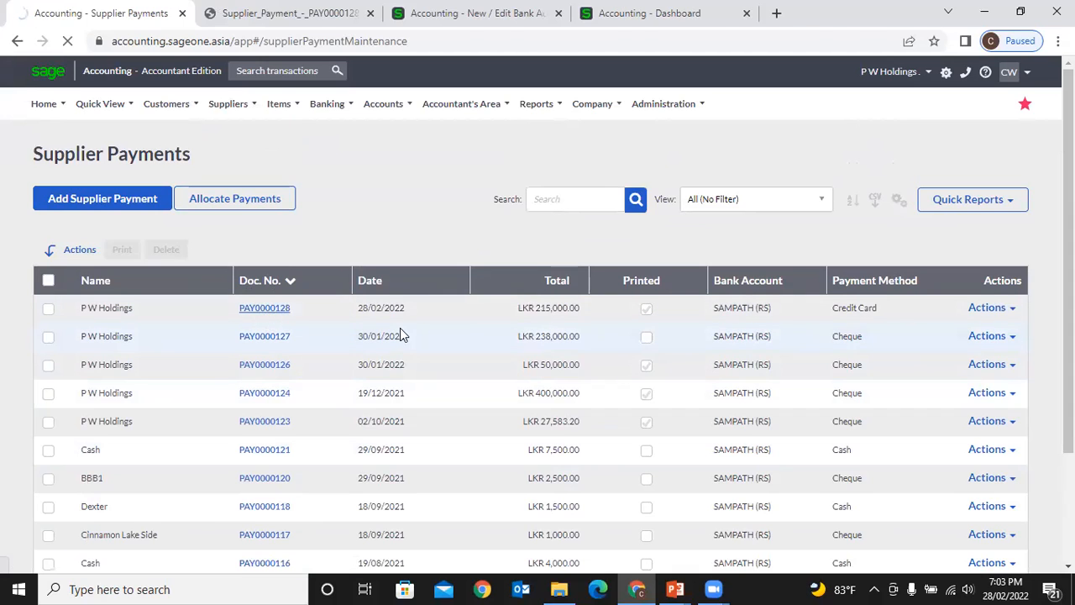
scroll(403, 335, "down", 1)
scroll(400, 334, "down", 2)
left_click(598, 477)
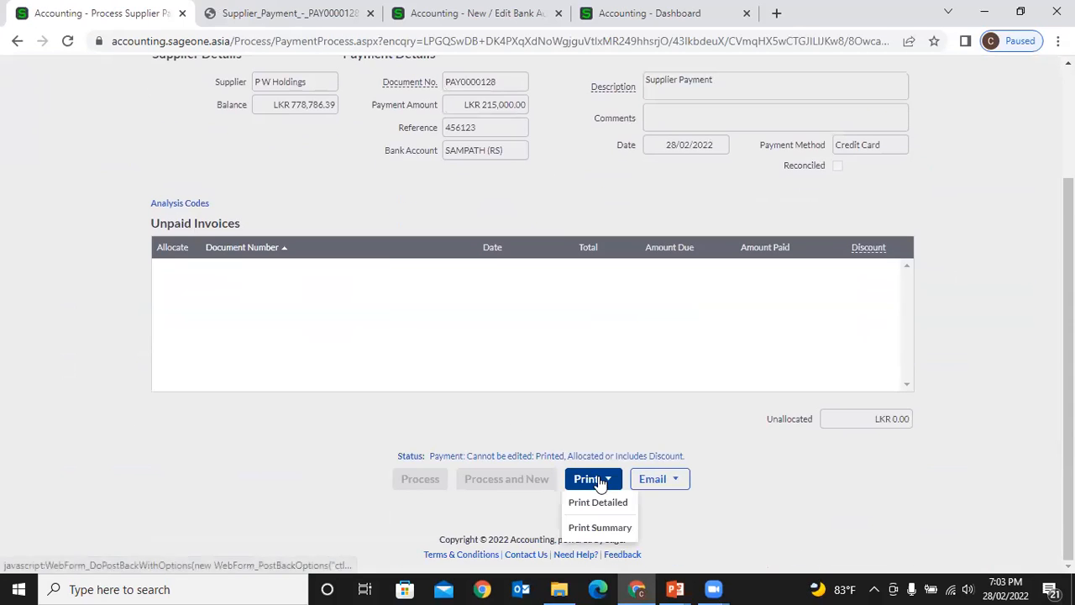
left_click(599, 501)
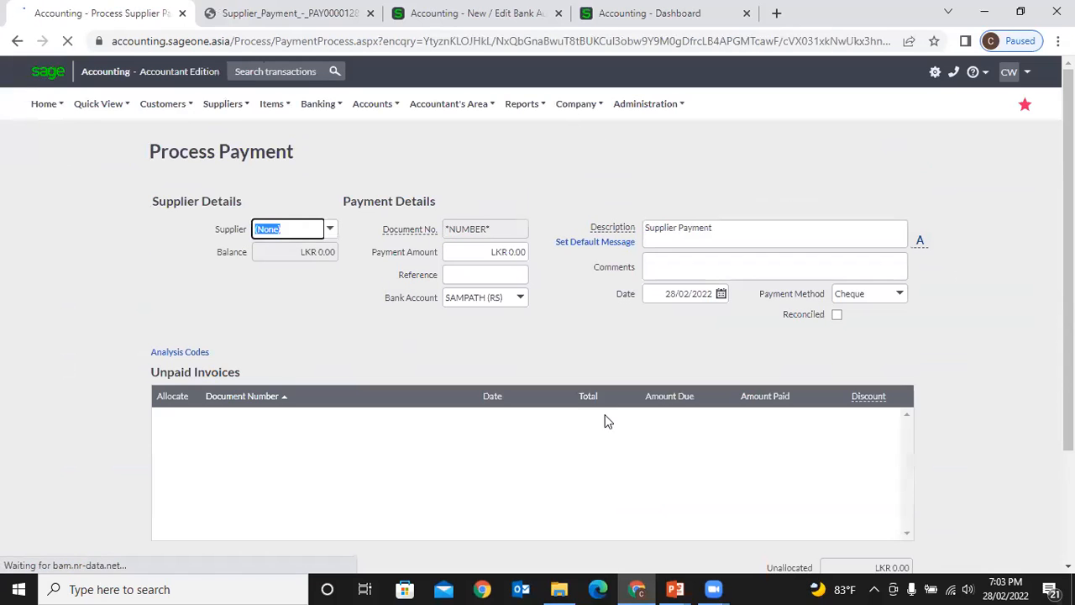
- View the downloaded PAY0000128 PDF, then close both payment PDF tabs
left_click(109, 550)
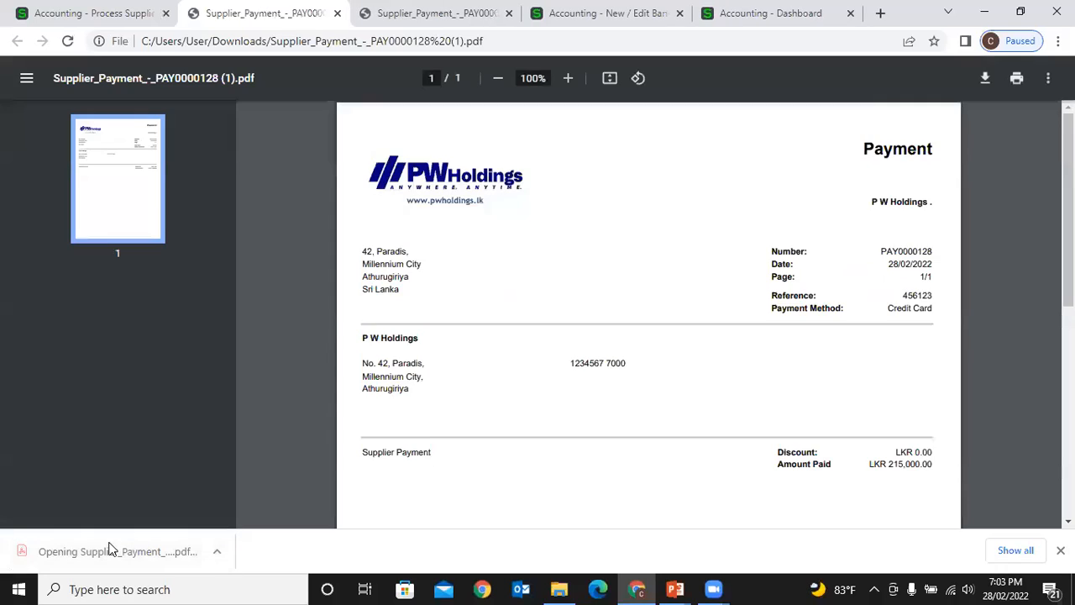
scroll(630, 444, "down", 4)
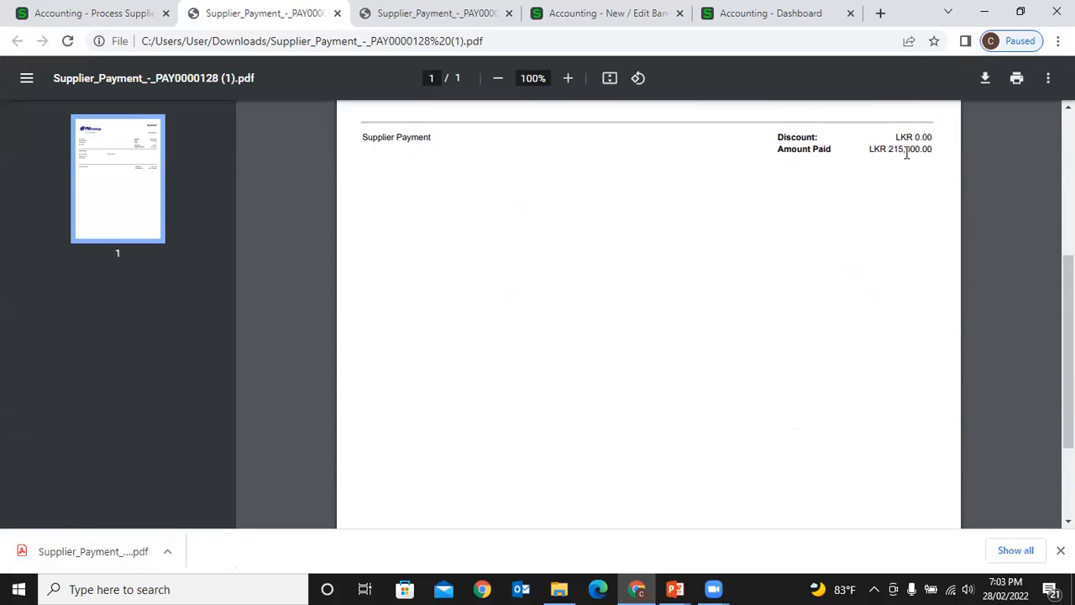
scroll(910, 143, "up", 4)
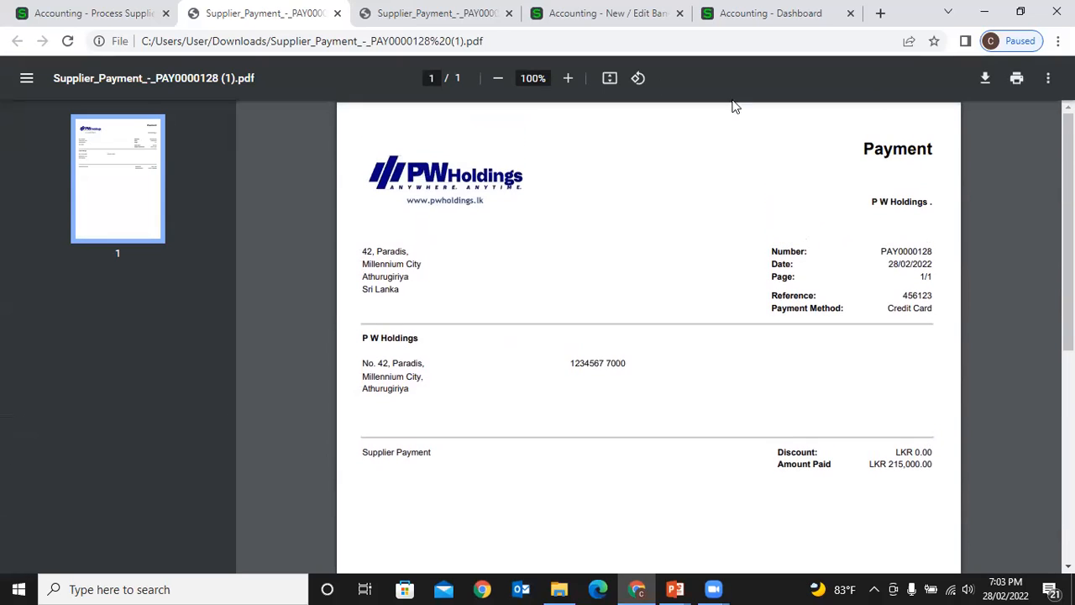
left_click(337, 14)
left_click(337, 14)
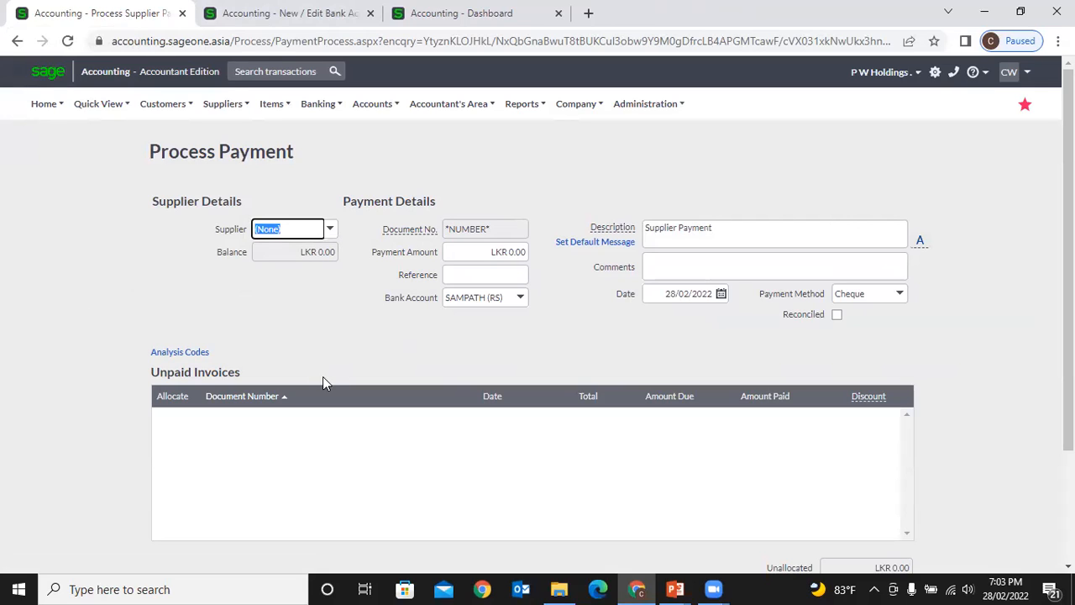
- Select P W Holdings as supplier, leaving the SIV0000144 discount at 0.00
left_click(330, 230)
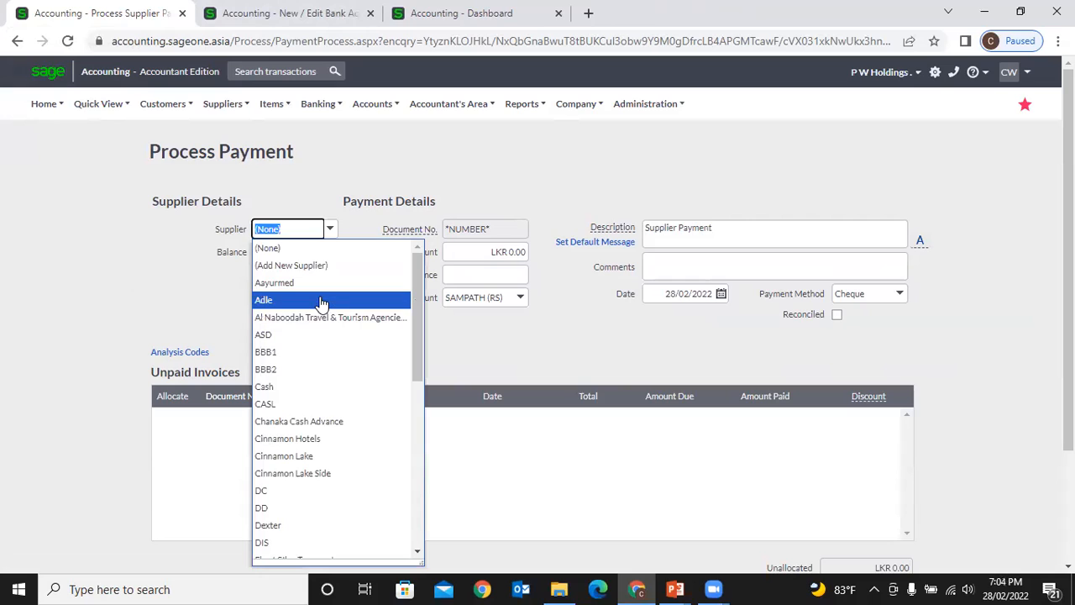
type("p")
left_click(300, 252)
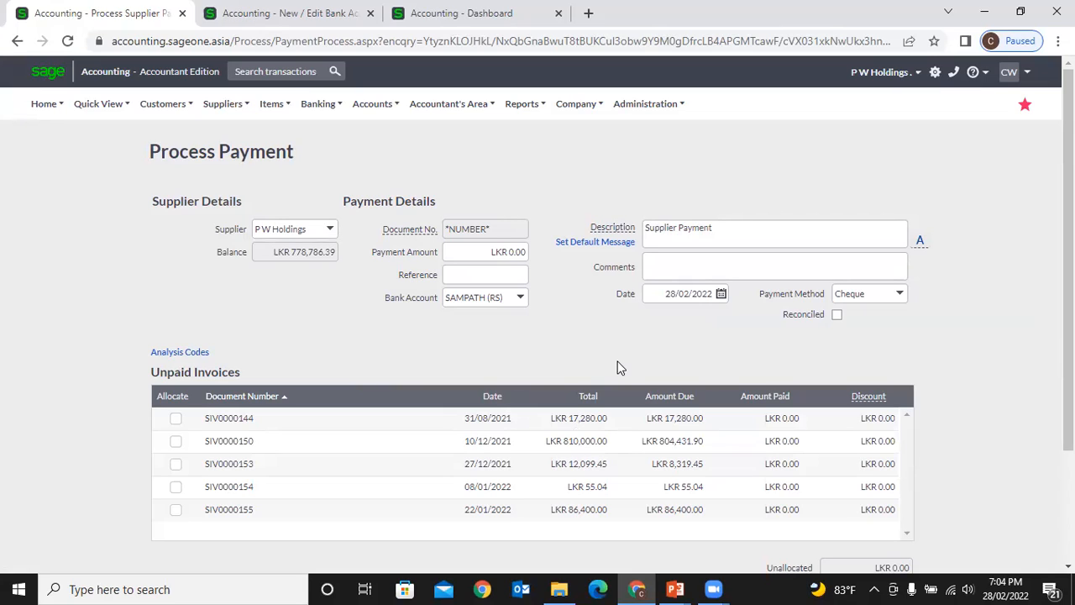
left_click(866, 424)
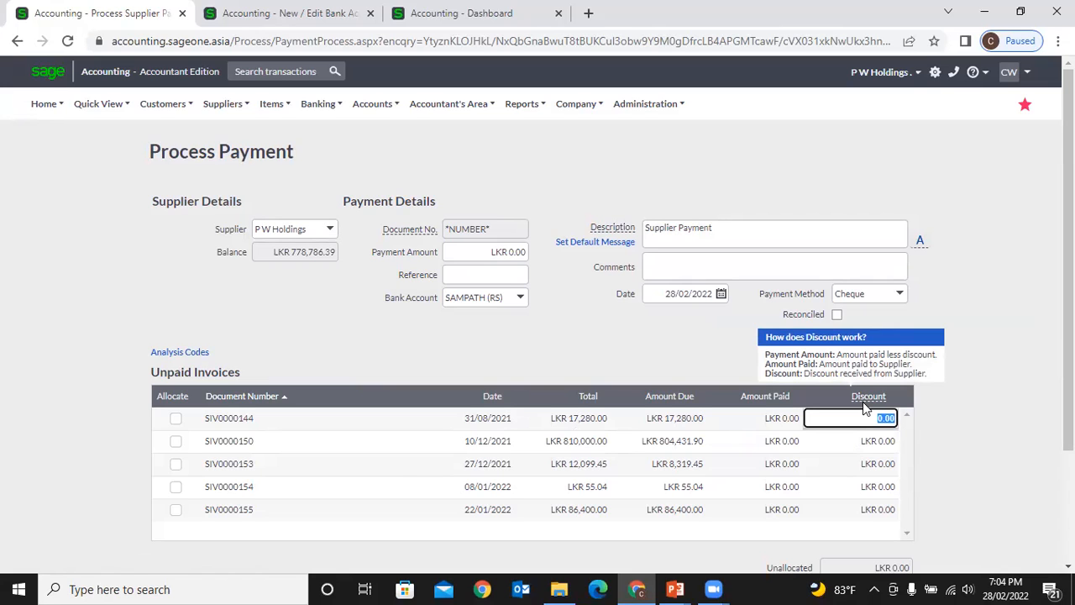
left_click(649, 351)
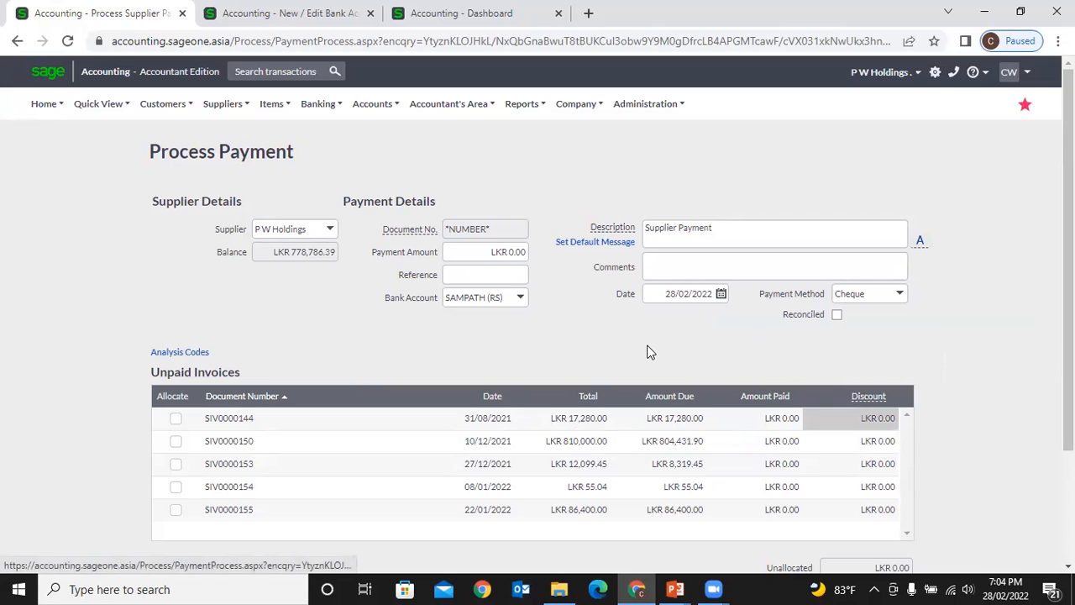
- Switch the supplier to Al Naboodah Travel & Tourism Agencies LLC, balance AED 2,475.46
scroll(648, 351, "down", 2)
scroll(648, 350, "up", 2)
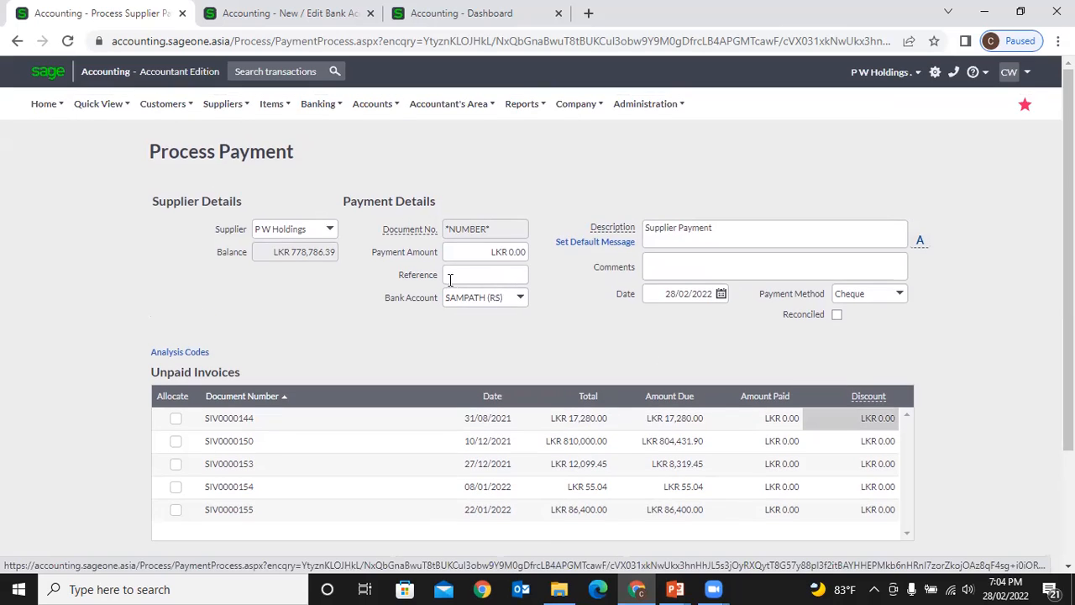
left_click(330, 232)
scroll(332, 277, "up", 3)
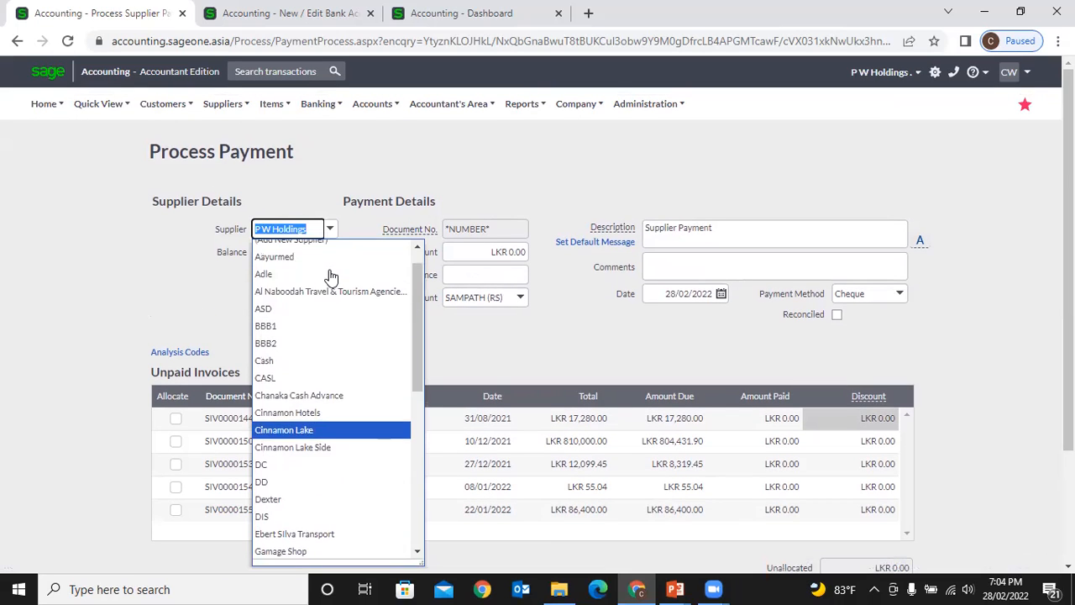
left_click(332, 292)
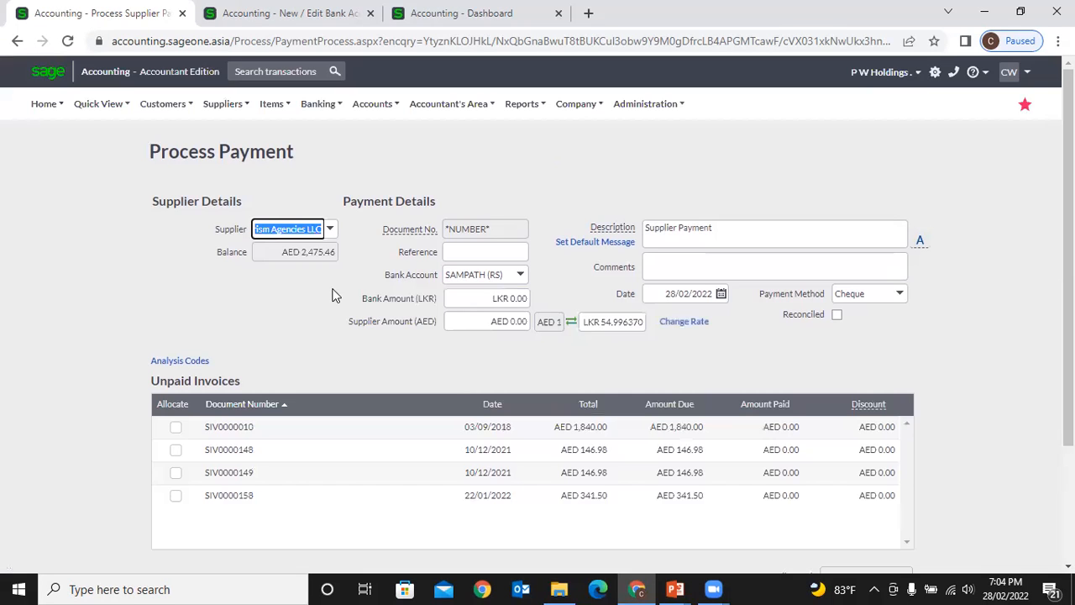
left_click(466, 326)
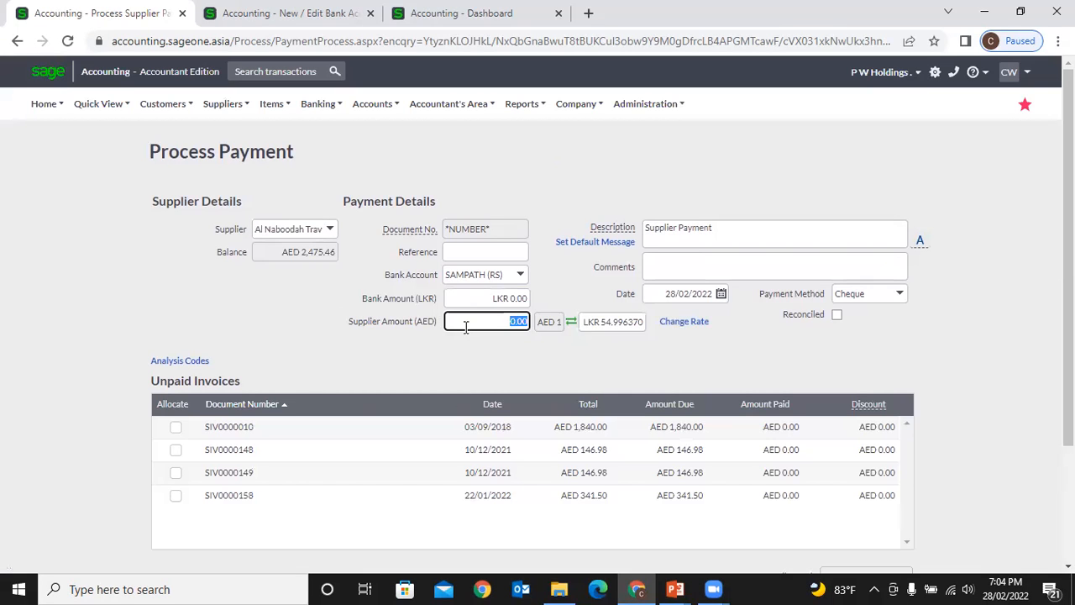
left_click(624, 322)
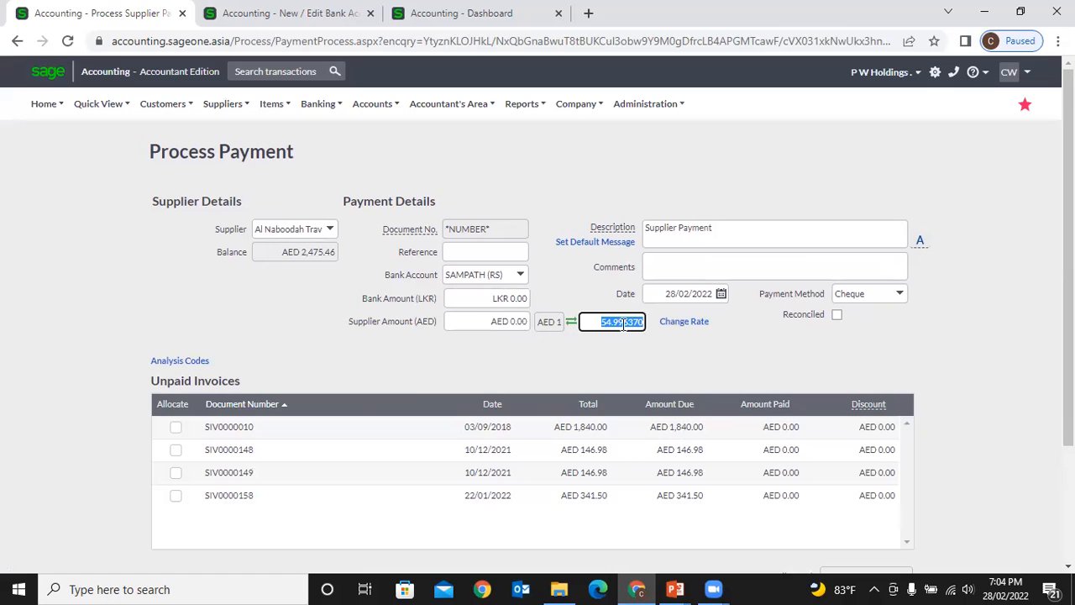
left_click(518, 321)
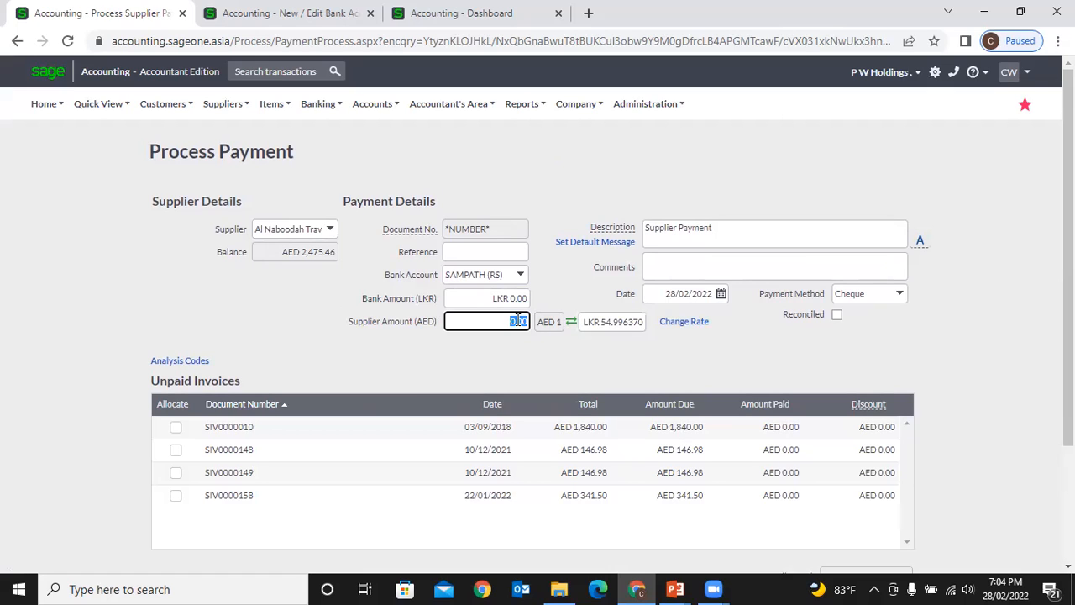
left_click(516, 299)
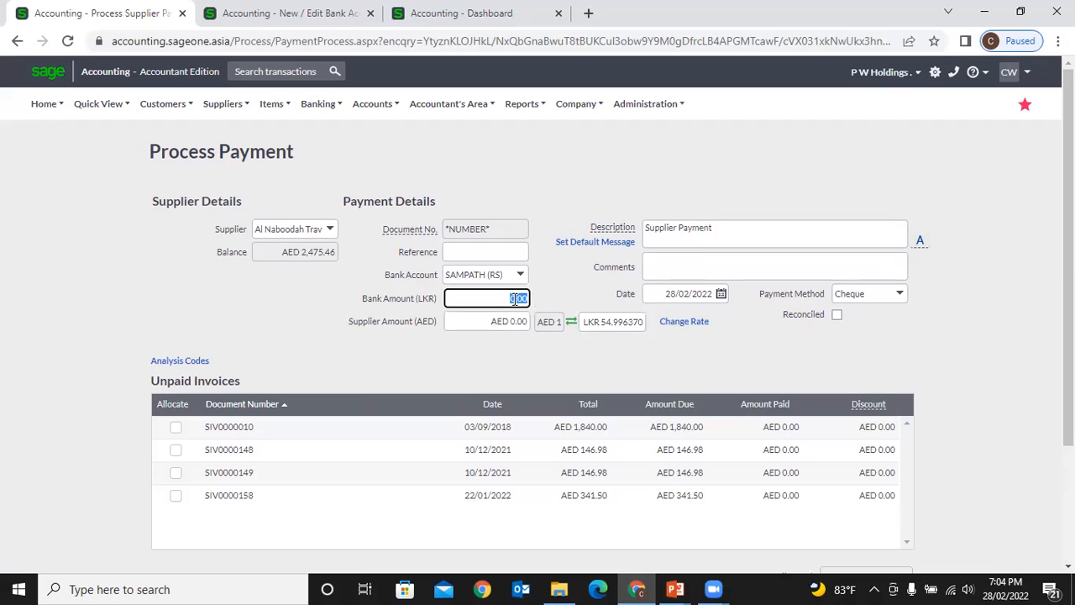
left_click(504, 355)
scroll(504, 355, "down", 2)
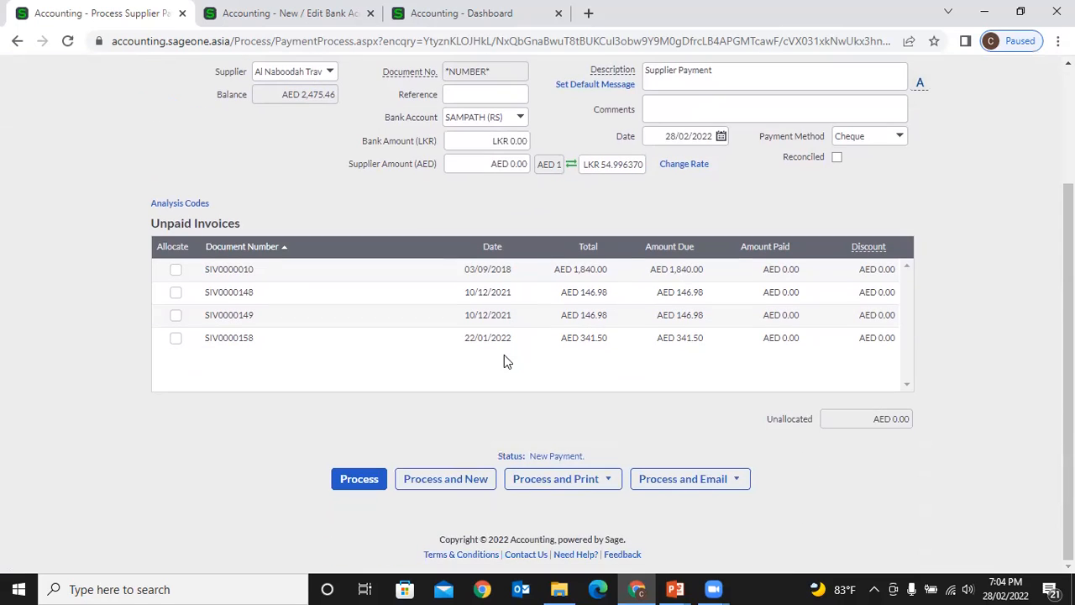
scroll(480, 328, "up", 2)
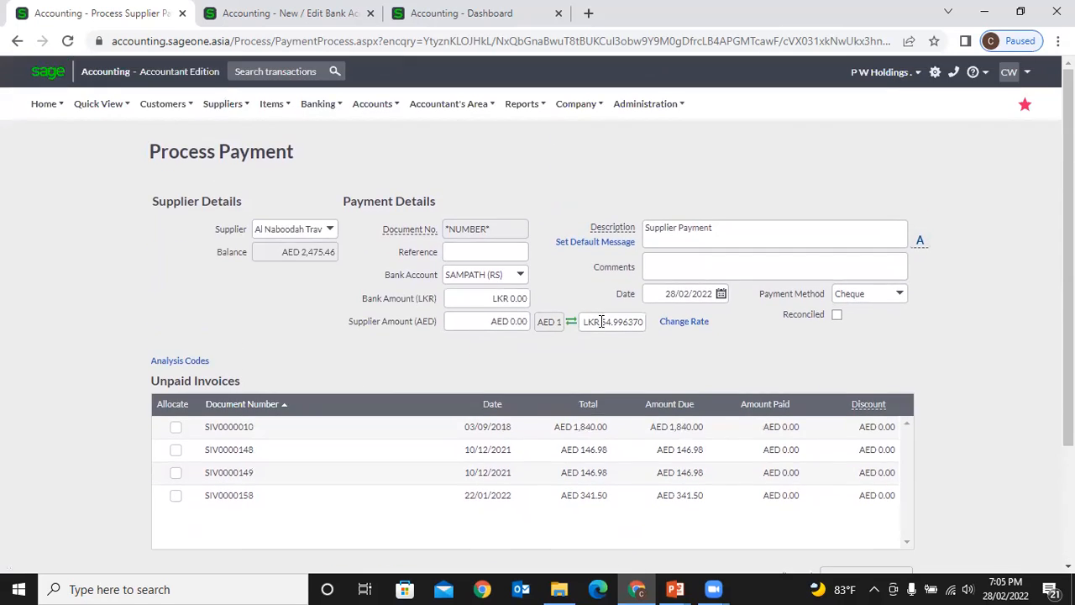
left_click(612, 321)
left_click(507, 321)
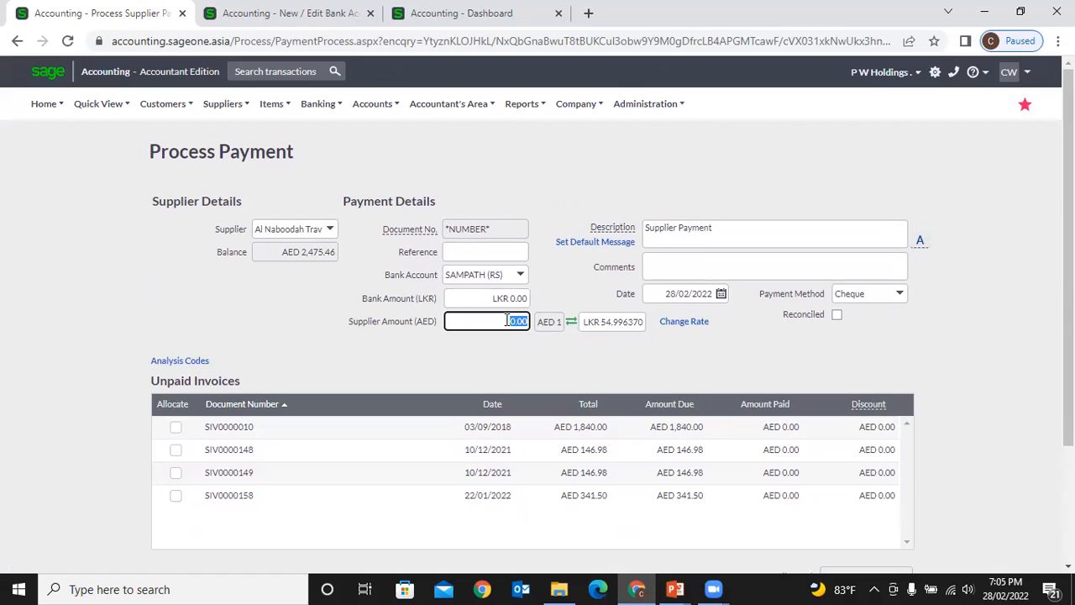
left_click(501, 299)
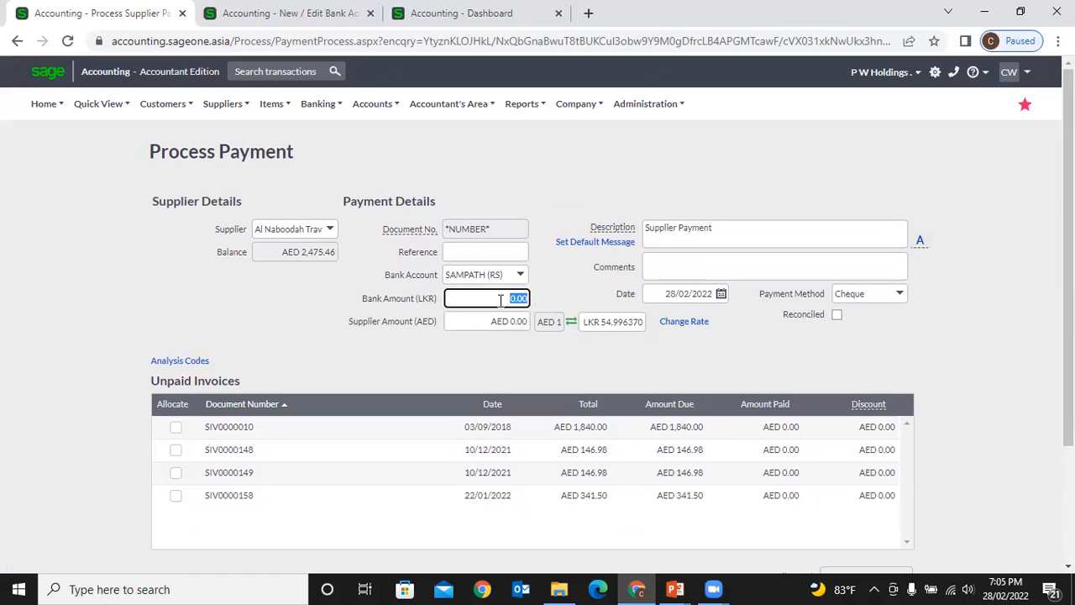
- Look at the custom exchange rate option but keep AED 1 = LKR 54.996370 unchanged
left_click(672, 324)
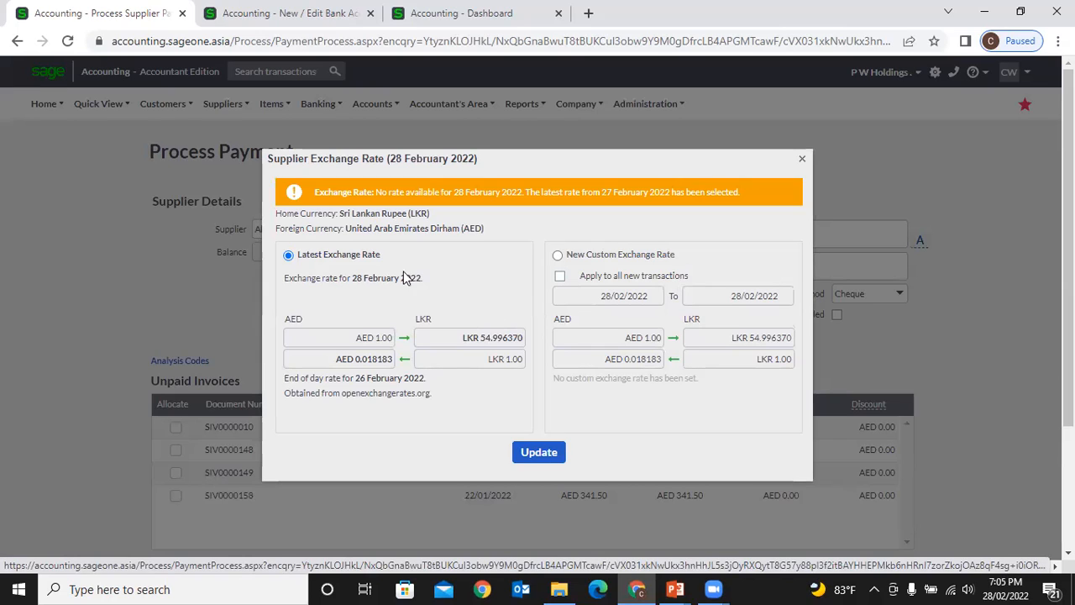
left_click(558, 256)
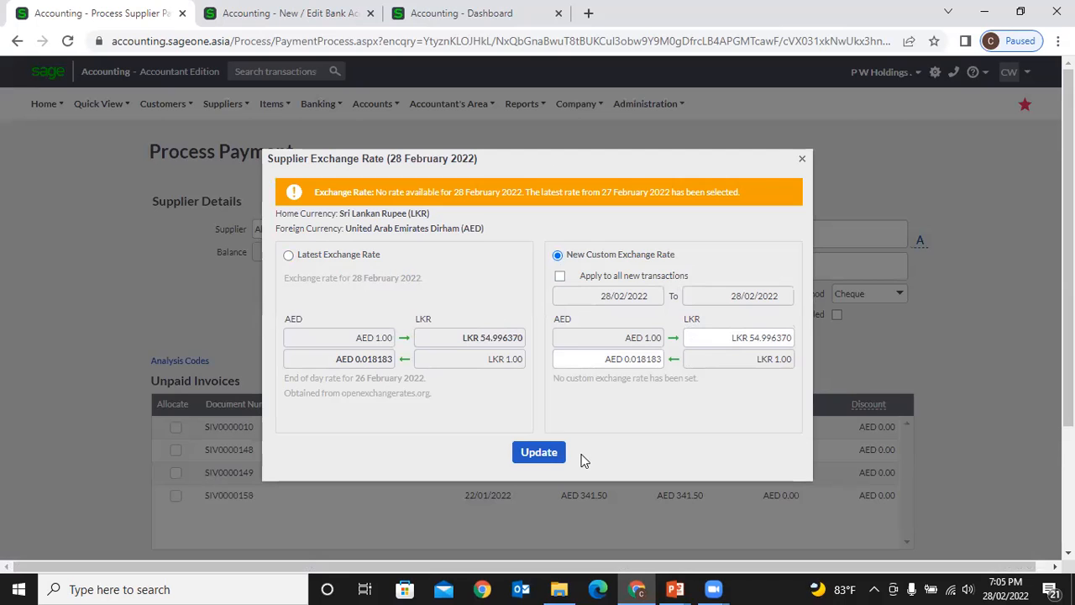
left_click(803, 159)
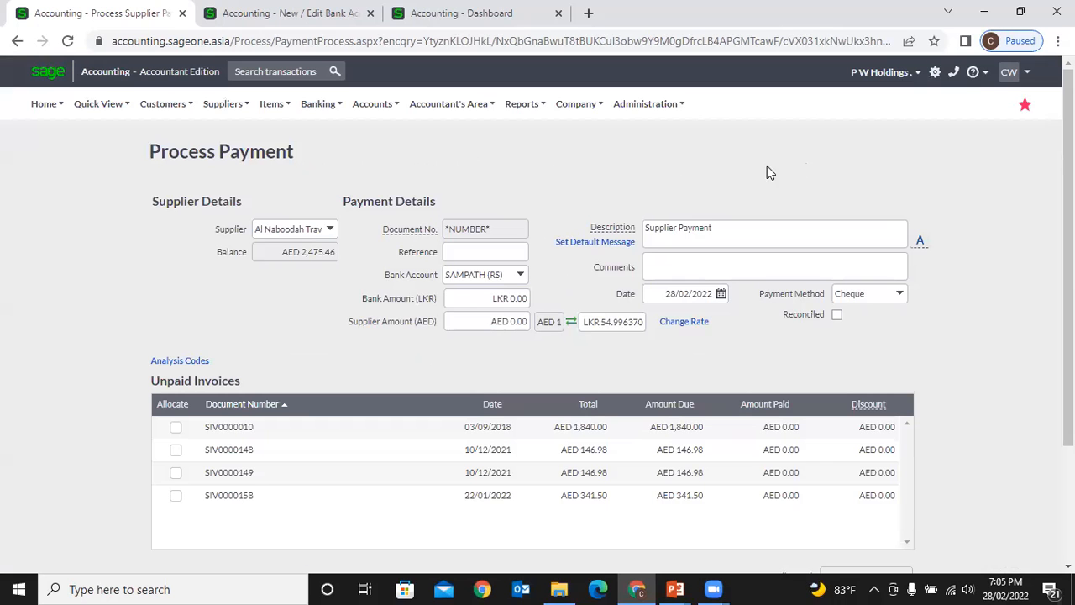
scroll(654, 273, "down", 3)
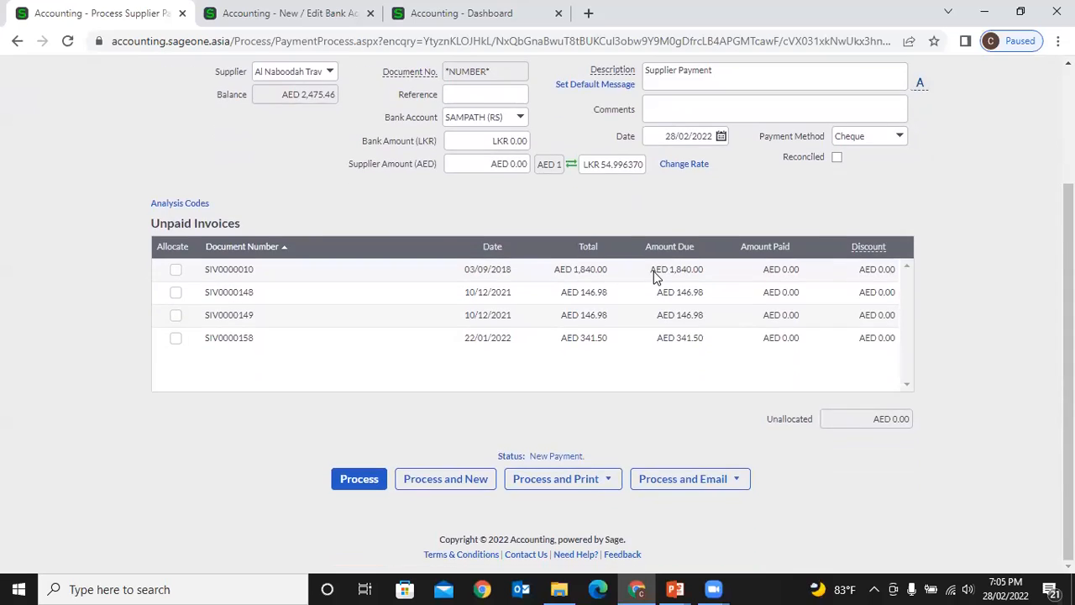
scroll(654, 273, "up", 3)
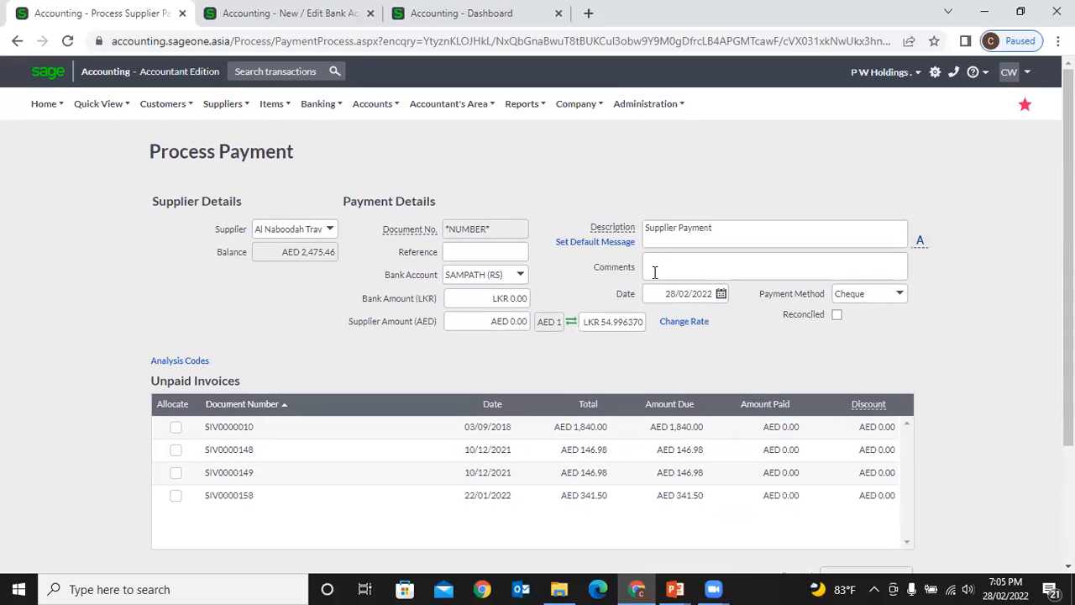
left_click(227, 109)
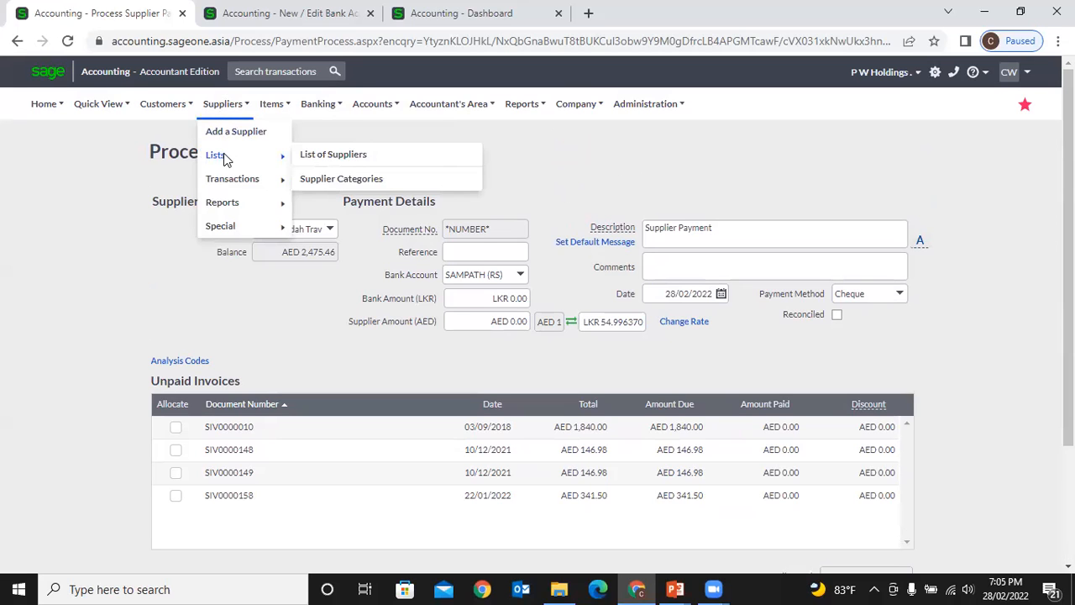
- Go to the Supplier Payments list, leaving the unsaved payment form
mouse_move(239, 179)
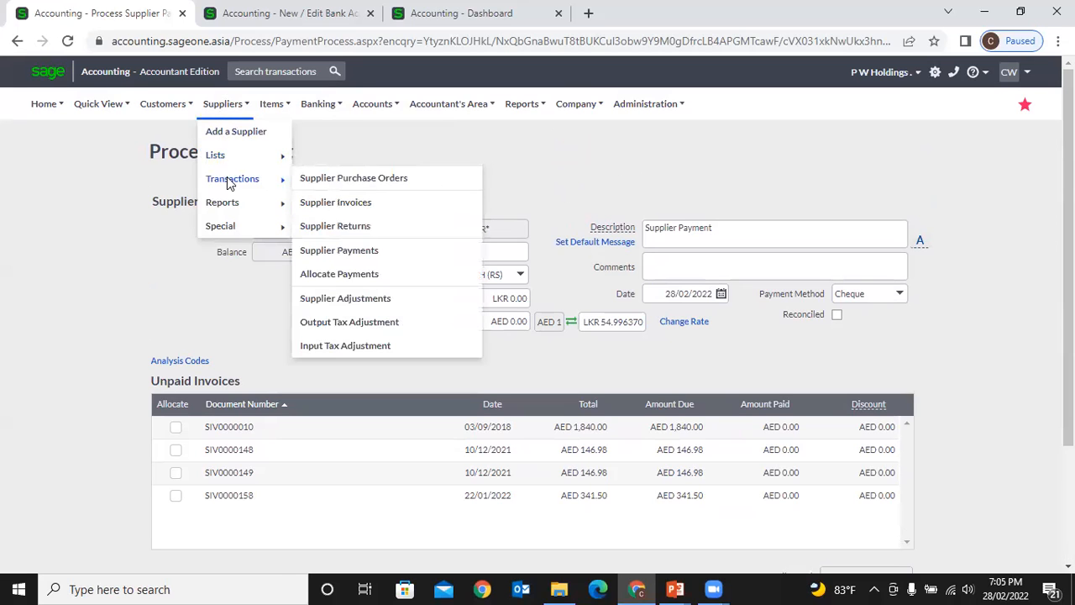
left_click(356, 254)
left_click(607, 135)
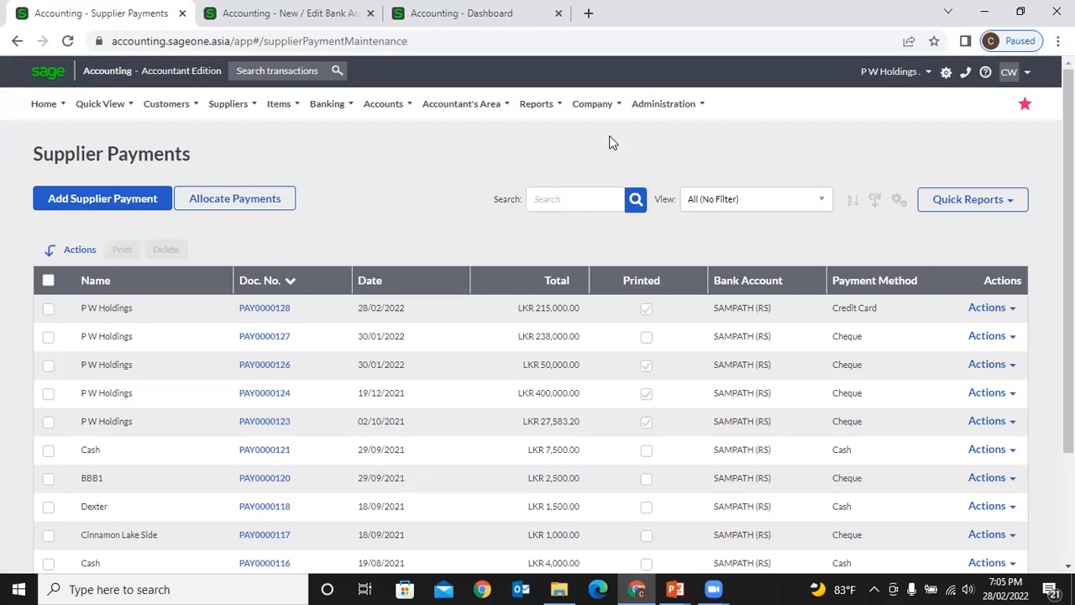
- Show all supplier payments with no filter and add a second multi-column sort level
left_click(588, 200)
left_click(798, 204)
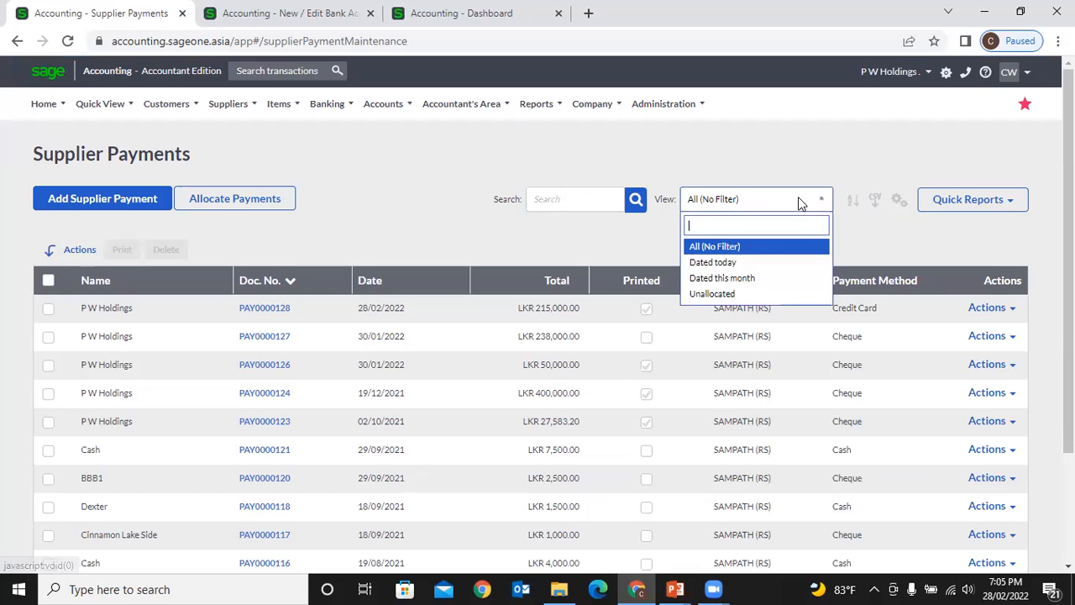
left_click(760, 277)
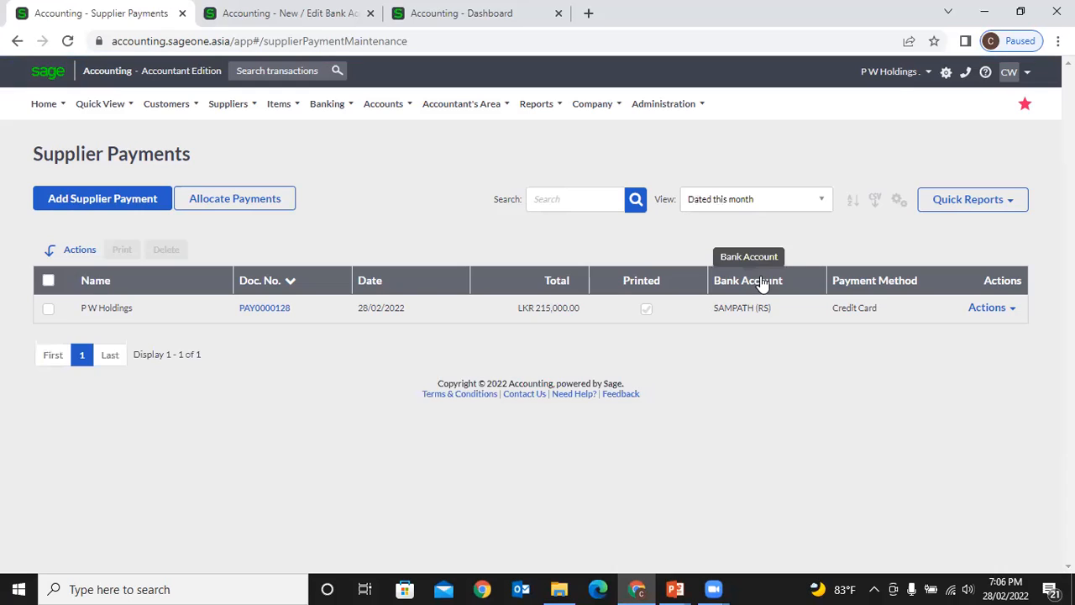
left_click(821, 200)
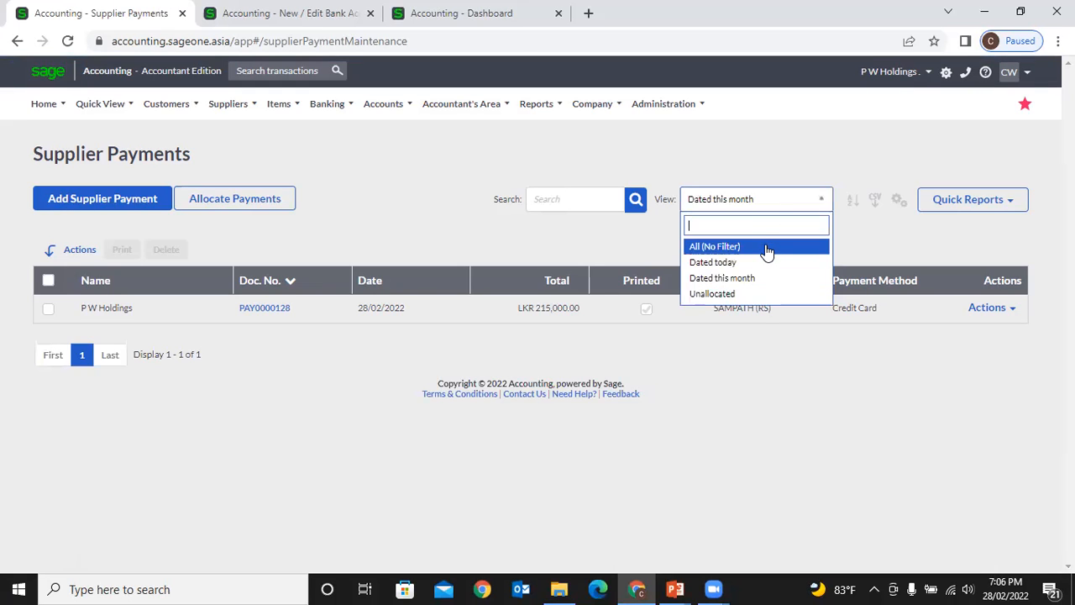
left_click(766, 247)
left_click(855, 203)
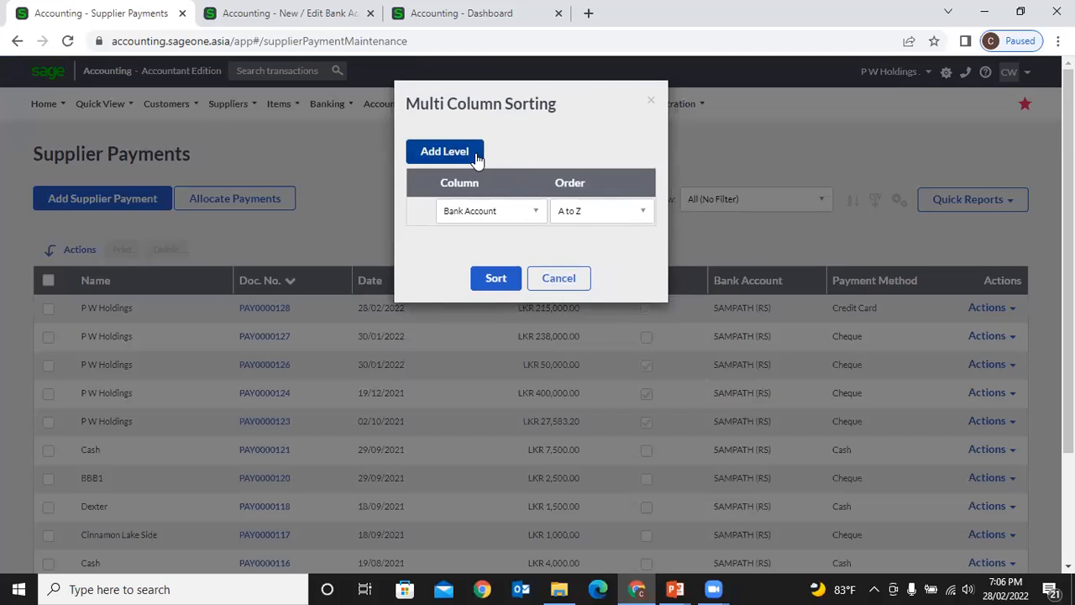
left_click(444, 151)
- Sort payments by Bank Account then Name, and tick PAY0000105 and PAY0000085
left_click(510, 239)
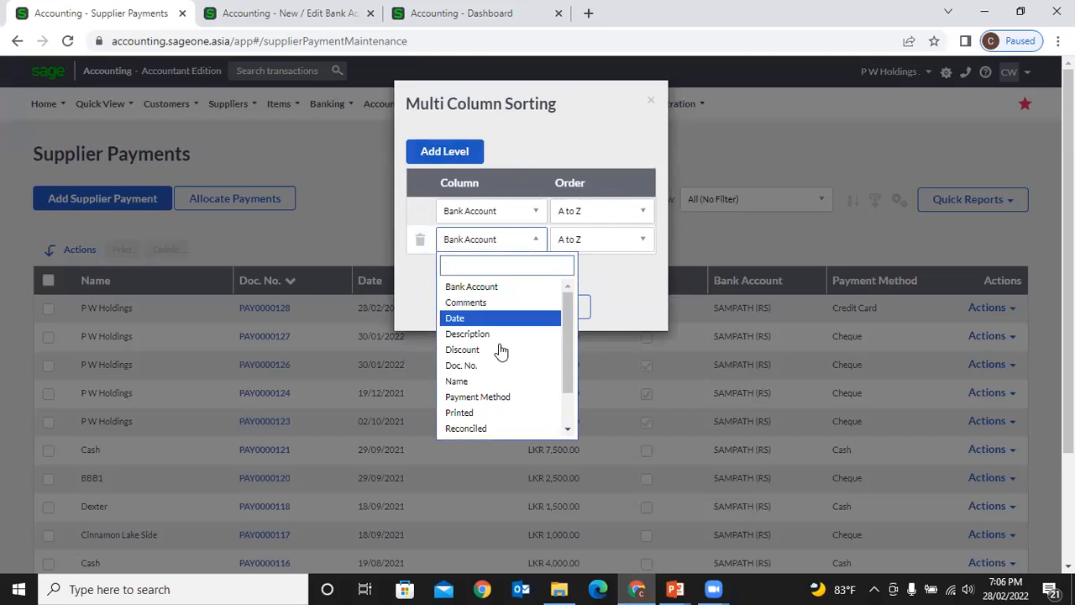
left_click(493, 381)
left_click(498, 309)
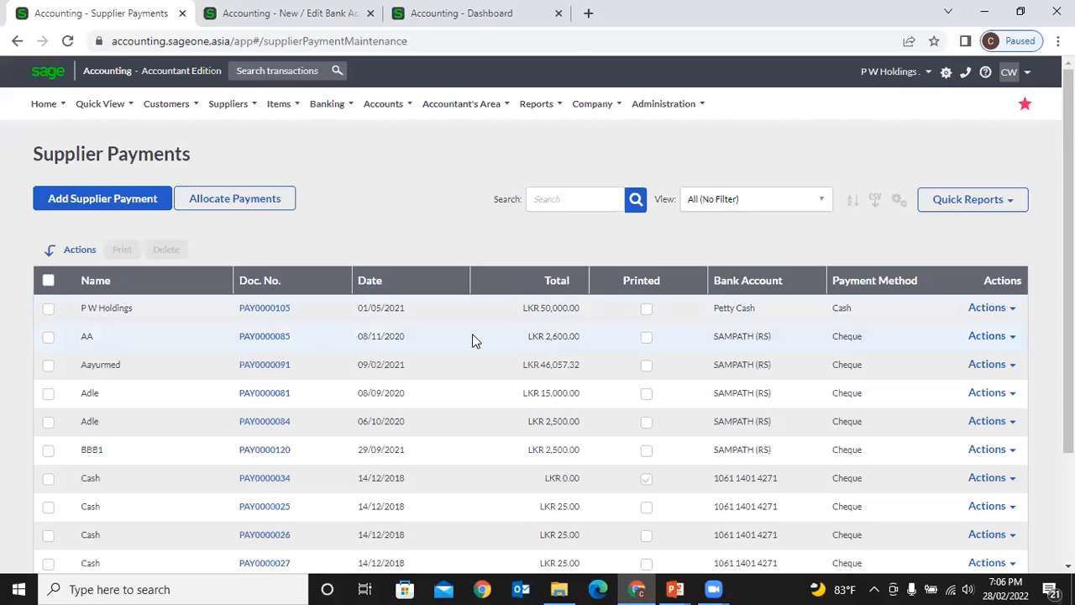
scroll(473, 339, "down", 1)
scroll(720, 308, "up", 1)
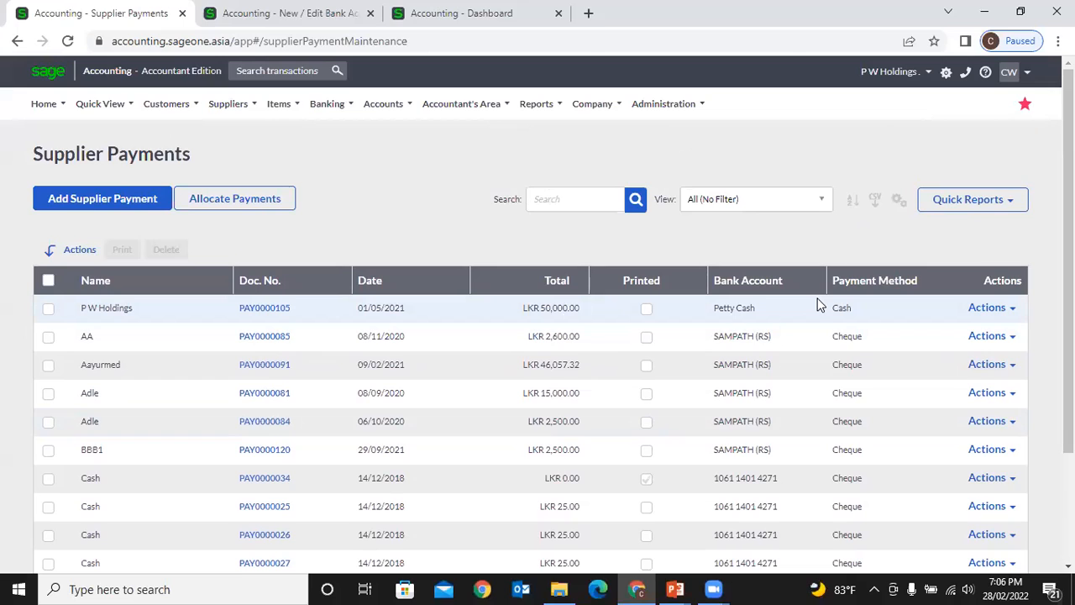
left_click(48, 309)
left_click(47, 338)
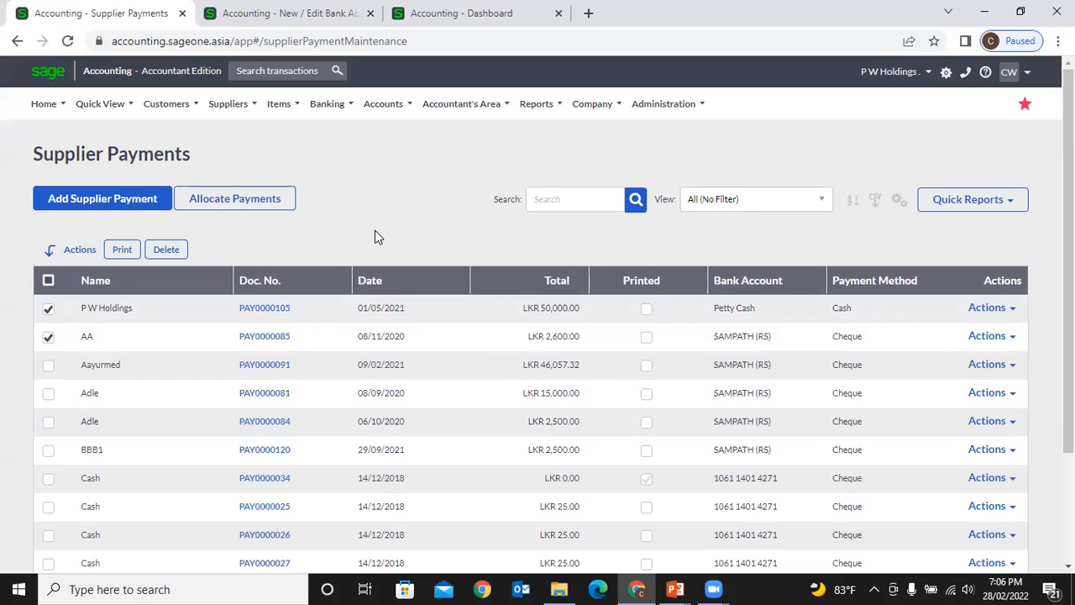
left_click(1002, 311)
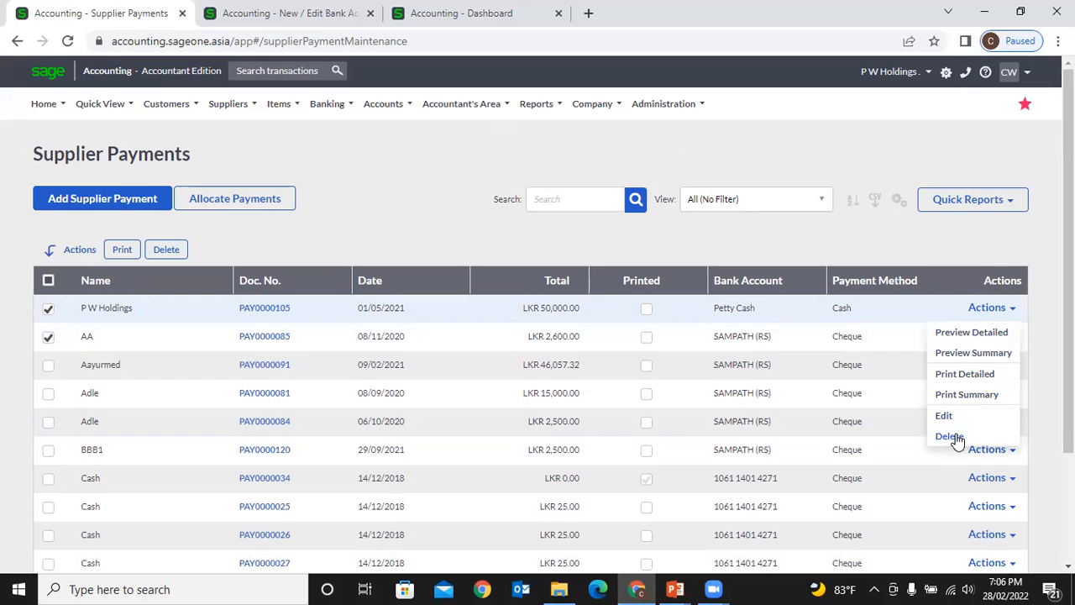
left_click(398, 185)
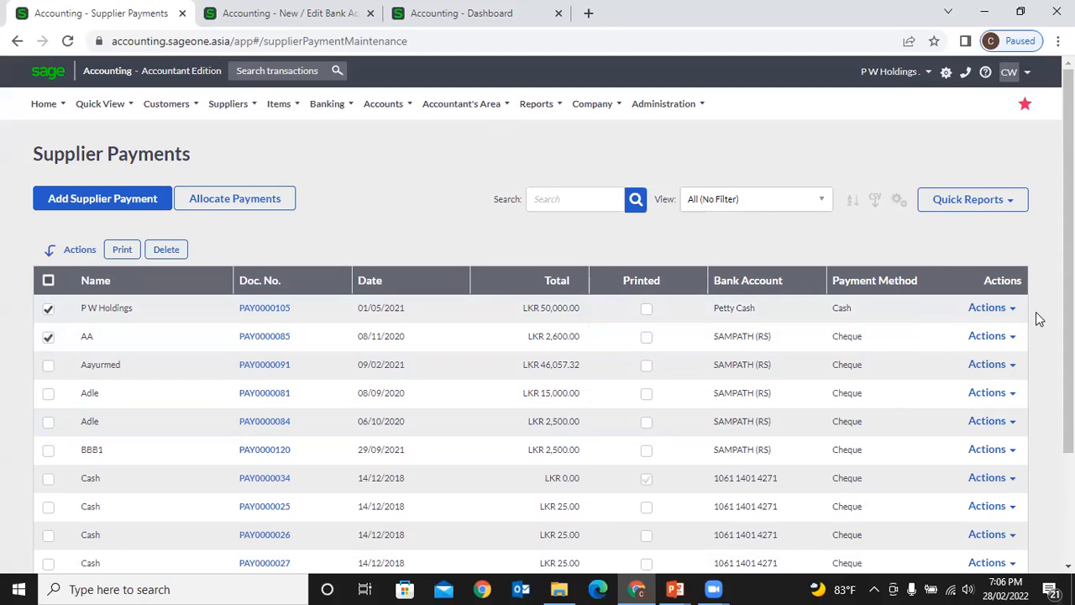
left_click(991, 308)
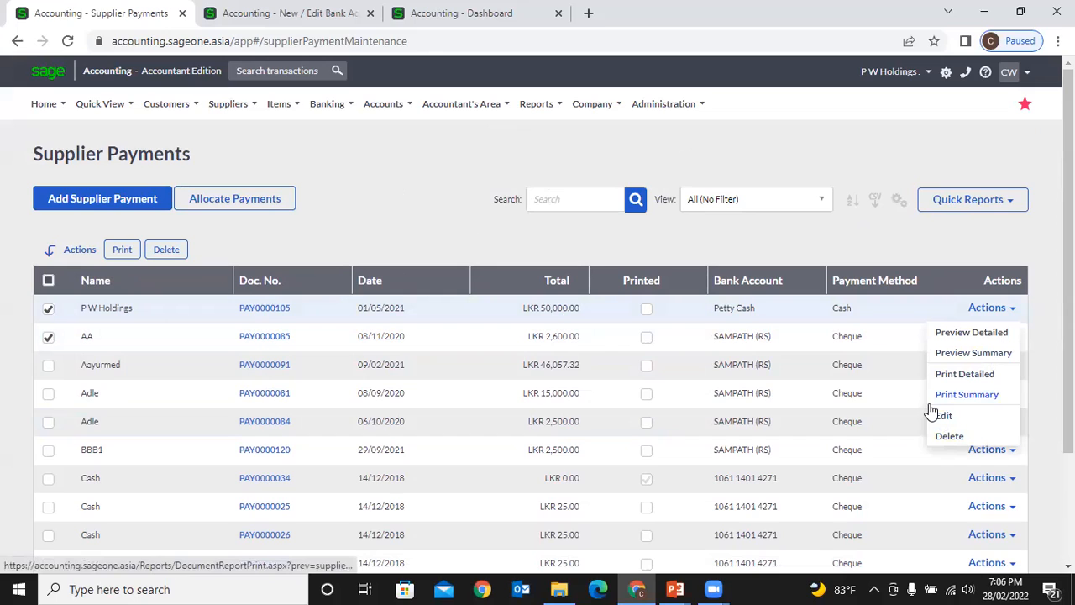
left_click(498, 250)
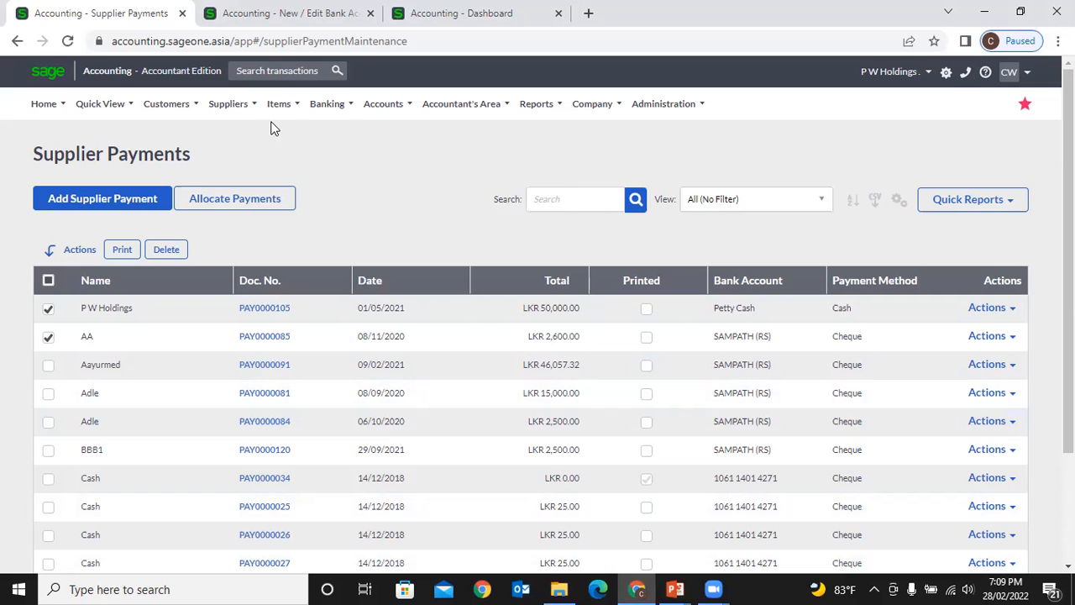
left_click(231, 103)
- Open the Supplier Allocations page, then bring the SAMPATH (RS) bank account tab forward
mouse_move(245, 188)
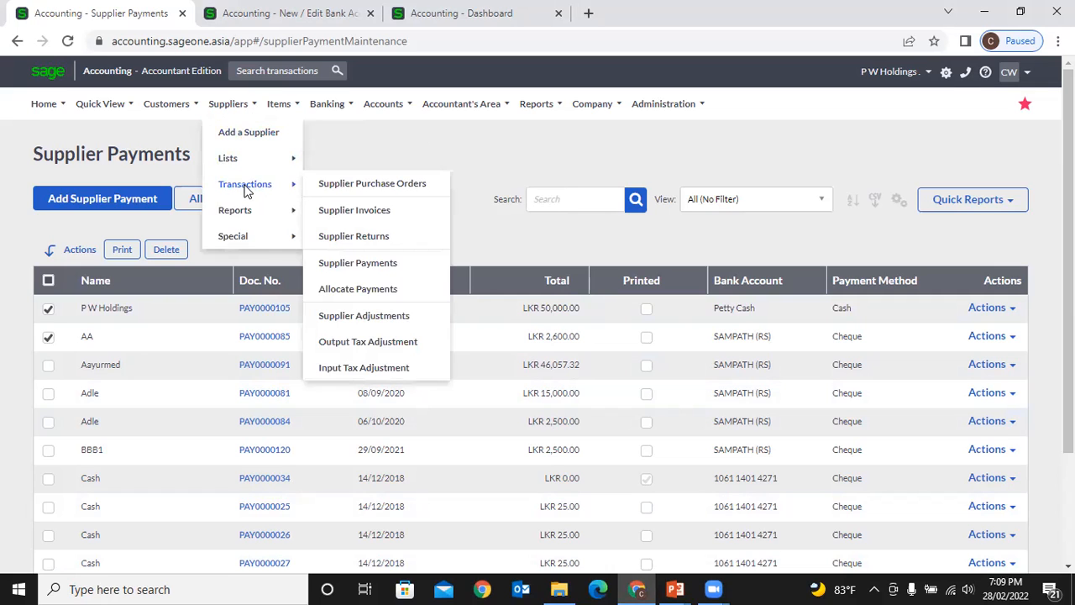
left_click(396, 289)
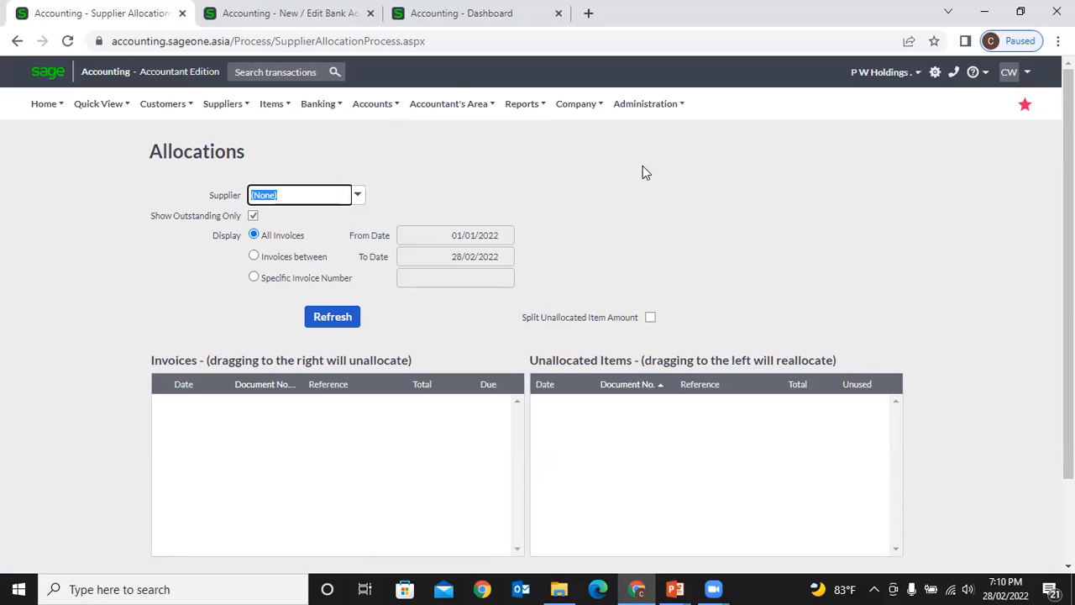
left_click(244, 17)
mouse_move(234, 110)
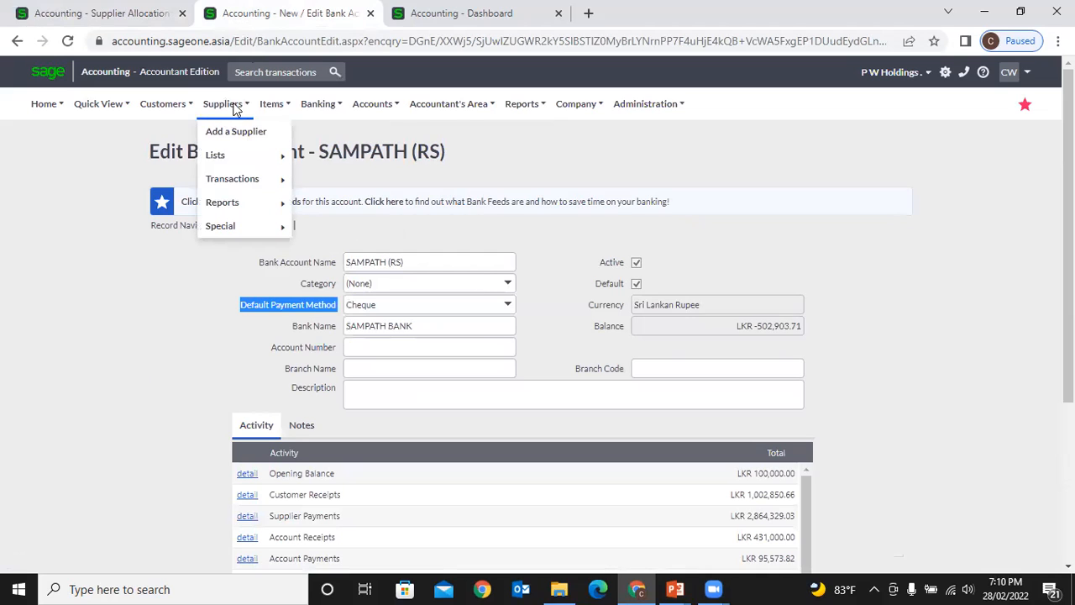
- Run the Supplier Balances - Days Outstanding report in Detailed style as at 28/02/2022
mouse_move(276, 209)
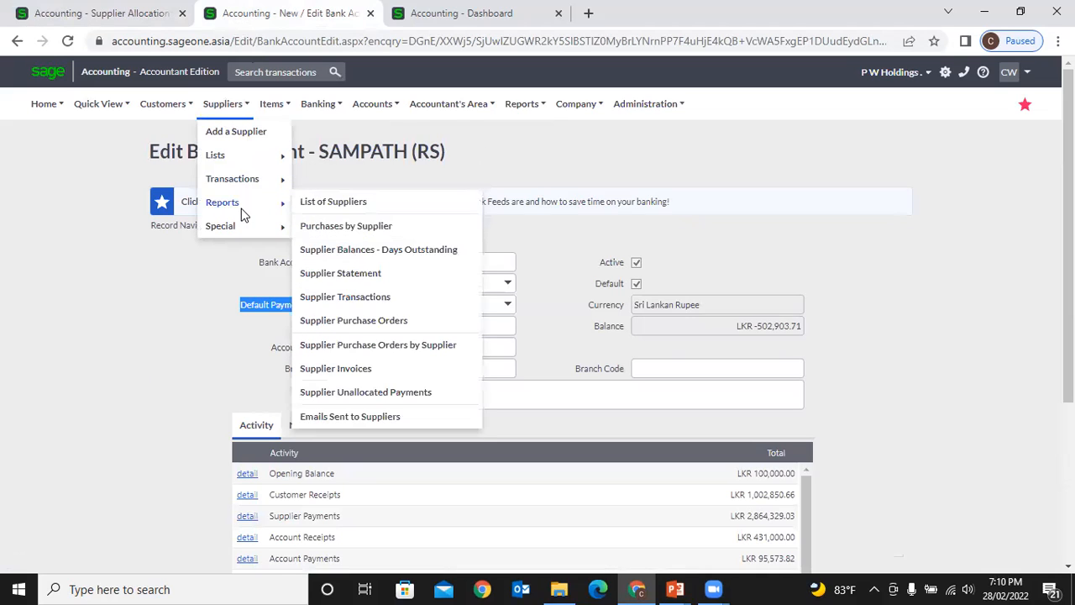
left_click(419, 252)
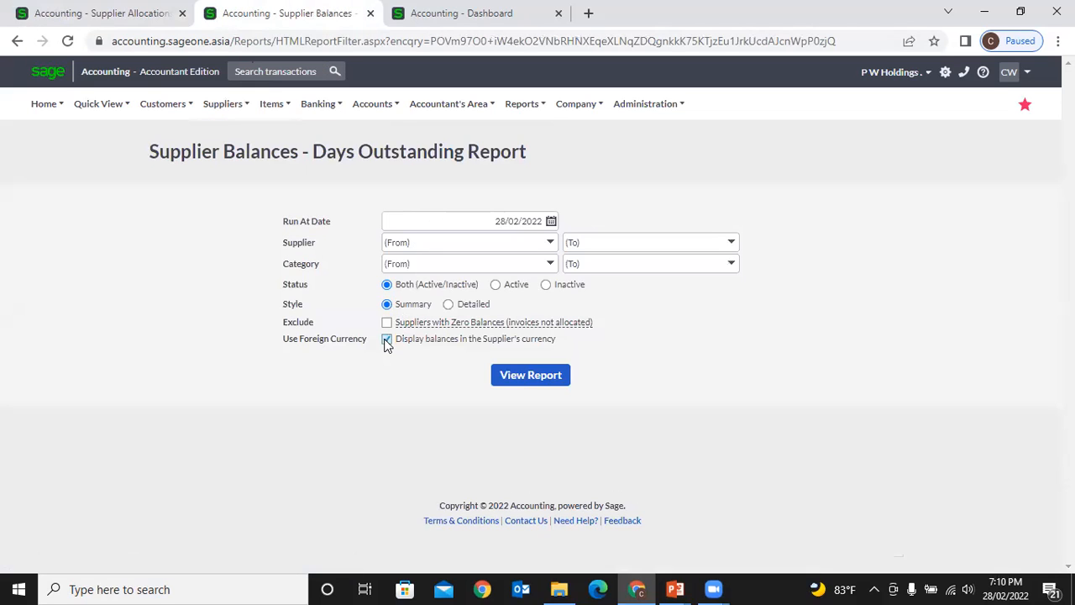
left_click(448, 305)
left_click(559, 378)
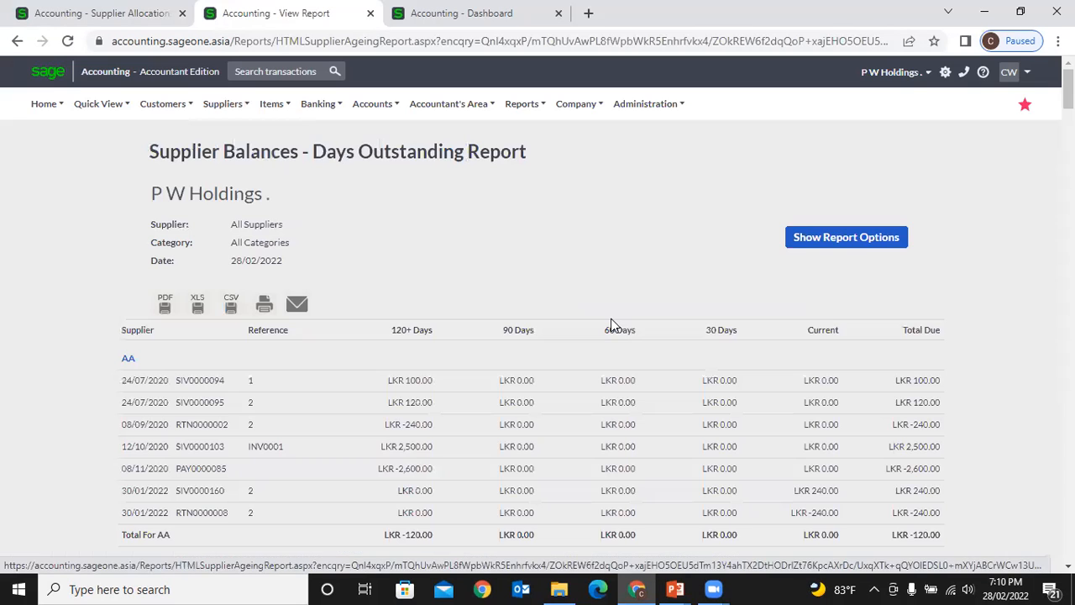
scroll(613, 325, "down", 2)
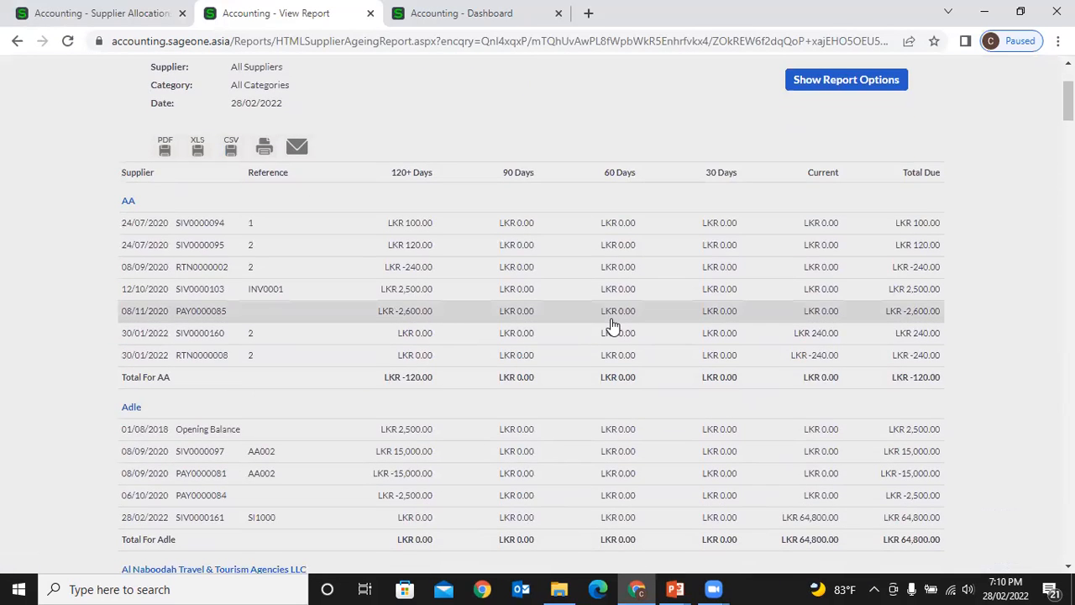
scroll(613, 325, "down", 3)
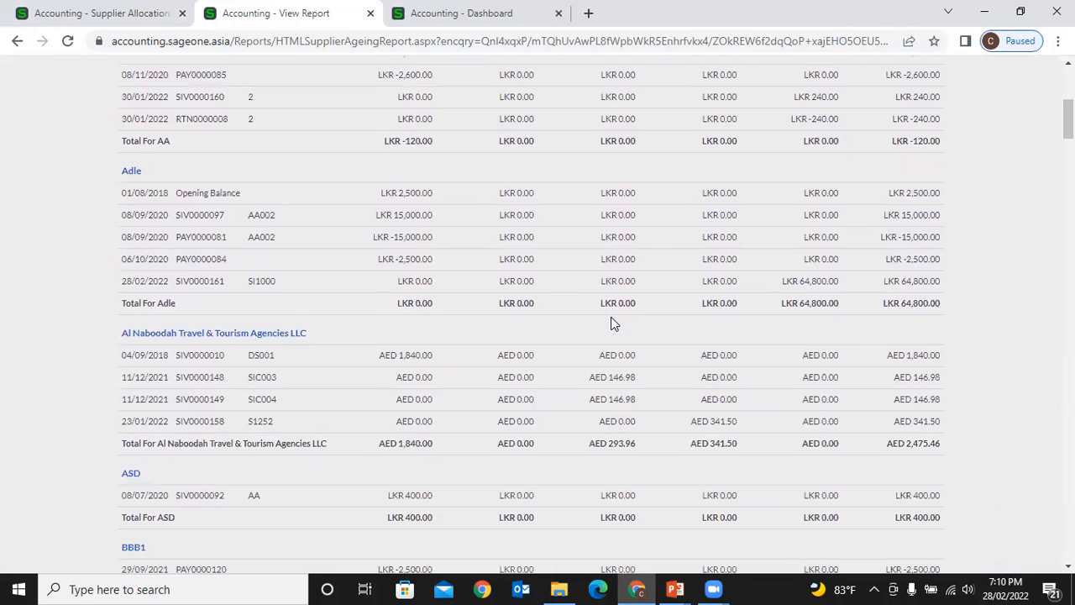
scroll(612, 320, "up", 2)
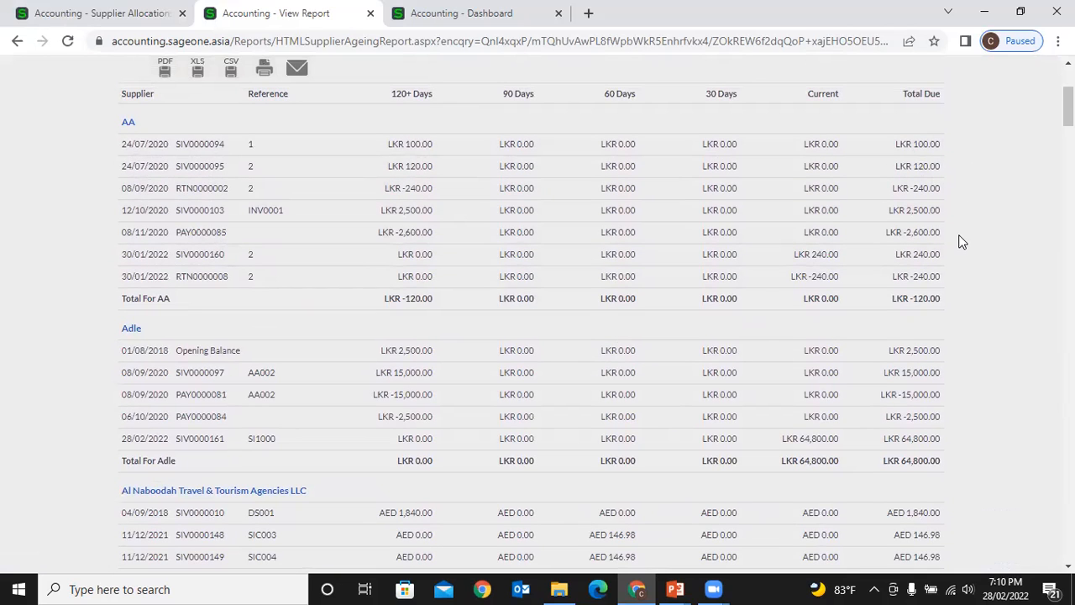
scroll(962, 242, "down", 2)
scroll(959, 242, "down", 8)
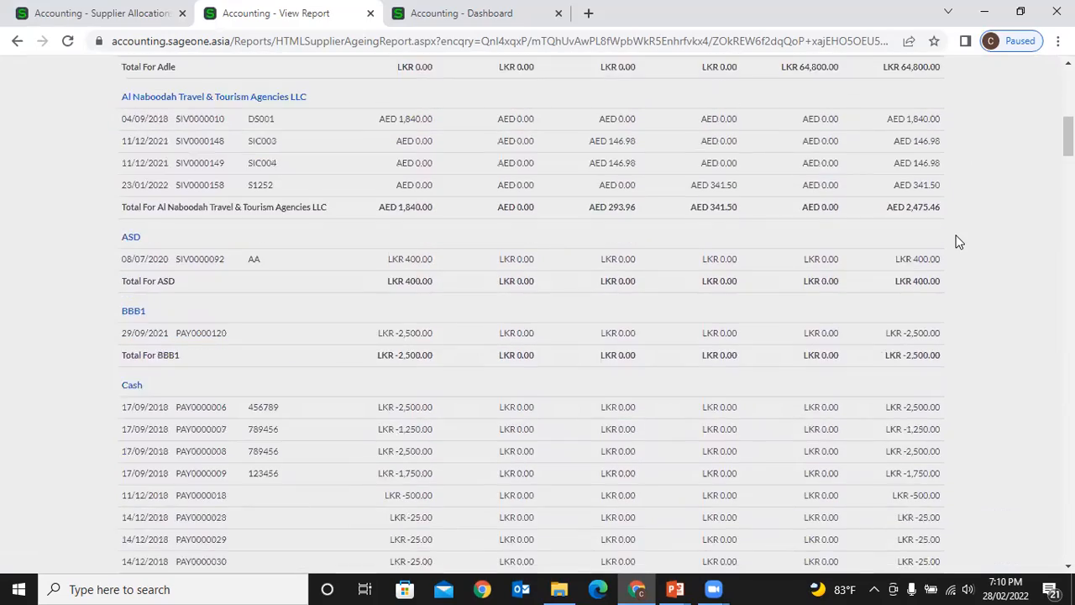
scroll(959, 242, "down", 11)
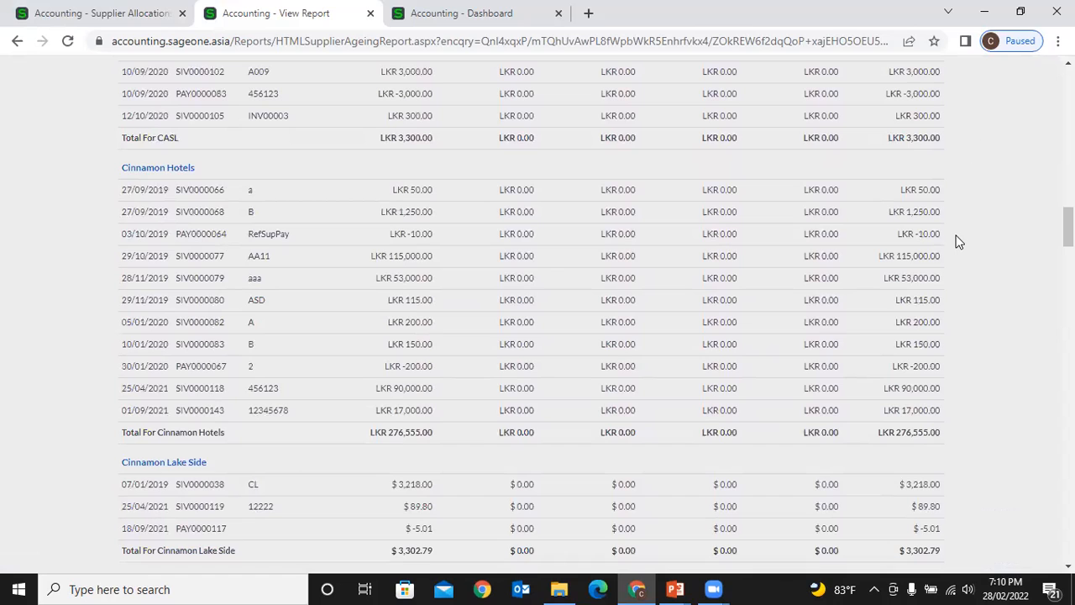
scroll(960, 242, "down", 6)
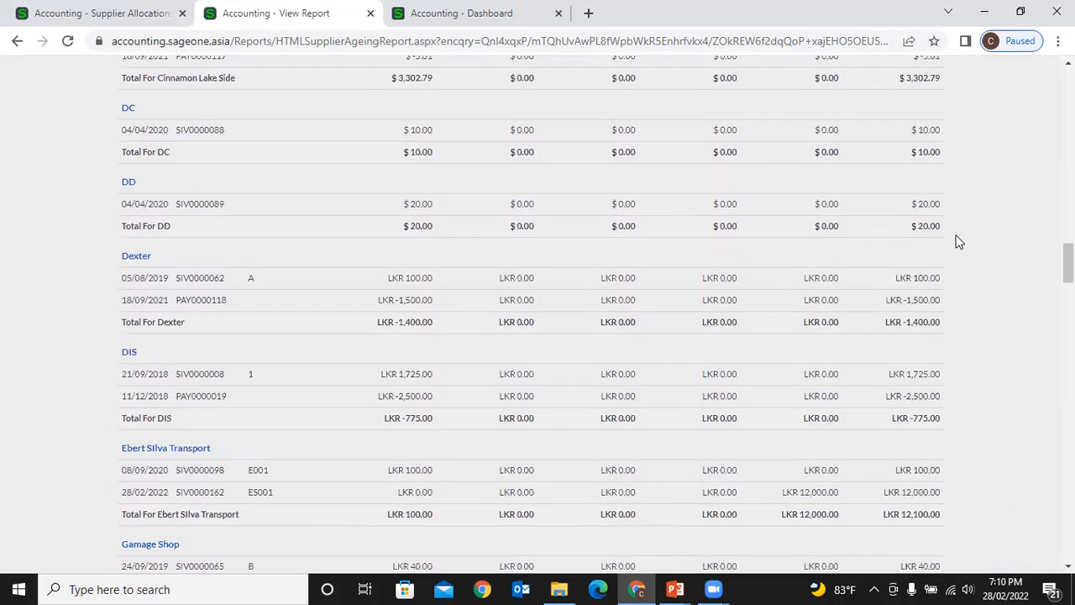
scroll(960, 242, "down", 5)
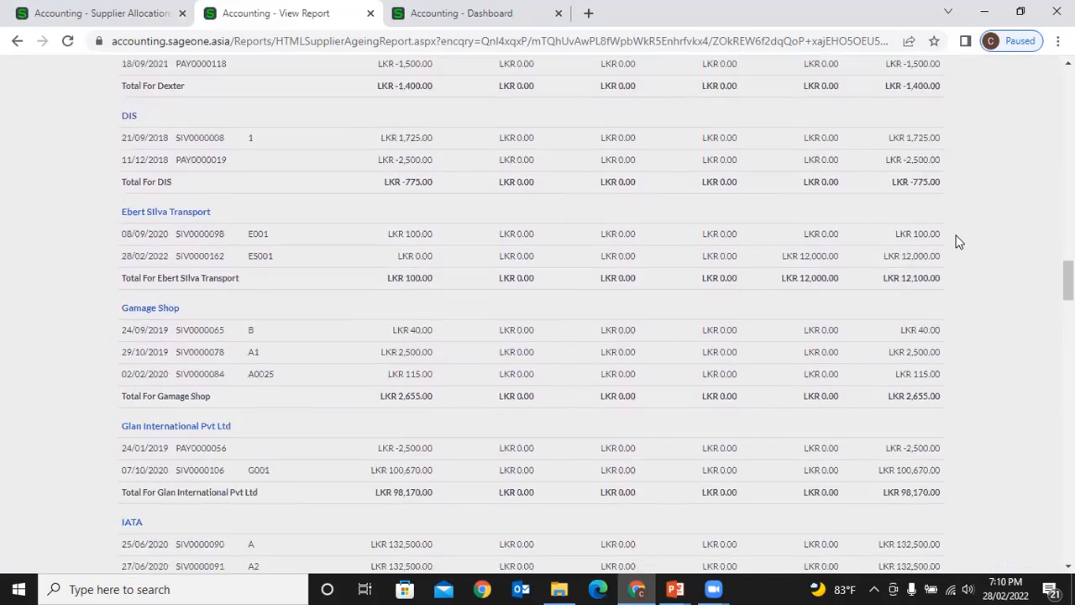
scroll(960, 242, "down", 4)
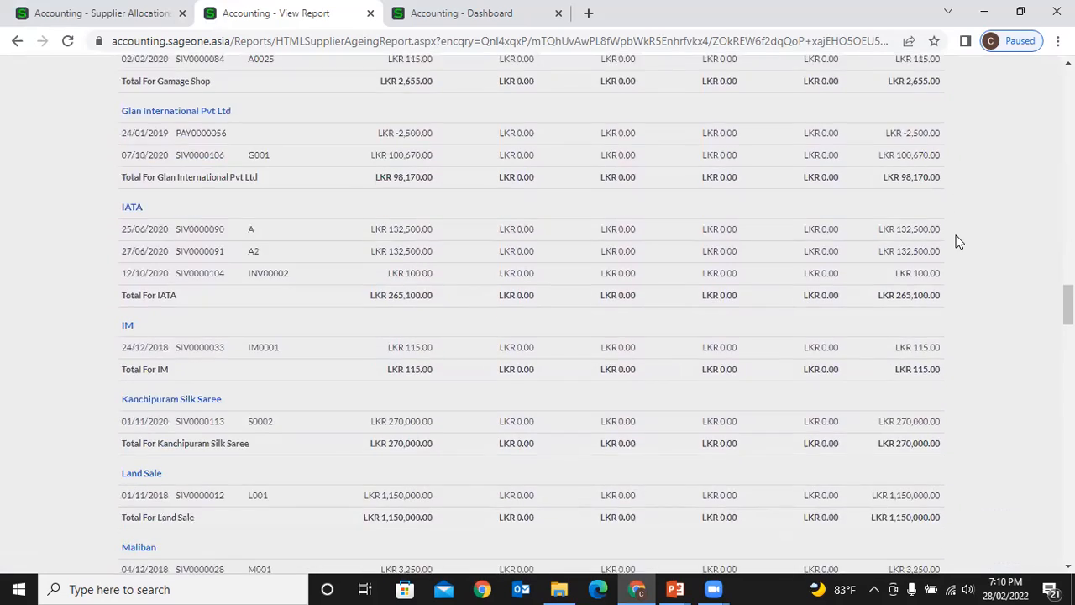
scroll(959, 242, "down", 4)
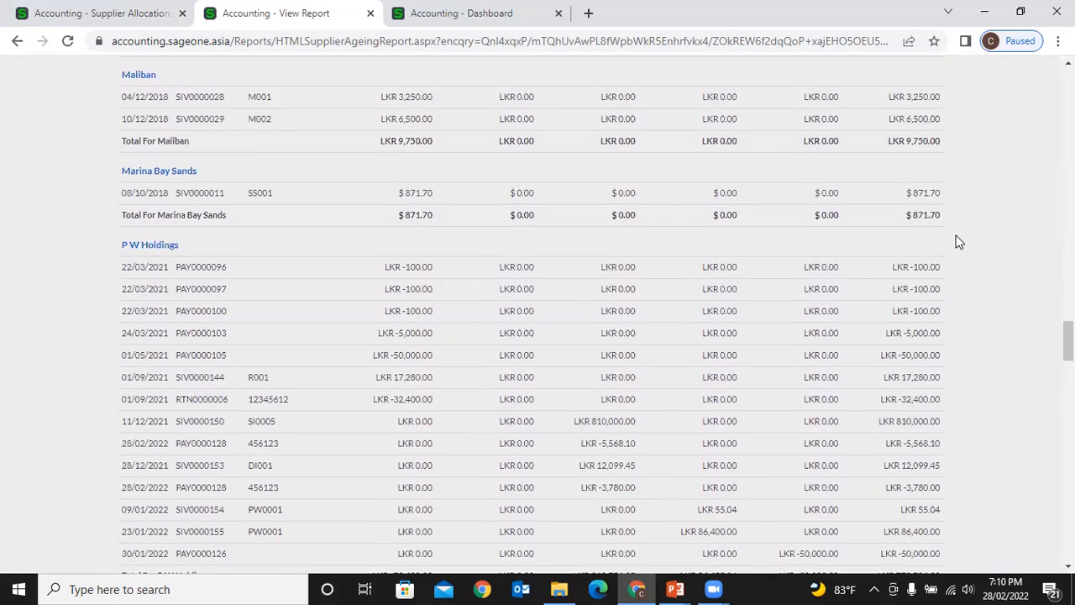
scroll(955, 337, "down", 6)
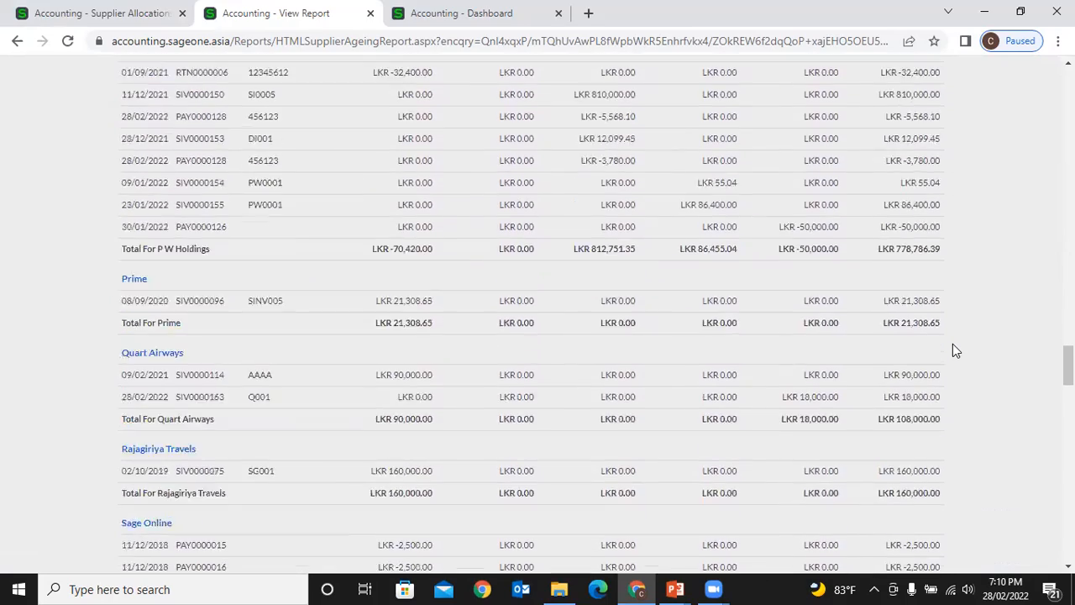
scroll(953, 350, "down", 4)
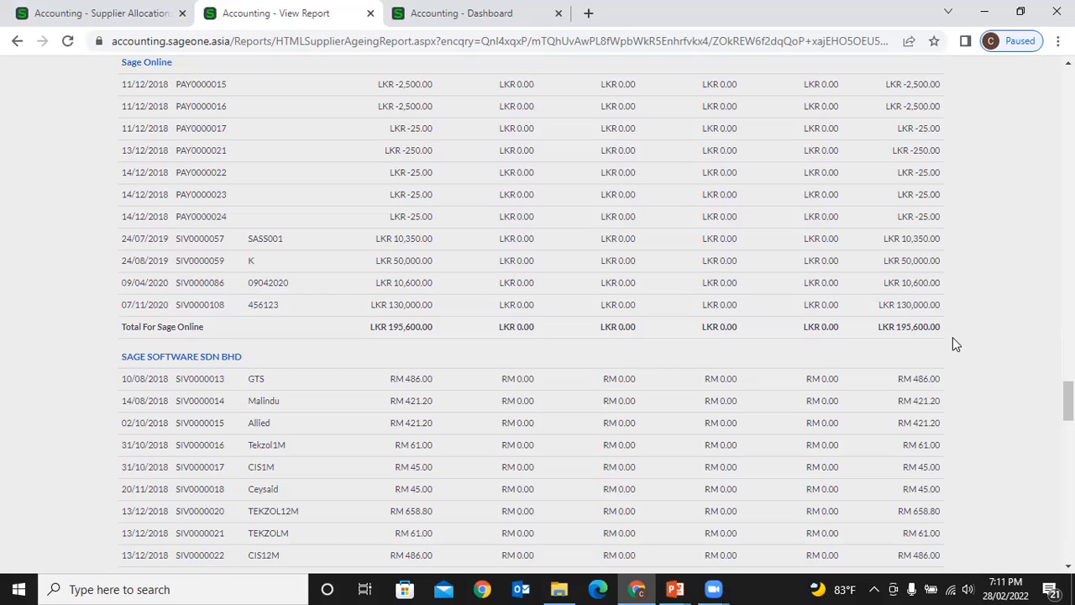
scroll(1004, 201, "up", 1)
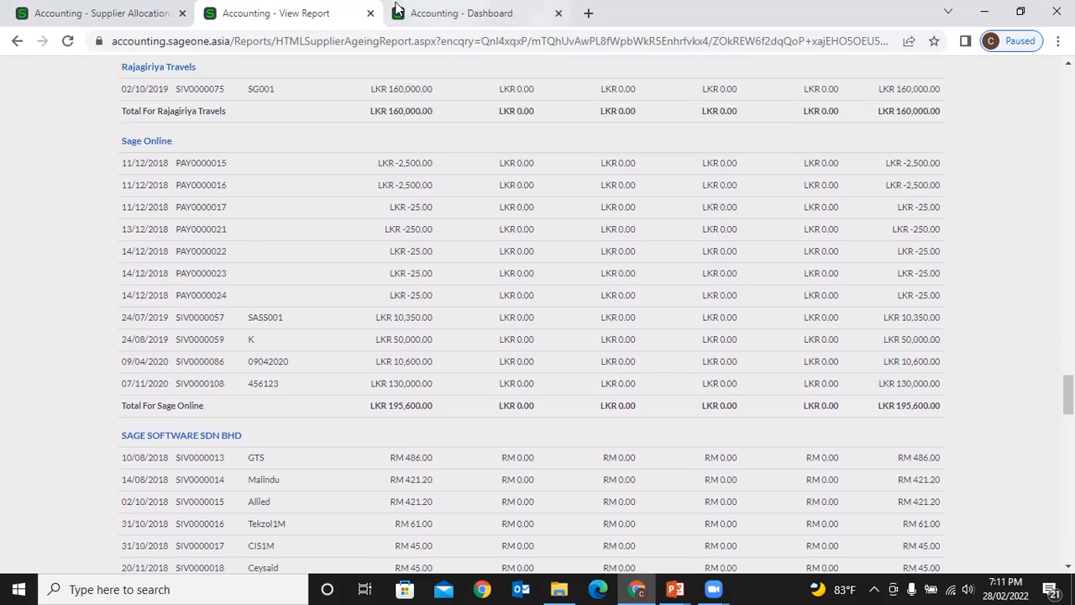
- Open a duplicate copy of the supplier balances report in a new tab
right_click(289, 18)
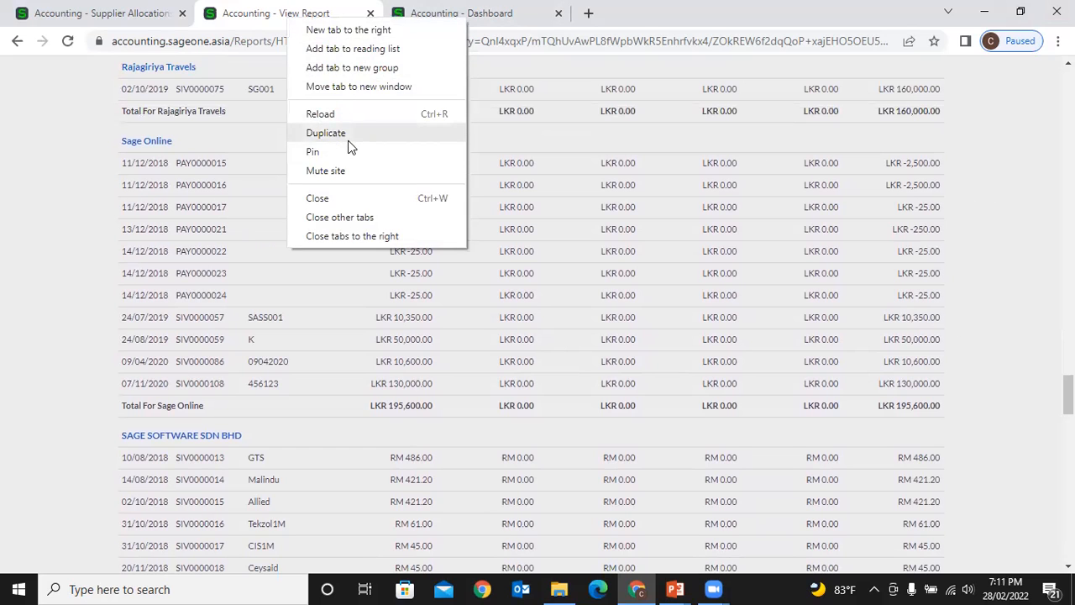
left_click(328, 133)
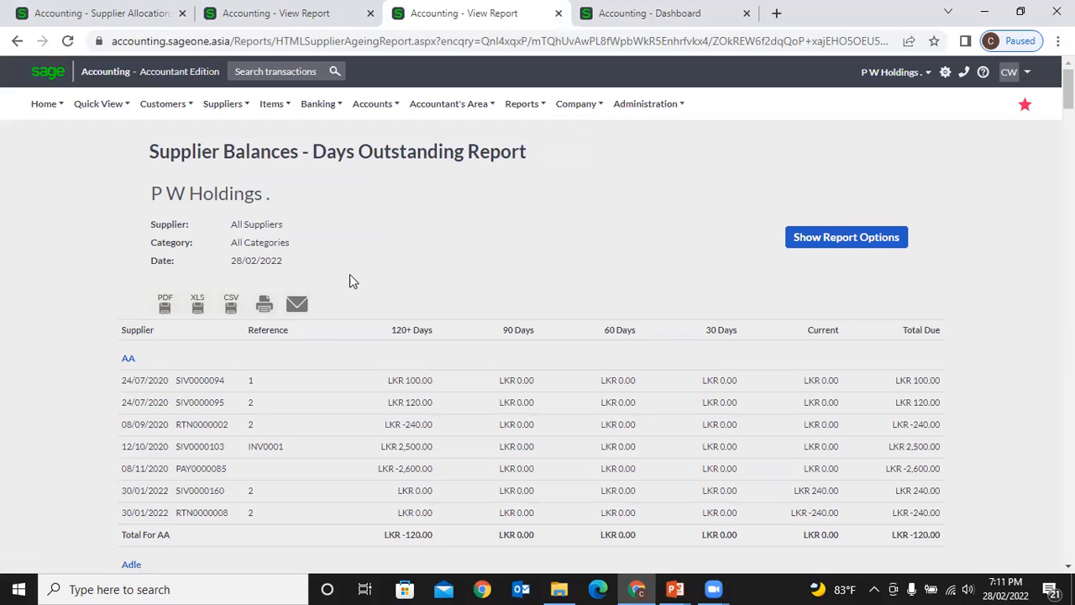
left_click(222, 103)
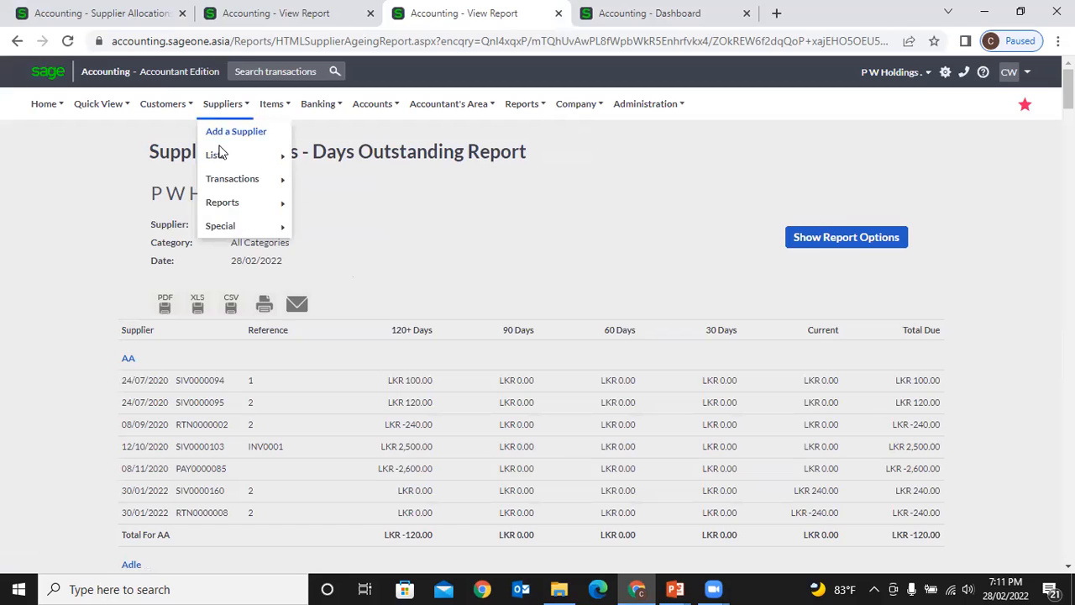
mouse_move(225, 182)
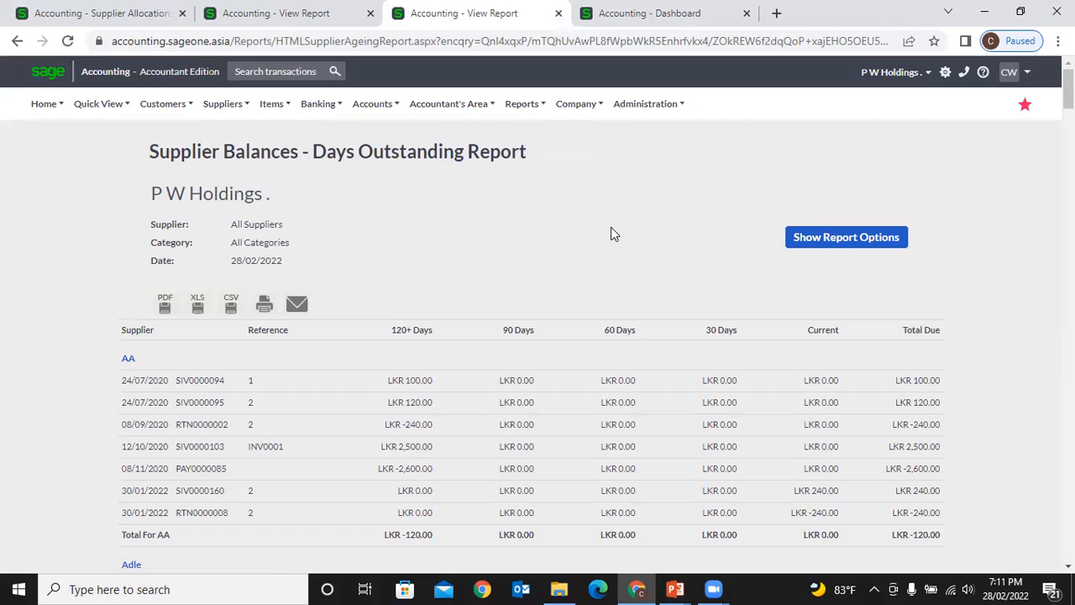
scroll(612, 229, "down", 1)
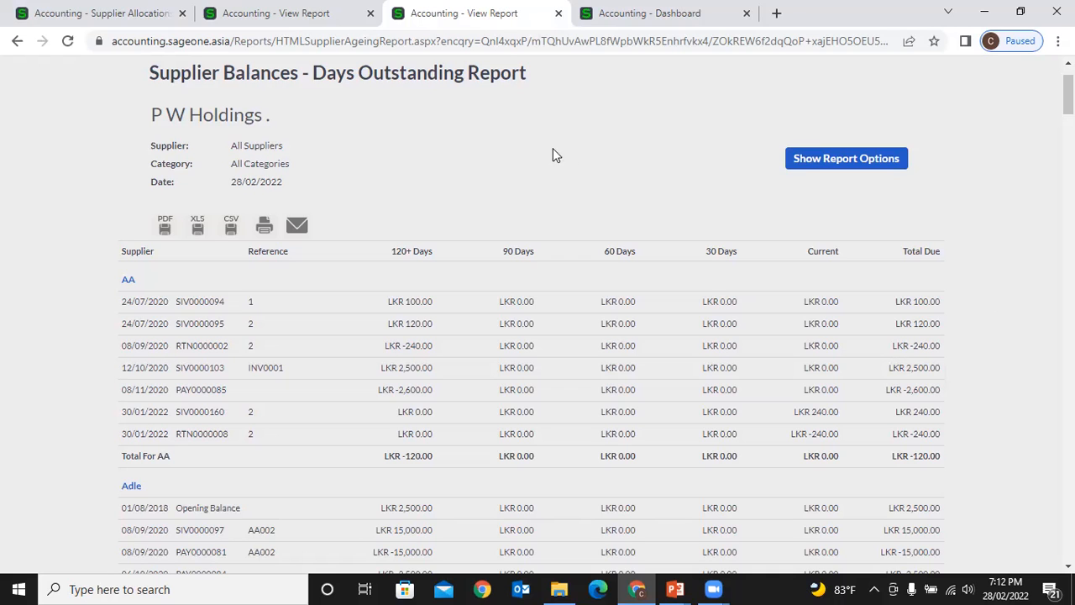
- Check Quart Airways' LKR 108,000.00 balance, then return to the Supplier Allocations page
left_click(286, 15)
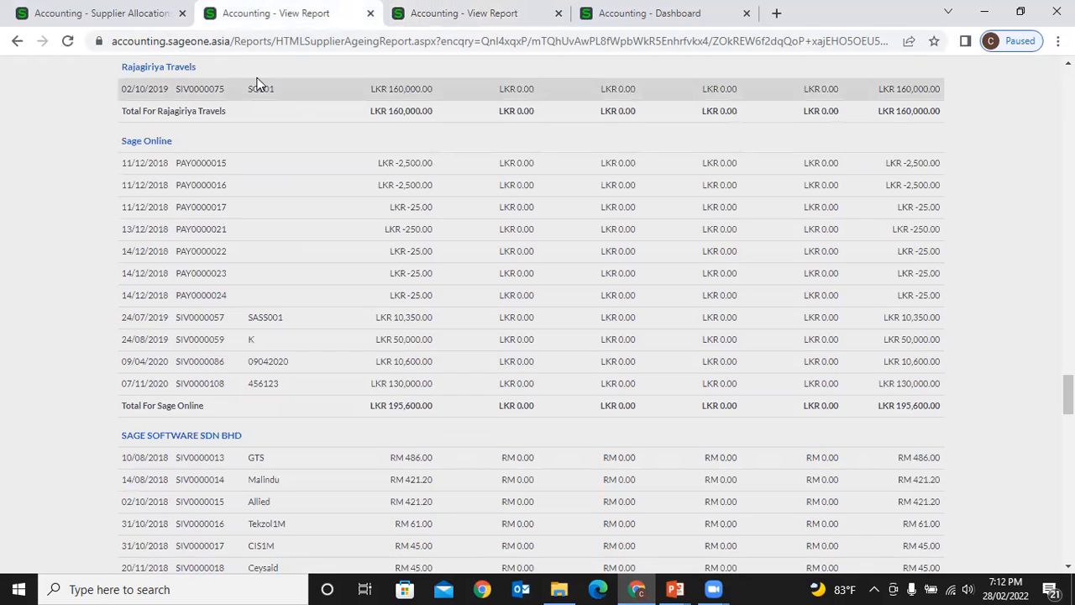
scroll(168, 72, "up", 2)
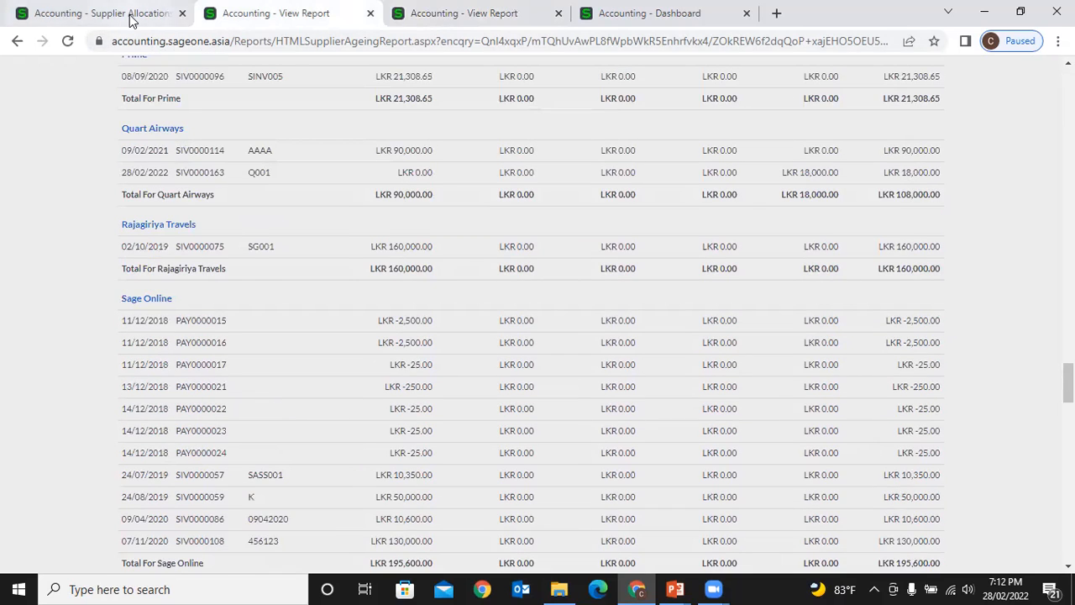
left_click(99, 14)
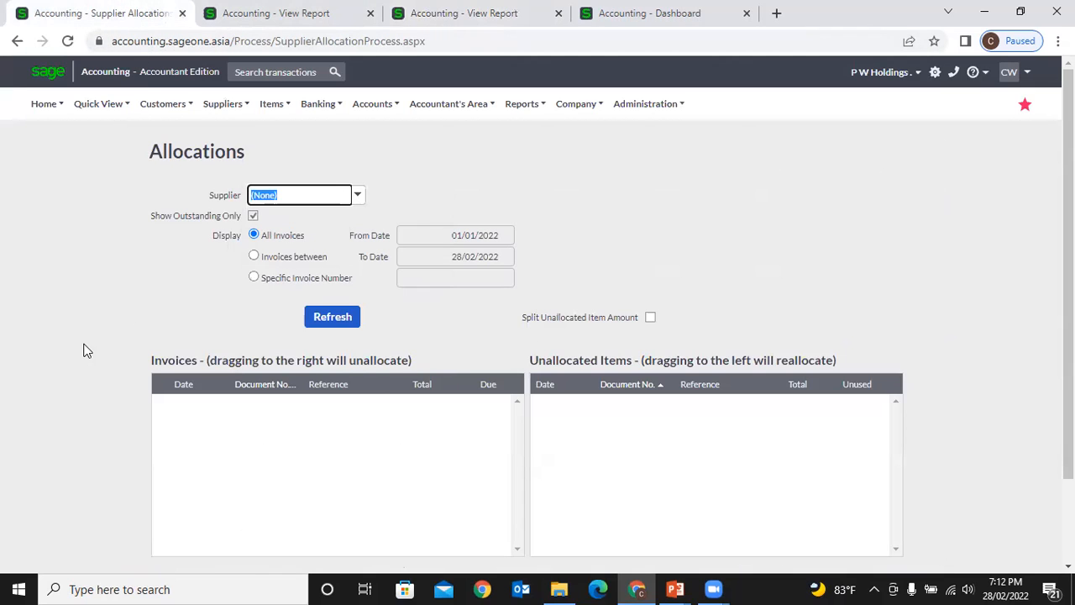
- Load P W Holdings' five outstanding invoices, one return and six unallocated payments for allocation
left_click(227, 106)
mouse_move(241, 181)
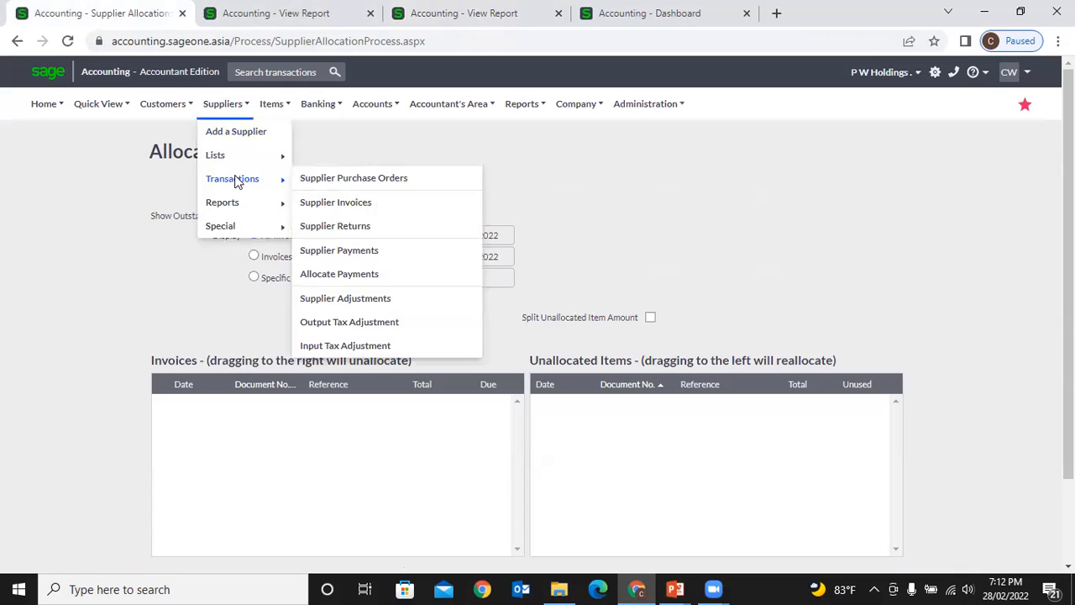
left_click(378, 275)
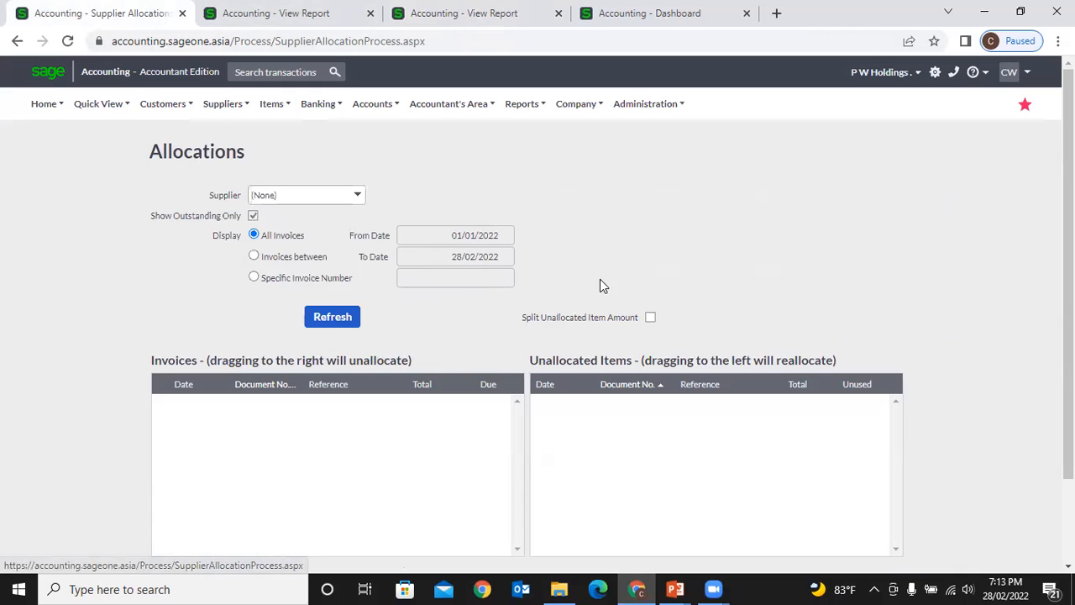
left_click(360, 202)
type("P W Holdings")
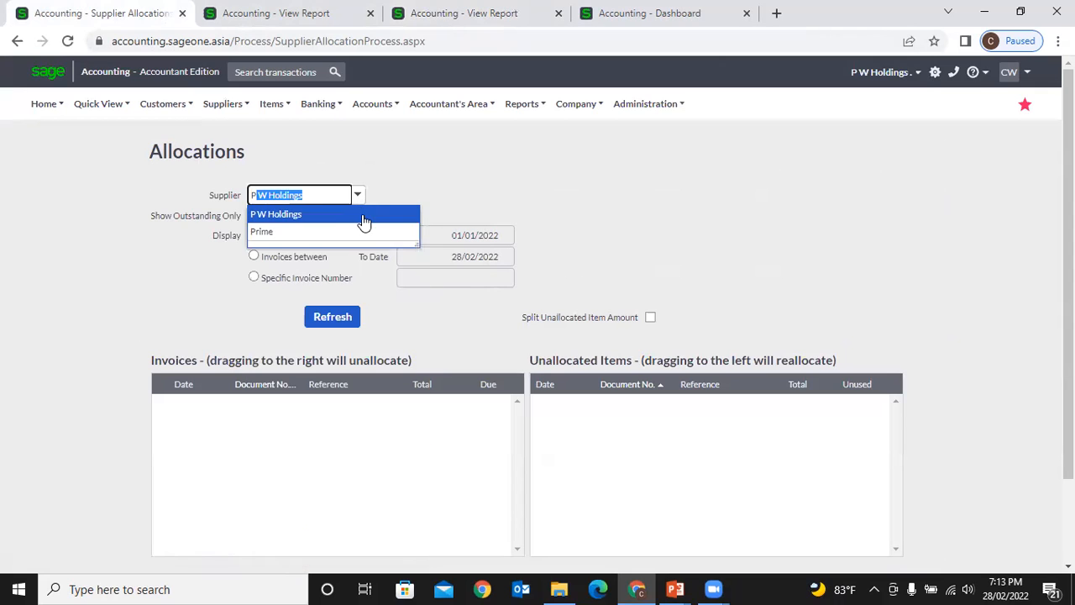
left_click(362, 215)
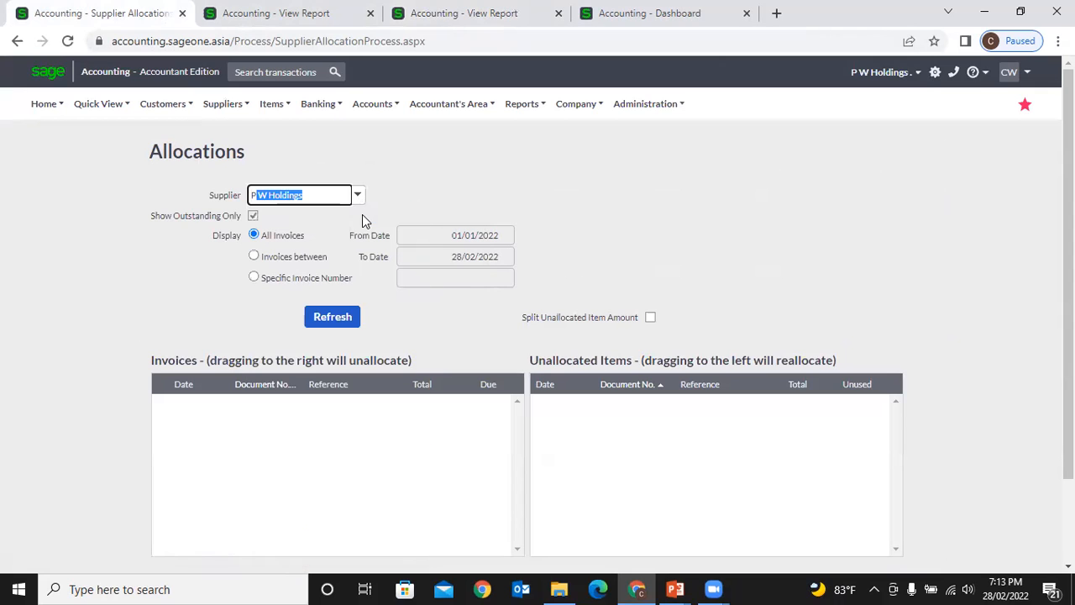
left_click(346, 319)
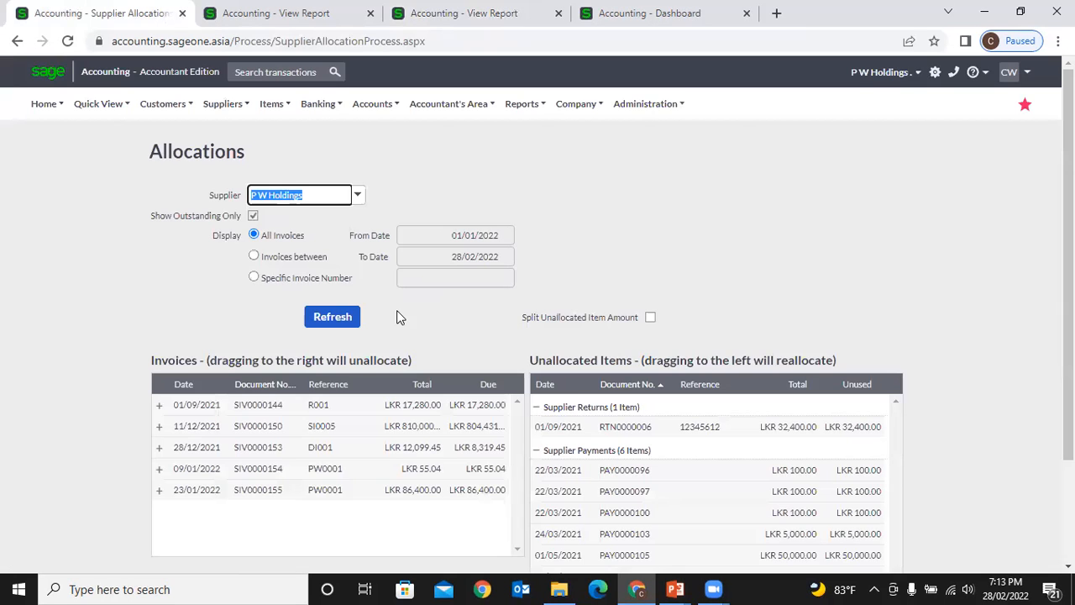
scroll(397, 317, "down", 2)
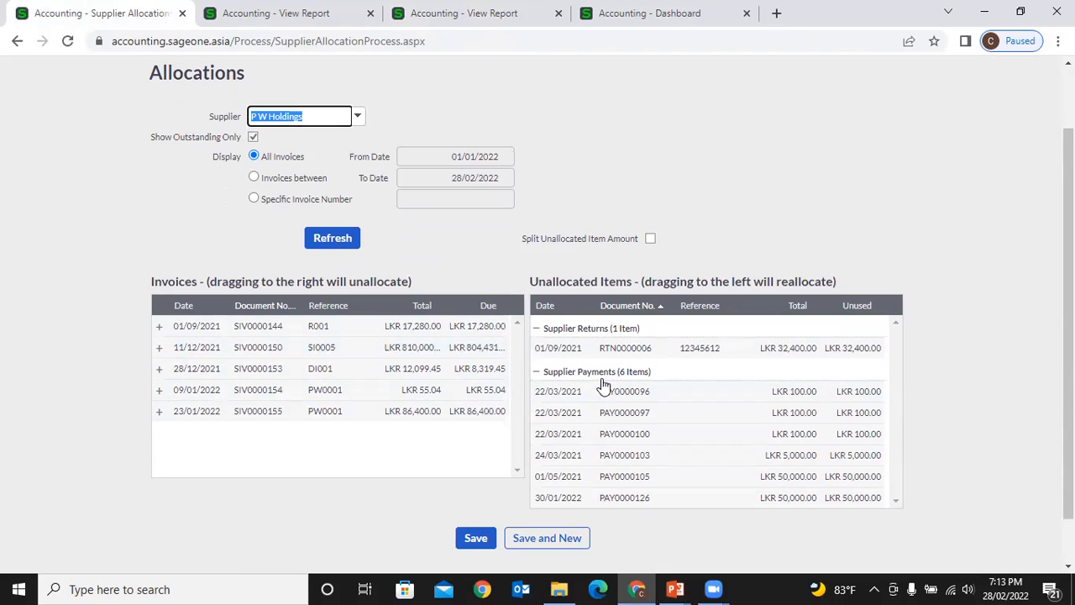
- Allocate payments PAY0000096 and PAY0000097 to invoice SIV0000144
scroll(603, 386, "down", 1)
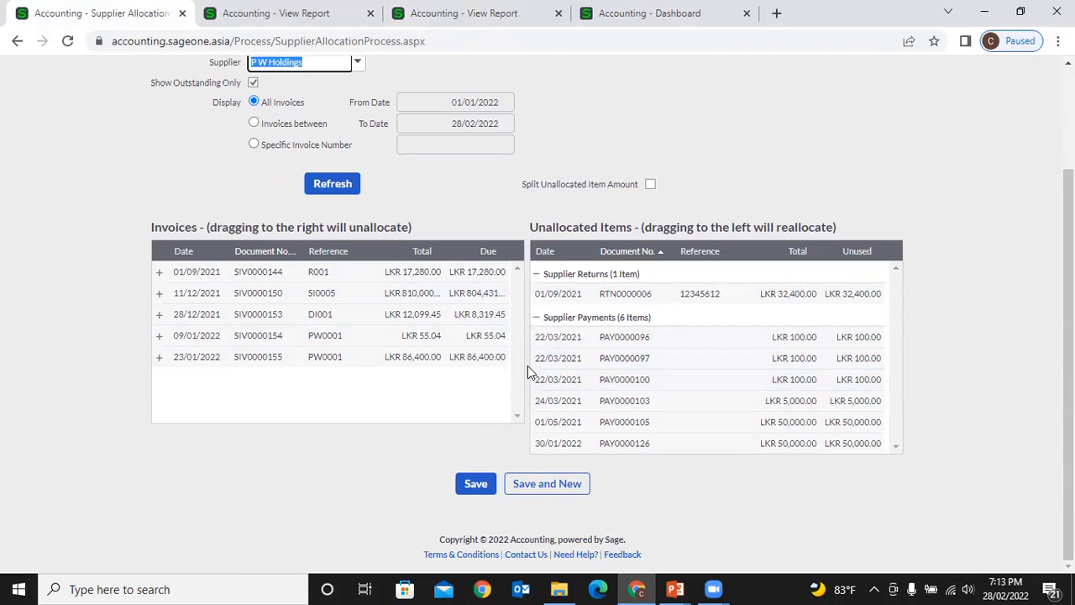
left_click_drag(551, 344, 488, 273)
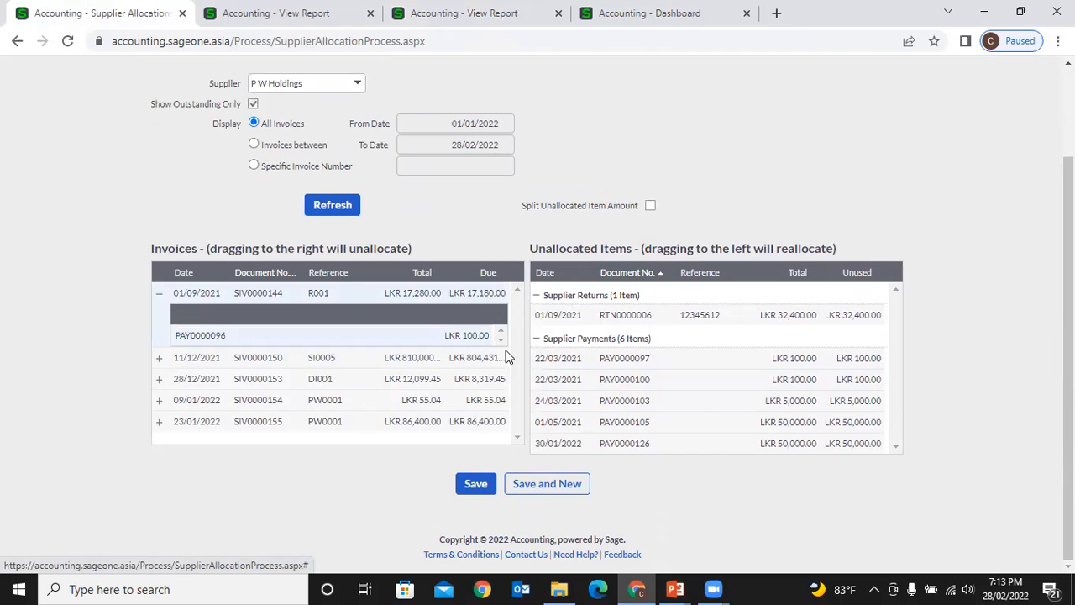
left_click_drag(544, 363, 477, 298)
- Move PAY0000096 and PAY0000097 back to Unallocated Items and collapse SIV0000144, leaving LKR 17,280.00 due
left_click_drag(456, 344, 547, 367)
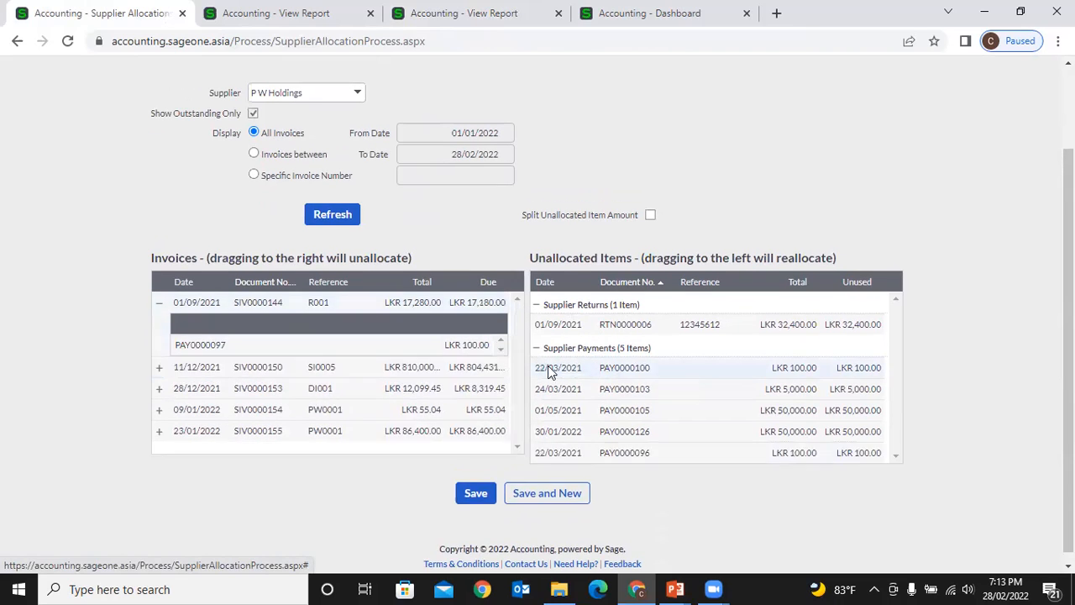
left_click_drag(475, 353, 632, 380)
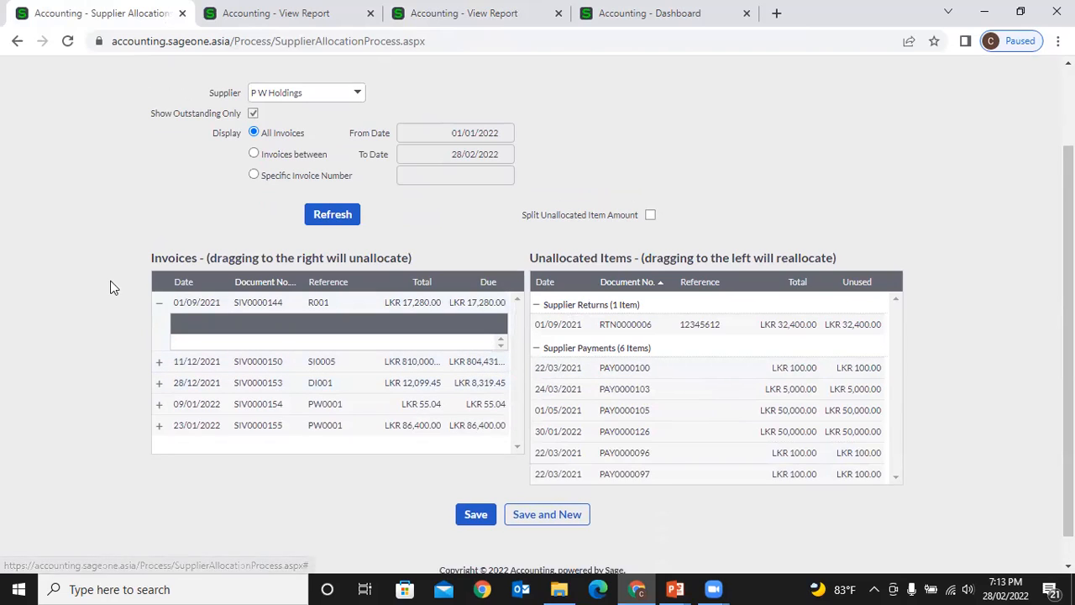
left_click(159, 303)
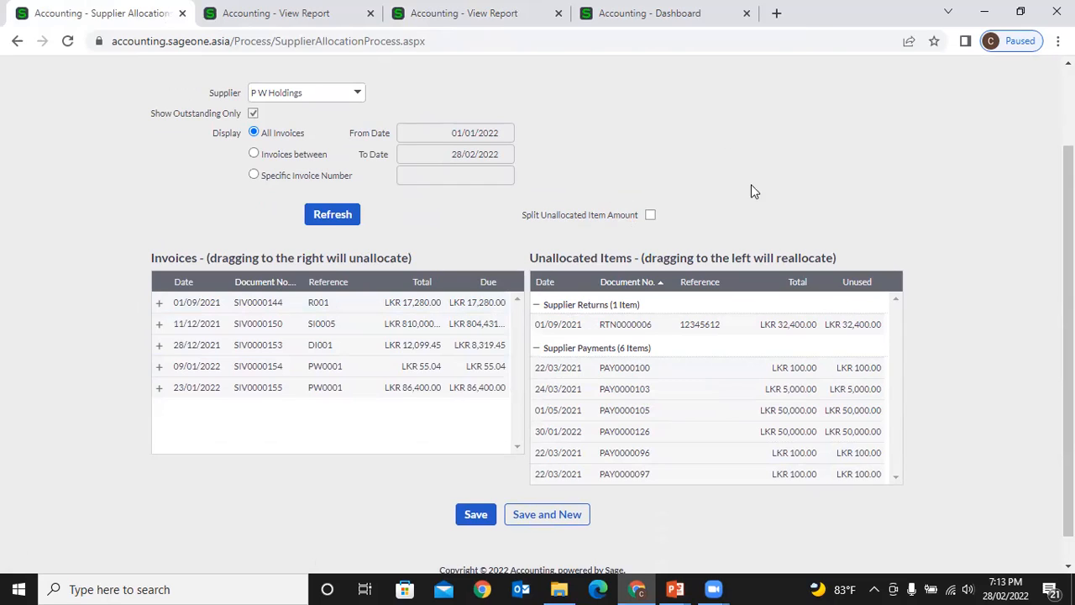
scroll(166, 164, "up", 2)
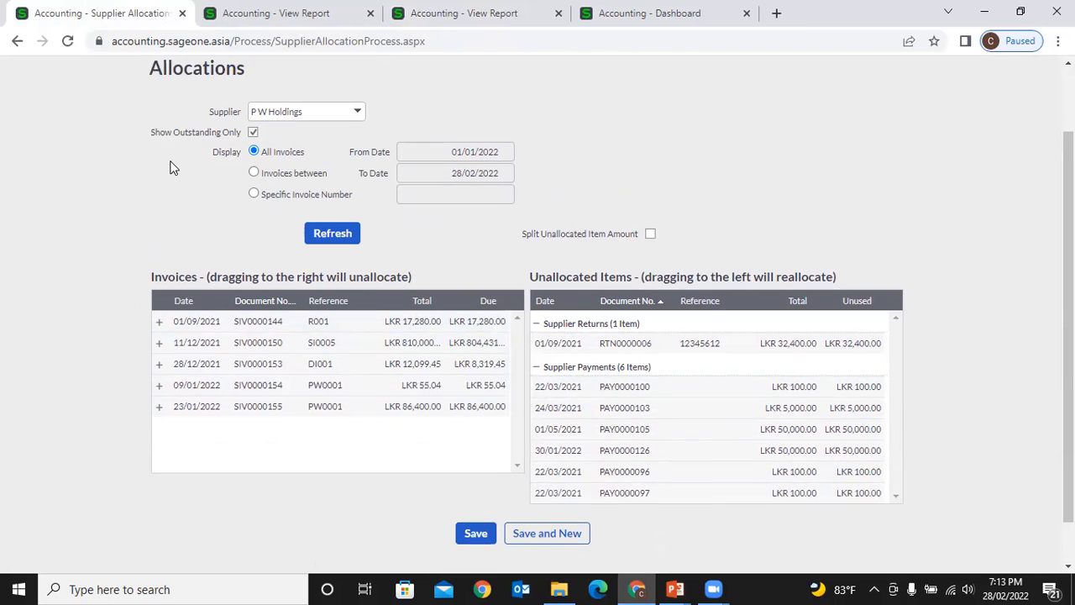
key("ctrl+a")
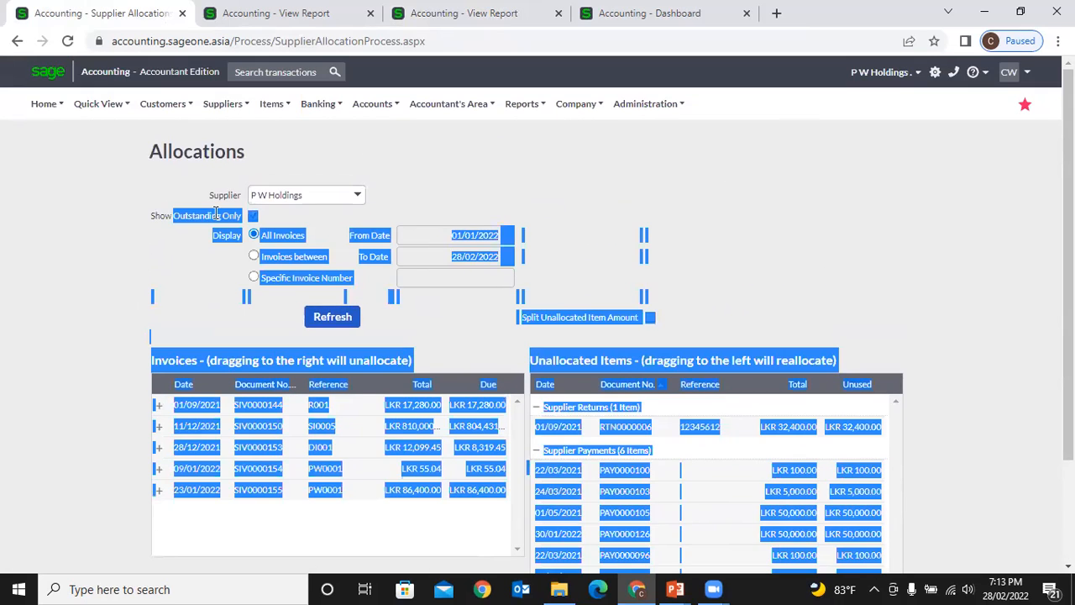
- Untick Show Outstanding Only and refresh, confirming Yes, to list settled invoices at LKR 0.00 too
left_click(221, 212)
mouse_move(229, 212)
left_mouse_down()
mouse_move(134, 221)
mouse_move(248, 222)
left_mouse_up()
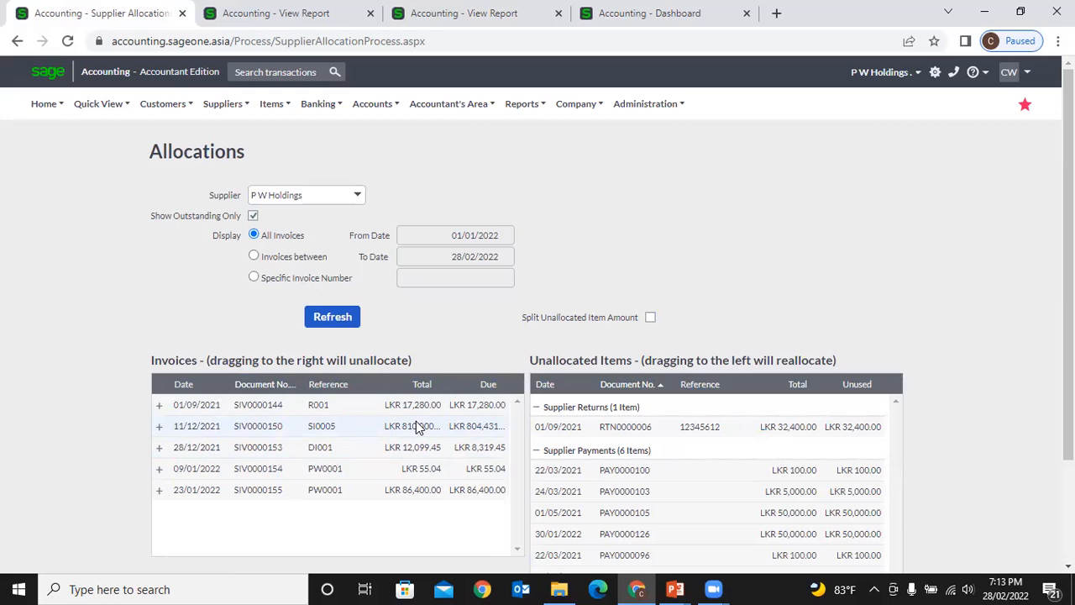
left_click(255, 217)
left_click(343, 324)
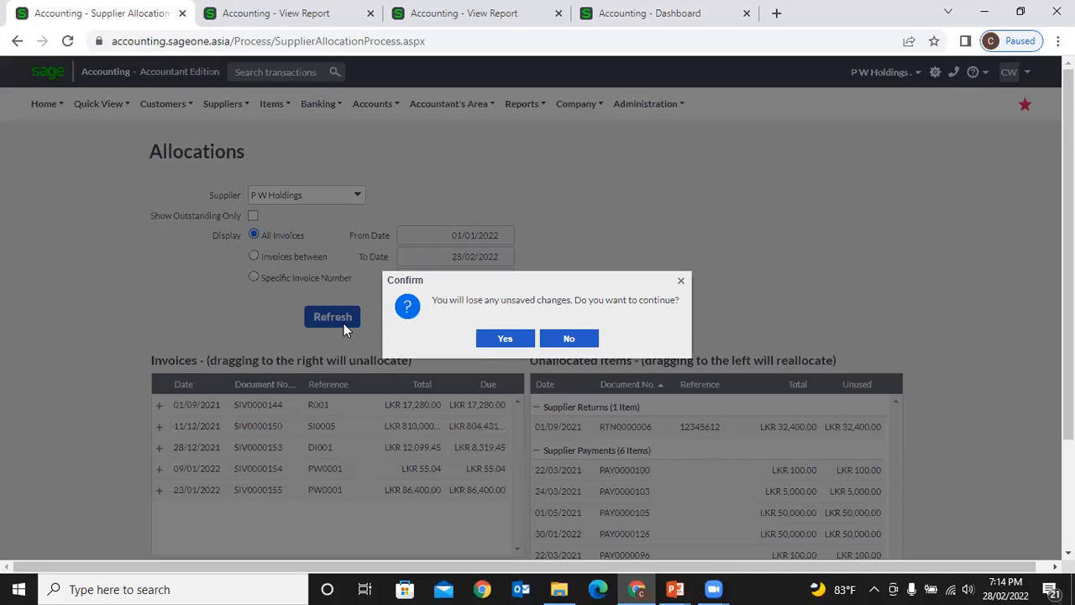
left_click(484, 338)
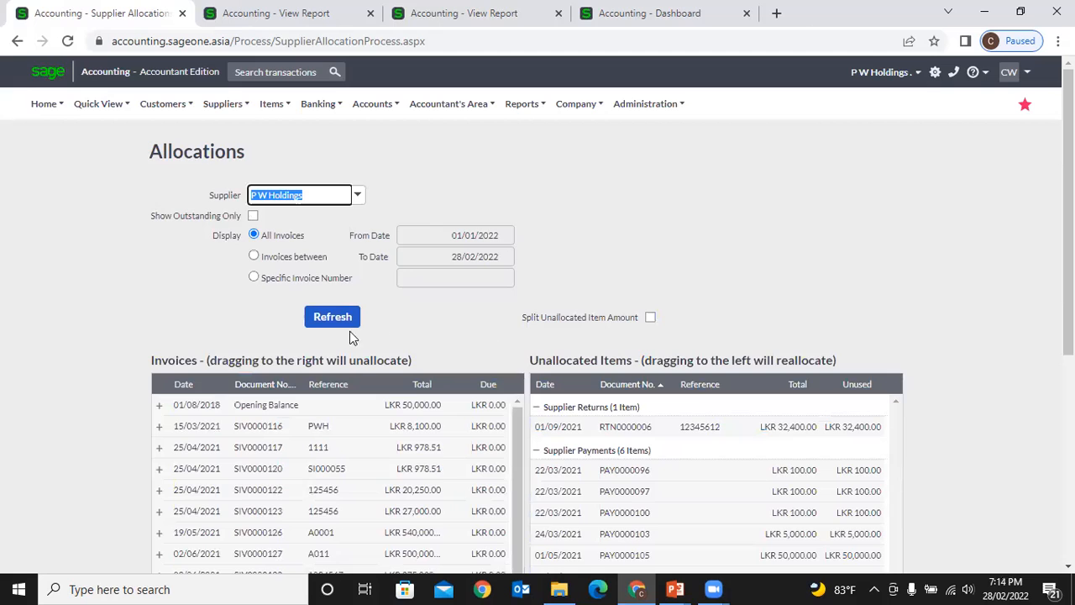
scroll(361, 389, "down", 3)
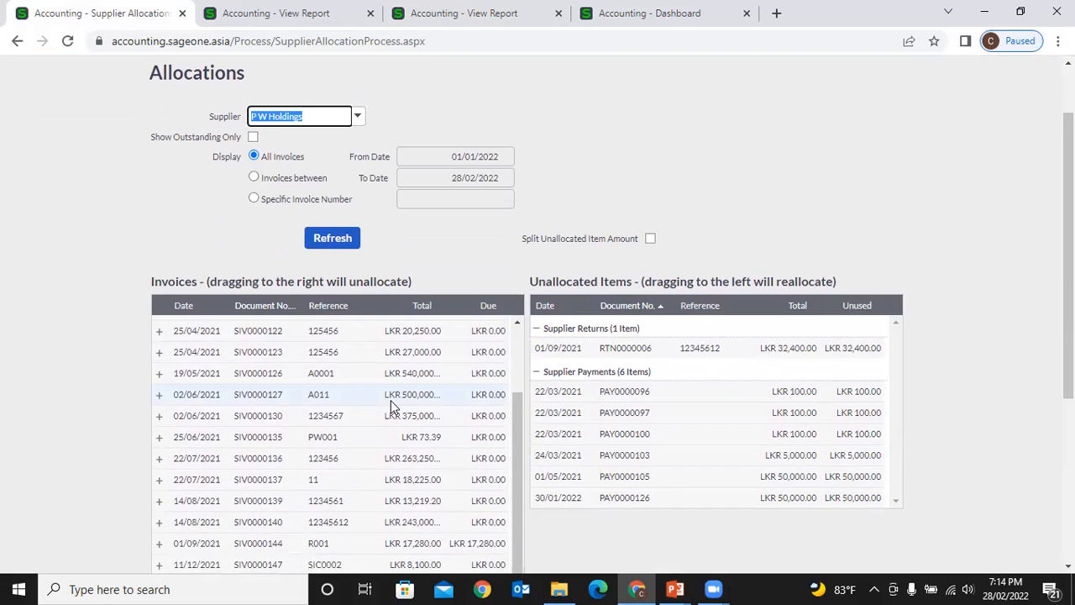
scroll(391, 400, "down", 2)
scroll(391, 400, "down", 1)
scroll(391, 400, "up", 1)
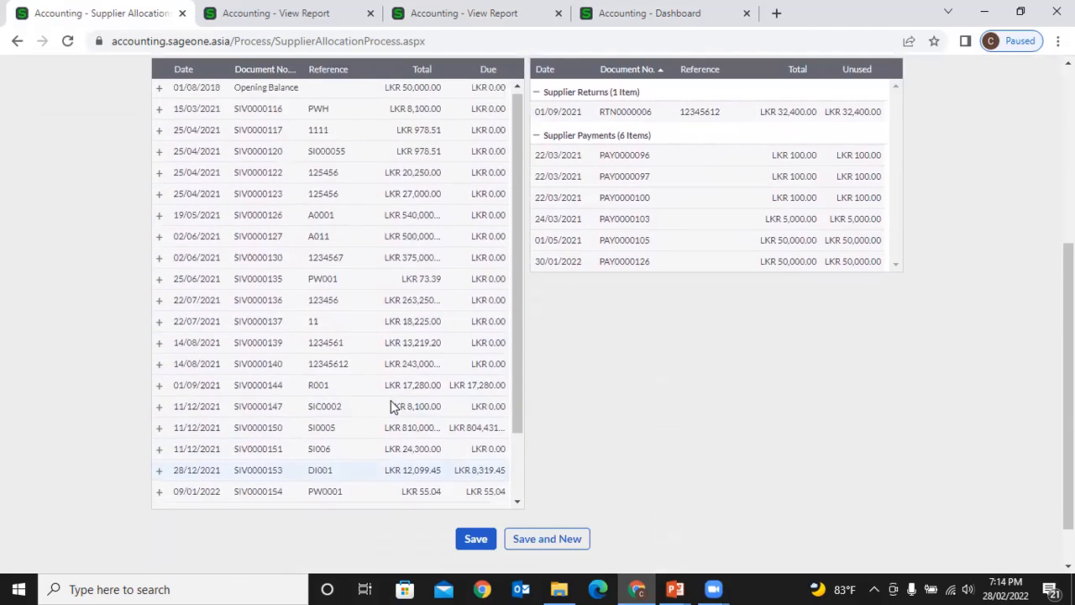
scroll(441, 236, "up", 2)
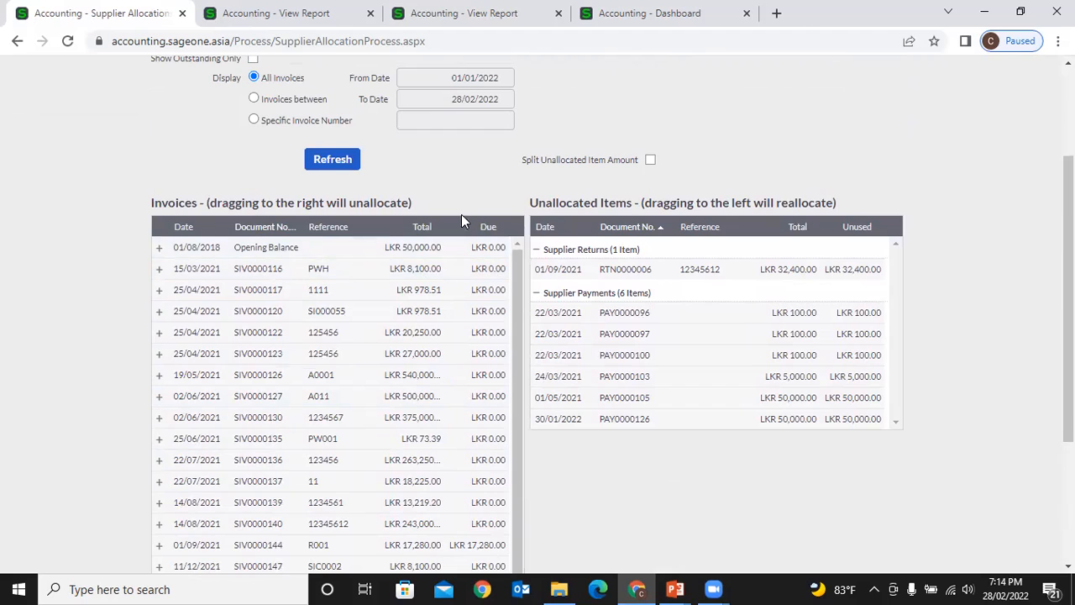
scroll(470, 353, "up", 3)
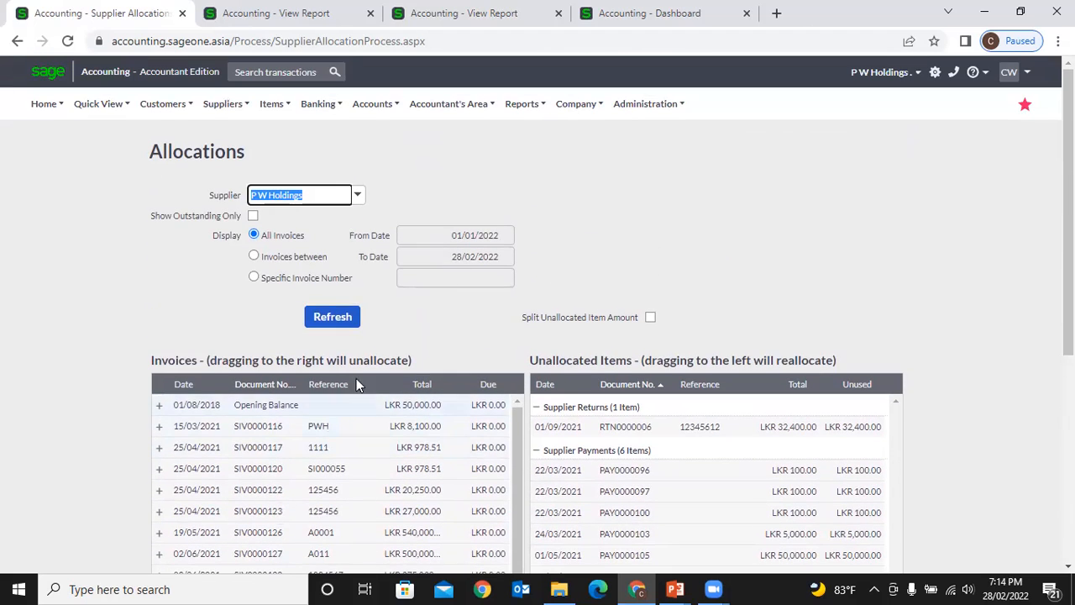
- Re-tick Show Outstanding Only and refresh, confirming Yes, to list the five outstanding invoices
left_click(253, 217)
left_click(348, 315)
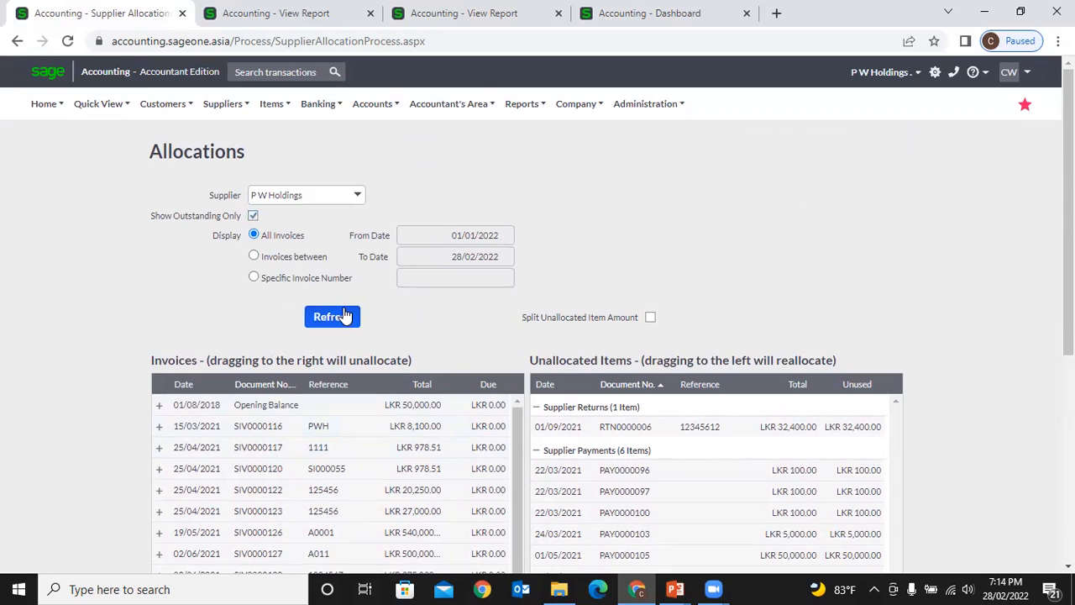
left_click(493, 338)
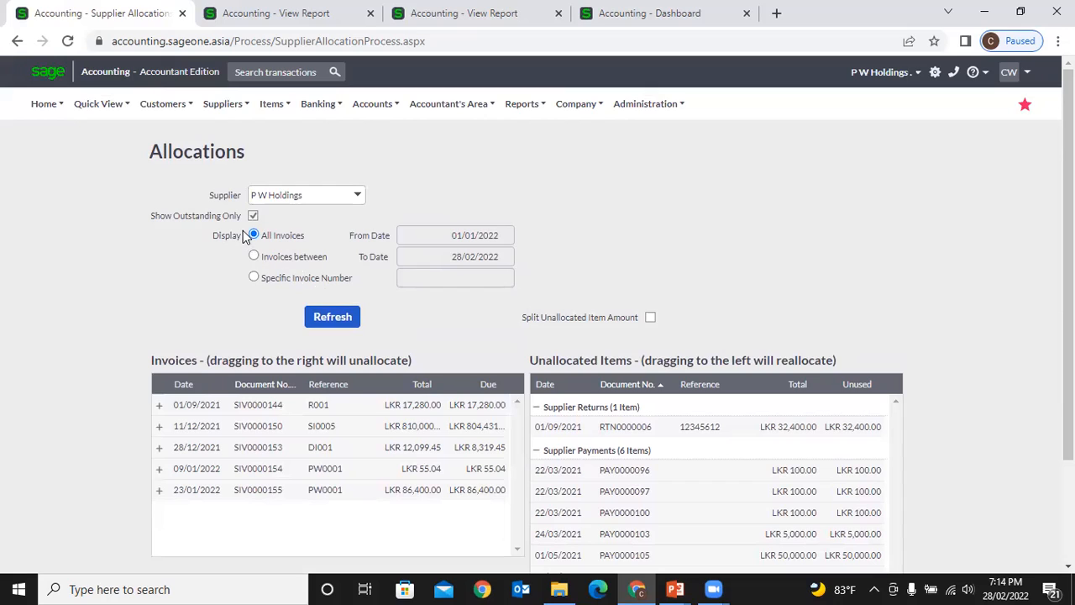
left_click_drag(243, 236, 332, 282)
left_click(332, 282)
left_click(254, 256)
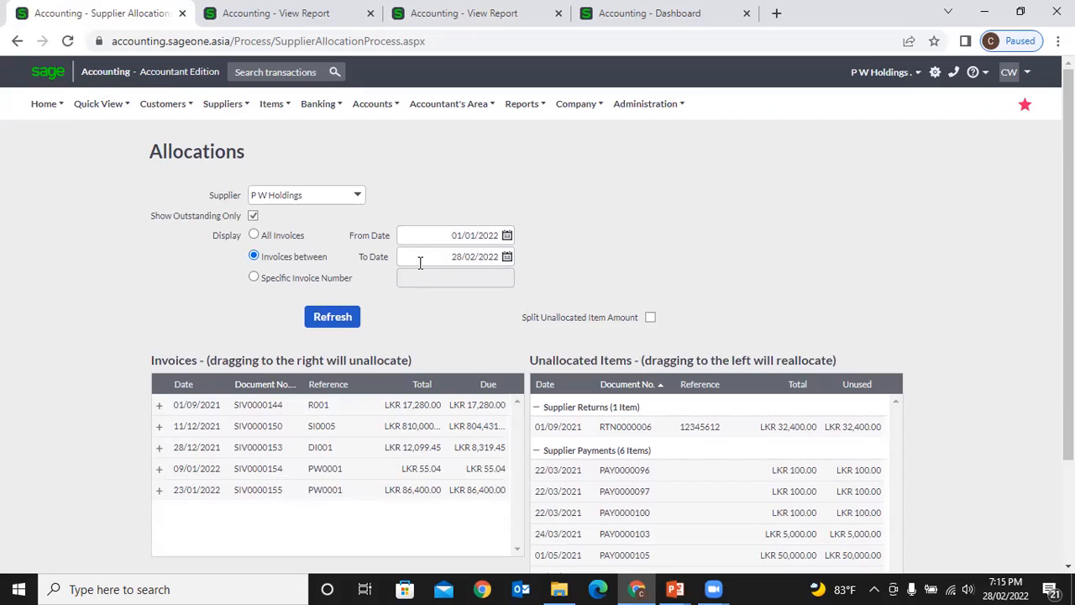
- Filter invoices between 01/01/2022 and 28/02/2022 and refresh, leaving only SIV0000154 and SIV0000155
left_click(423, 235)
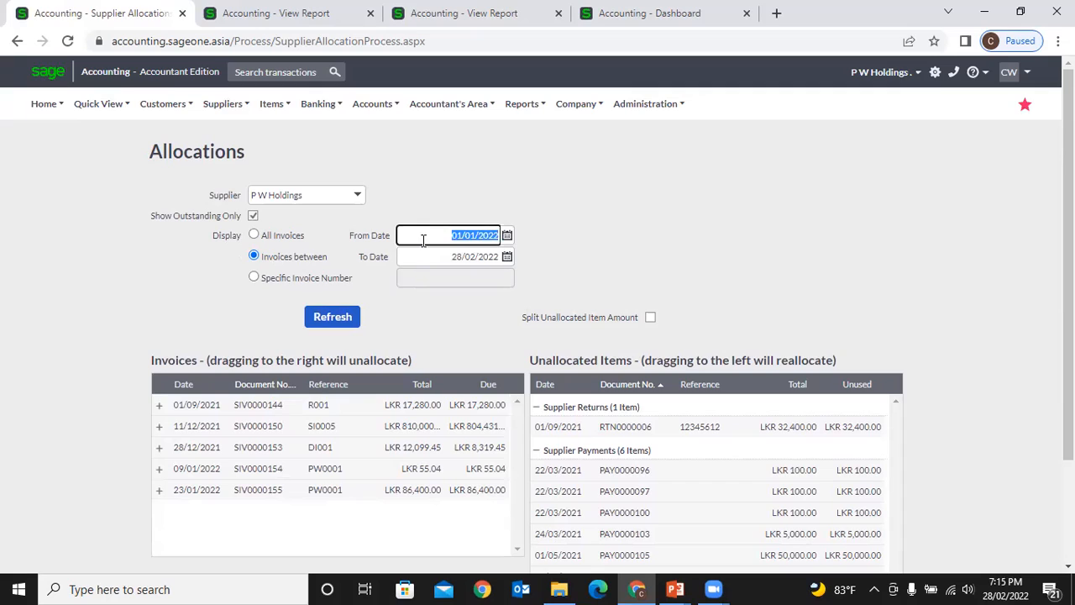
left_click(427, 254)
left_click(255, 235)
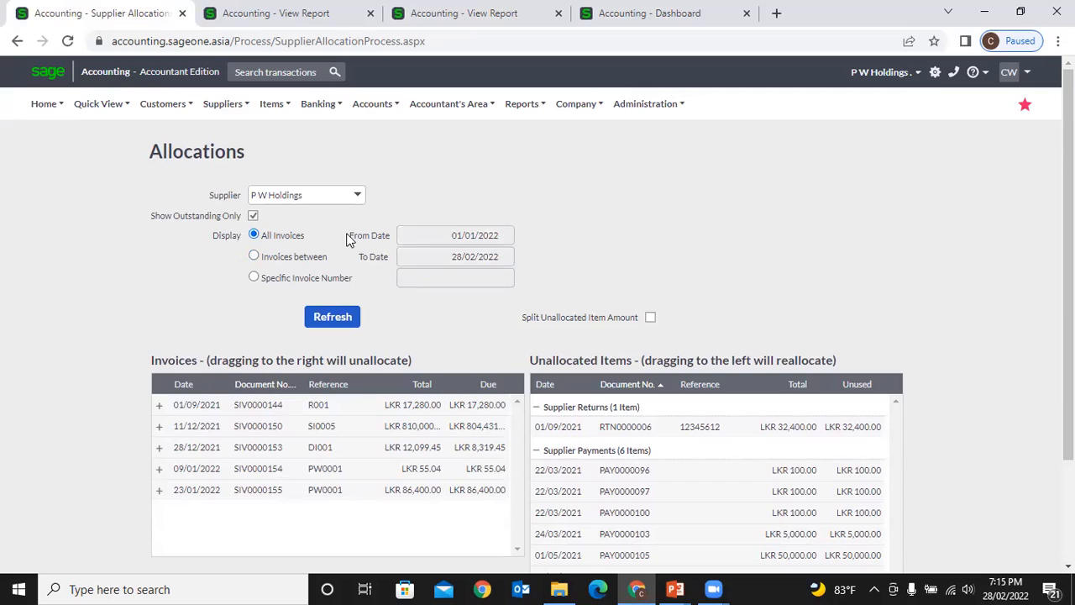
left_click(254, 257)
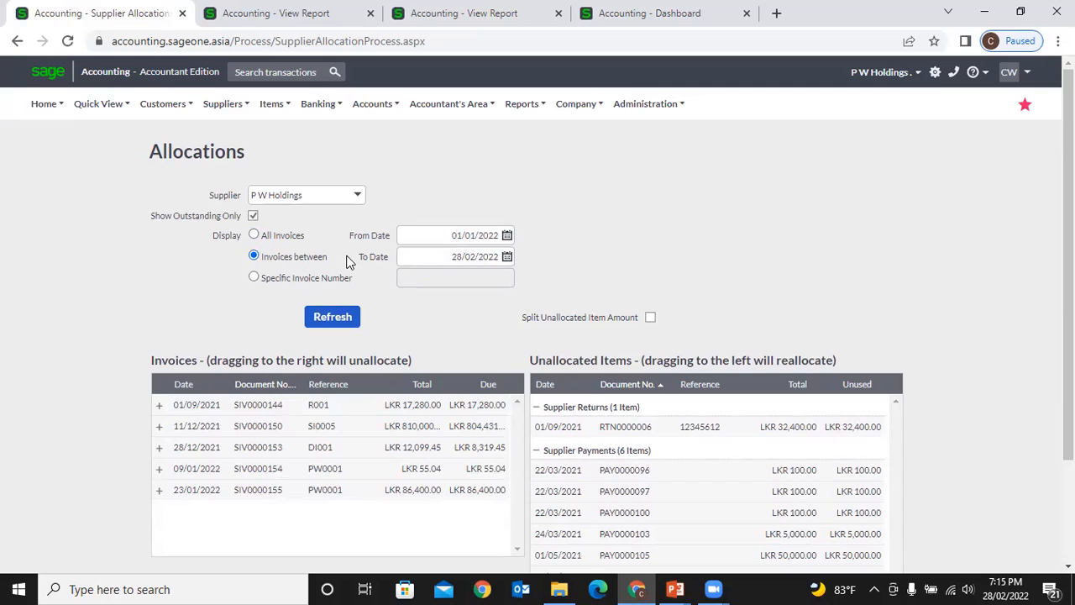
left_click(254, 233)
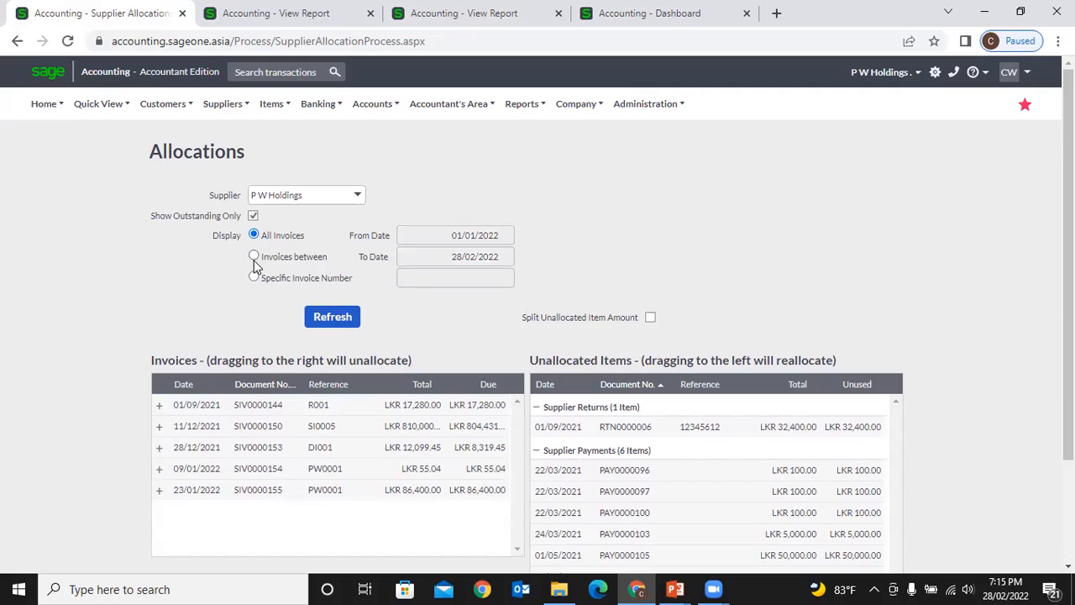
left_click(254, 258)
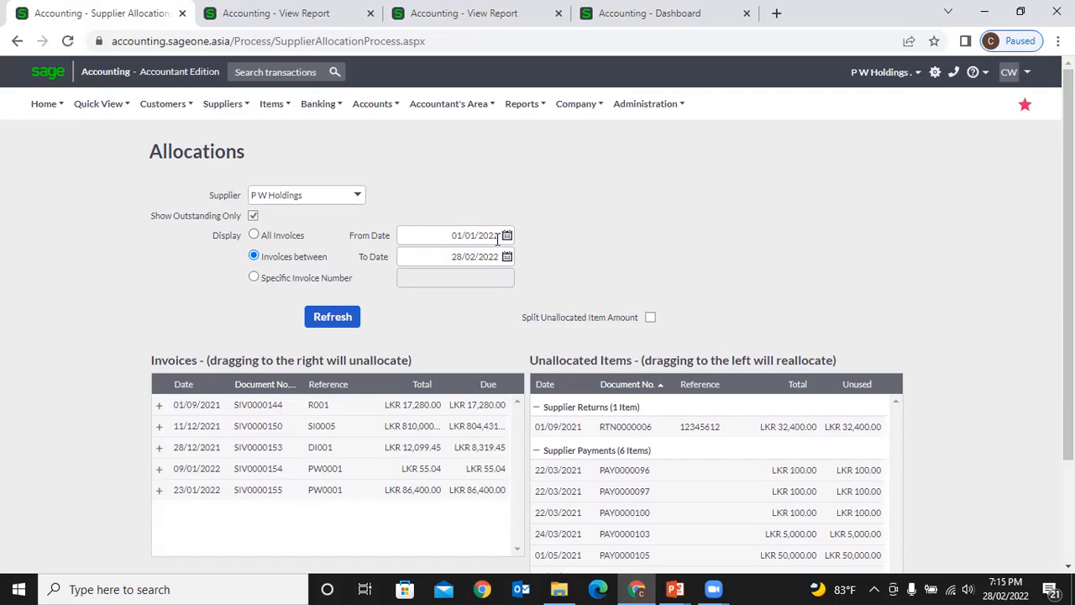
left_click(332, 317)
left_click(500, 340)
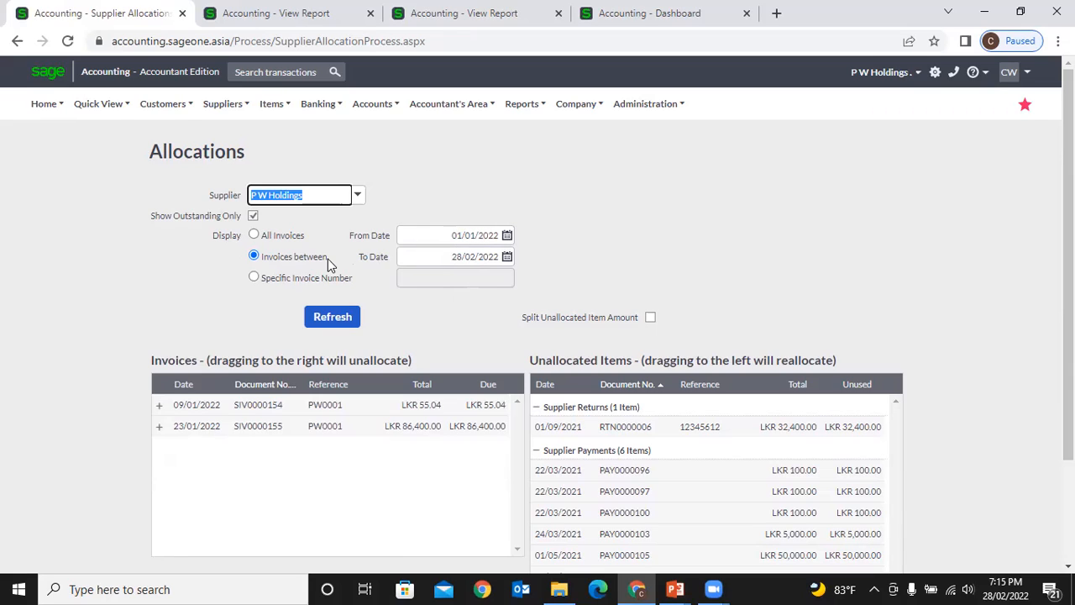
left_click(254, 278)
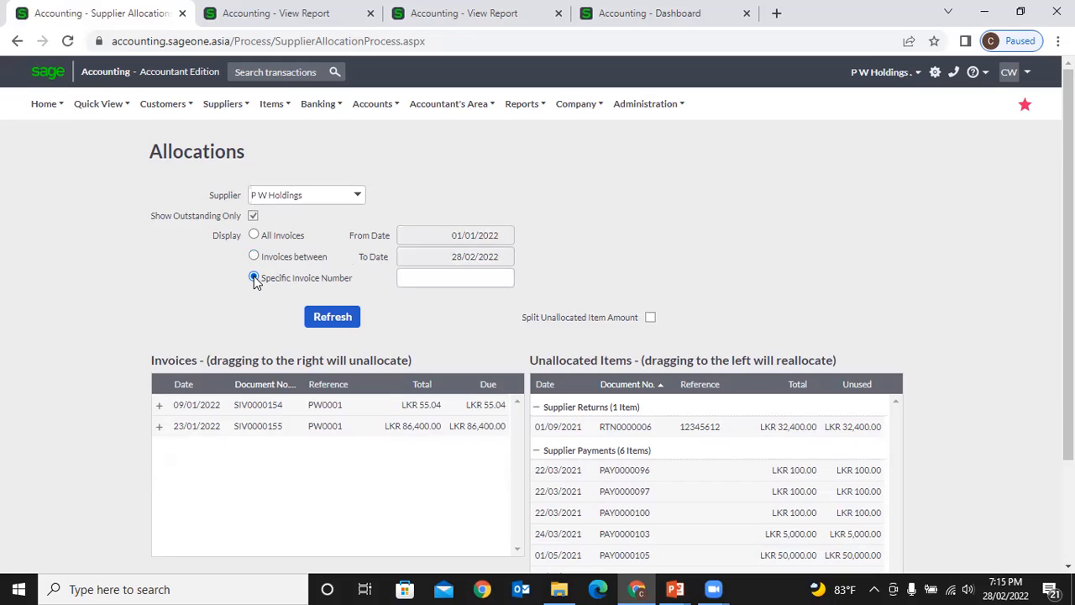
- List only invoice SIV0000155 using the Specific Invoice Number filter
left_click(412, 272)
type("SIV0000155")
left_click(354, 320)
left_click(525, 338)
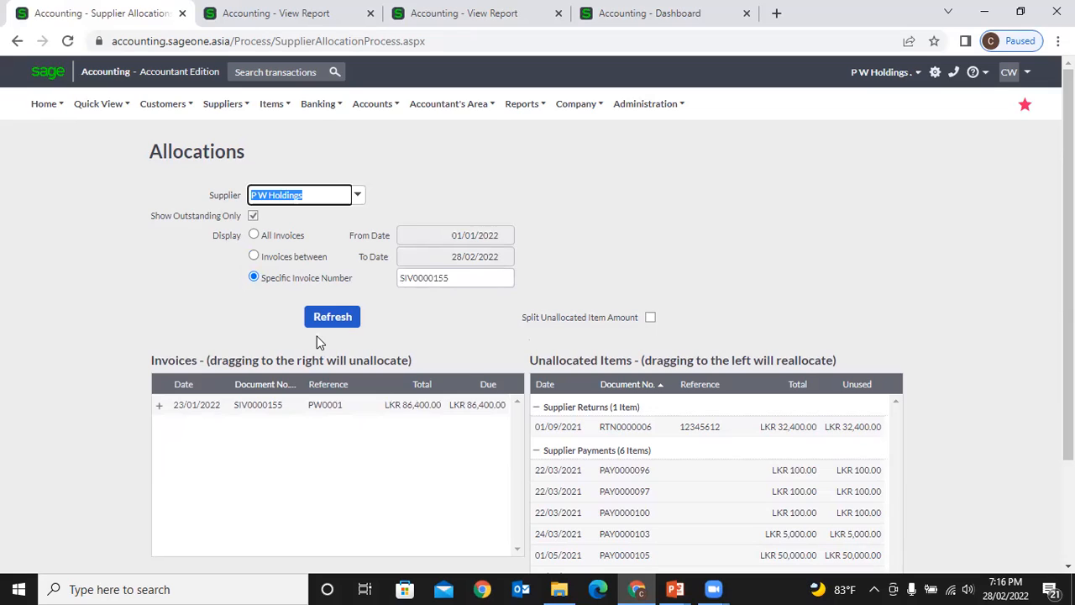
- Switch back to All Invoices and refresh, confirming Yes, to show the five outstanding invoices
left_click(254, 236)
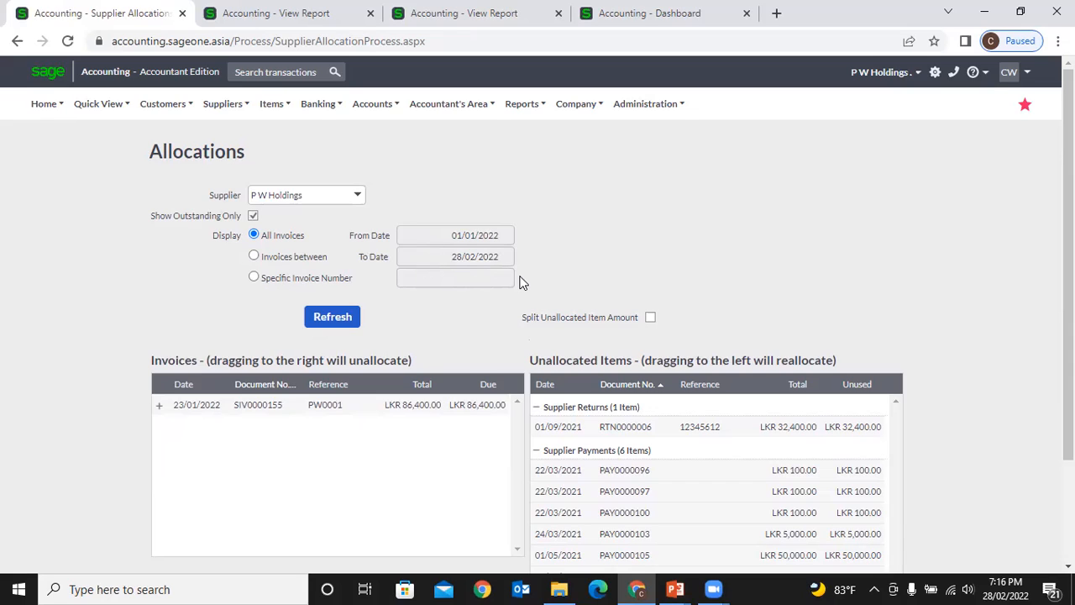
left_click(254, 257)
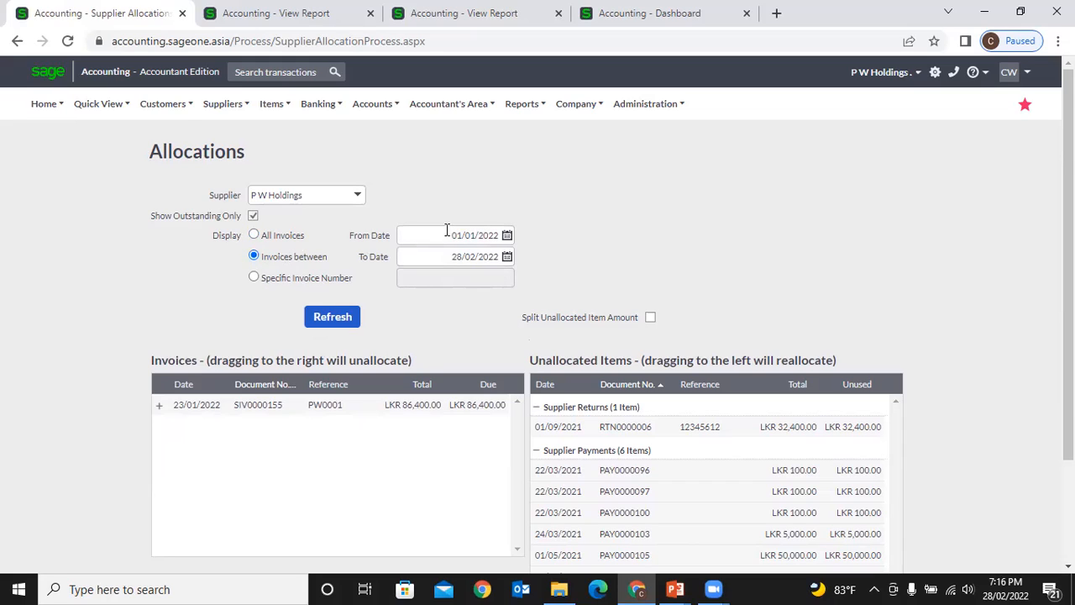
left_click(255, 278)
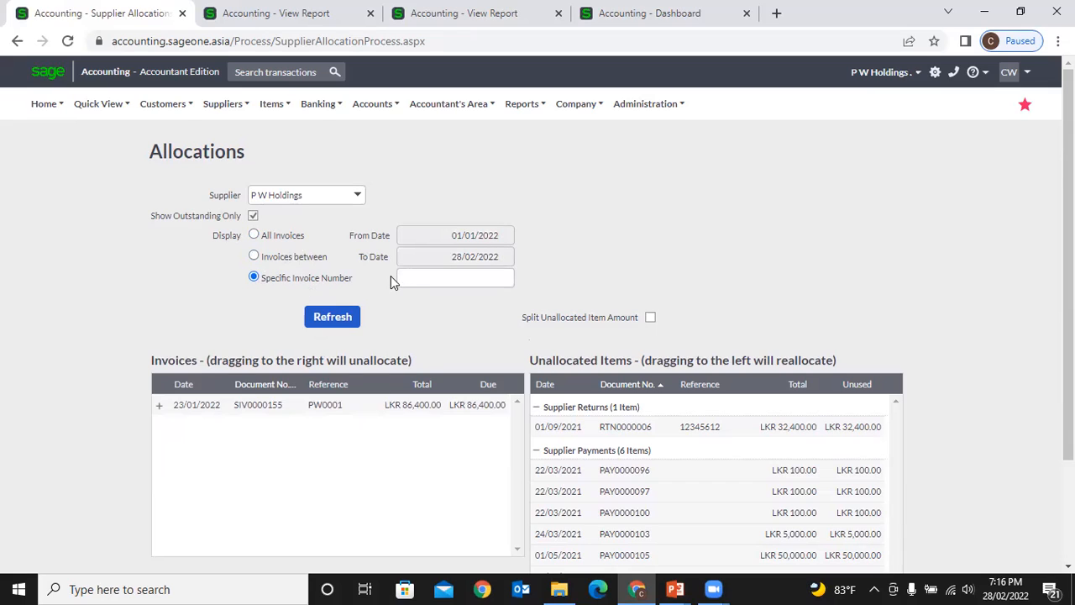
left_click(414, 275)
left_click(255, 234)
left_click(312, 319)
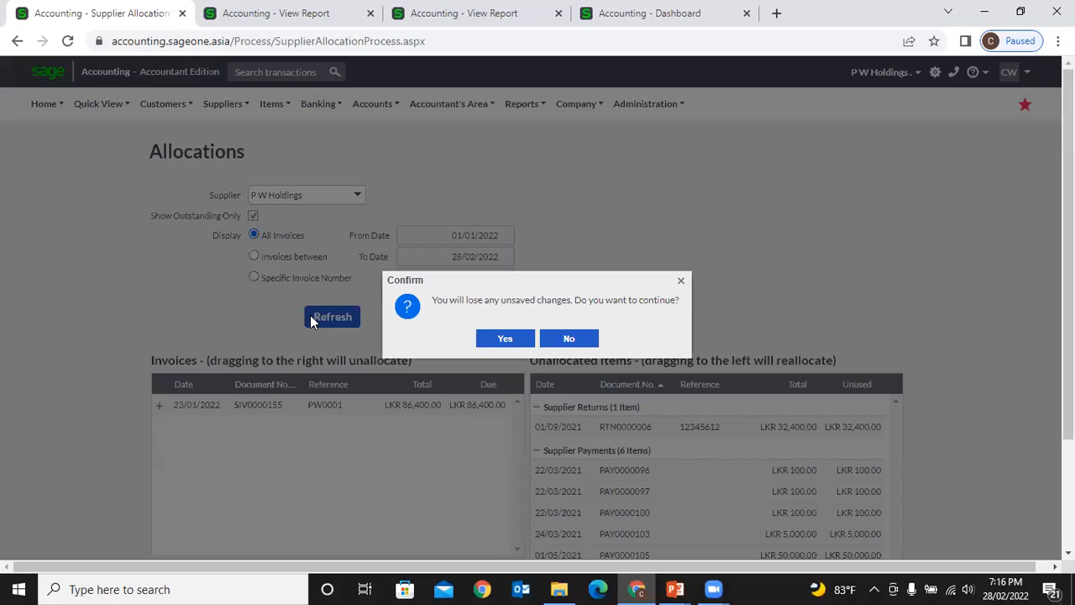
left_click(505, 340)
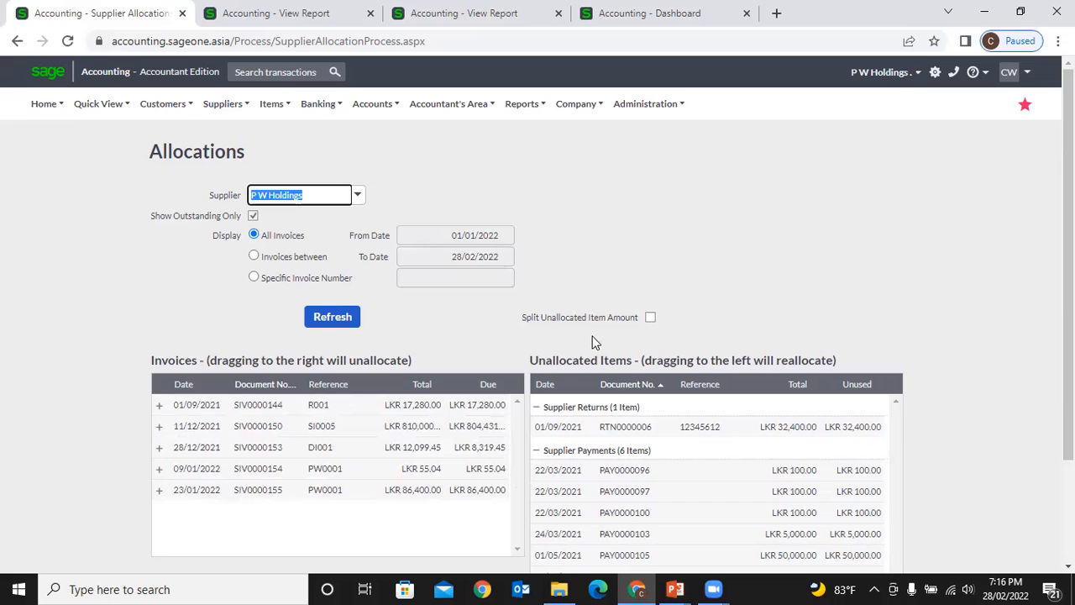
scroll(617, 383, "down", 3)
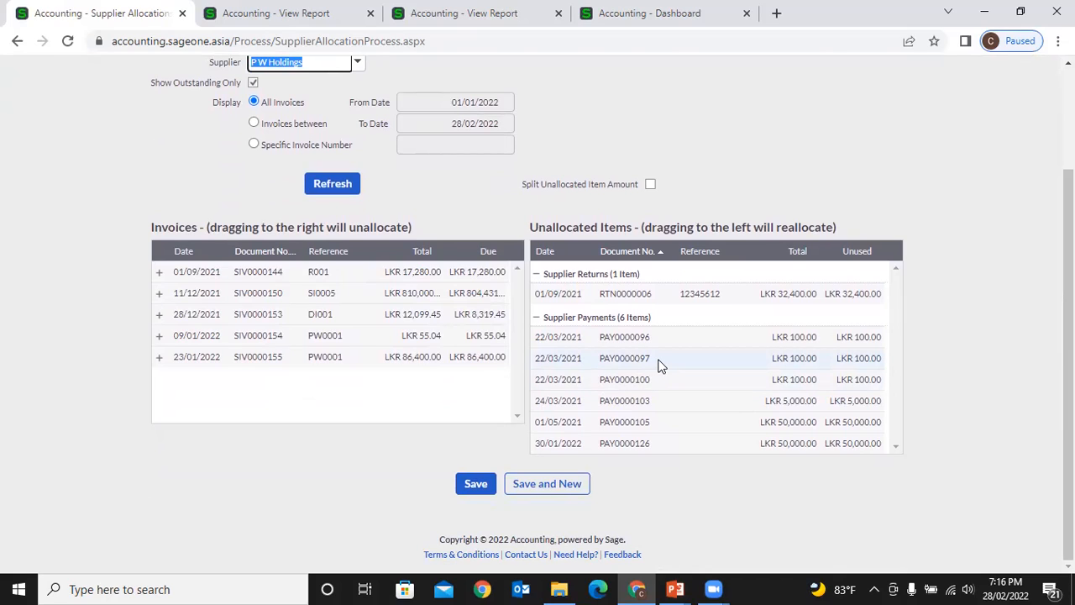
- Allocate payments PAY0000097 and PAY0000100 to invoice SIV0000144, leaving LKR 16,980.00 due
left_click_drag(616, 341, 472, 277)
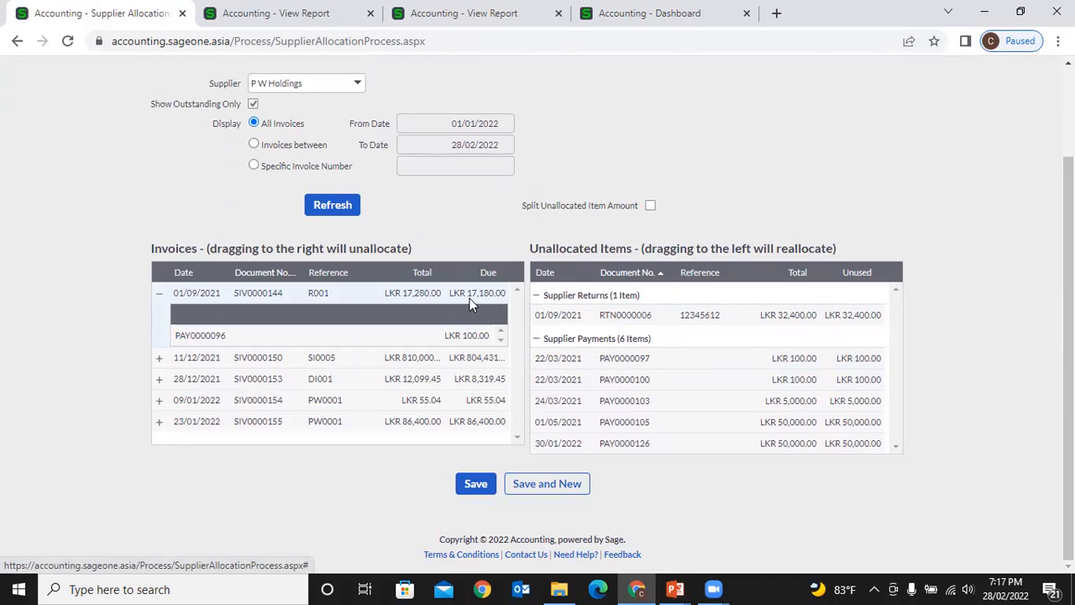
mouse_move(559, 359)
left_mouse_down()
mouse_move(514, 306)
mouse_move(486, 297)
mouse_move(561, 359)
left_mouse_up()
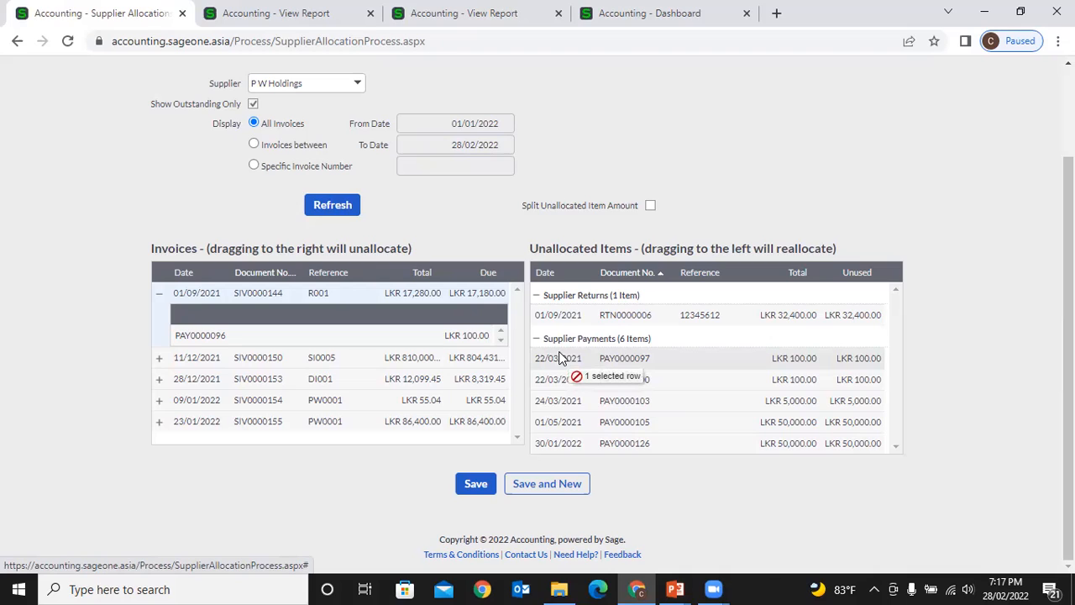
left_click_drag(561, 358, 500, 294)
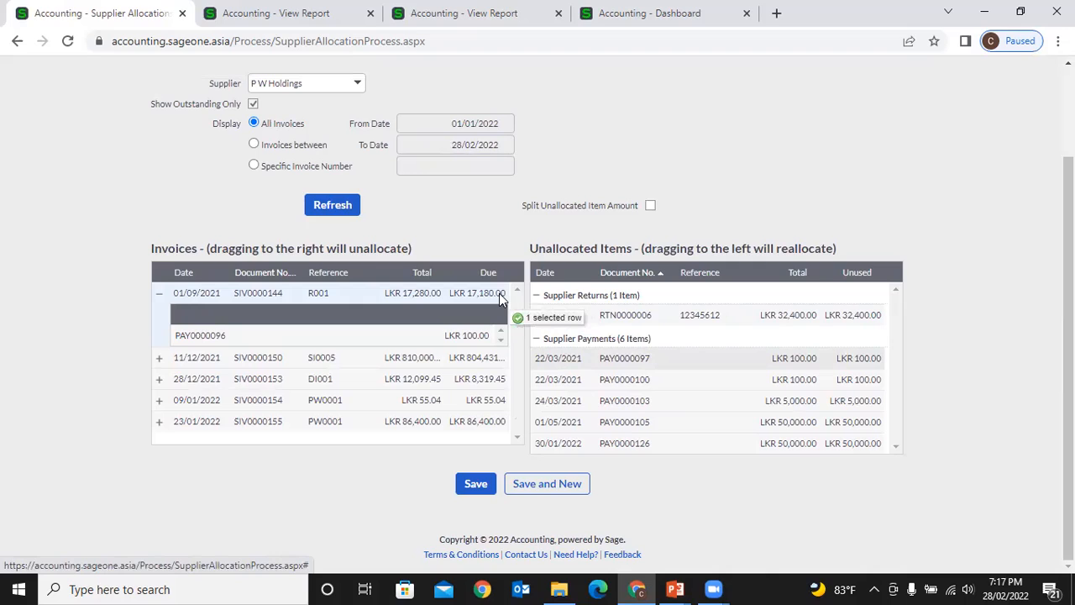
mouse_move(500, 295)
left_mouse_down()
mouse_move(500, 316)
mouse_move(499, 297)
mouse_move(486, 295)
left_mouse_up()
left_click_drag(555, 363, 499, 301)
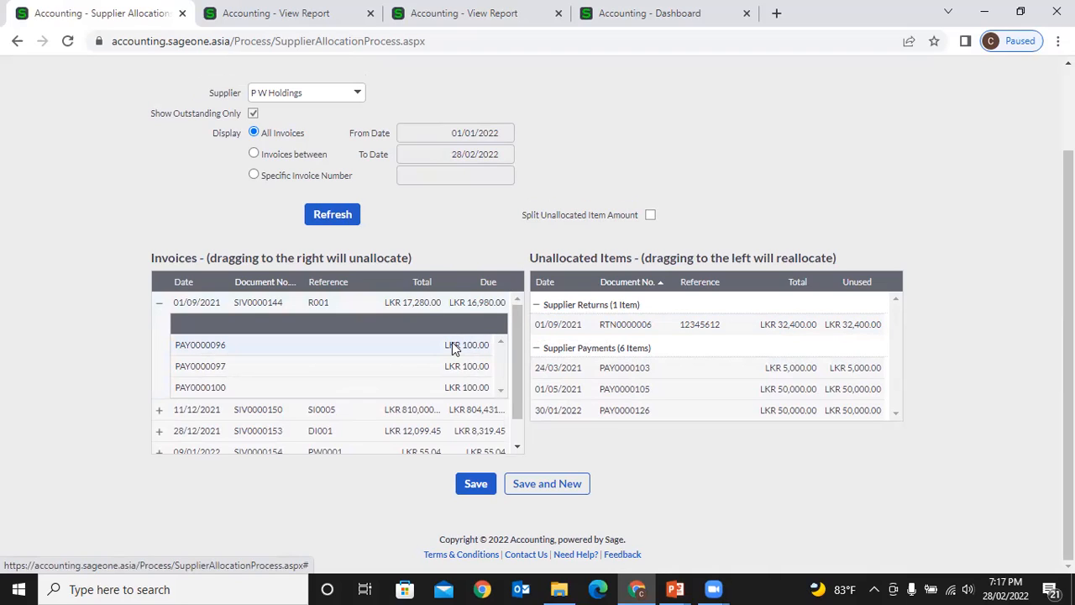
- Allocate PAY0000105 to invoice SIV0000153, settling it with LKR 41,680.55 still unused
scroll(452, 341, "down", 1)
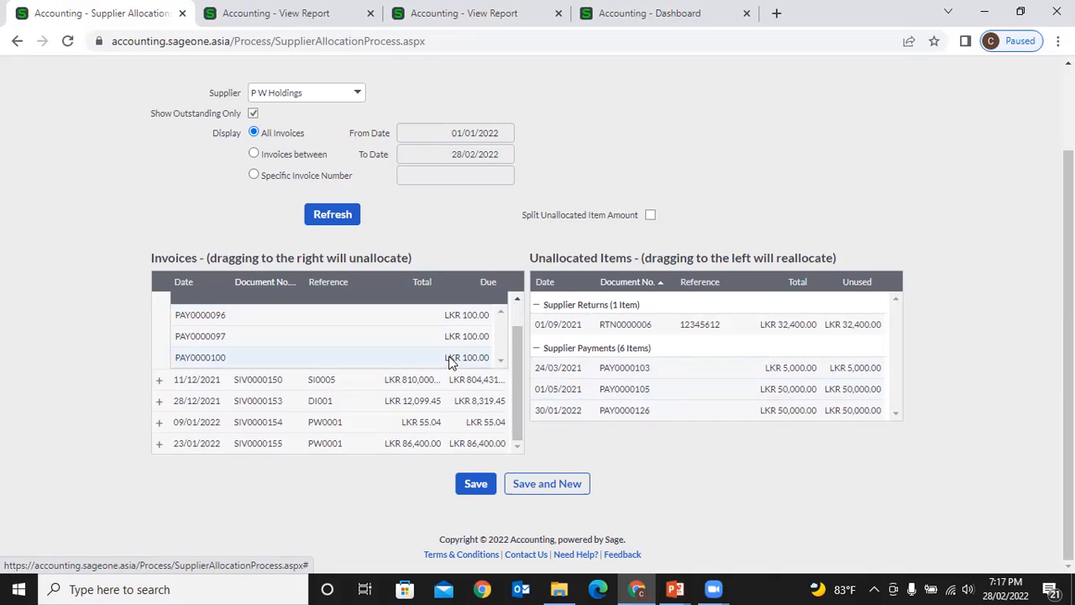
scroll(450, 361, "up", 1)
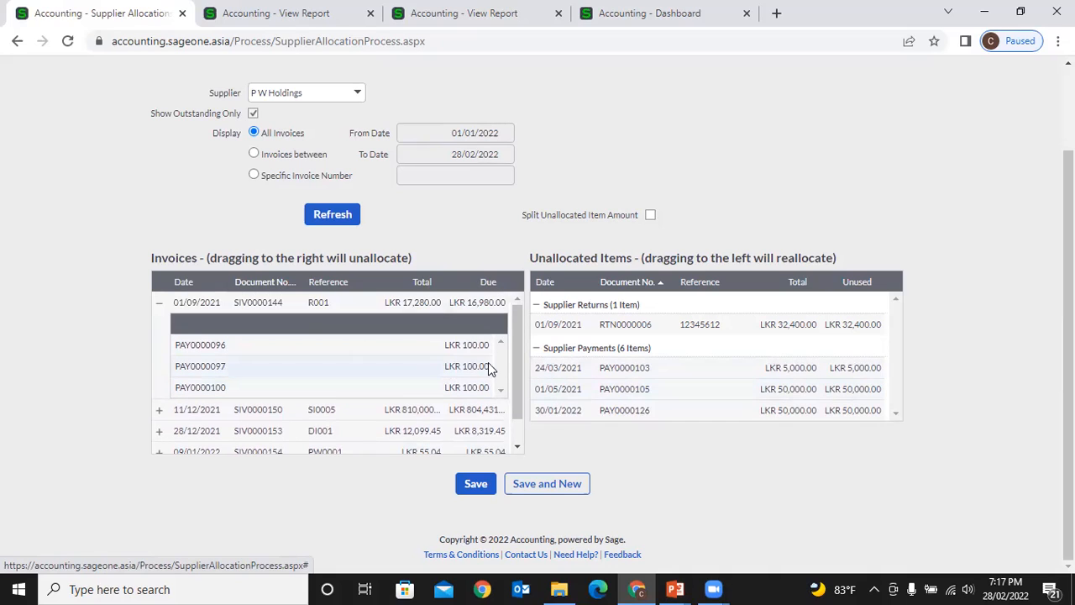
scroll(483, 350, "down", 1)
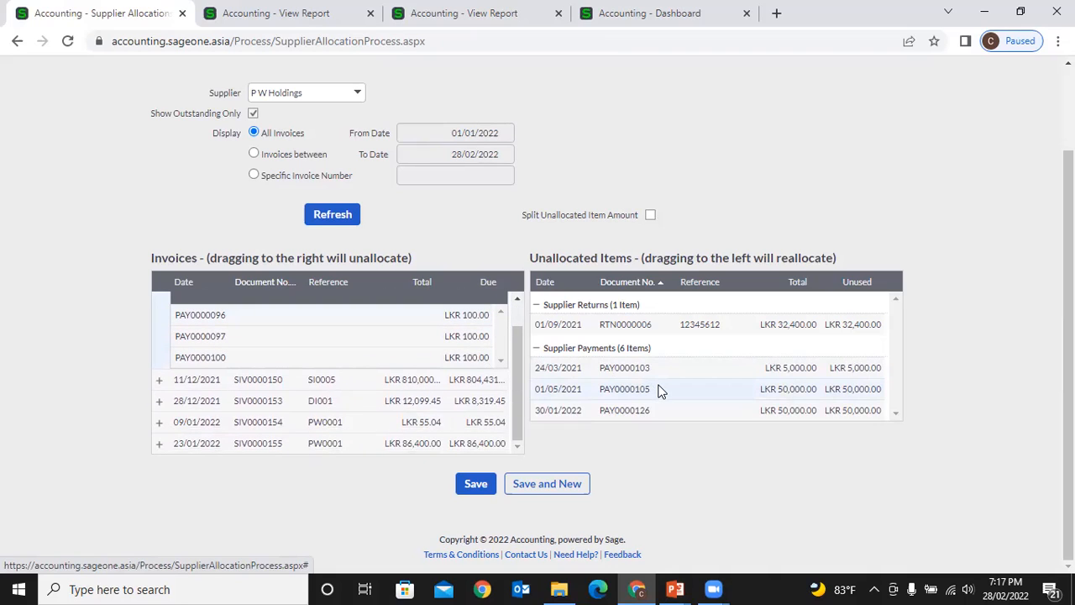
left_click_drag(660, 391, 500, 404)
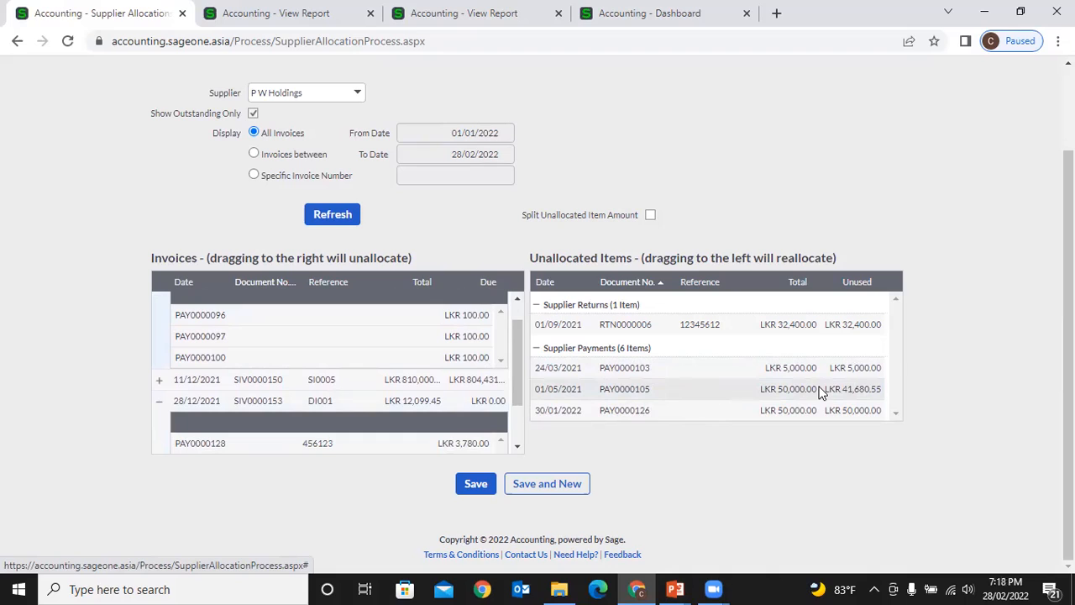
- Apply PAY0000105's remainder to SIV0000154 (LKR 55.04) and SIV0000155 (LKR 41,625.51)
scroll(485, 401, "down", 1)
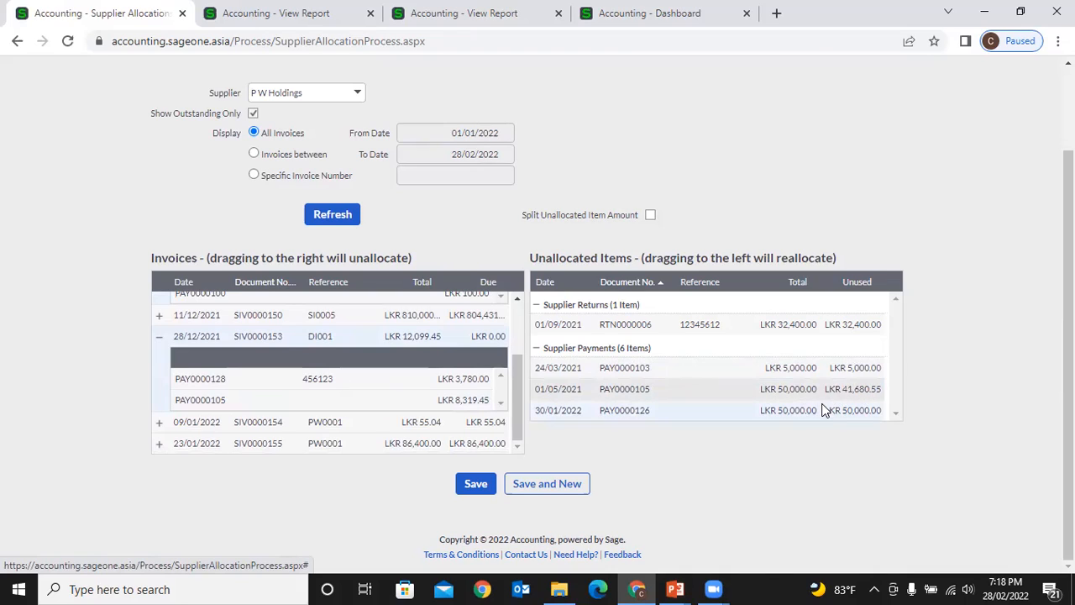
left_click_drag(859, 397, 481, 423)
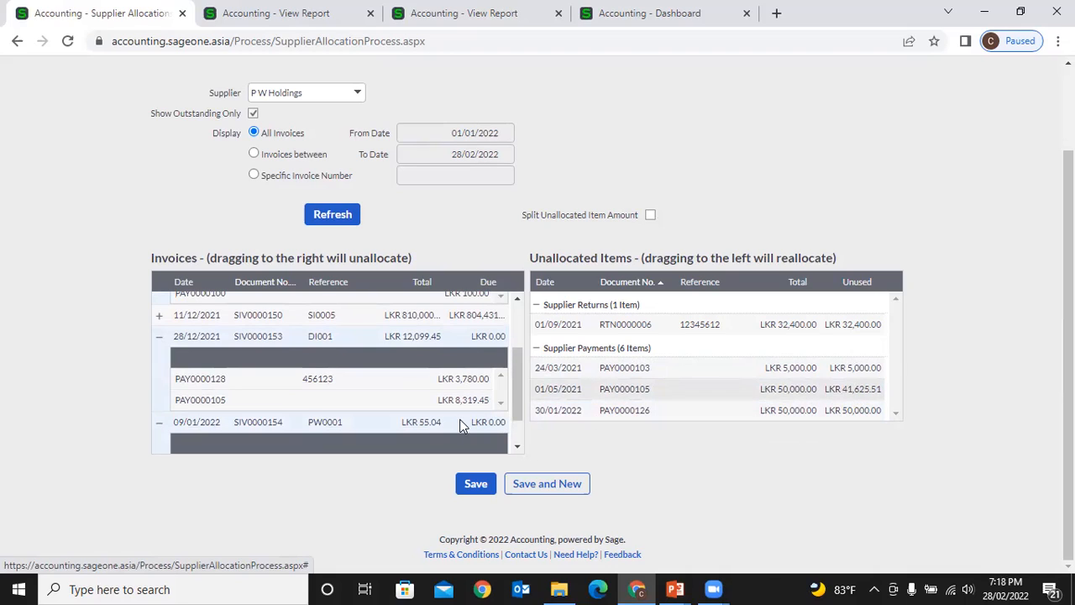
scroll(487, 424, "down", 1)
mouse_move(486, 424)
left_mouse_down()
mouse_move(759, 400)
mouse_move(760, 383)
mouse_move(663, 393)
mouse_move(497, 438)
left_mouse_up()
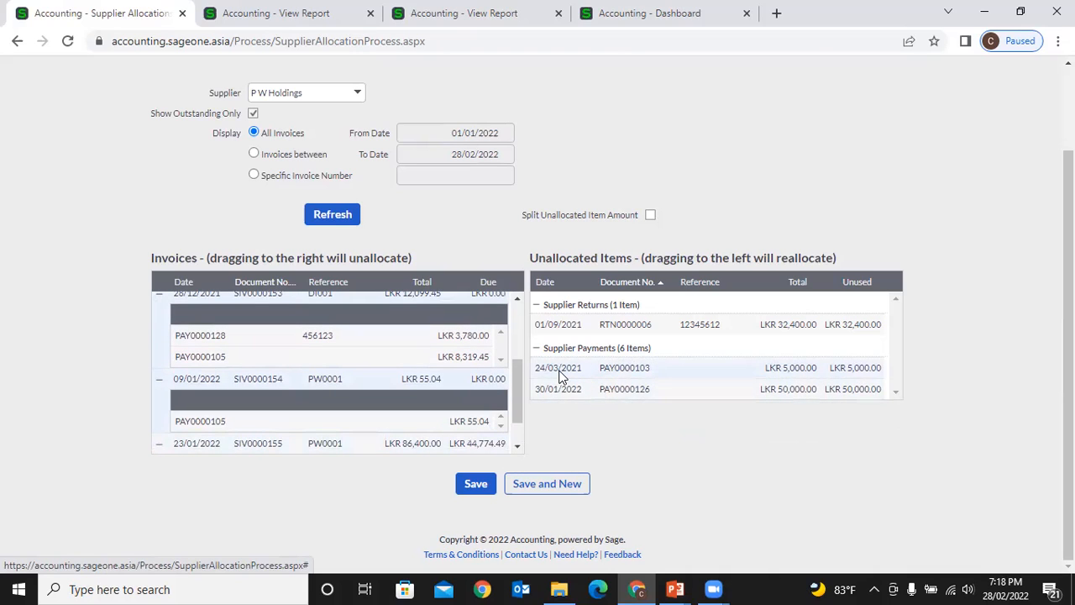
scroll(479, 363, "up", 3)
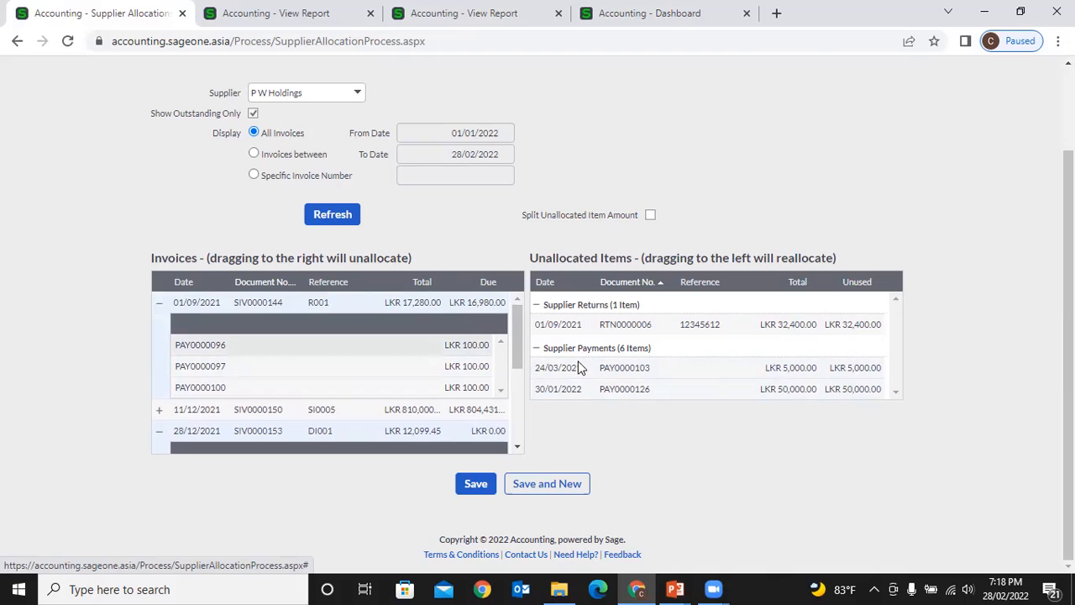
scroll(499, 378, "down", 5)
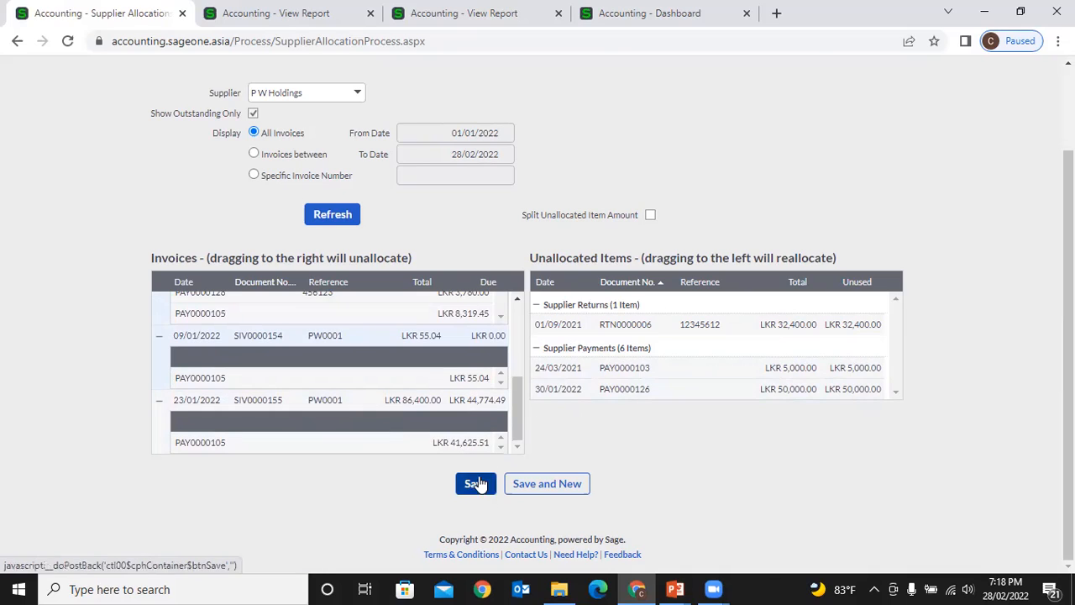
- Remove PAY0000105's allocations from invoices SIV0000155, SIV0000154 and SIV0000153
left_click_drag(453, 445, 643, 392)
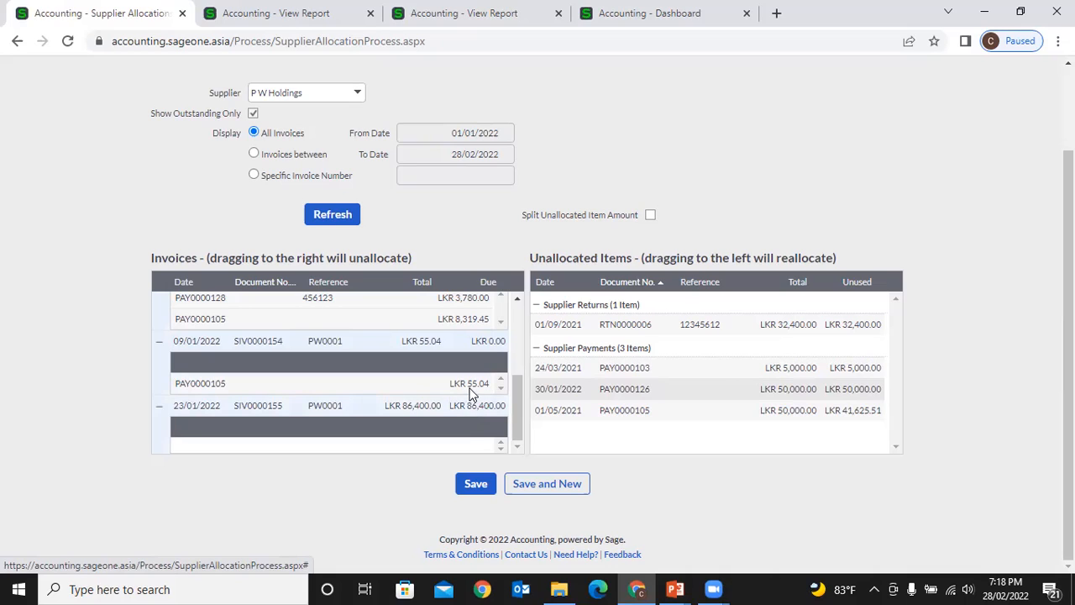
left_click_drag(471, 388, 598, 380)
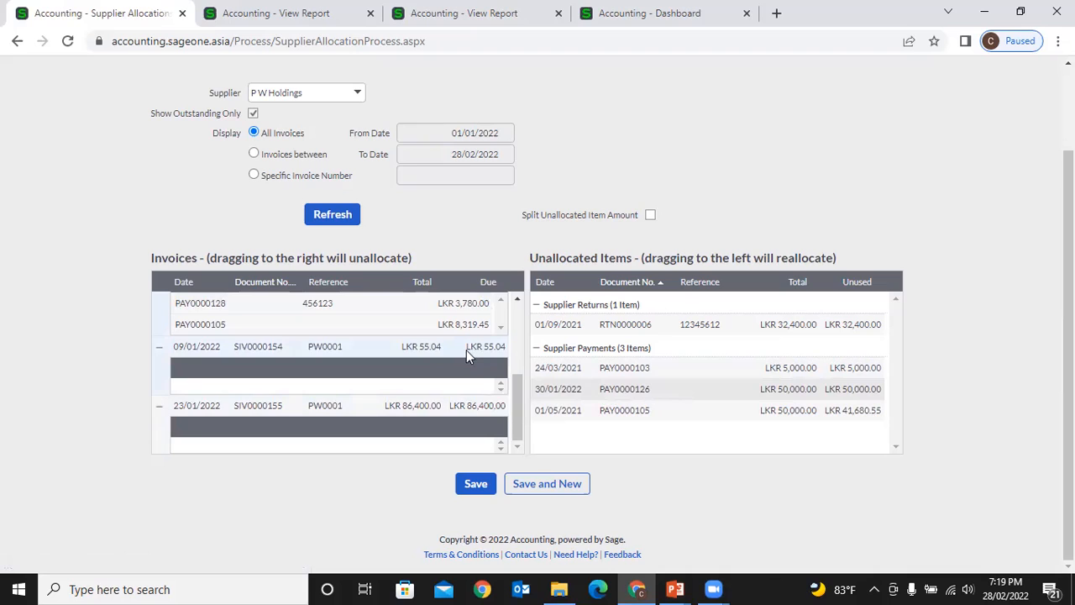
scroll(466, 350, "up", 1)
left_click_drag(460, 397, 636, 384)
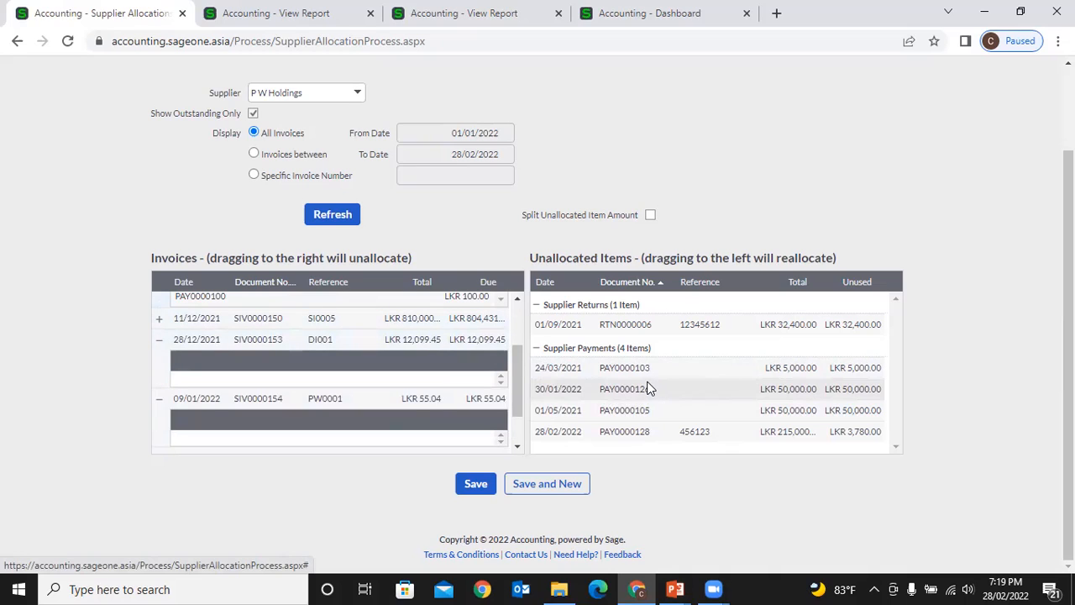
scroll(416, 344, "up", 1)
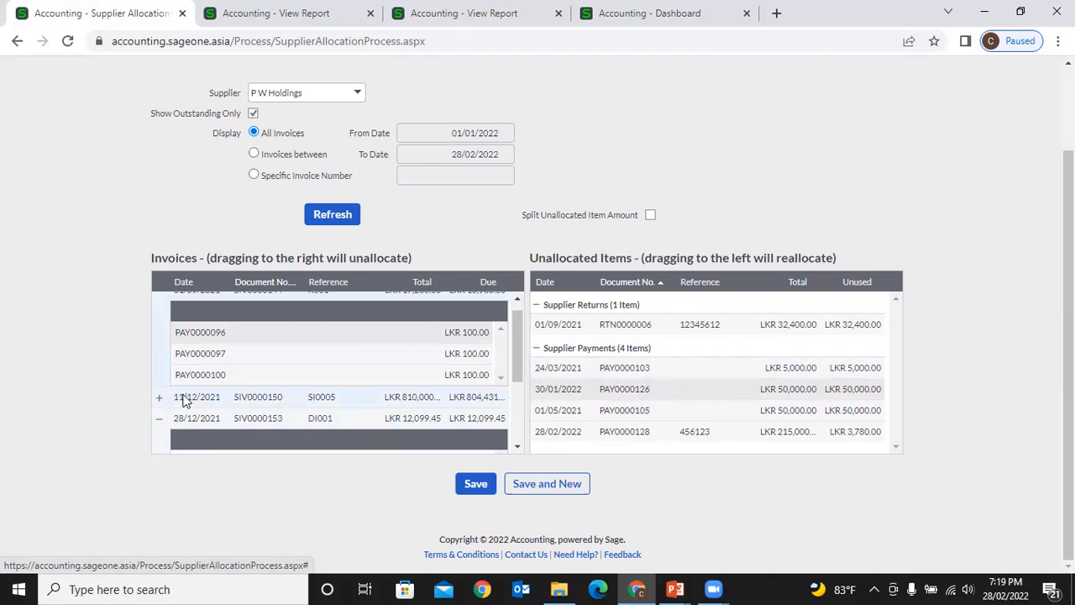
- Unallocate PAY0000128 from SIV0000150 and PAY0000100, PAY0000097, PAY0000096 from SIV0000144
left_click(159, 398)
scroll(273, 384, "down", 2)
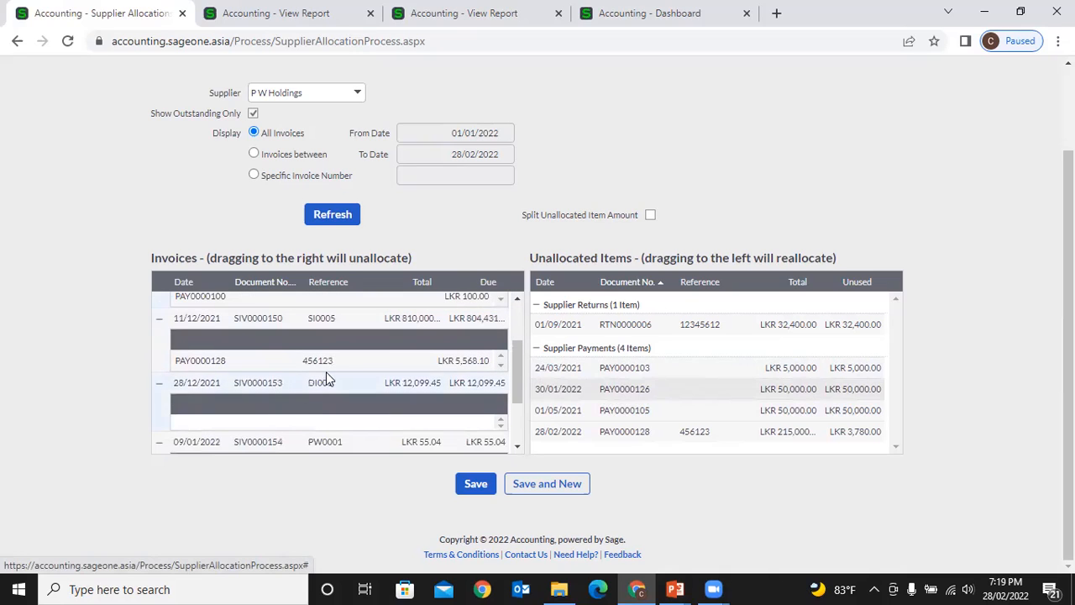
left_click_drag(363, 362, 657, 392)
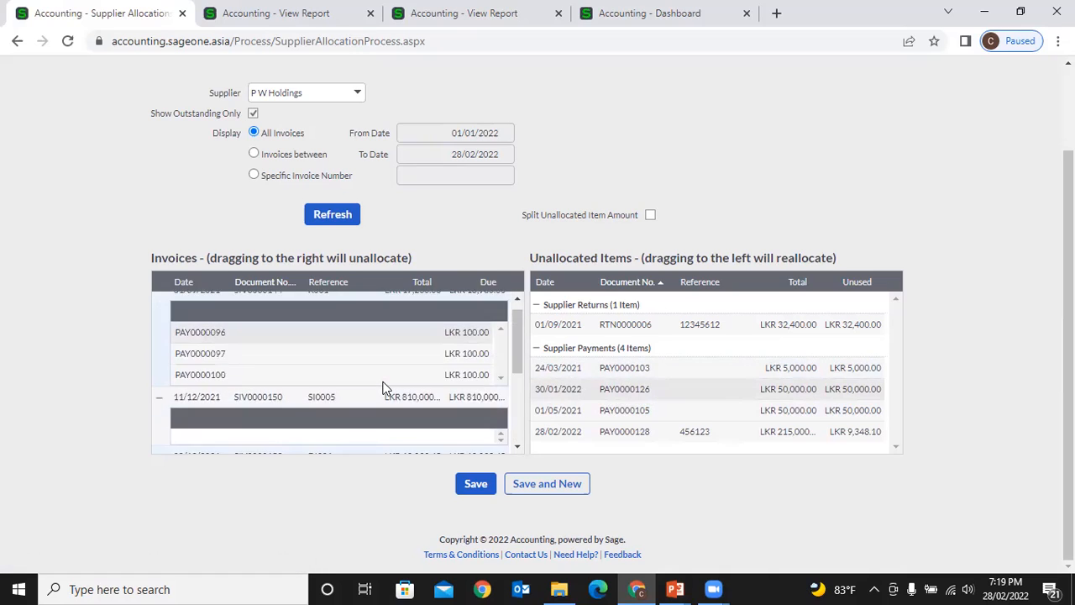
left_click_drag(379, 375, 628, 387)
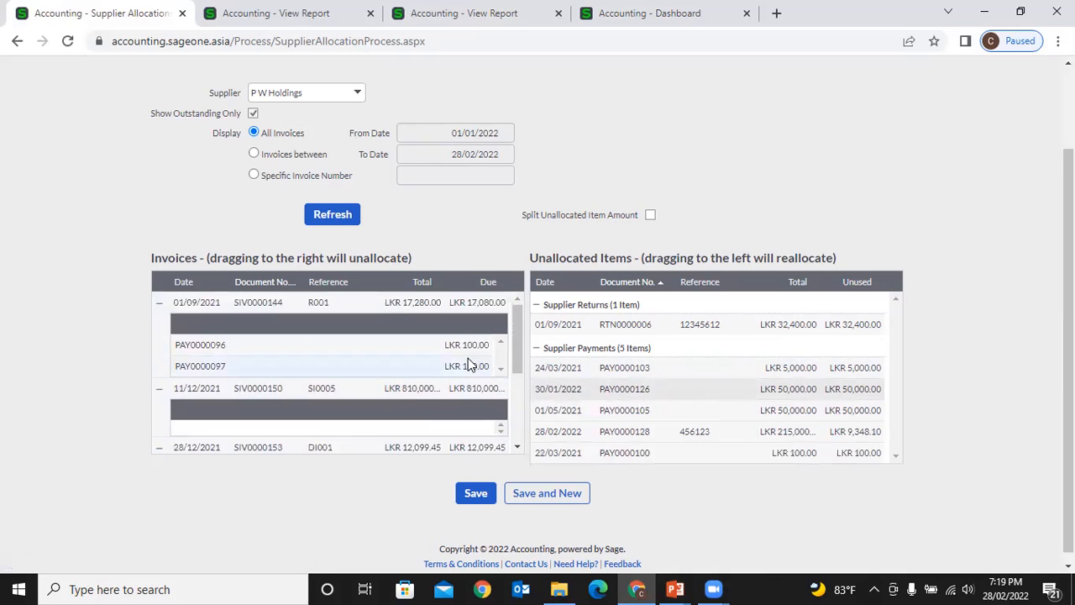
left_click_drag(486, 358, 527, 359)
left_click_drag(465, 346, 578, 371)
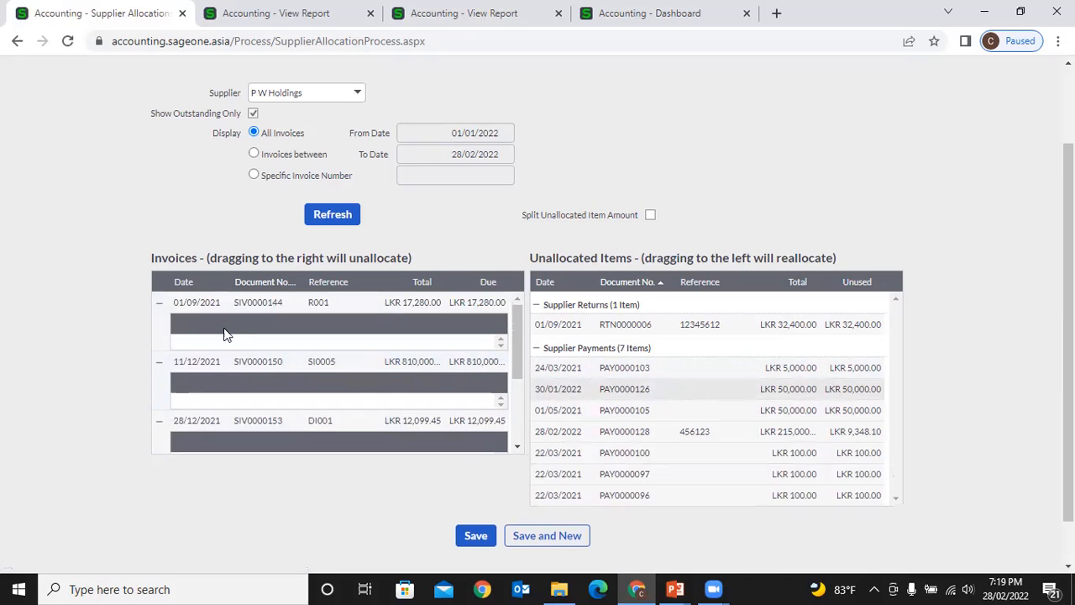
- Collapse the five invoice rows dated 01/09/2021 through 23/01/2022
left_click(160, 304)
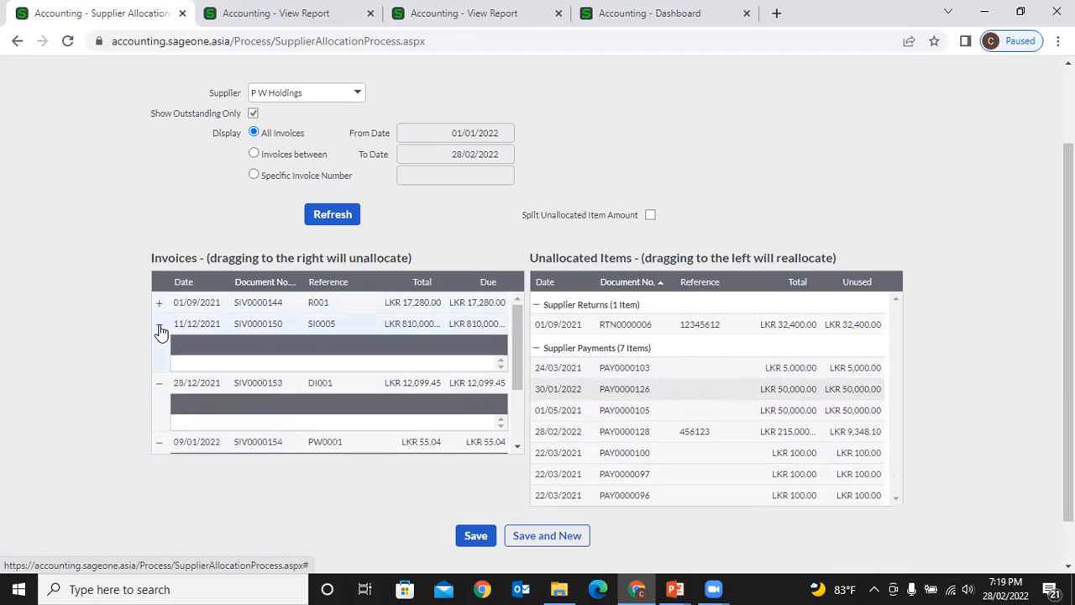
left_click(159, 326)
left_click(159, 345)
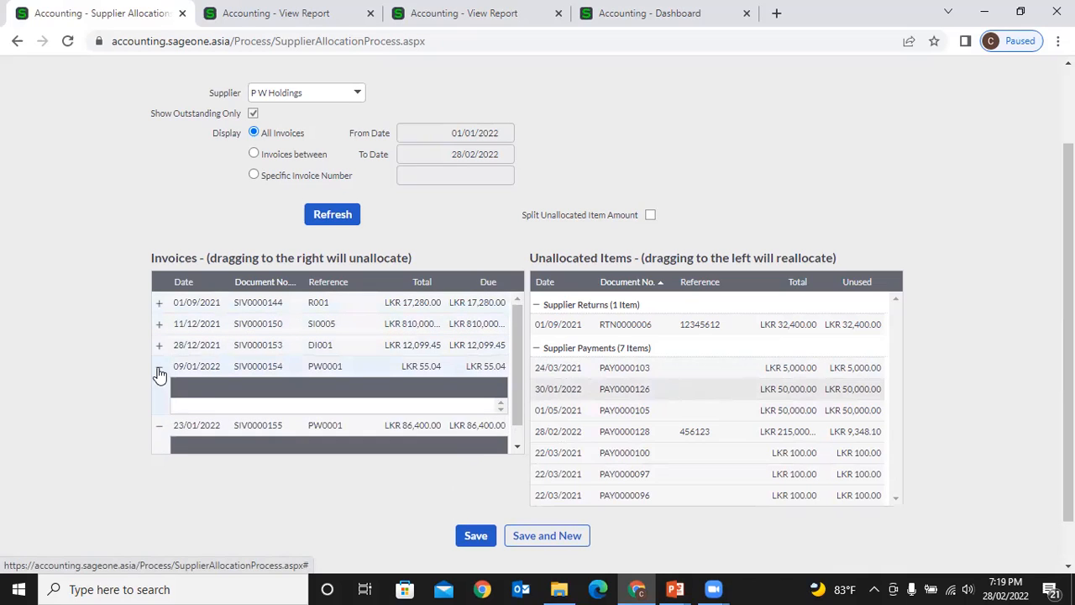
left_click(160, 367)
left_click(159, 388)
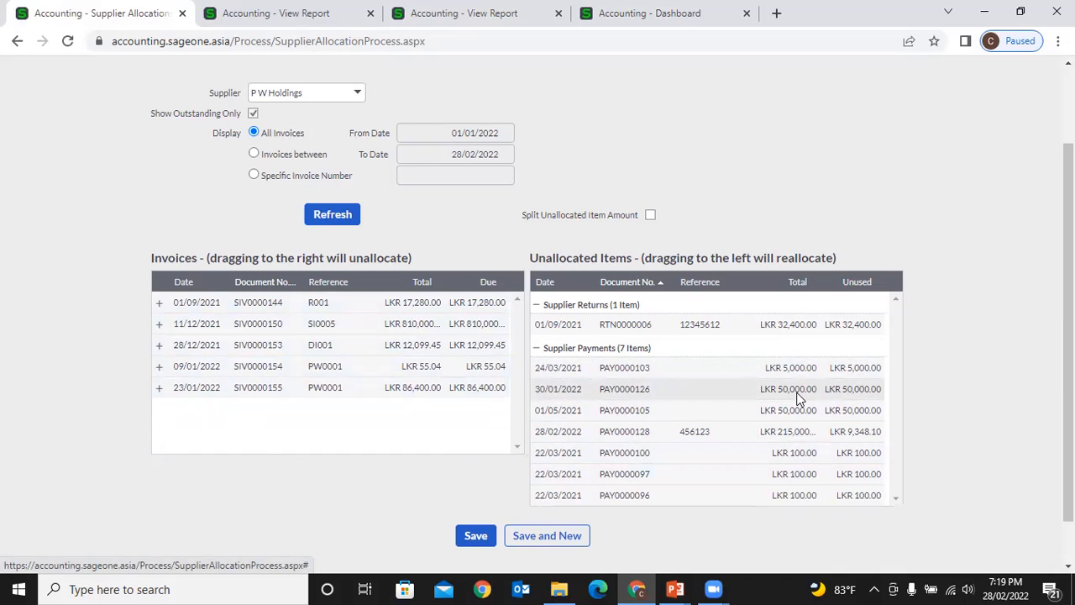
- Try allocating PAY0000126 to SIV0000153 and SIV0000155, then undo both allocations
left_click_drag(782, 396, 495, 347)
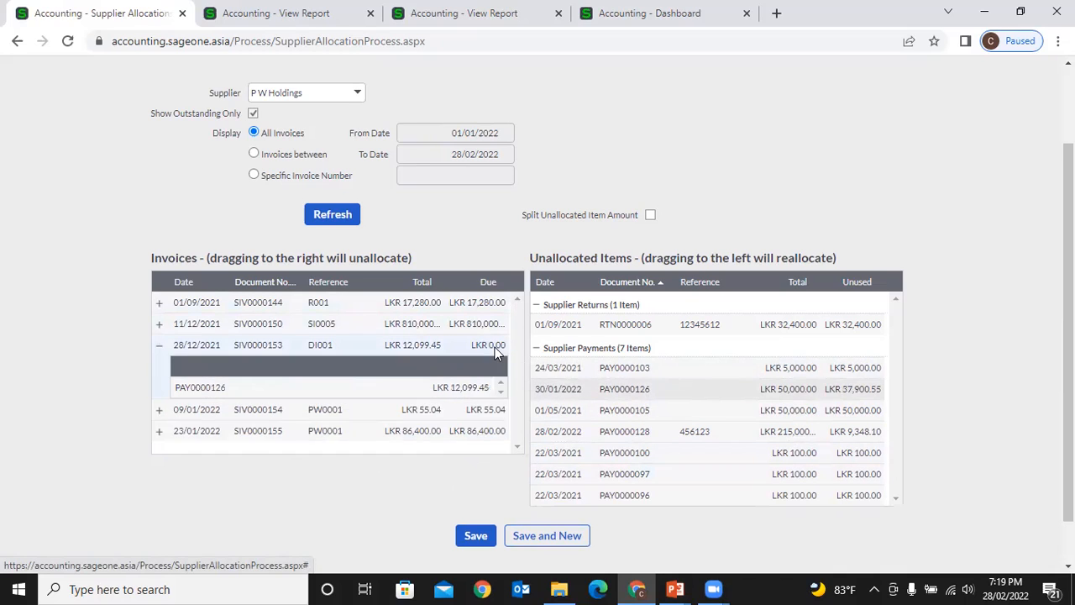
left_click_drag(754, 397, 460, 434)
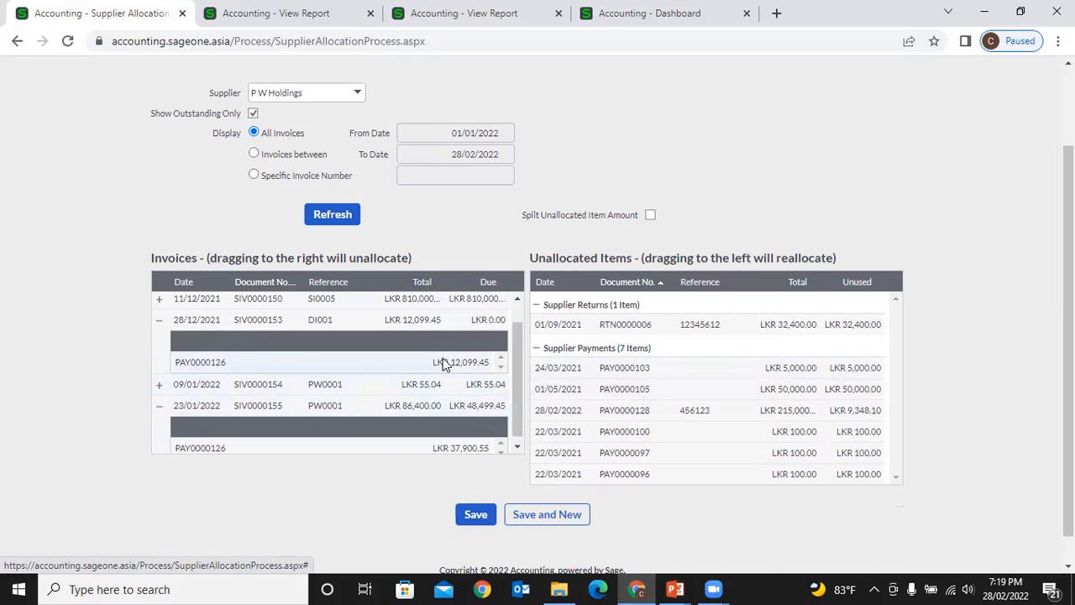
left_click_drag(469, 363, 622, 388)
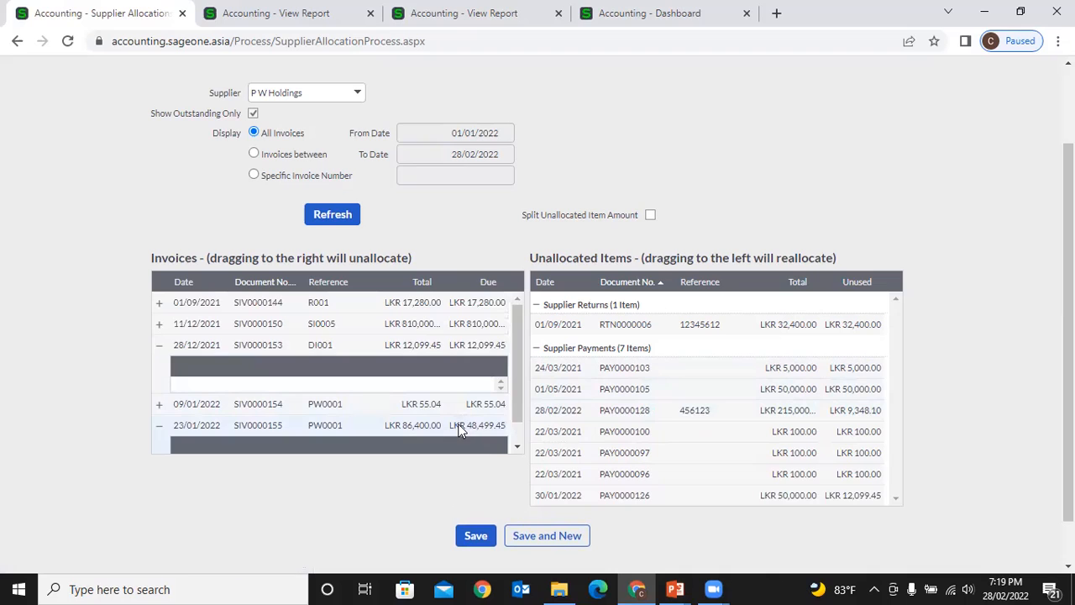
scroll(465, 416, "down", 1)
left_click_drag(468, 442, 660, 402)
left_click(160, 345)
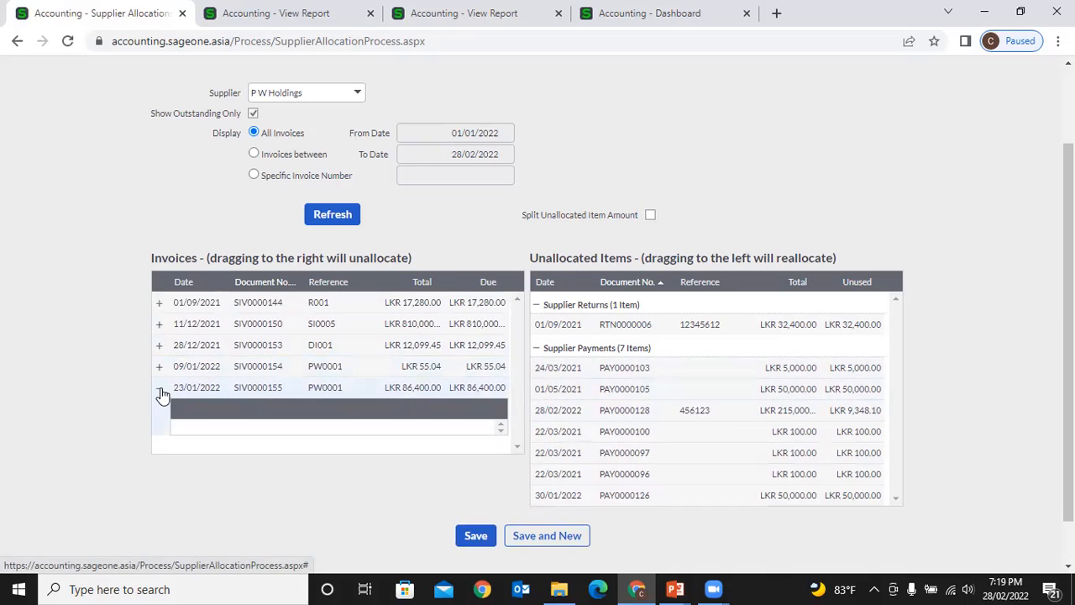
left_click(159, 387)
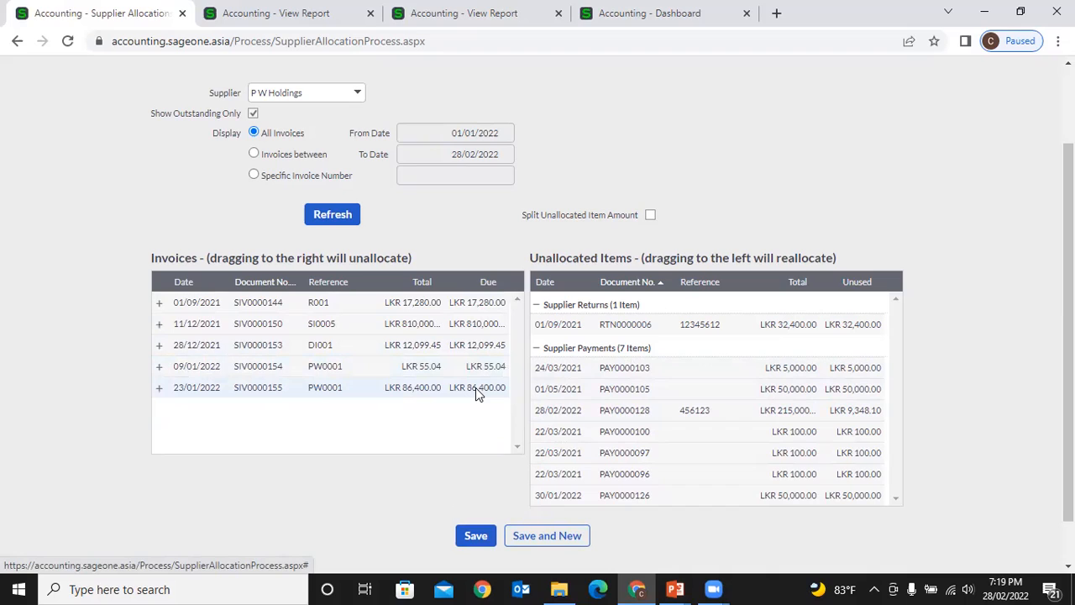
- Try PAY0000105 on SIV0000153, undo it, and tick Split Unallocated Item Amount
left_click_drag(756, 404, 439, 344)
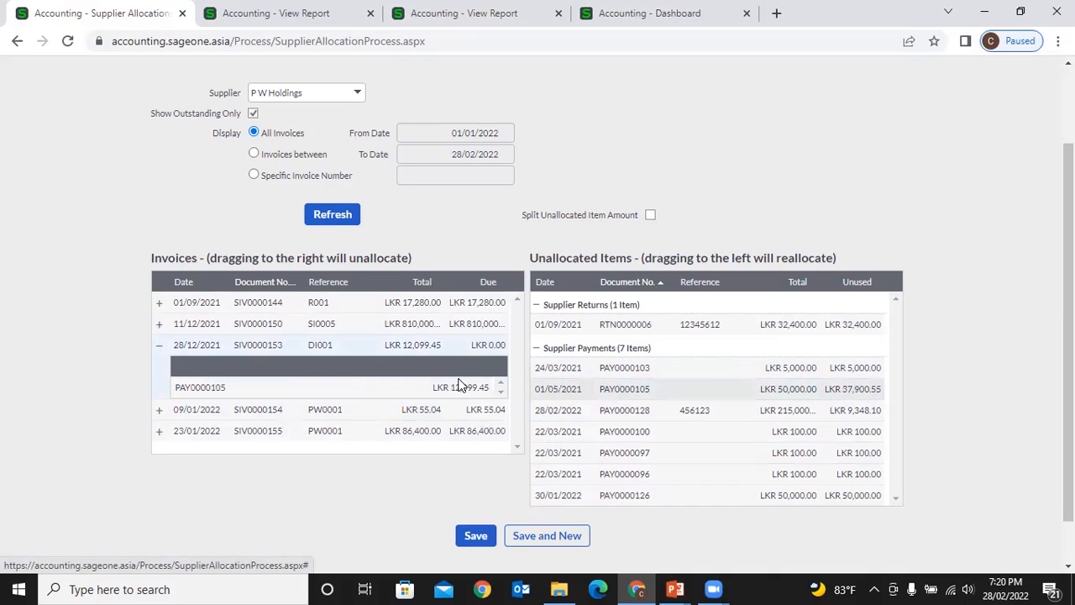
left_click_drag(459, 386, 468, 427)
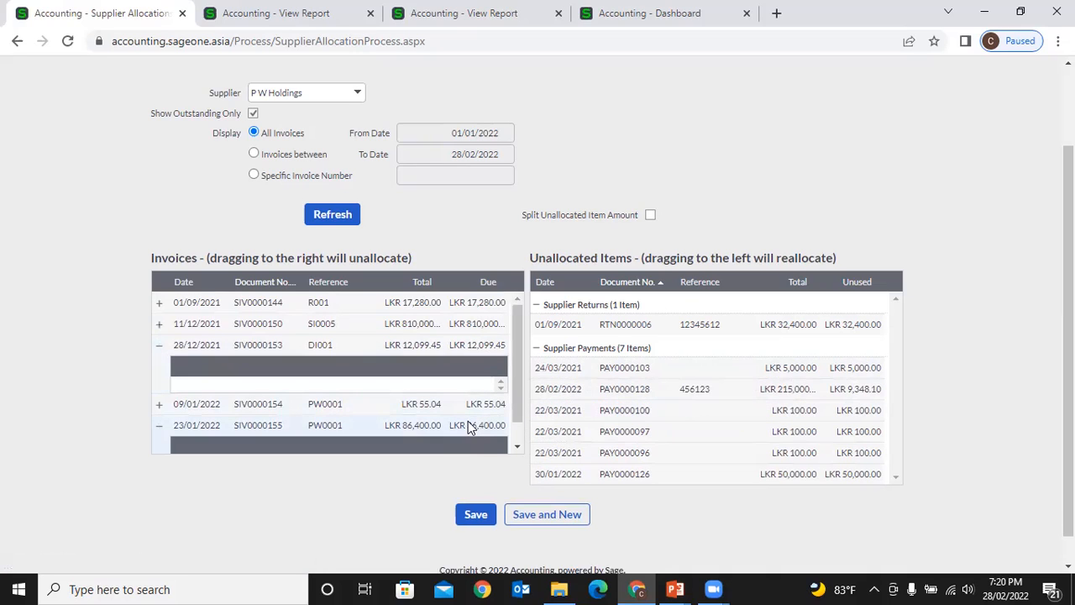
scroll(473, 398, "down", 1)
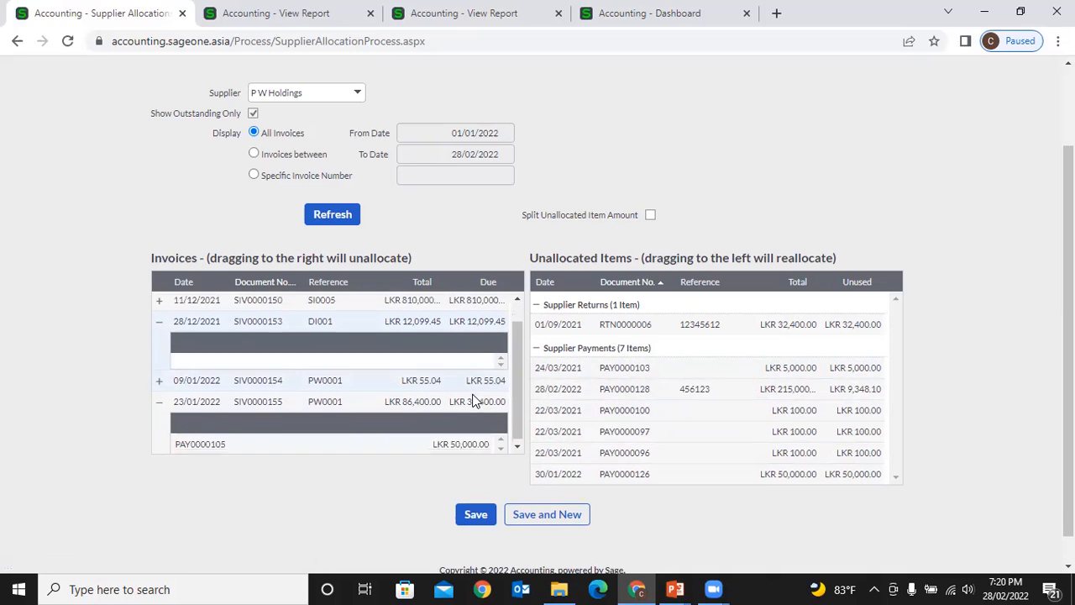
left_click_drag(474, 440, 714, 441)
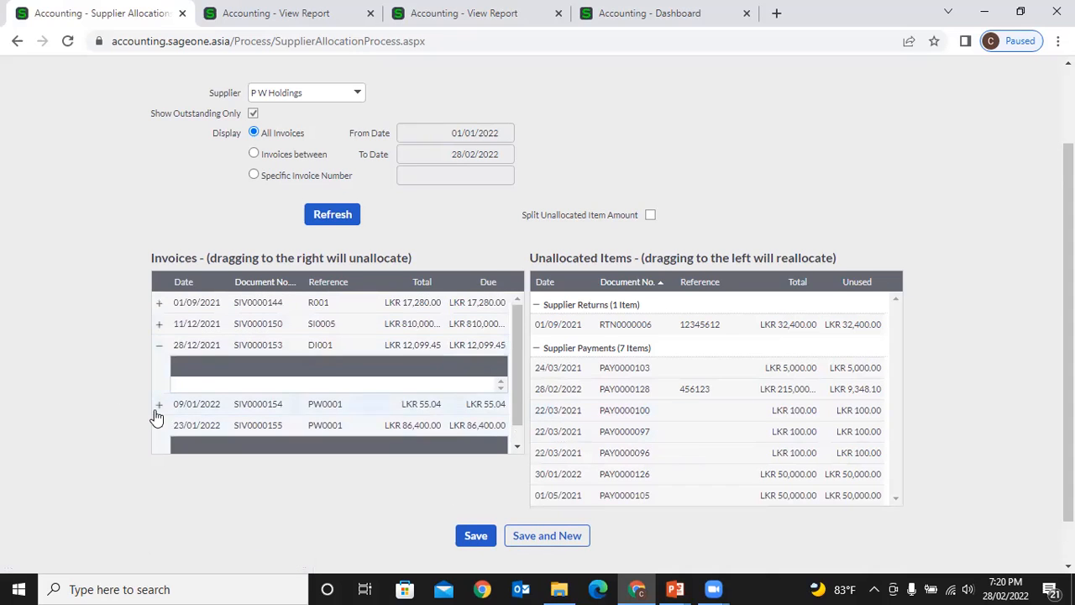
scroll(153, 403, "down", 1)
left_click(159, 328)
left_click(159, 386)
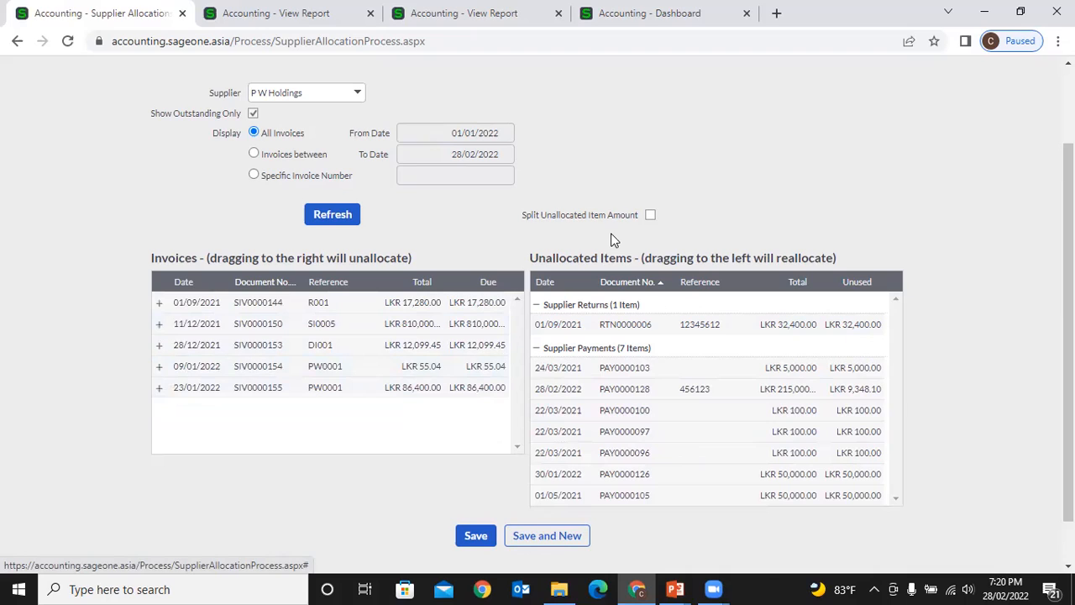
left_click(650, 215)
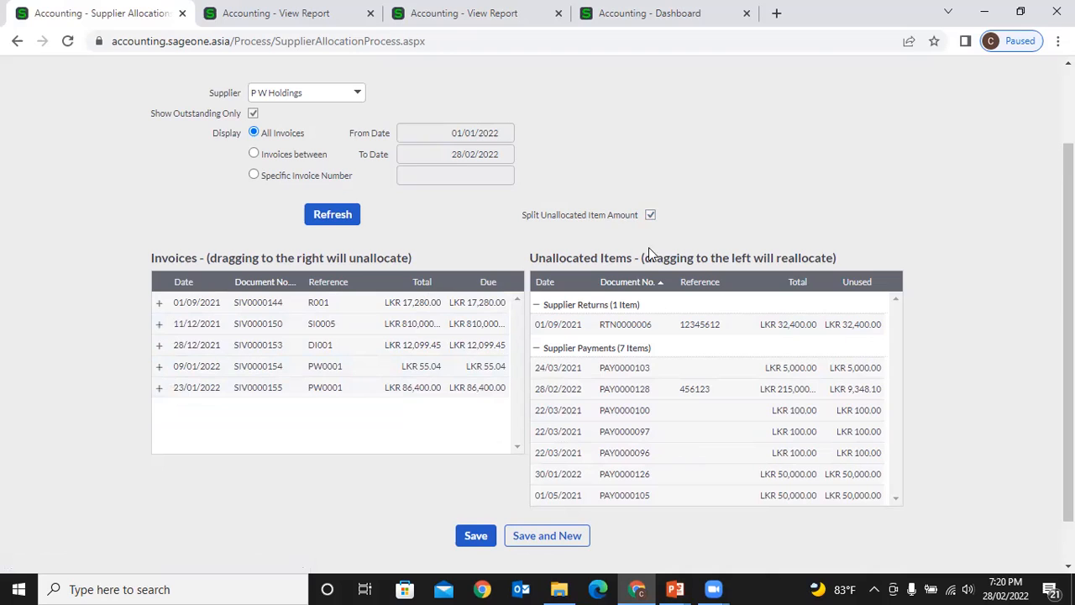
- Allocate LKR 10,000.00 of payment PAY0000126 to invoice SIV0000153
scroll(796, 439, "down", 2)
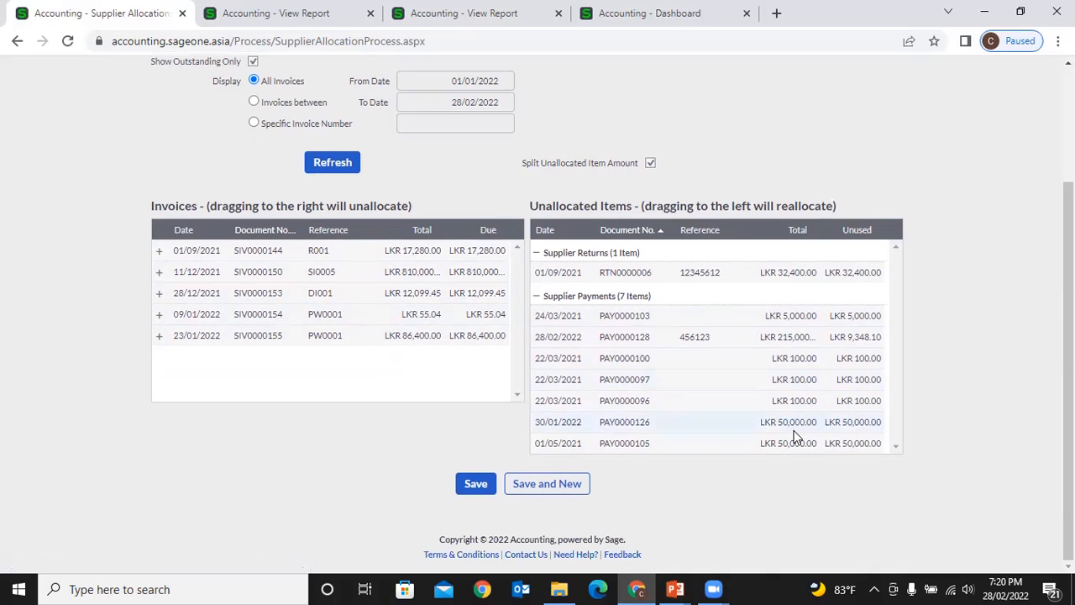
left_click_drag(796, 427, 488, 303)
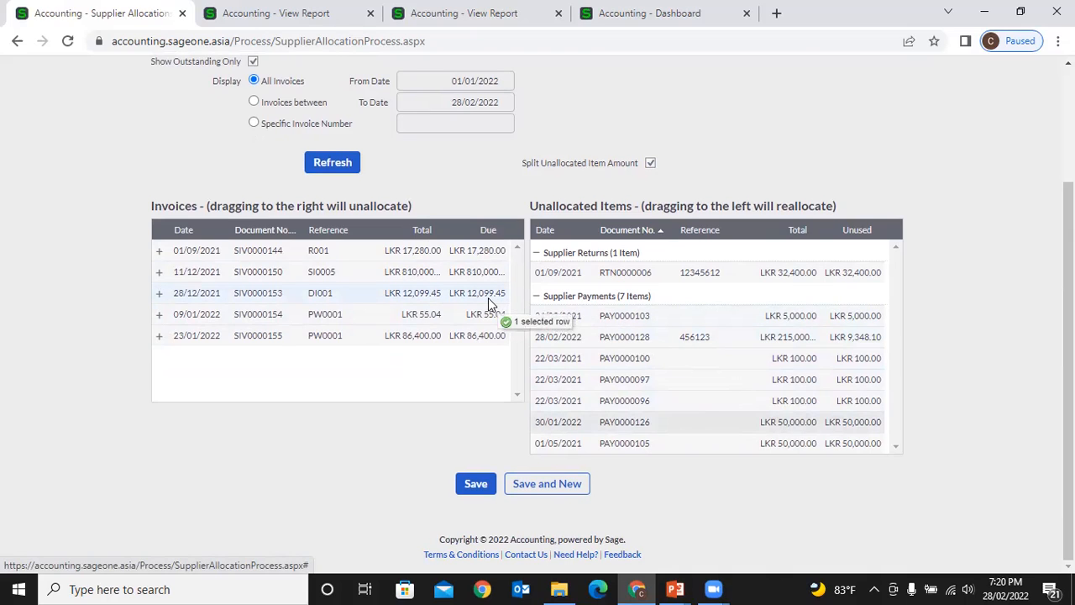
left_click_drag(489, 299, 489, 299)
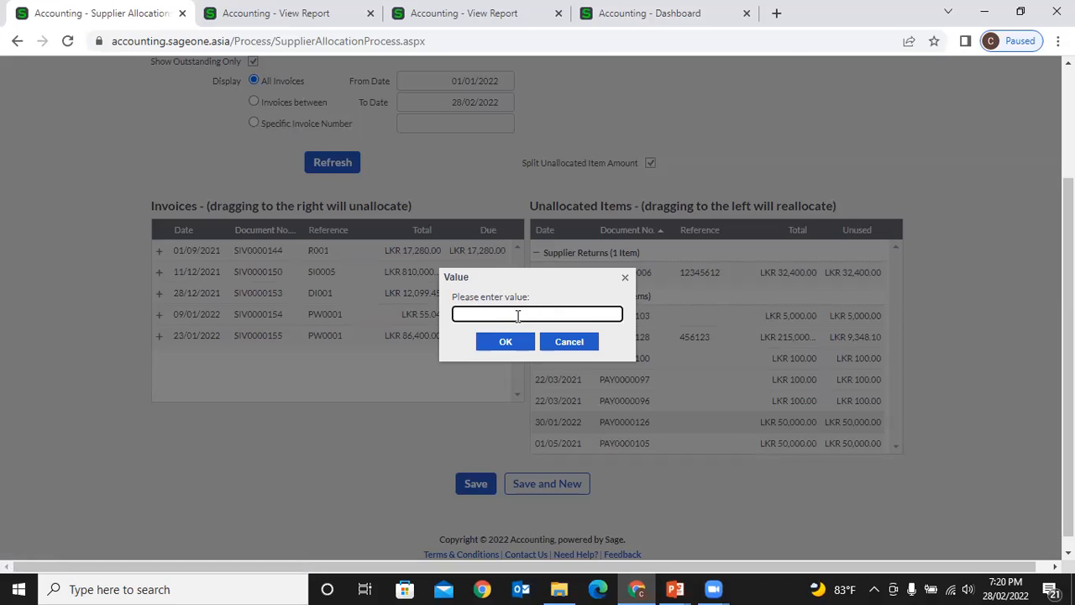
type("10000")
left_click(507, 342)
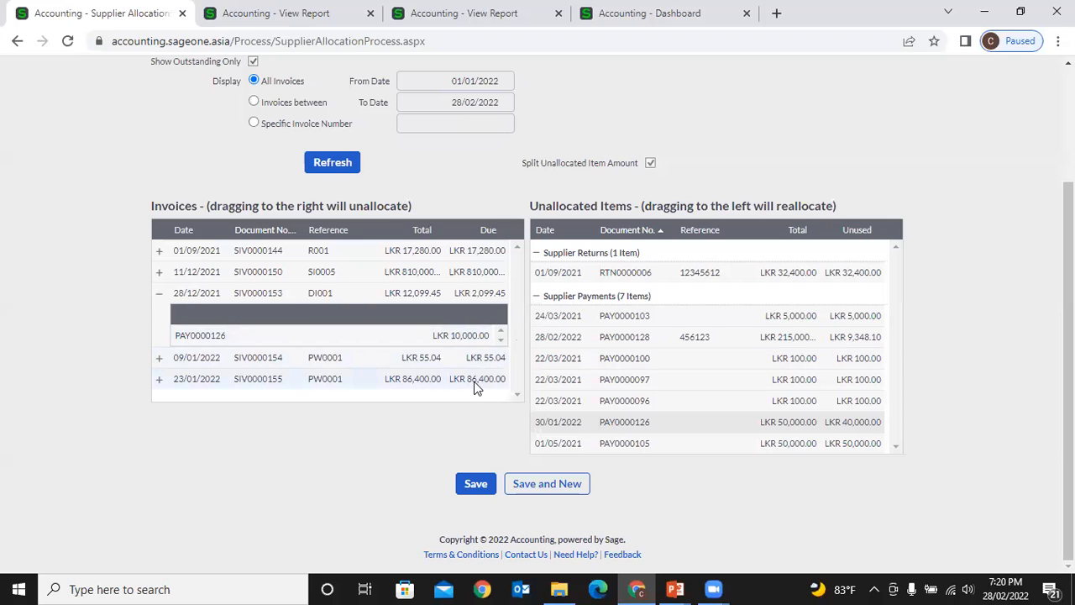
- Allocate LKR 40,000.00 of payment PAY0000126 to invoice SIV0000155
left_click_drag(628, 421, 461, 386)
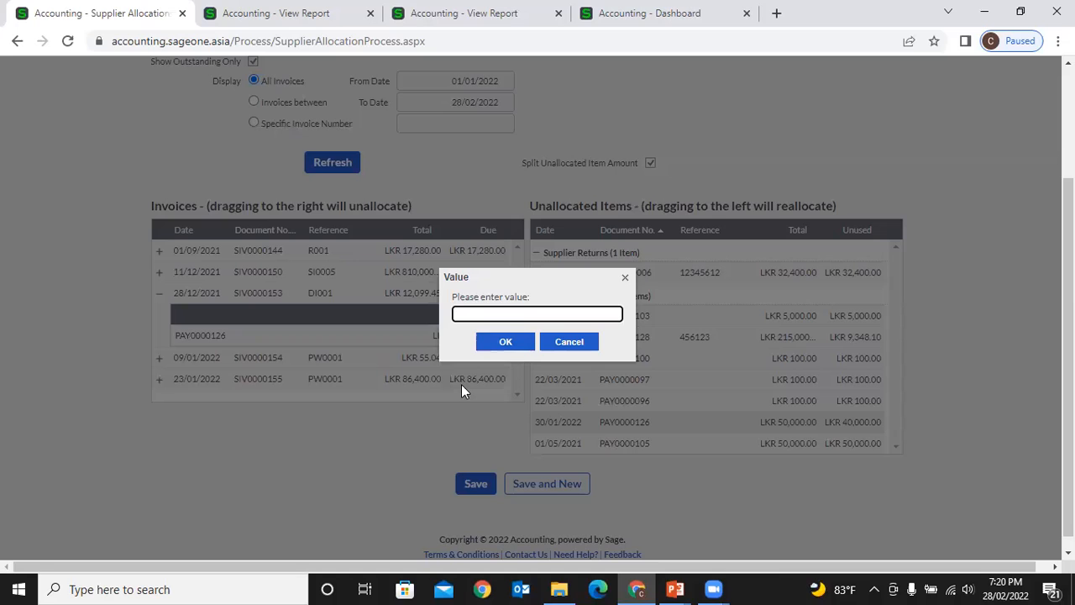
left_click(571, 344)
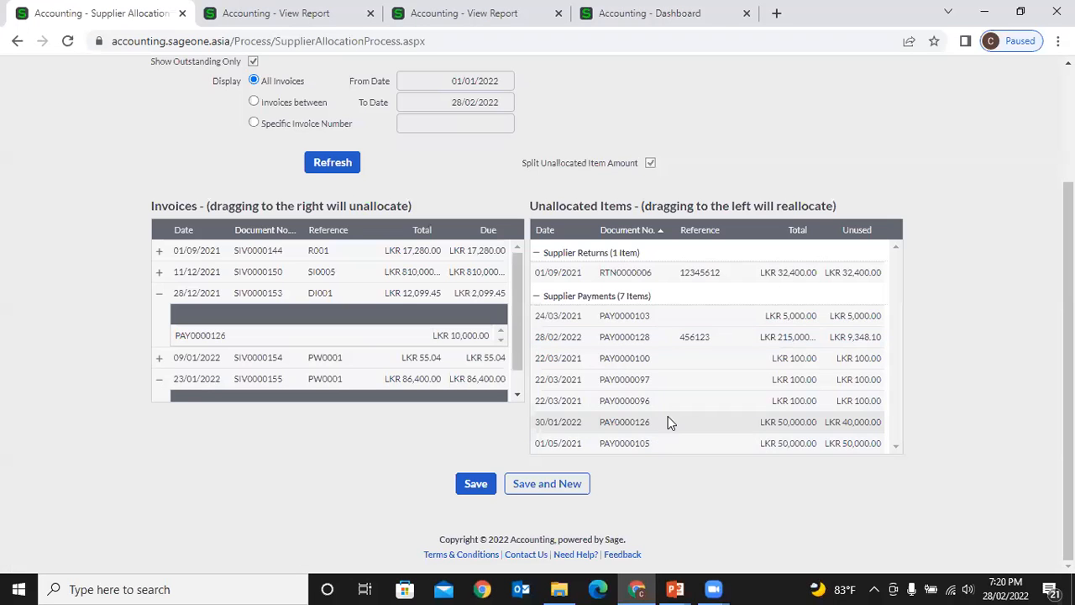
left_click_drag(672, 422, 492, 375)
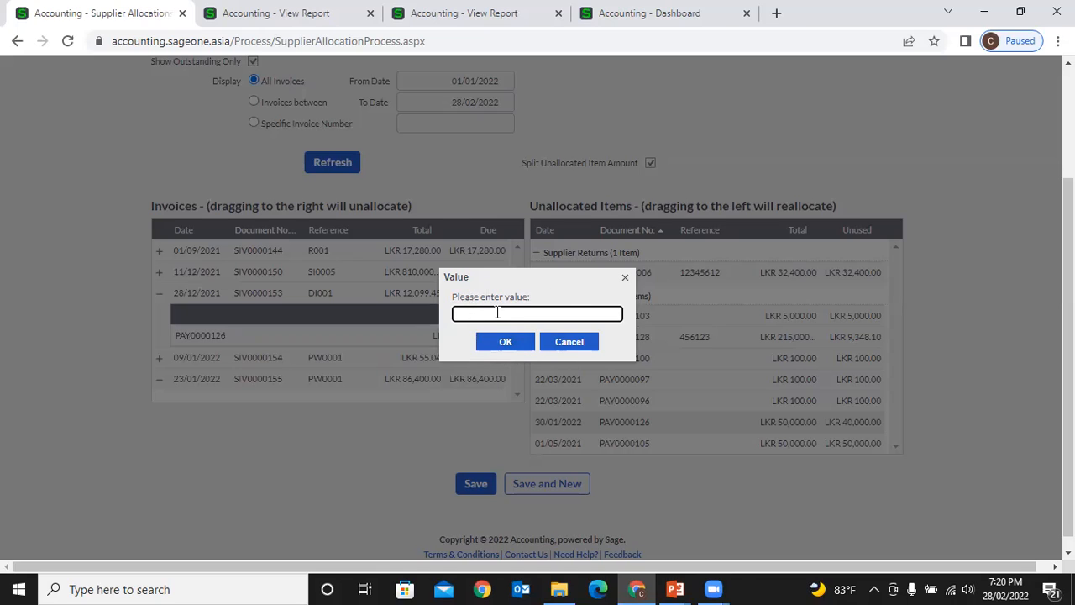
type("40000")
left_click(504, 343)
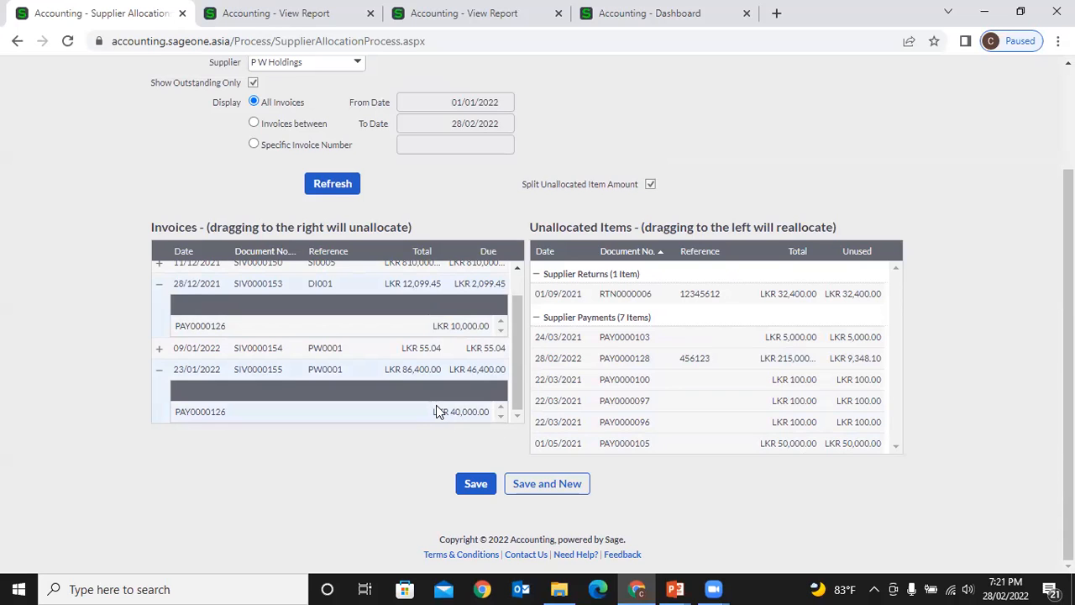
- Remove the PAY0000126 allocations from invoices SIV0000155 and SIV0000153 and collapse the emptied rows
left_click_drag(436, 407, 602, 364)
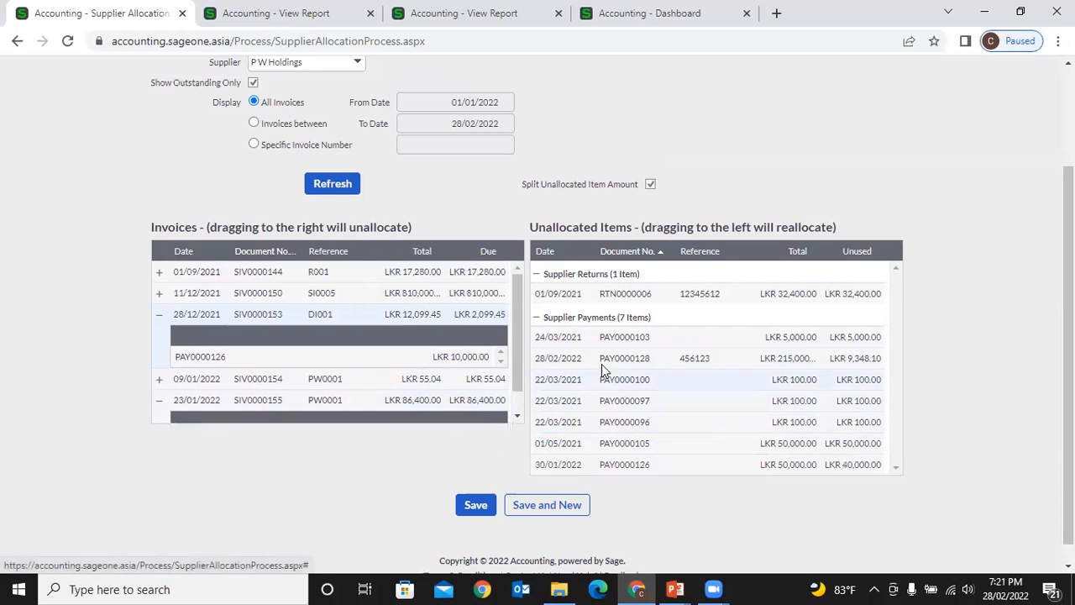
left_click_drag(446, 356, 648, 384)
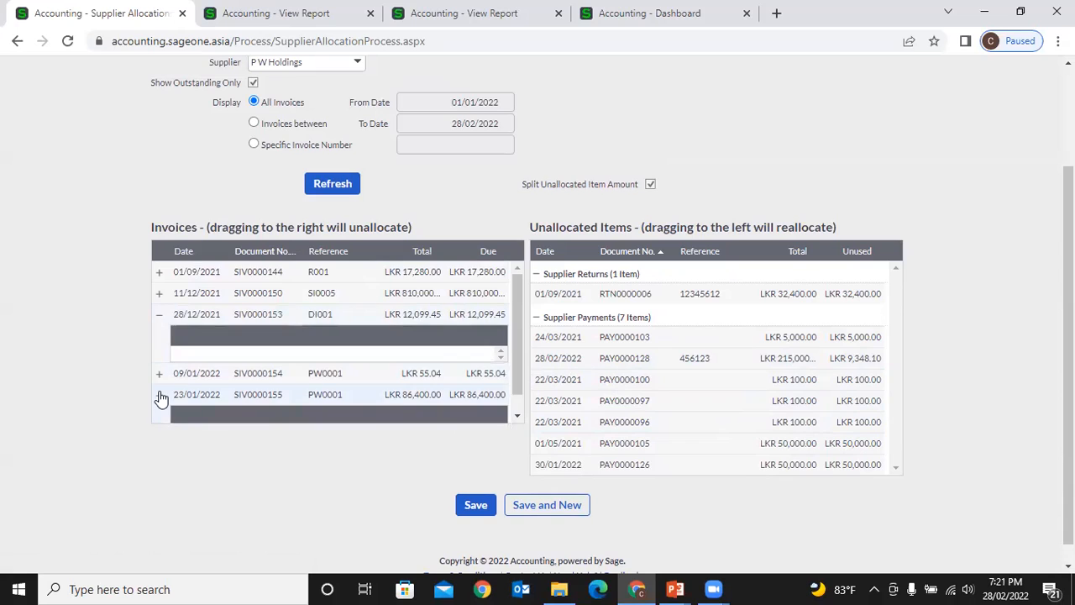
left_click(159, 394)
left_click(159, 314)
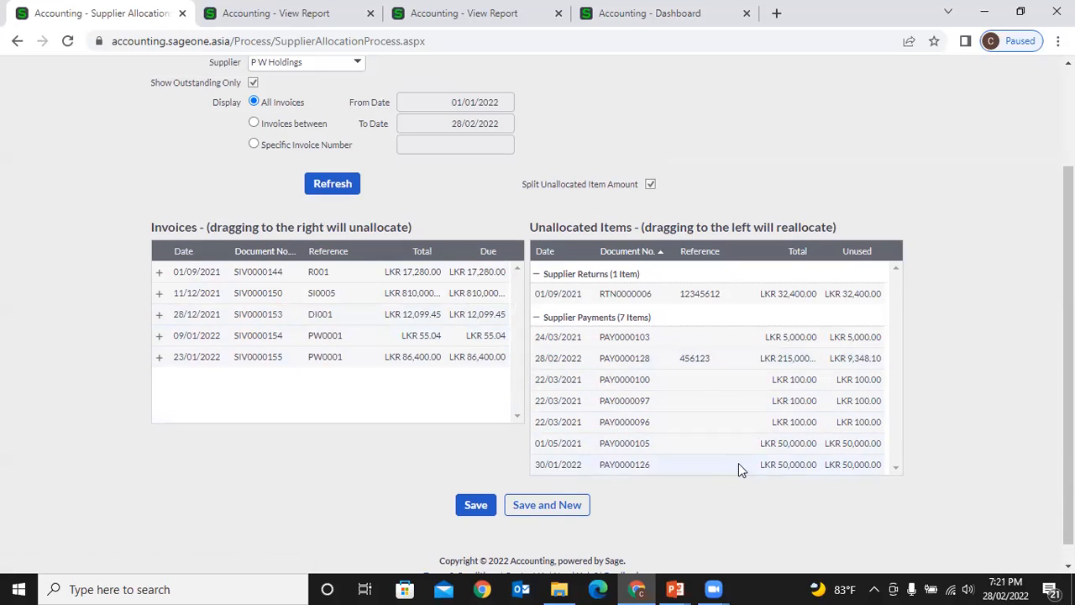
- Allocate LKR 10,000 of PAY0000105 to SIV0000144 and LKR 5,000 to SIV0000153
left_click_drag(744, 446, 522, 316)
type("10")
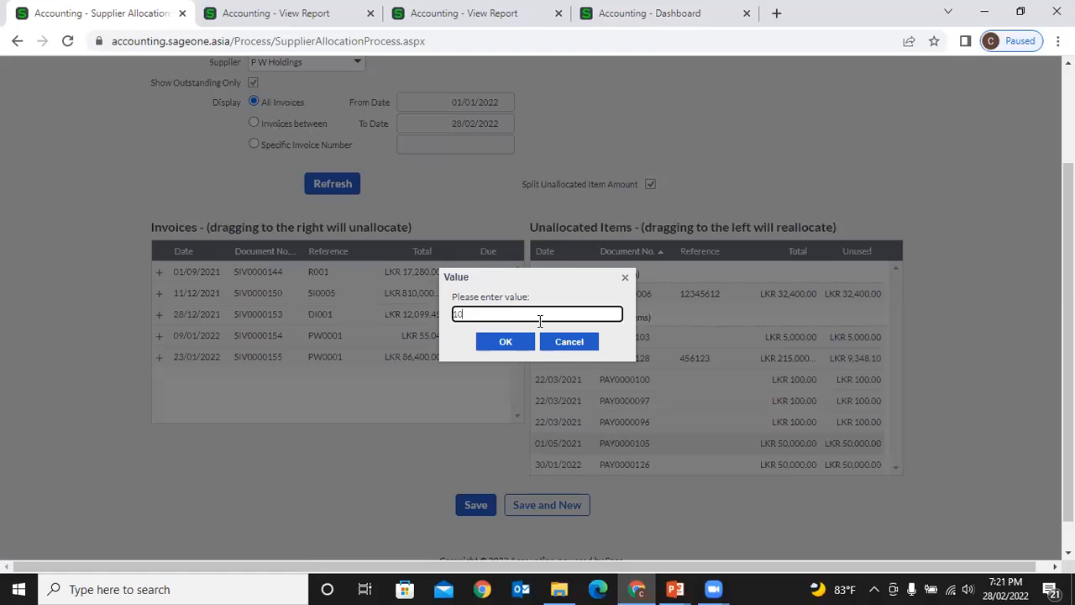
type(",00000")
left_click(506, 342)
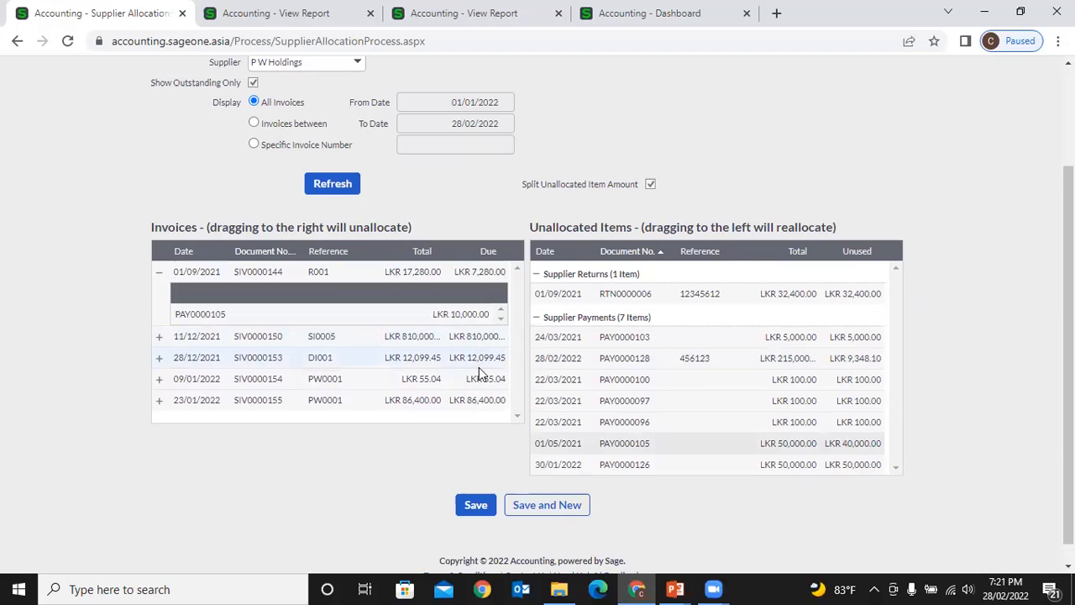
left_click_drag(731, 451, 485, 359)
type("5000")
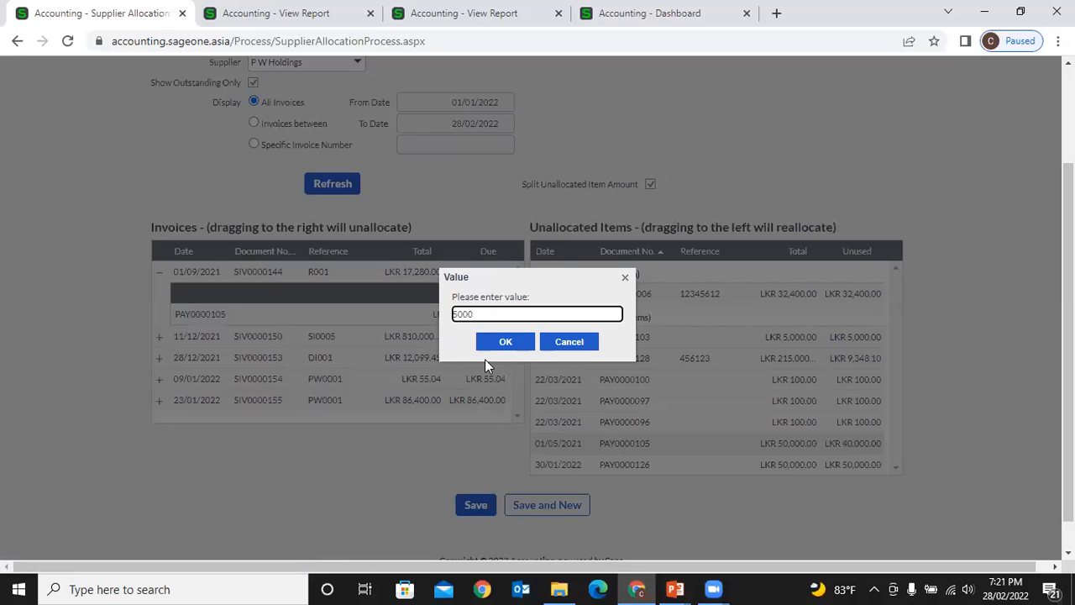
left_click(489, 346)
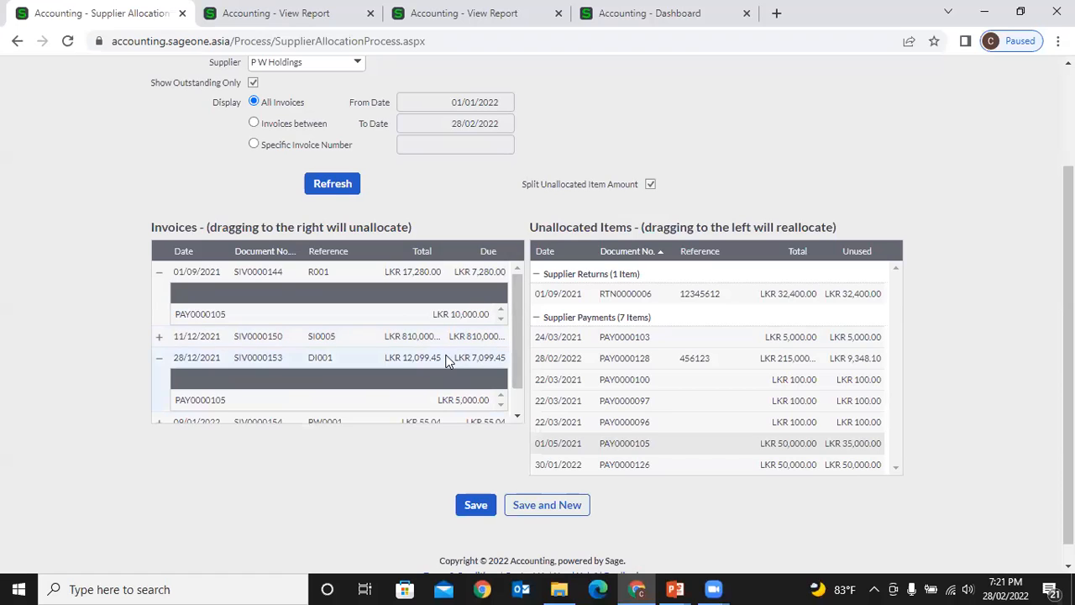
- Allocate LKR 25,000 of PAY0000105 to SIV0000150 and the remaining LKR 10,000 to SIV0000155
scroll(446, 360, "down", 1)
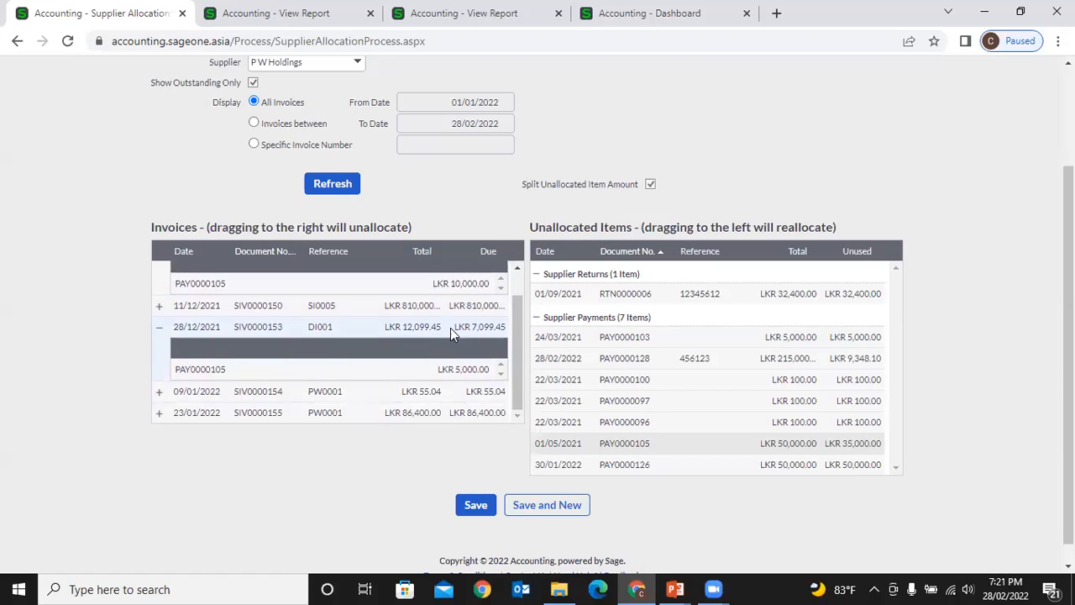
mouse_move(454, 315)
left_mouse_down()
mouse_move(731, 415)
mouse_move(737, 442)
mouse_move(569, 386)
mouse_move(463, 303)
left_mouse_up()
type("25000")
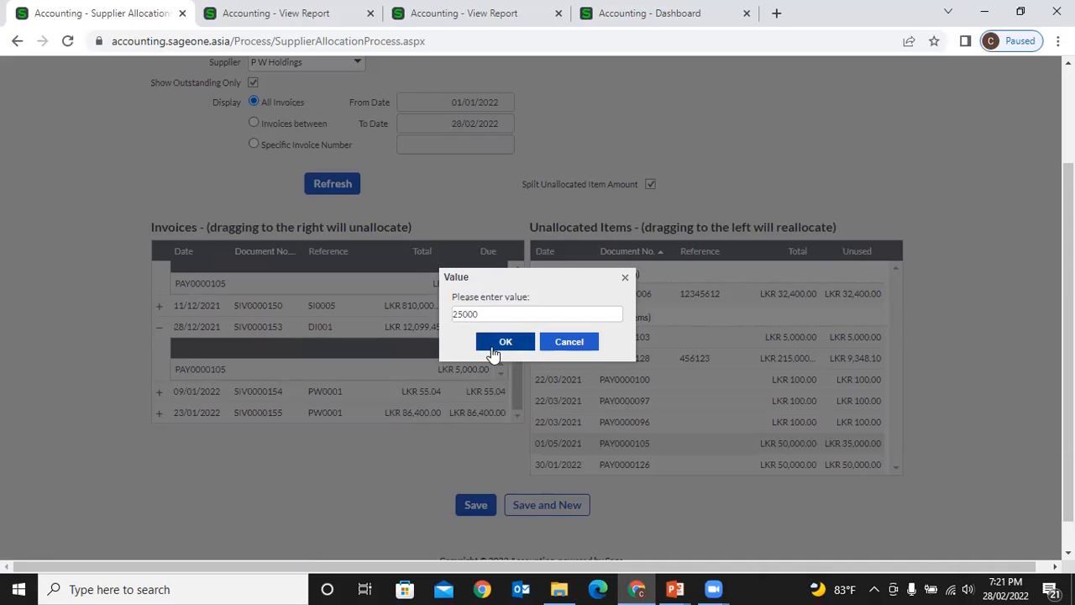
left_click(503, 345)
scroll(474, 381, "down", 1)
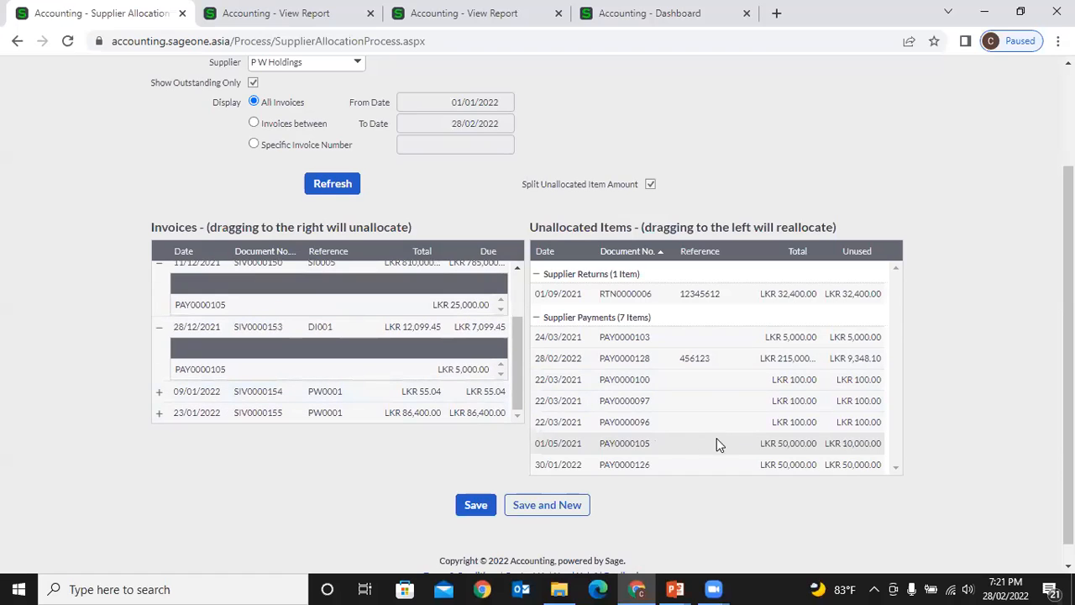
left_click_drag(719, 448, 506, 410)
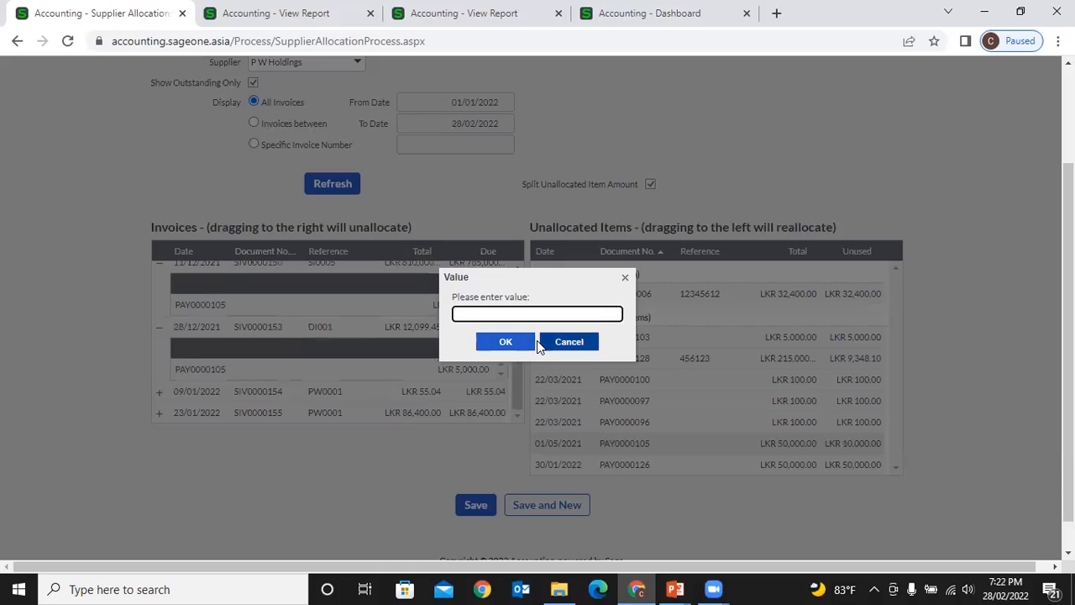
type("10000")
left_click(532, 343)
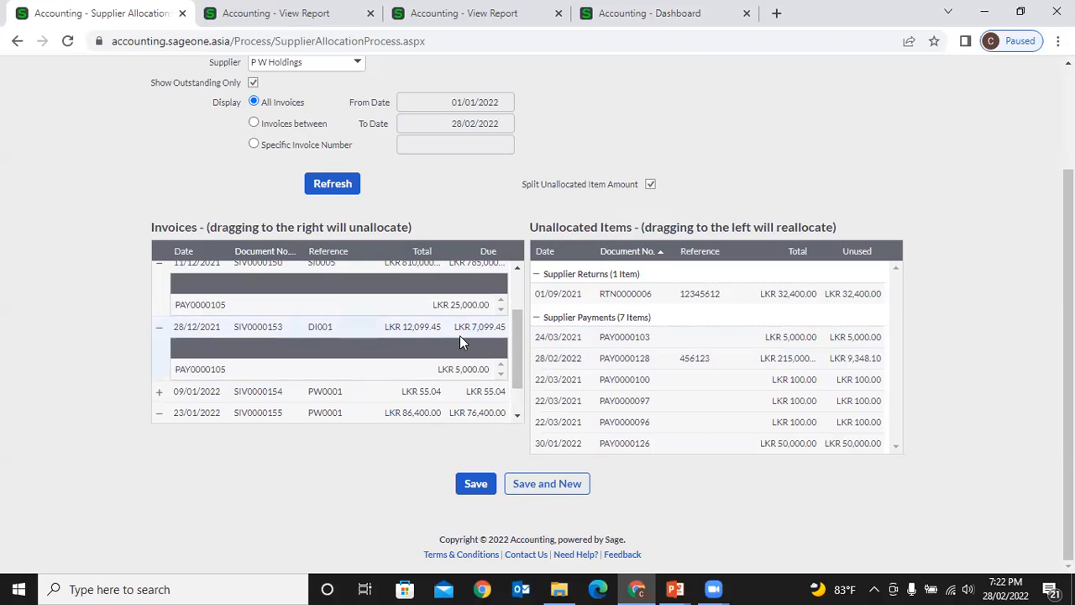
scroll(459, 336, "up", 2)
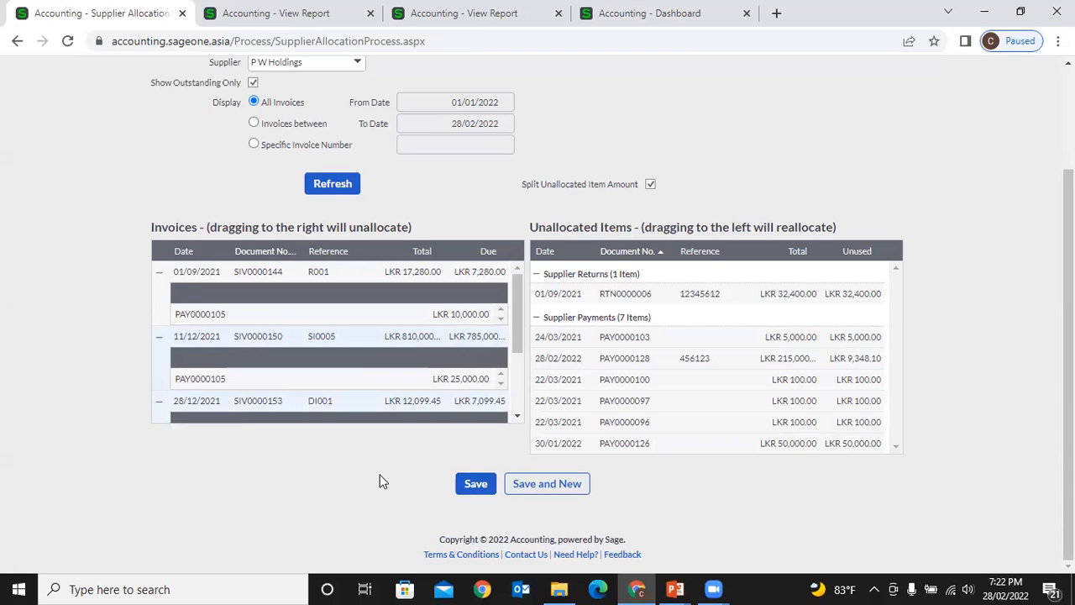
scroll(379, 481, "up", 1)
scroll(382, 481, "up", 1)
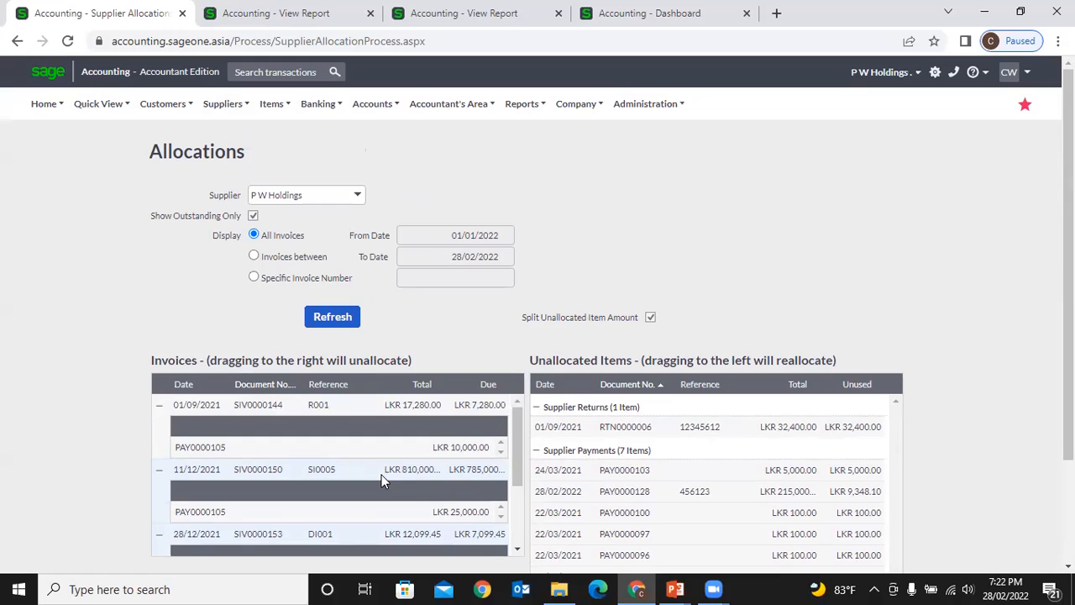
left_click(225, 103)
mouse_move(238, 179)
scroll(672, 275, "down", 3)
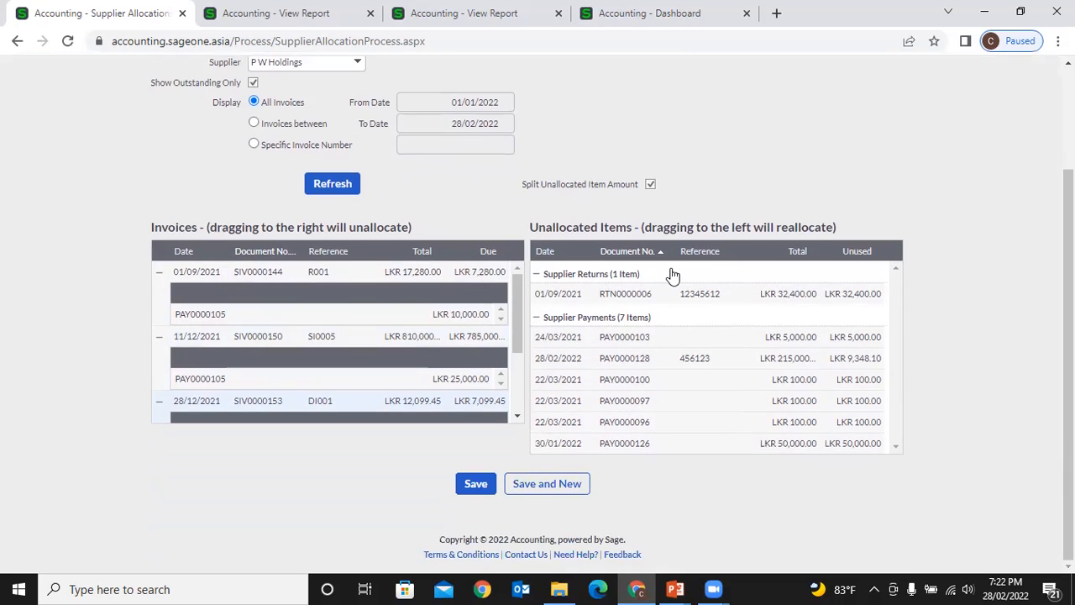
scroll(586, 363, "up", 3)
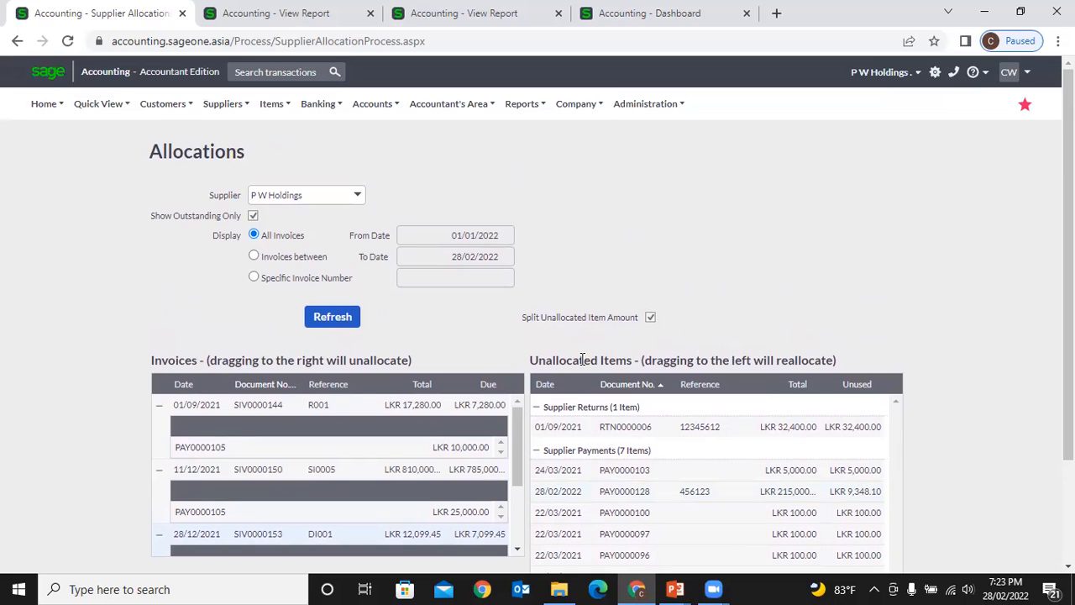
scroll(512, 371, "down", 2)
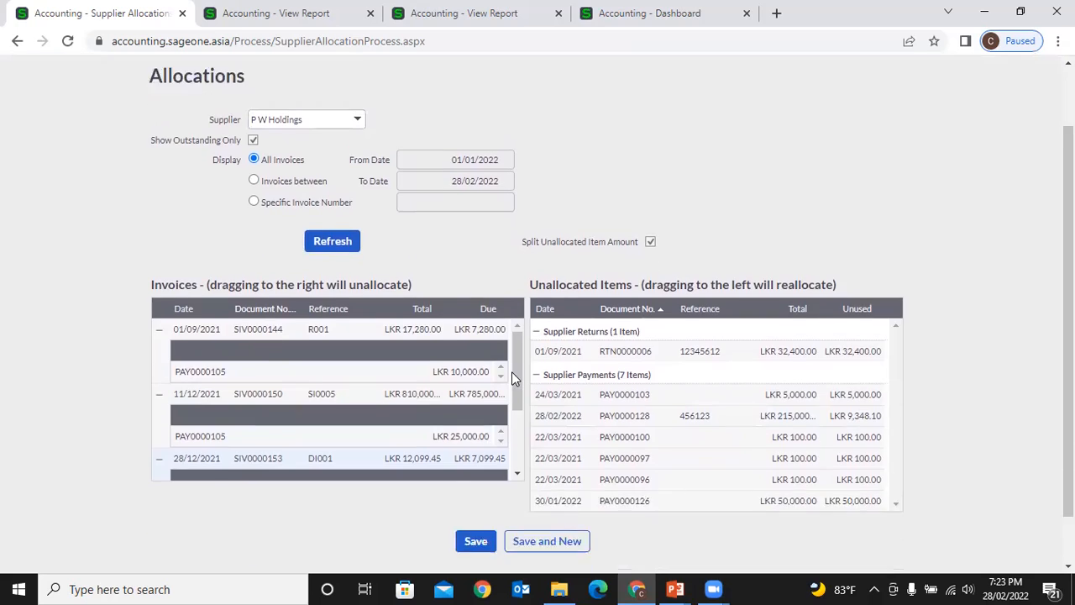
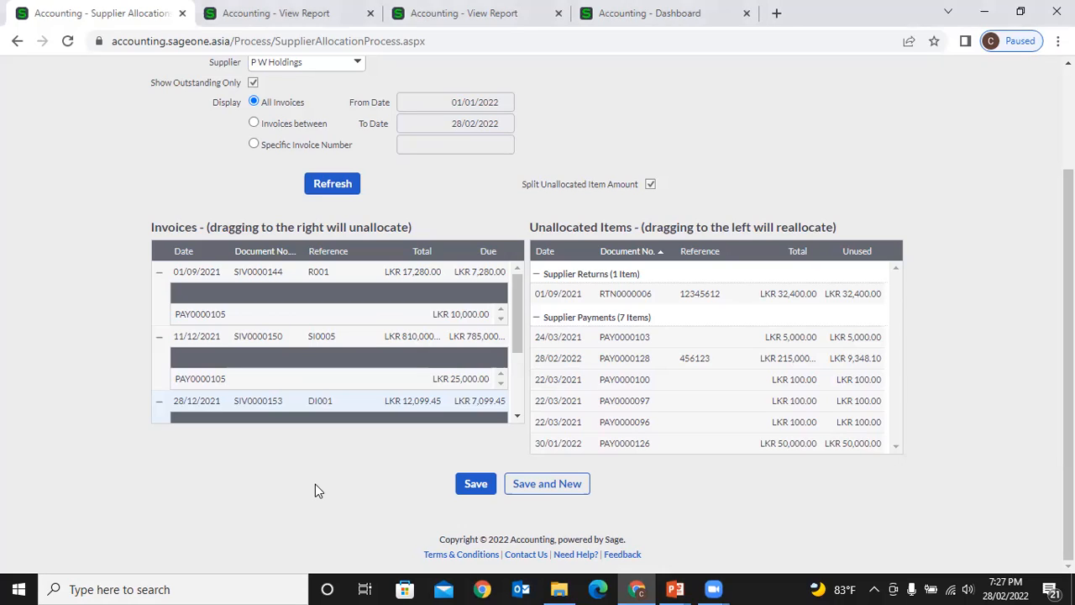
- Close both leftover View Report tabs
scroll(378, 407, "up", 3)
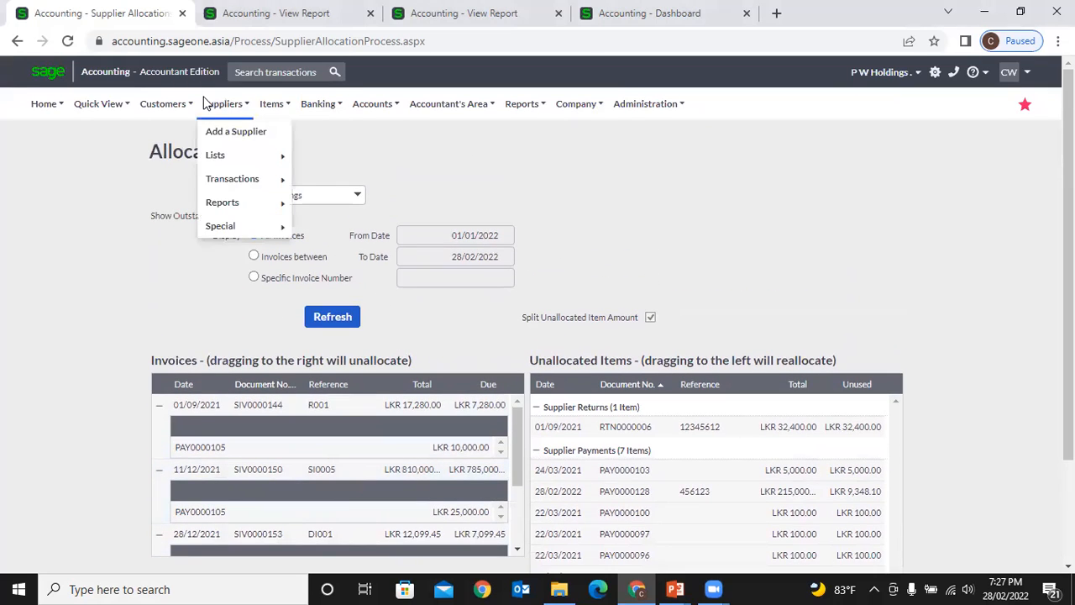
left_click(371, 13)
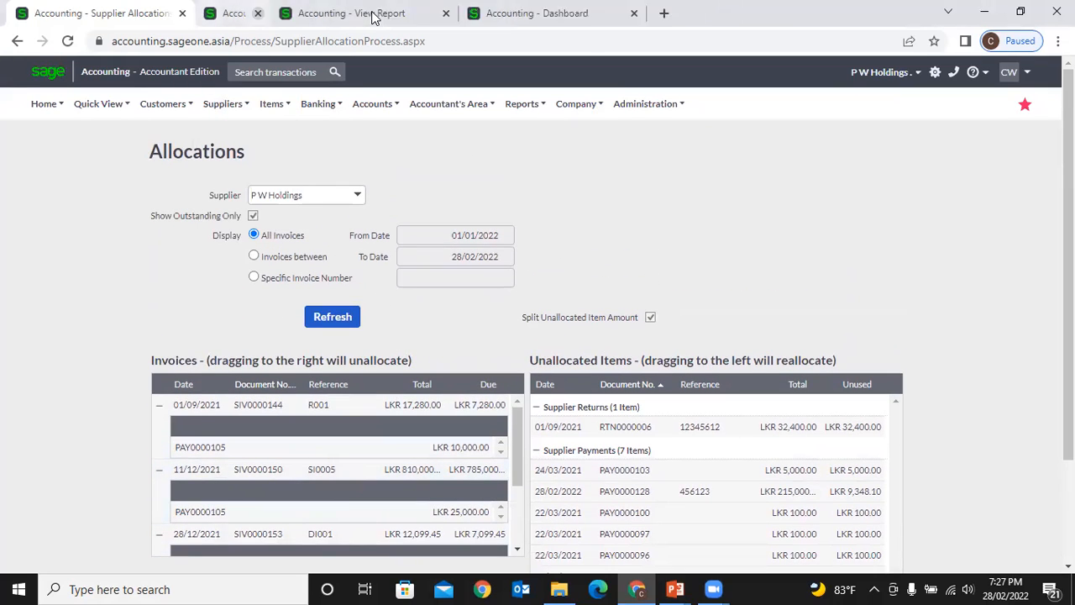
left_click(370, 13)
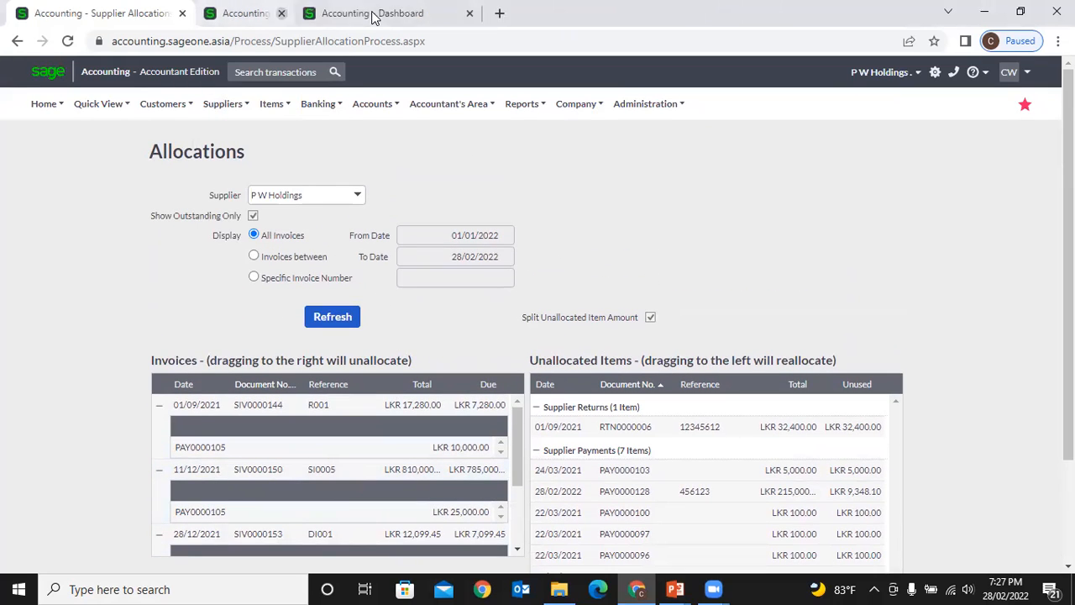
- Glance at the Dashboard, then return to the Supplier Allocation tab with Suppliers > Transactions showing
left_click(311, 14)
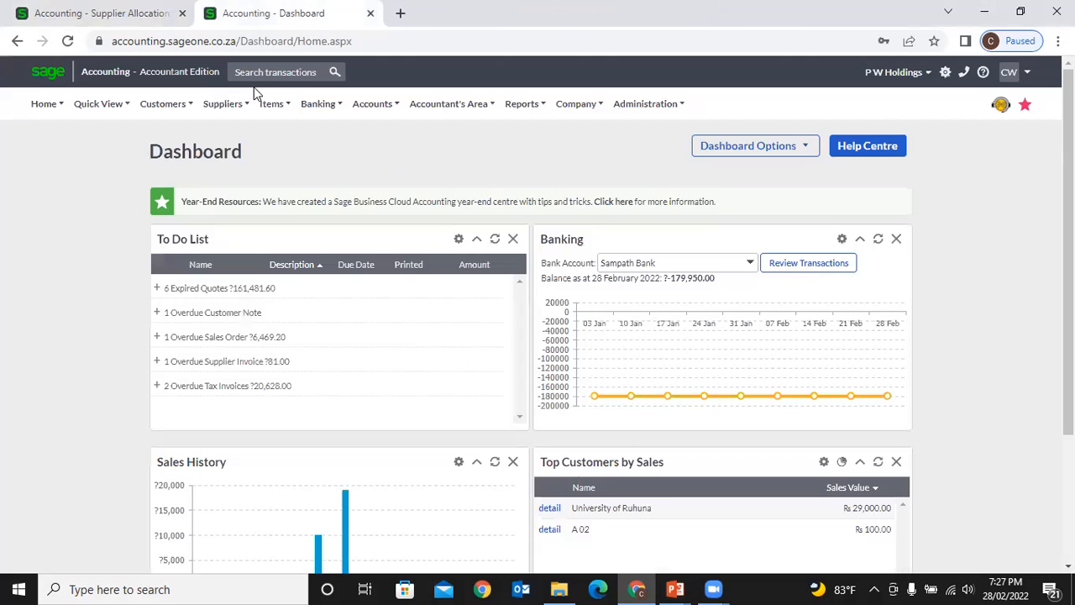
left_click(229, 106)
mouse_move(236, 181)
left_click(107, 18)
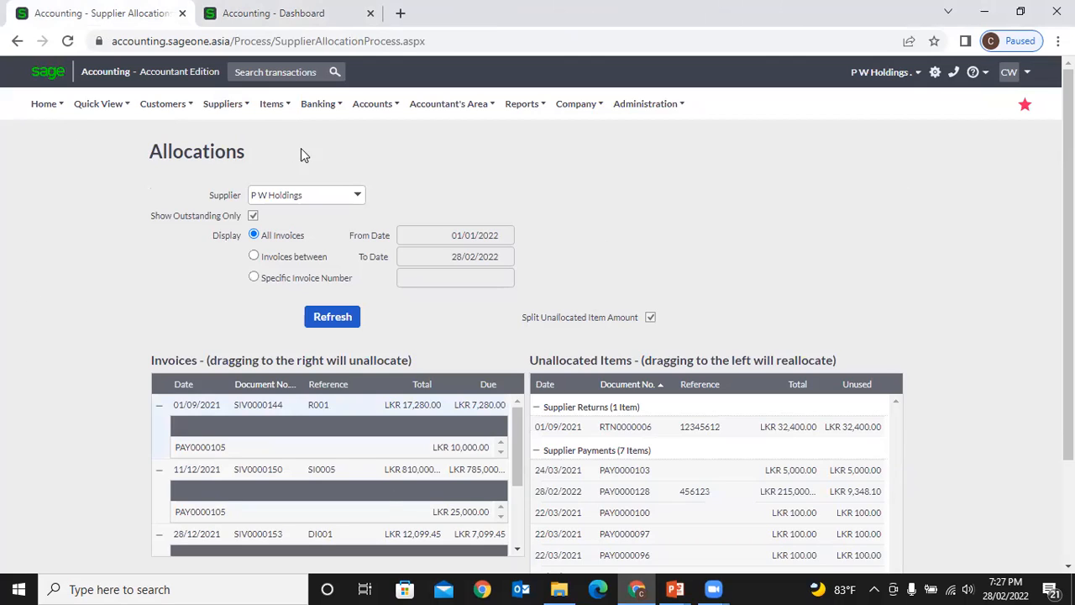
left_click(225, 105)
mouse_move(240, 188)
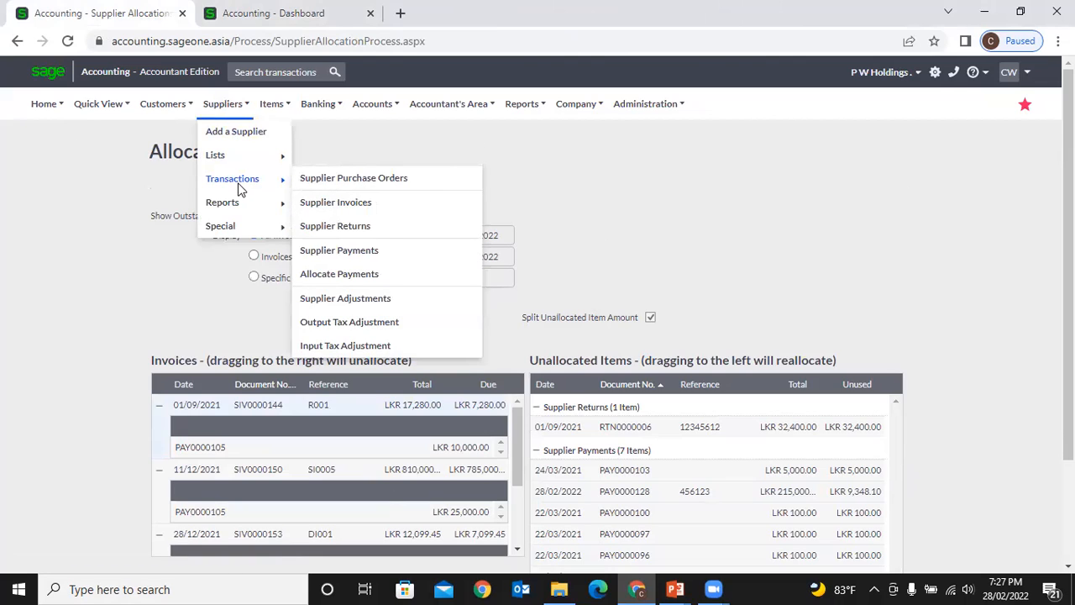
- Open the Supplier Adjustments list with its five existing P W Holdings adjustments
left_click(398, 298)
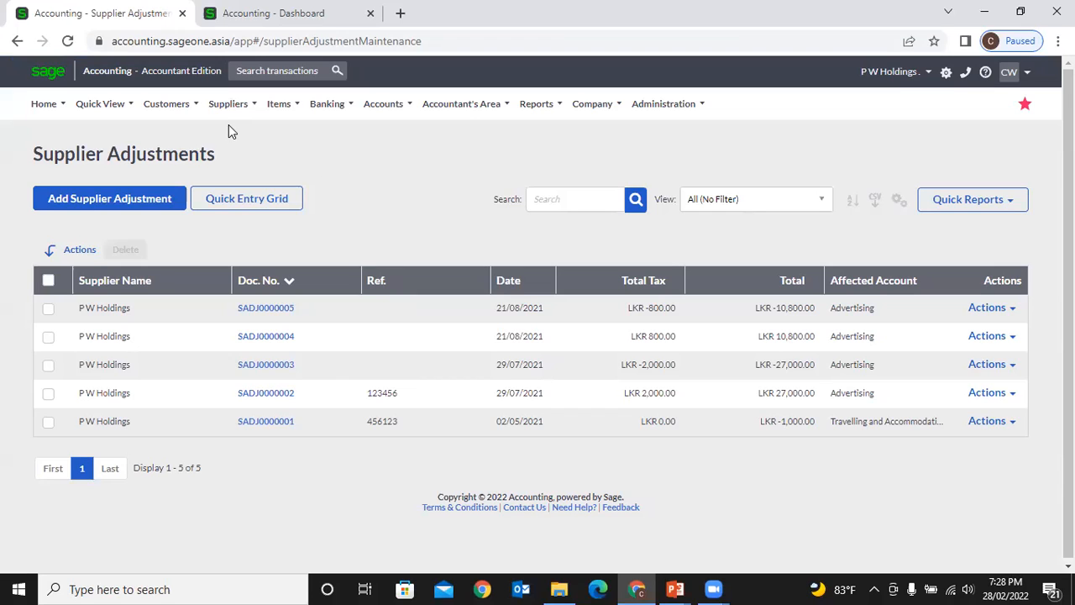
mouse_move(228, 104)
mouse_move(243, 184)
- Start a new supplier adjustment for P W Holdings
left_click(166, 207)
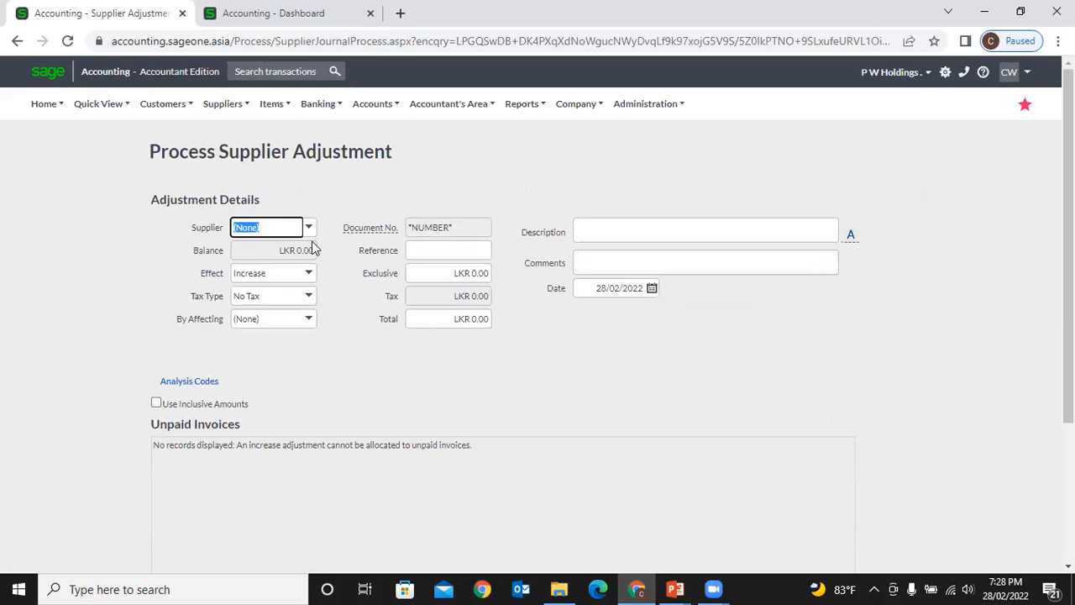
left_click(310, 230)
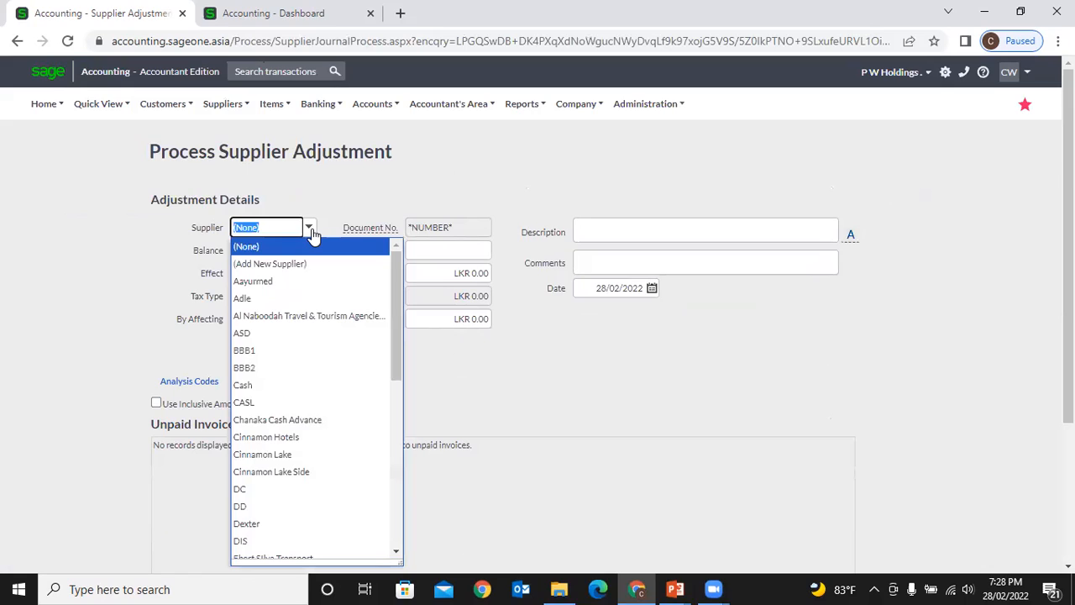
type("p")
key("Return")
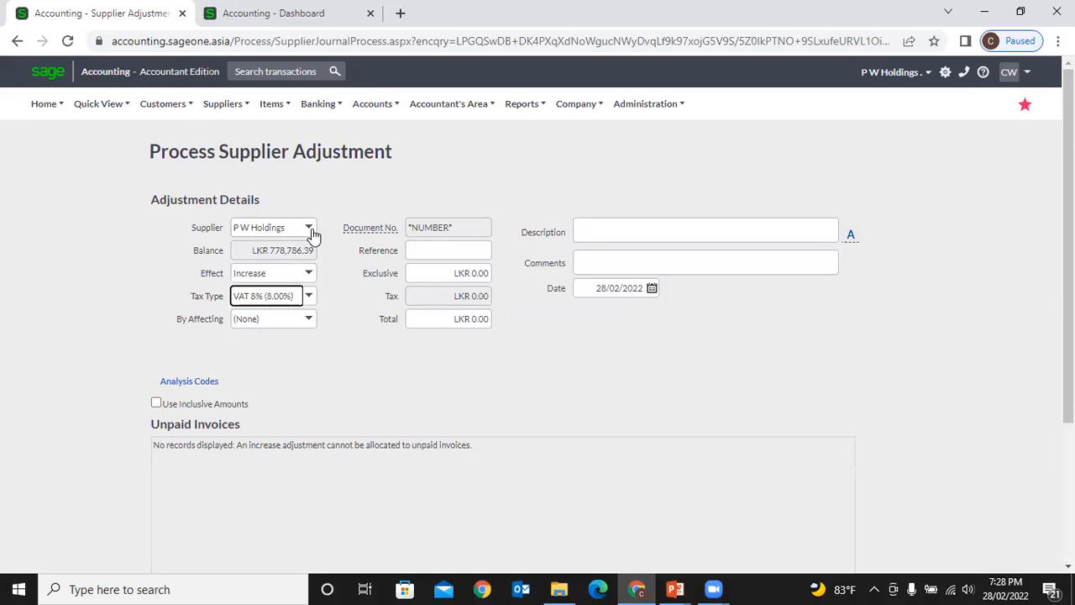
left_click(364, 308)
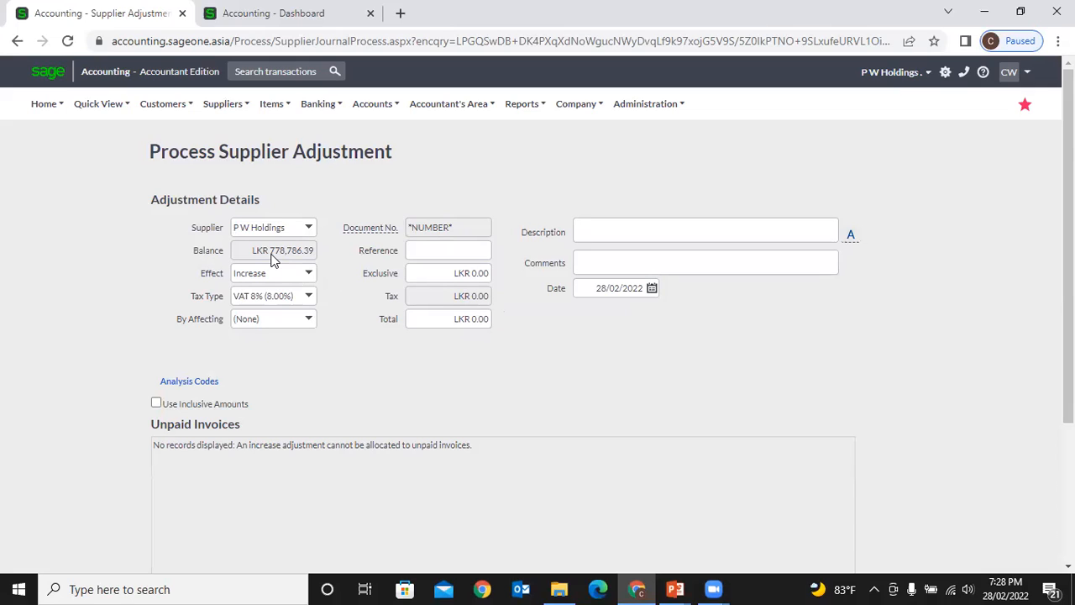
- Try the effect options, leaving the adjustment as Increase with VAT 8% tax type
left_click(310, 274)
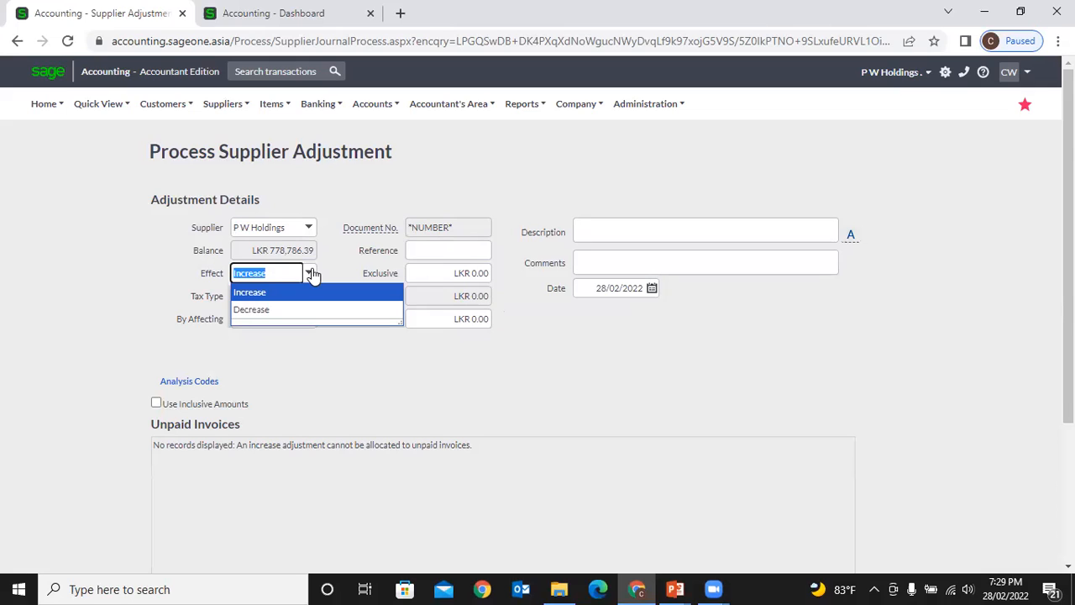
left_click(336, 260)
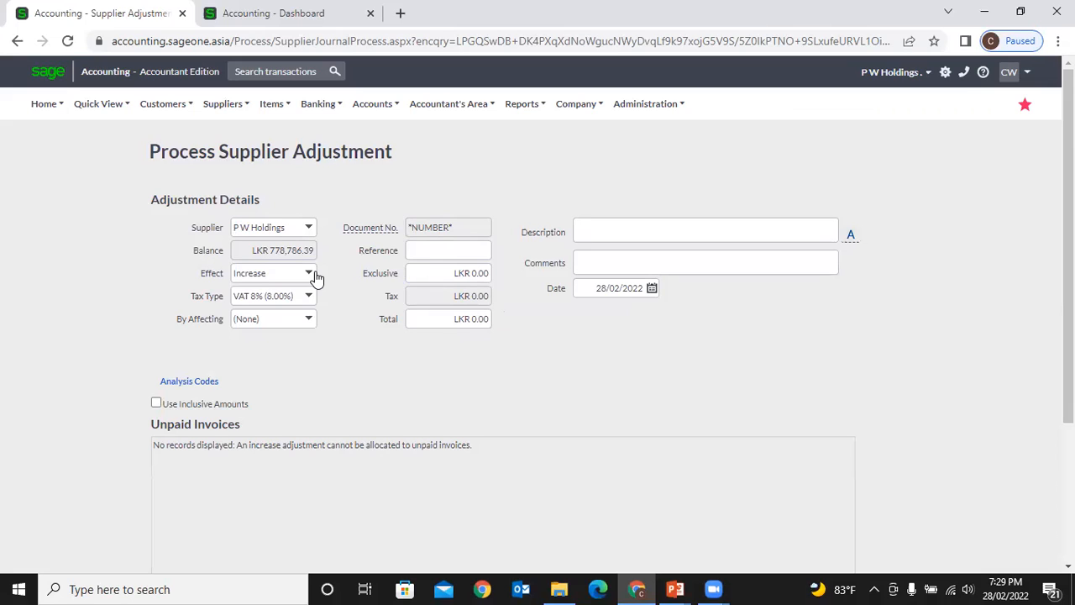
left_click(310, 274)
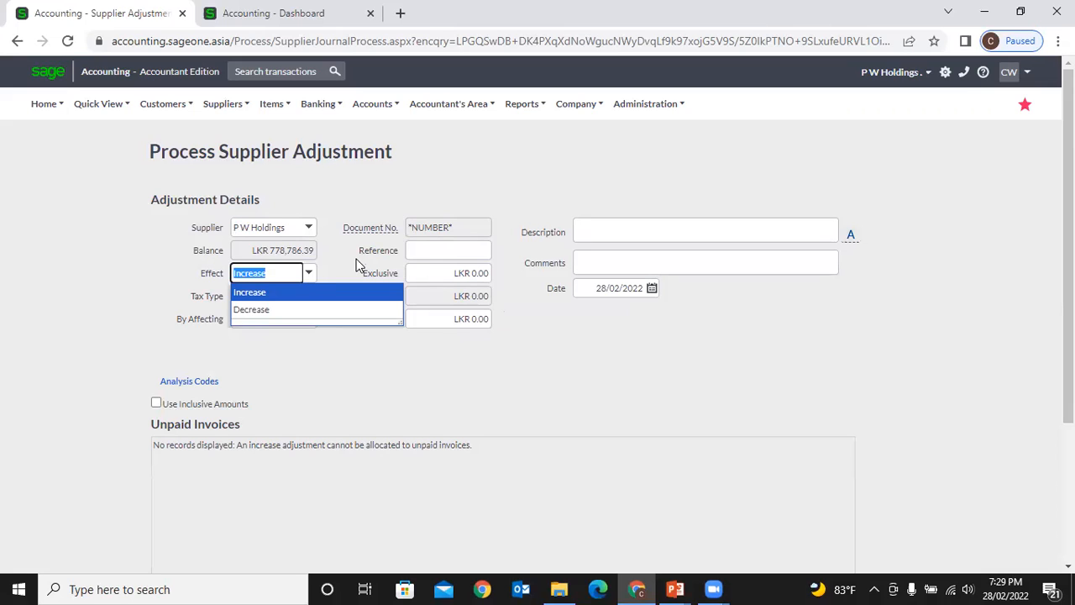
left_click(357, 262)
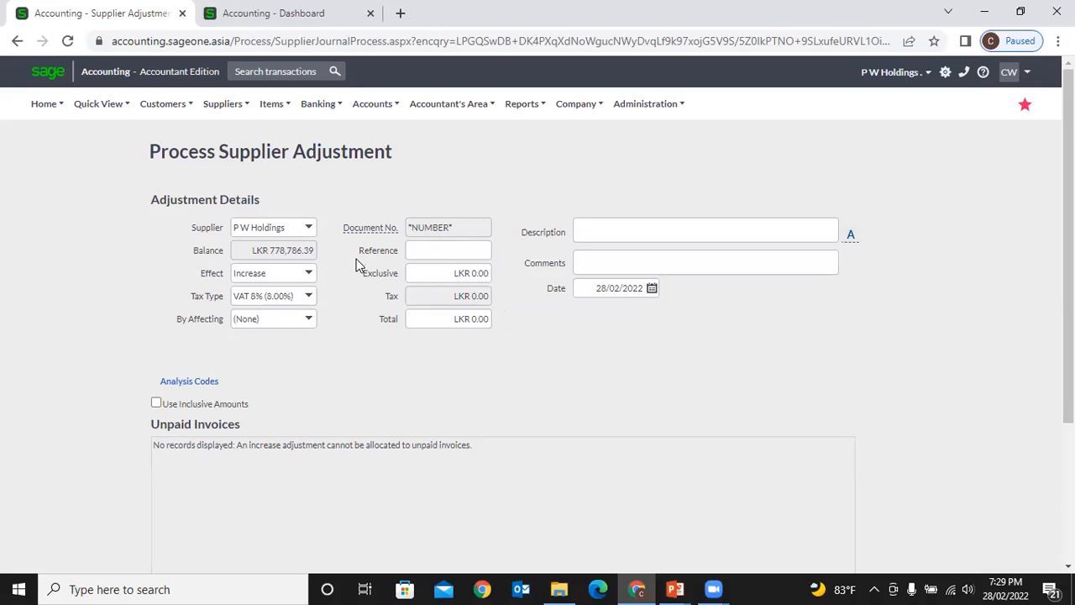
left_click(310, 274)
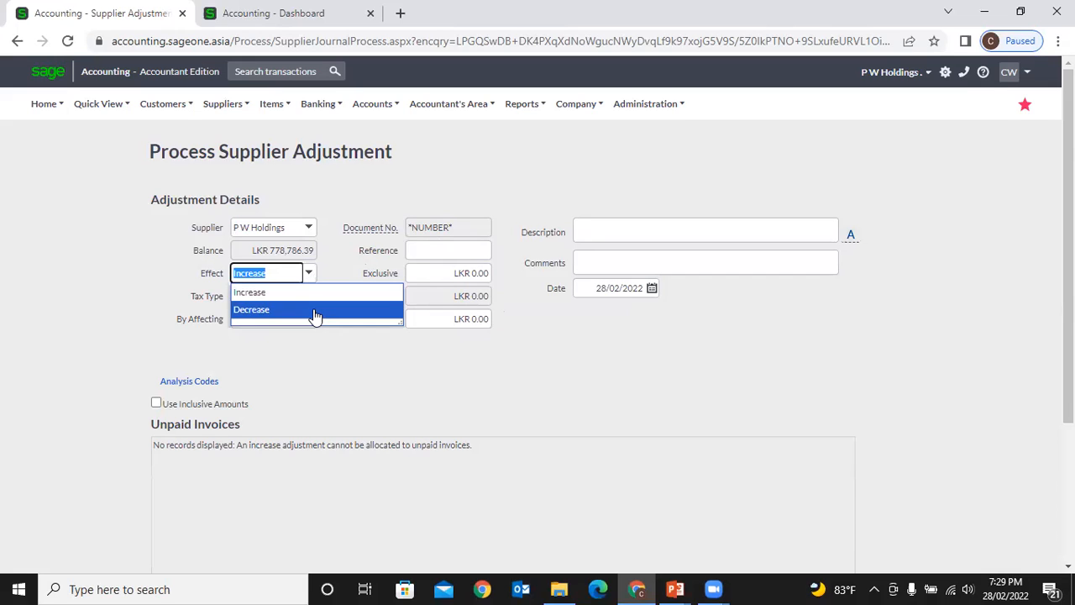
left_click(315, 310)
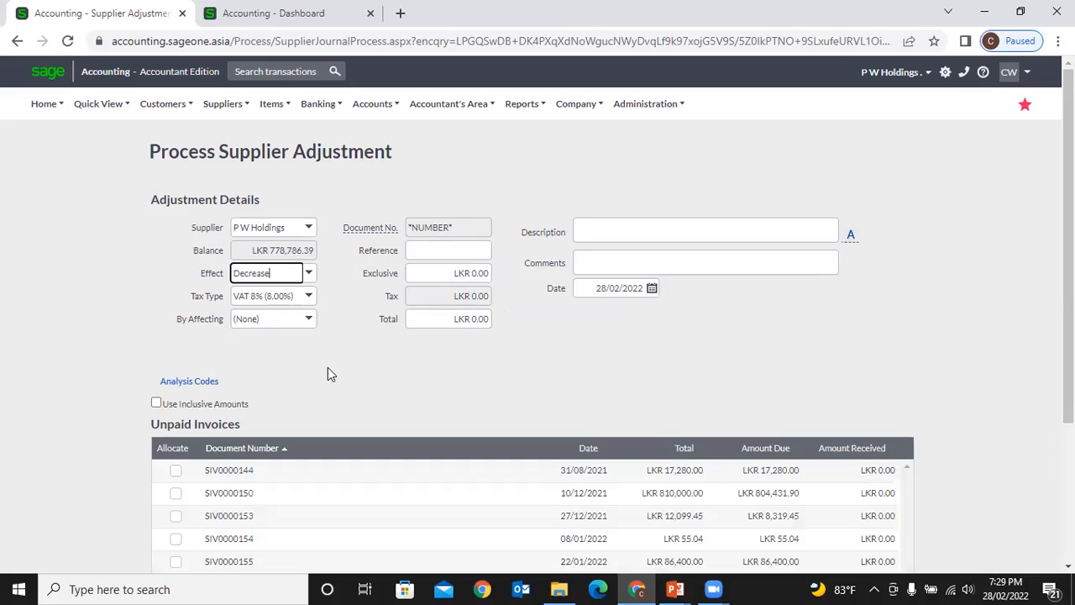
left_click(312, 275)
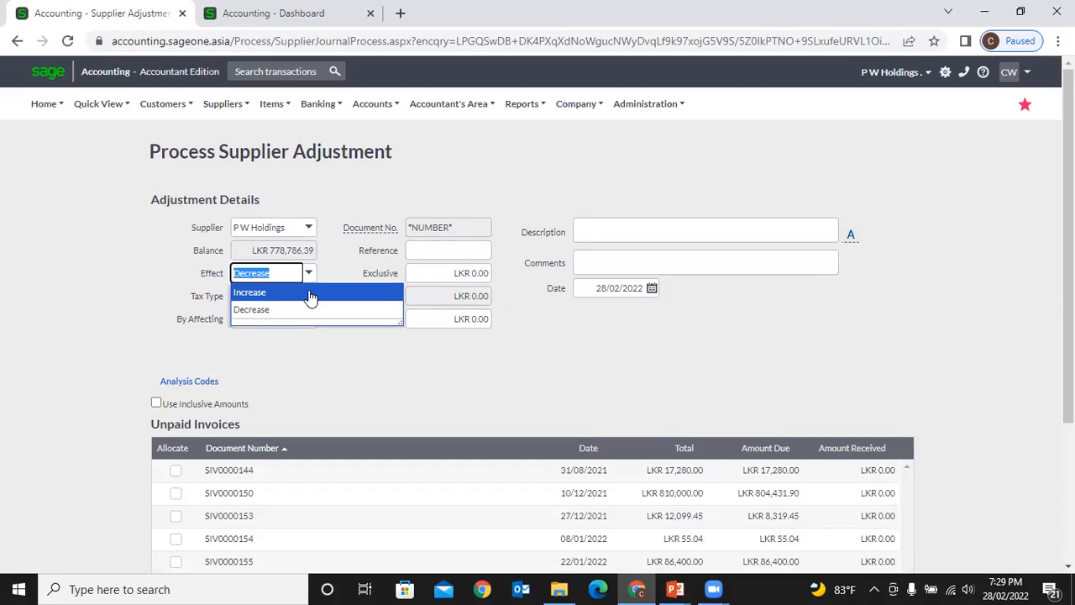
left_click(307, 289)
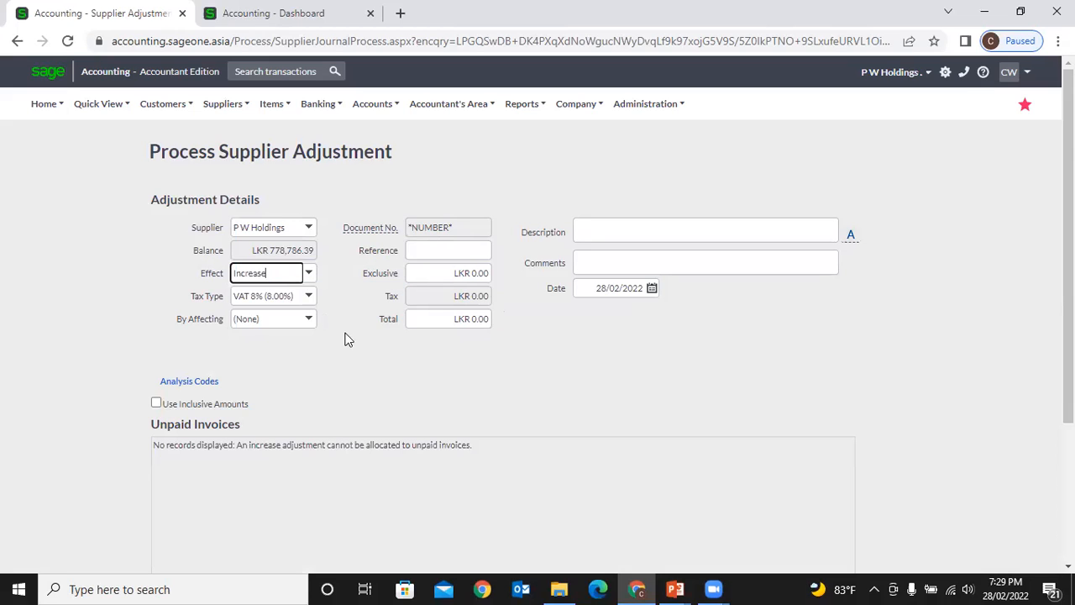
left_click(311, 302)
left_click(324, 294)
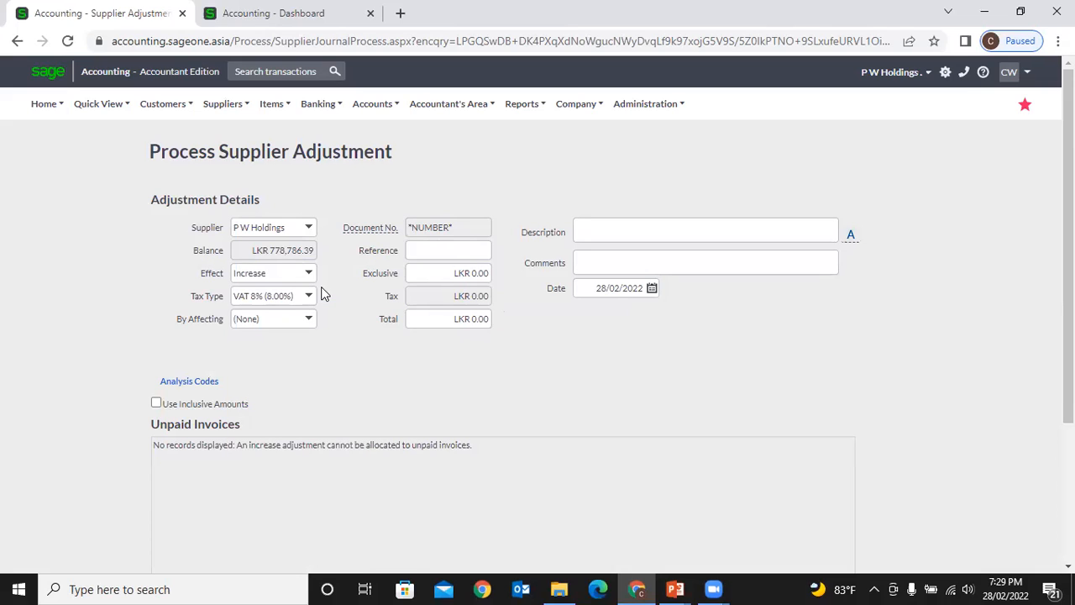
- Set the affected account to Advertising and enter an exclusive amount of 1000
left_click(310, 331)
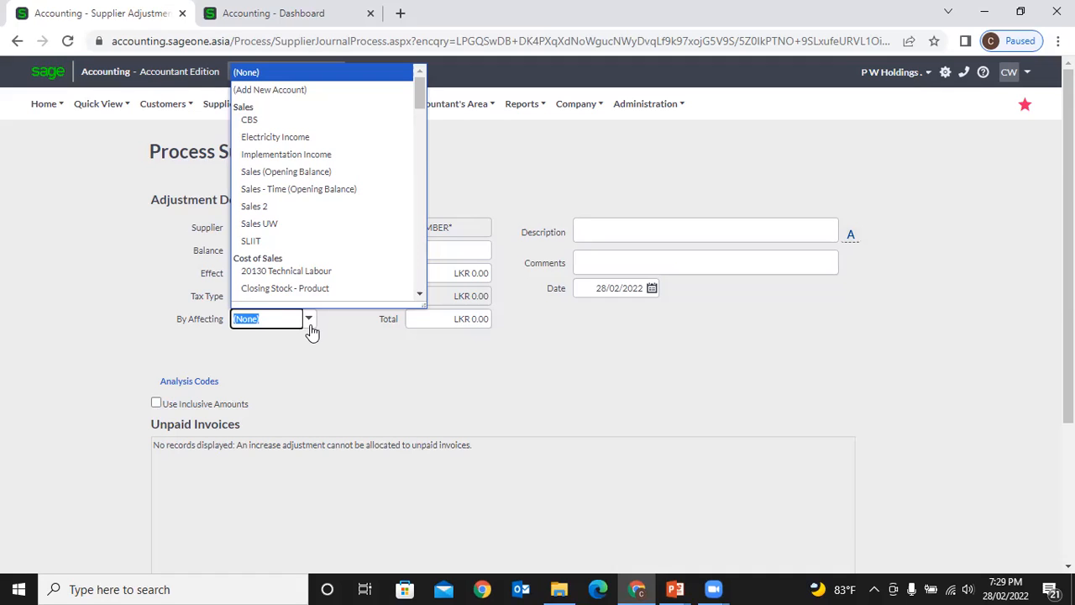
type("ad")
key("Return")
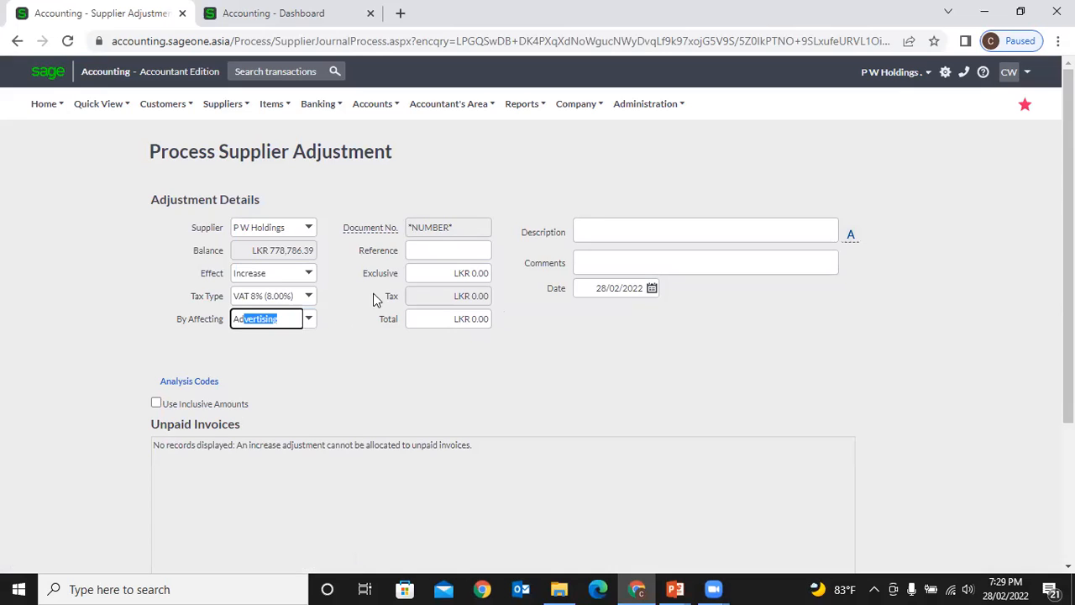
left_click(411, 249)
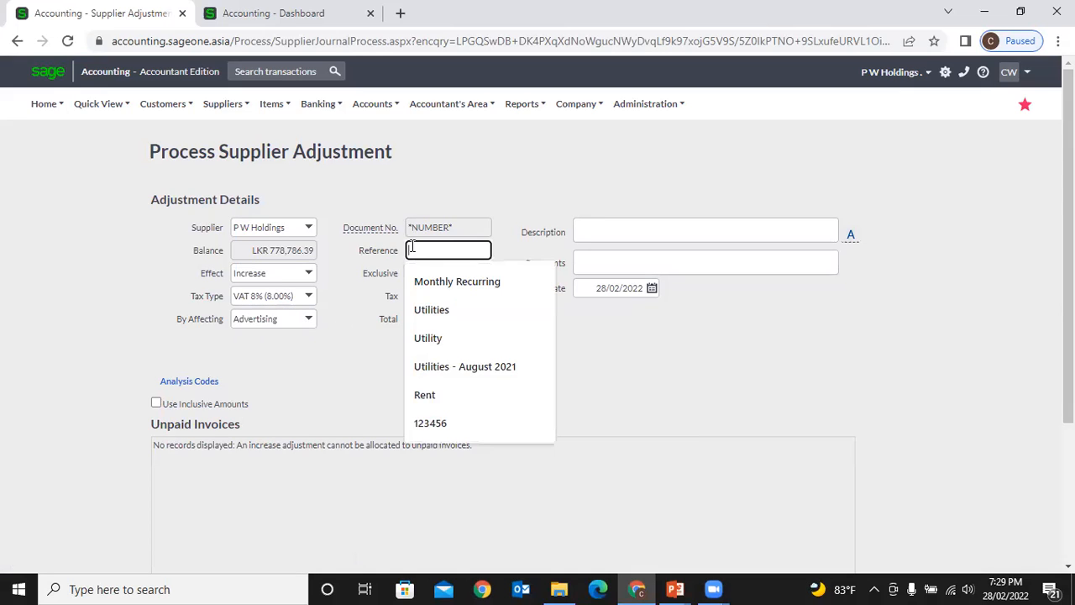
left_click(383, 278)
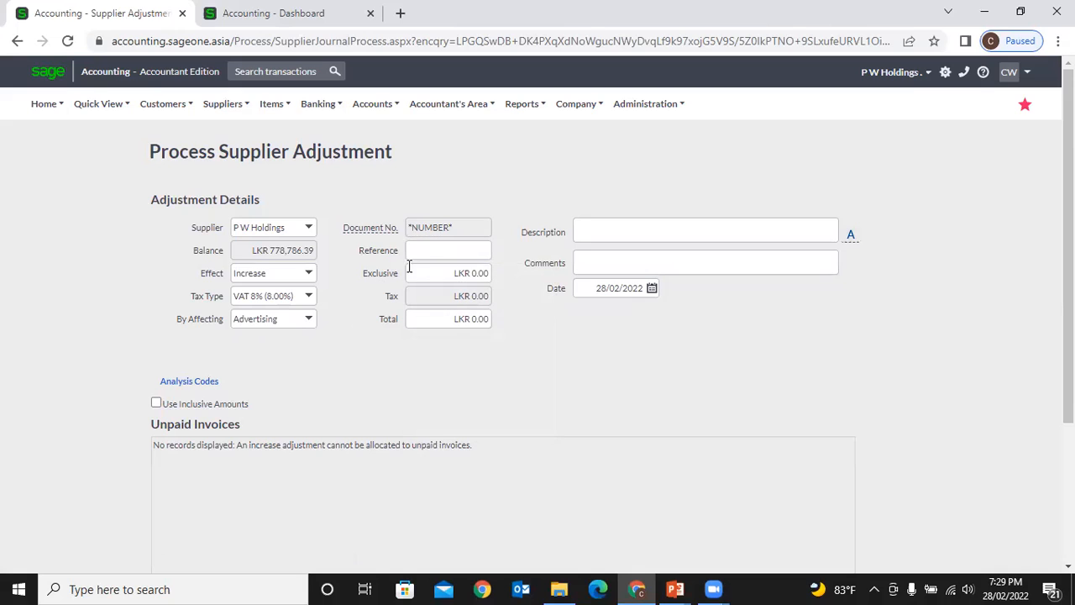
left_click(420, 270)
key("BackSpace")
type("1000")
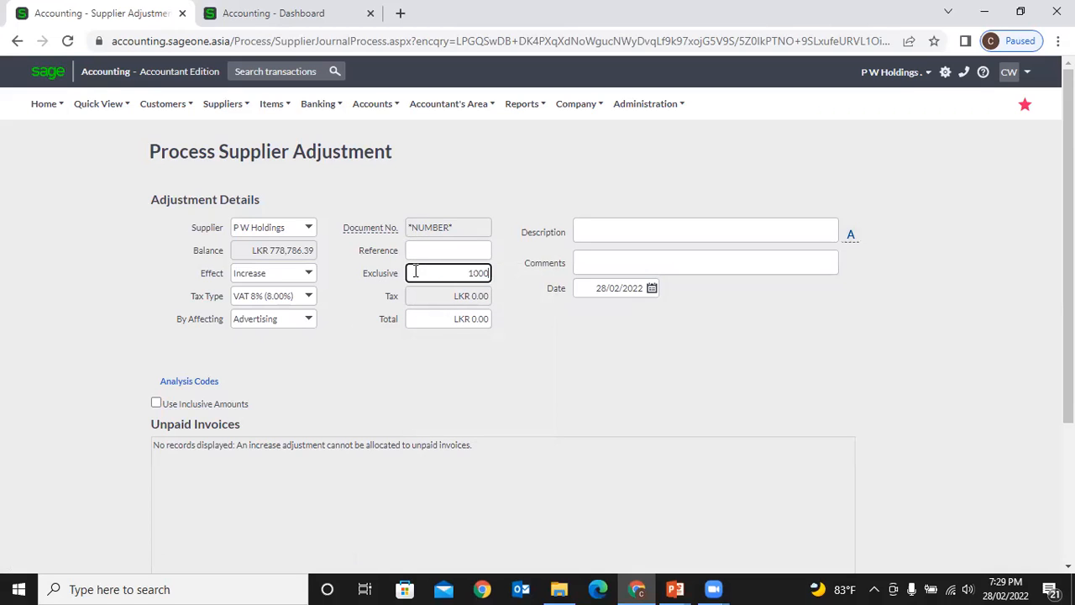
left_click(517, 332)
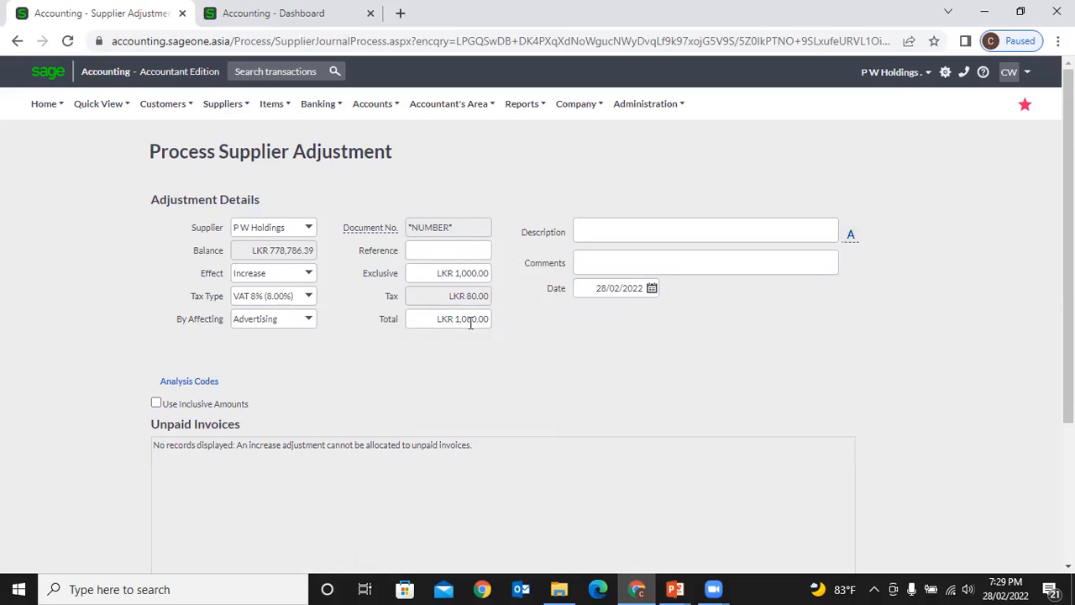
left_click(604, 224)
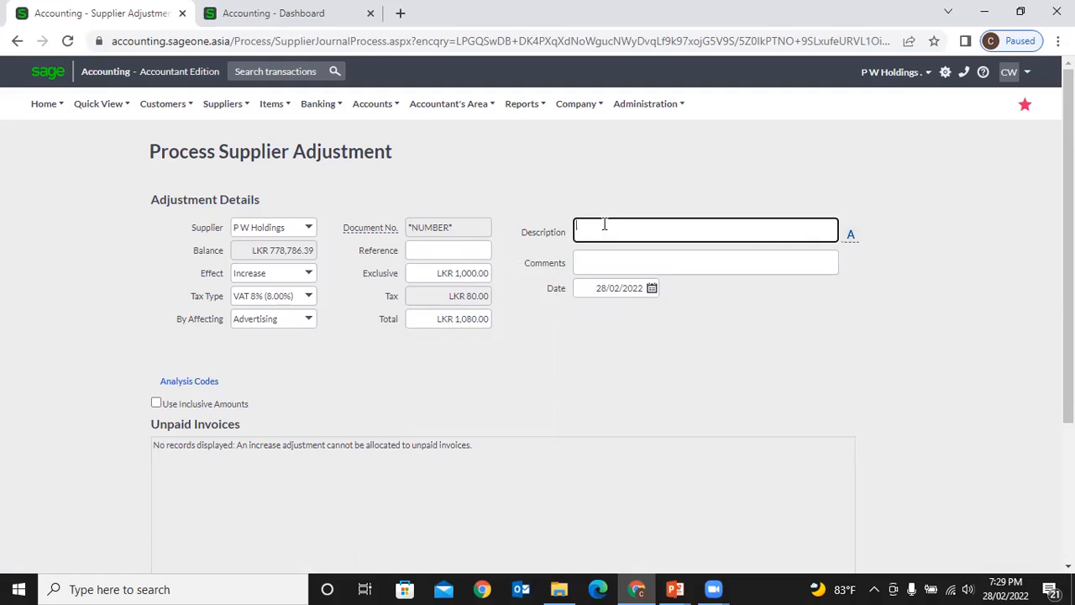
left_click(608, 264)
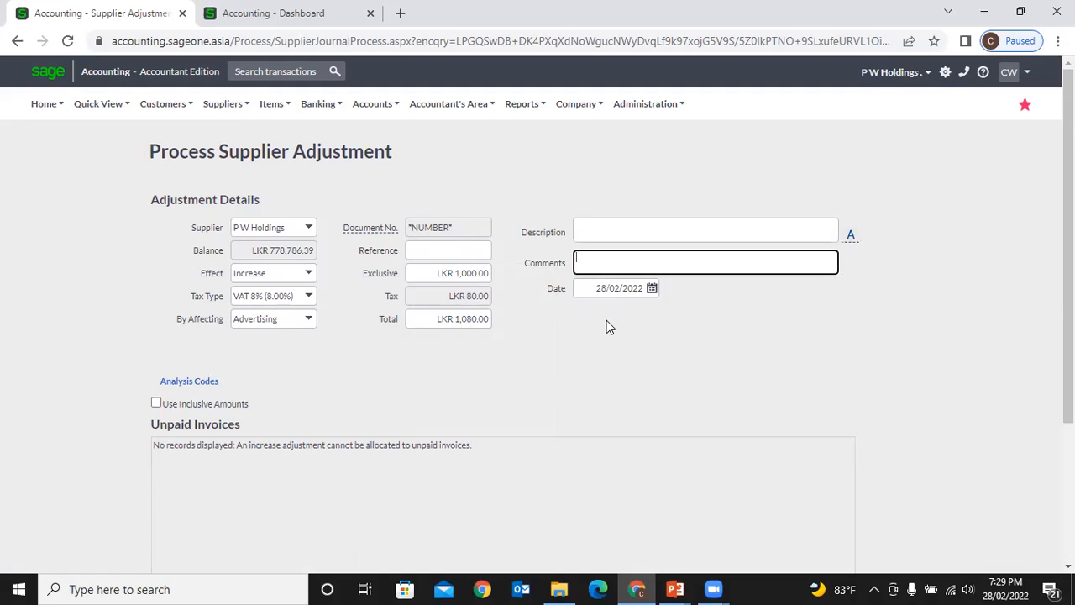
scroll(609, 326, "down", 3)
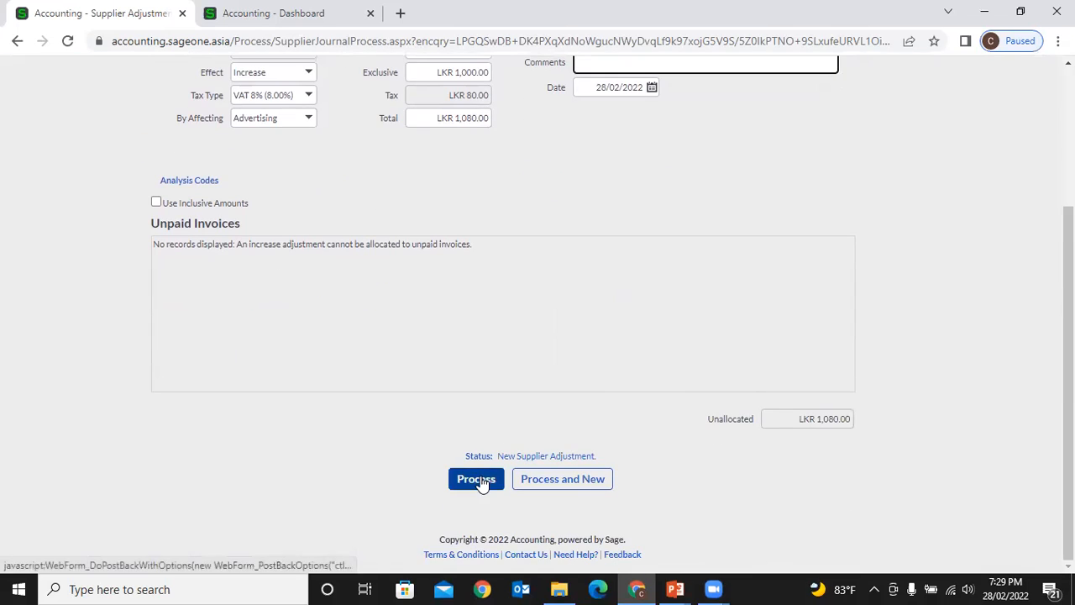
scroll(491, 379, "up", 2)
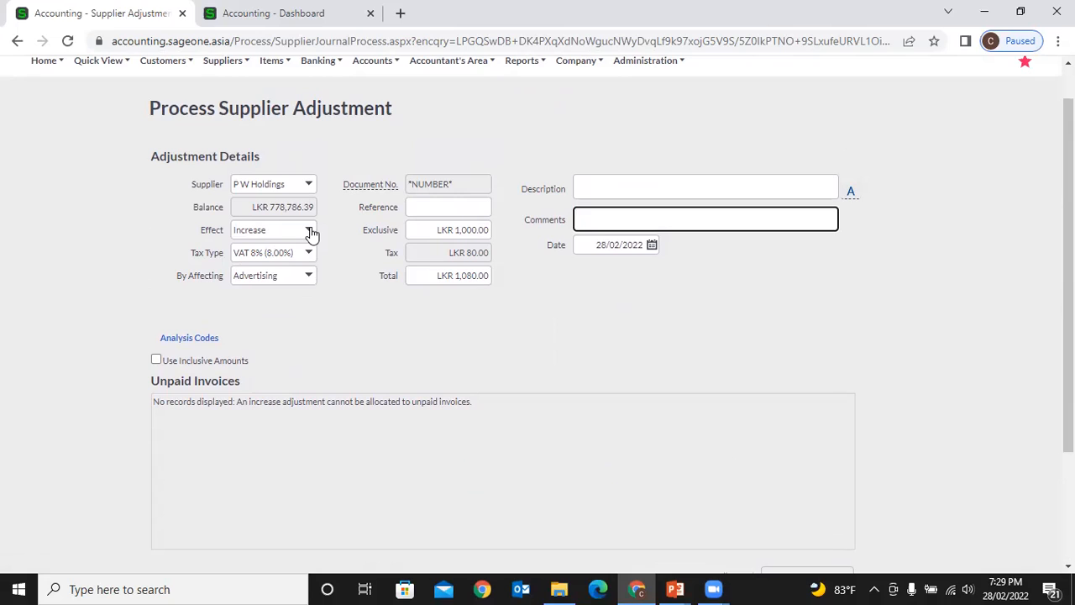
left_click(431, 278)
- Change the adjustment to a Decrease with exclusive amount 1000 so tax and total fill in
left_click(424, 325)
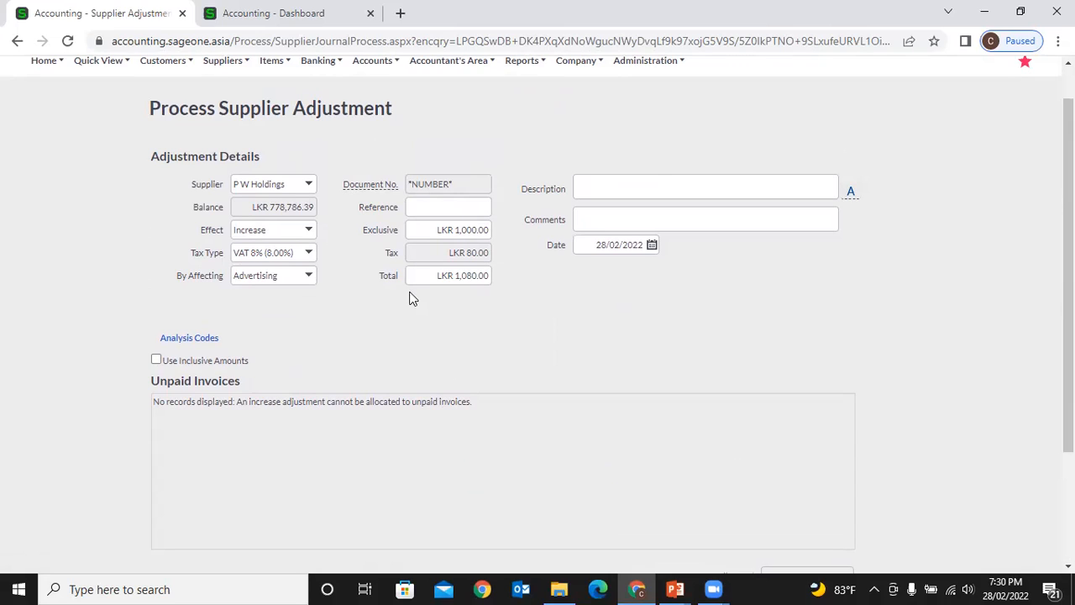
left_click(309, 239)
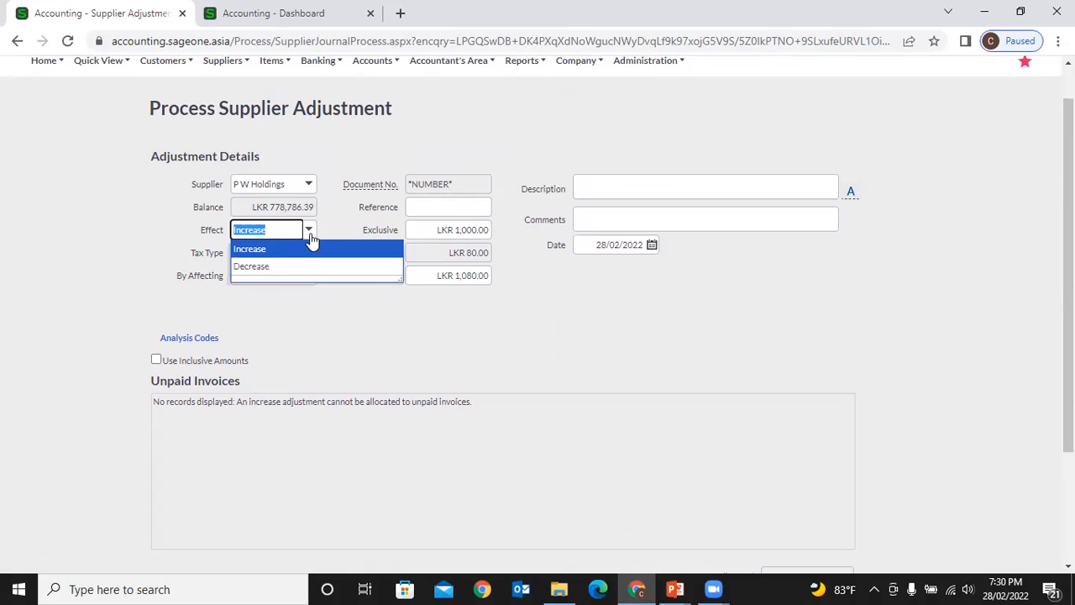
left_click(314, 267)
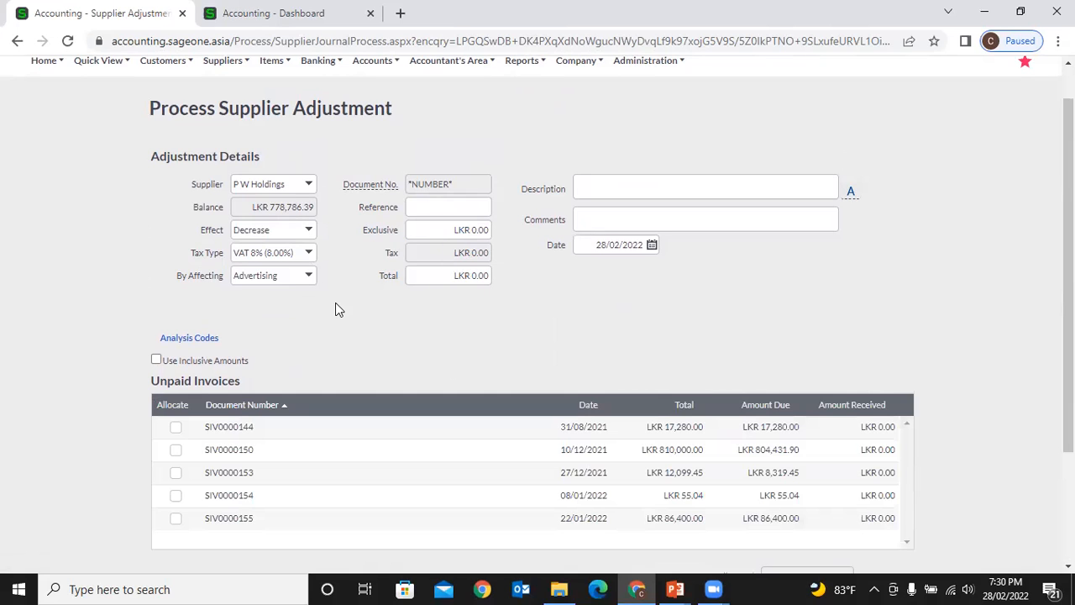
left_click(452, 233)
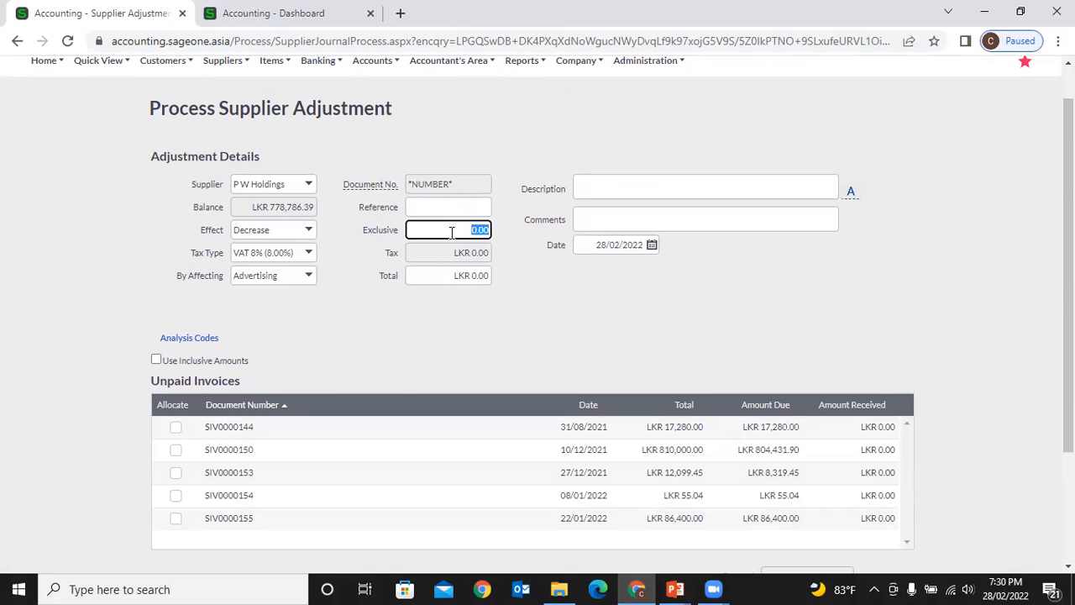
type("1000")
left_click(513, 306)
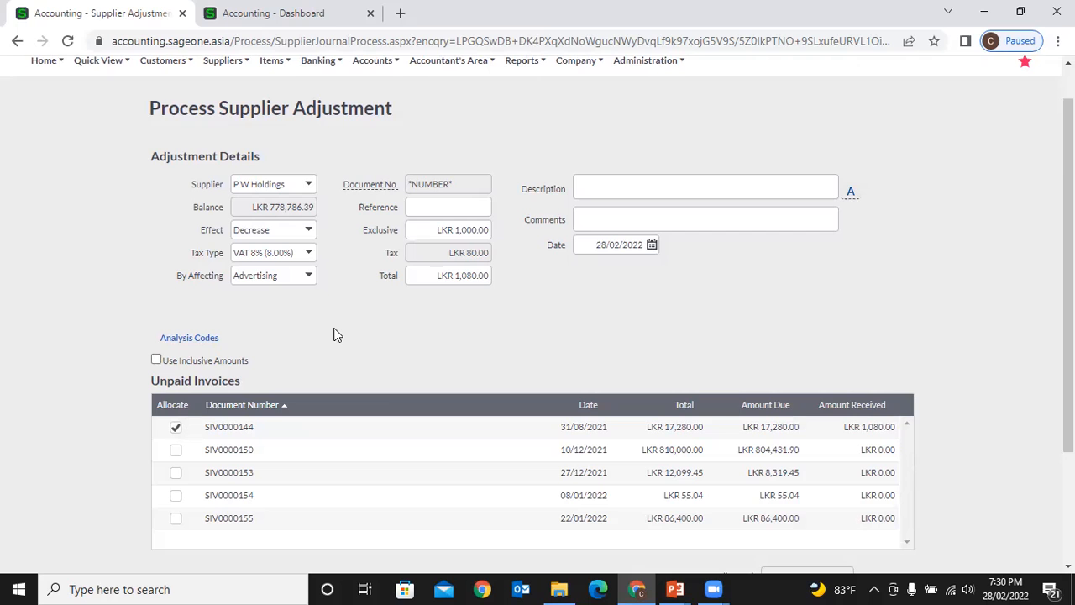
- Review the form, keeping P W Holdings as supplier and Decrease as the effect
scroll(334, 335, "down", 2)
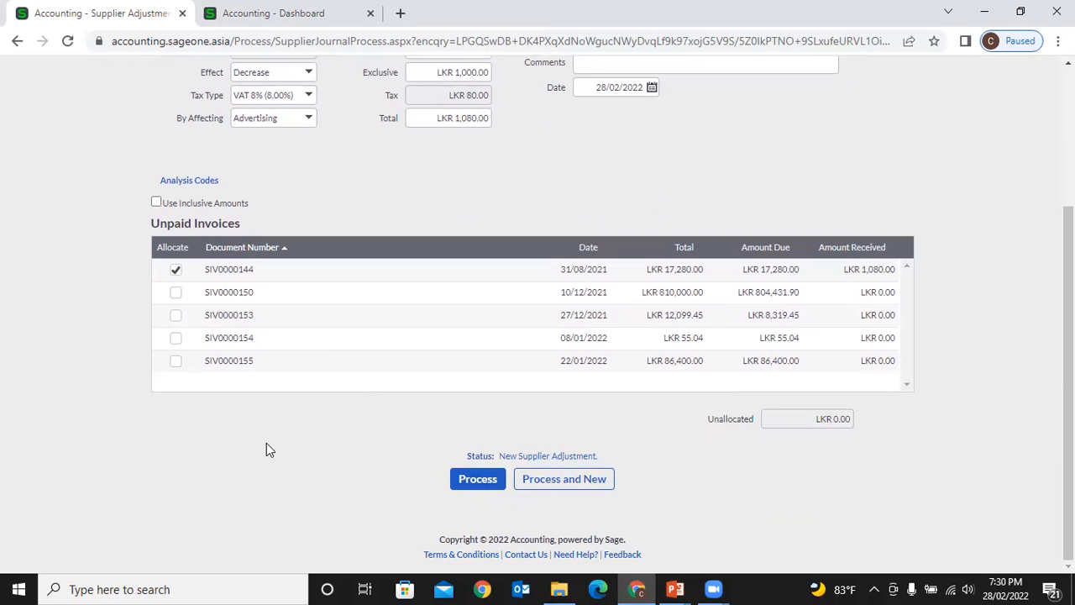
scroll(266, 446, "up", 2)
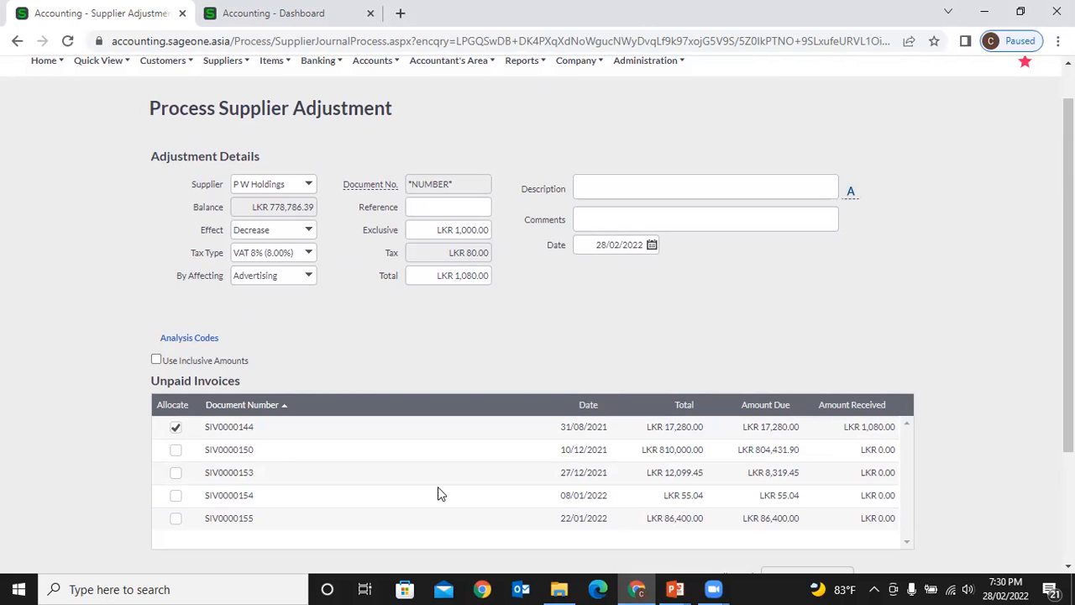
scroll(344, 341, "up", 1)
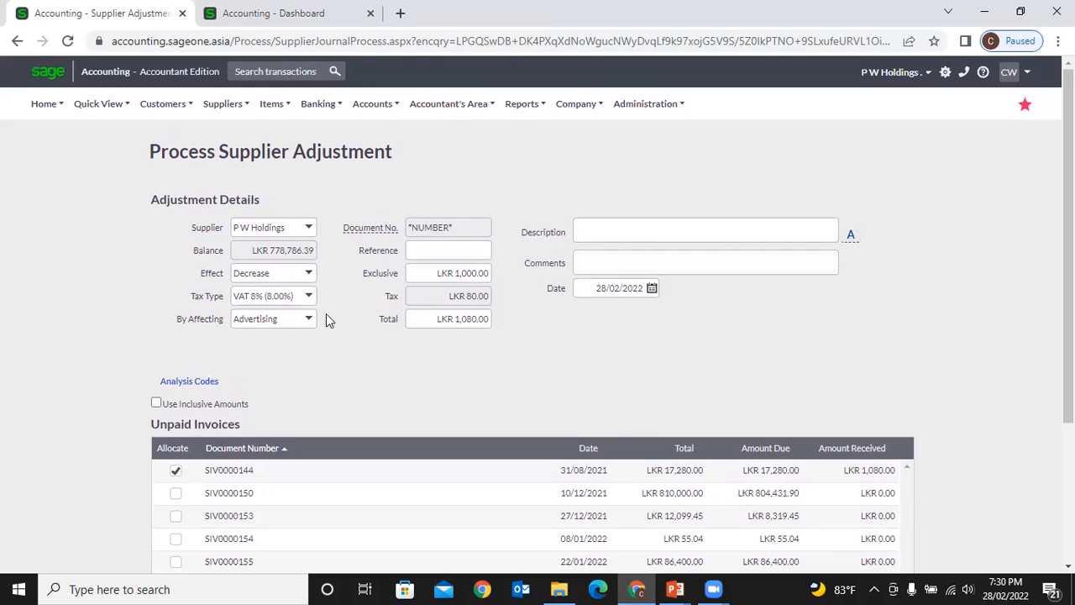
left_click(223, 103)
mouse_move(232, 187)
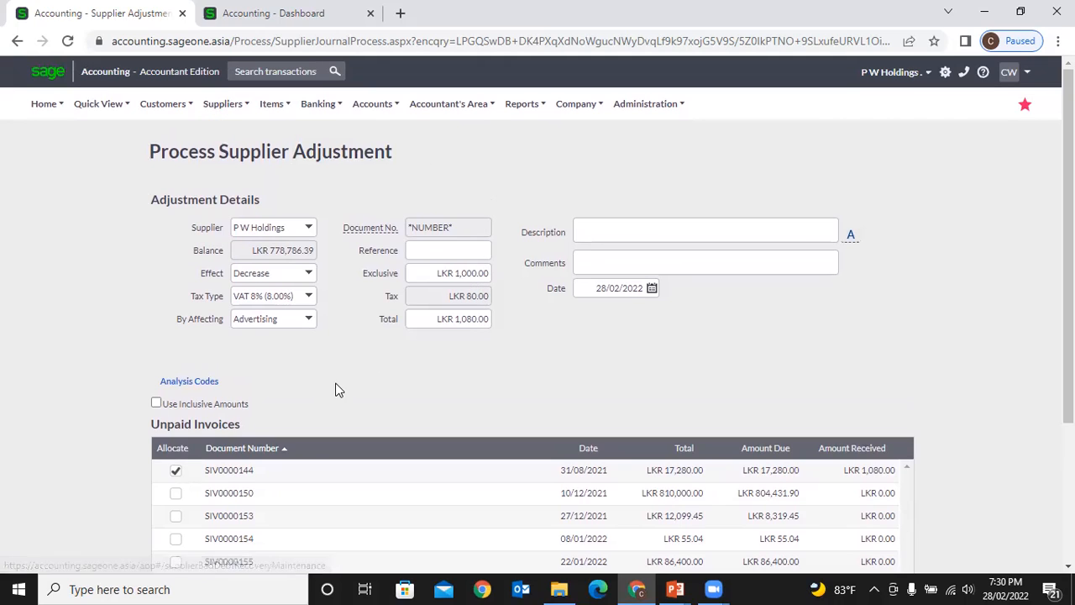
left_click(311, 233)
left_click(449, 359)
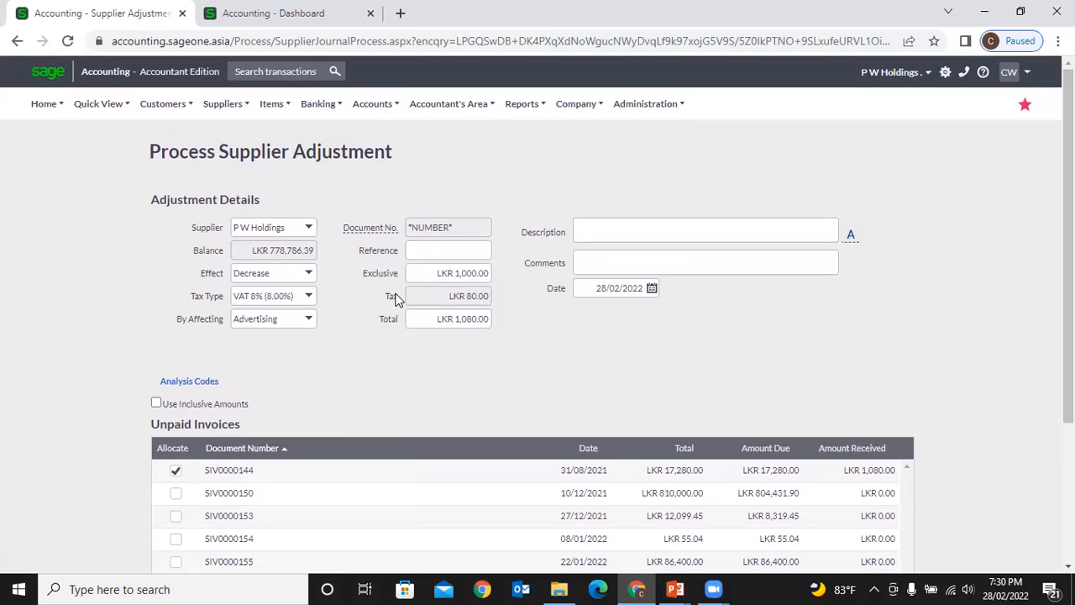
left_click(310, 275)
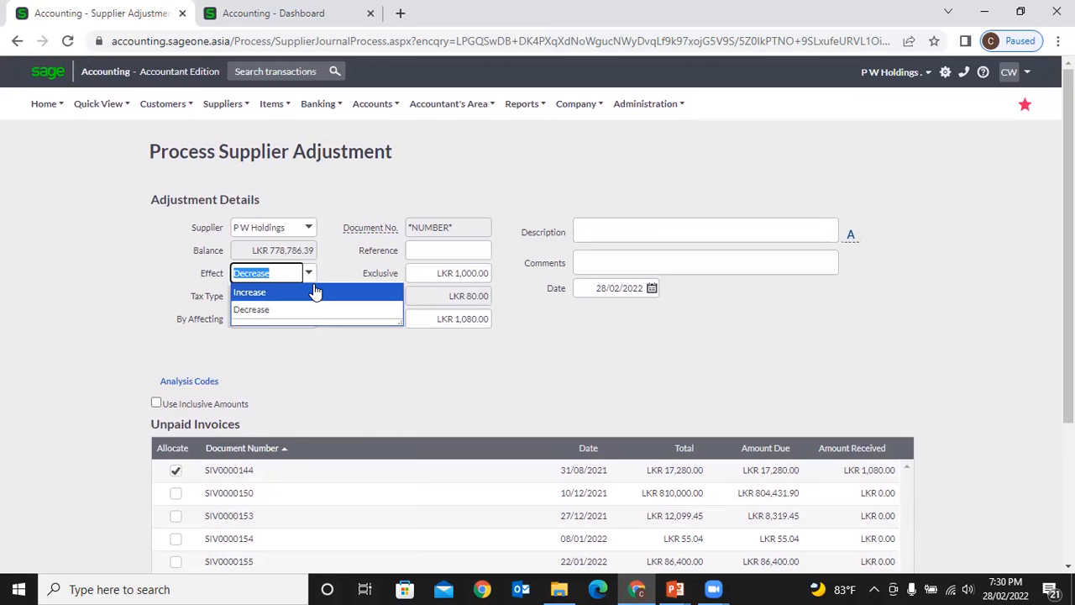
left_click(358, 374)
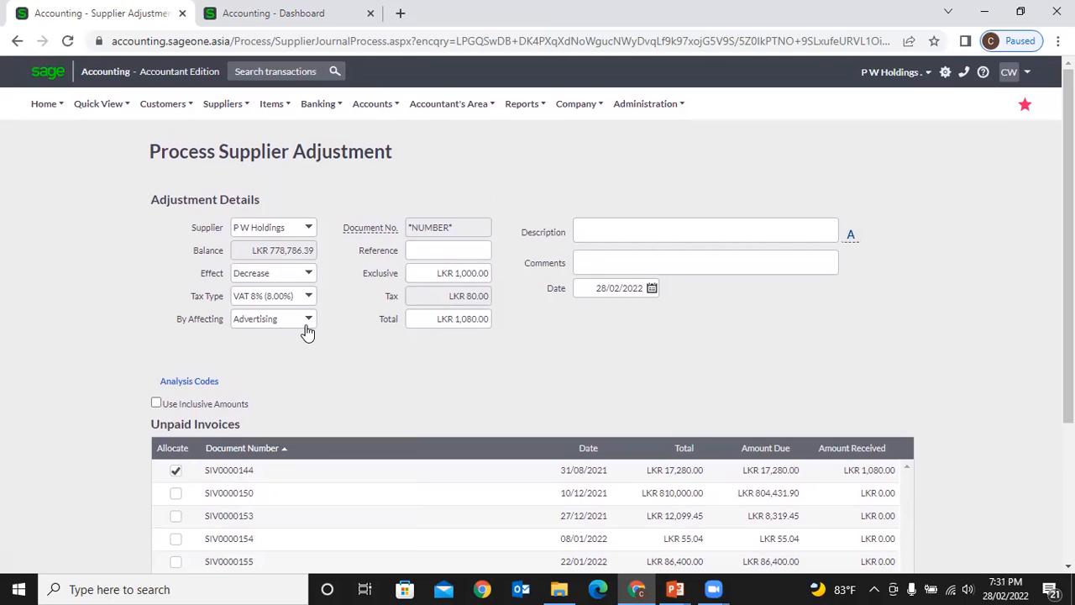
- Confirm the total so LKR 1,080.00 is allocated to invoice SIV0000144
left_click(435, 266)
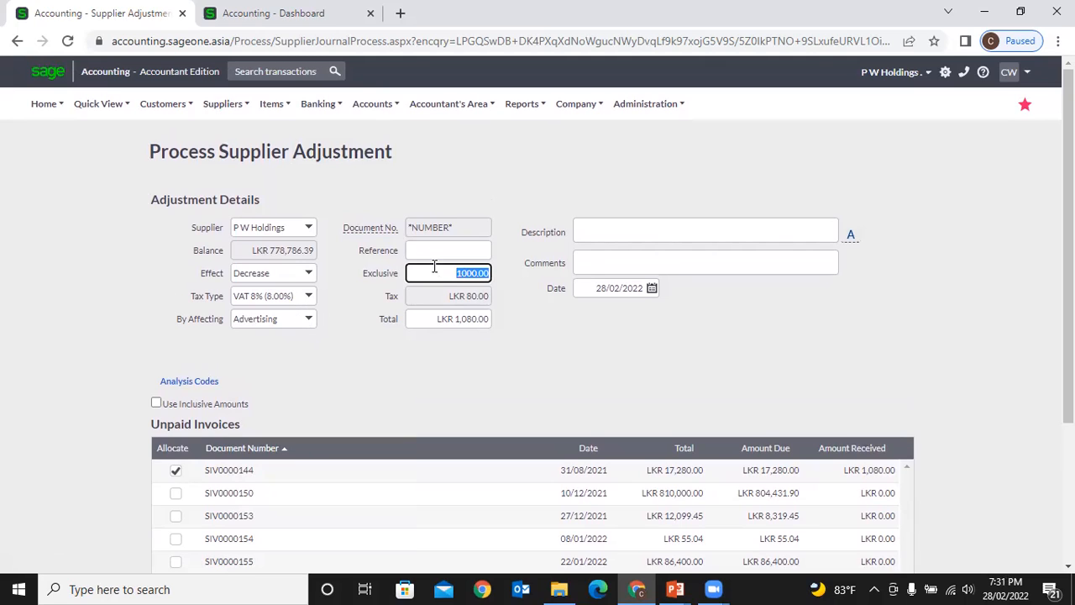
scroll(399, 357, "down", 3)
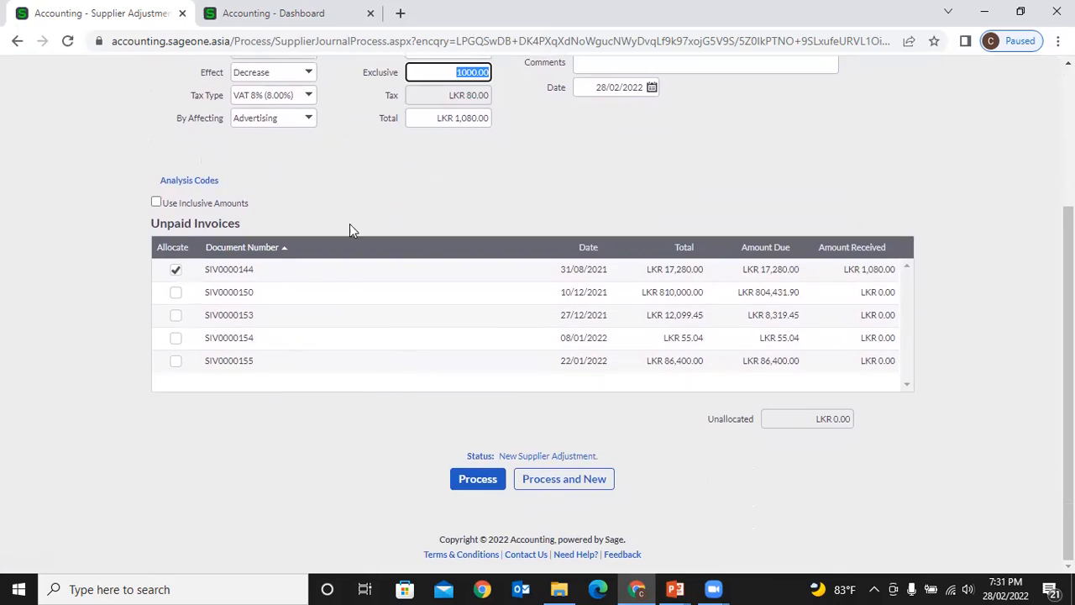
scroll(360, 228, "up", 1)
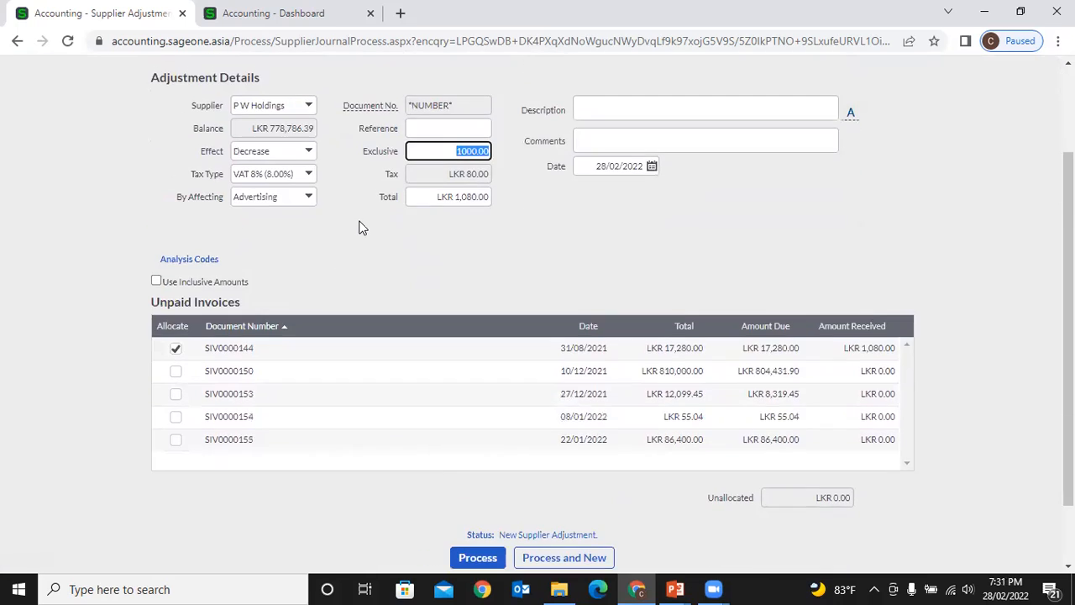
left_click(469, 195)
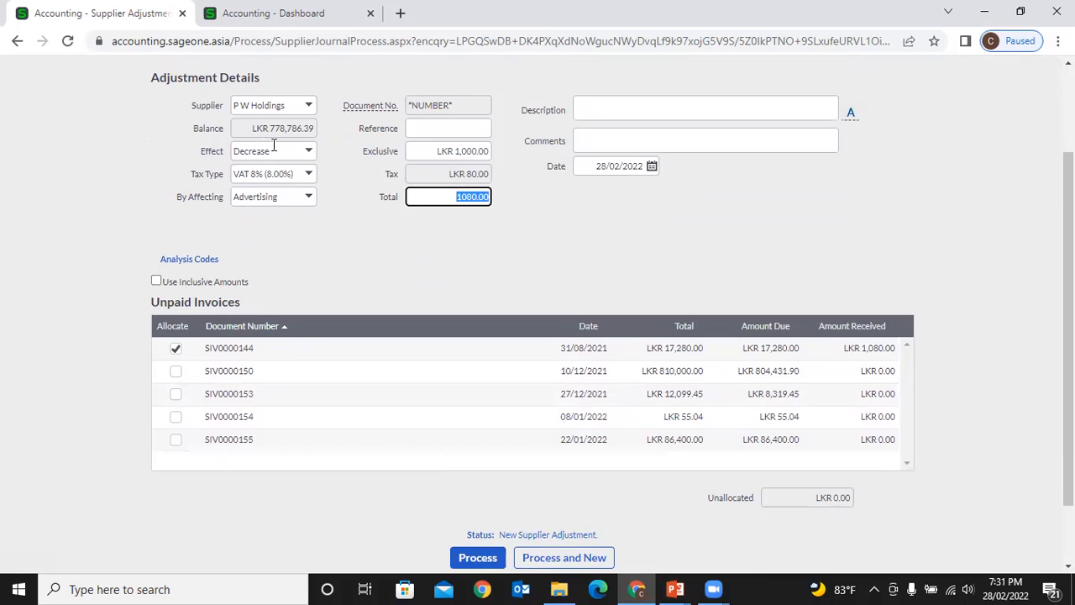
left_click(356, 270)
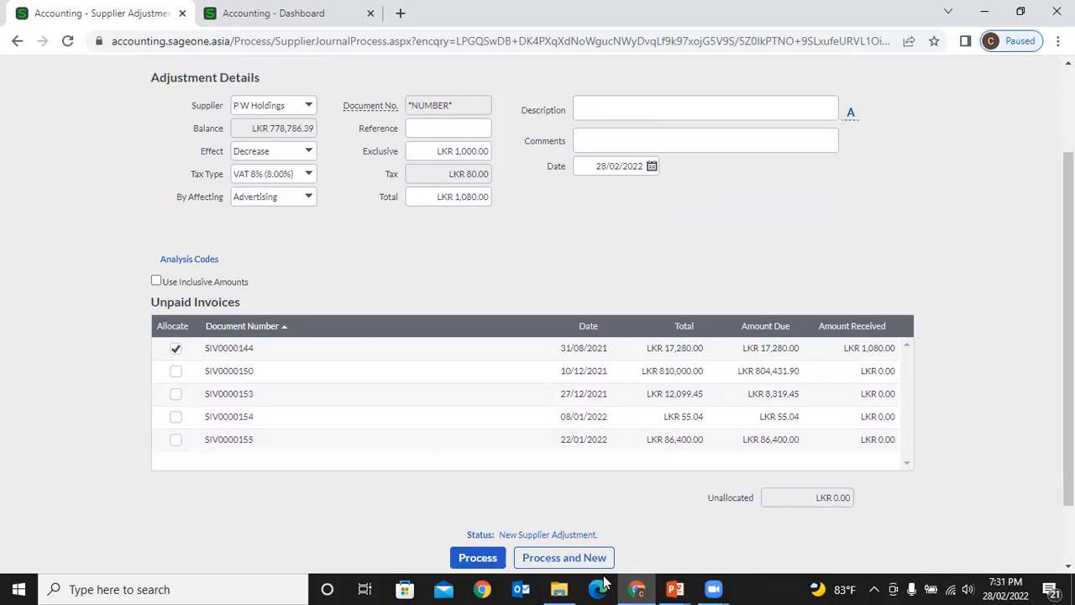
scroll(282, 288, "up", 2)
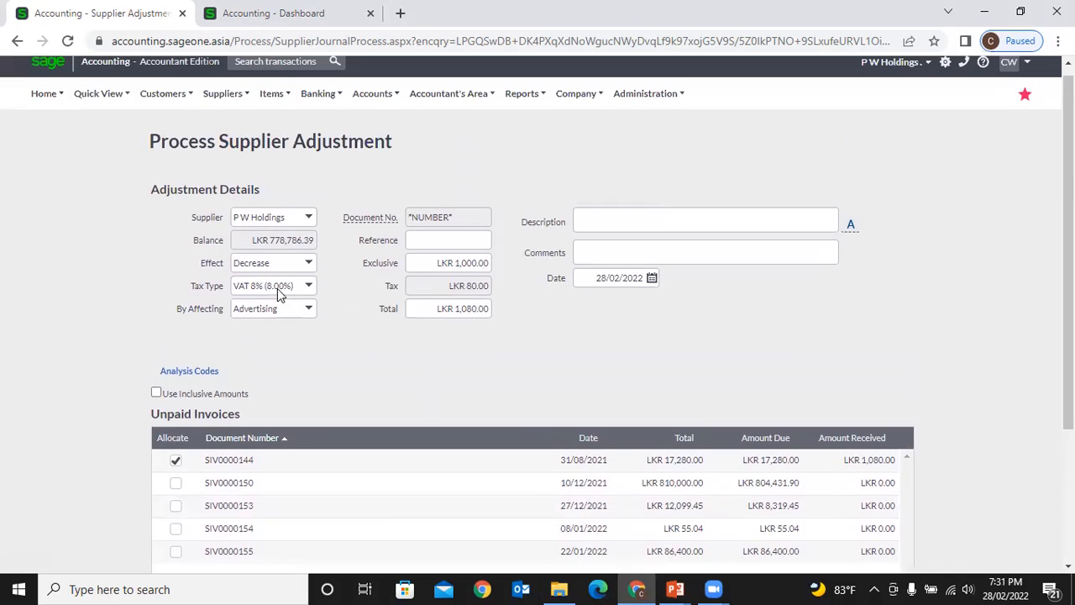
- Leave the adjustment form without saving and browse the list's column and filter options
left_click(17, 41)
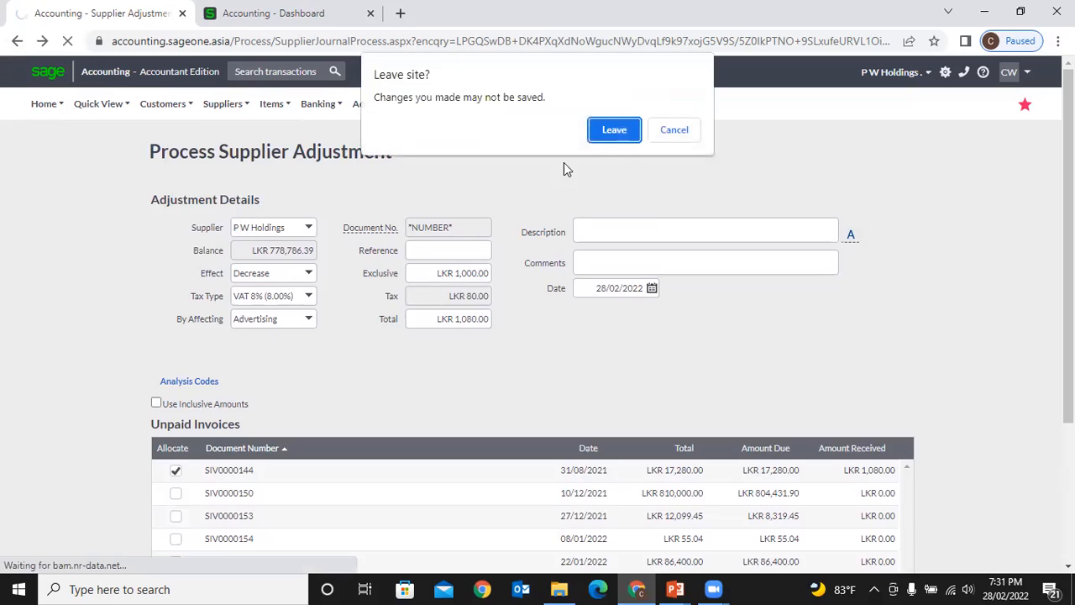
left_click(615, 129)
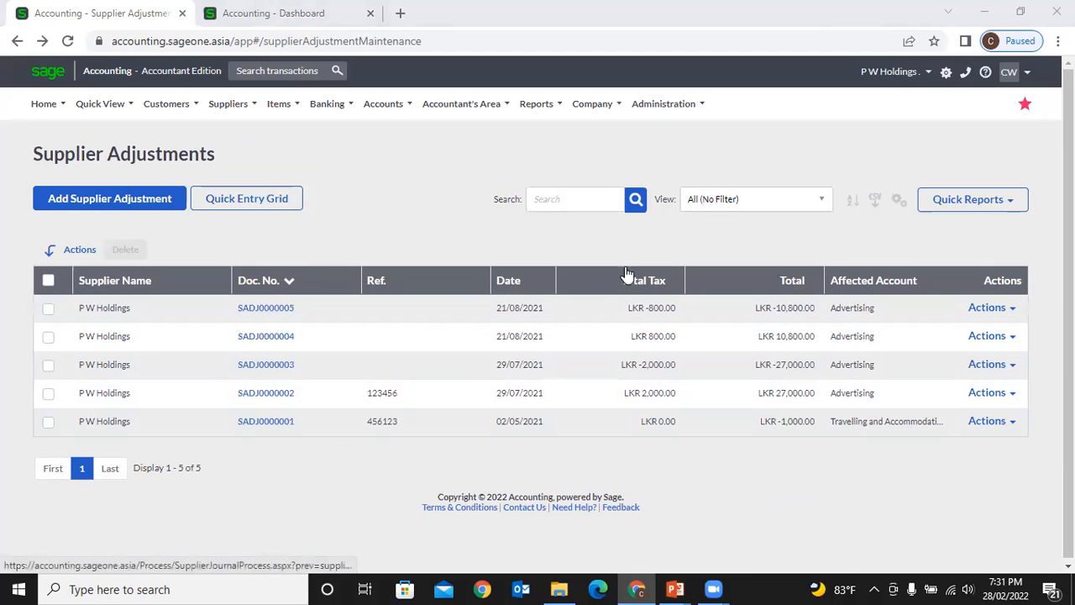
left_click(901, 202)
left_click(840, 223)
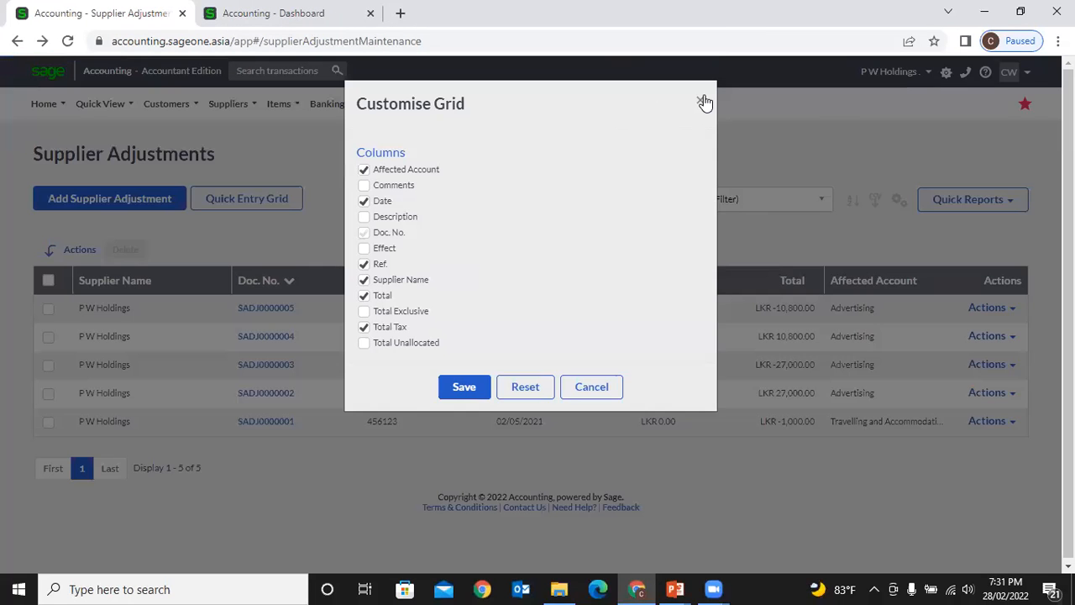
left_click(703, 101)
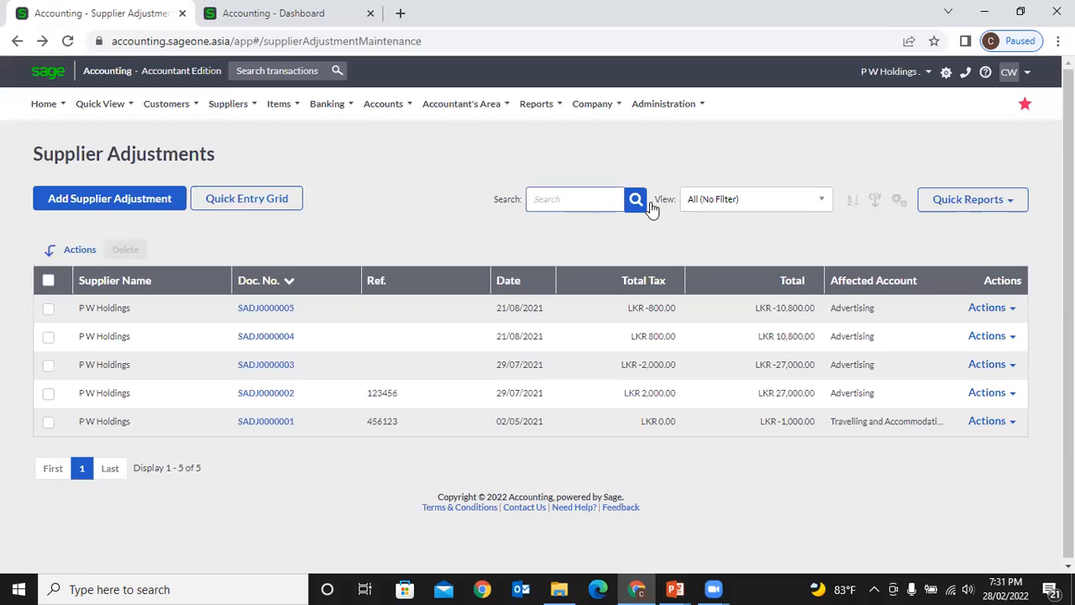
left_click(746, 205)
left_click(849, 205)
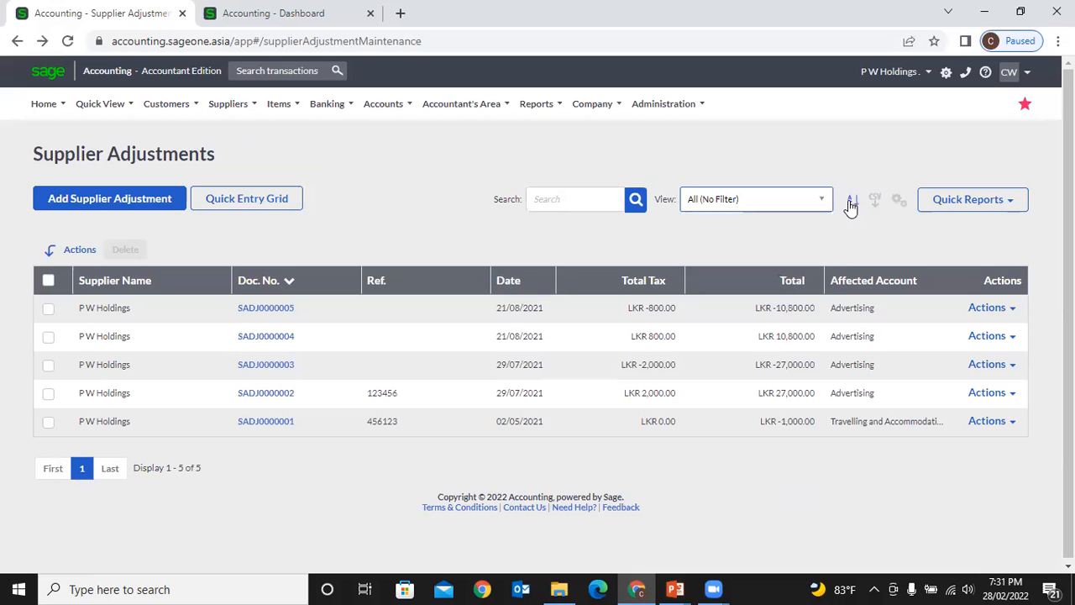
- Open multi-column sorting, add two levels, and cancel without sorting
left_click(852, 205)
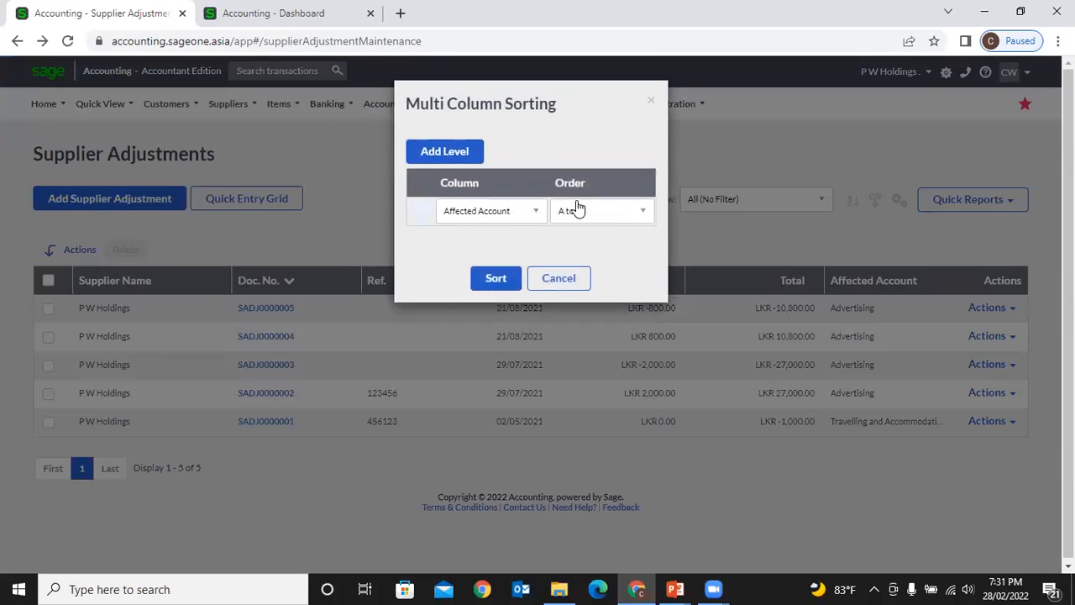
left_click(452, 162)
left_click(452, 163)
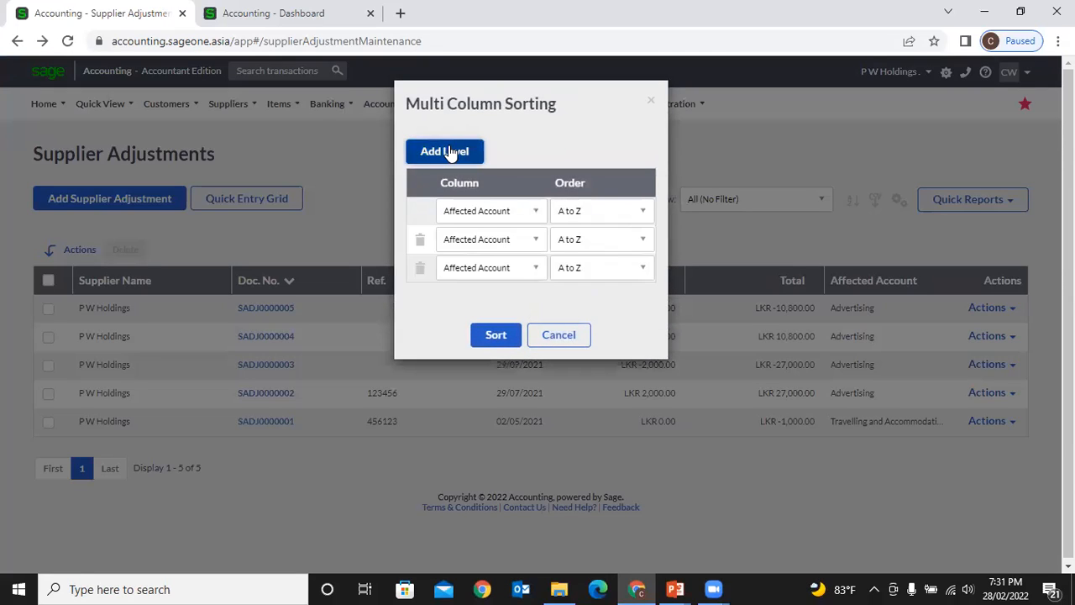
left_click(574, 331)
- Tick adjustment SADJ0000005 and open then close its Actions menu without choosing anything
left_click(48, 309)
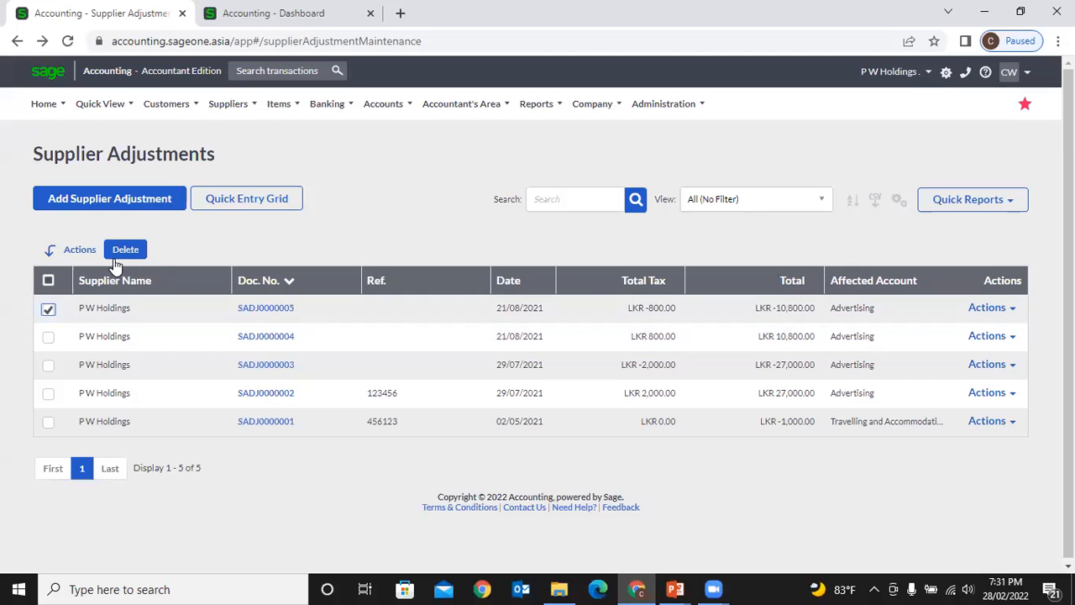
left_click(1008, 311)
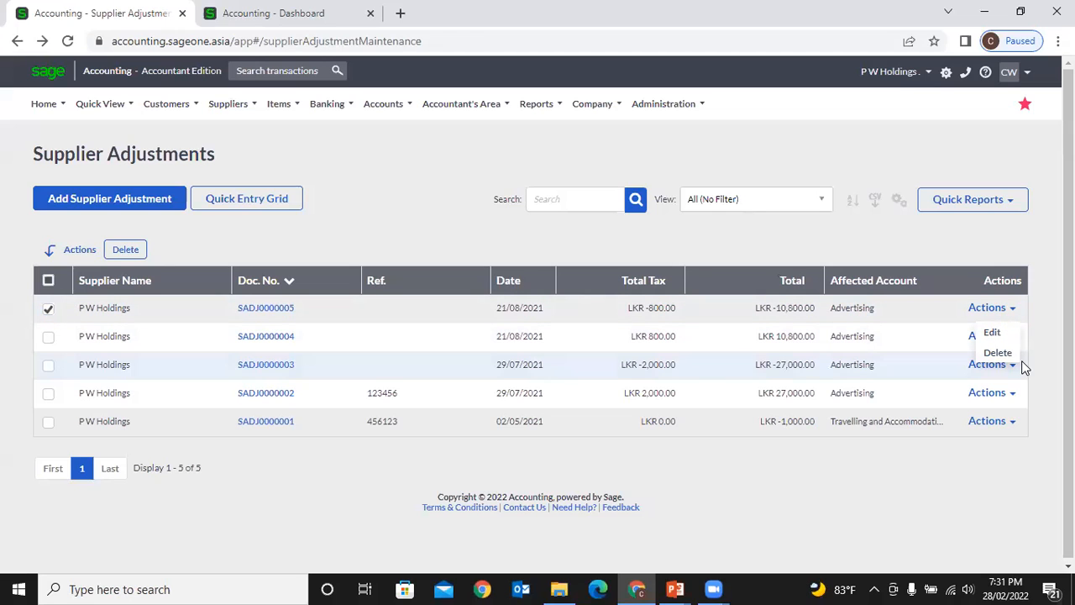
left_click(438, 214)
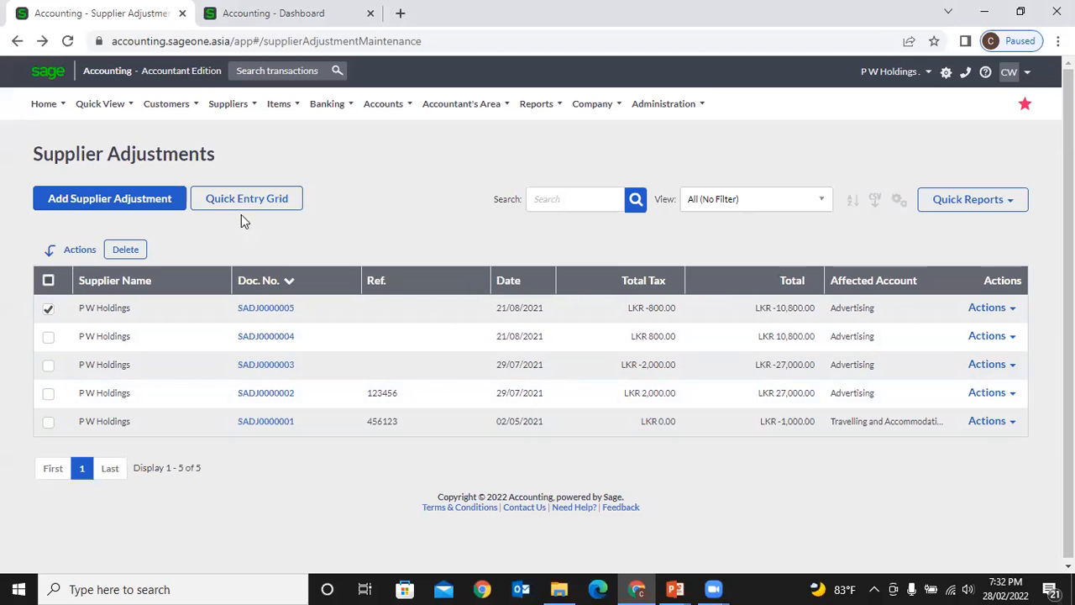
left_click(228, 104)
mouse_move(237, 185)
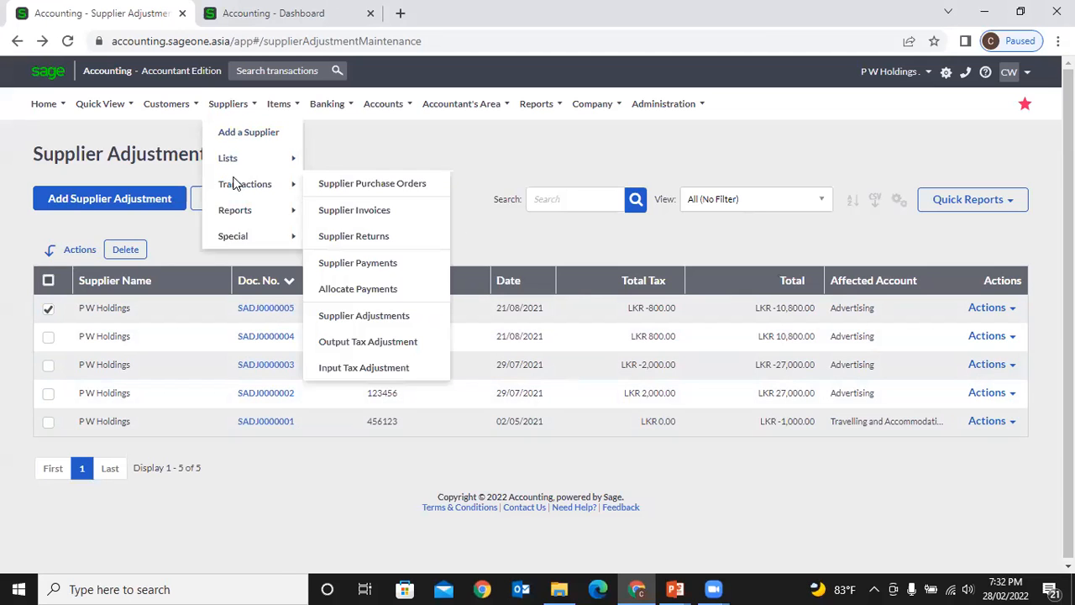
left_click(351, 209)
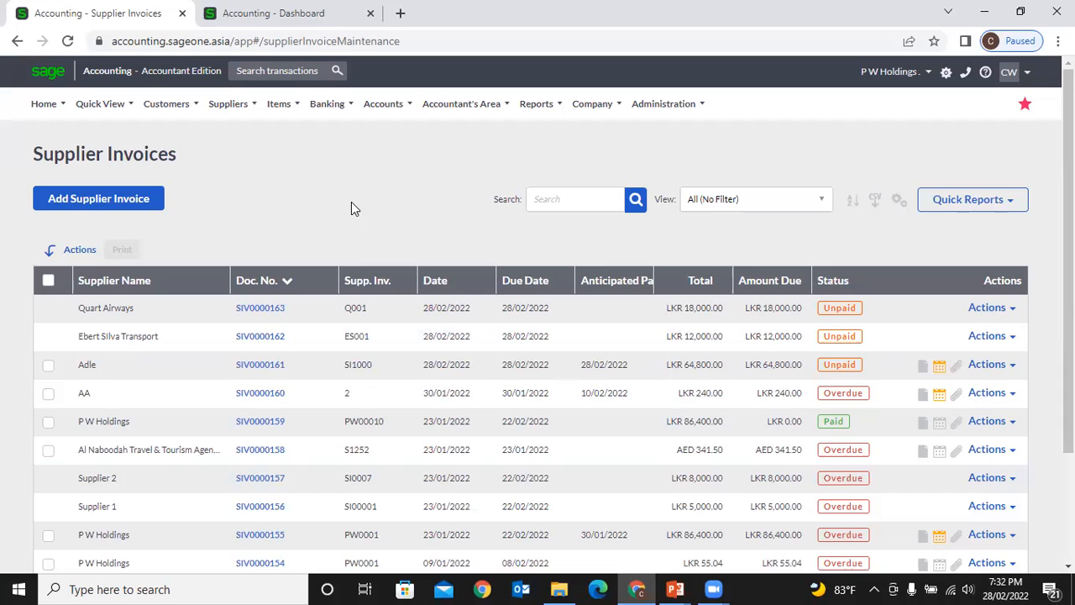
mouse_move(228, 106)
mouse_move(252, 184)
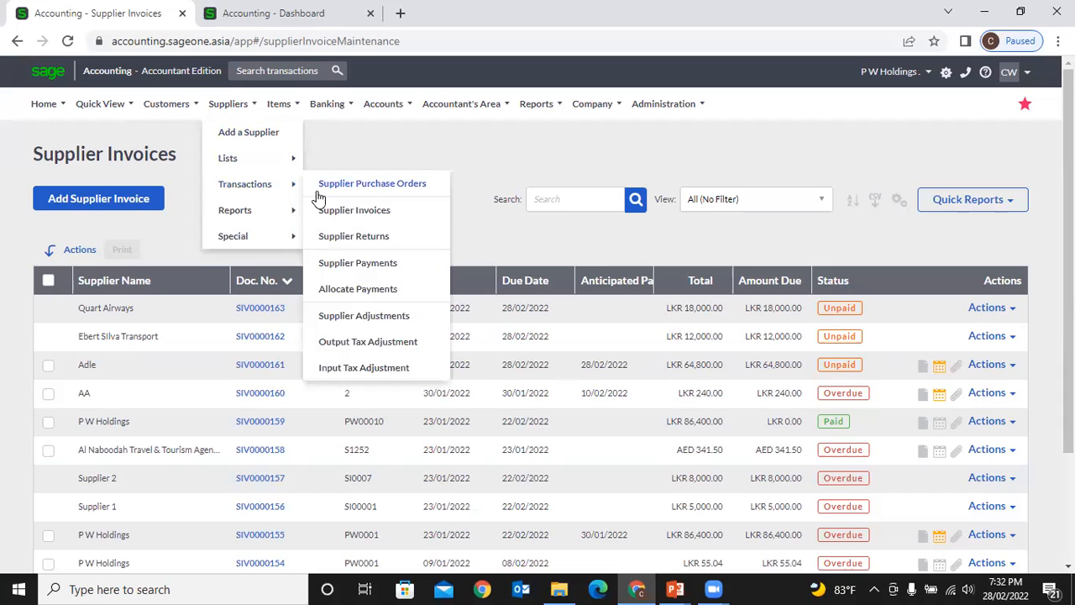
left_click(370, 318)
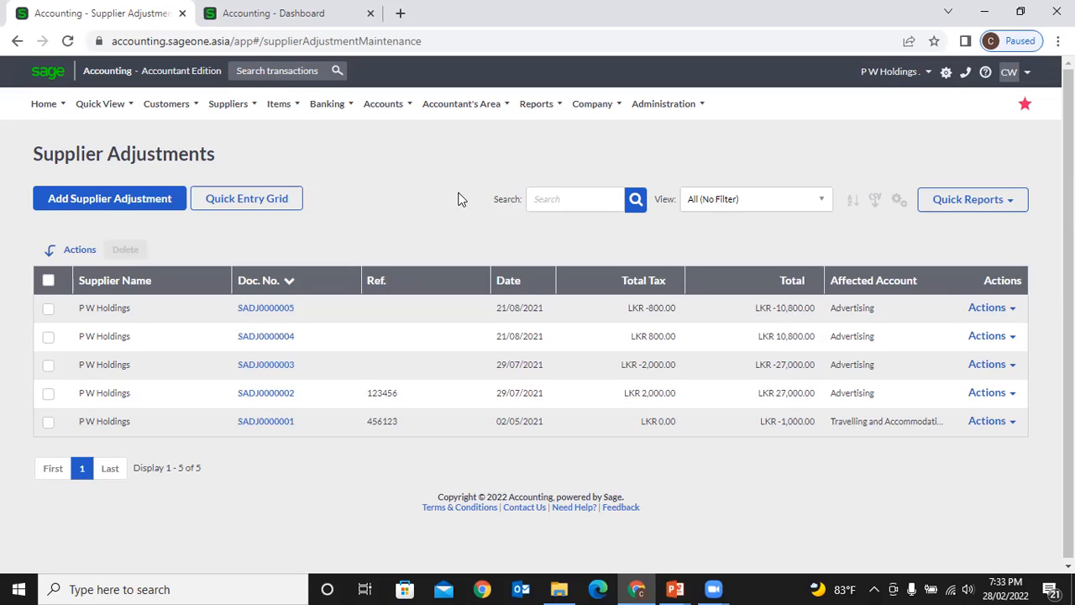
left_click(92, 198)
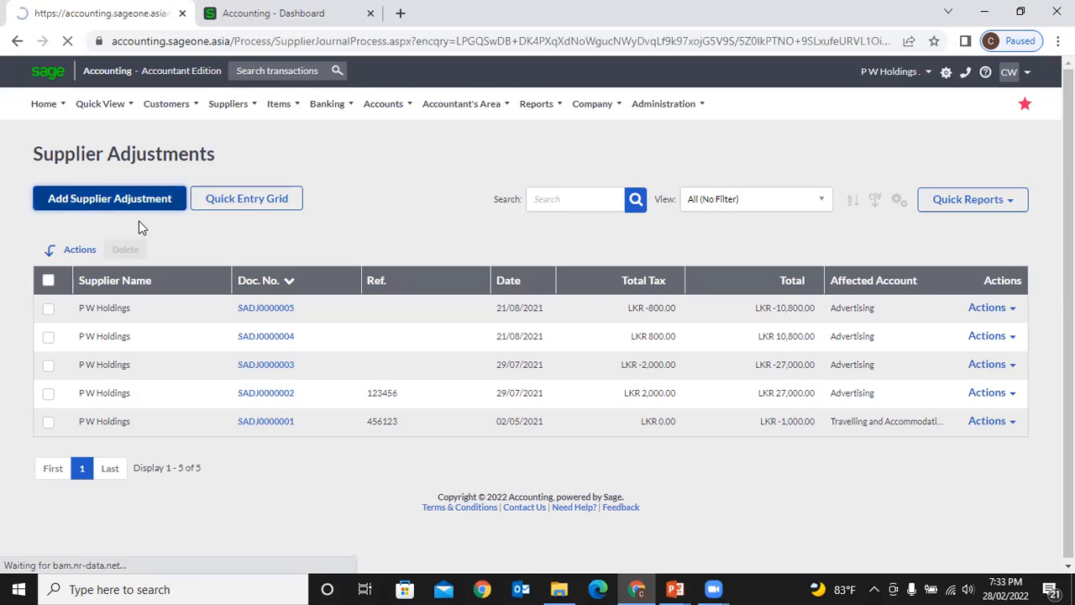
- Pick Aayurmed, then switch the supplier to Al Naboodah Travel with AED balance 2,475.46
left_click(307, 228)
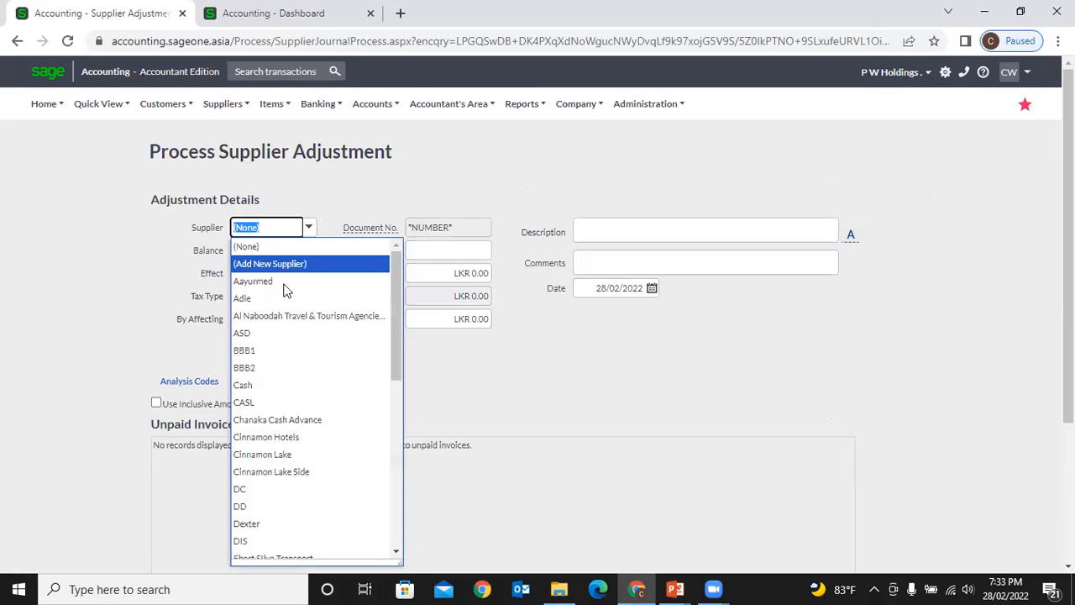
left_click(278, 283)
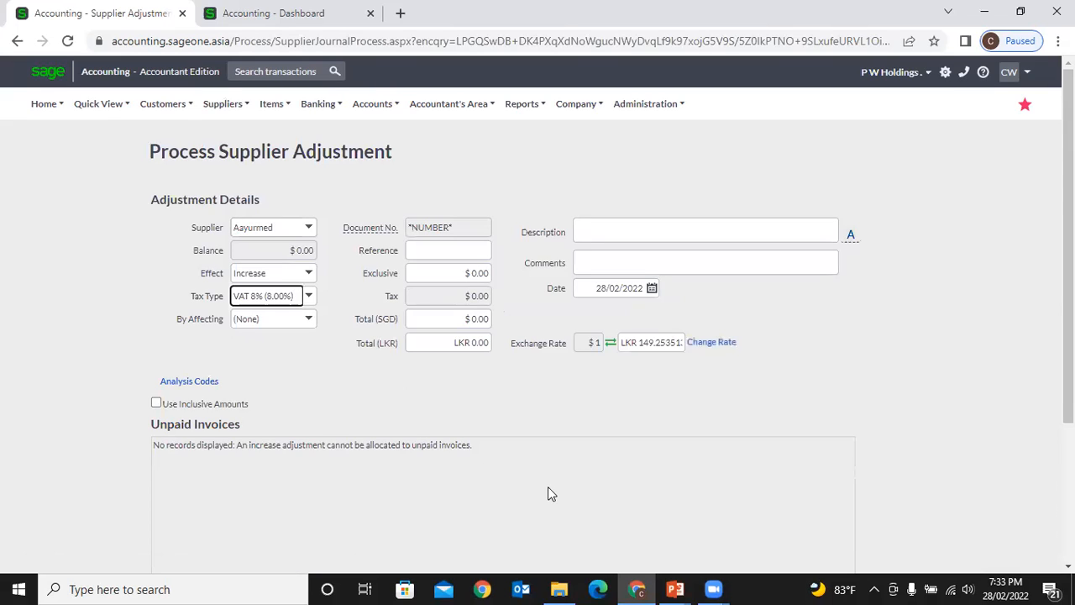
left_click(333, 392)
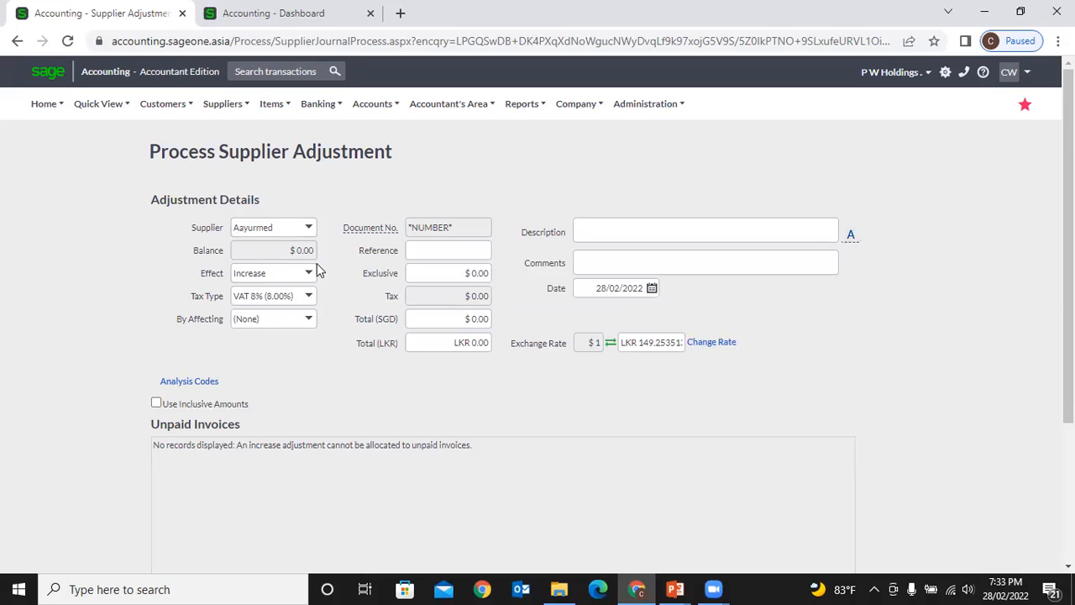
left_click(308, 227)
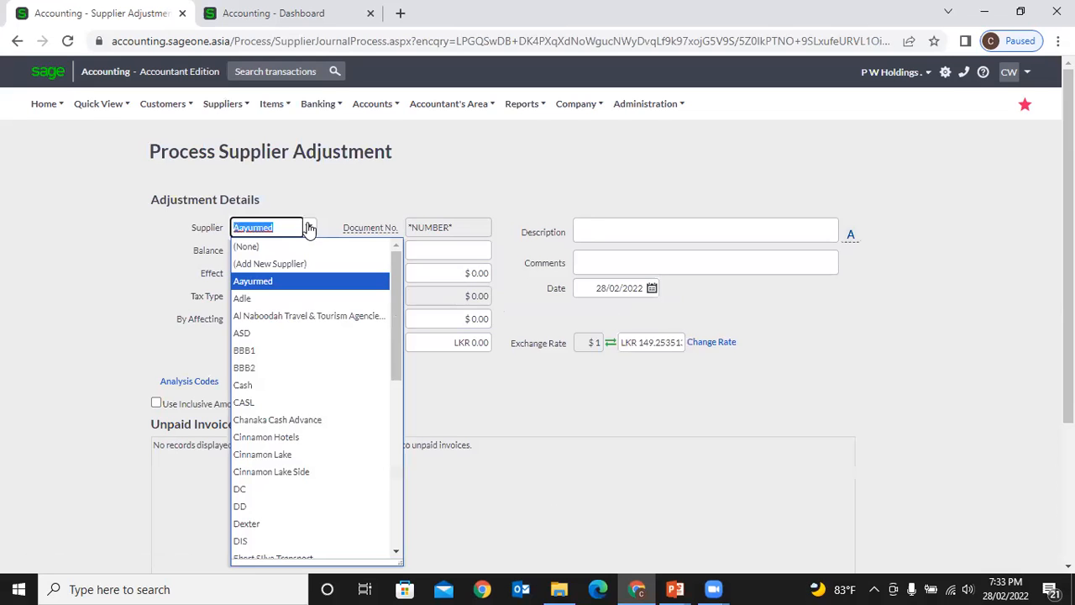
left_click(319, 316)
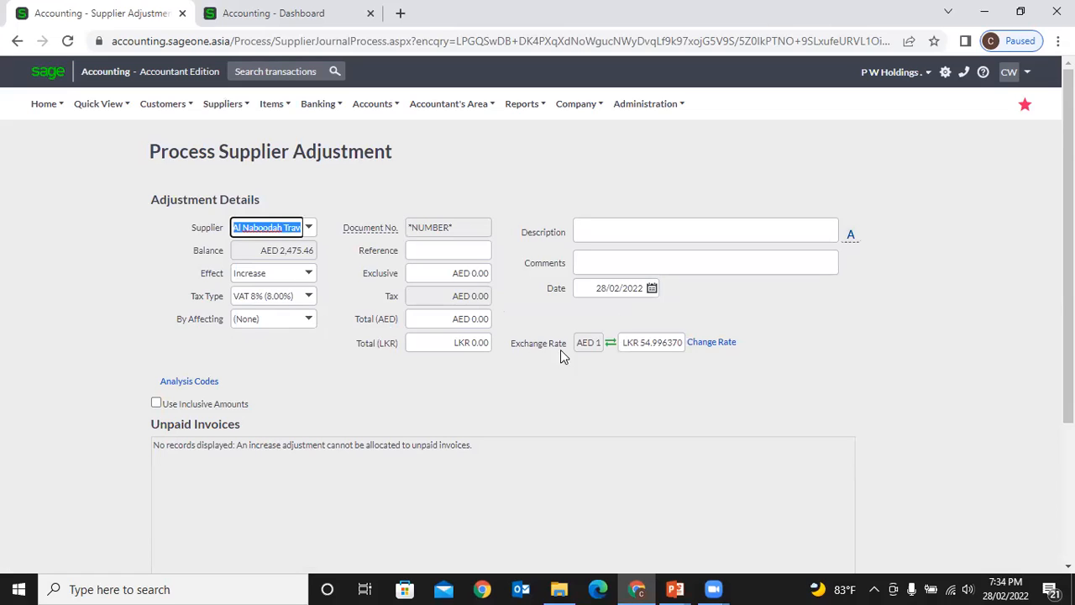
- Check the AED to LKR exchange rate, leaving it at 54.996370
left_click(669, 346)
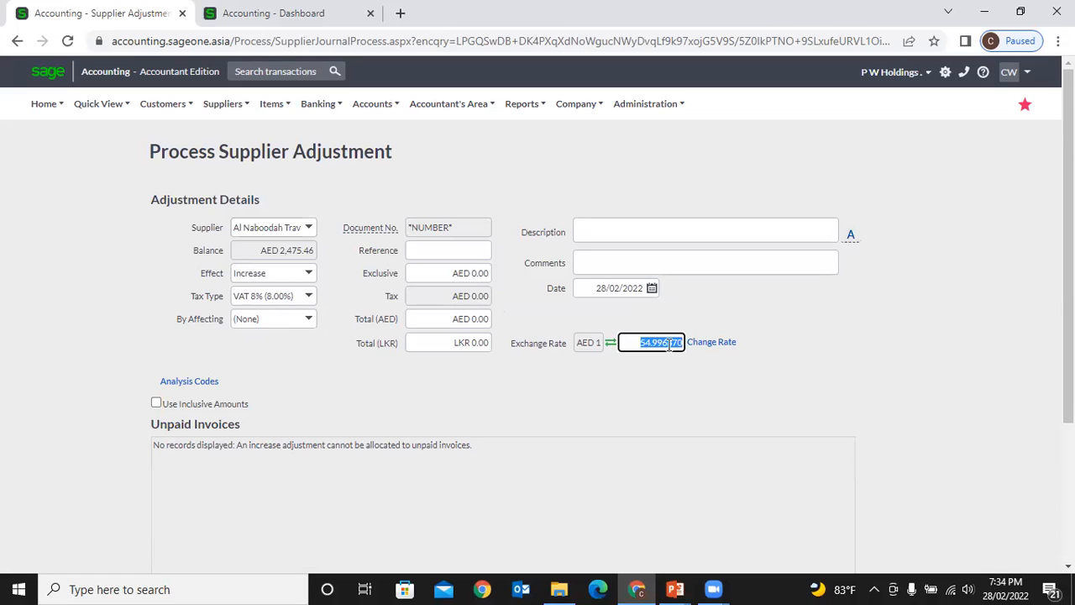
left_click(588, 382)
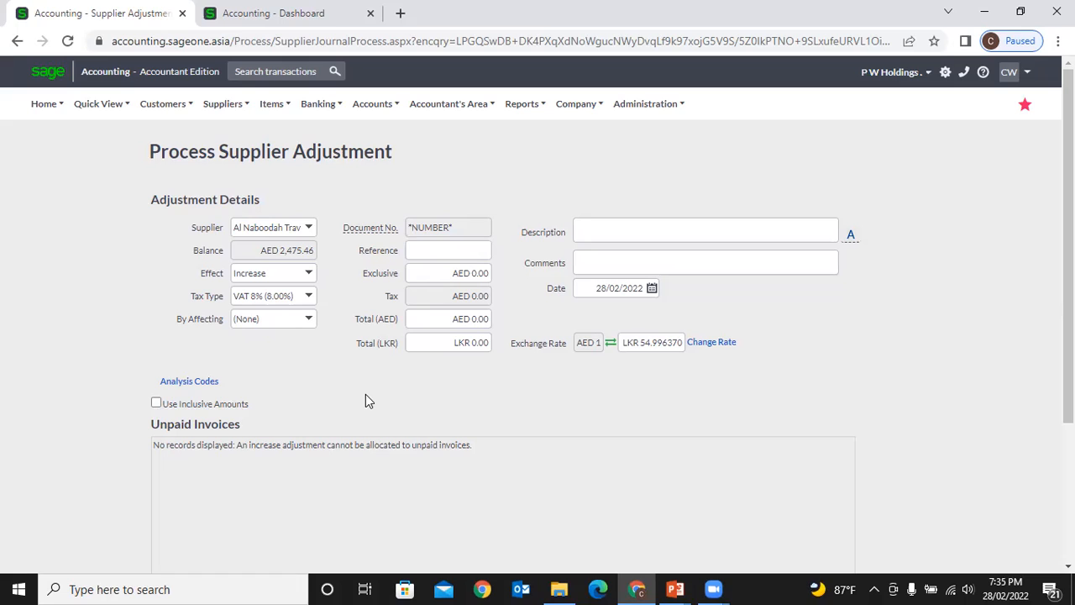
left_click(221, 103)
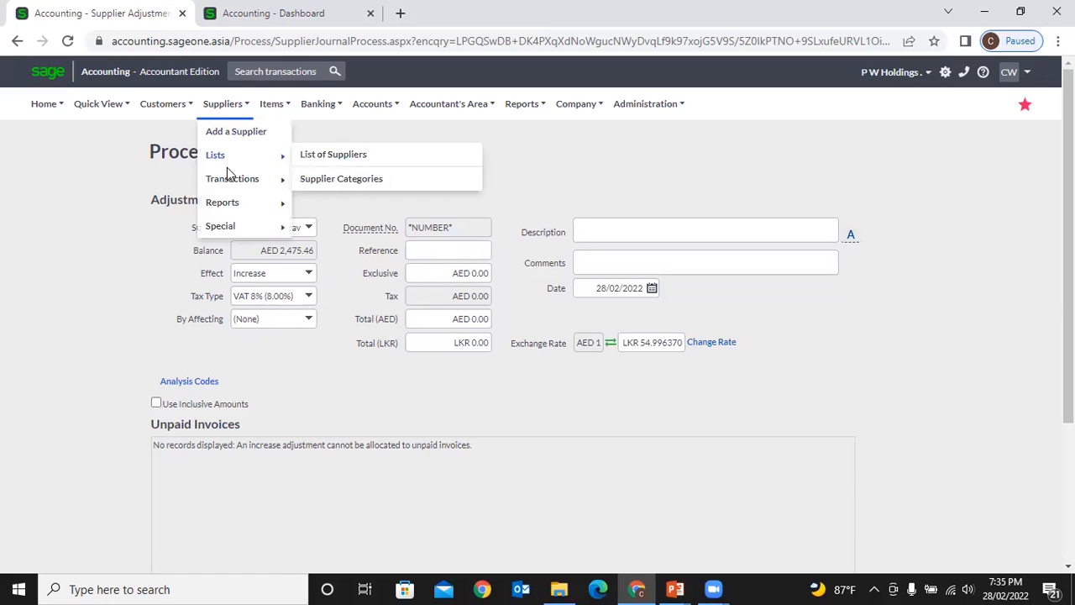
- Go to Supplier Invoices, abandoning the unsaved adjustment, and open invoice SIV0000161
mouse_move(232, 178)
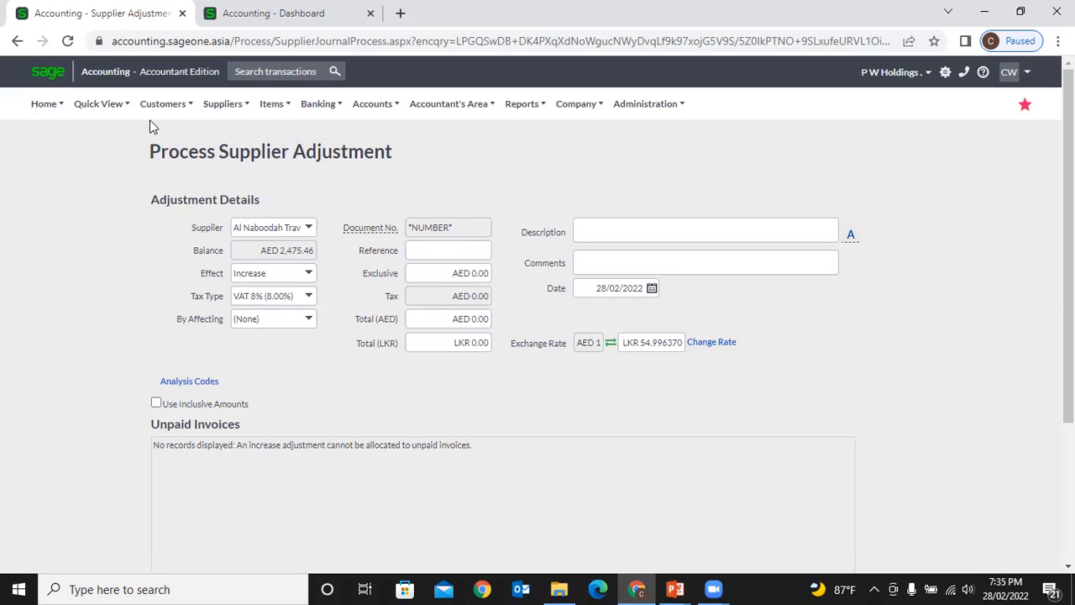
mouse_move(222, 104)
left_click(343, 207)
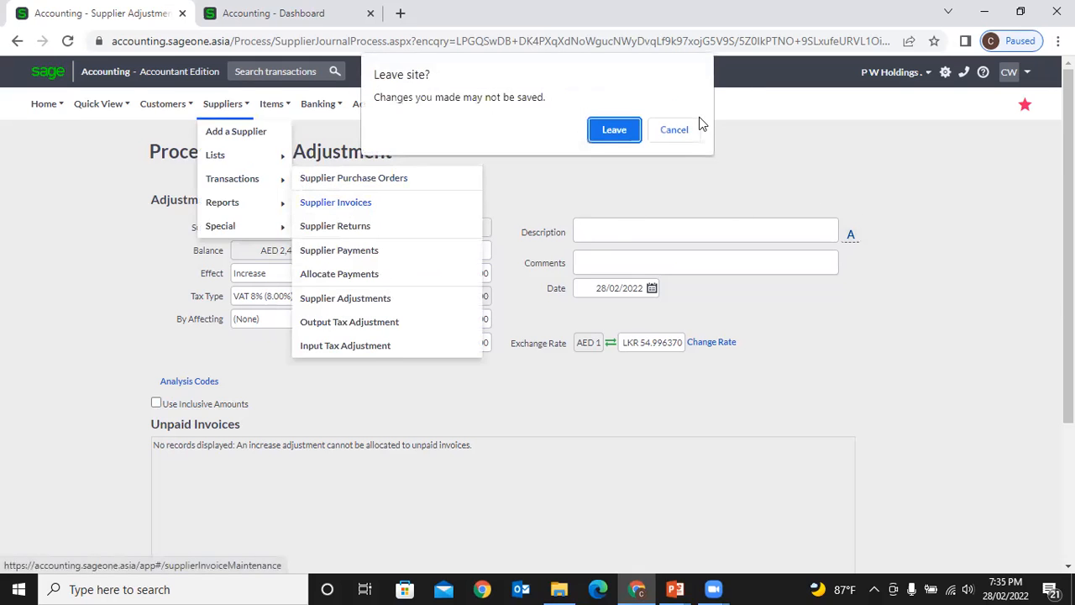
left_click(615, 128)
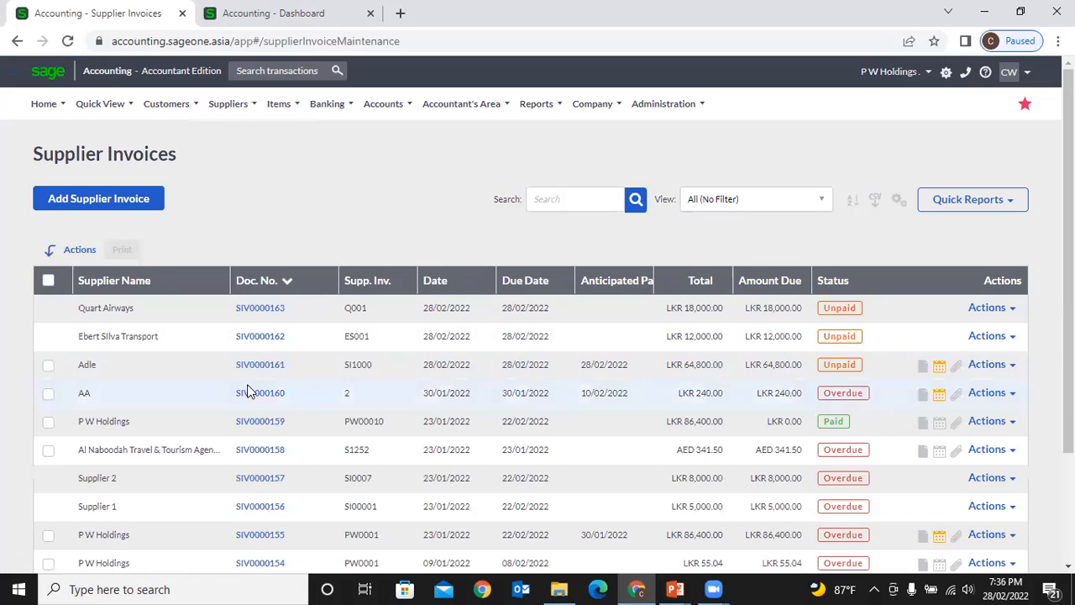
left_click(260, 365)
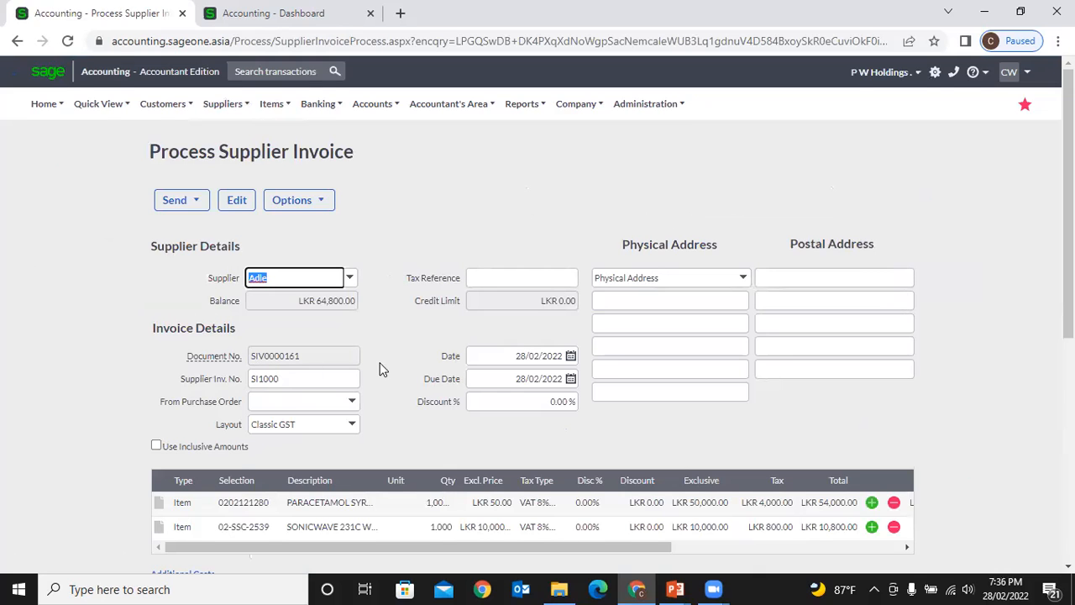
- Scroll through invoice SIV0000161, return to the invoices list, and bring up Suppliers > Reports
scroll(383, 370, "down", 2)
scroll(382, 370, "down", 3)
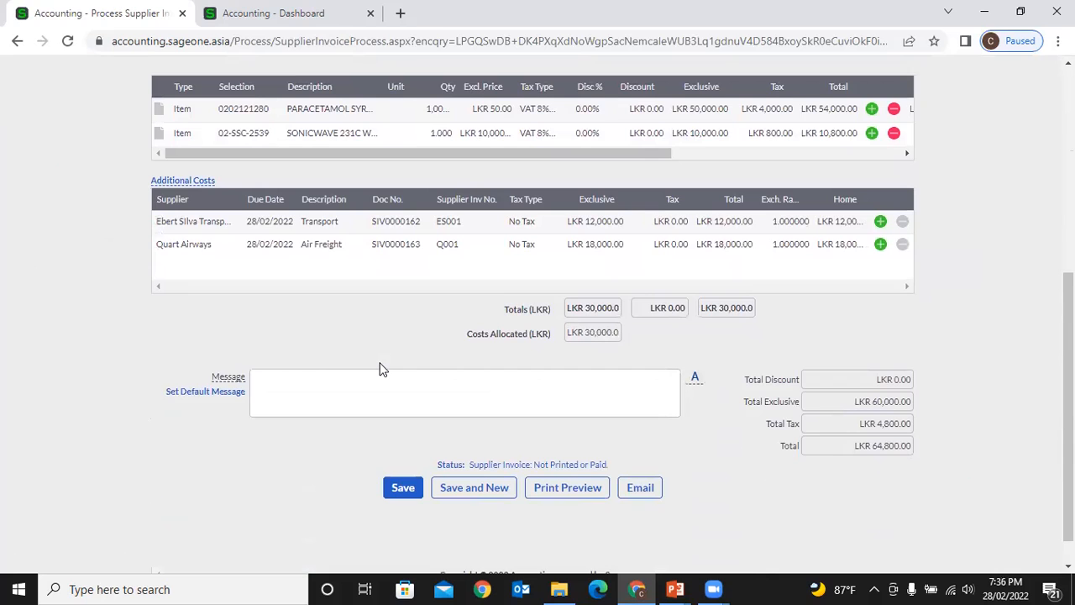
scroll(382, 370, "down", 1)
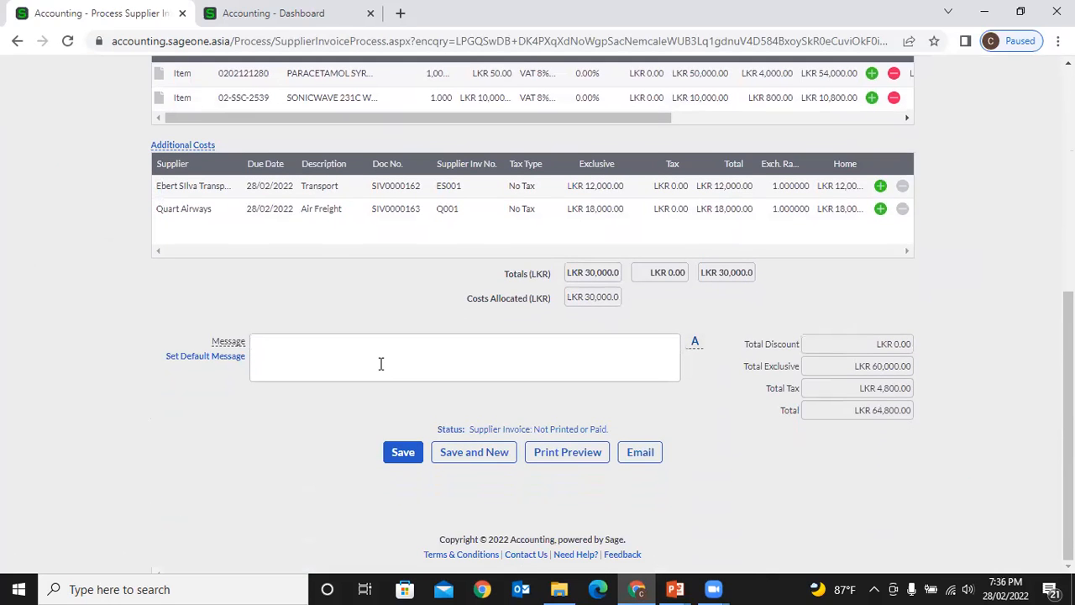
scroll(380, 363, "up", 5)
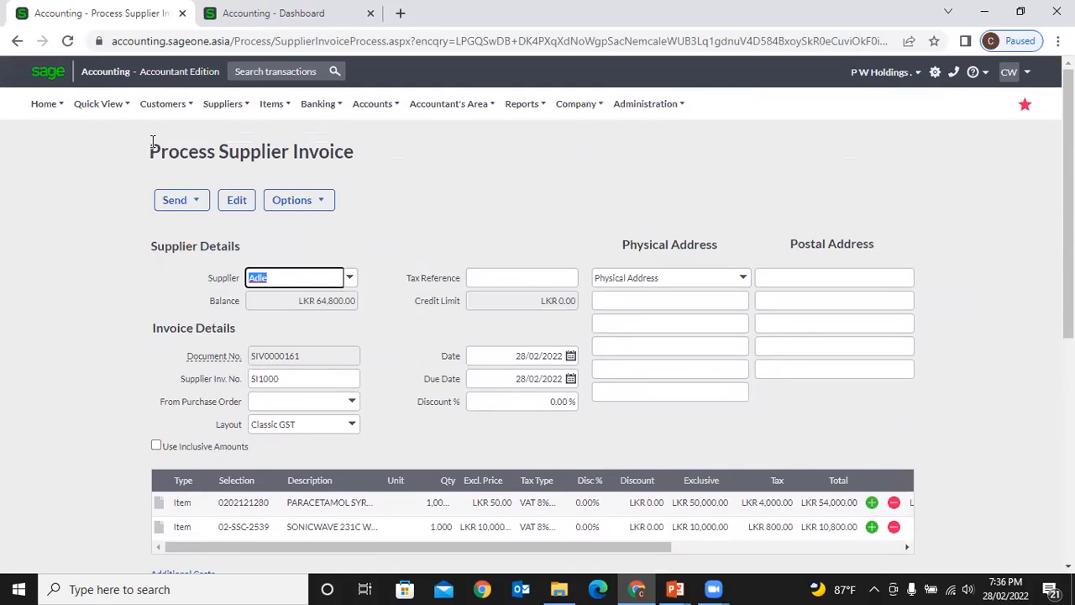
left_click(14, 41)
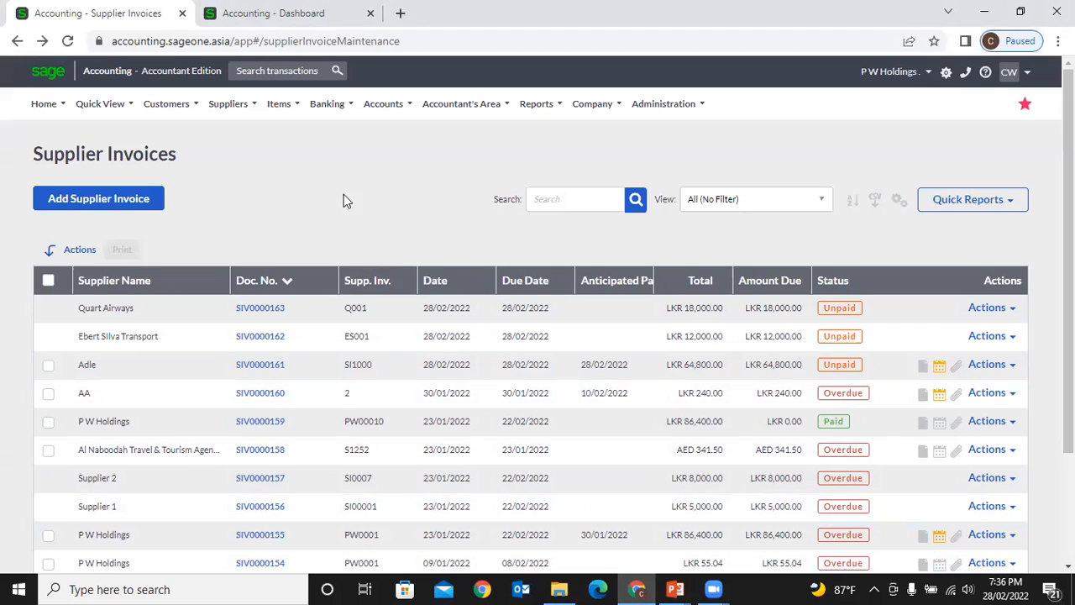
left_click(230, 104)
mouse_move(263, 183)
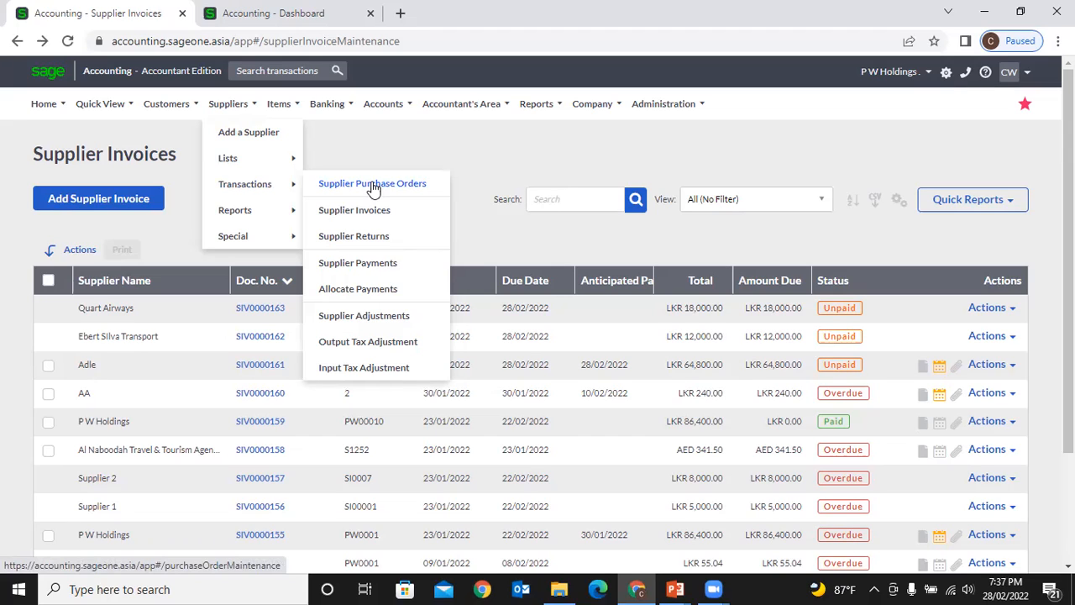
mouse_move(294, 210)
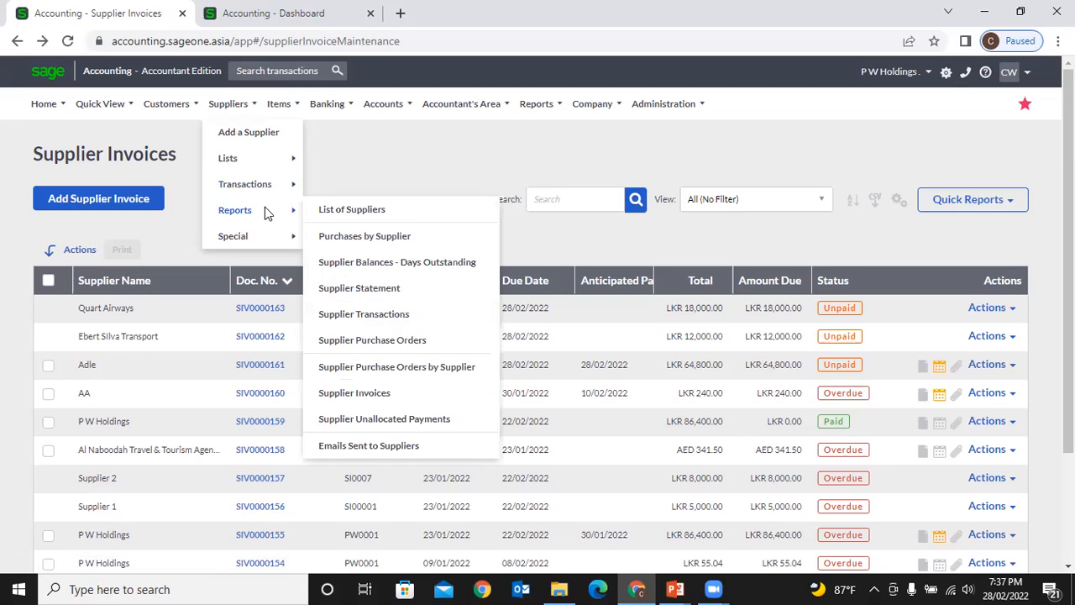